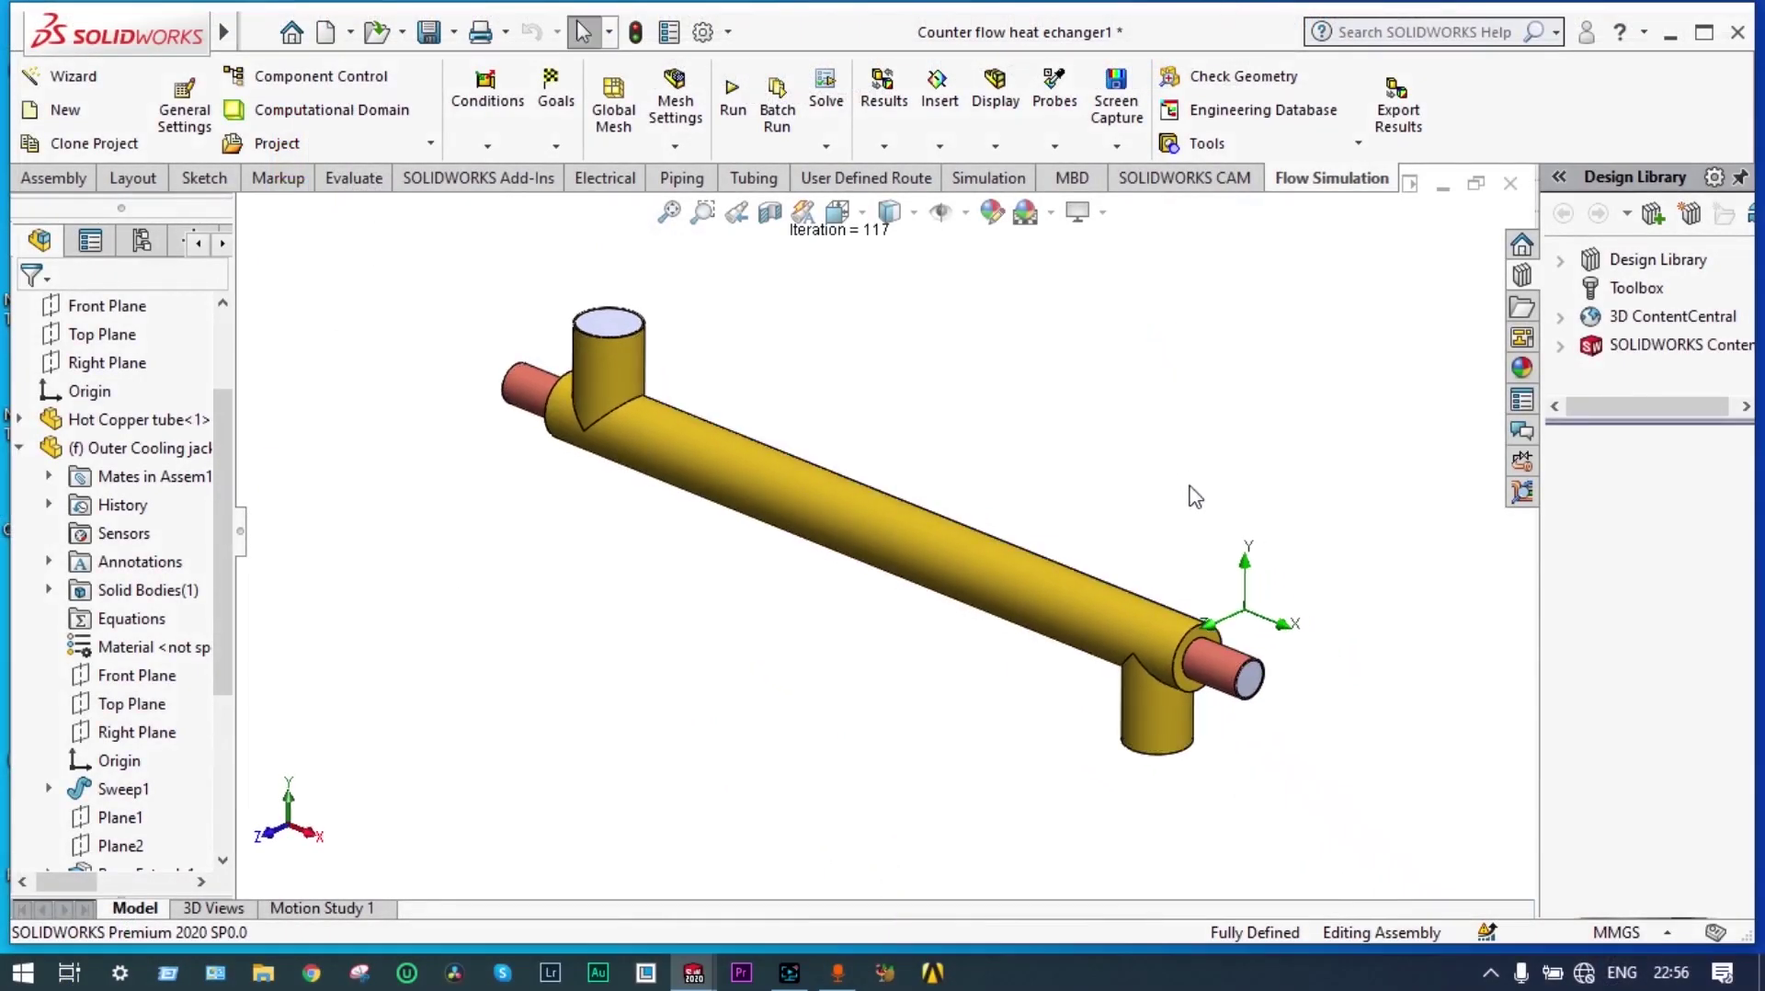
- Start a new flow simulation project with the Wizard and name it "Single pass counter flow HE"
scroll(1256, 654, down, 2)
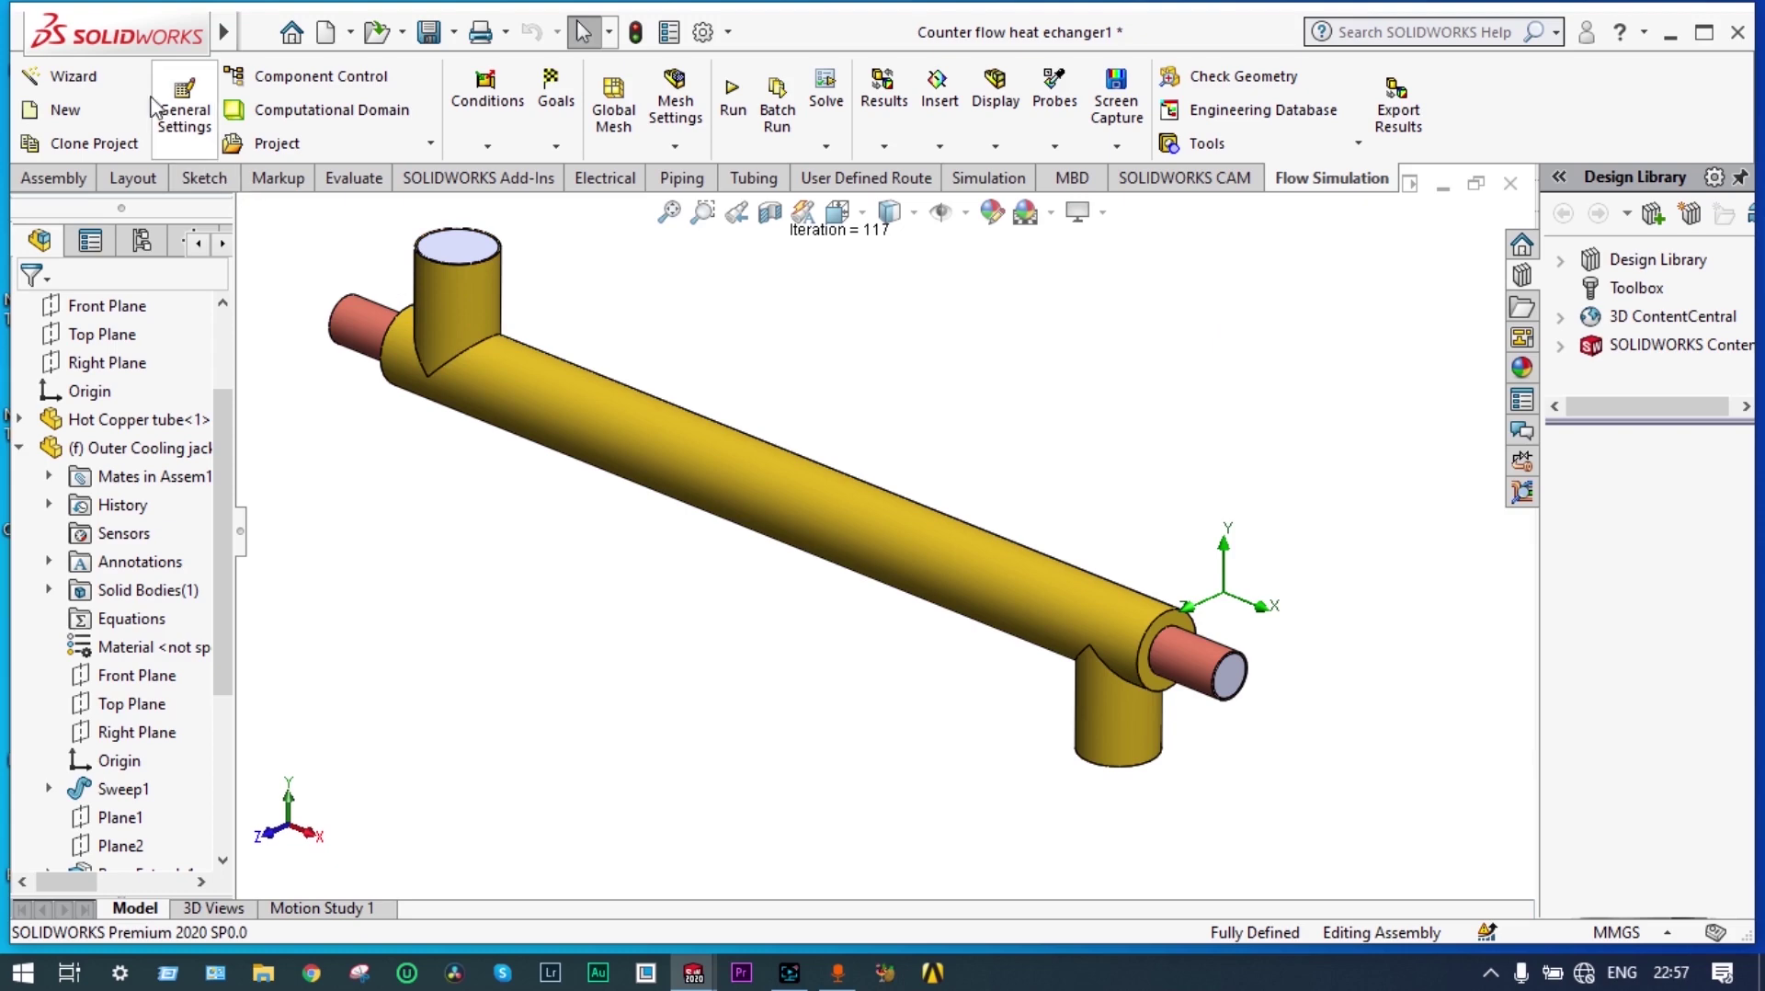
click(81, 74)
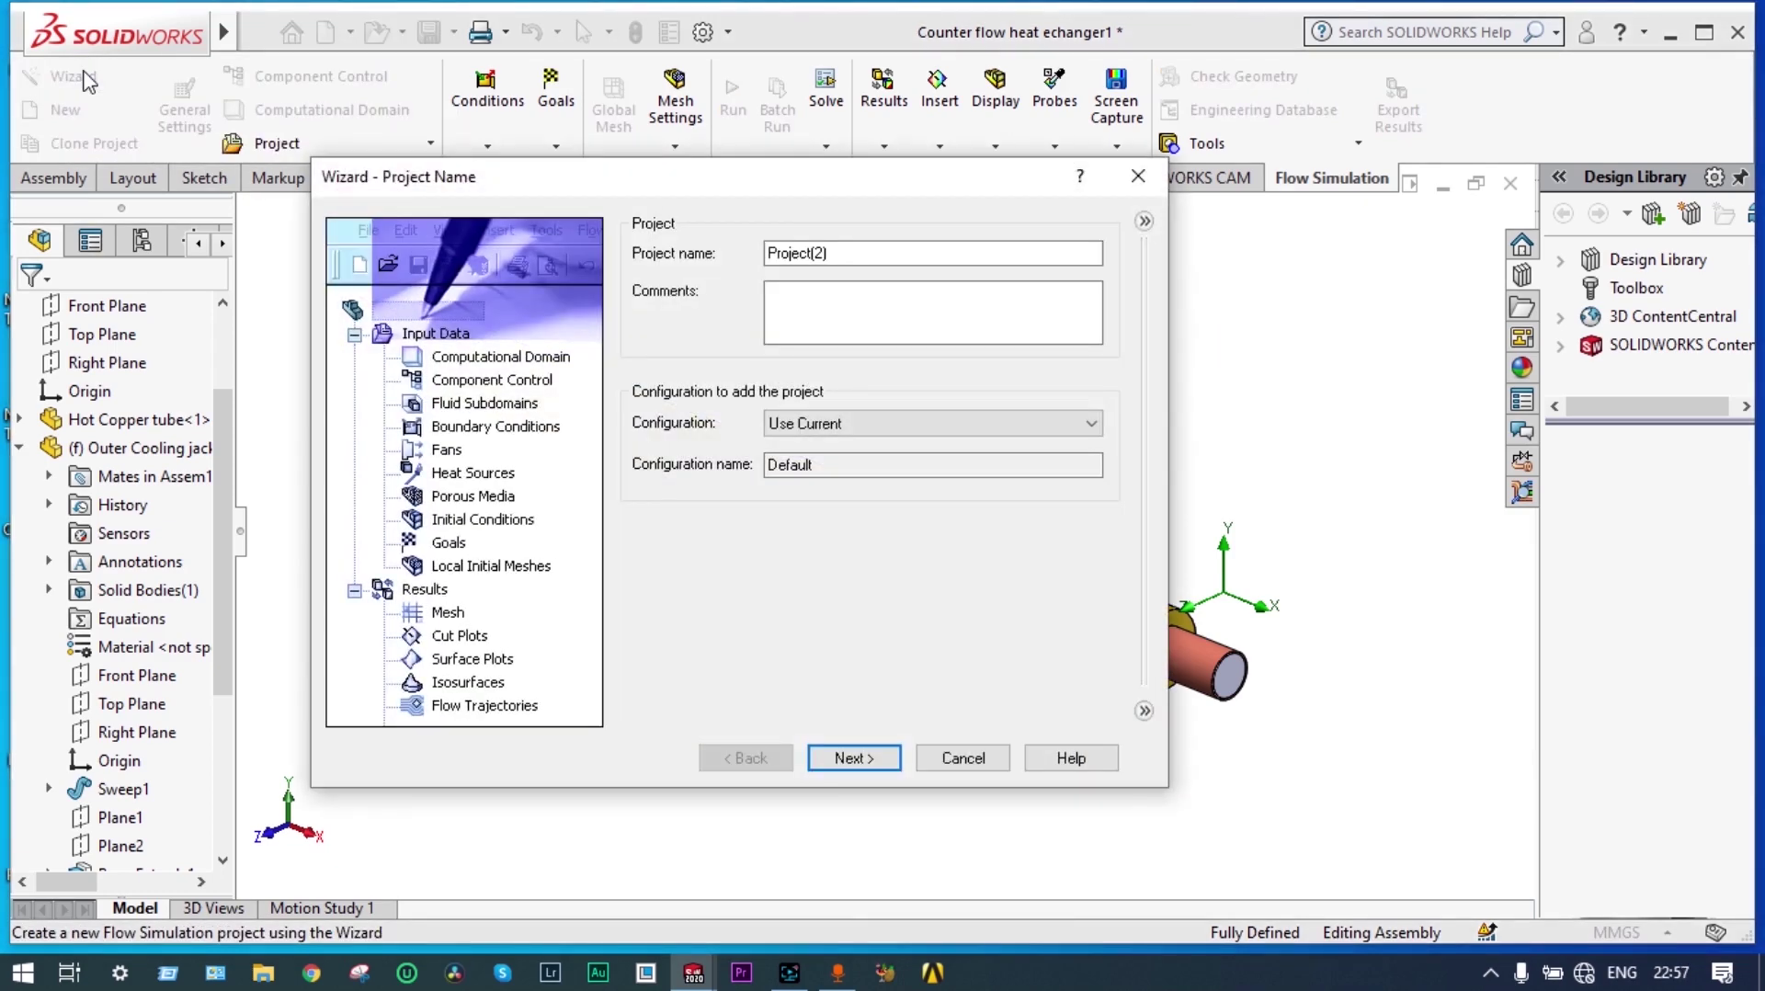
click(841, 253)
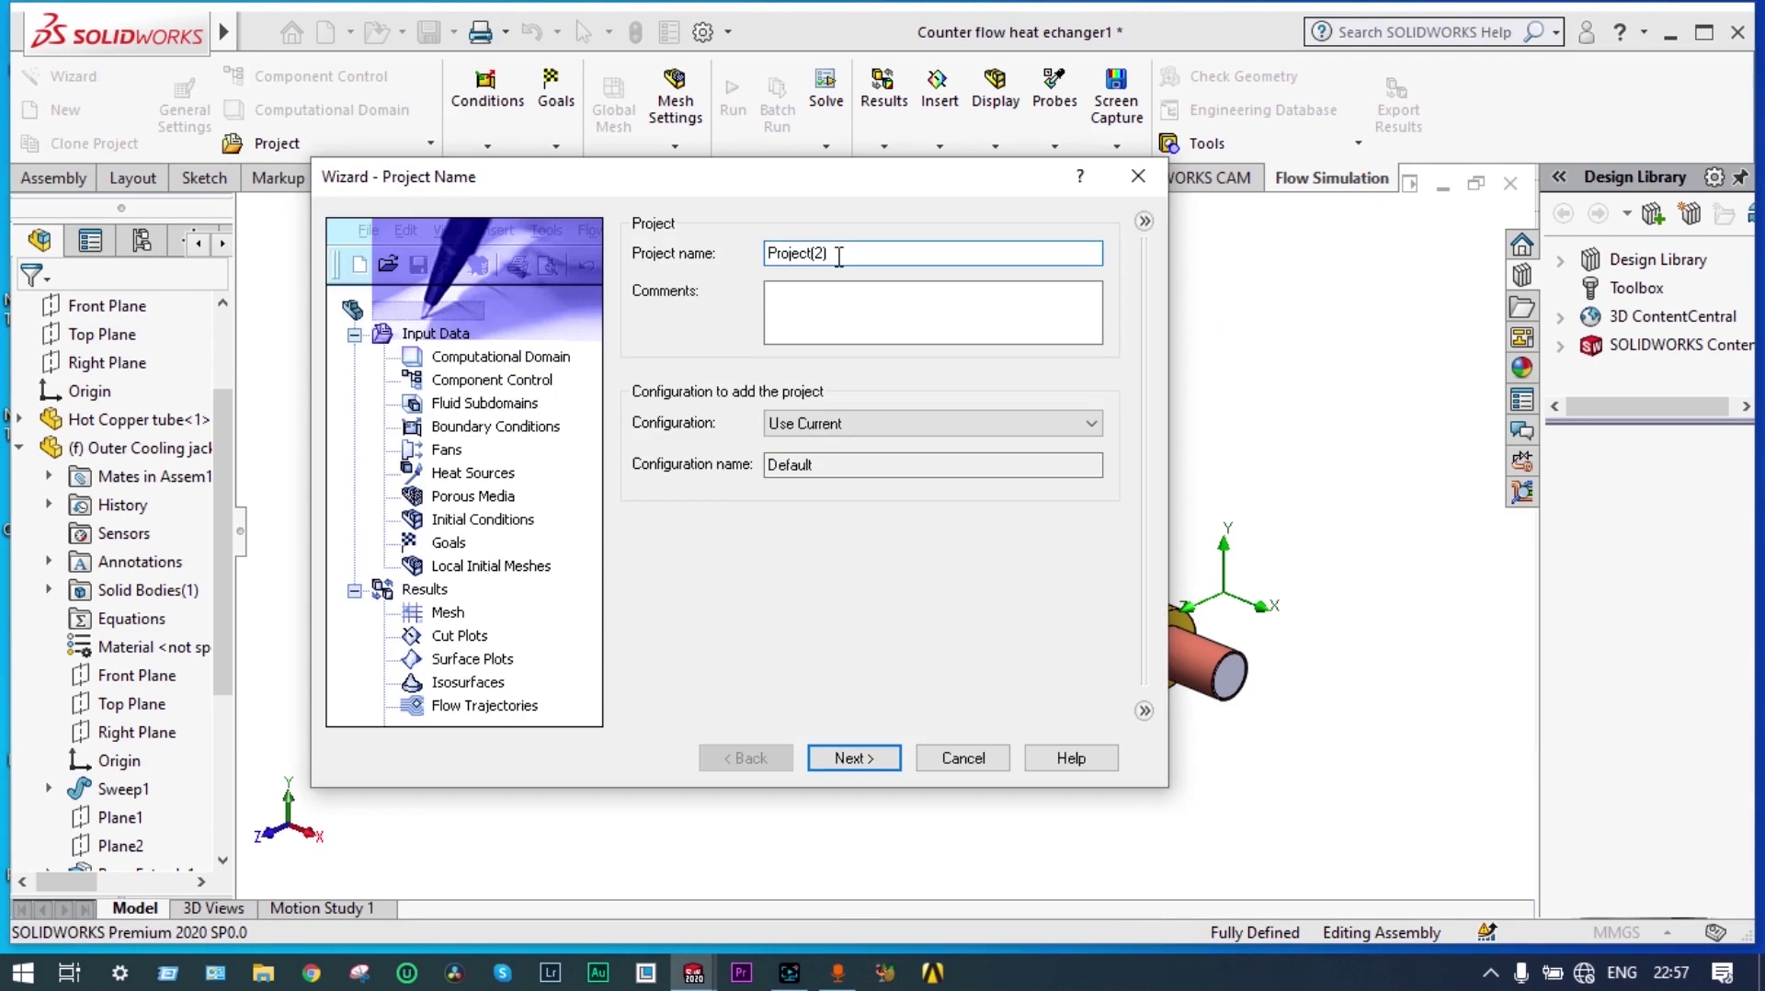
key(BackSpace)
key(BackSpace)
key(BackSpace)
key(BackSpace)
key(BackSpace)
key(BackSpace)
text(Single pass counter flow HE)
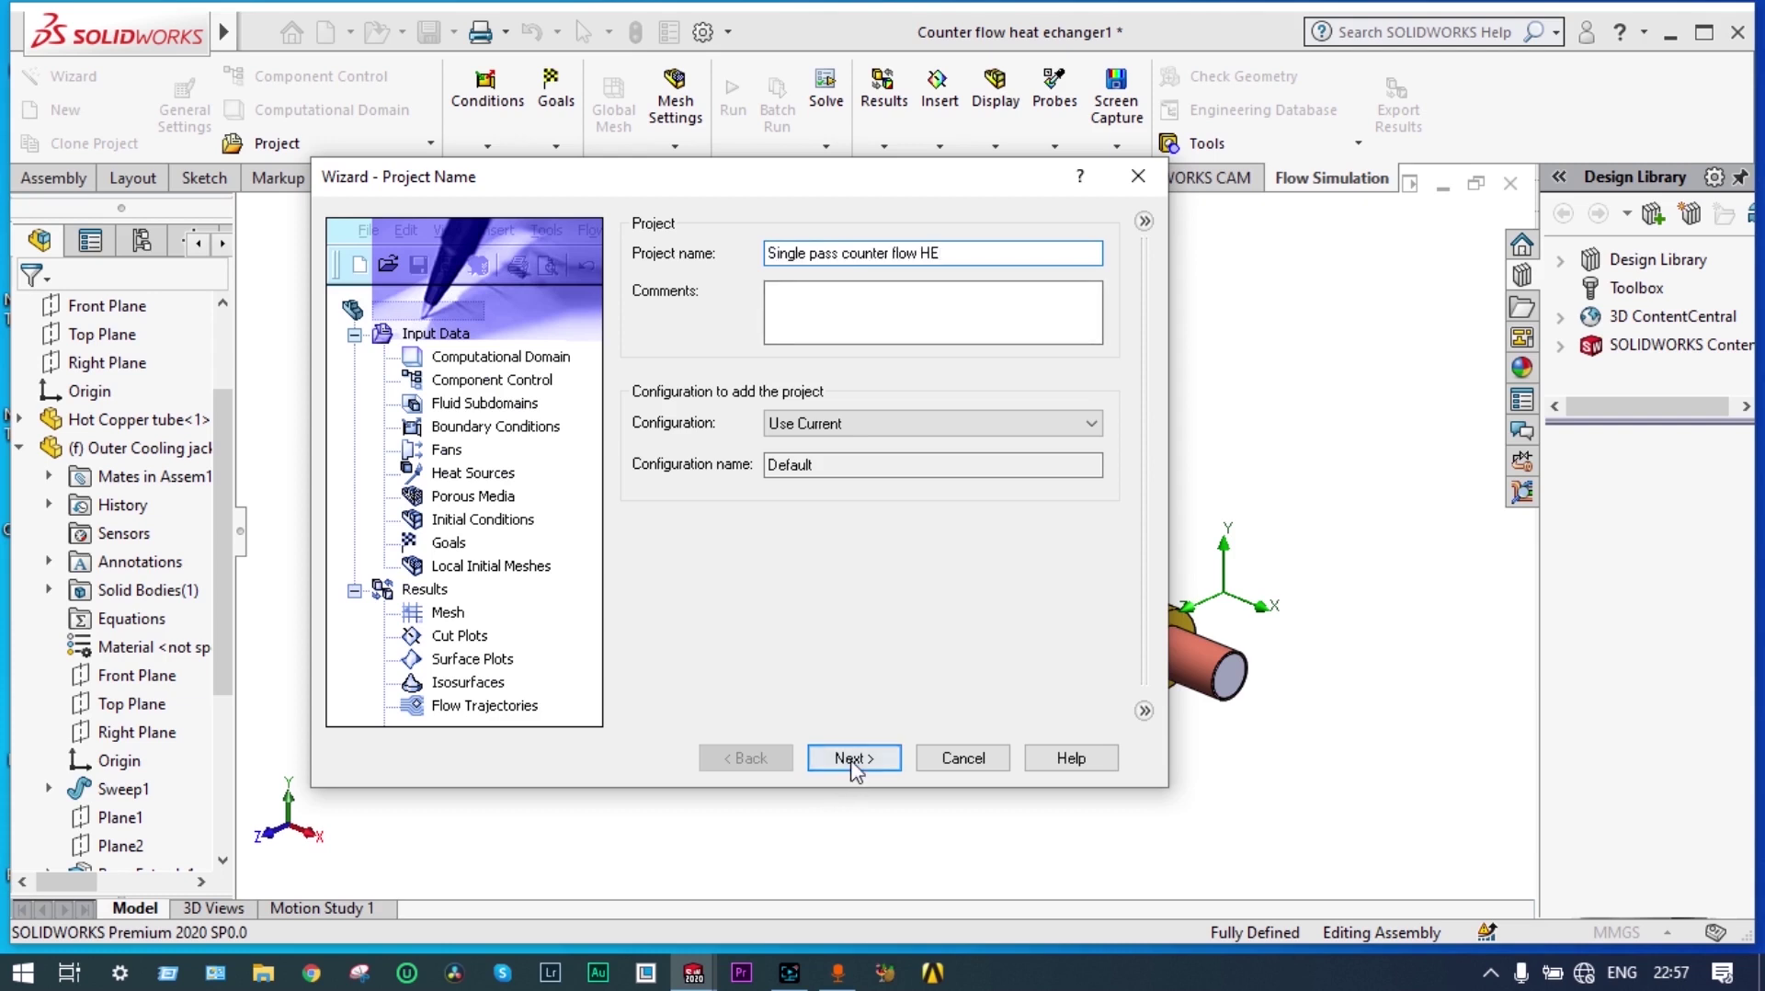
click(854, 758)
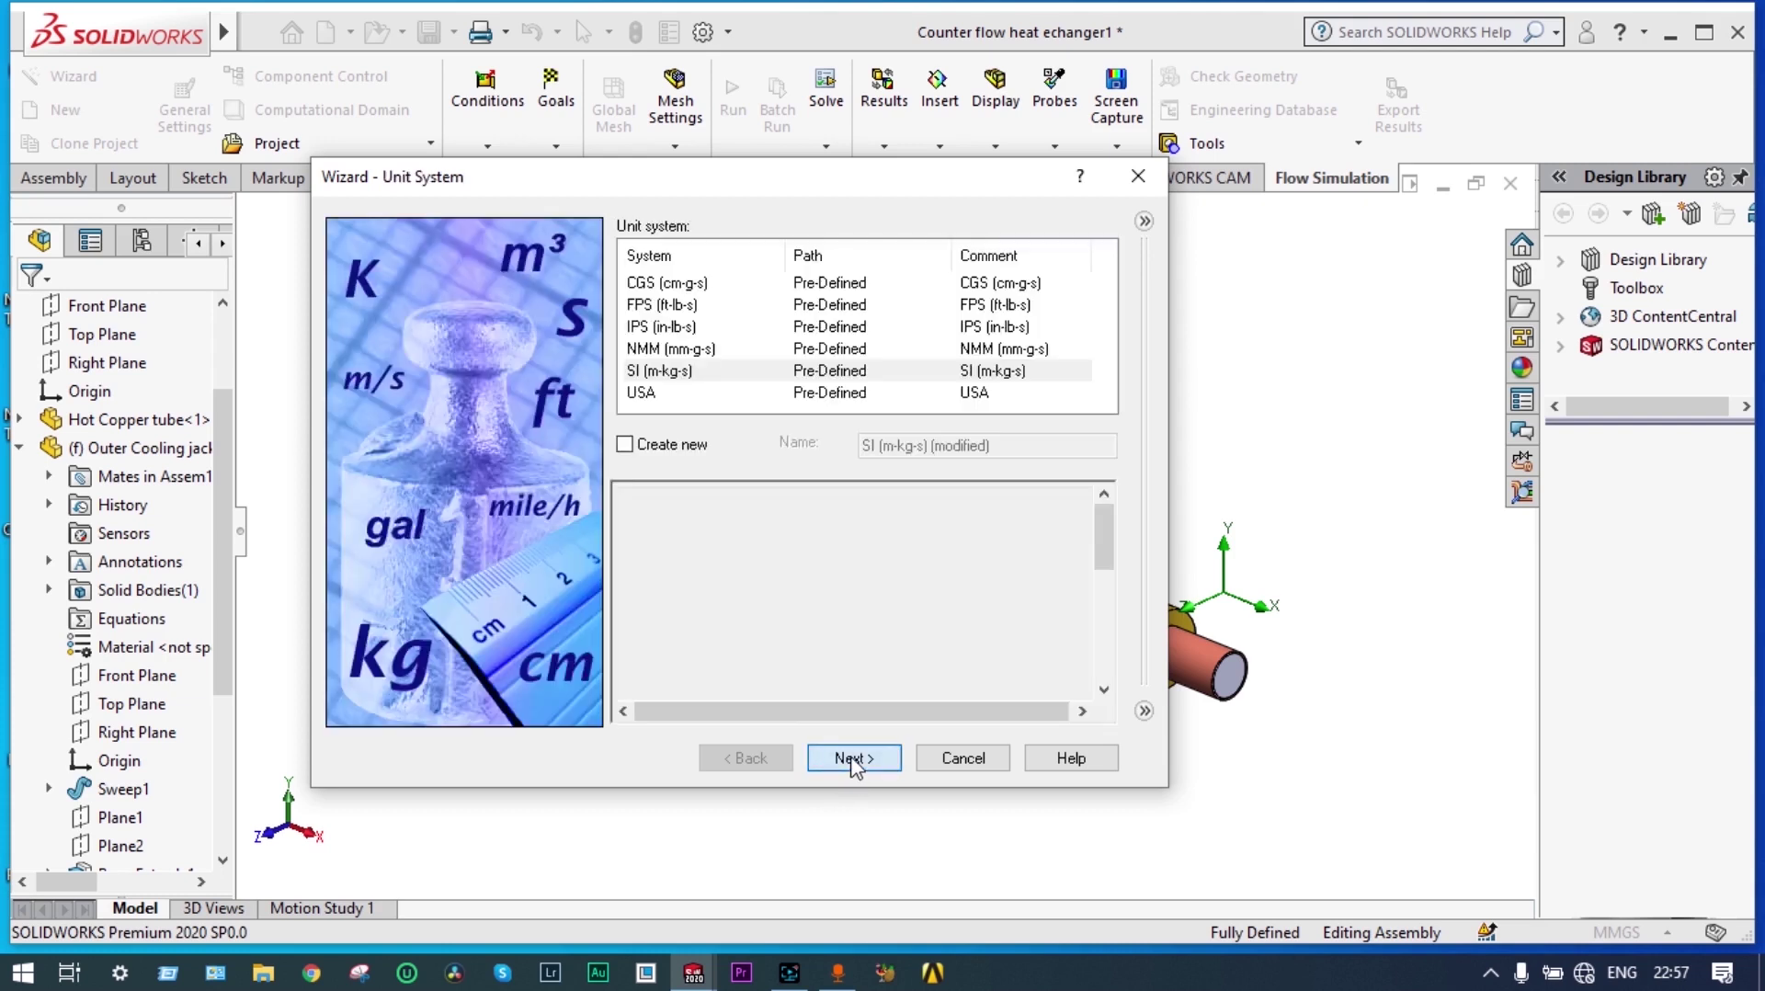
- Choose the SI unit system with temperature in °C, and enable heat conduction in solids for the internal analysis
click(706, 376)
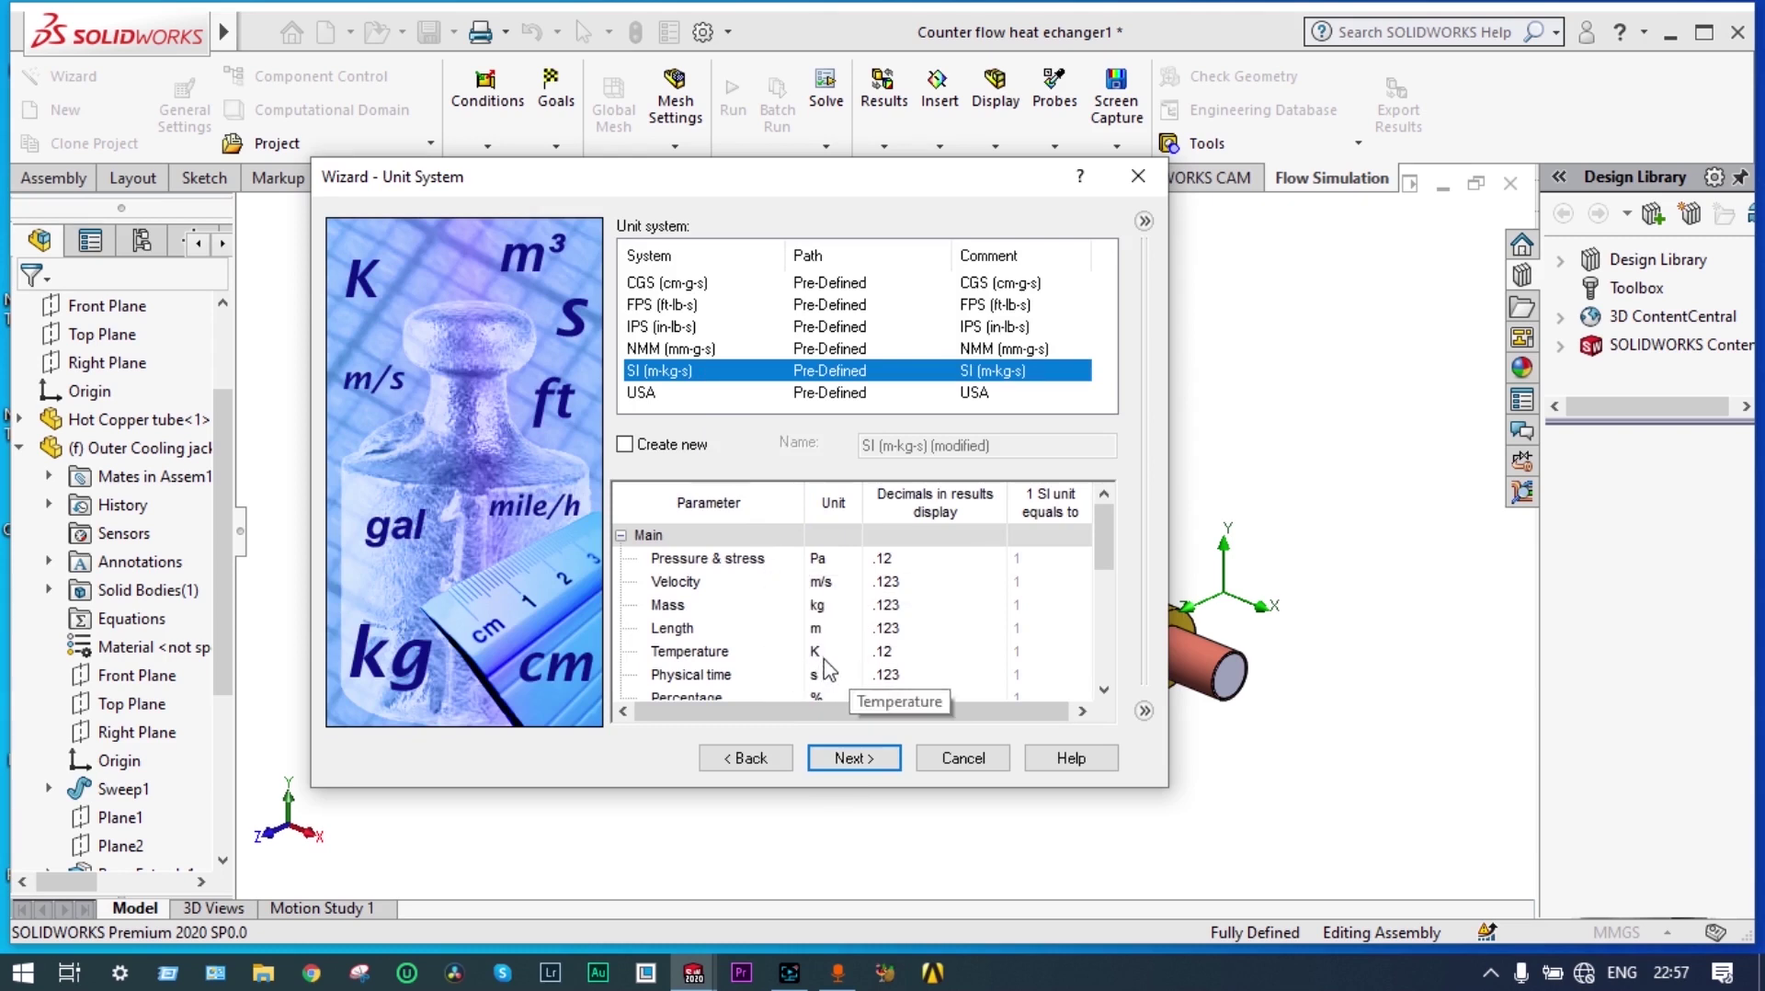
click(834, 653)
click(848, 694)
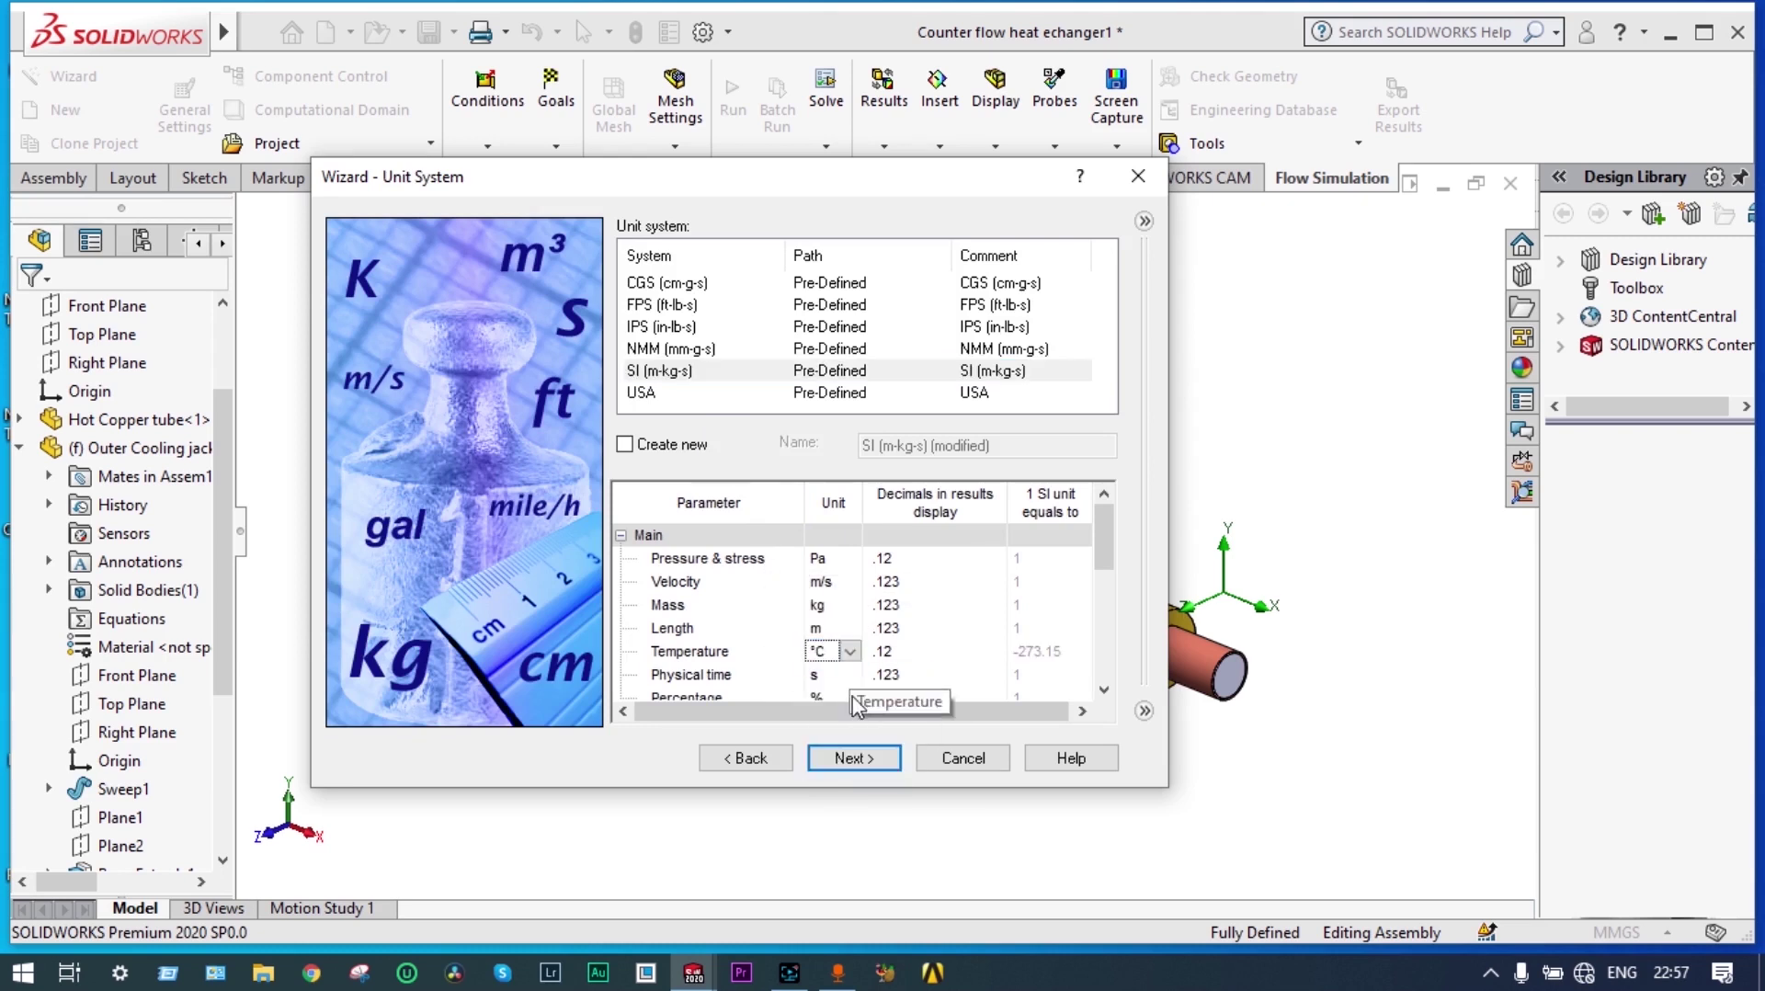
click(854, 759)
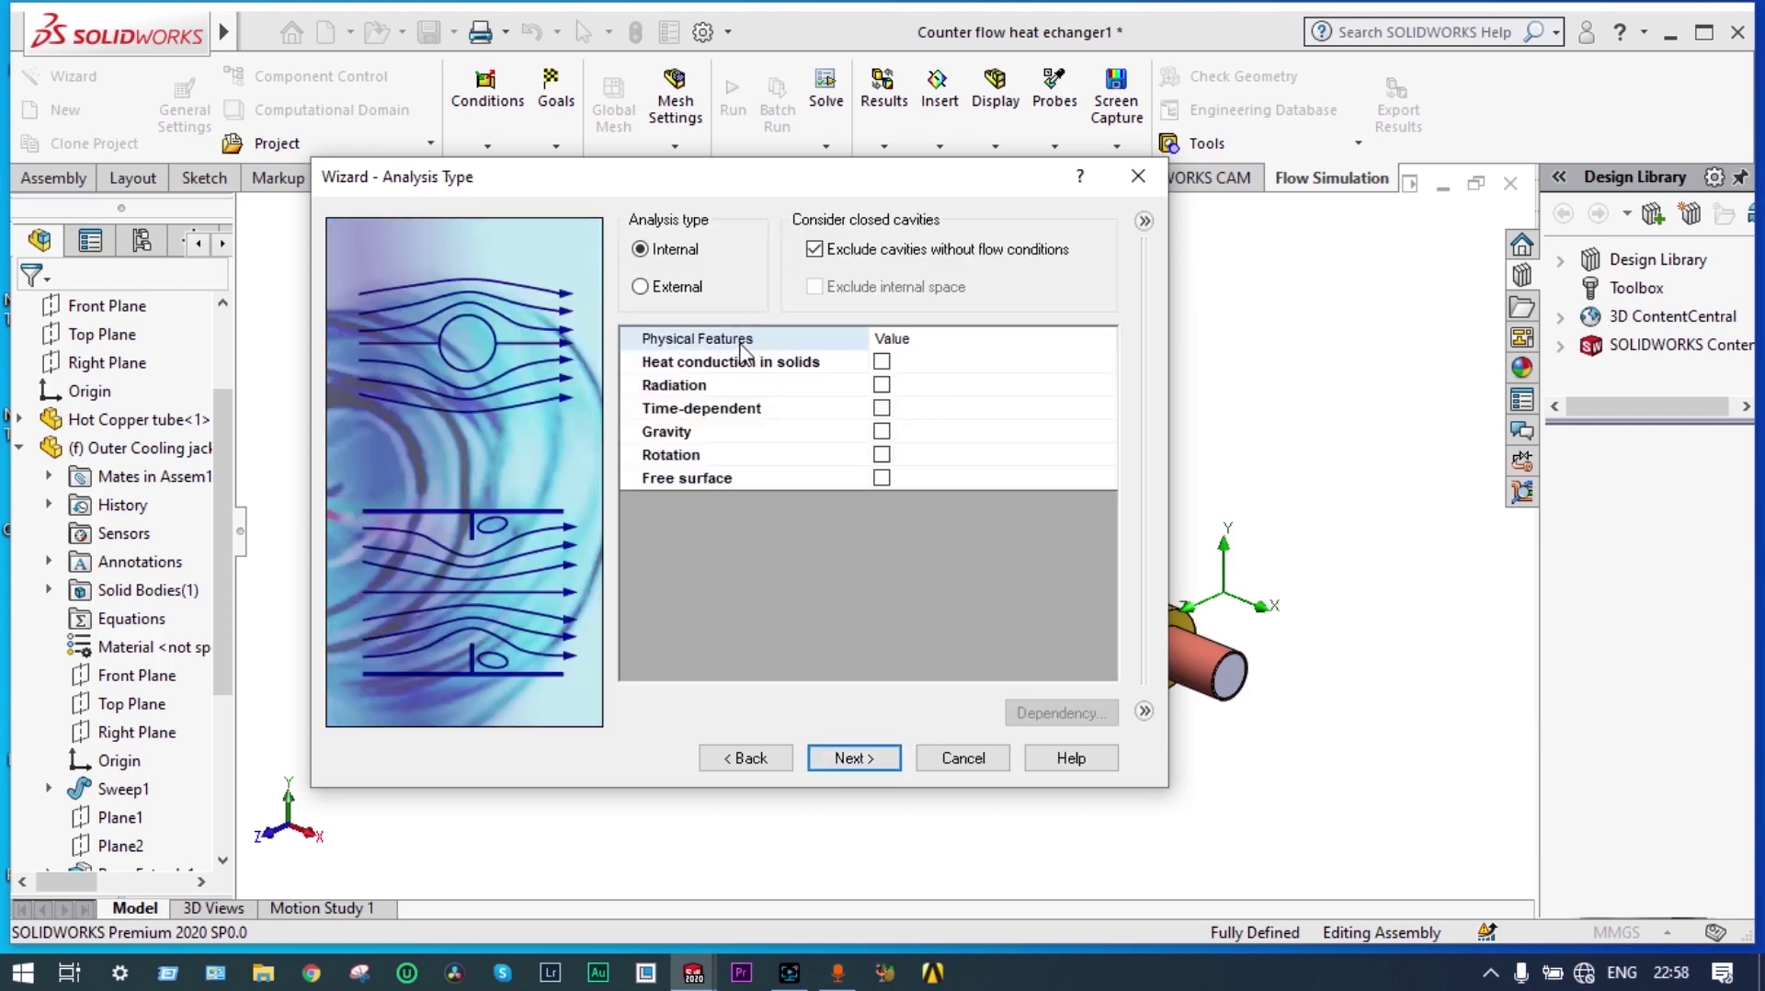
click(882, 361)
click(846, 759)
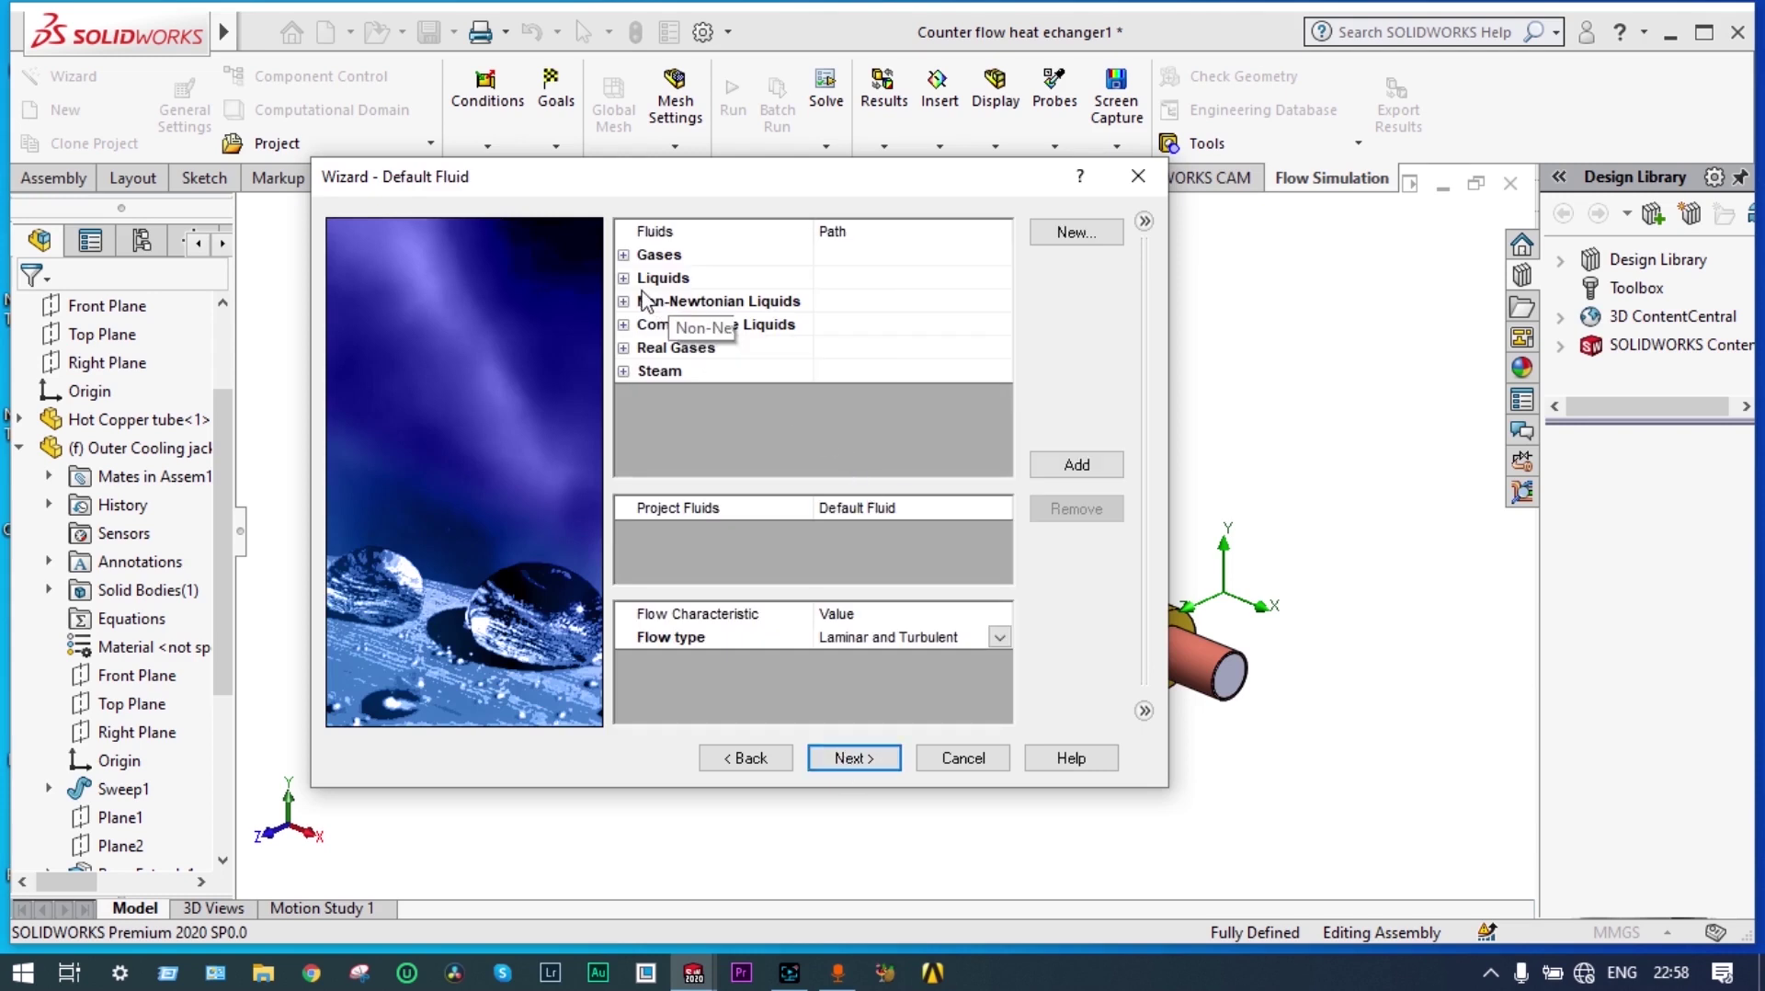
- Add the predefined liquids Ethanol and Water as the project fluids
click(624, 278)
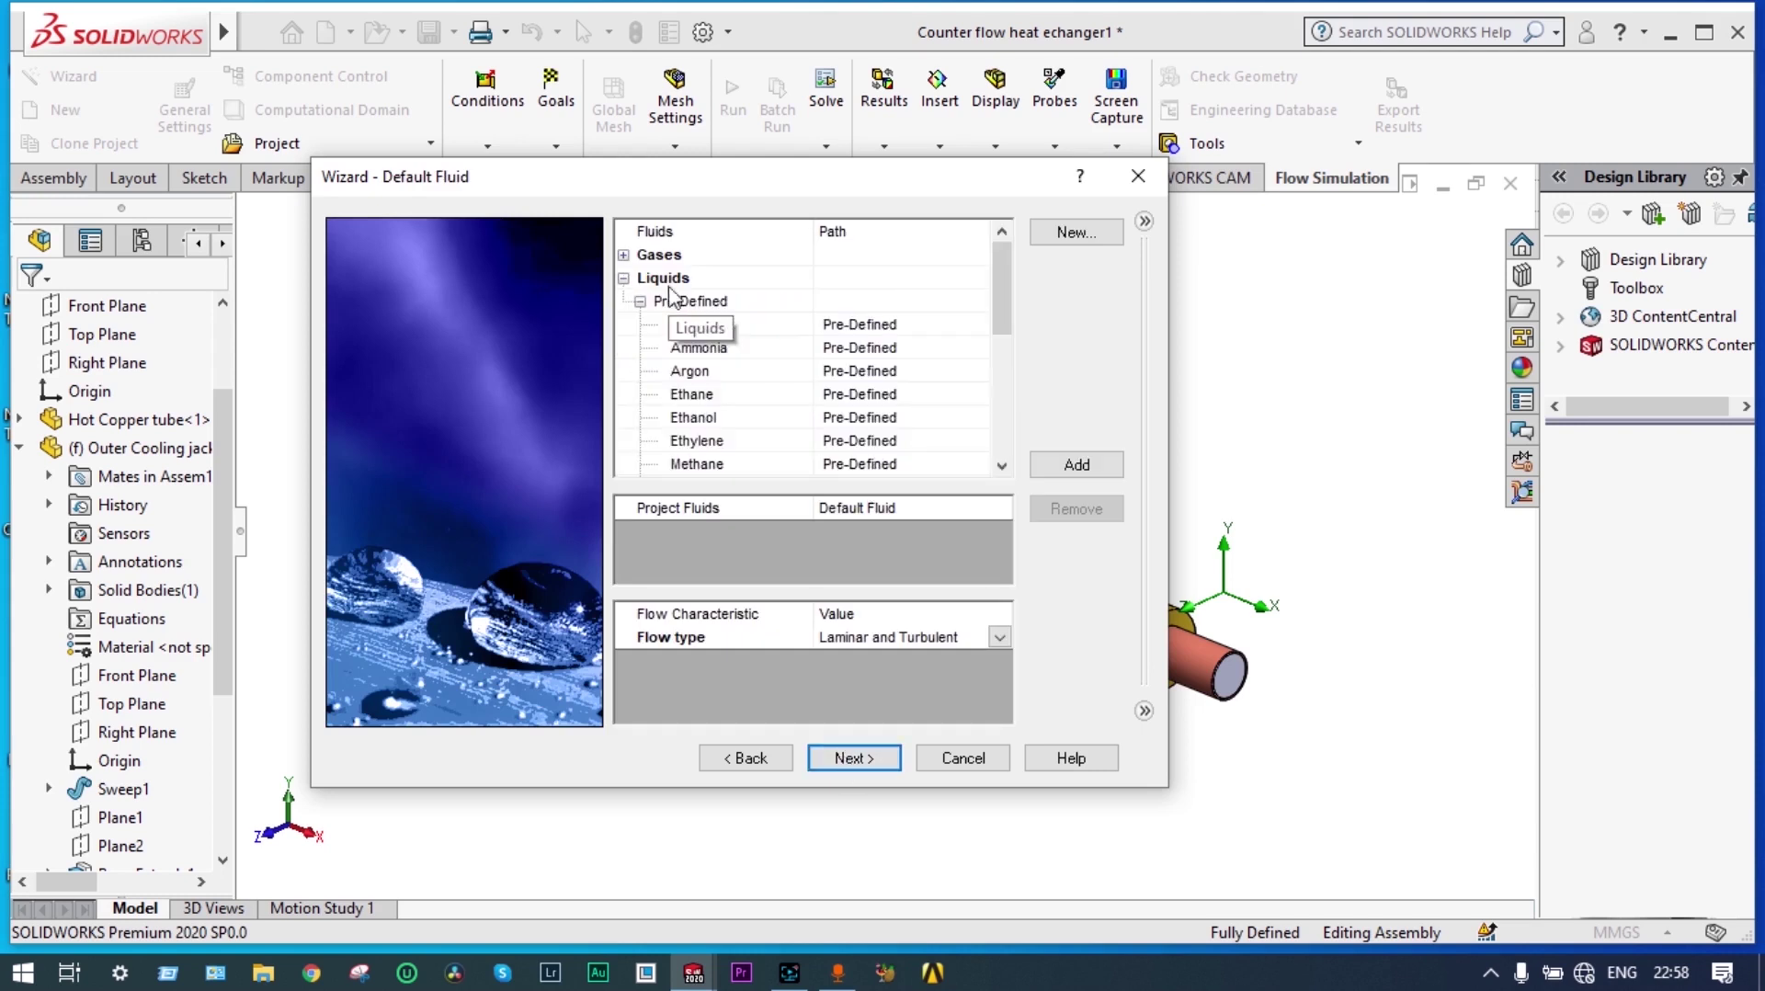
double_click(708, 424)
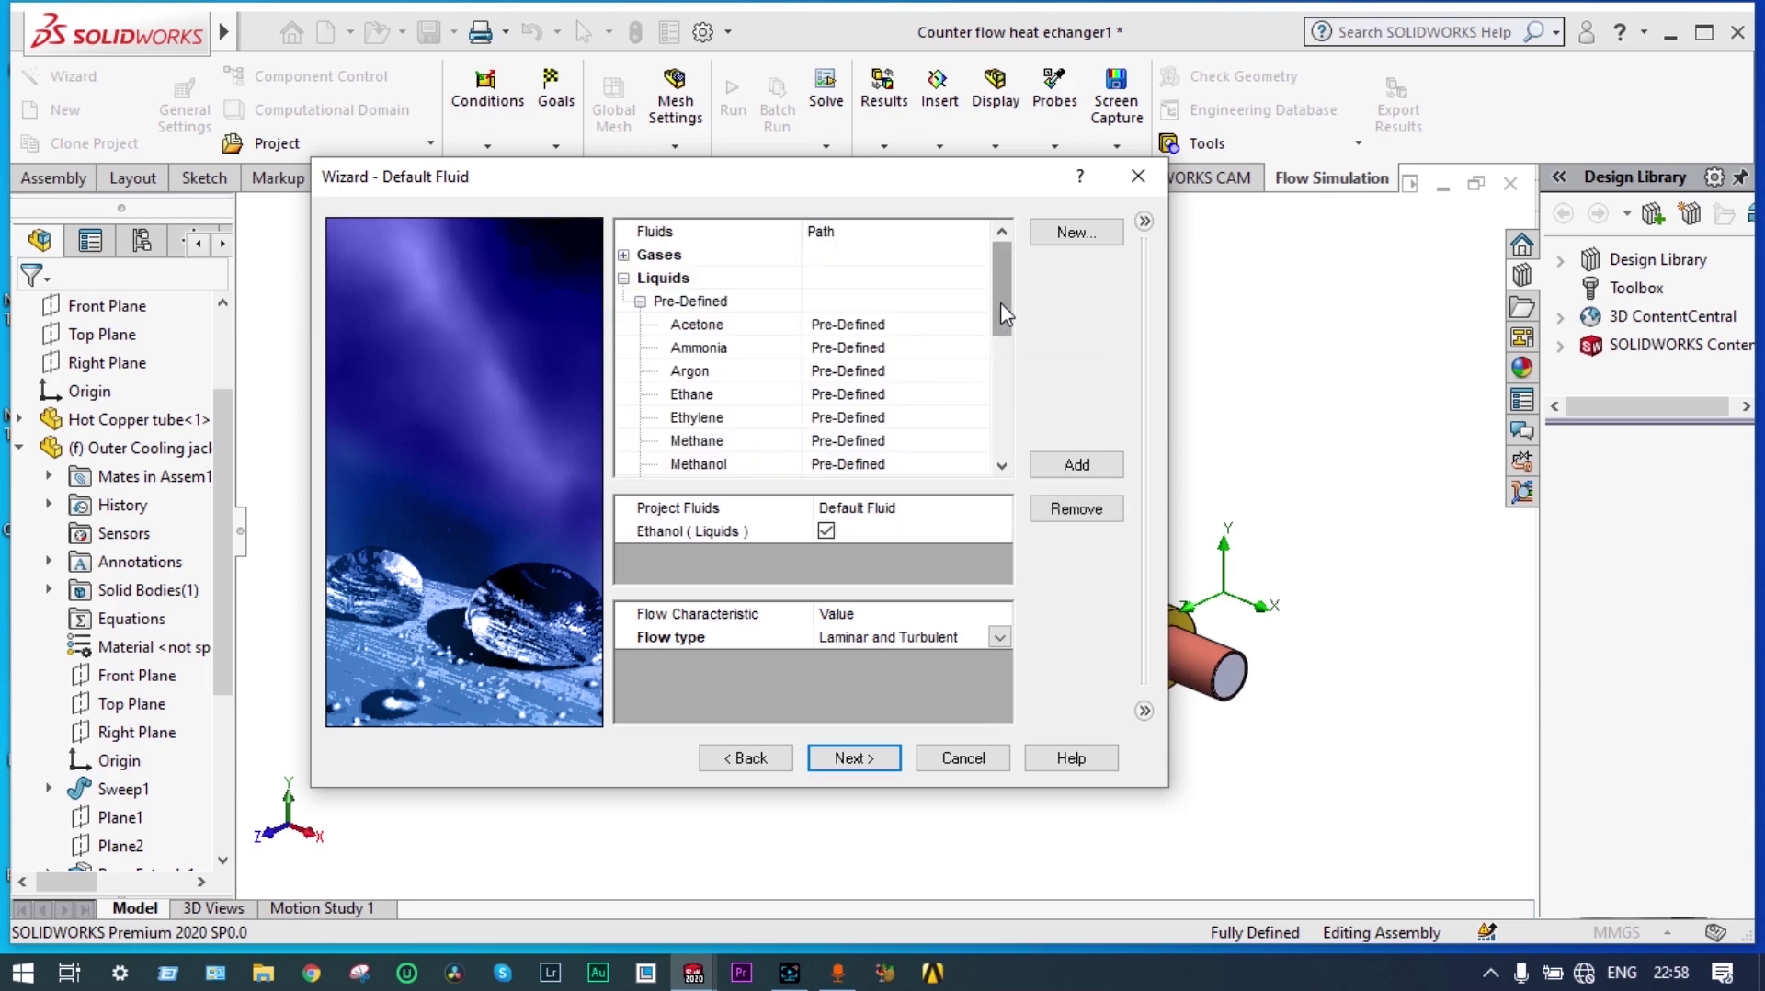
drag(1001, 304, 1007, 429)
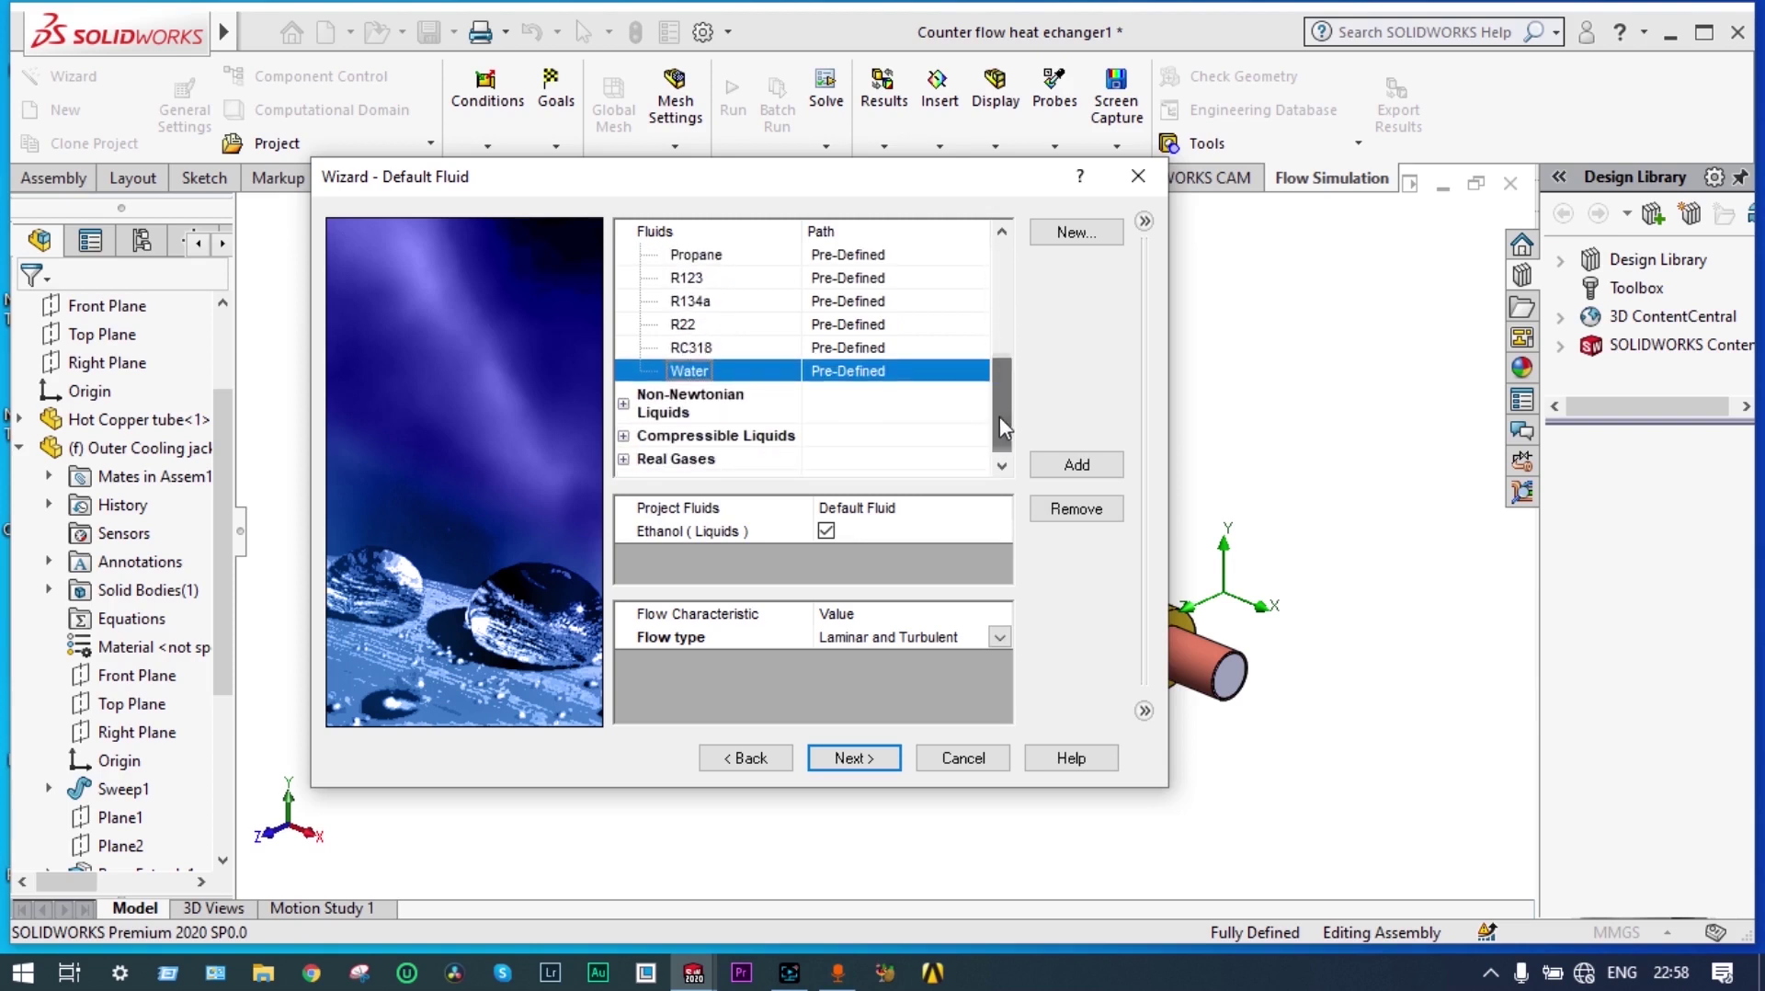
double_click(719, 371)
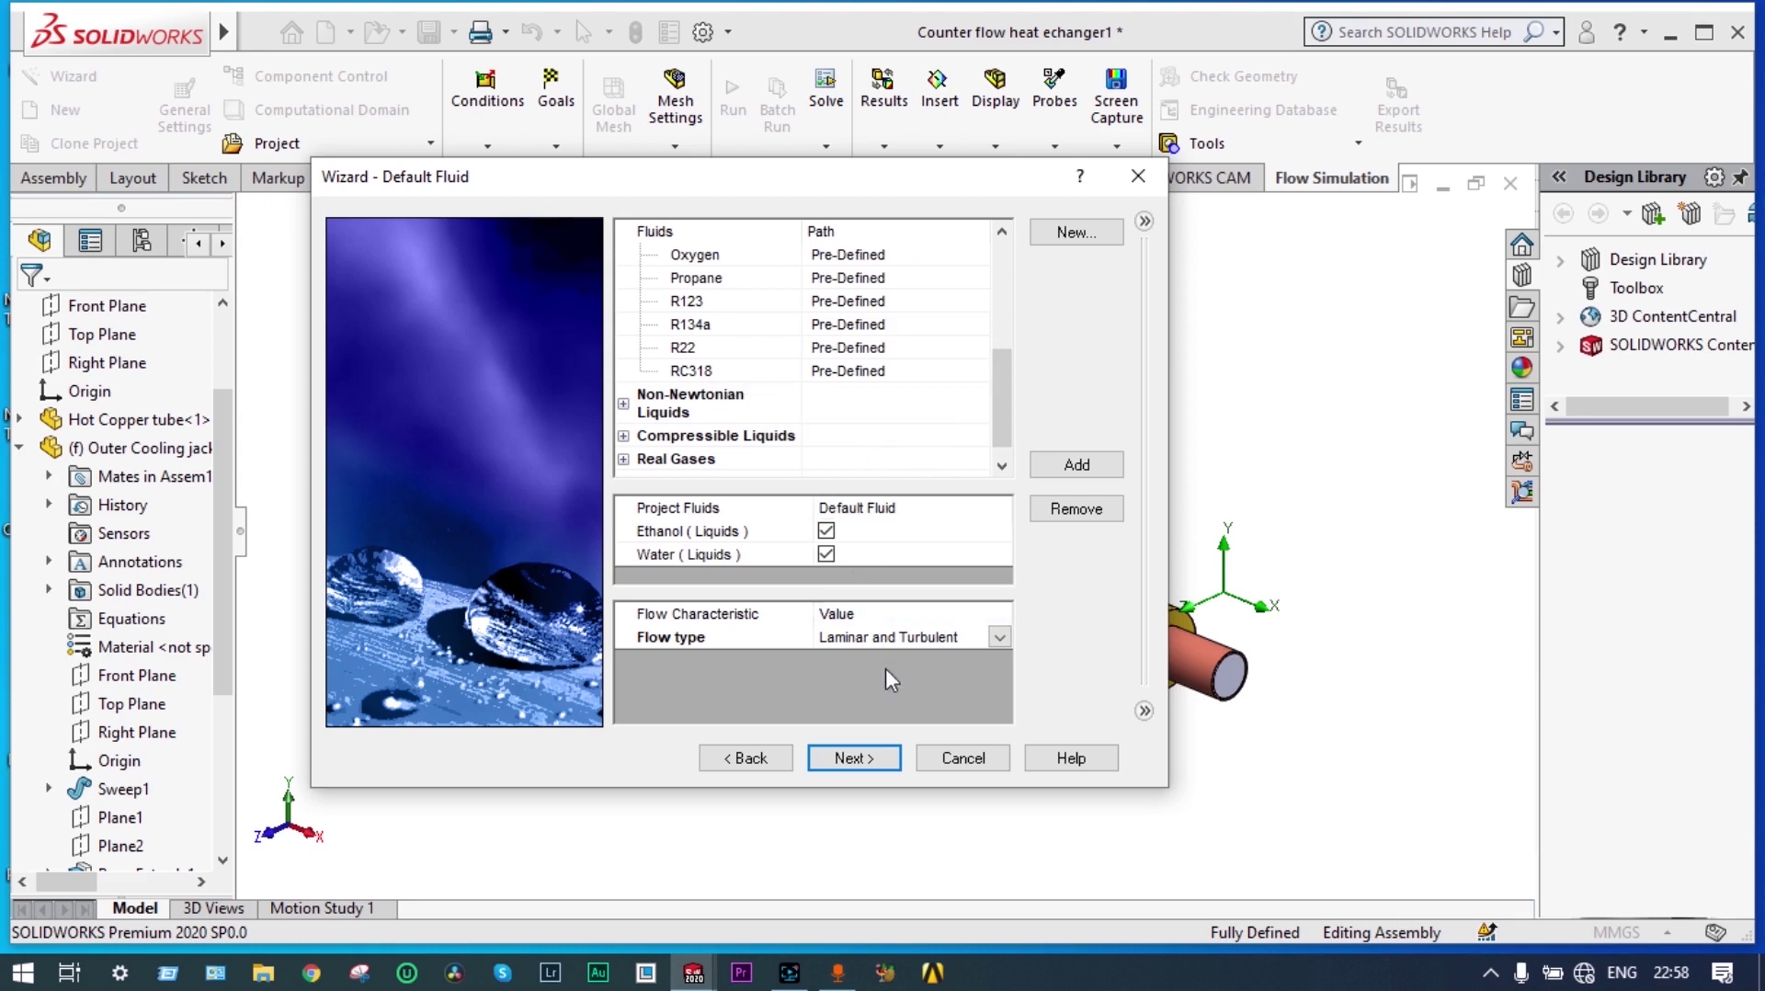
click(851, 759)
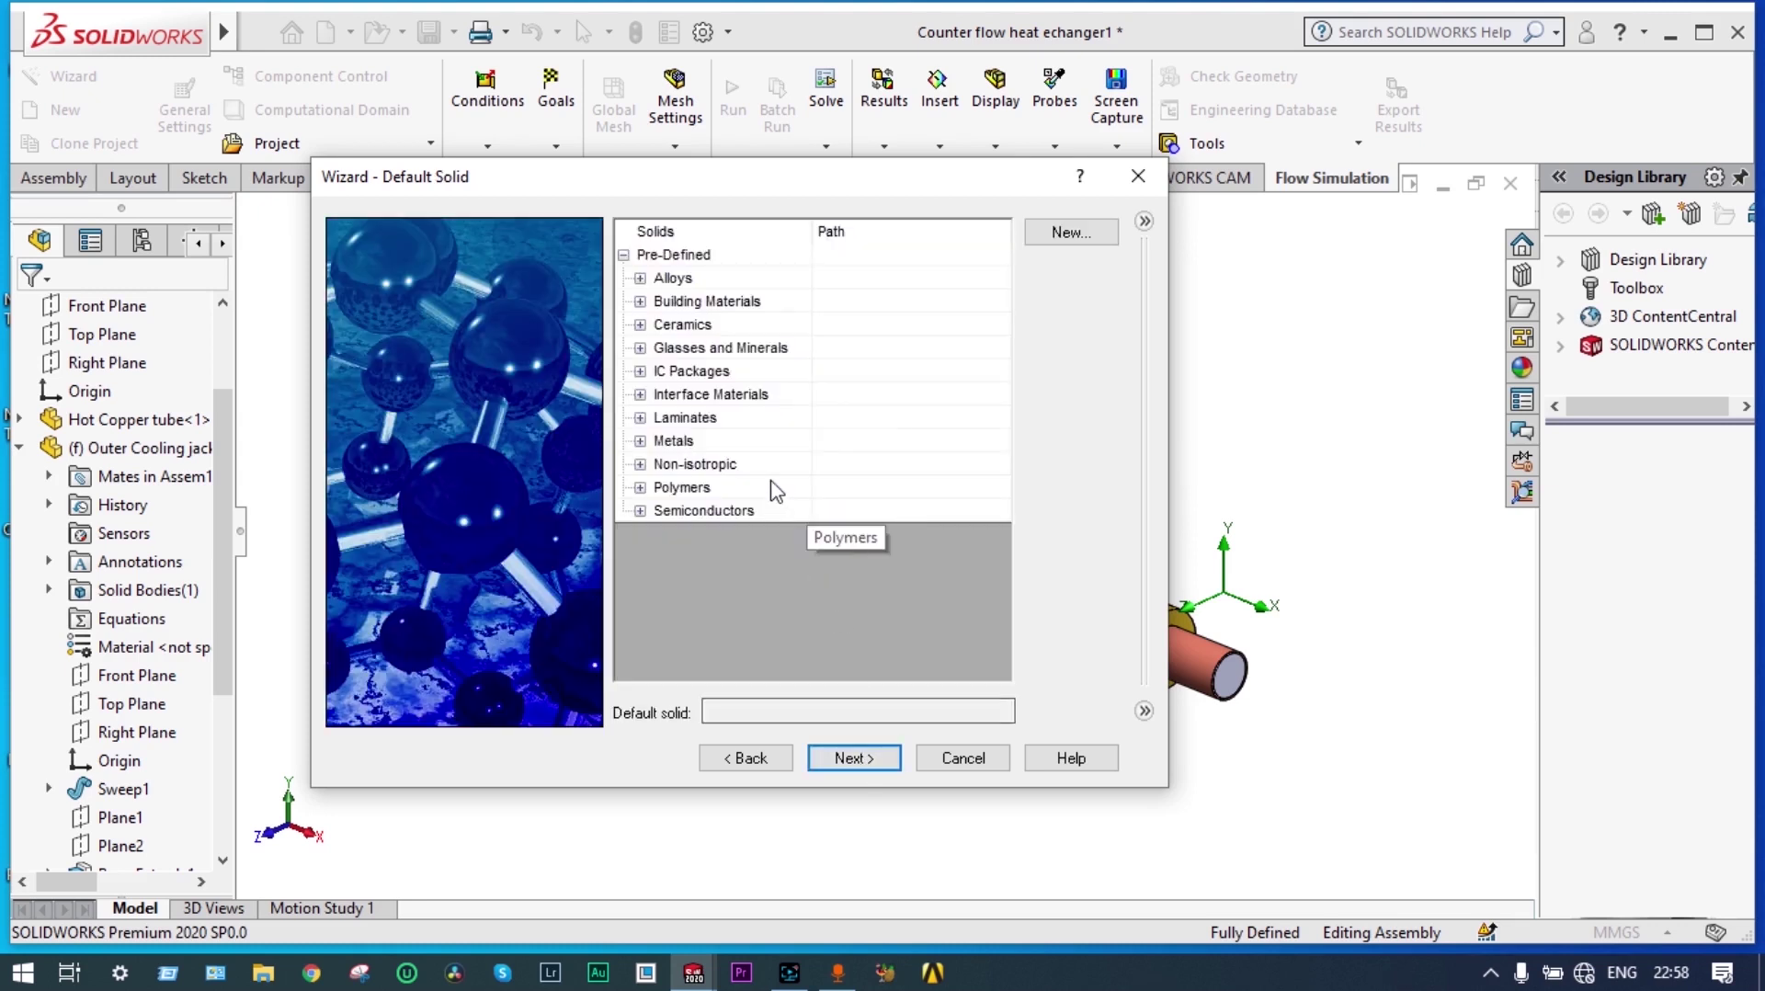
- Set the default solid to the predefined metal Copper and accept the default adiabatic wall conditions
click(641, 441)
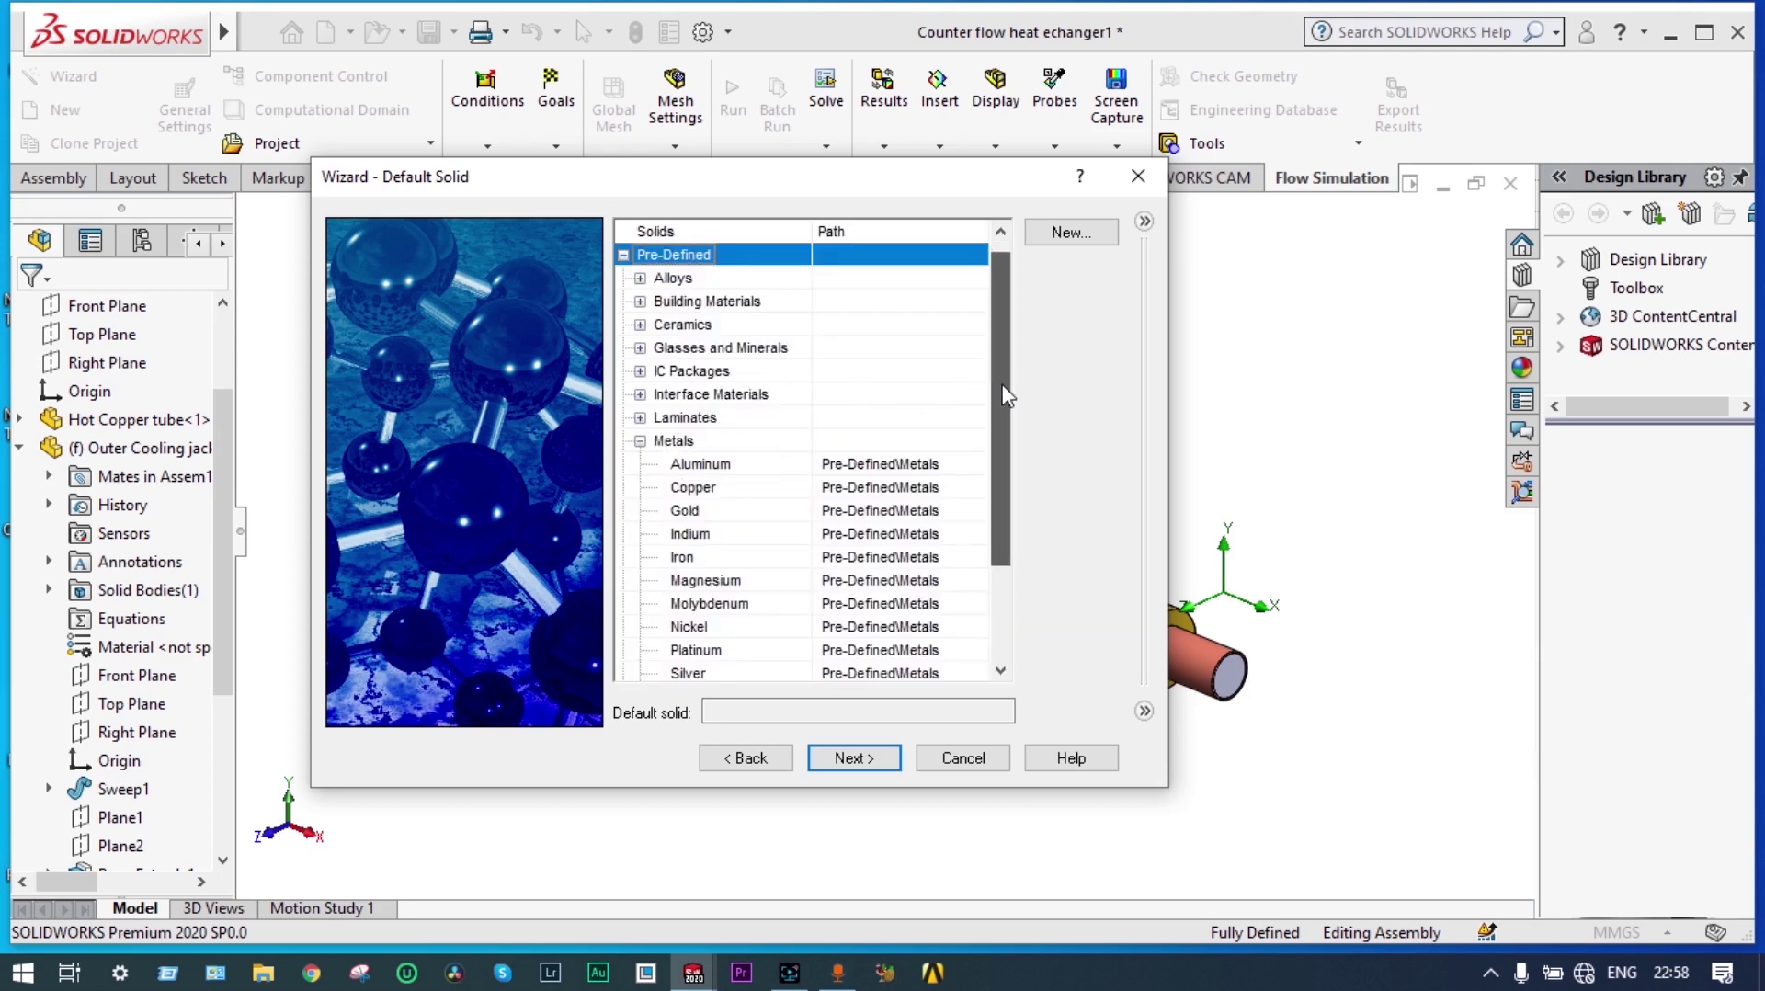
drag(1002, 385, 1004, 412)
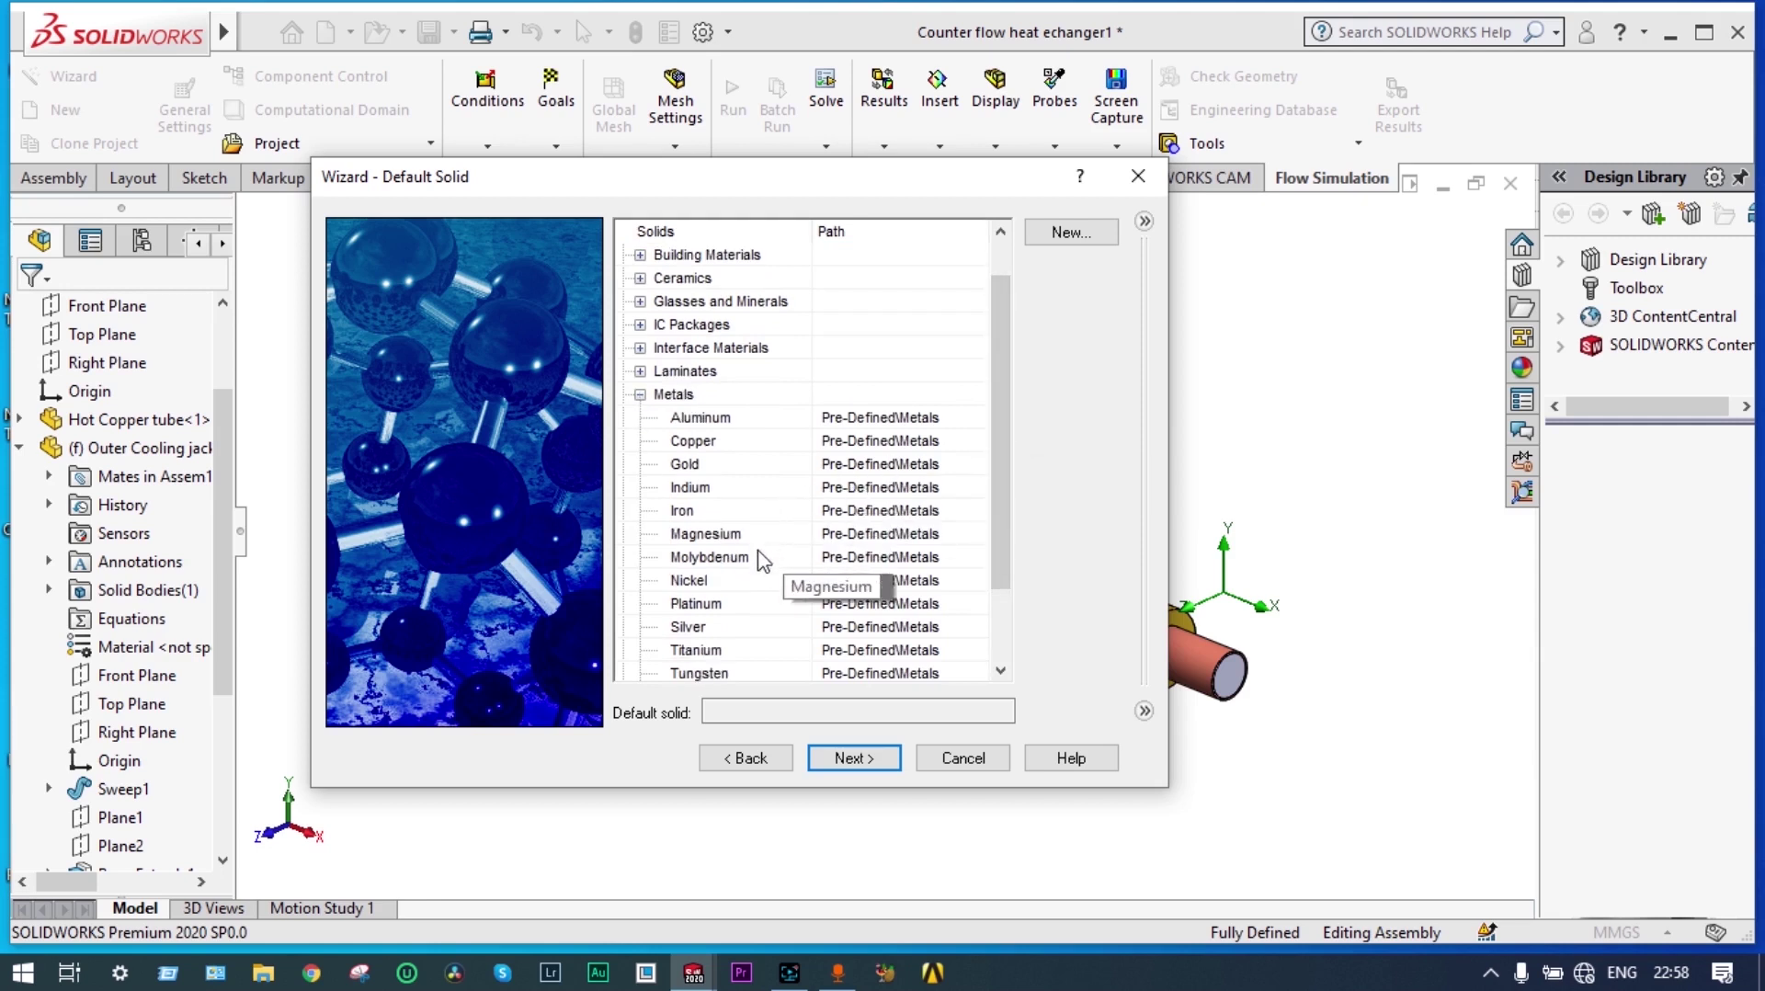
click(738, 442)
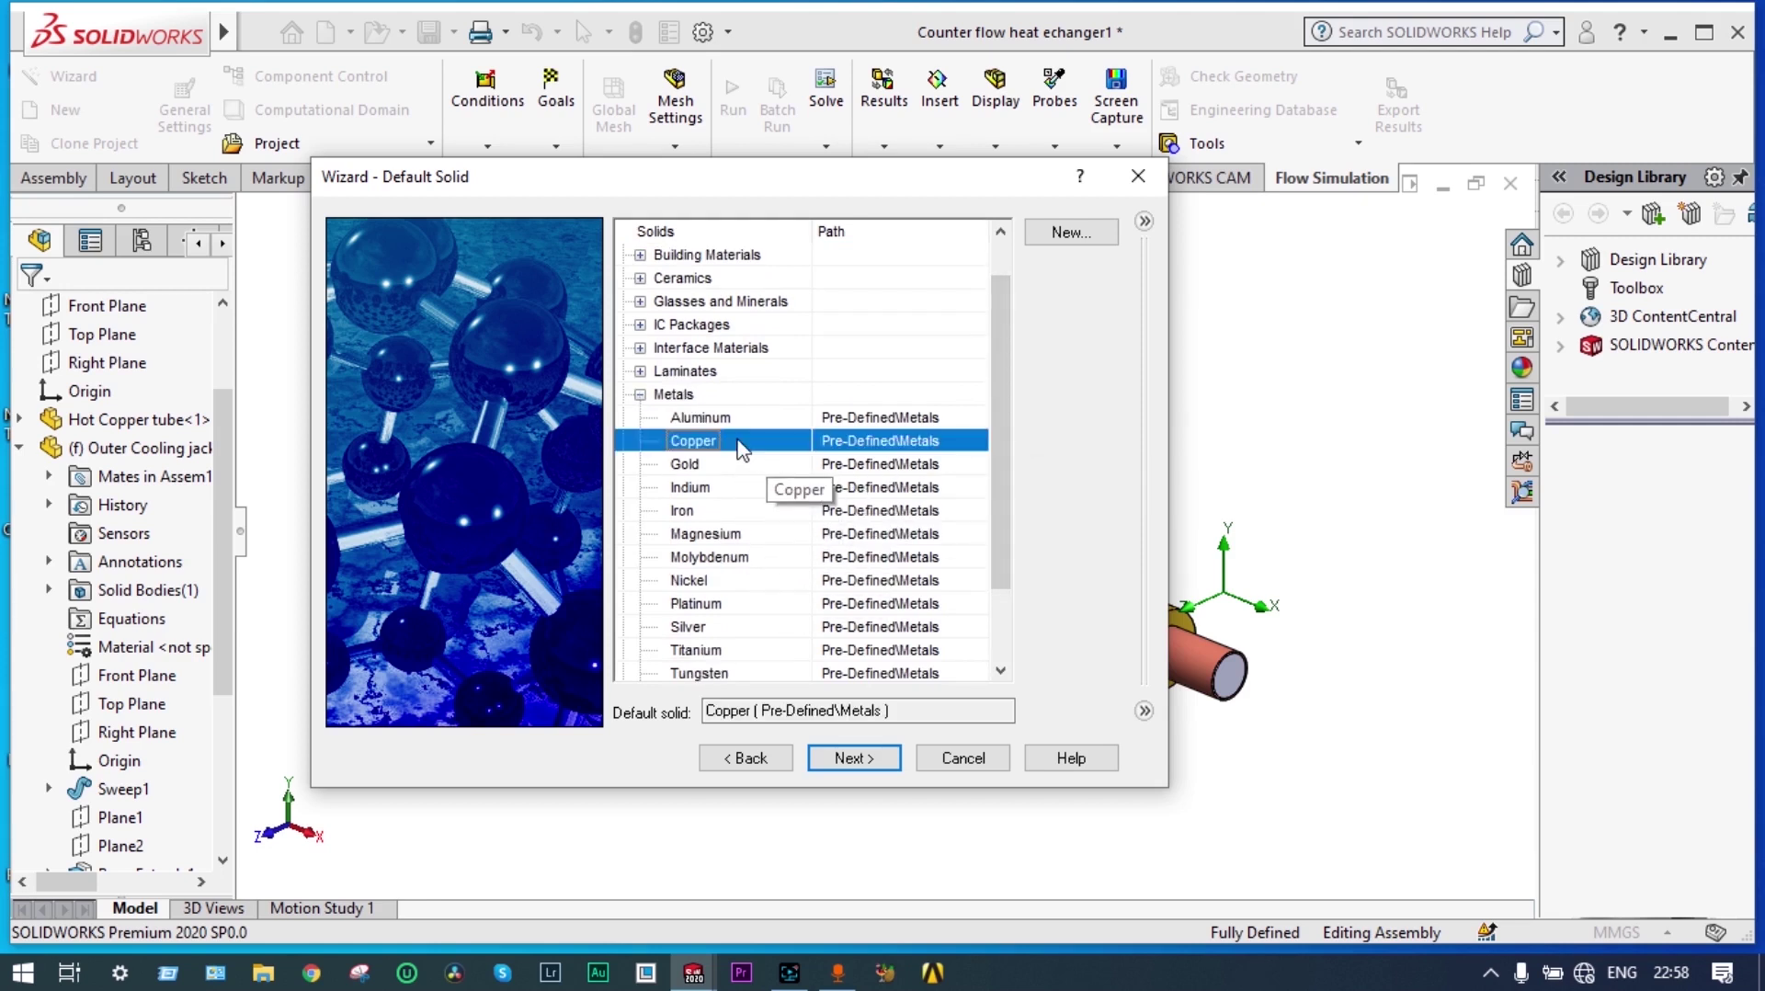
click(858, 760)
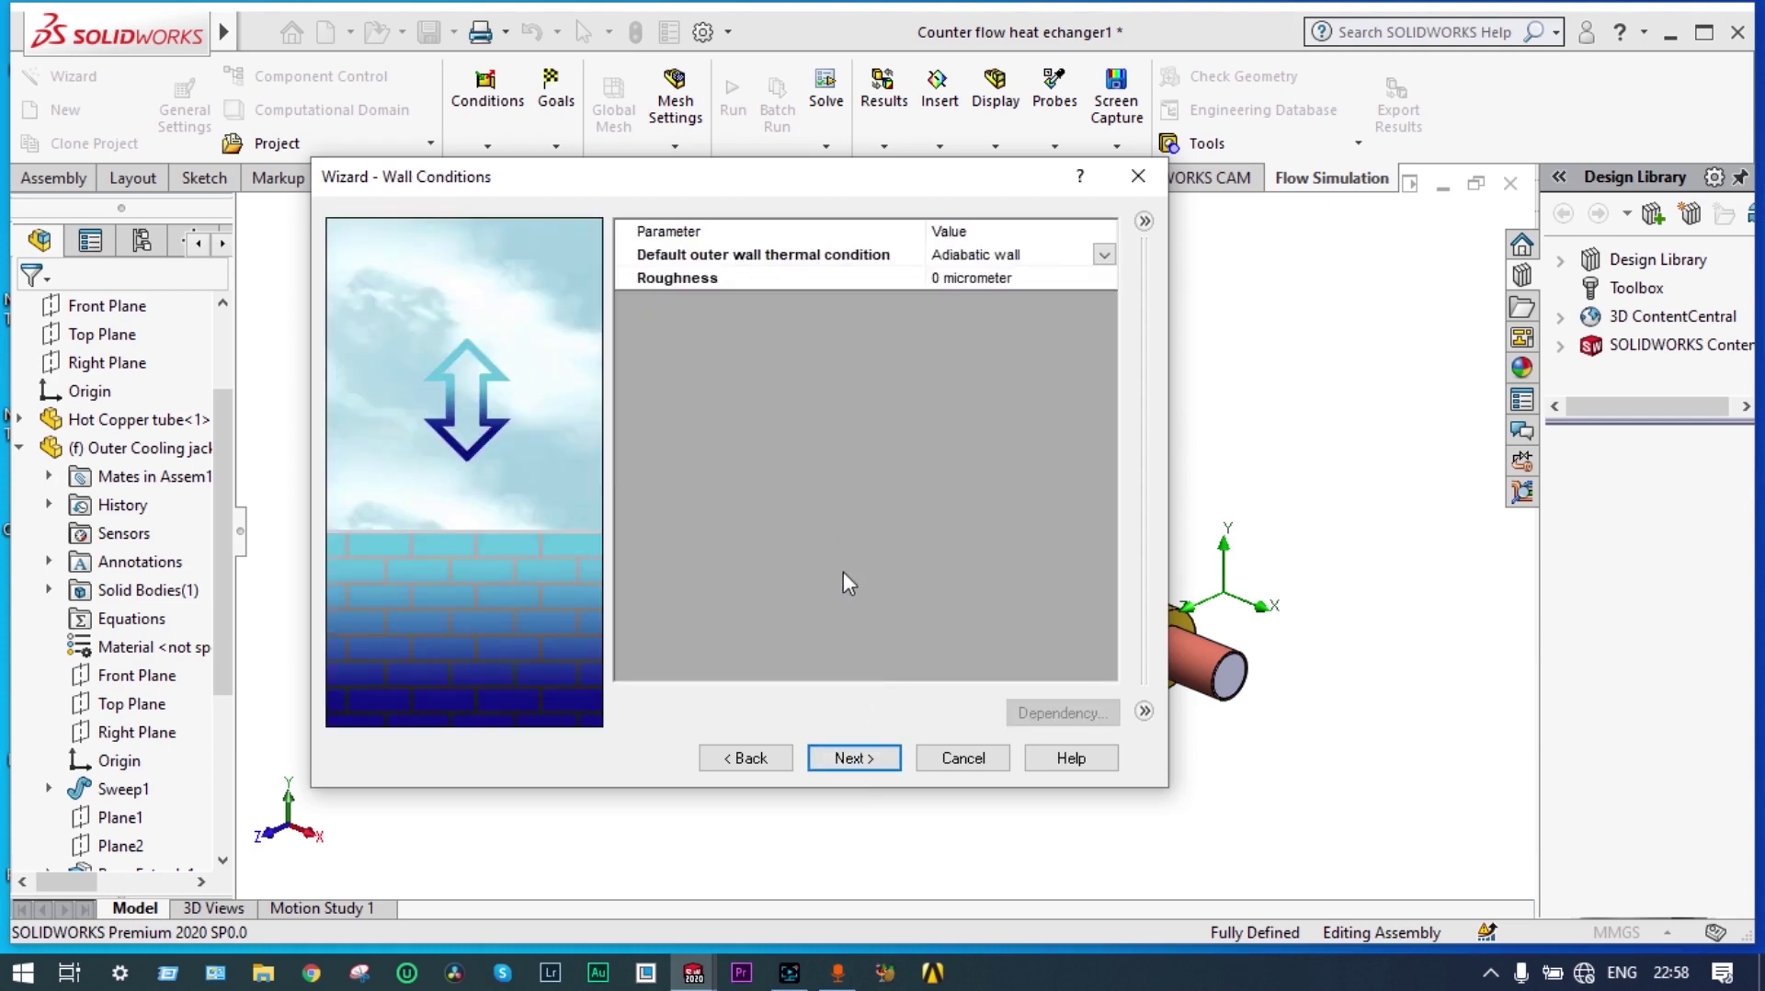
click(874, 762)
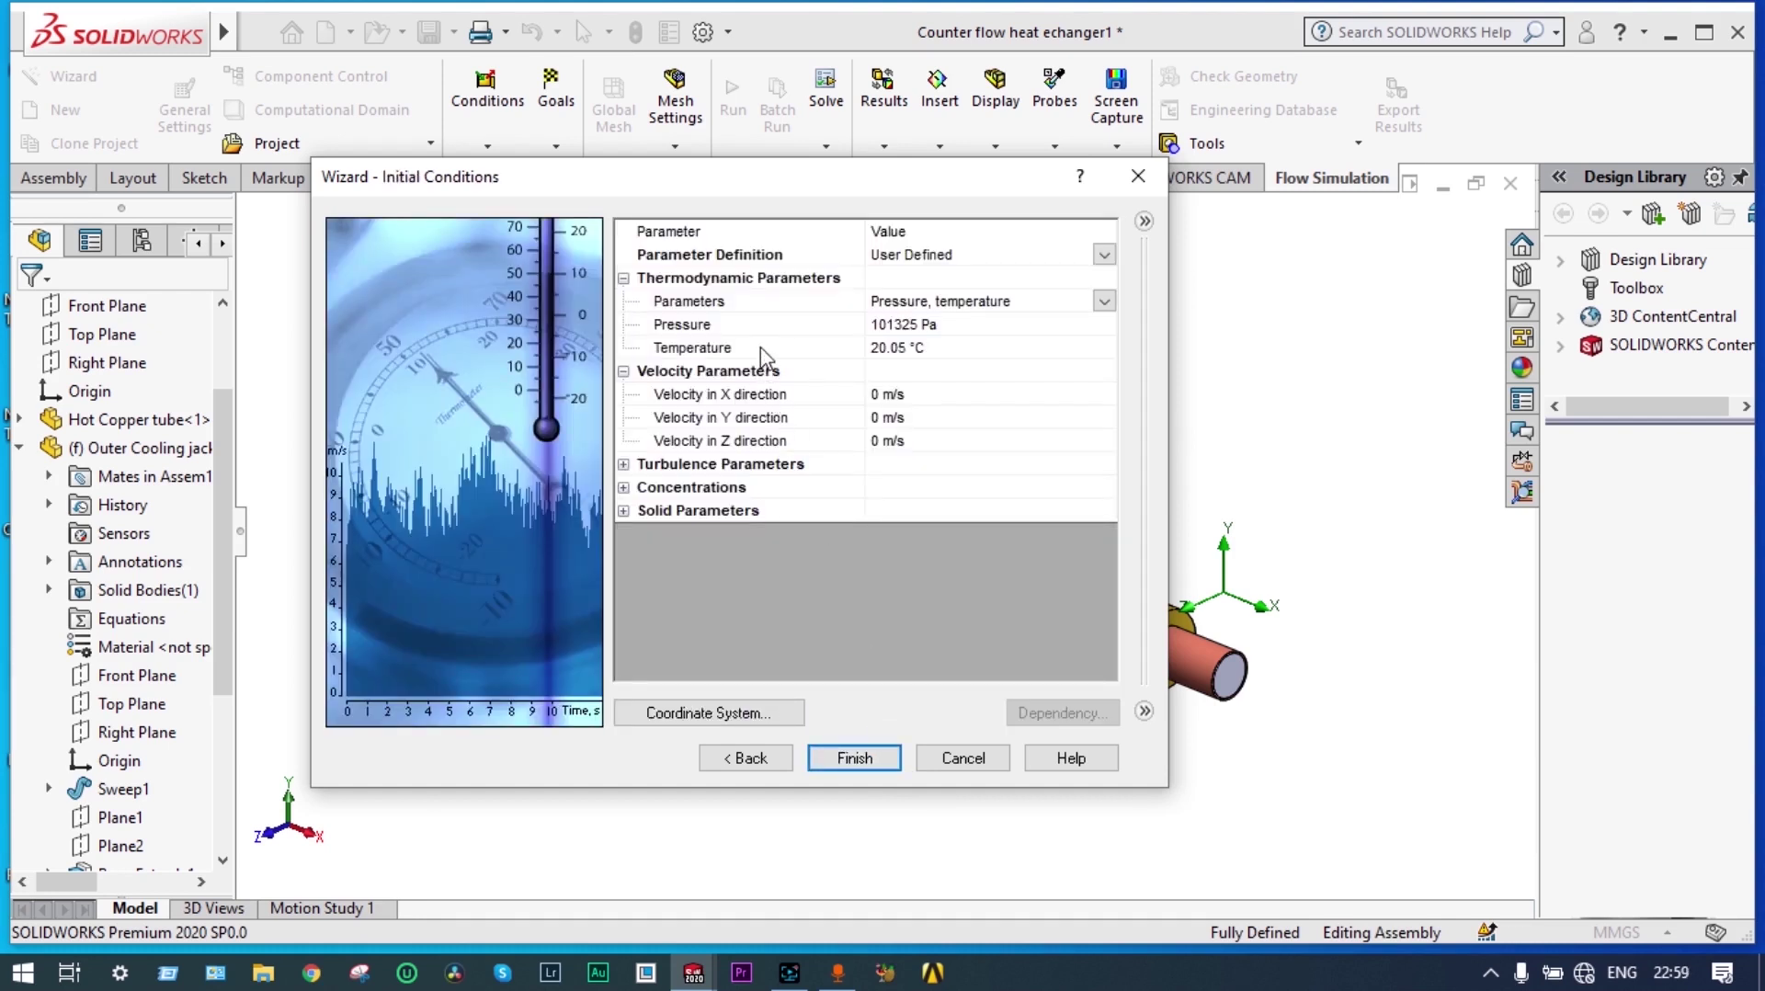
- Set the initial temperature to 30 °C and the mass fractions to ethanol 1 and water 0, and finish the project wizard
click(909, 350)
text(2)
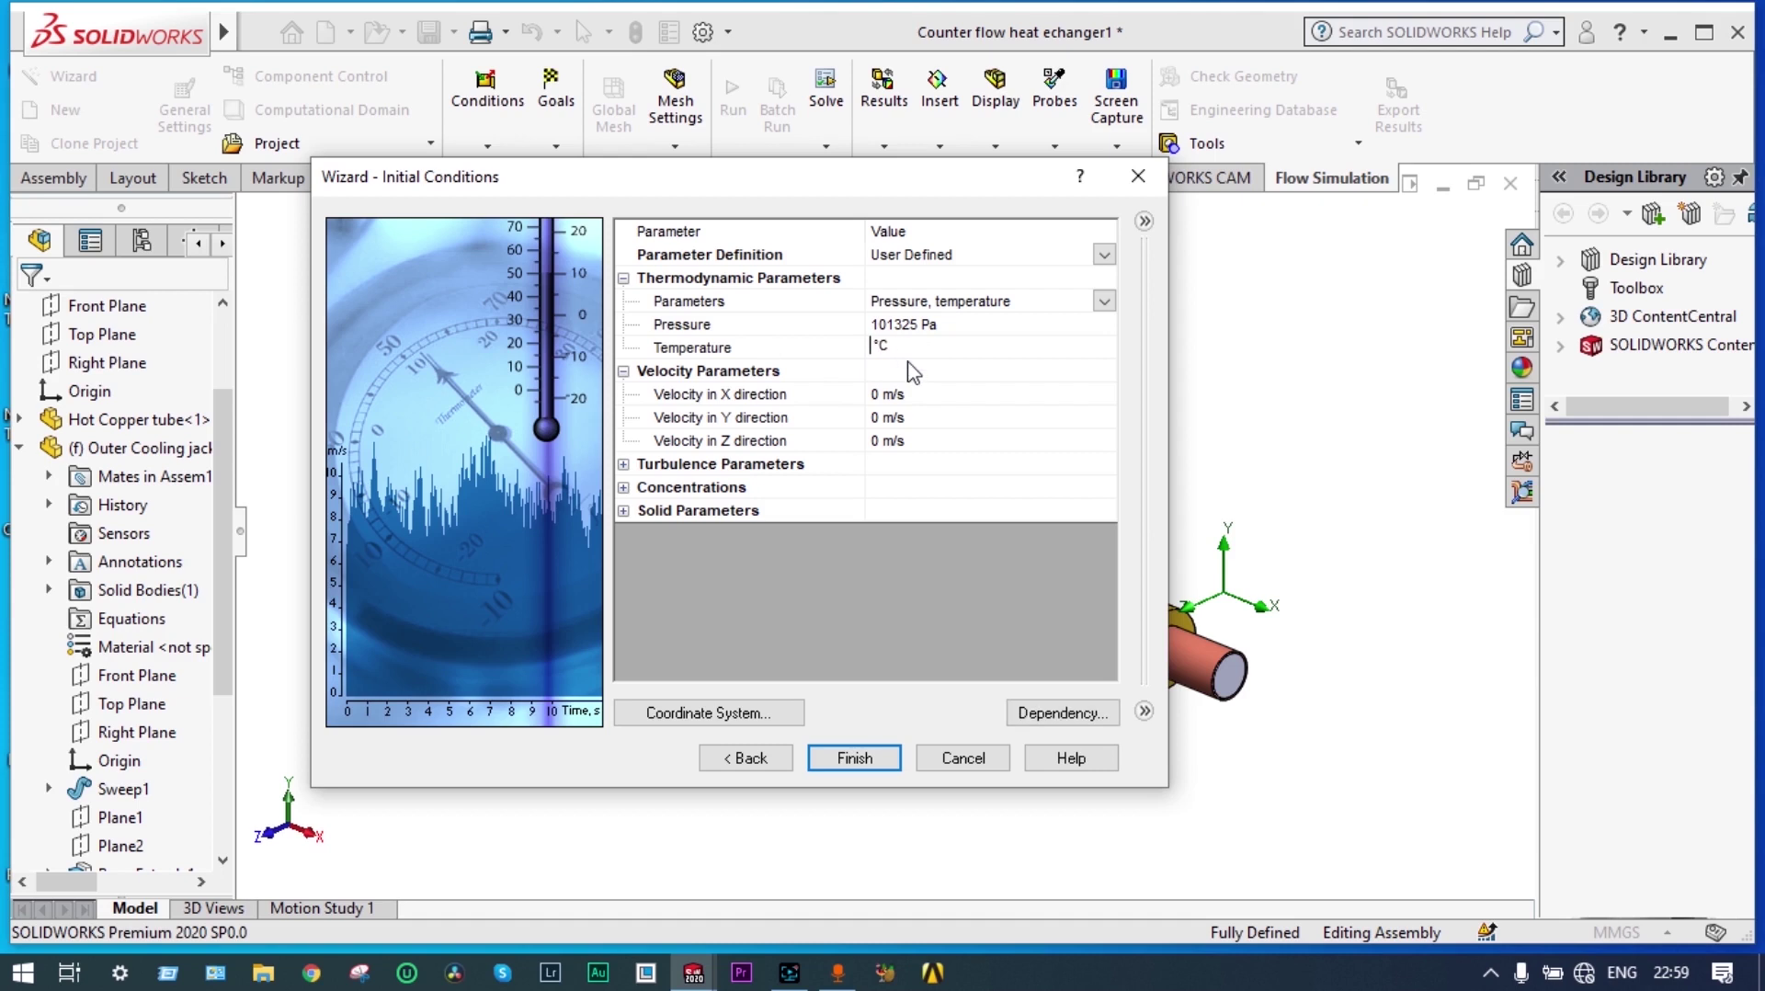
text(30)
click(625, 488)
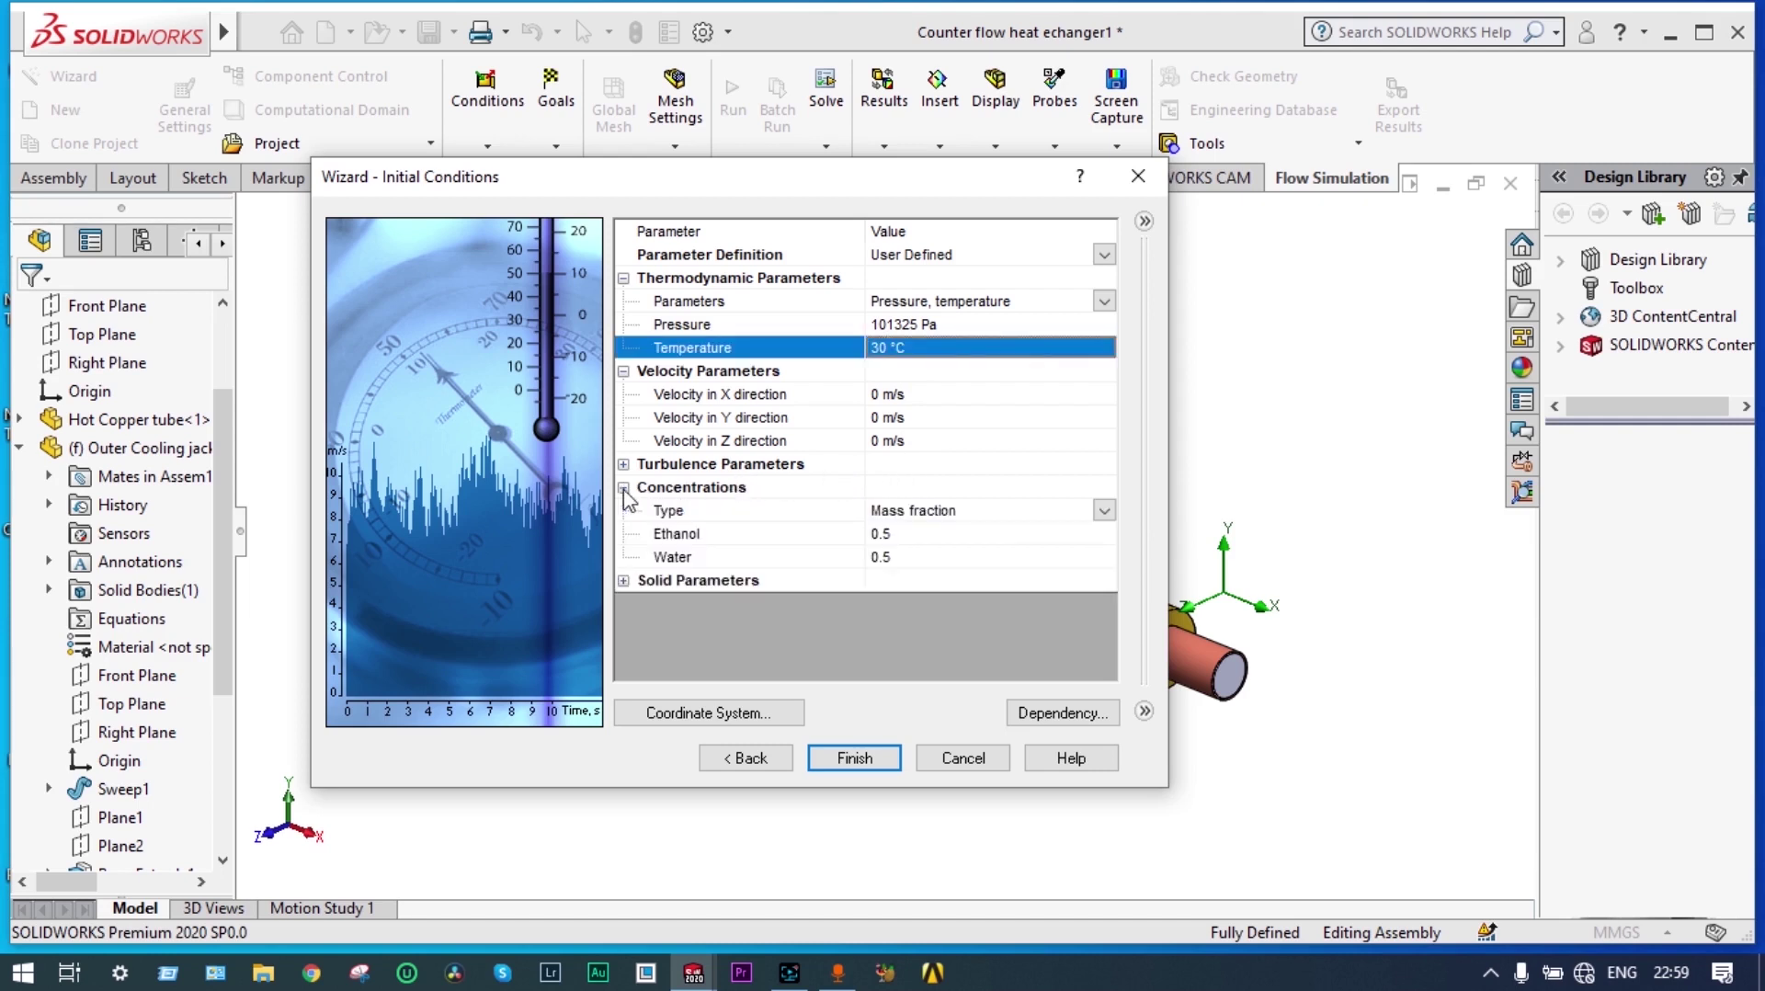
click(898, 533)
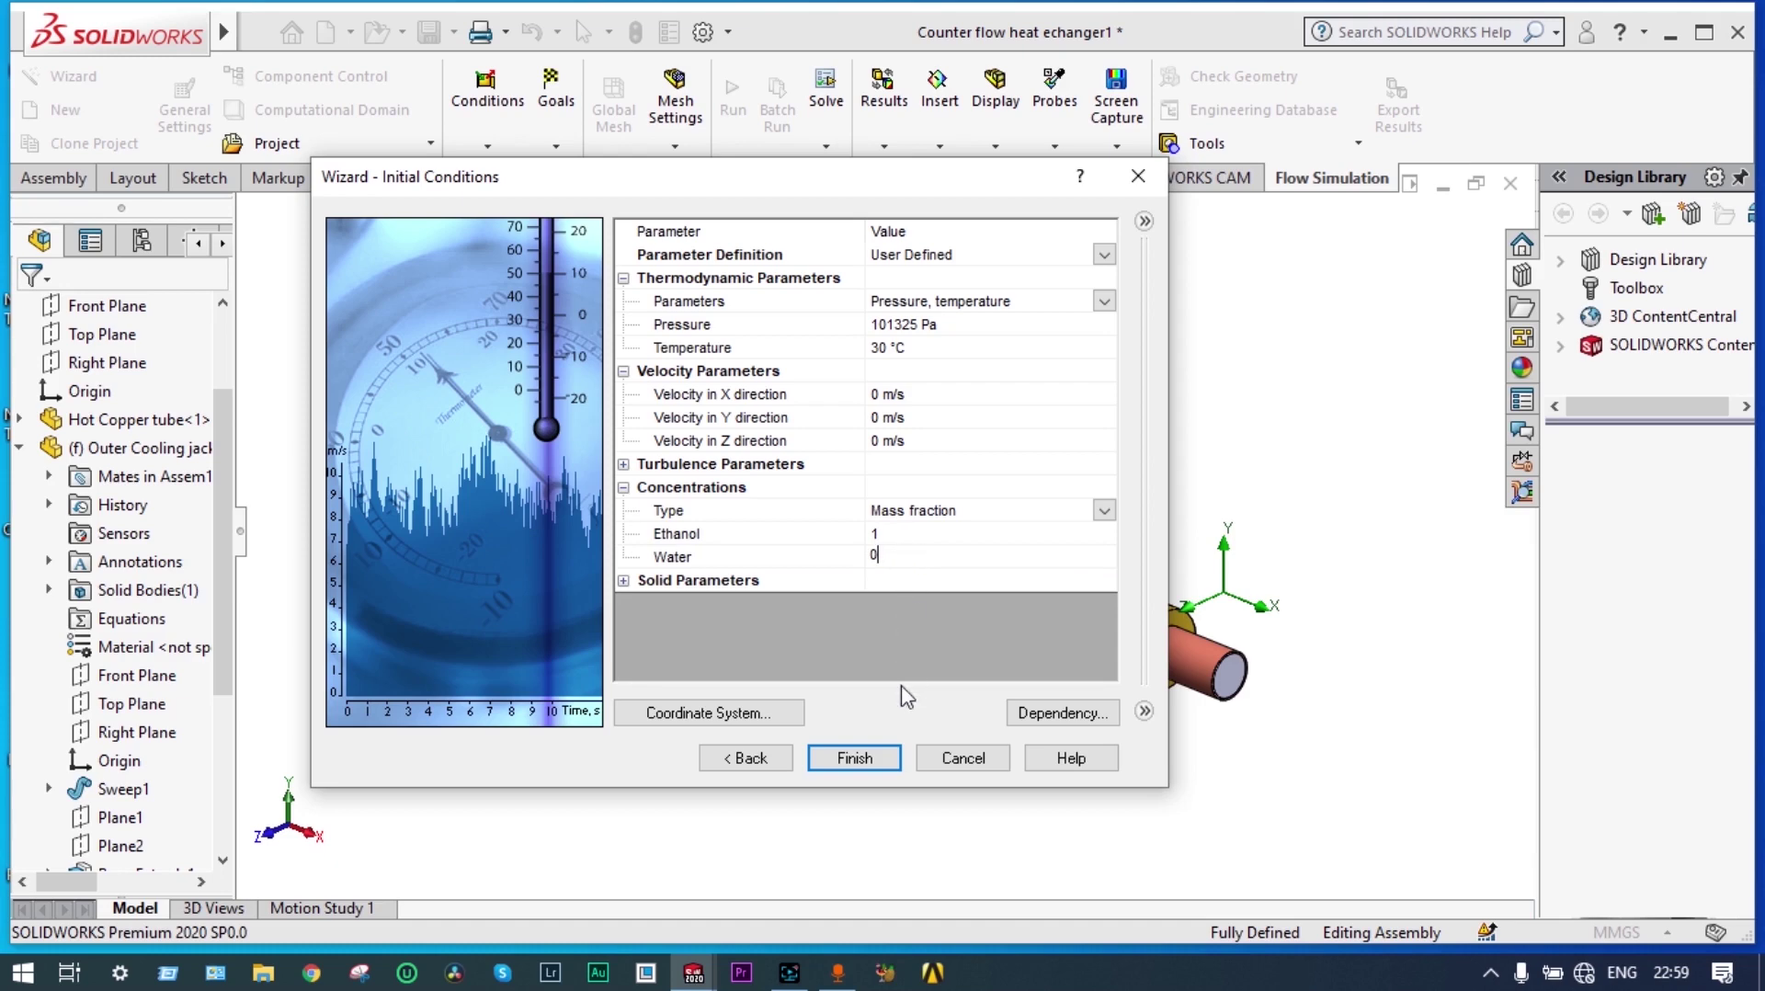
click(876, 761)
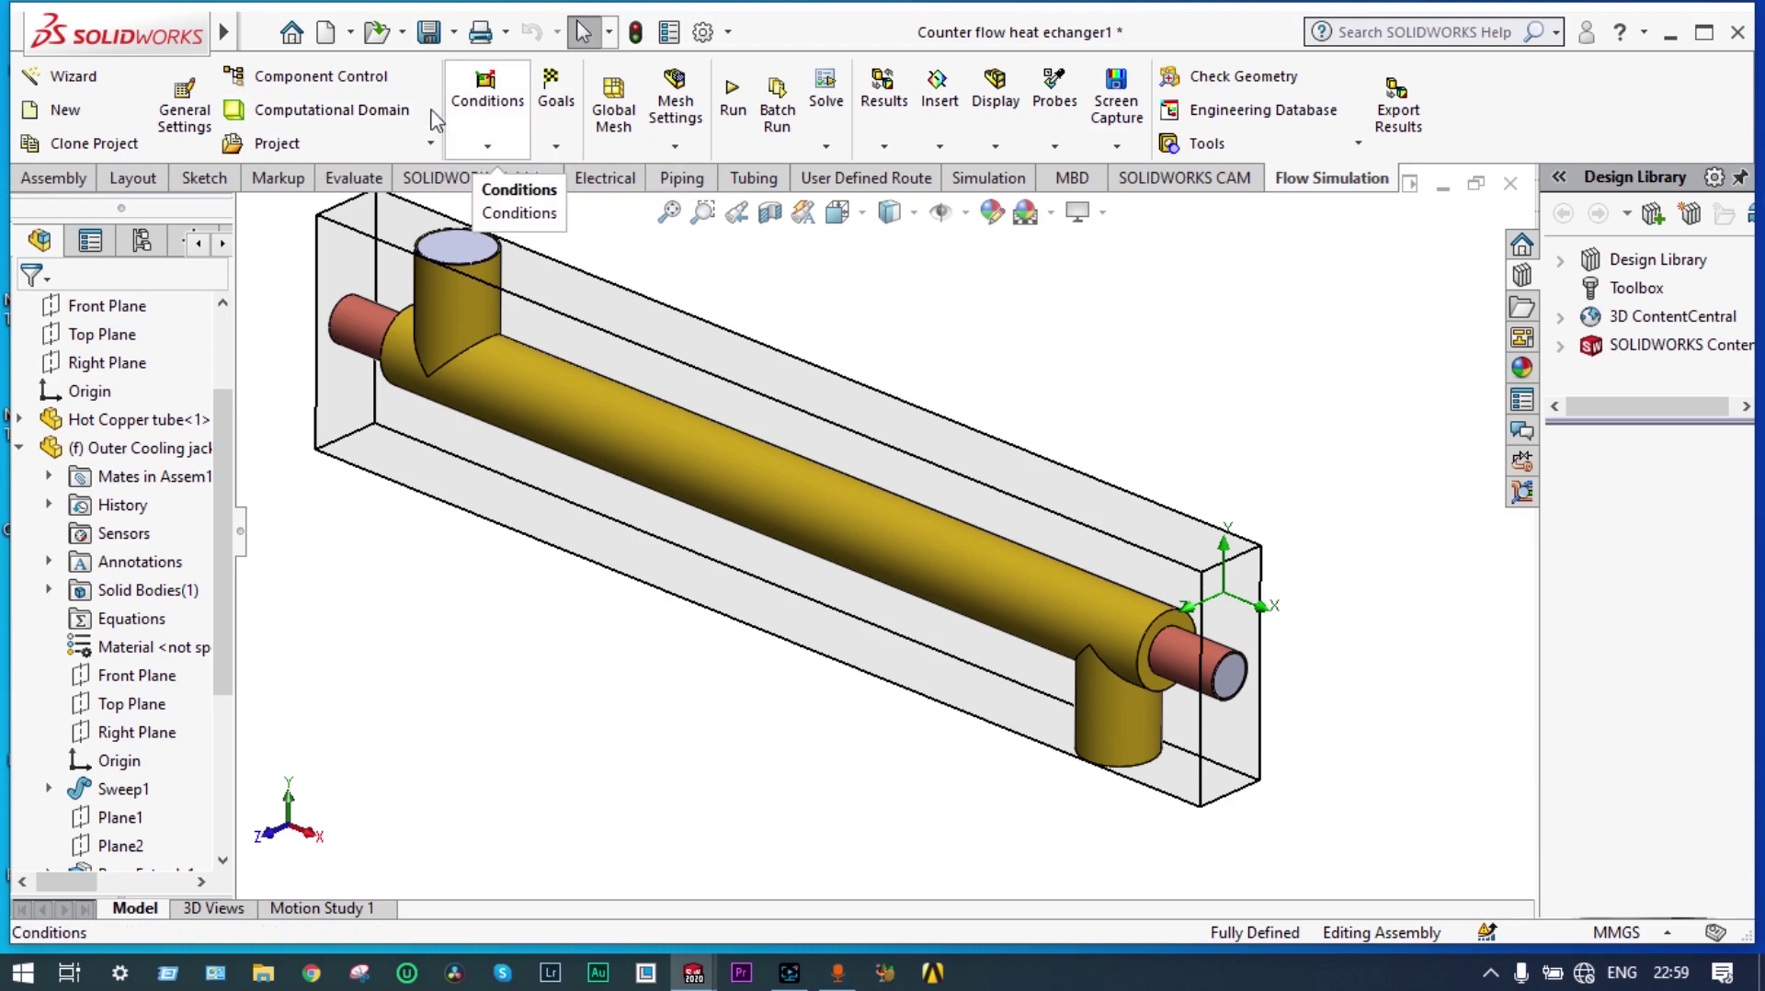
- Change the initial solid temperature in the initial conditions of the project's general settings
click(212, 139)
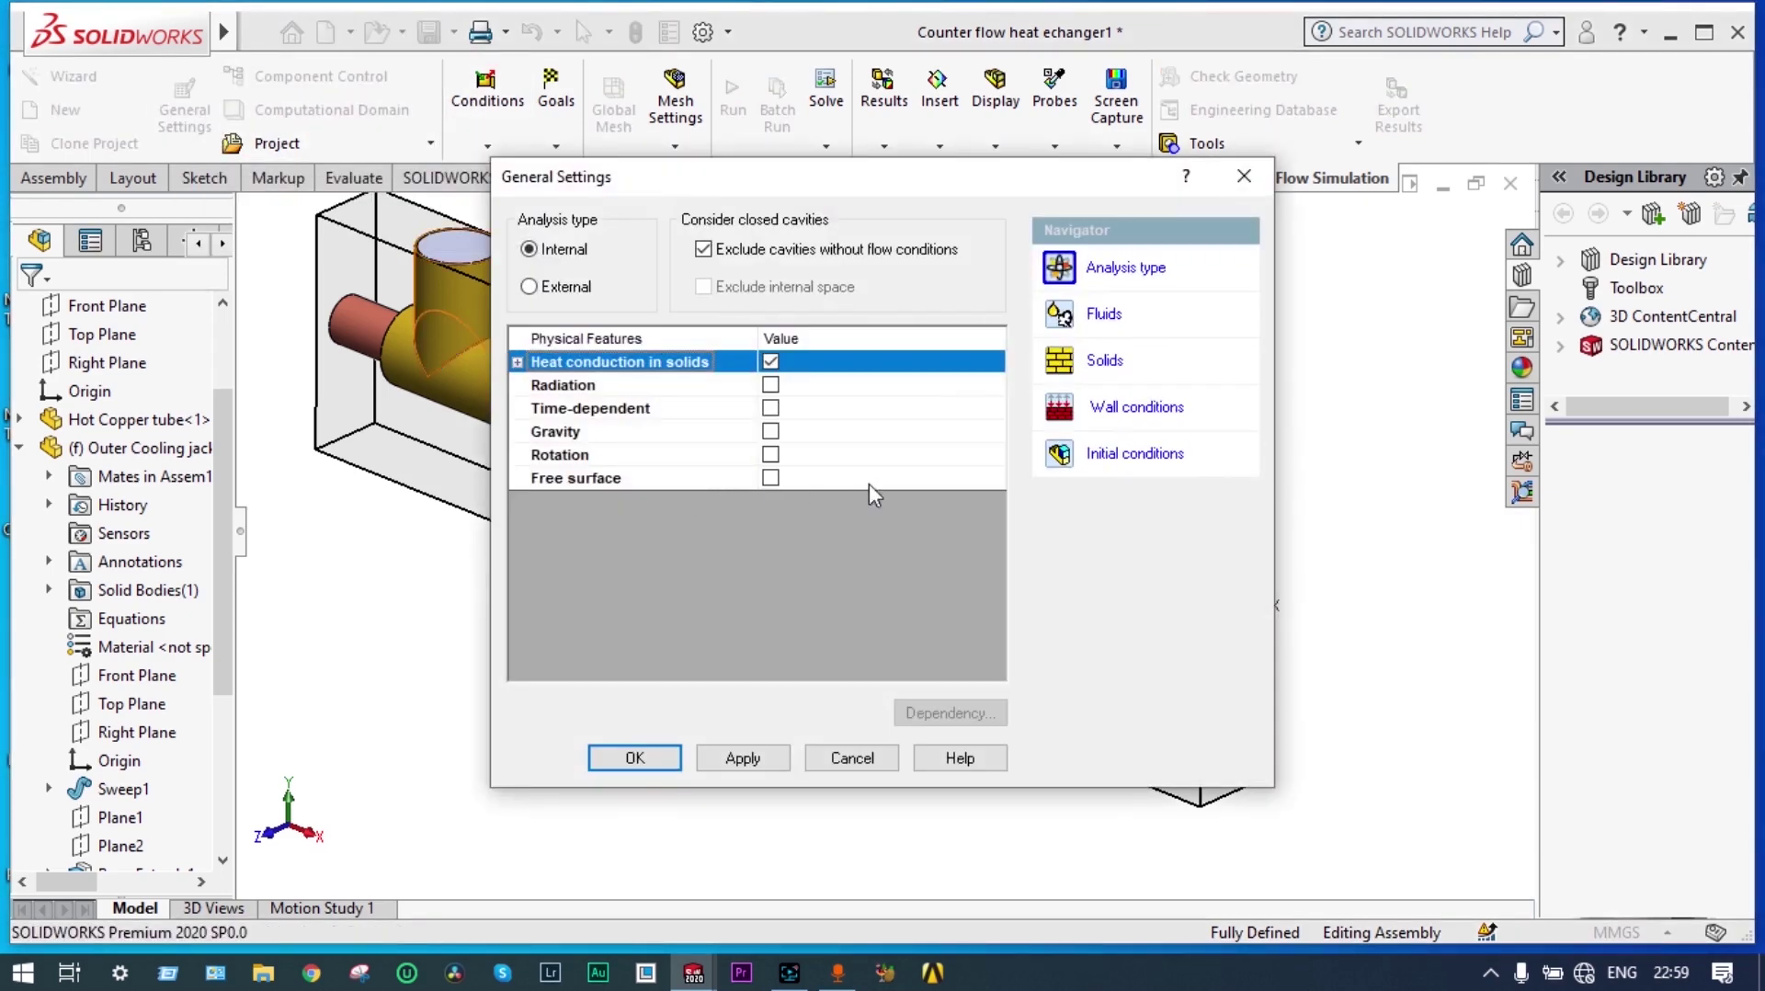
click(1066, 457)
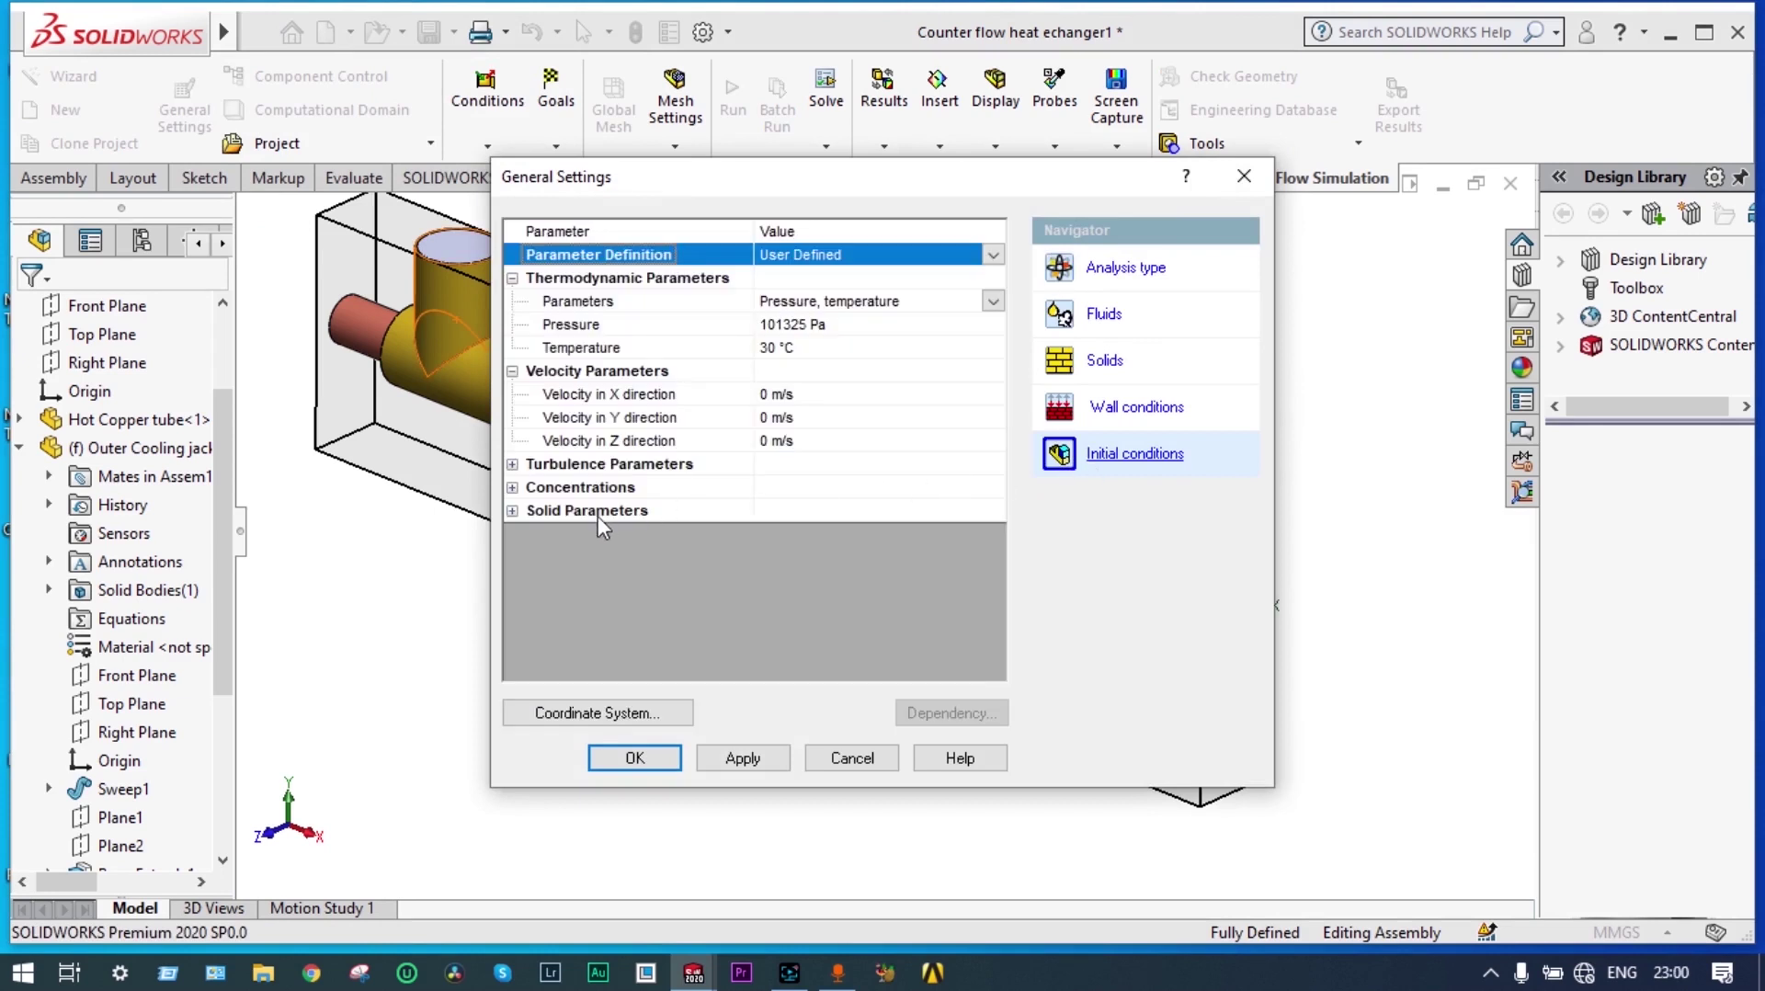
click(513, 511)
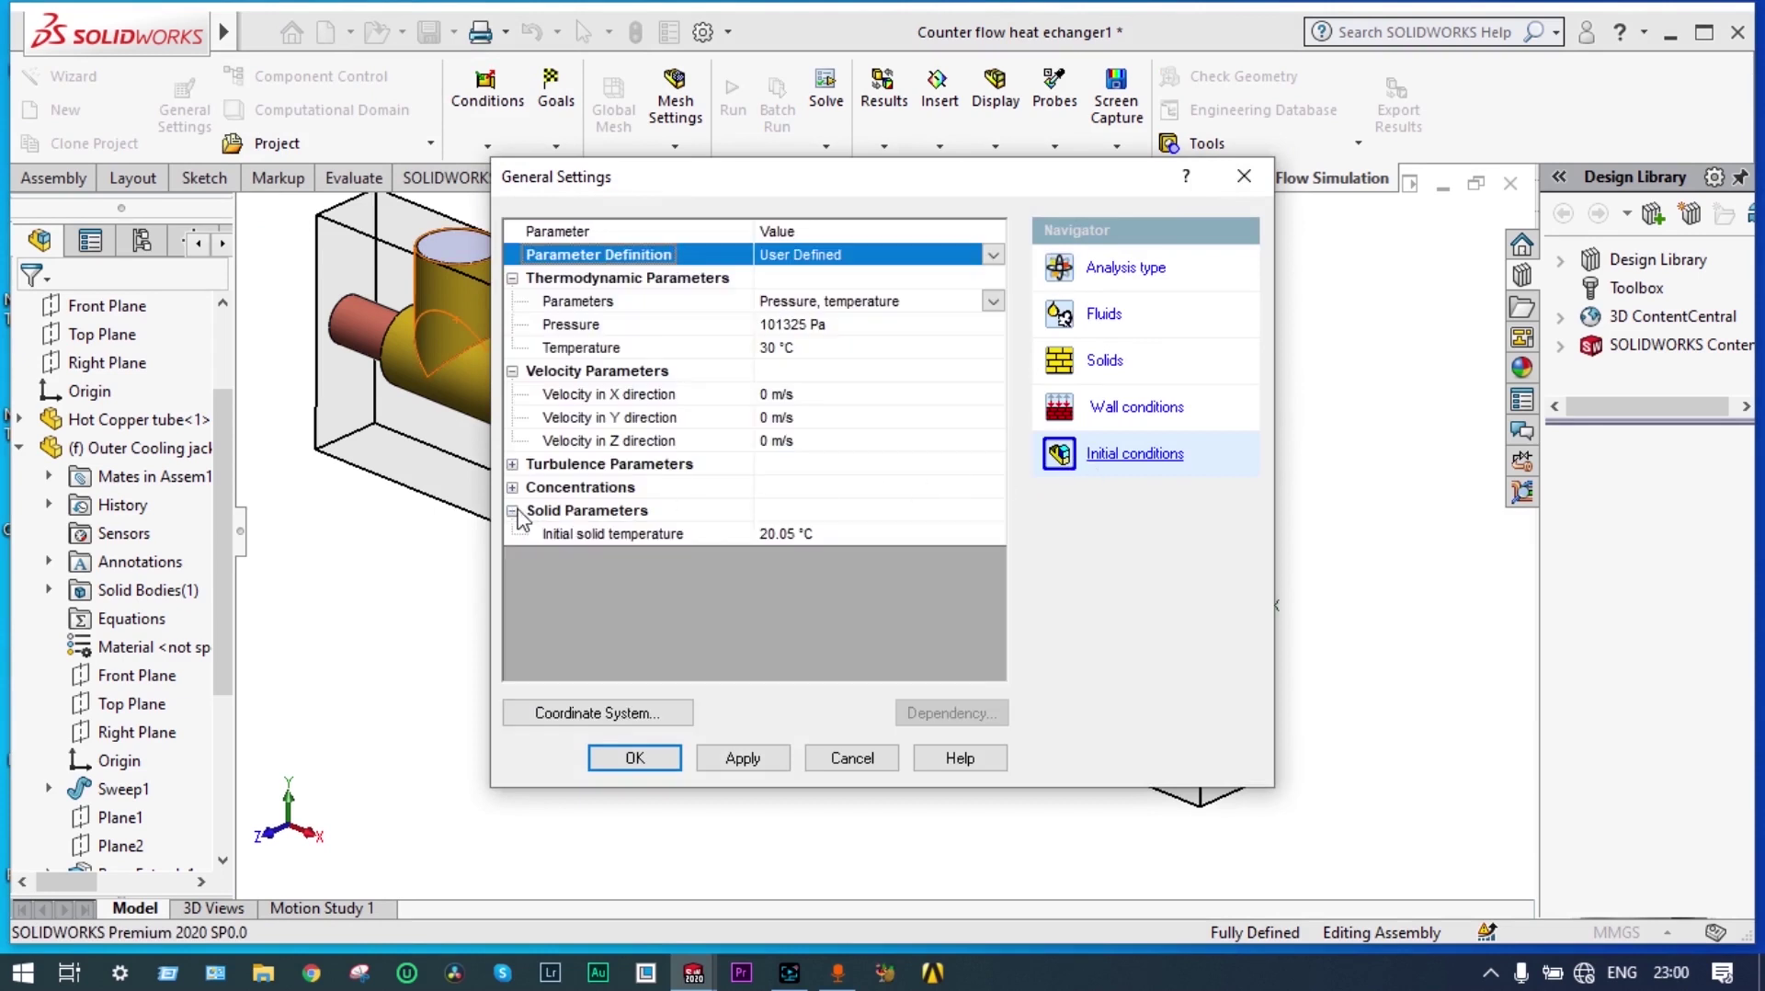
click(791, 537)
click(792, 534)
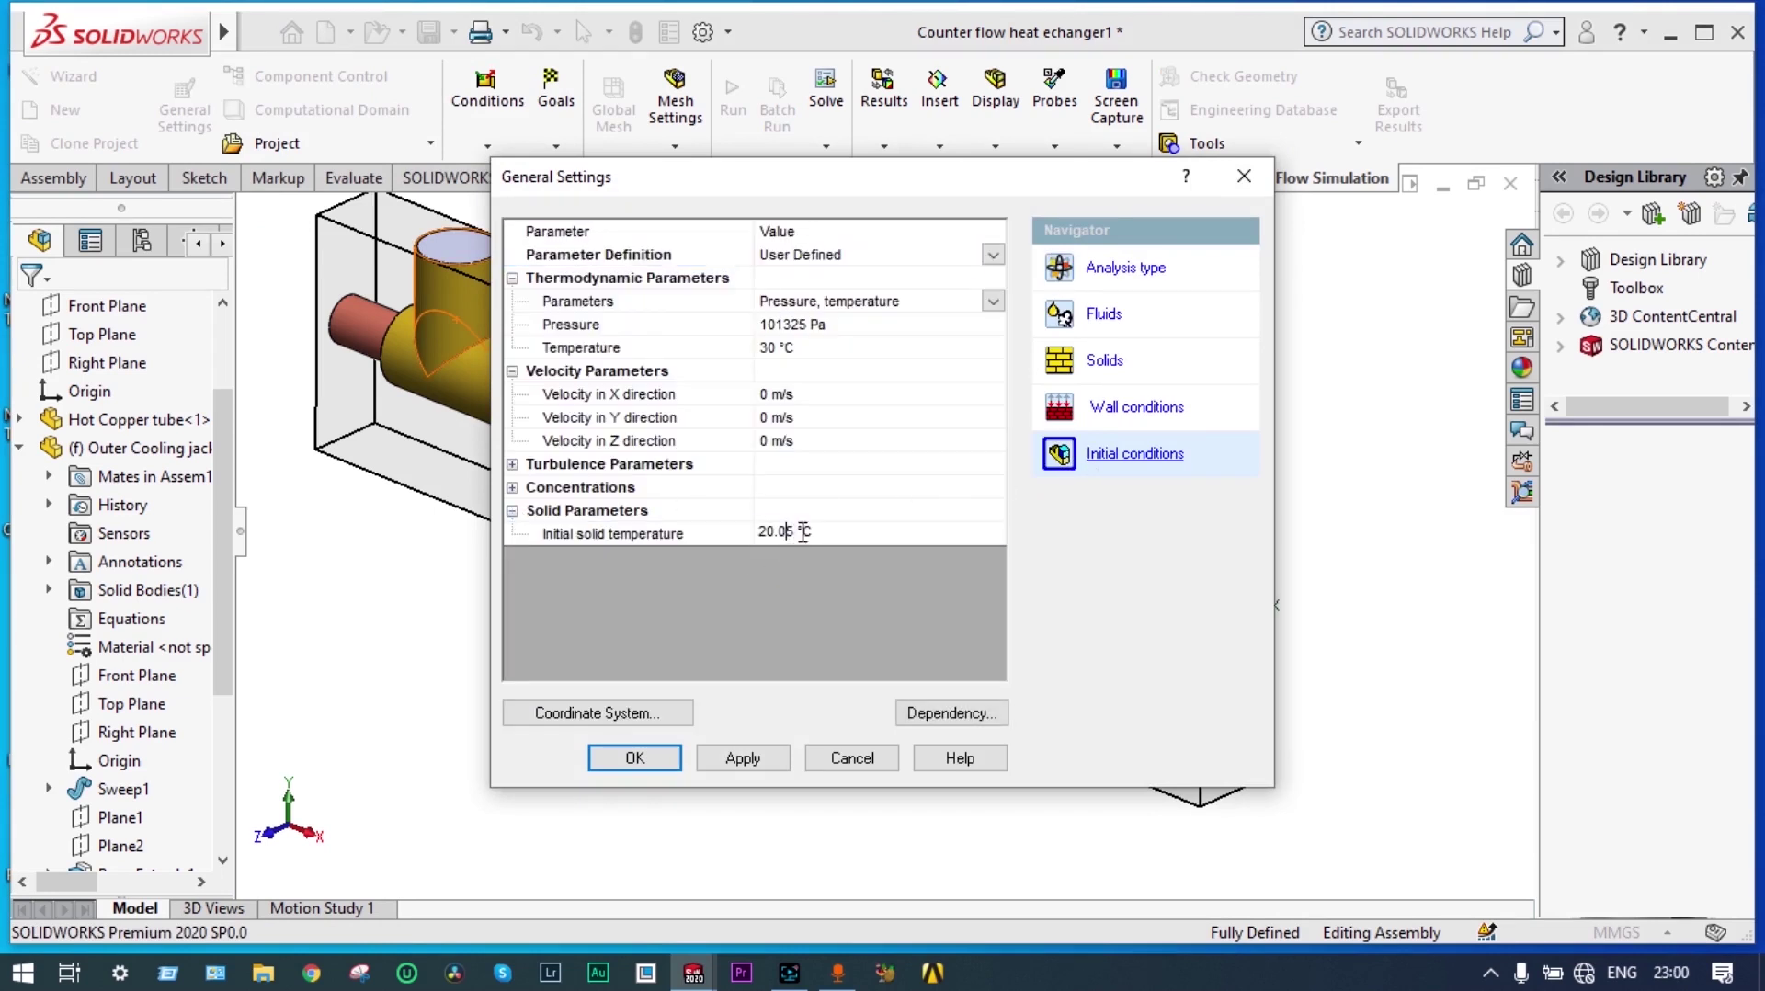
key(BackSpace)
key(BackSpace)
key(BackSpace)
key(Delete)
text(3)
click(649, 760)
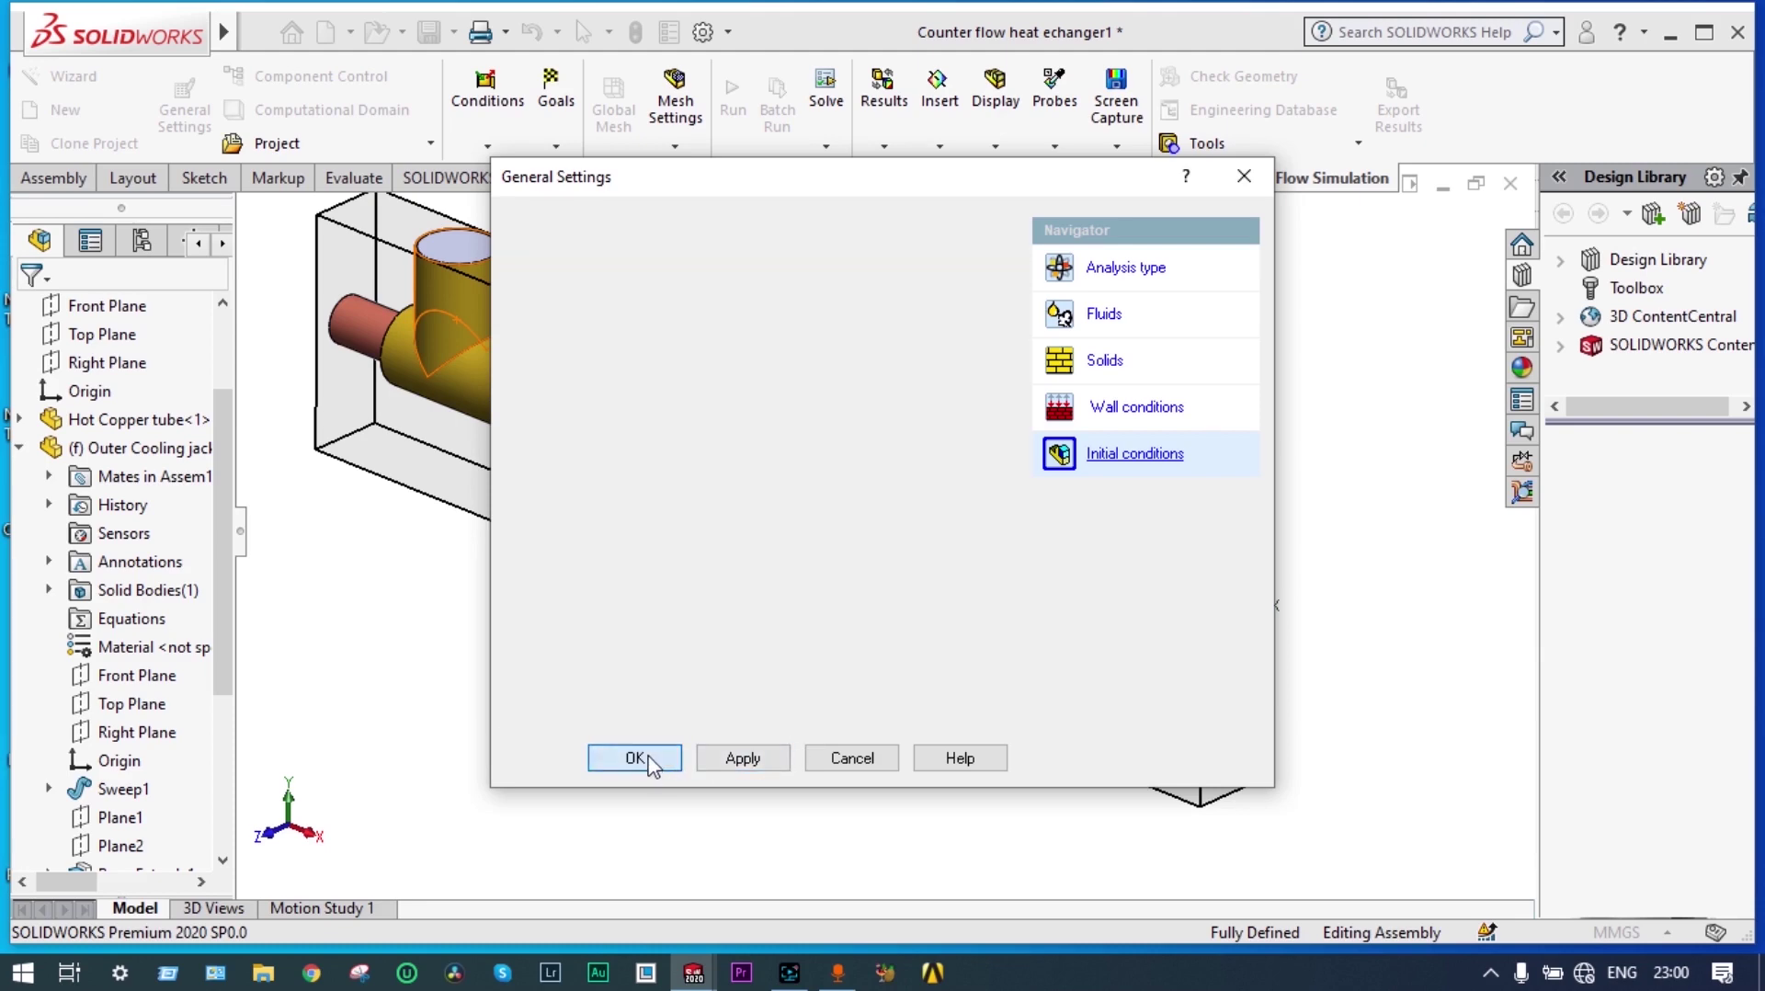
- Enlarge the computational domain to a Z max of about 1.19 m, Y max of about 0.78 m and X max of about 1.08 m
mouse_move(963, 416)
middle_down()
mouse_move(942, 383)
mouse_move(993, 367)
mouse_move(1024, 421)
mouse_move(1113, 422)
mouse_move(976, 430)
middle_up()
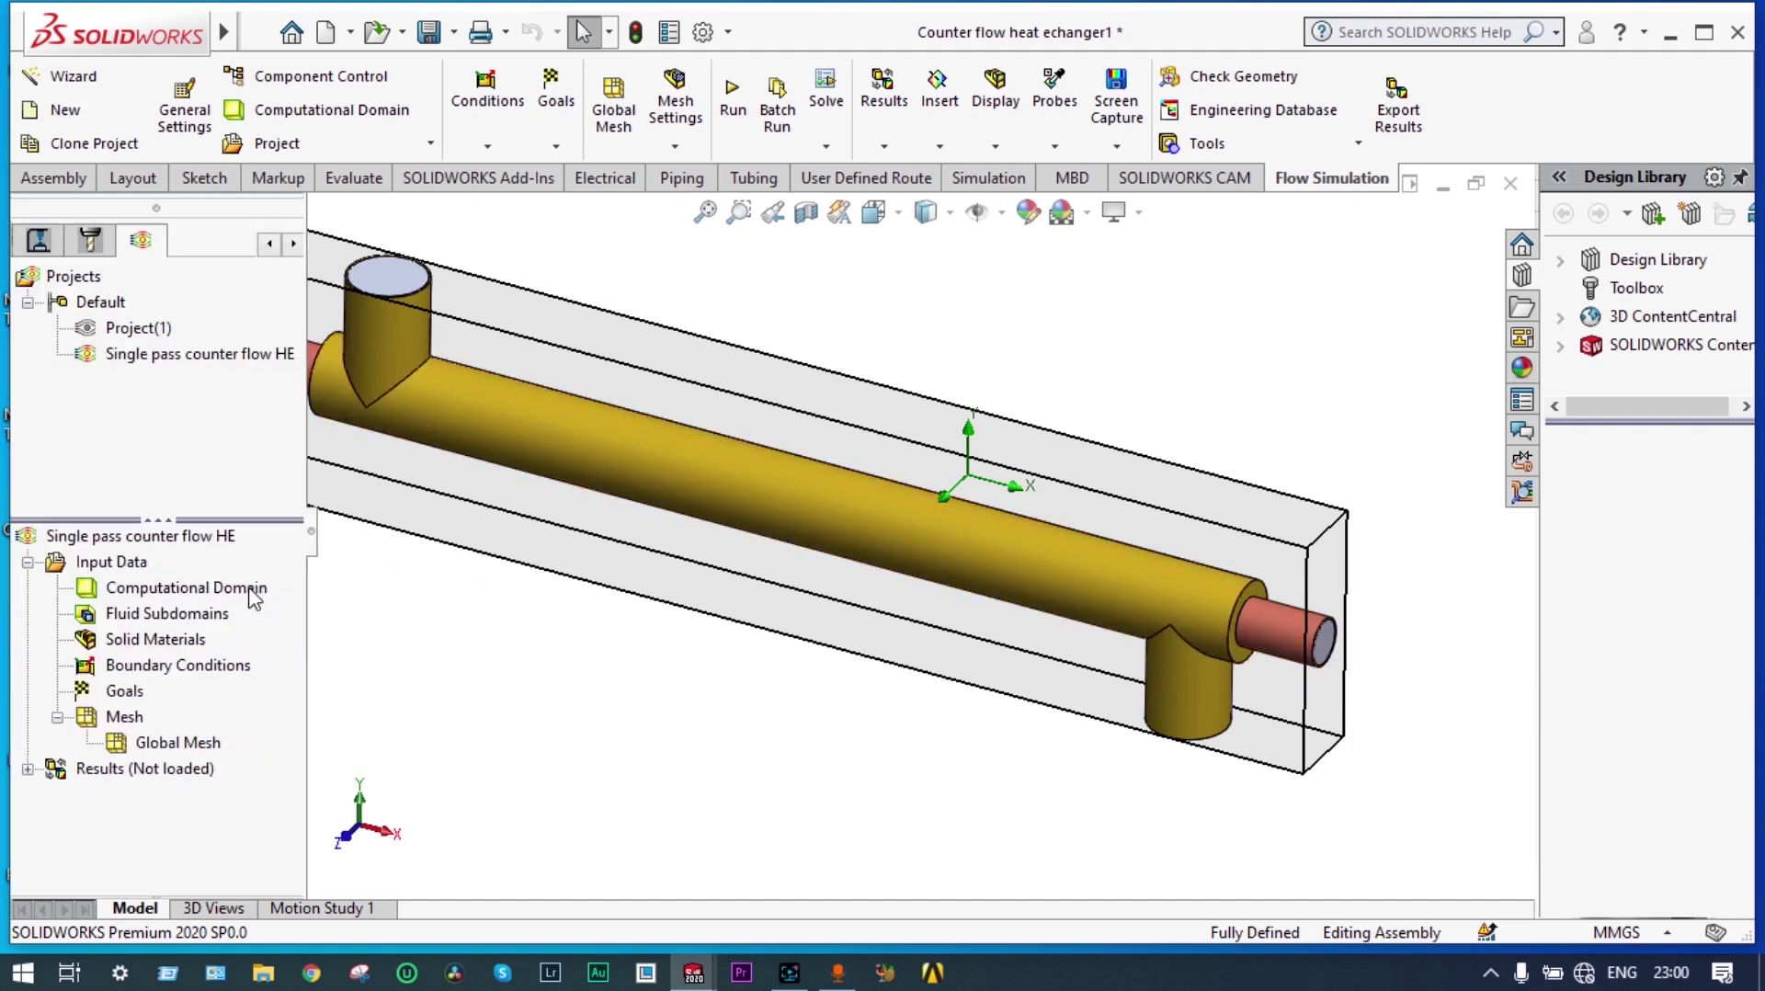
right_click(248, 587)
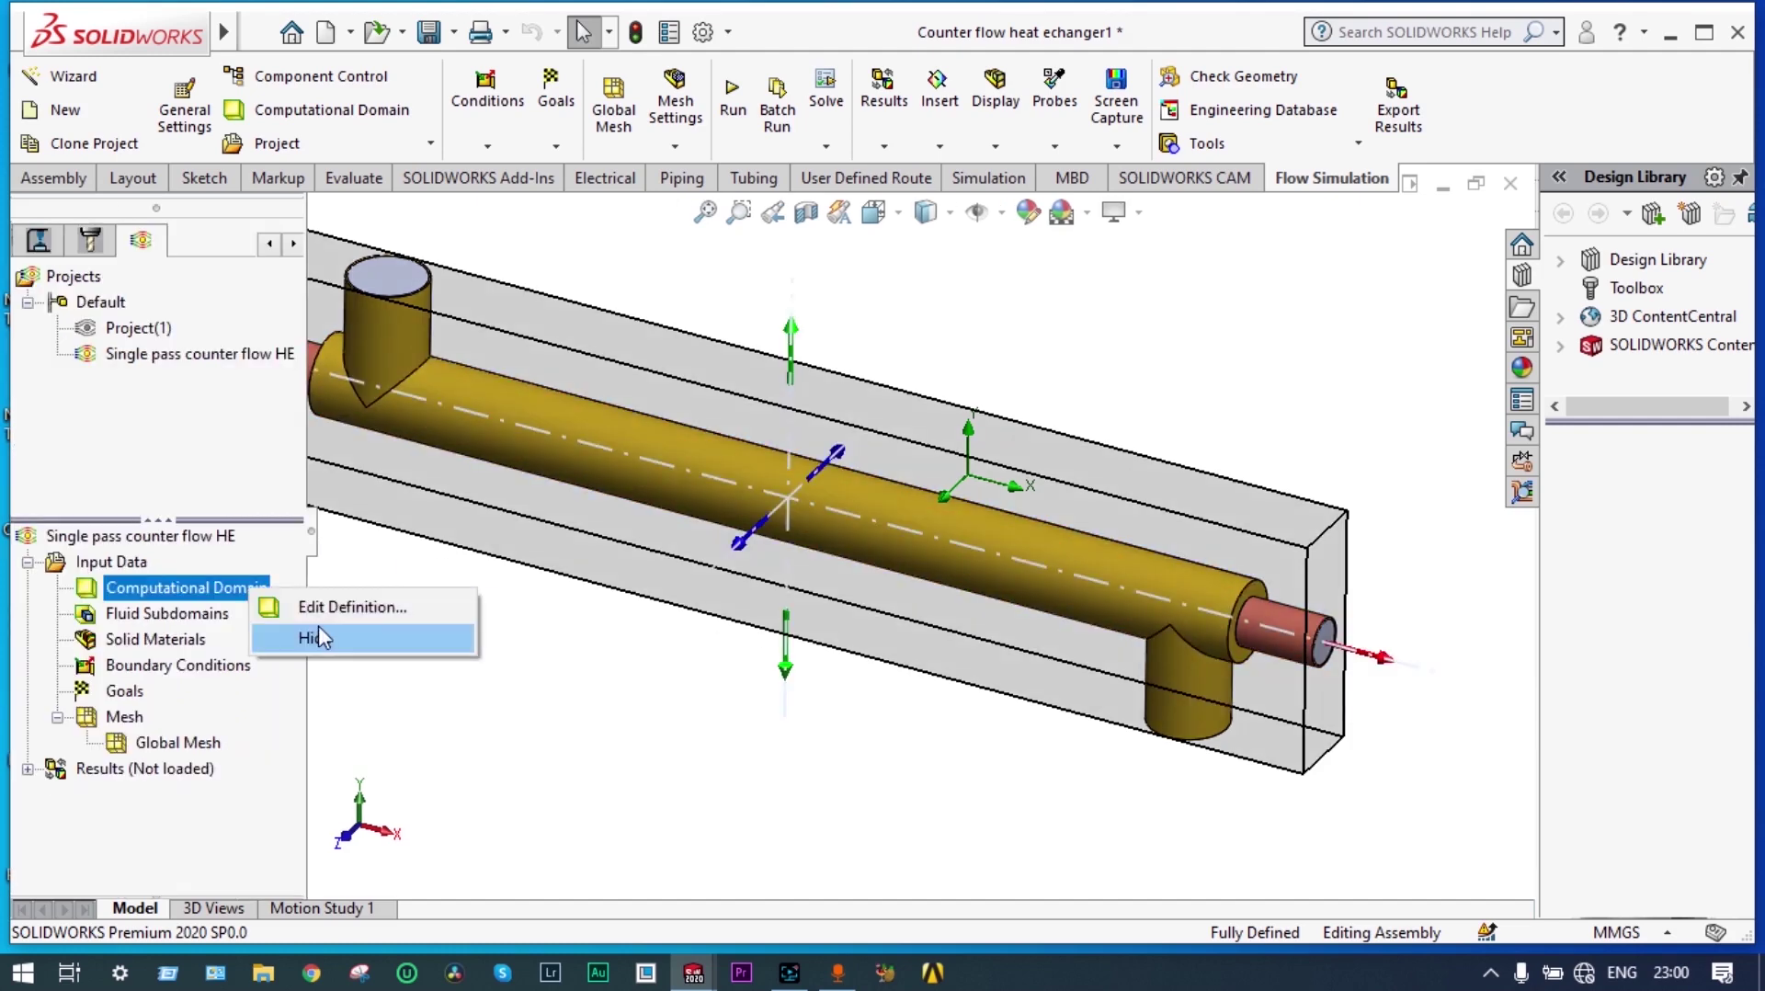
click(351, 607)
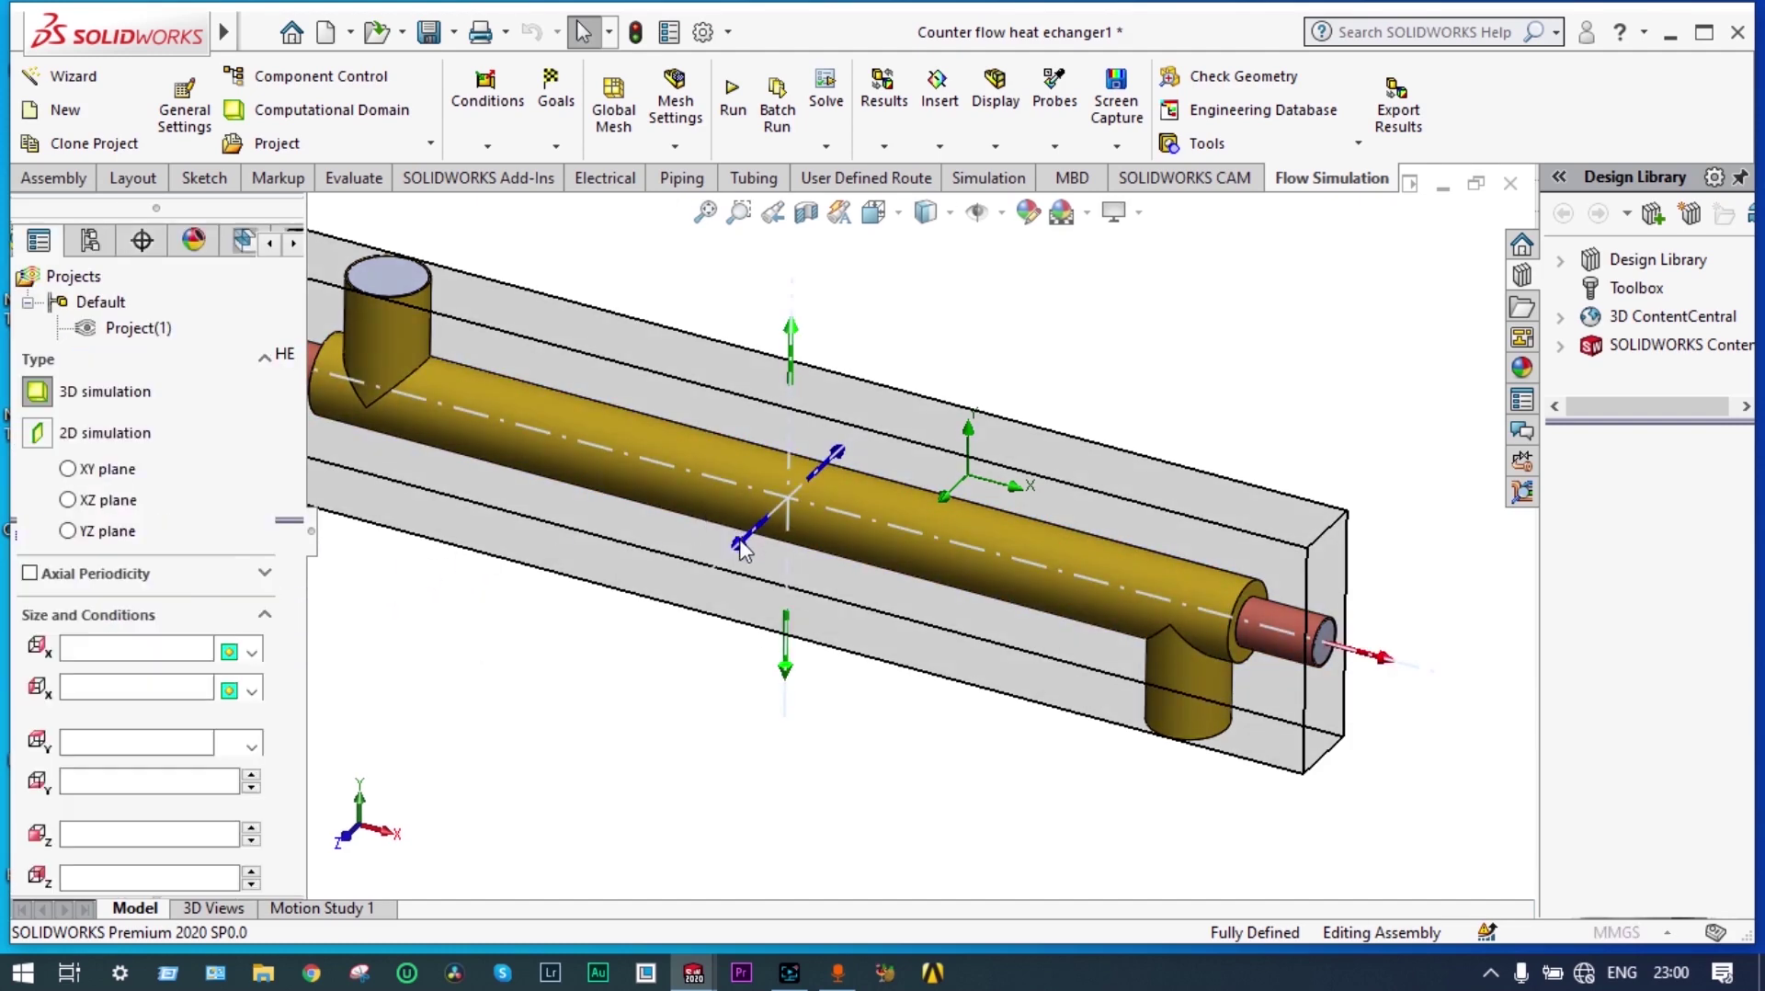
click(736, 552)
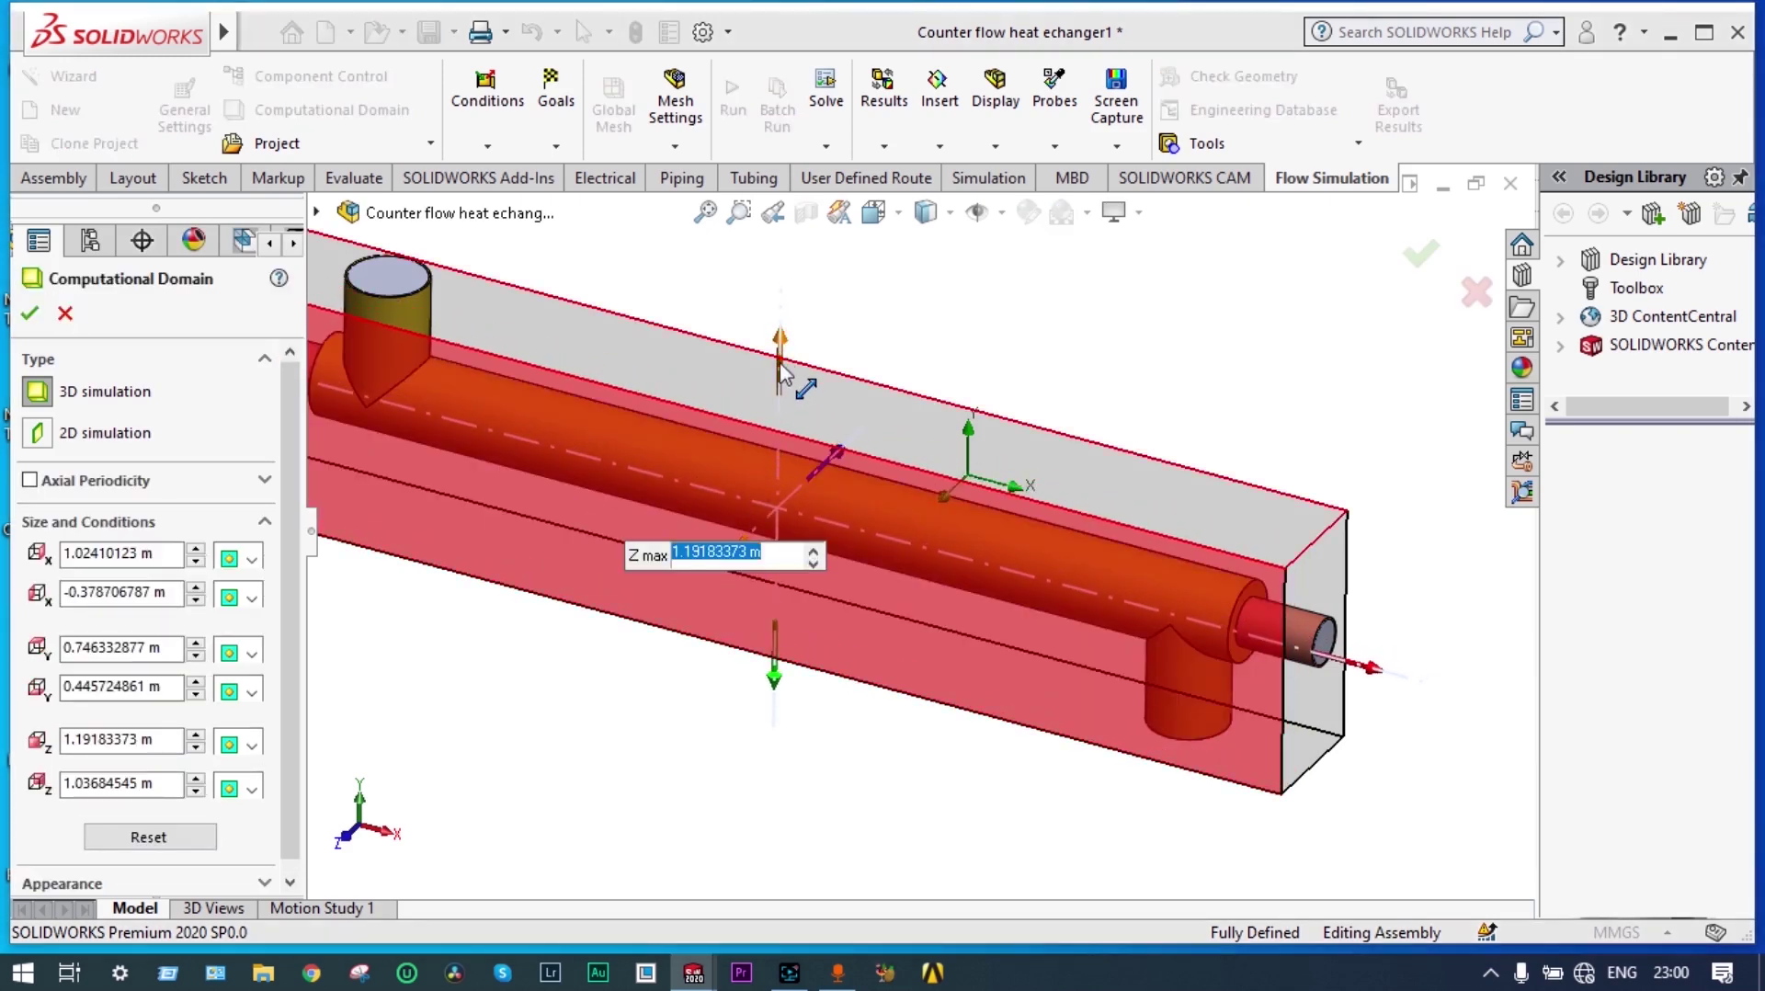
drag(780, 367, 780, 352)
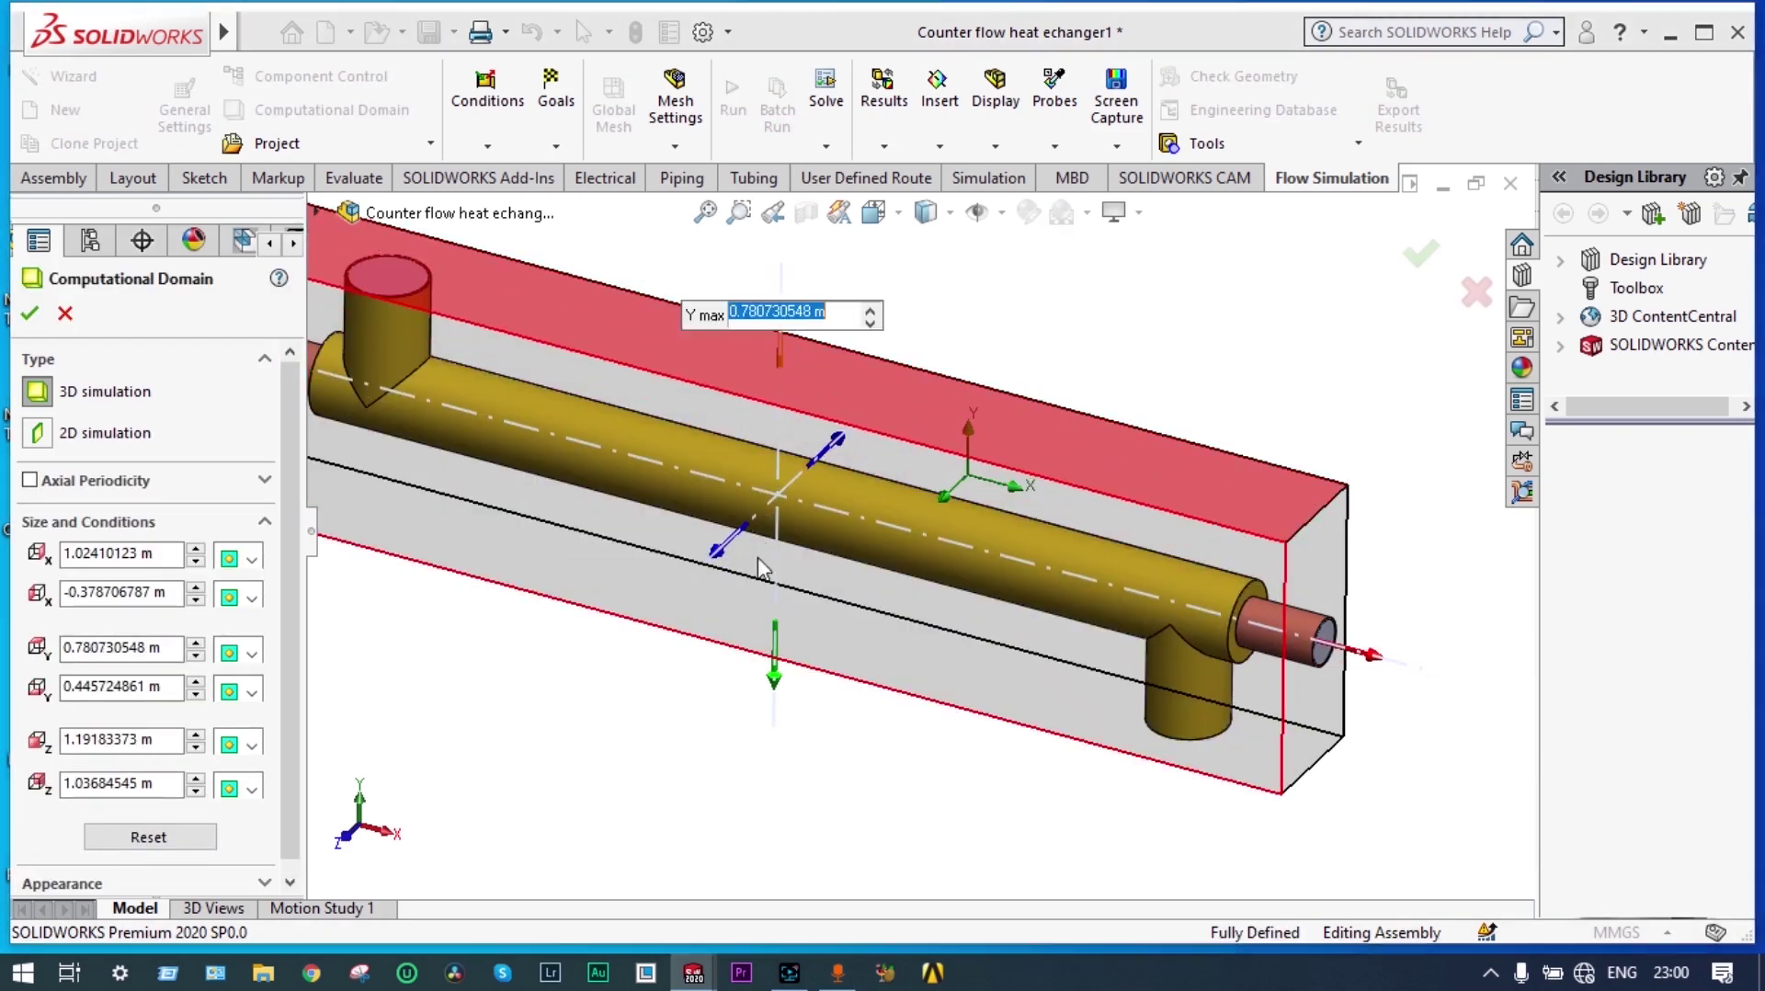
click(775, 674)
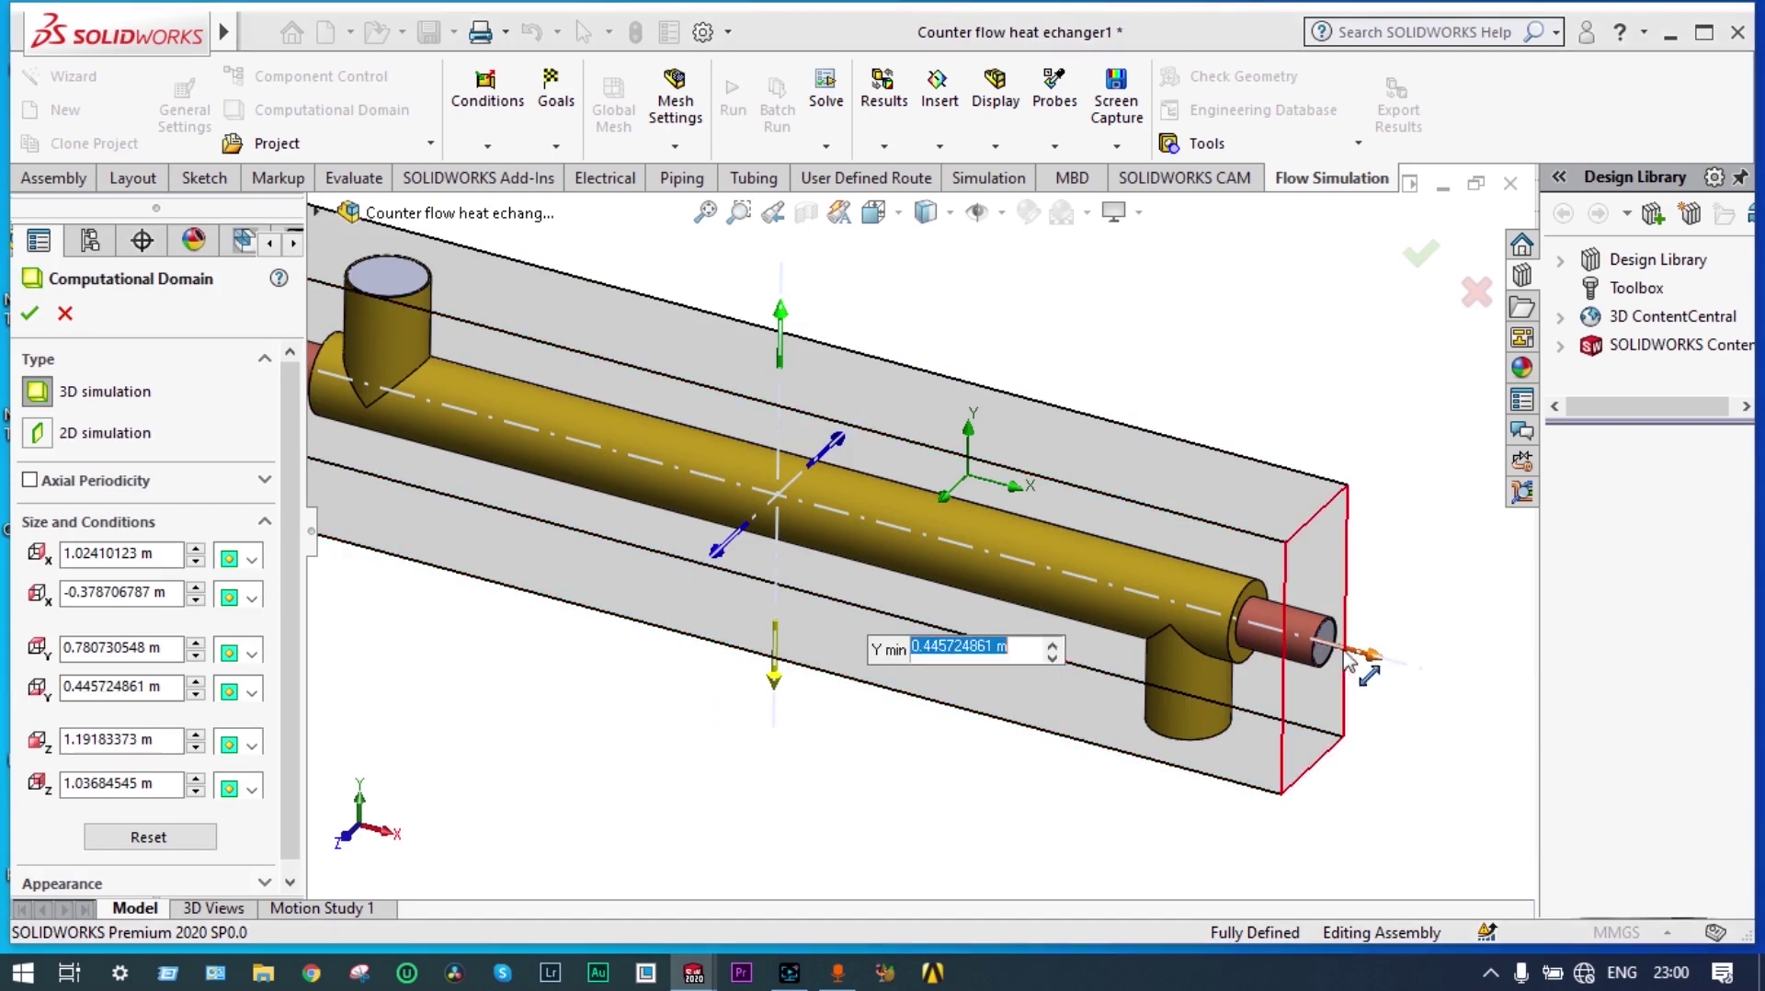
click(1381, 663)
- Extend the computational domain to X min about -0.41 m, Y min about 0.39 m and Z min about 0.95 m, accept it and hide it
middle_drag(1239, 456, 1291, 364)
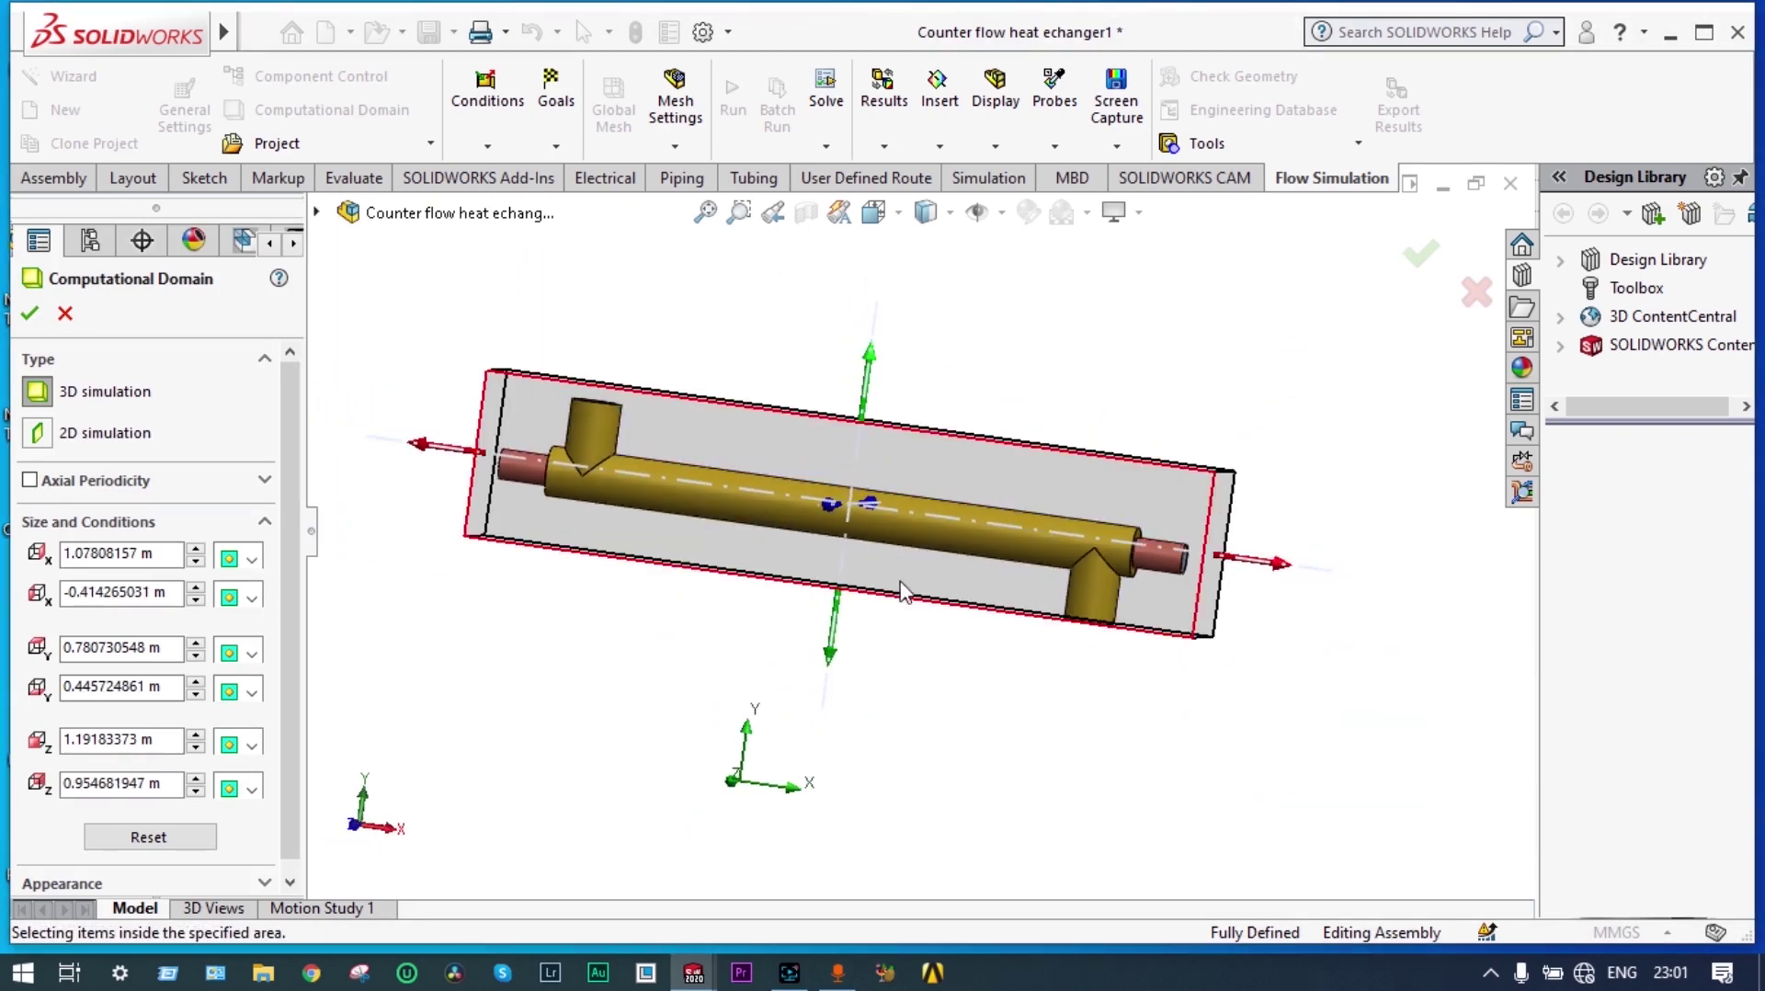
drag(830, 678, 833, 777)
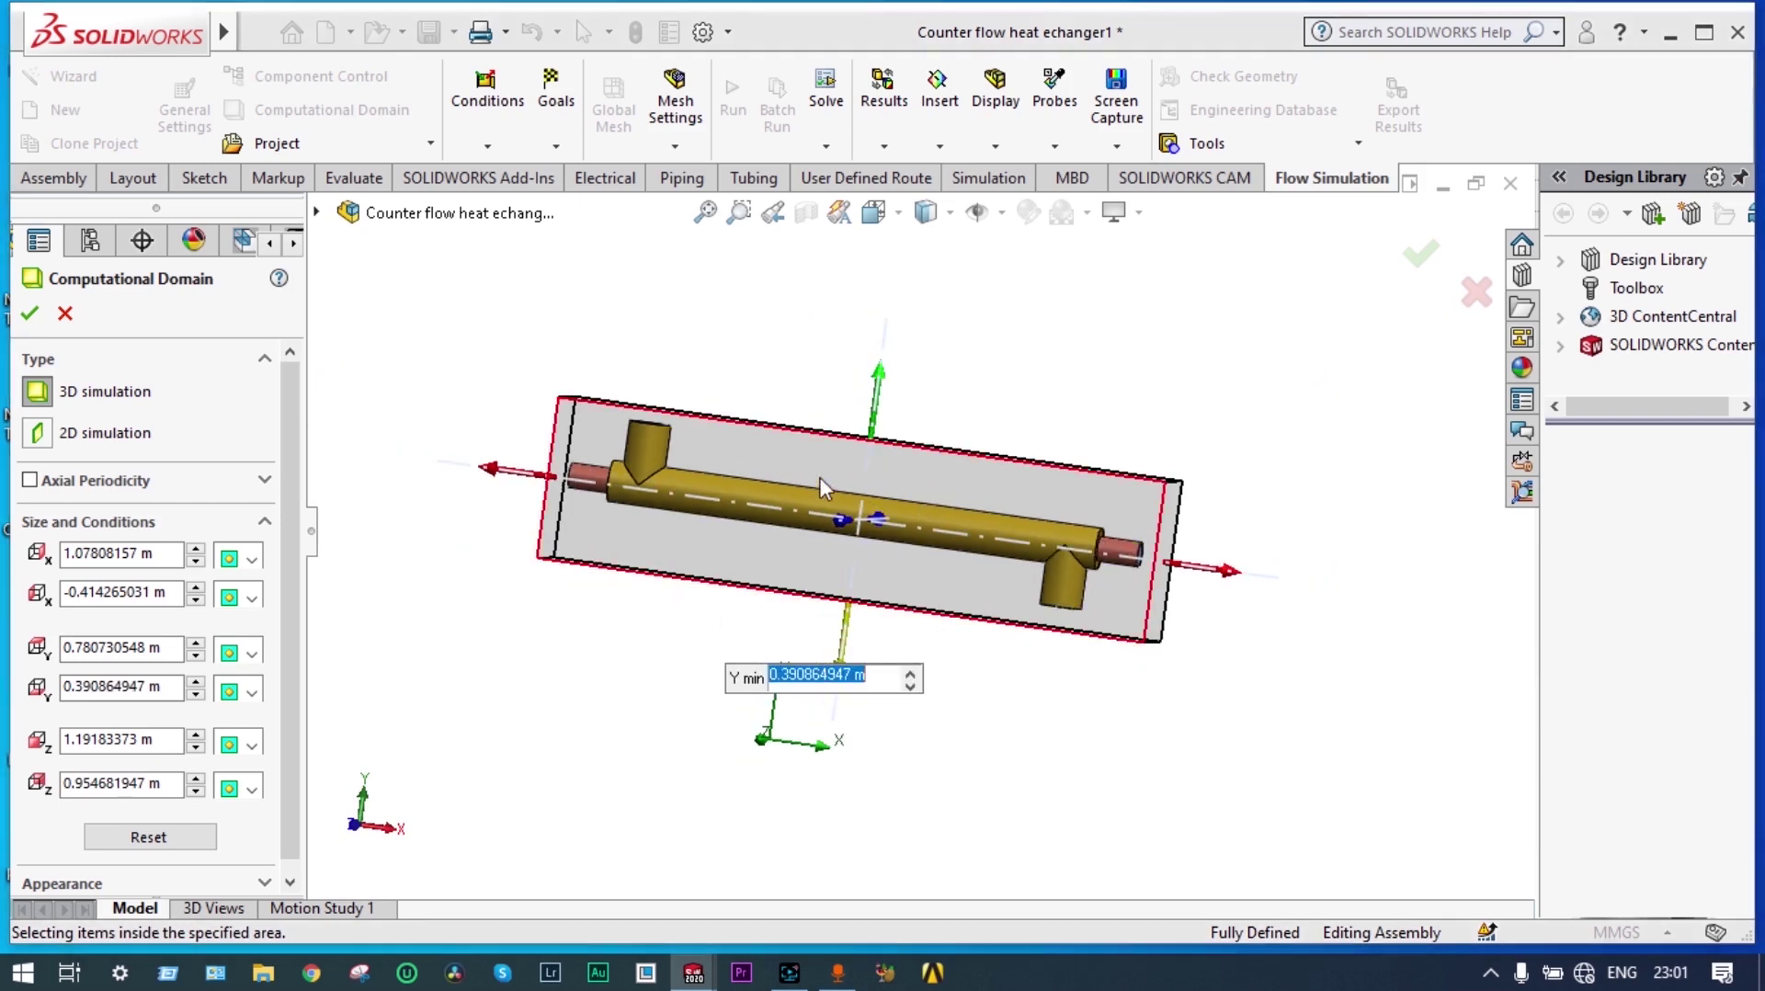
click(1153, 364)
click(1420, 260)
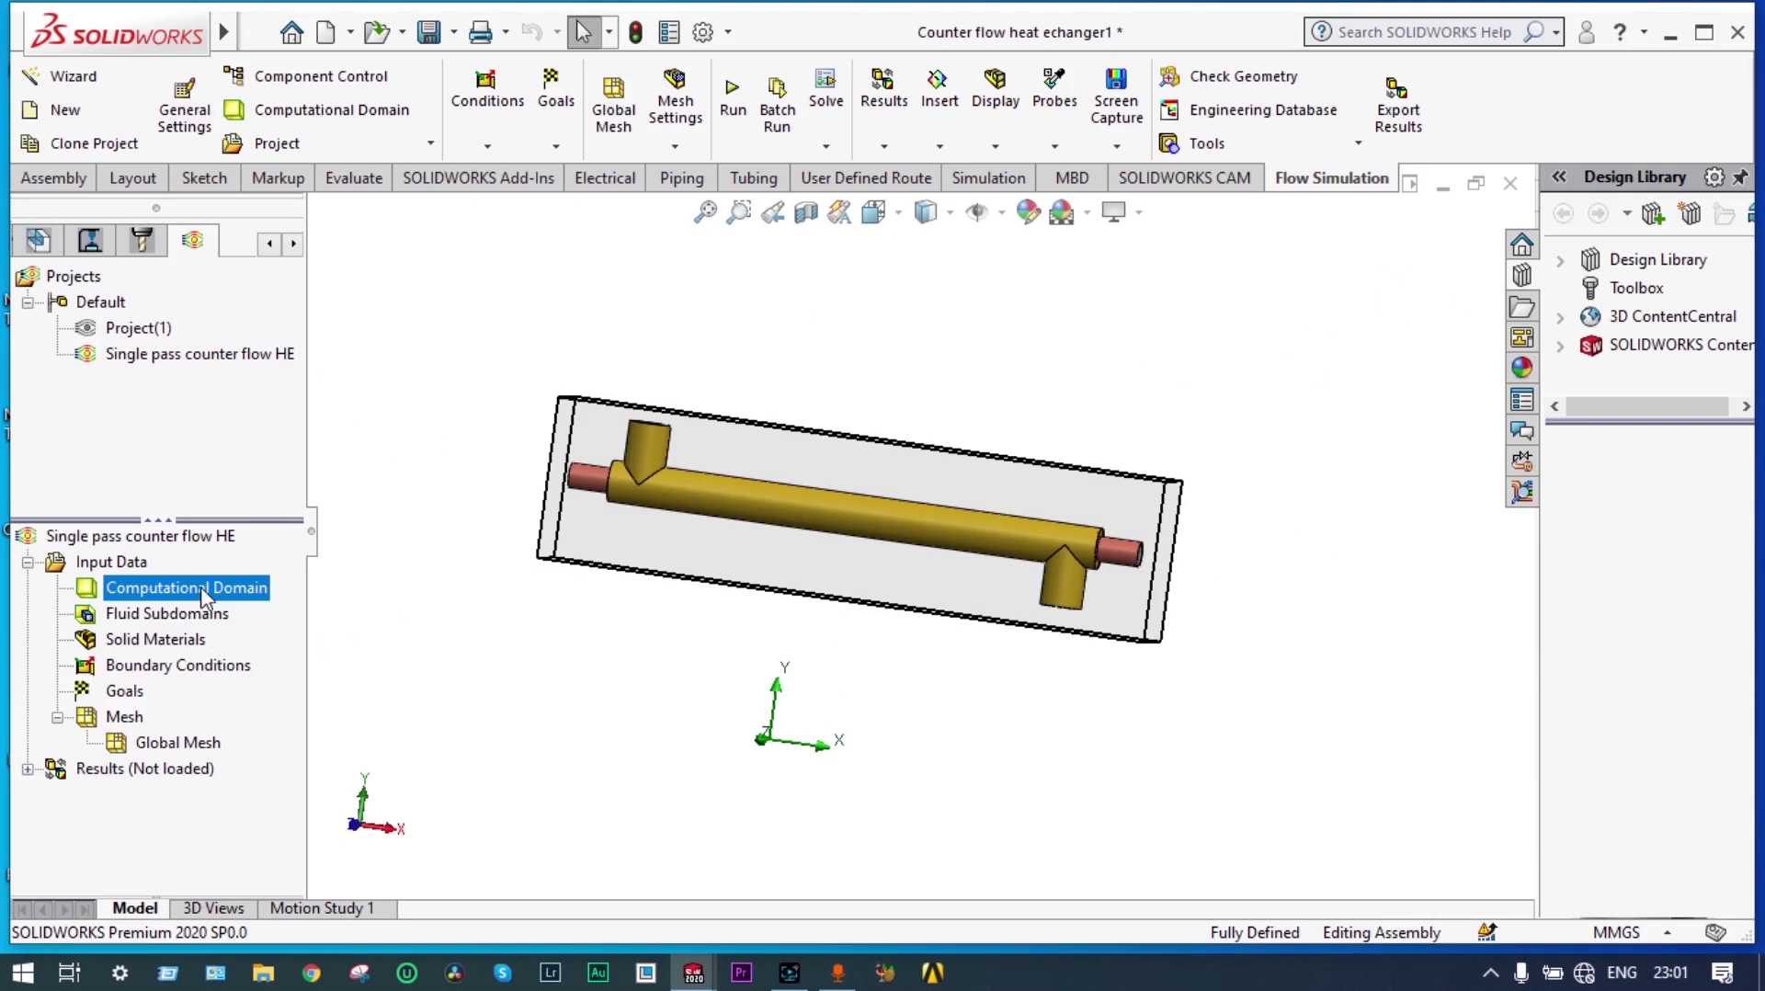
right_click(202, 598)
click(251, 634)
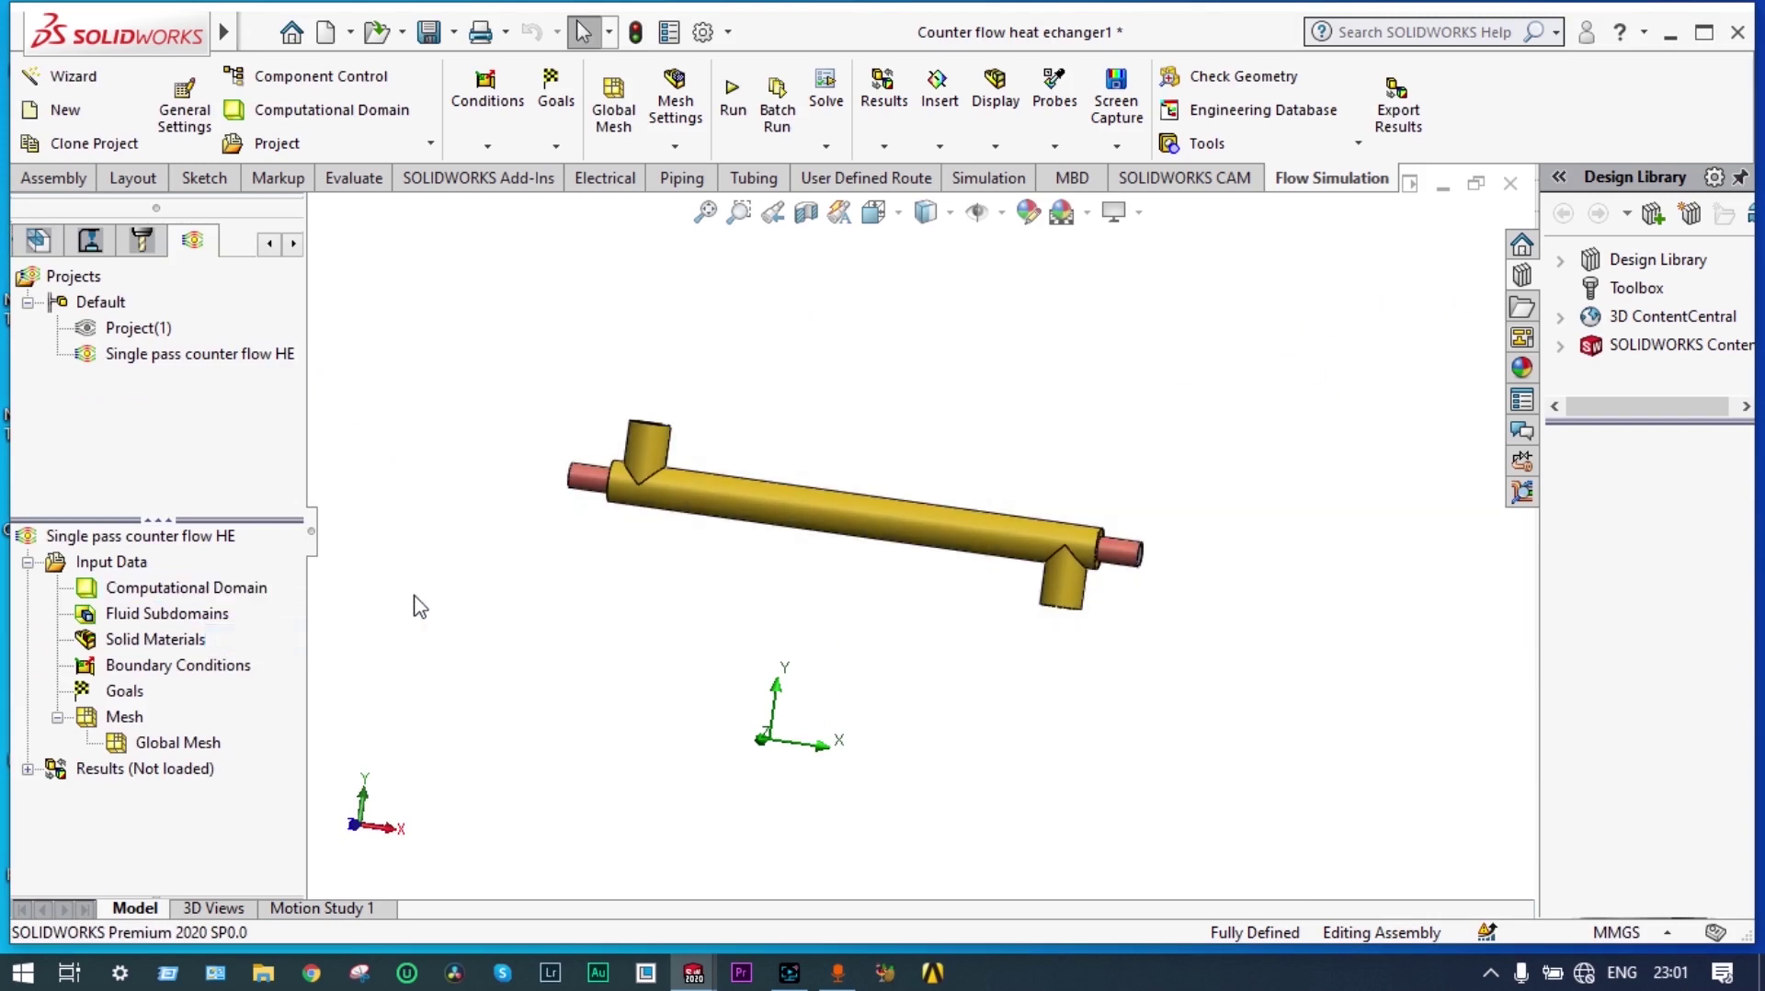
- Section the assembly with a planar cut parallel to the Front Plane at a 1086 mm offset
middle_drag(528, 510, 485, 568)
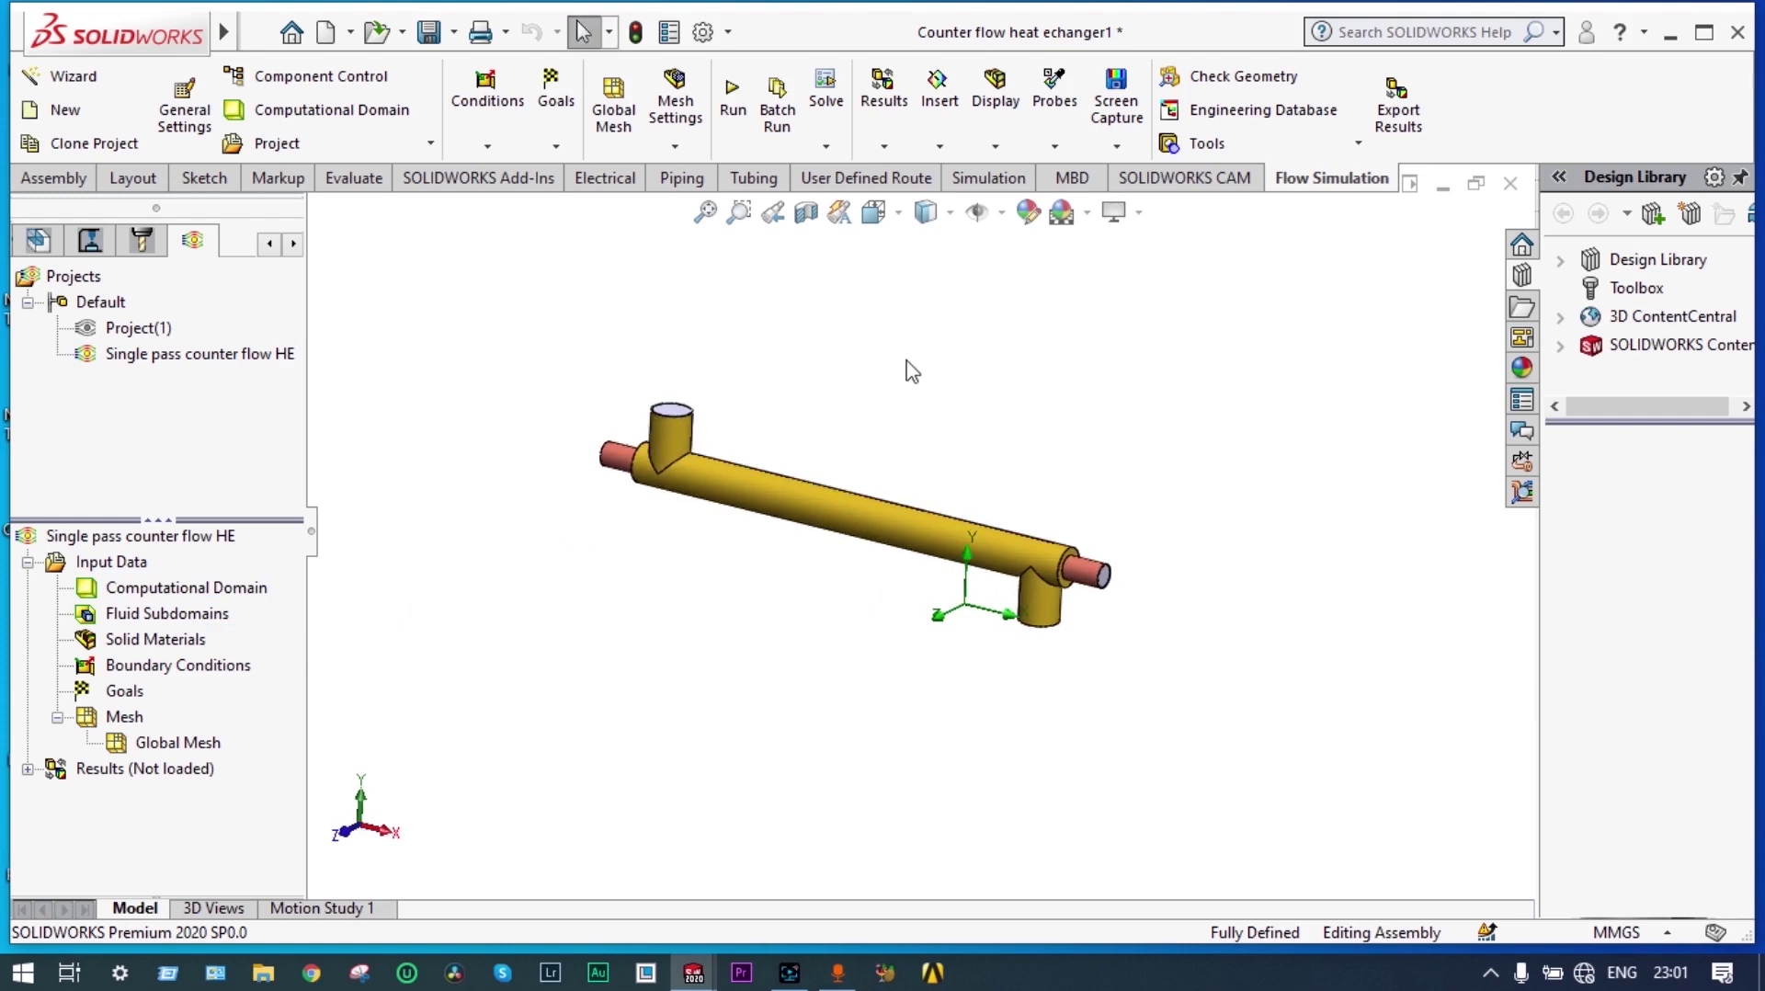
middle_drag(901, 372, 870, 328)
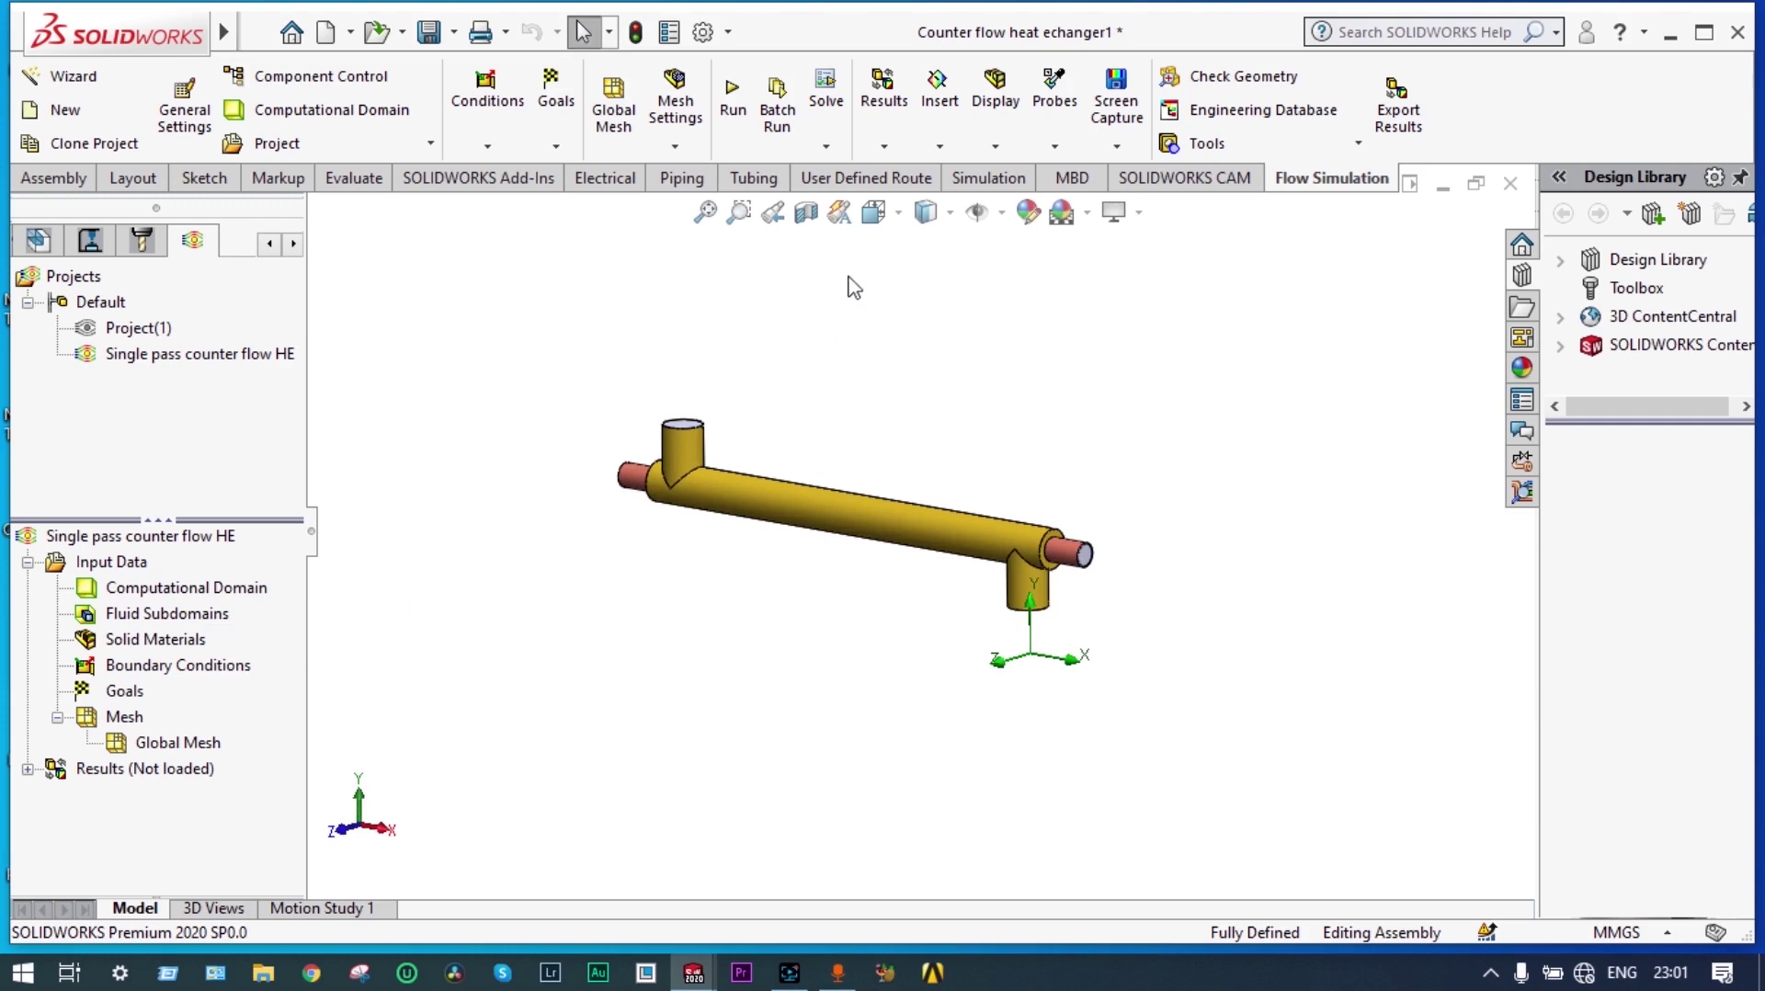
click(806, 214)
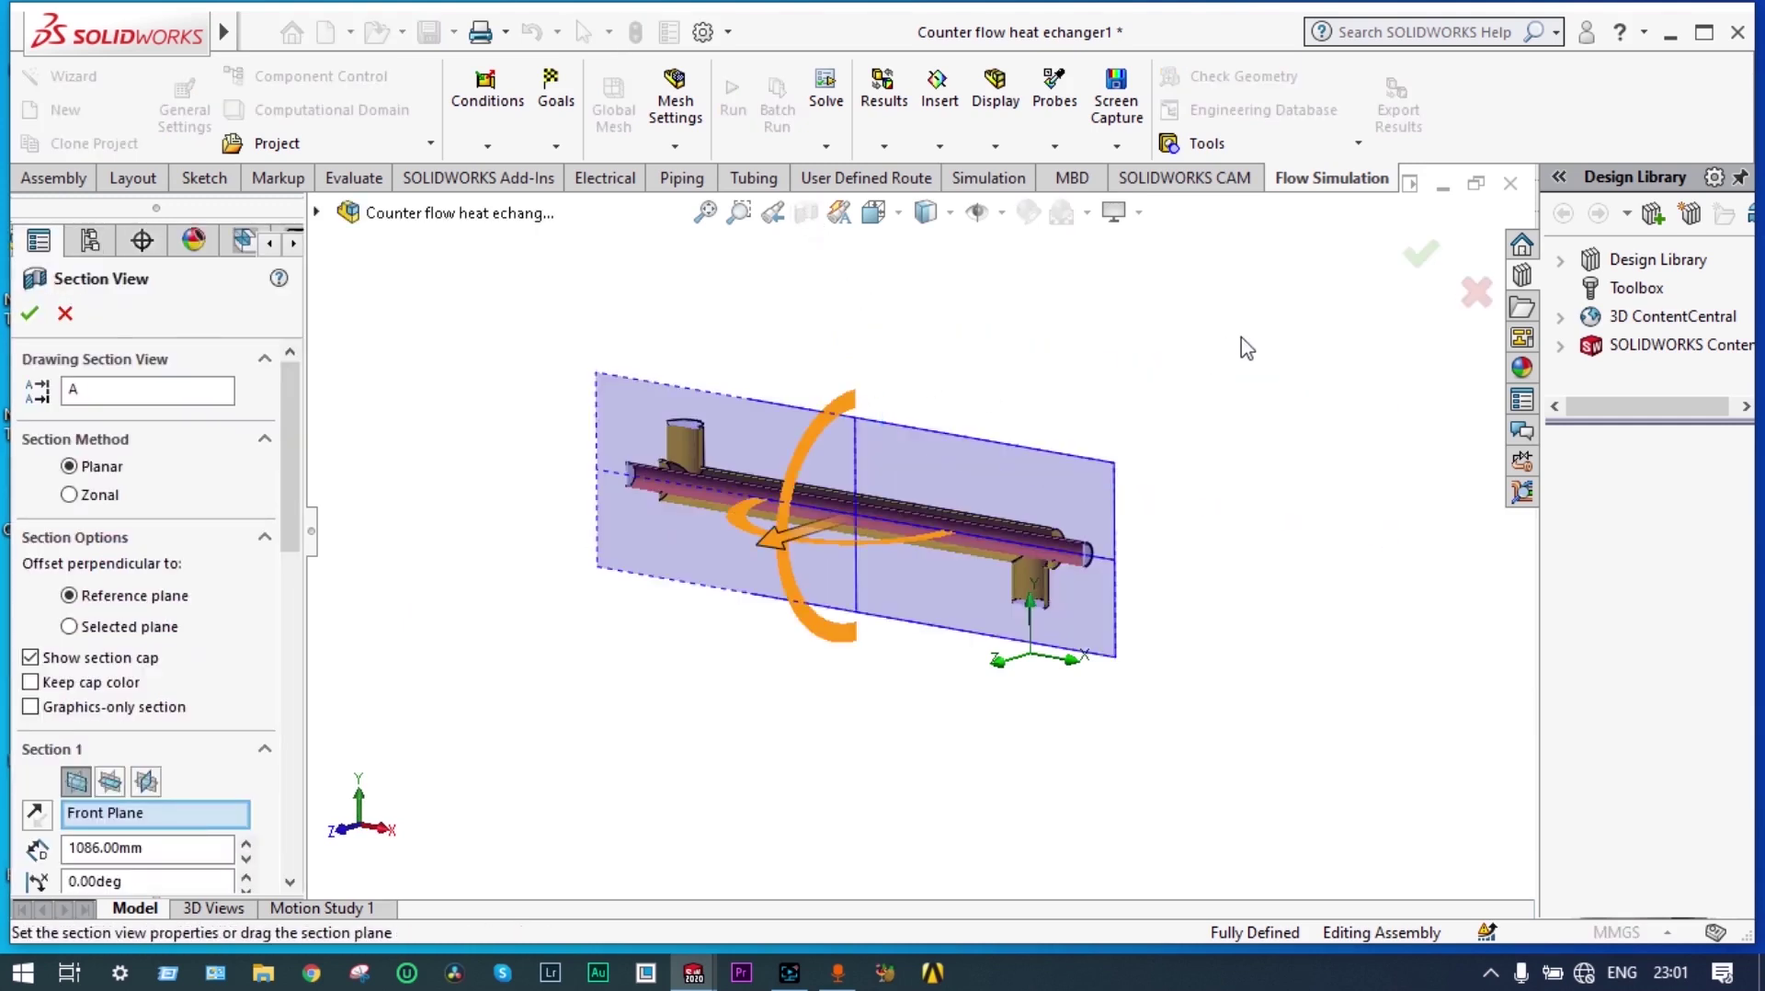
click(1418, 254)
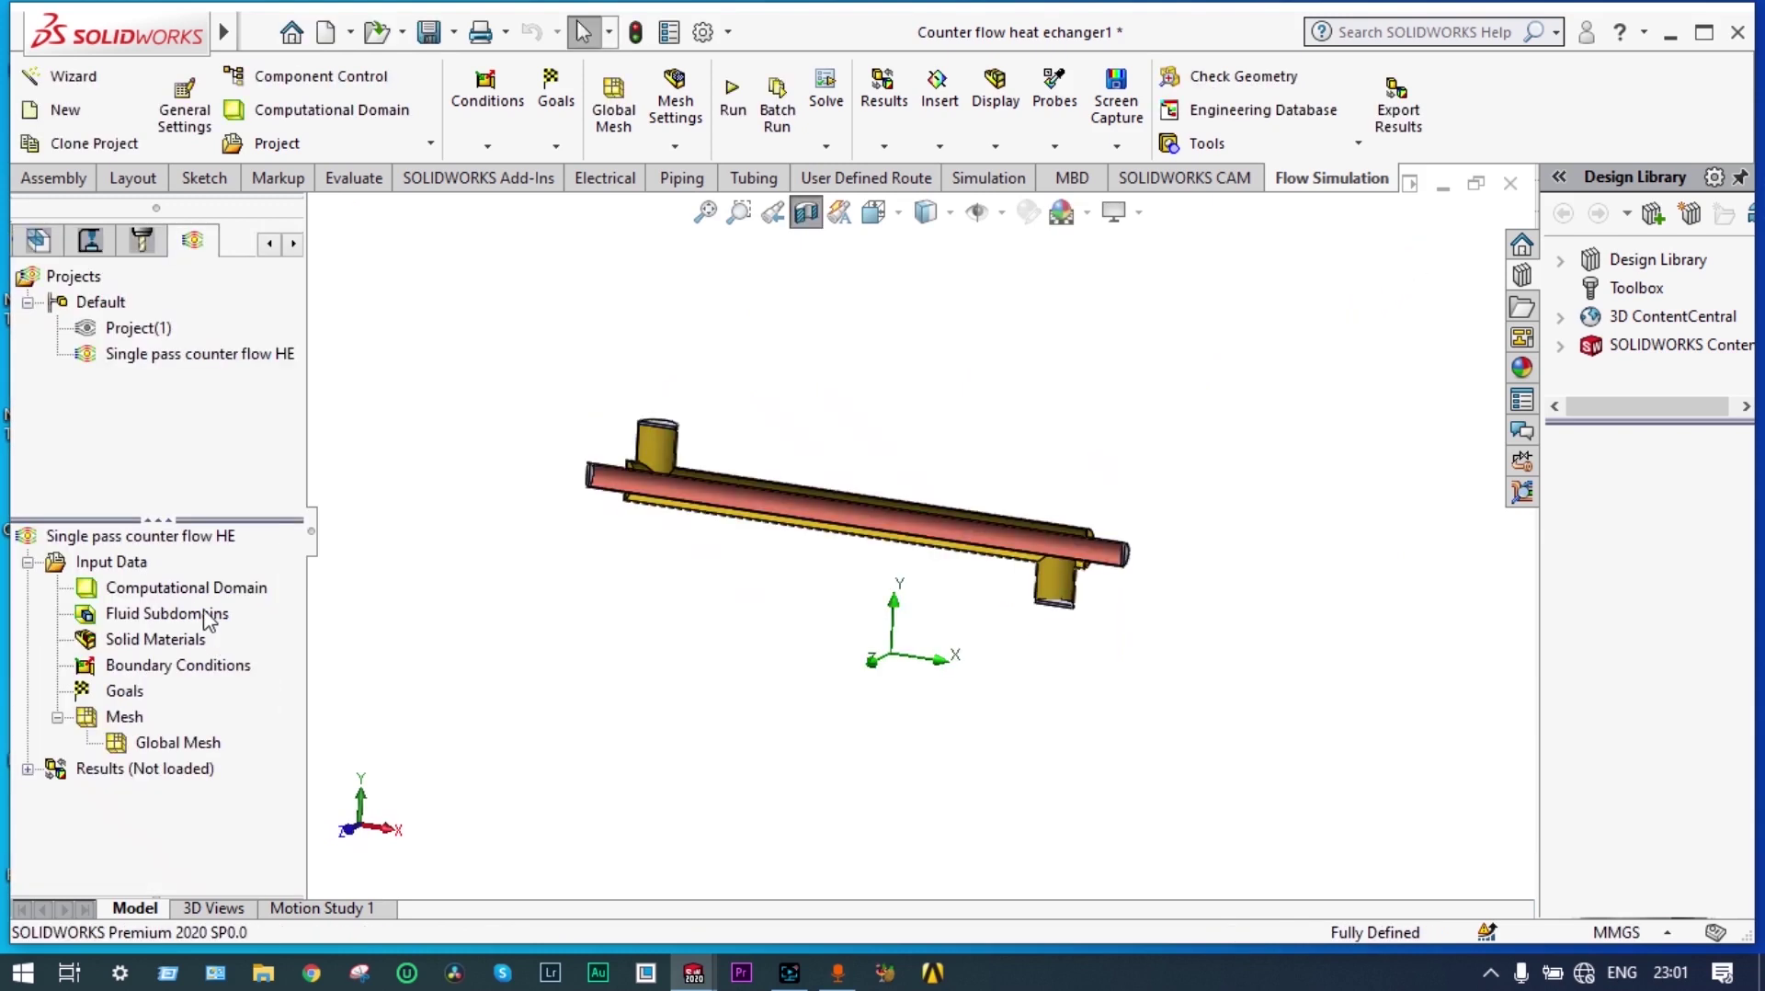
- Insert a fluid subdomain containing only ethanol, with its temperature set to 78 °C
right_click(197, 619)
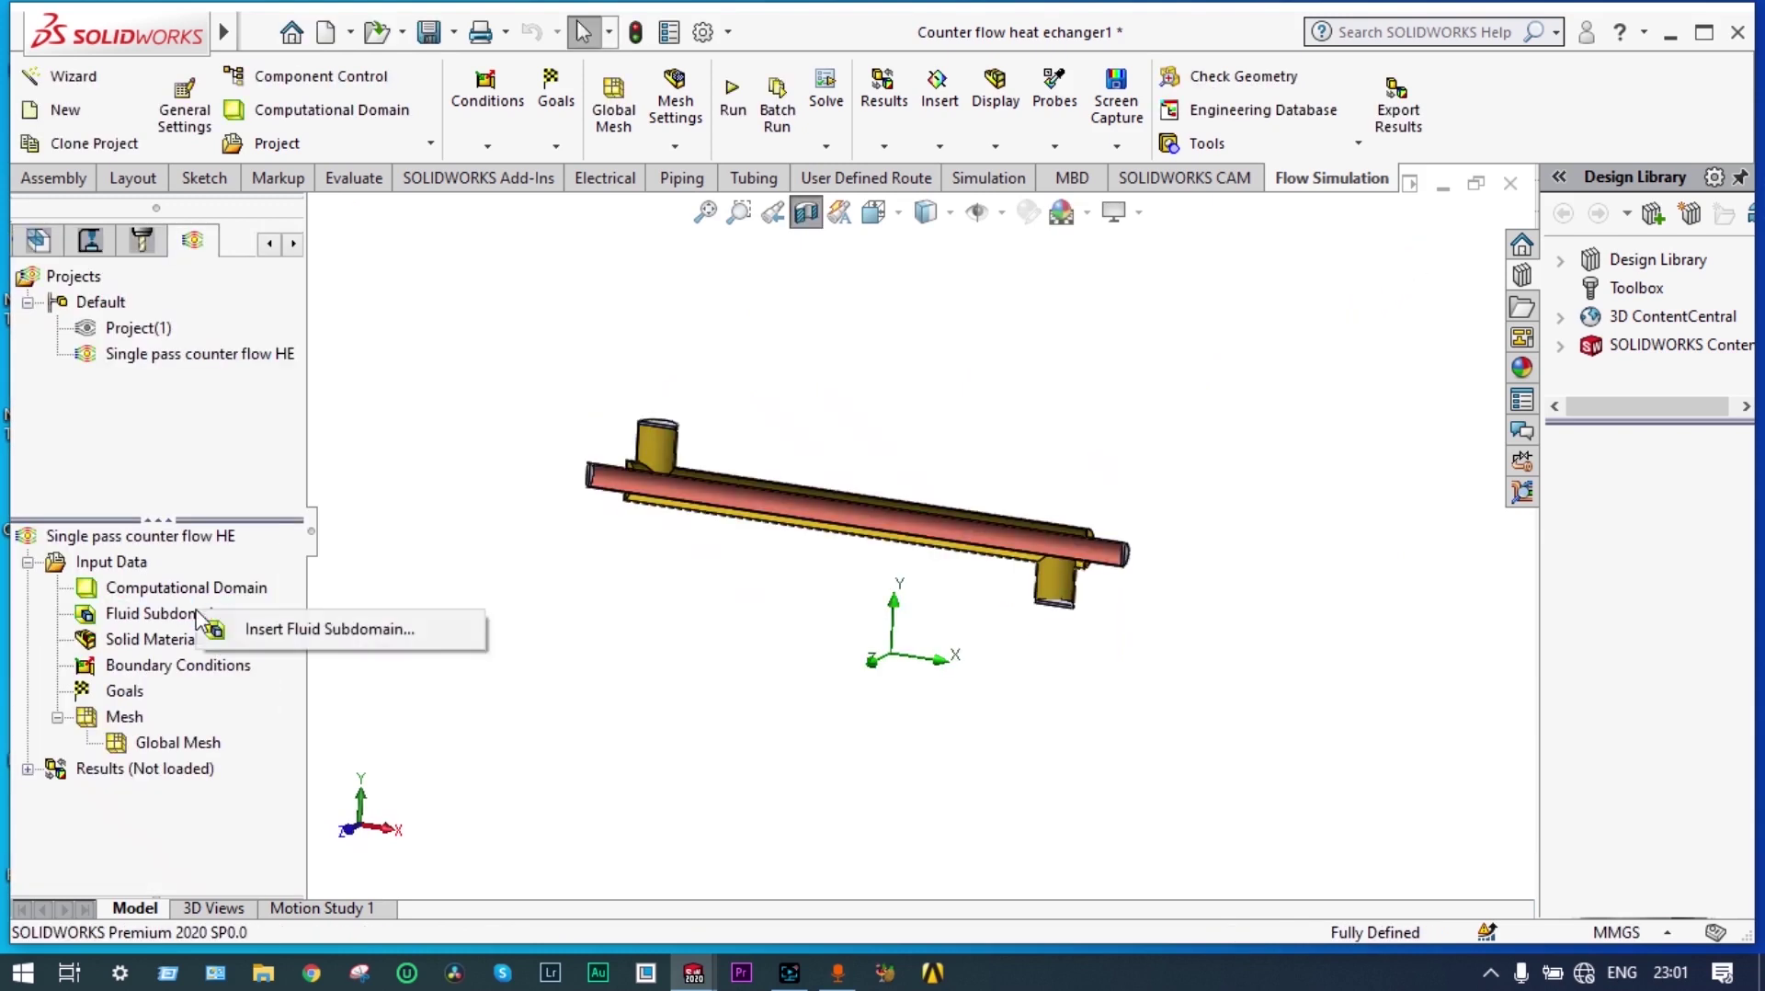
click(256, 628)
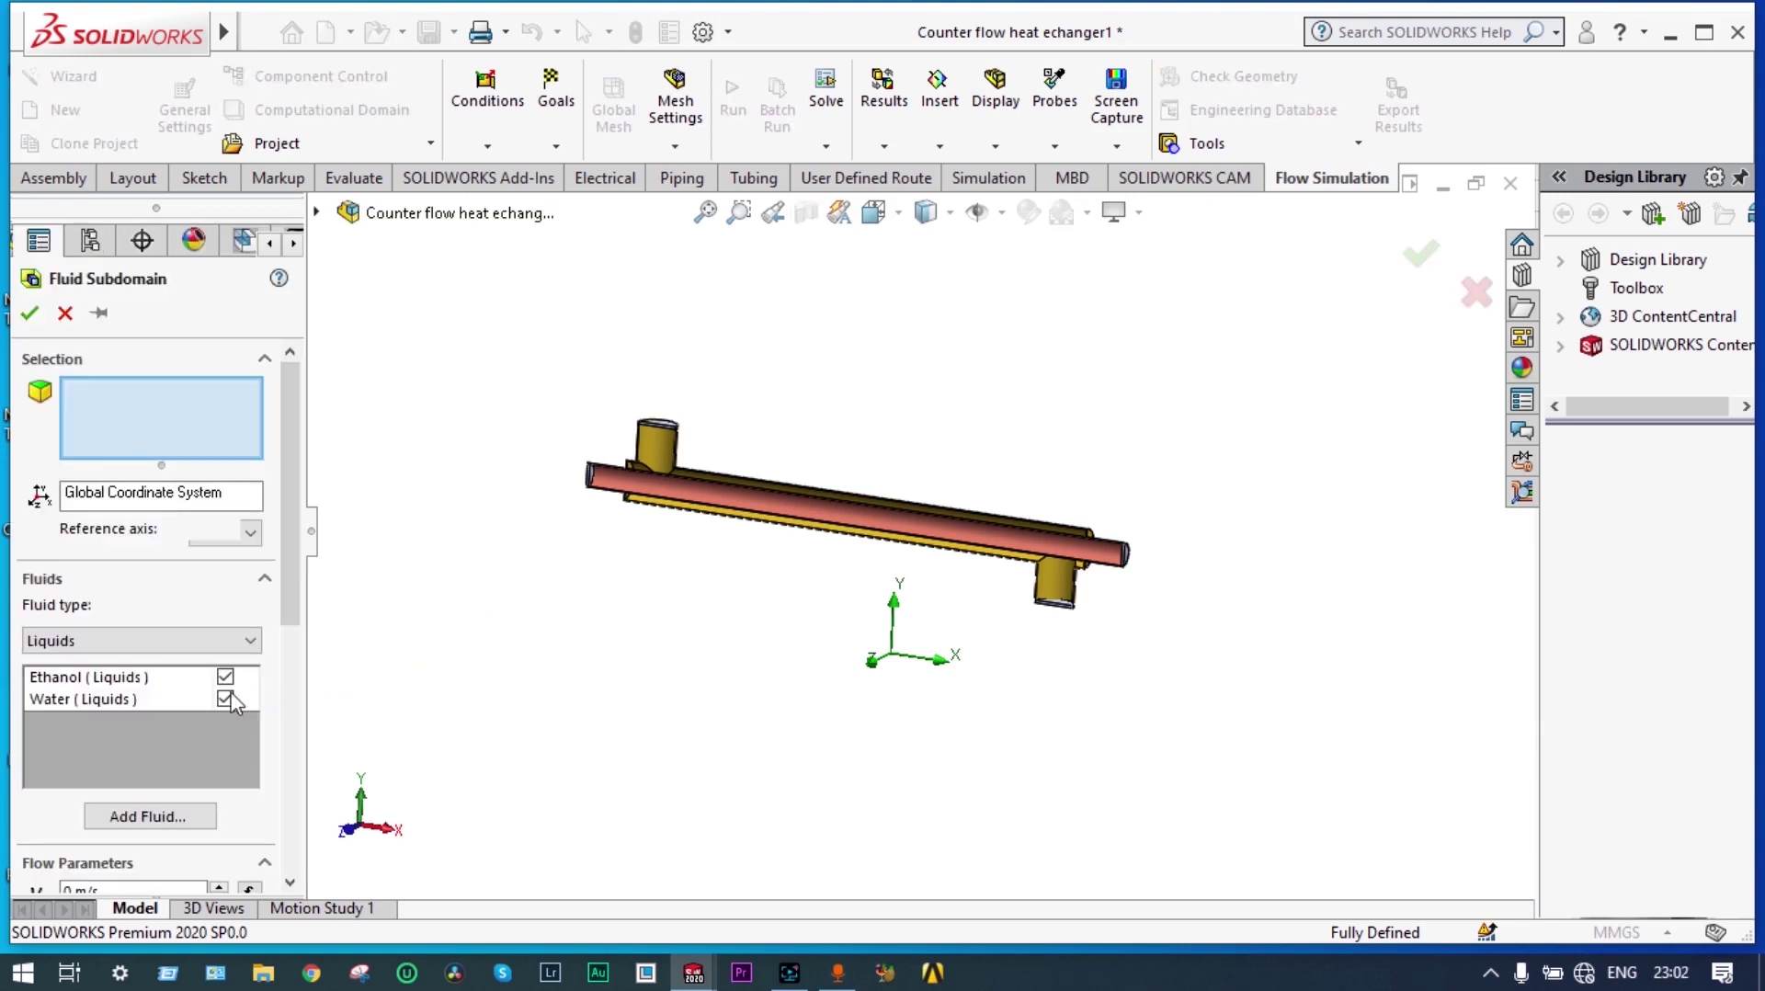
click(225, 699)
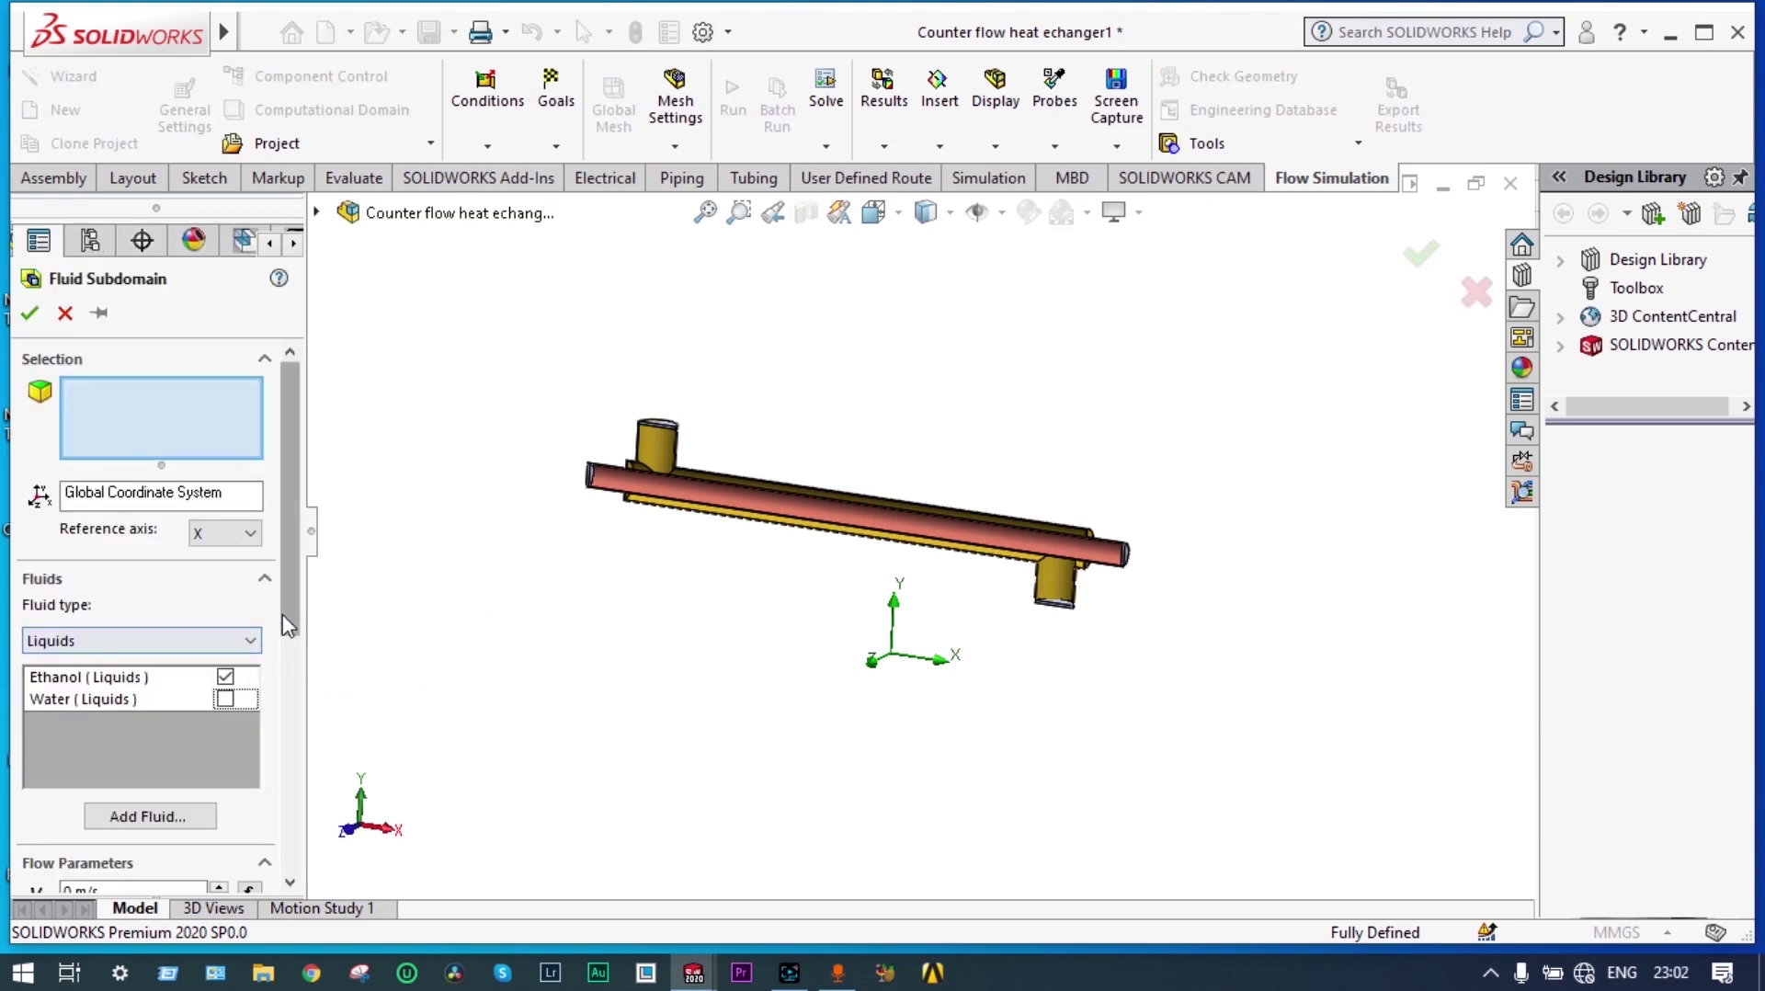
drag(283, 614, 292, 830)
click(77, 726)
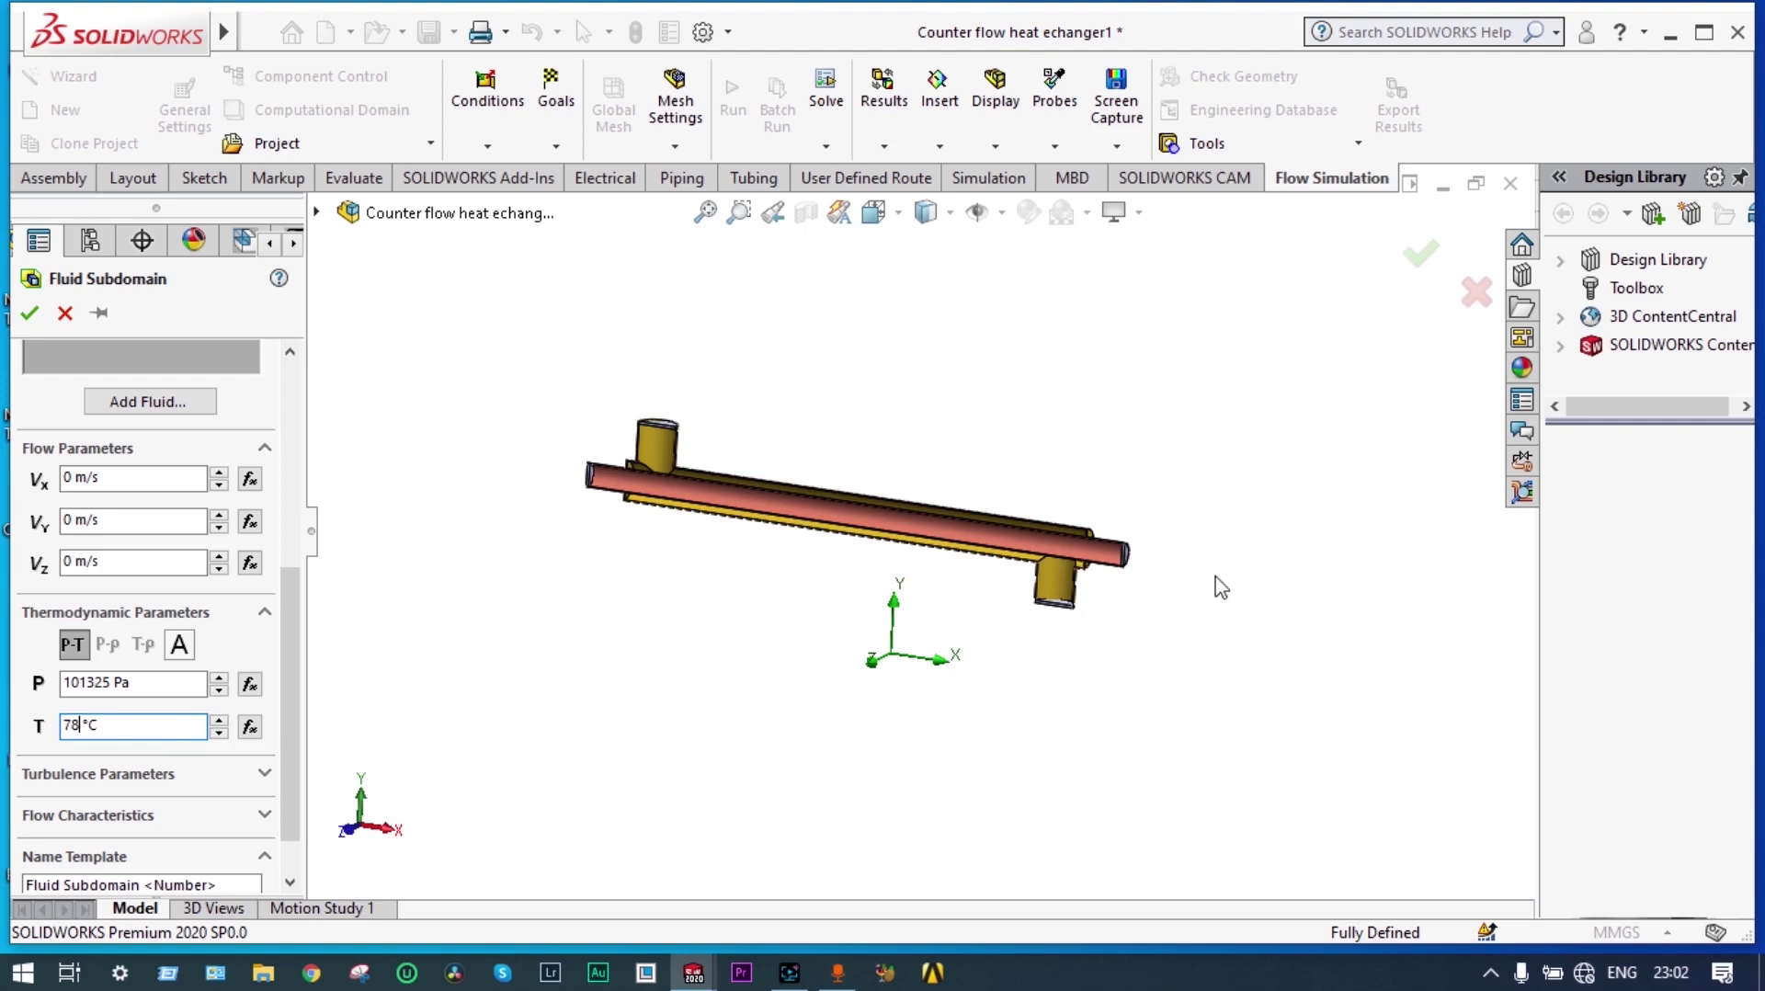
- Assign the ethanol subdomain to the inner copper tube by picking the inner face of its end lid, and accept it
middle_drag(1213, 591, 1309, 576)
scroll(1142, 579, down, 3)
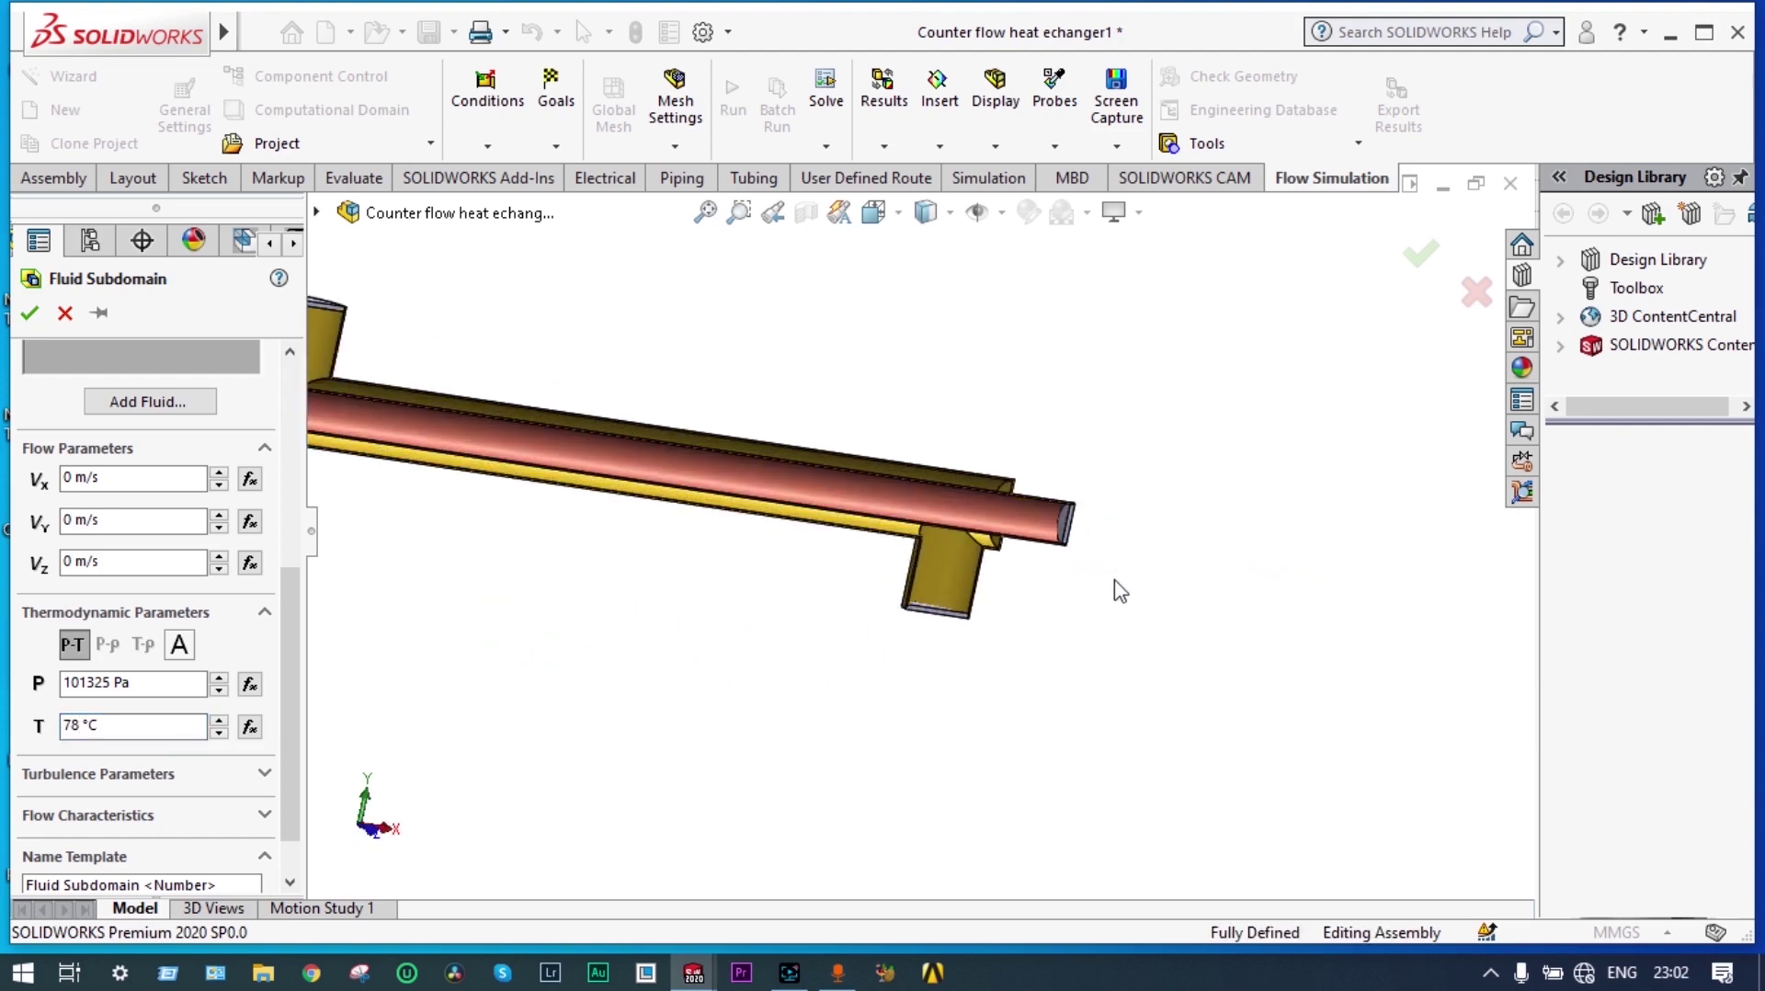
middle_drag(1103, 518, 1160, 539)
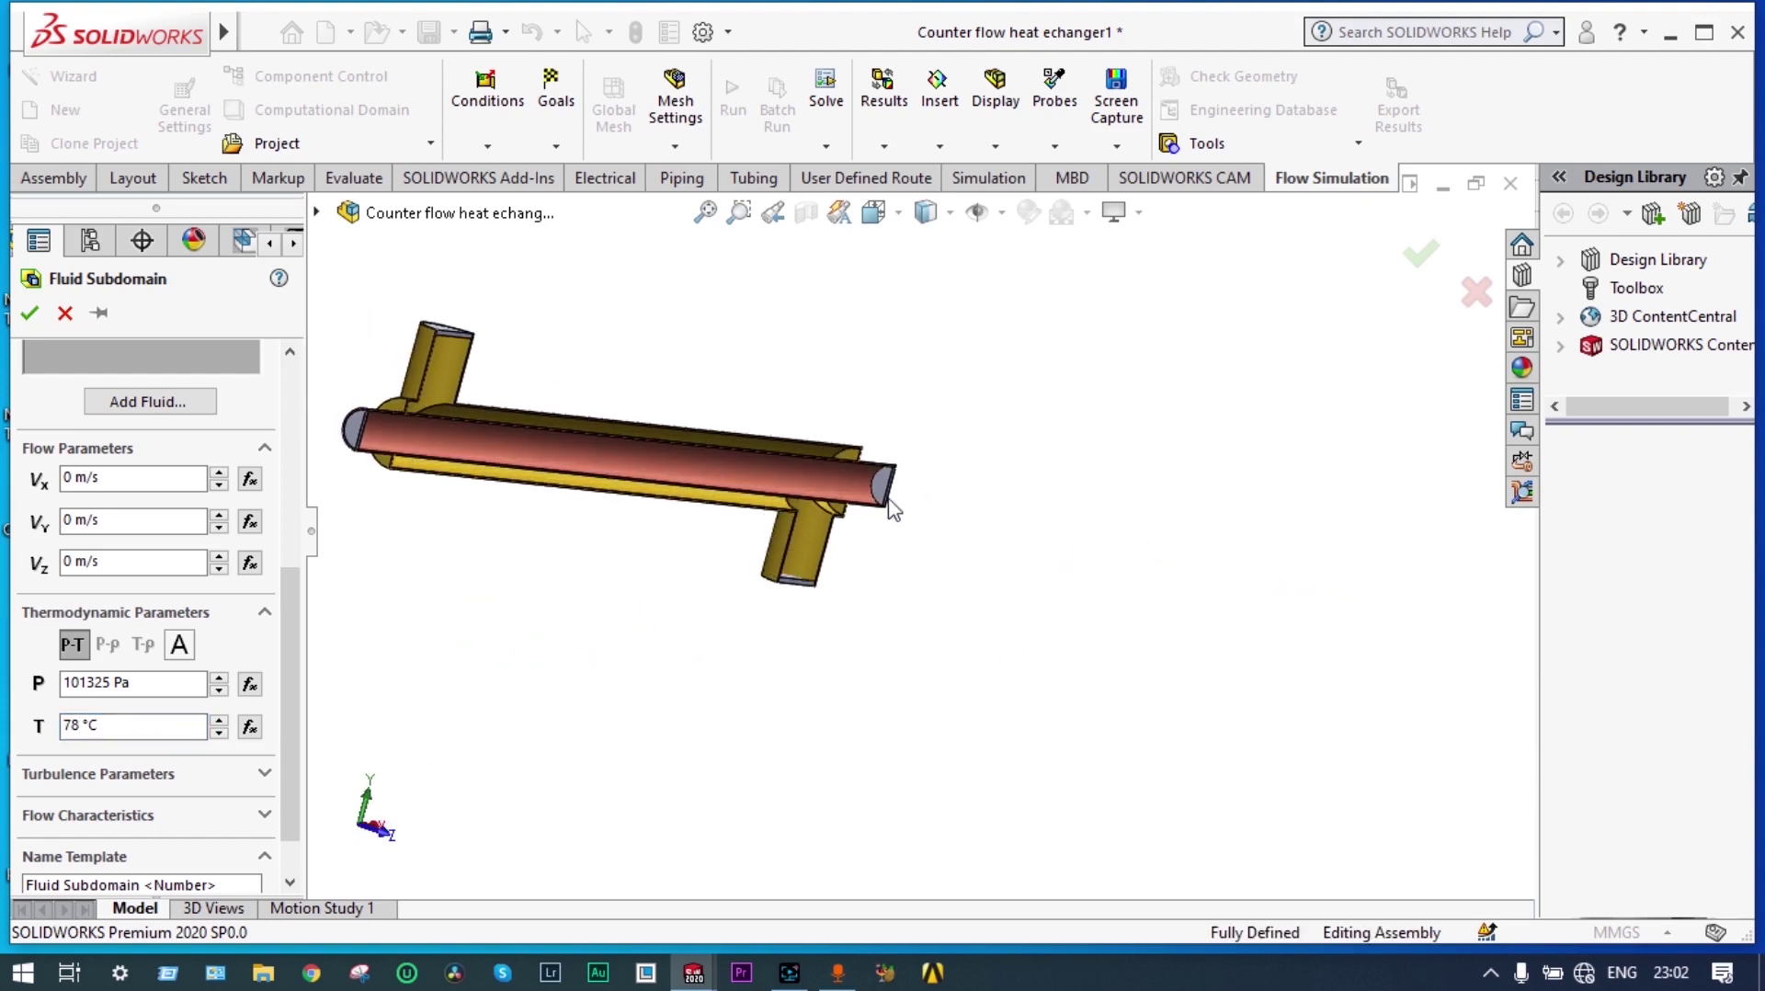
scroll(928, 511, down, 5)
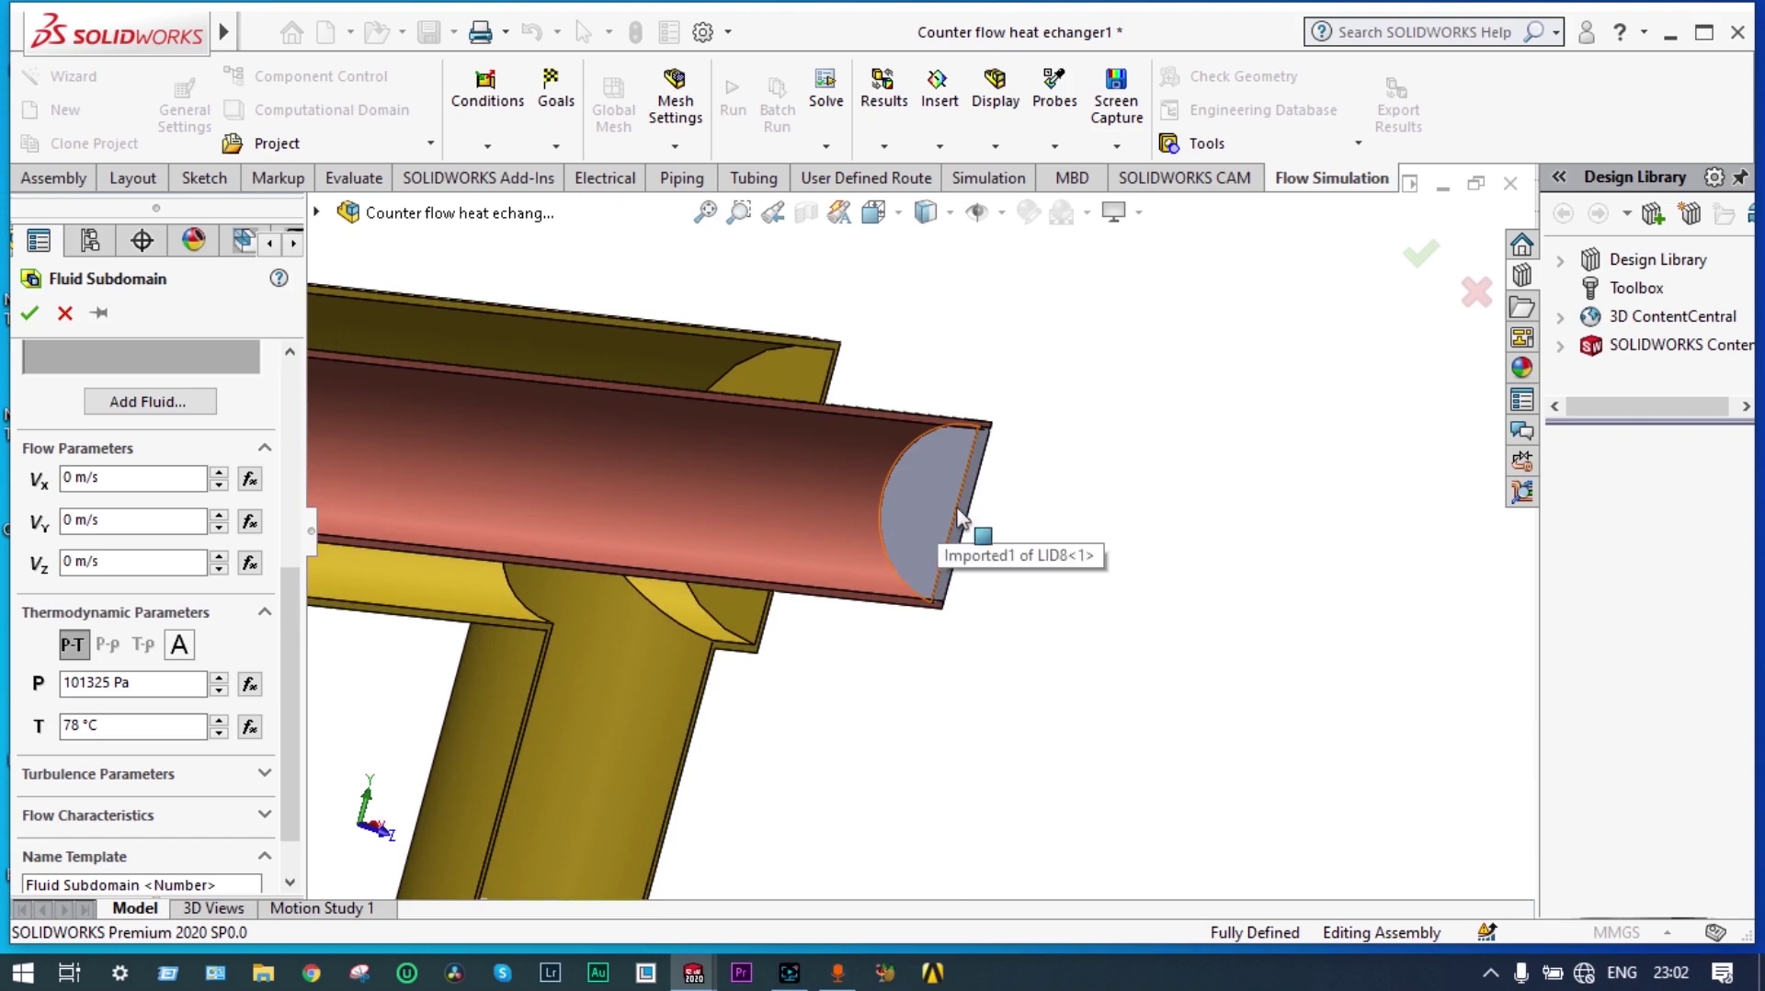
middle_drag(1028, 524, 1043, 540)
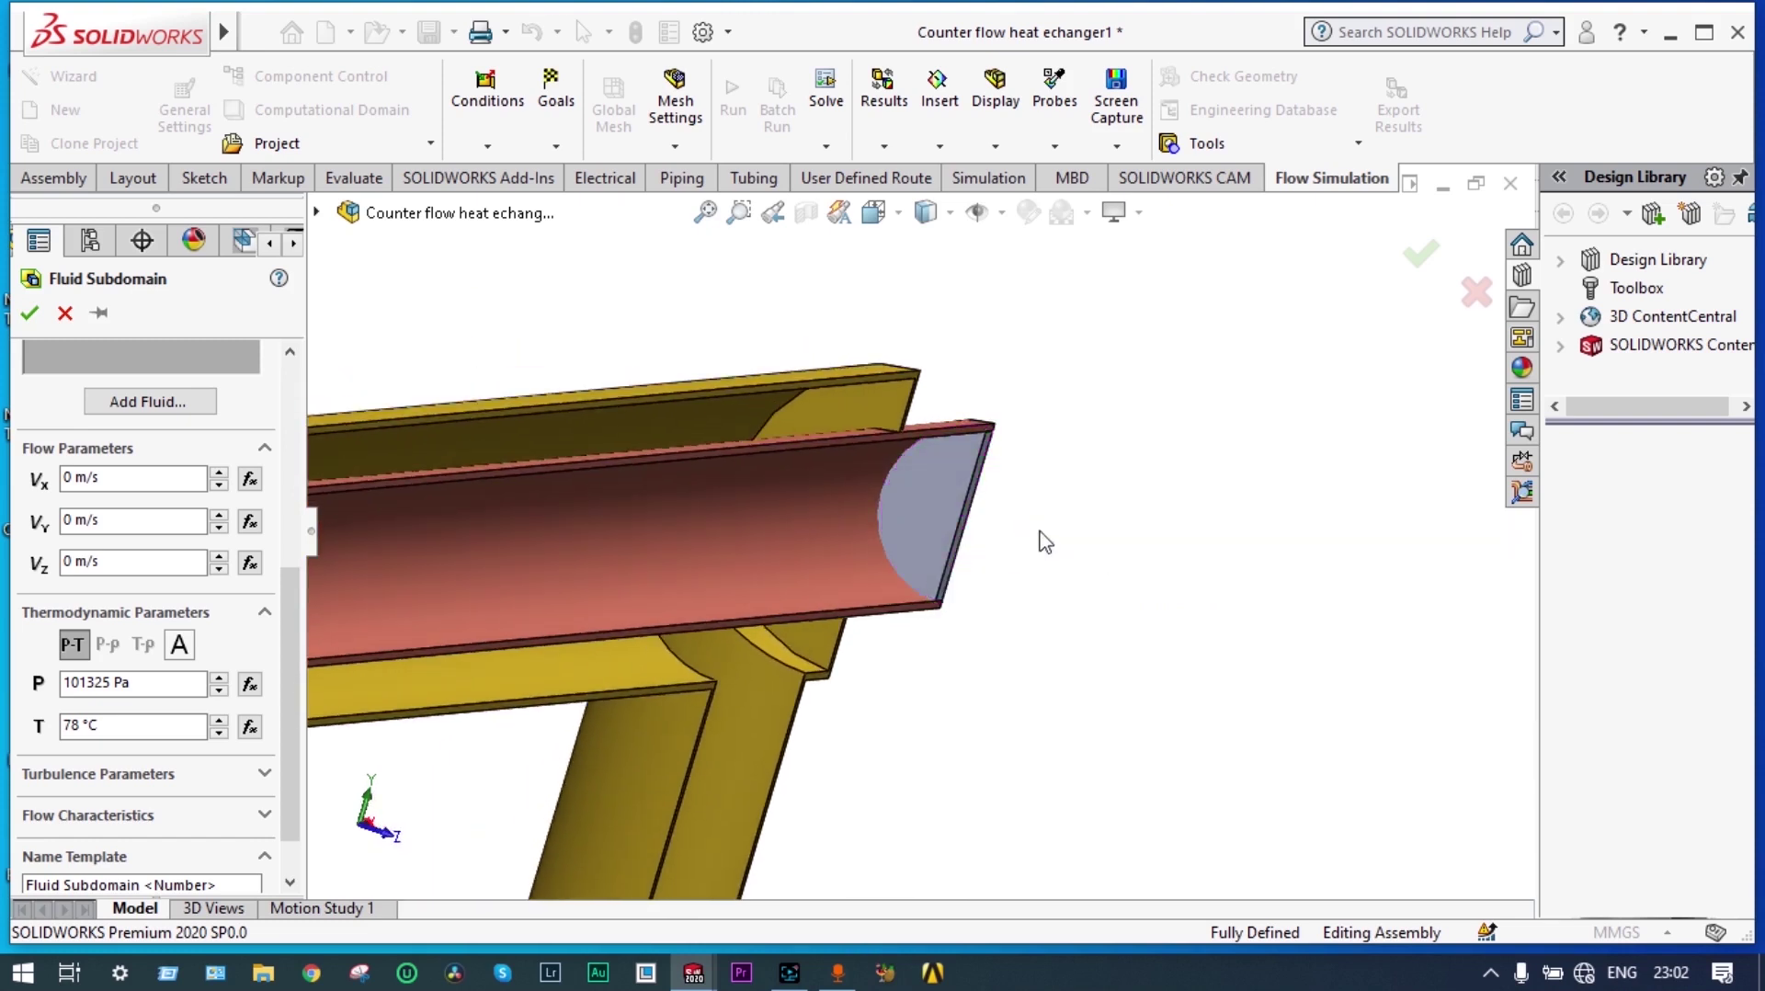
click(918, 510)
middle_drag(917, 510, 1007, 527)
scroll(1020, 522, up, 3)
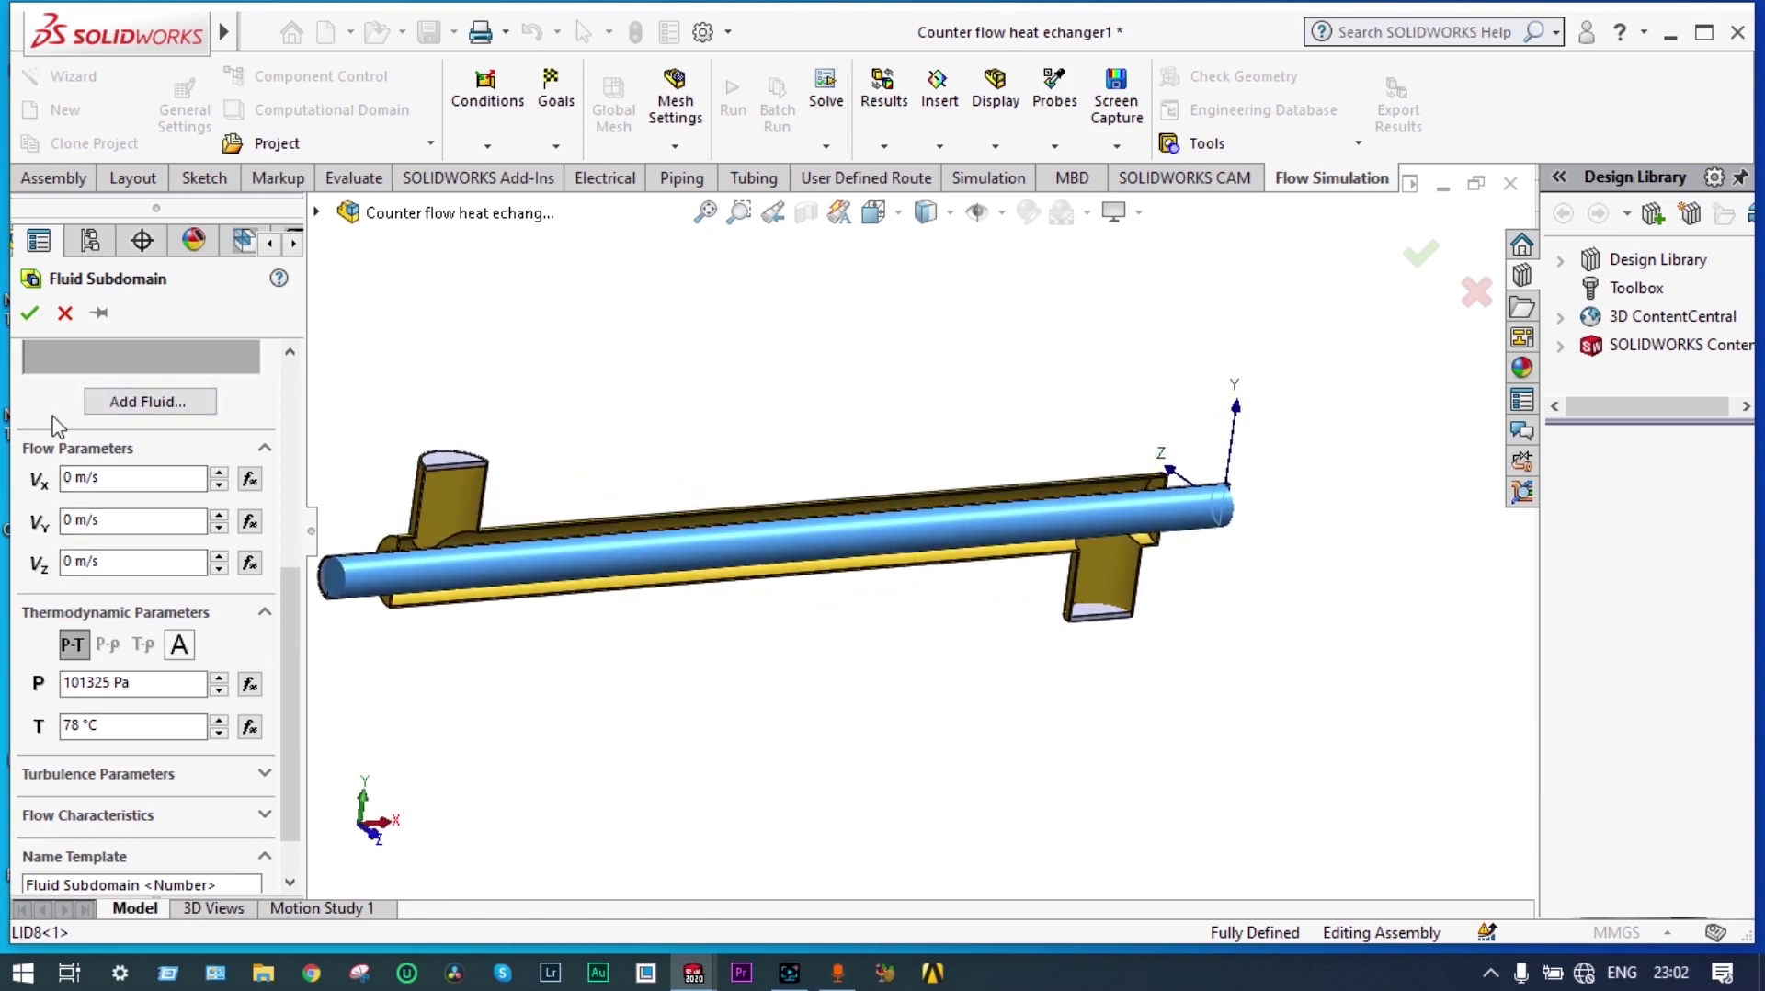
click(30, 315)
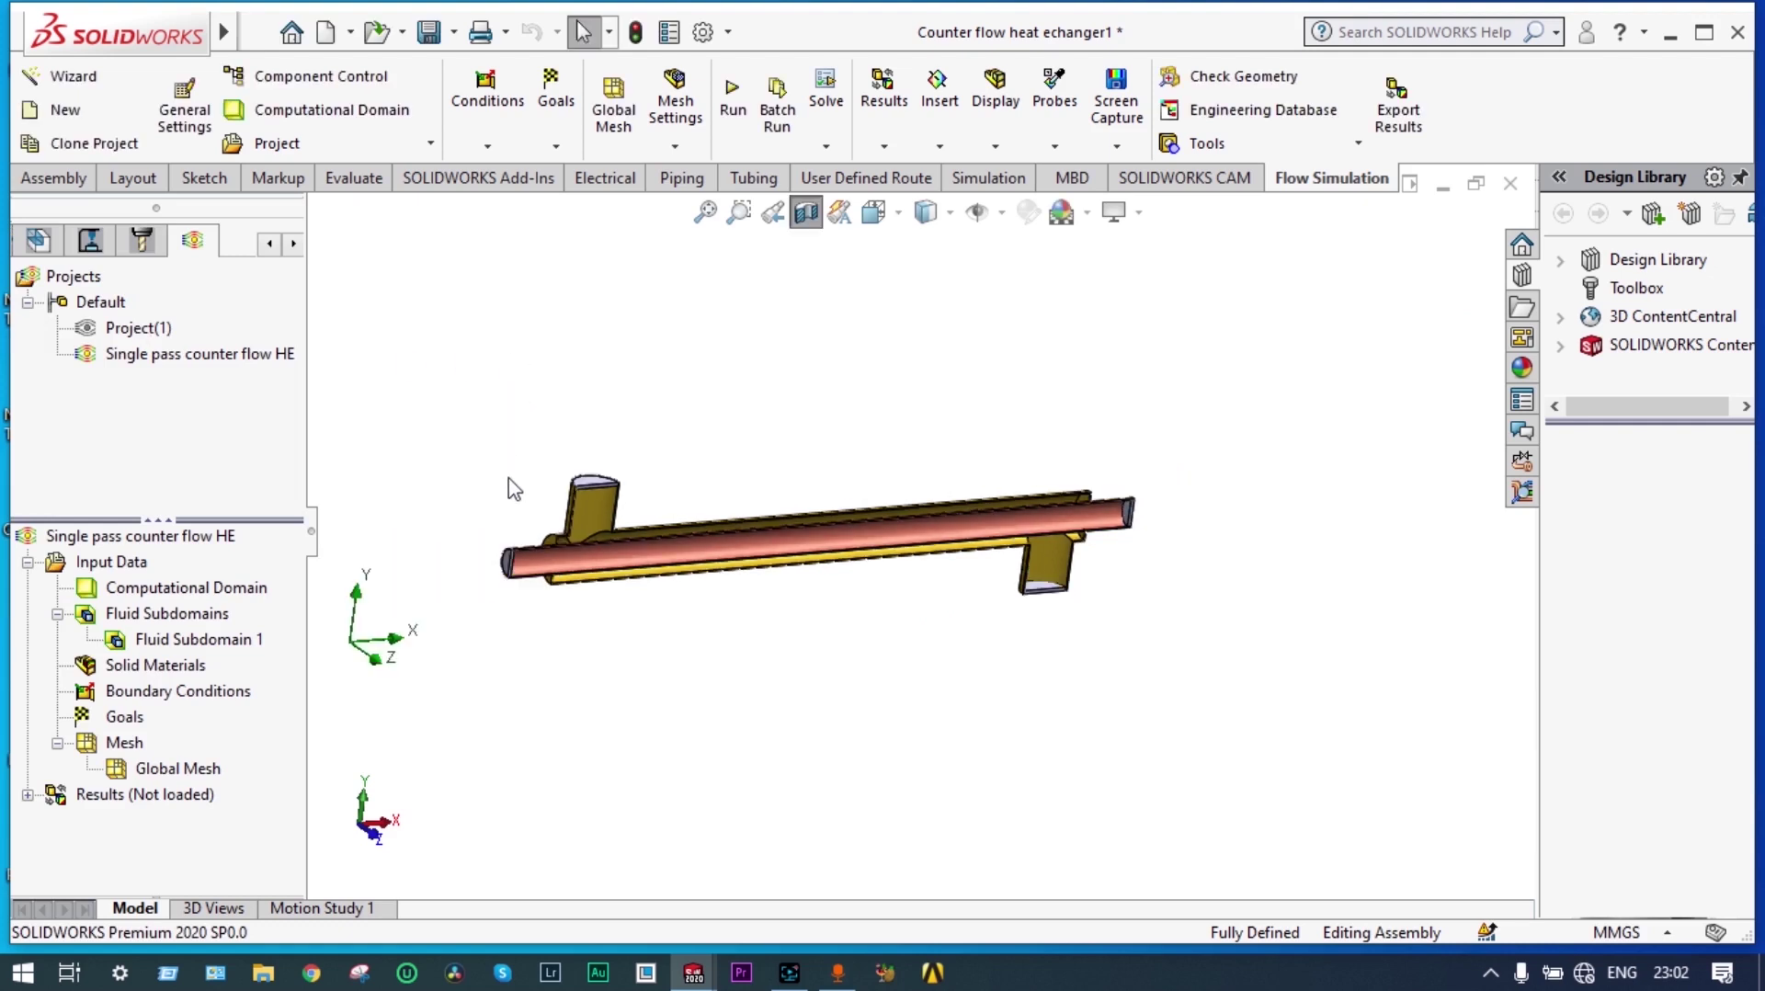
- Insert a second fluid subdomain containing only water, with its temperature set to 10 °C
right_click(212, 624)
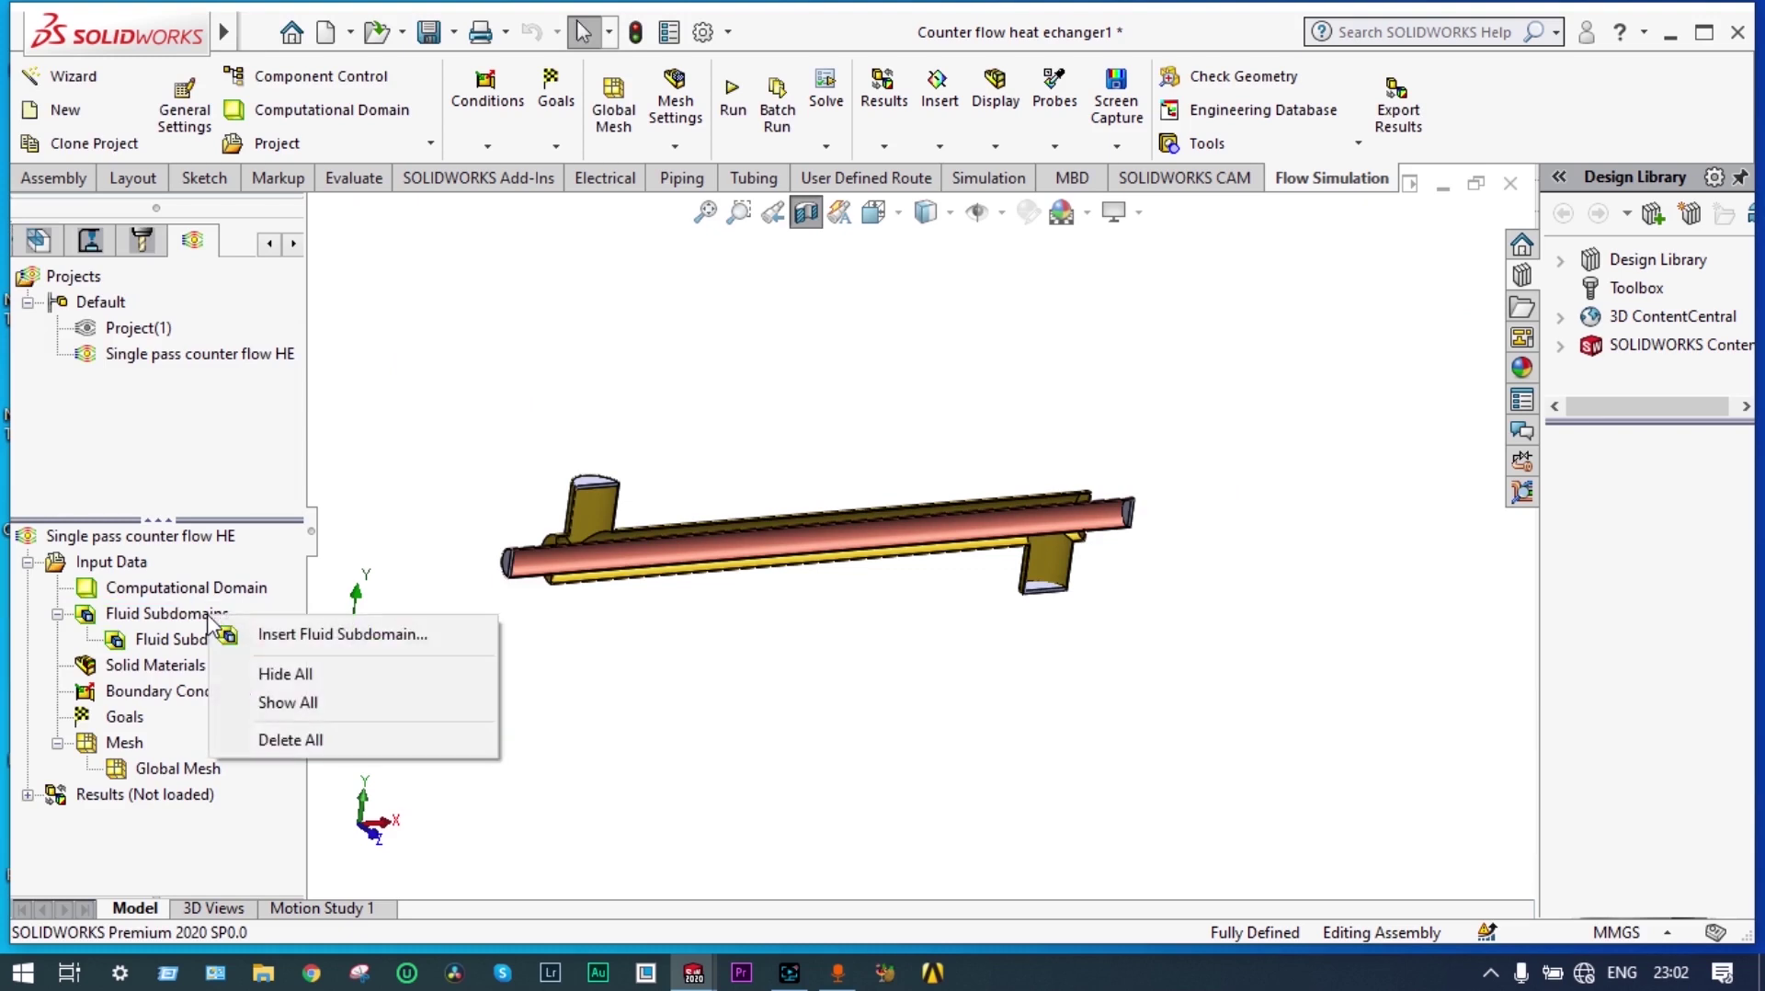
click(291, 635)
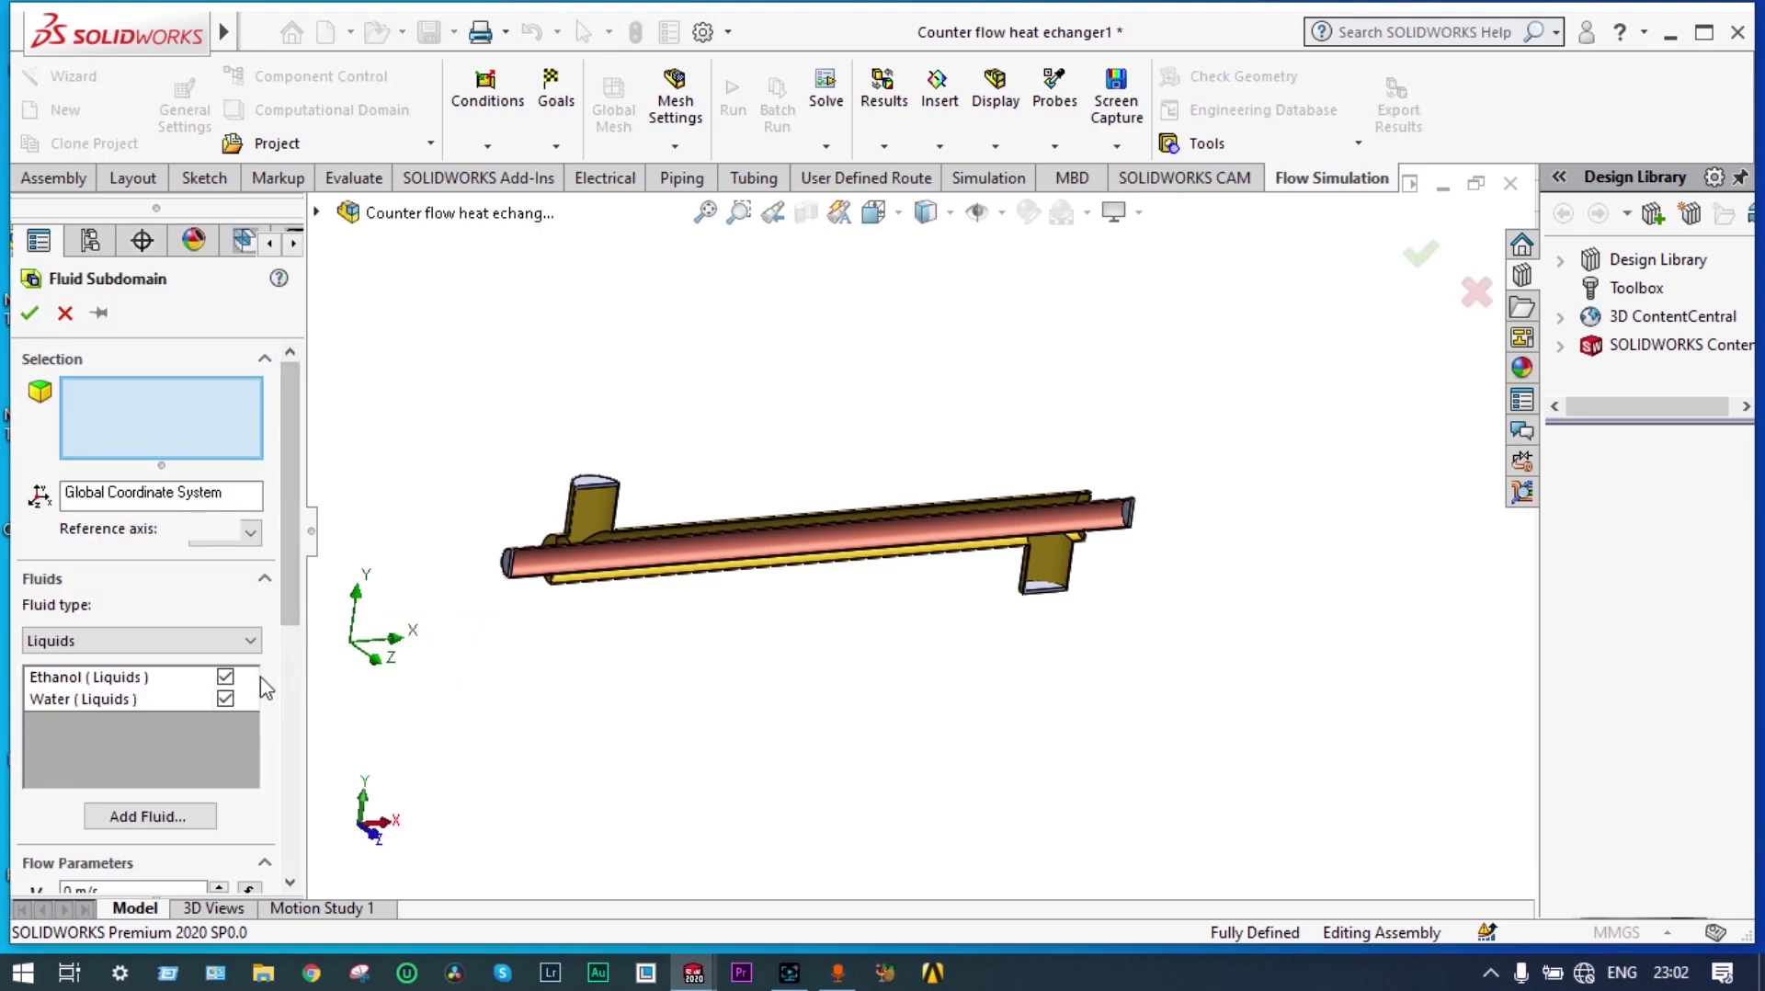
click(226, 676)
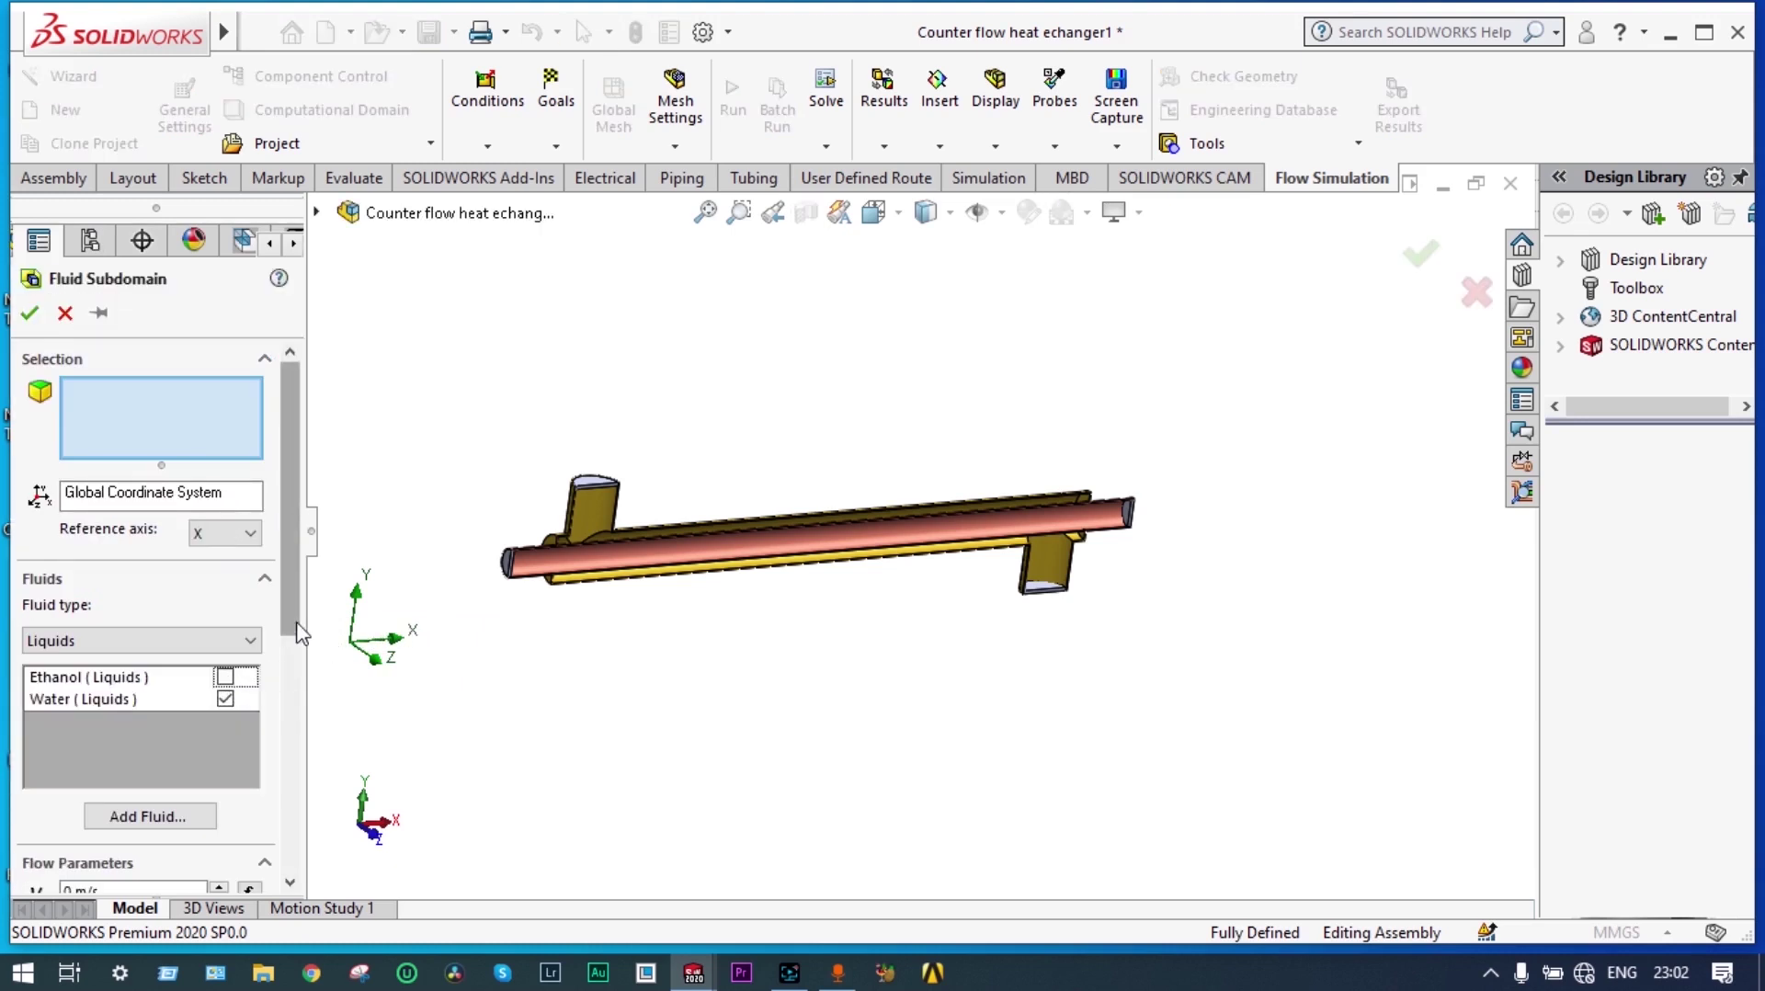
scroll(302, 634, down, 1)
scroll(299, 634, down, 3)
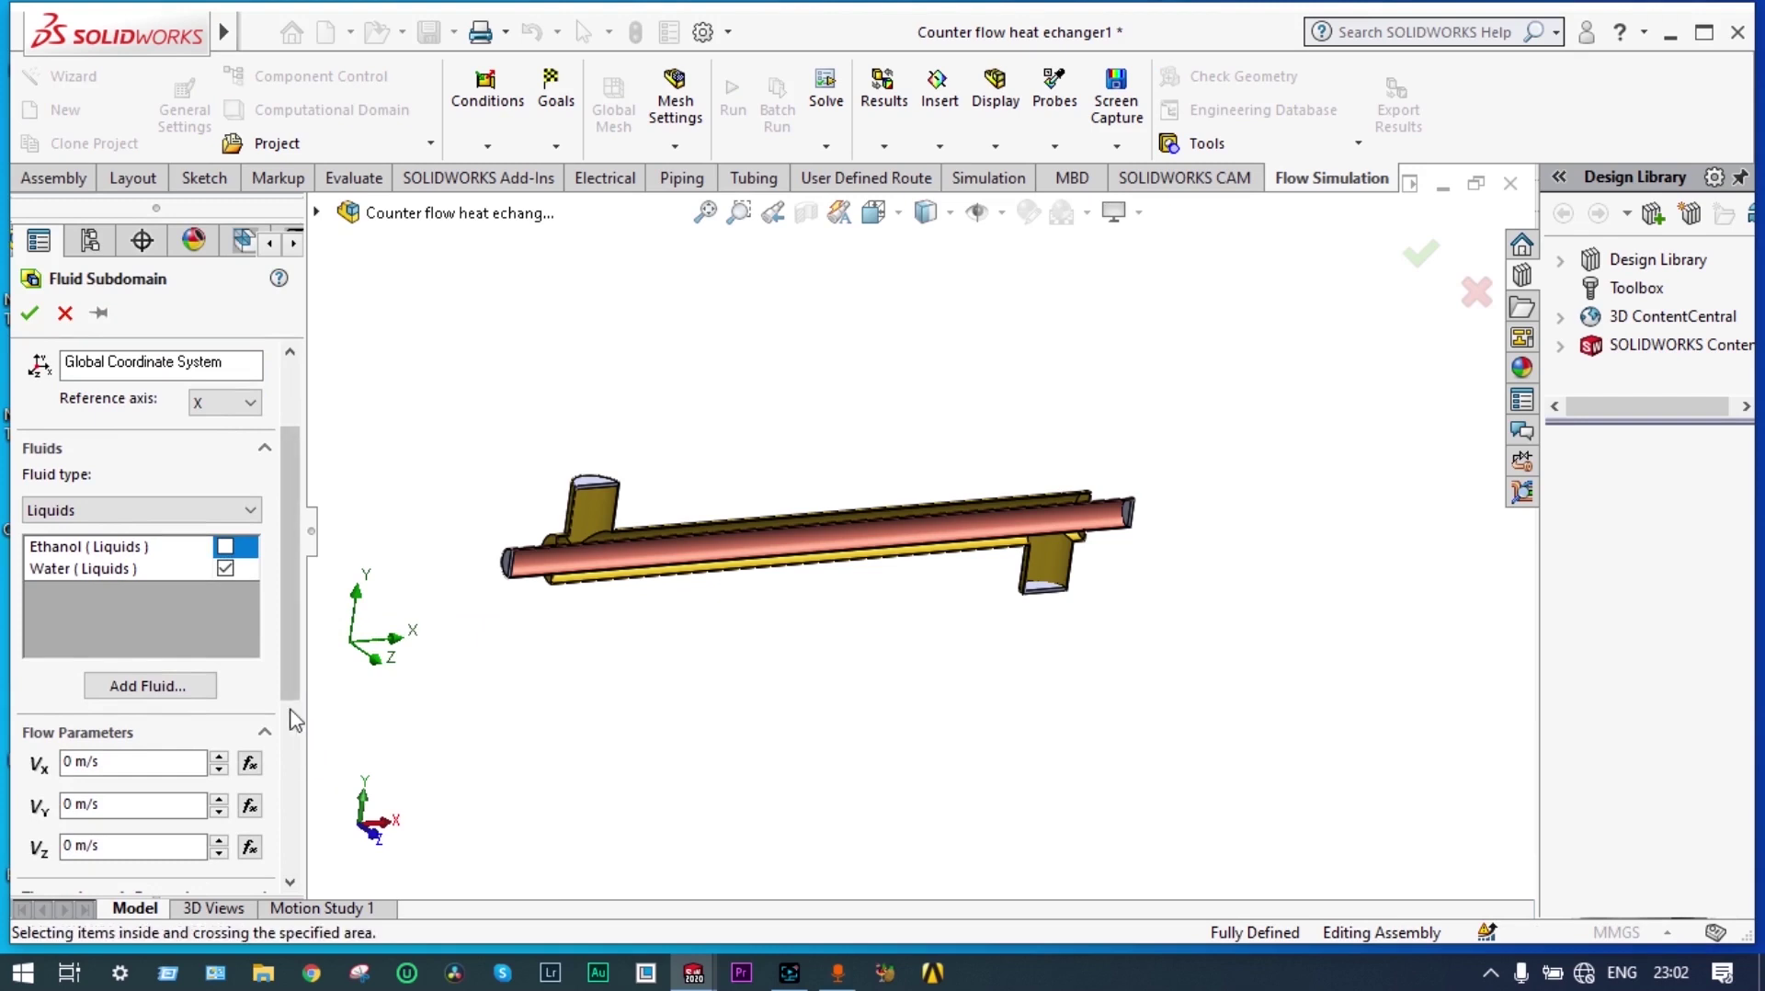
scroll(298, 786, down, 4)
scroll(299, 786, down, 3)
double_click(70, 727)
text(10 °C)
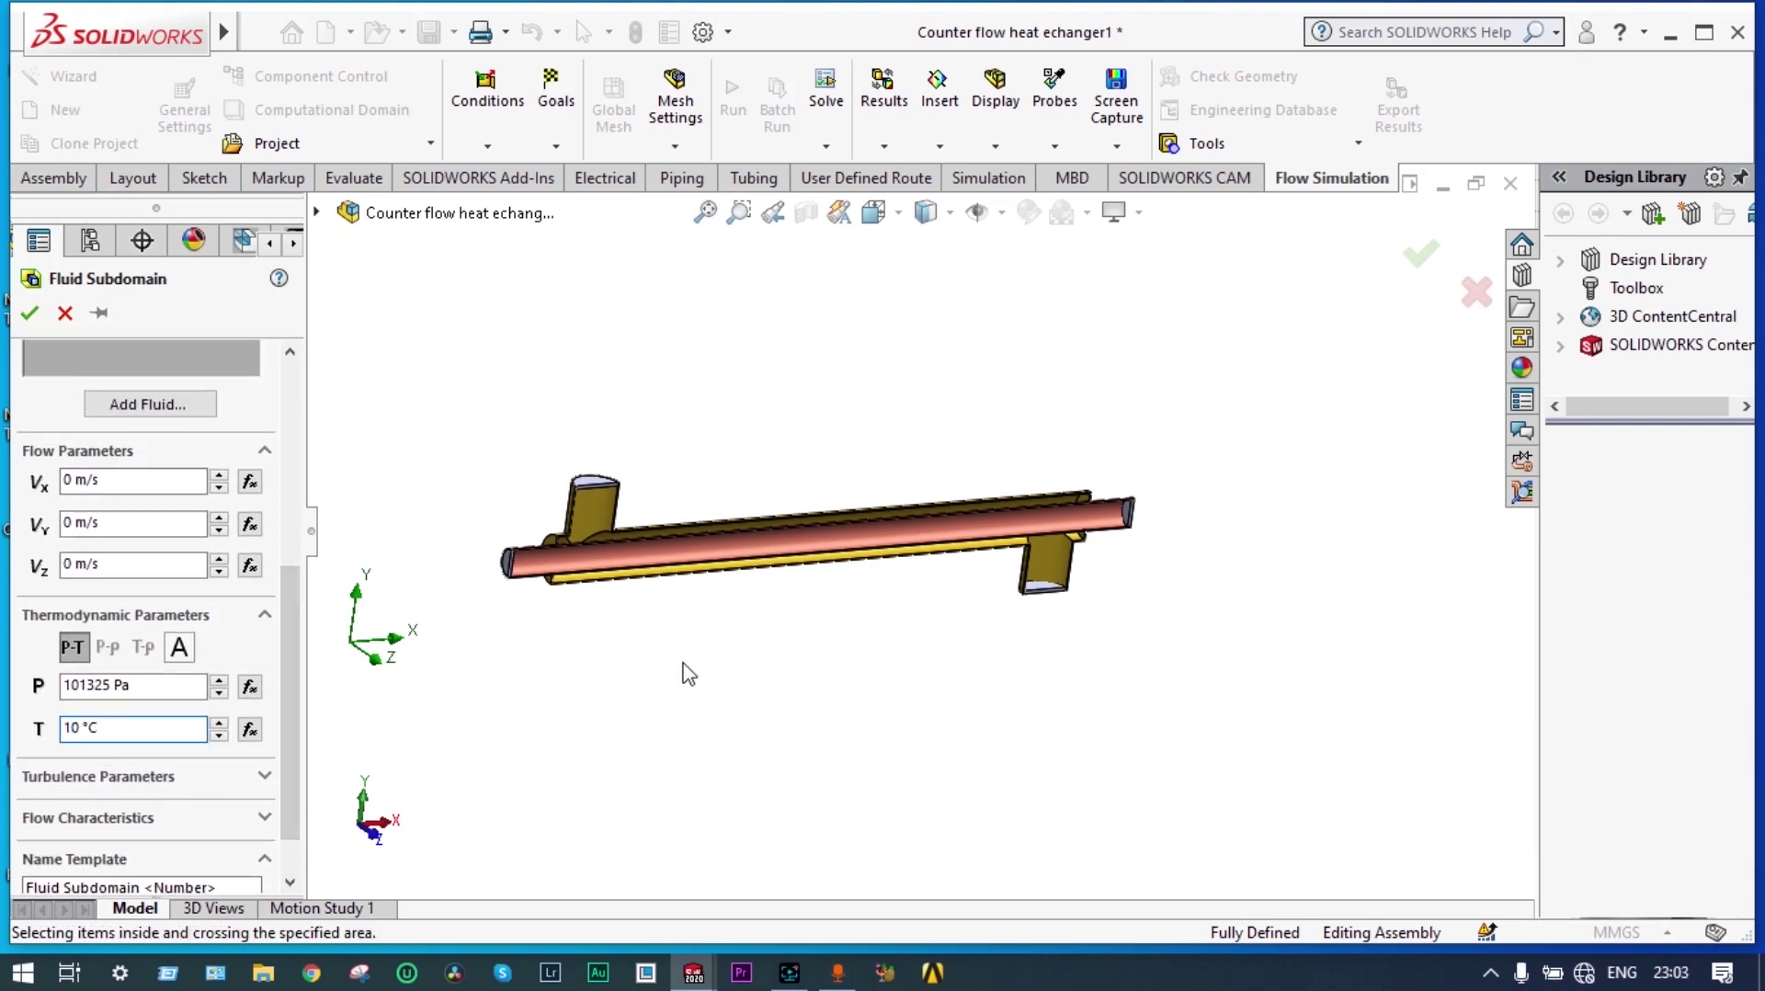
- Assign the water subdomain to the outer jacket through the inner lid face of its upper port, accept it and turn off the section view
middle_drag(684, 674, 616, 405)
click(614, 404)
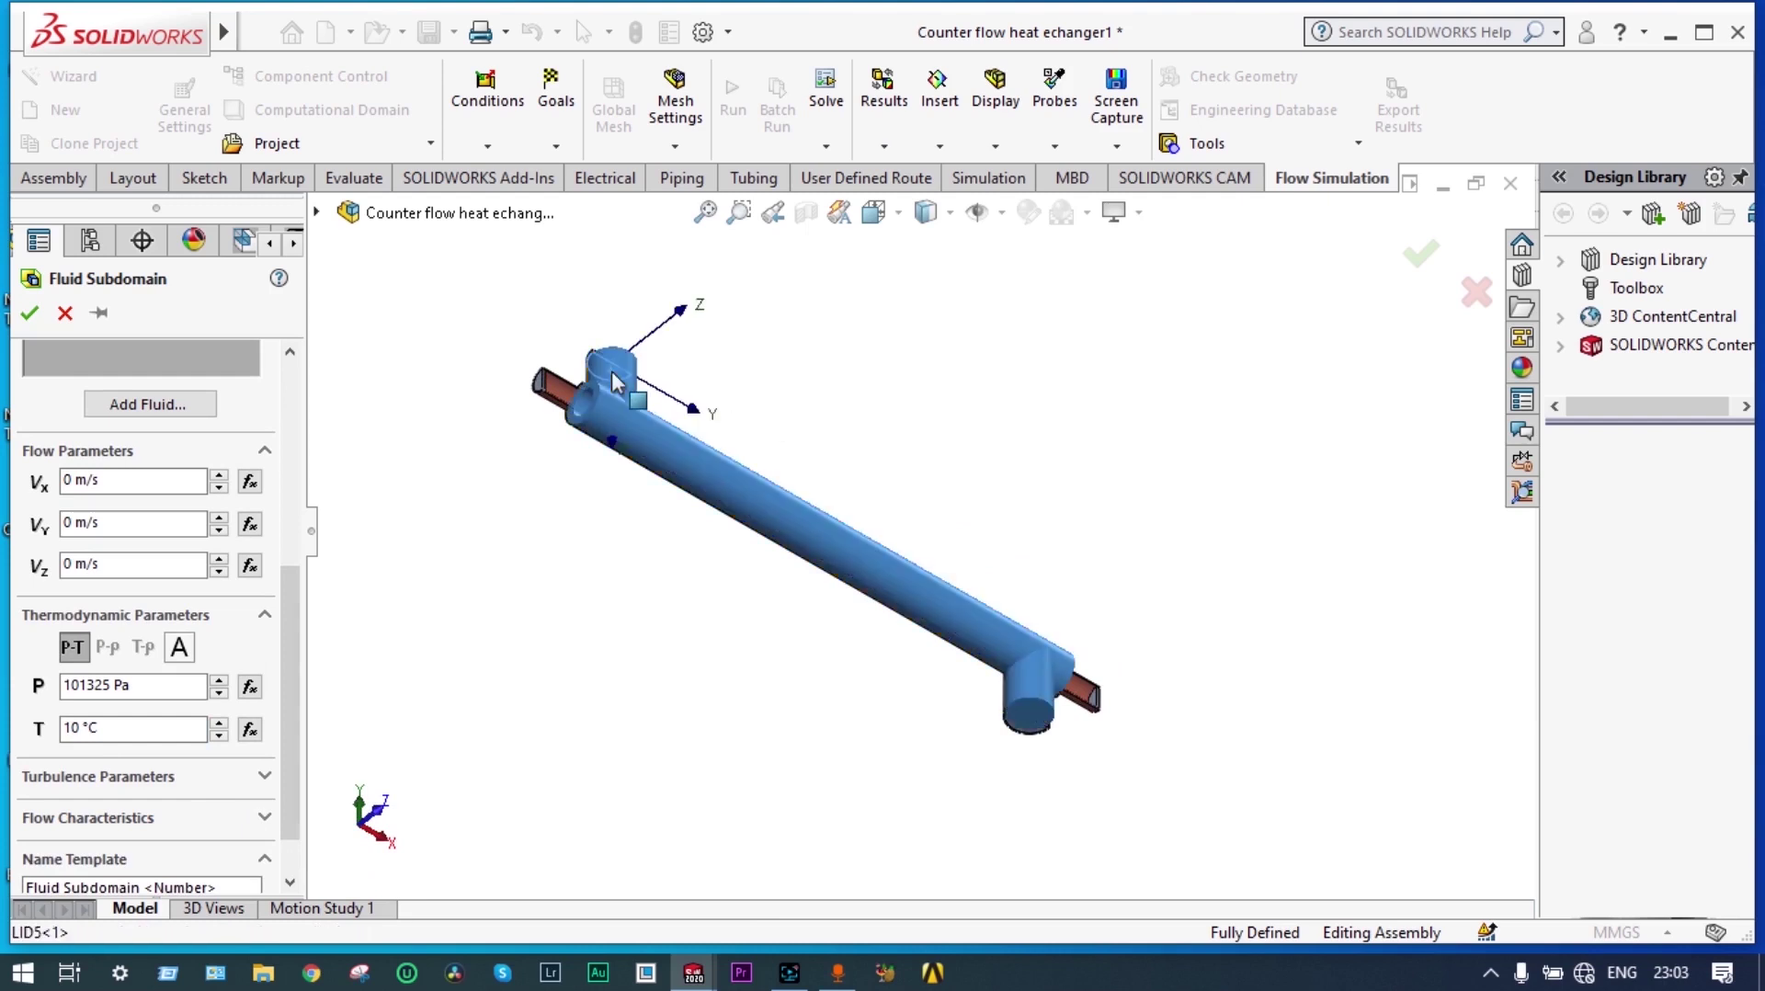
middle_drag(763, 377, 780, 584)
scroll(1202, 603, up, 1)
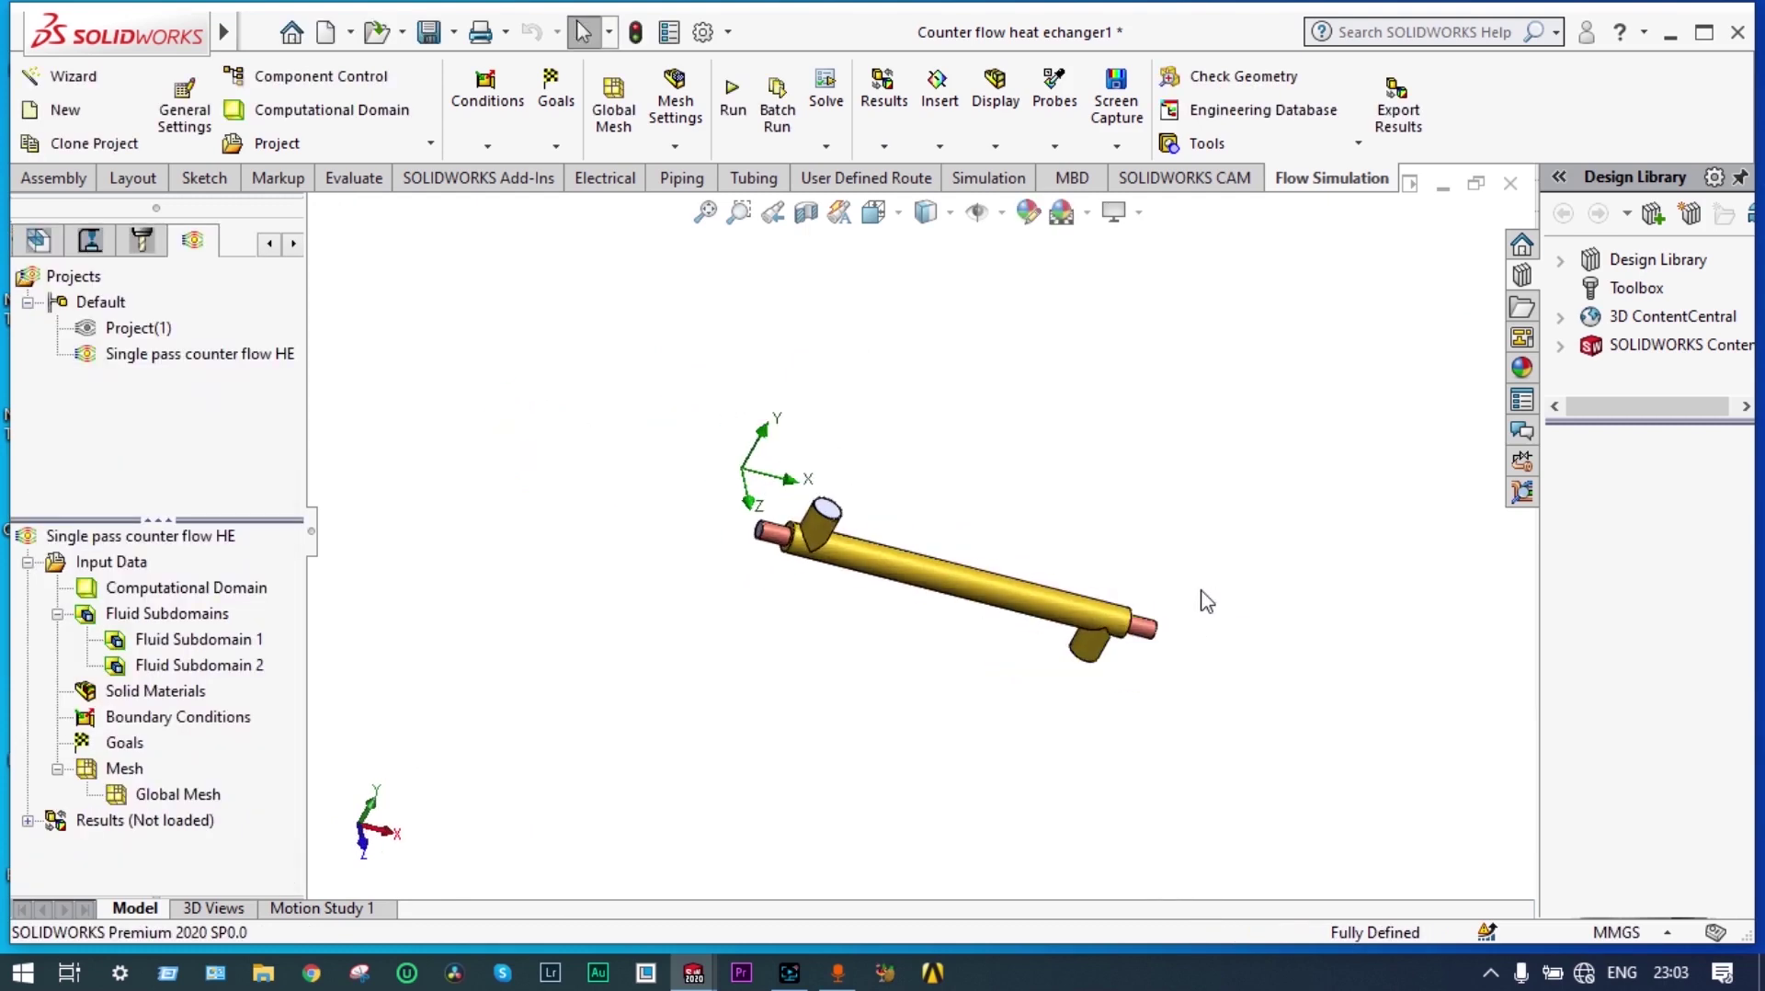
- Assign the predefined metal Copper as the solid material of the hot copper tube and accept it
scroll(1201, 603, down, 3)
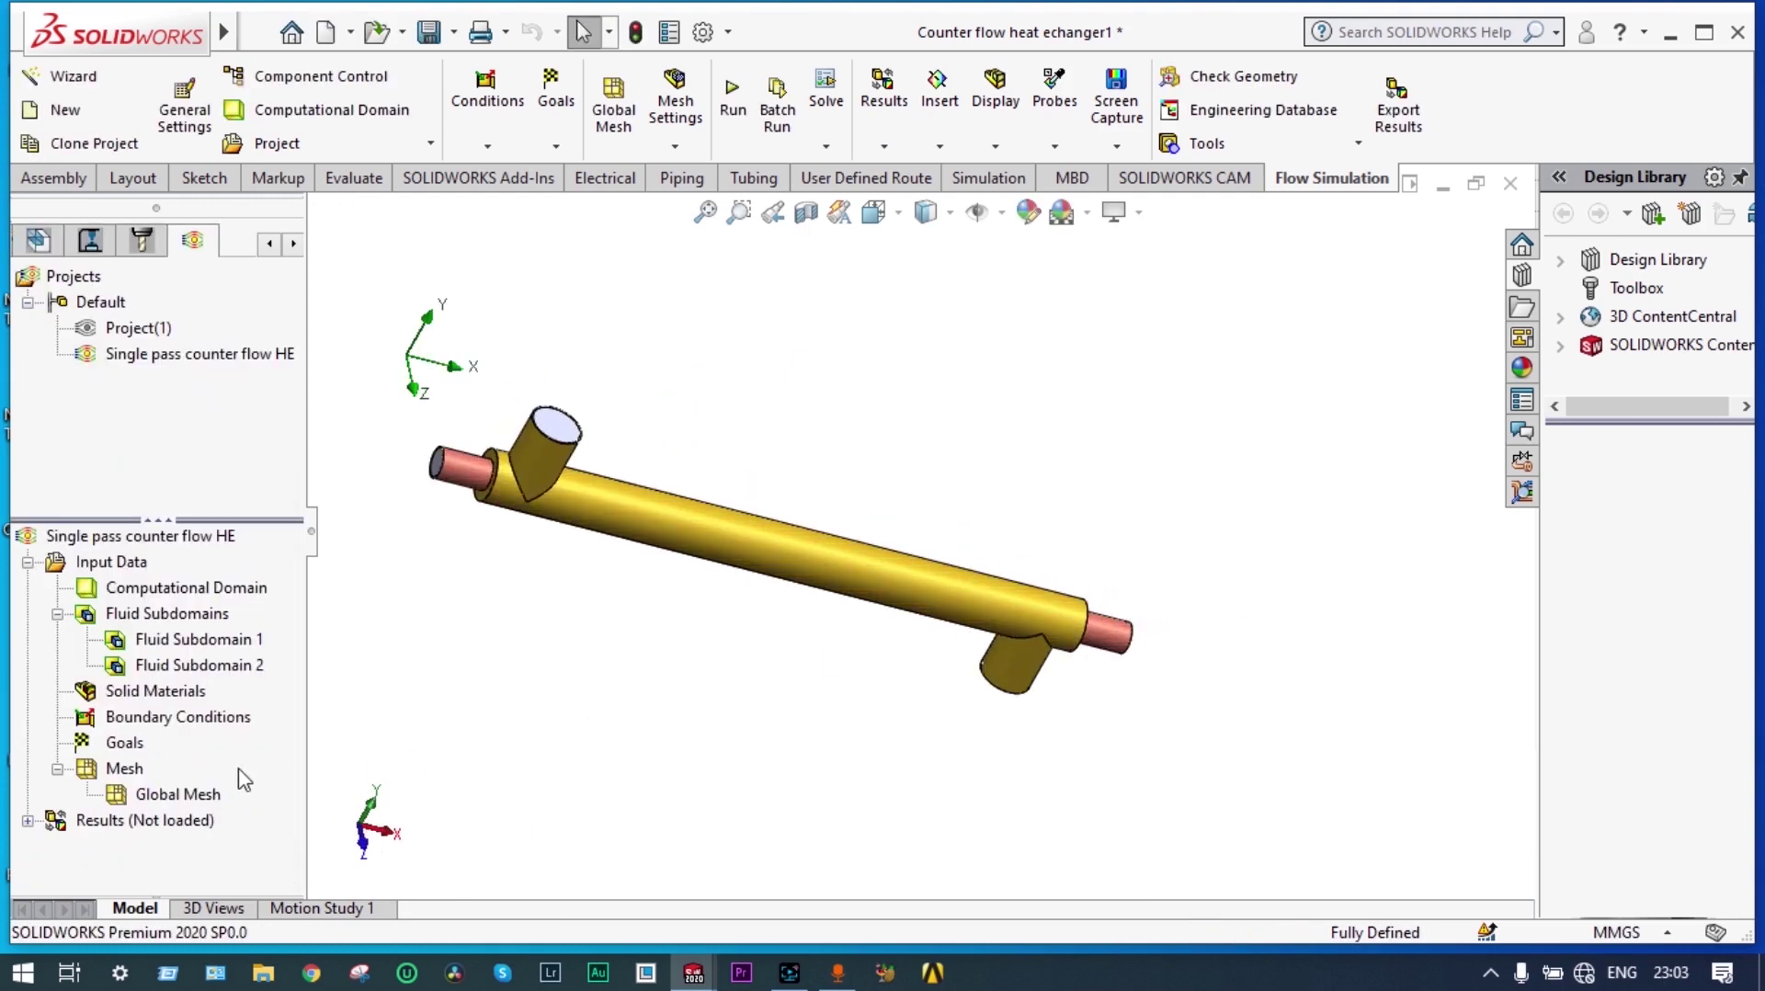
right_click(143, 699)
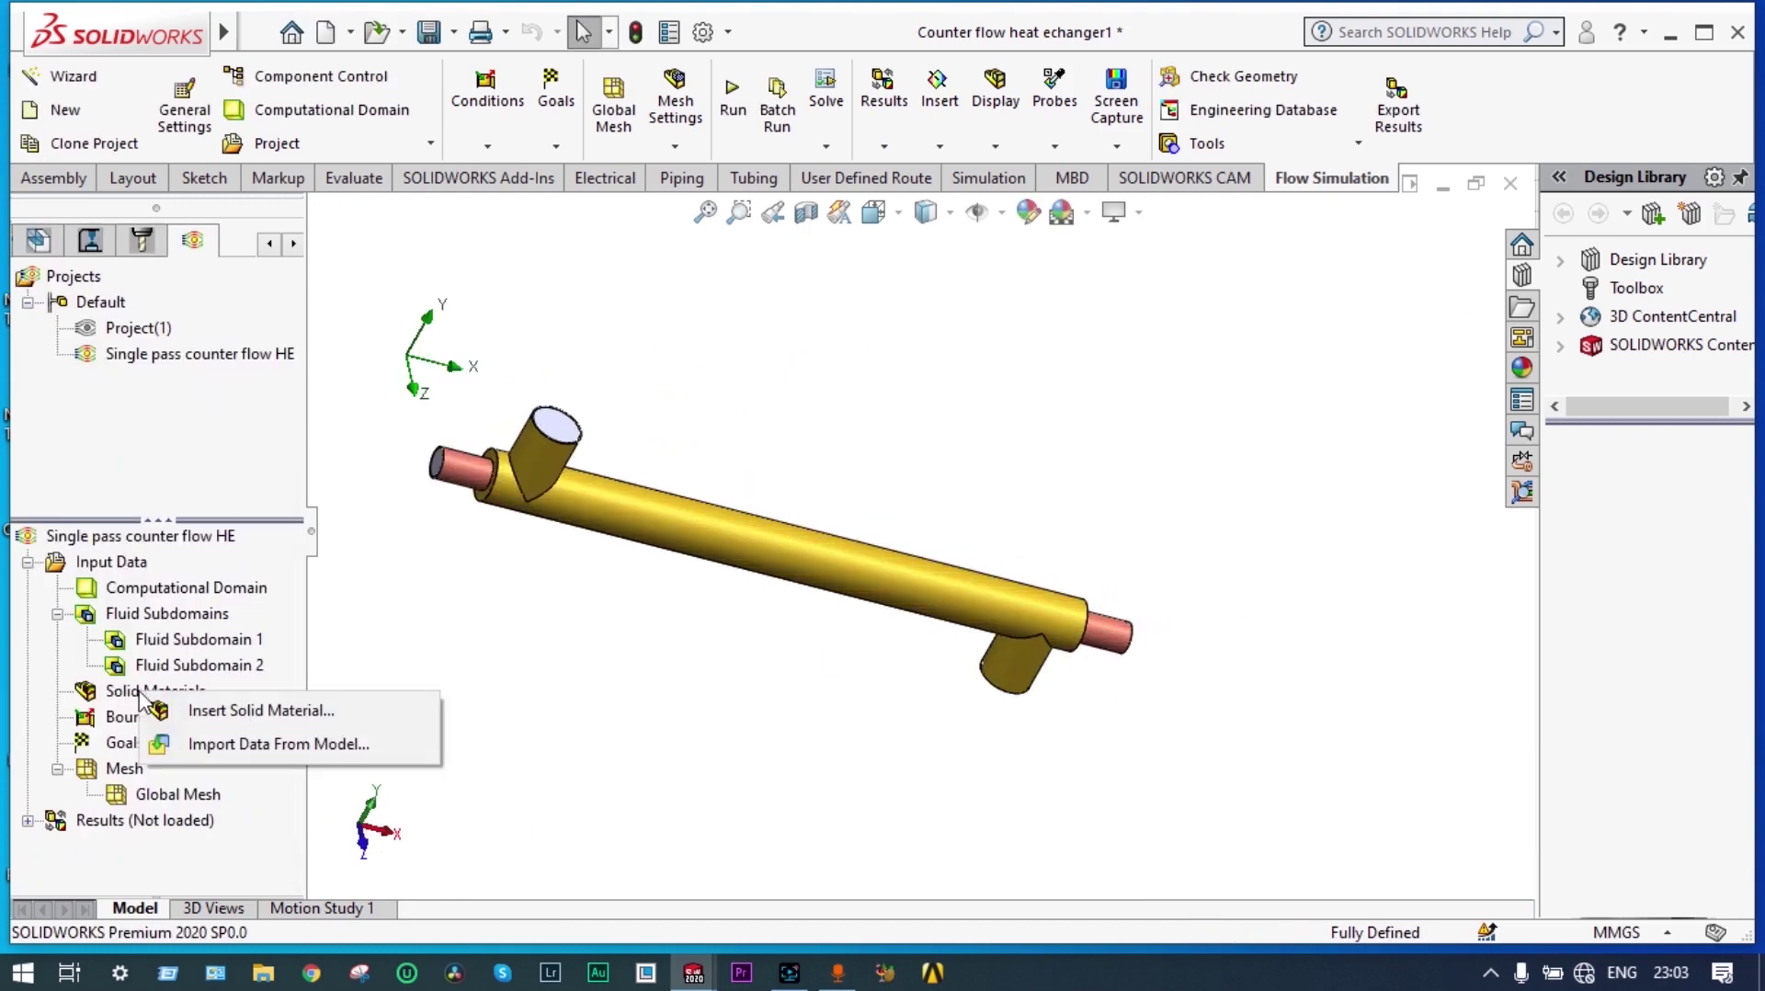
click(189, 710)
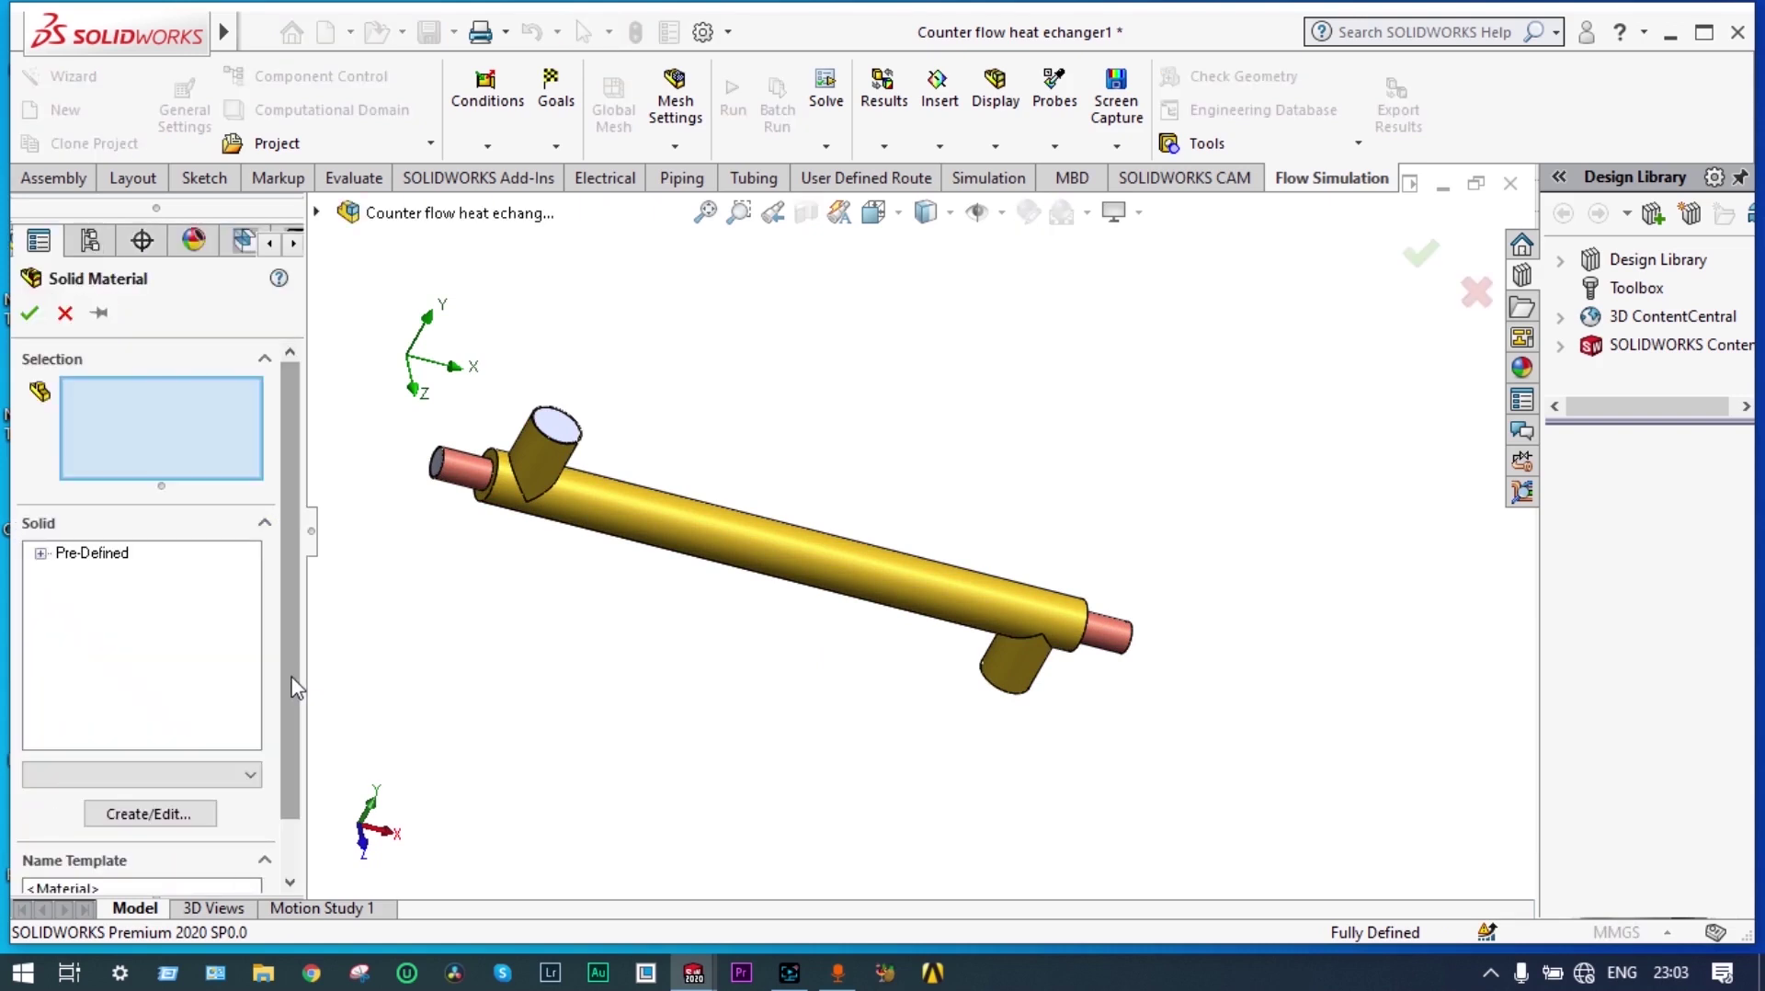
click(40, 554)
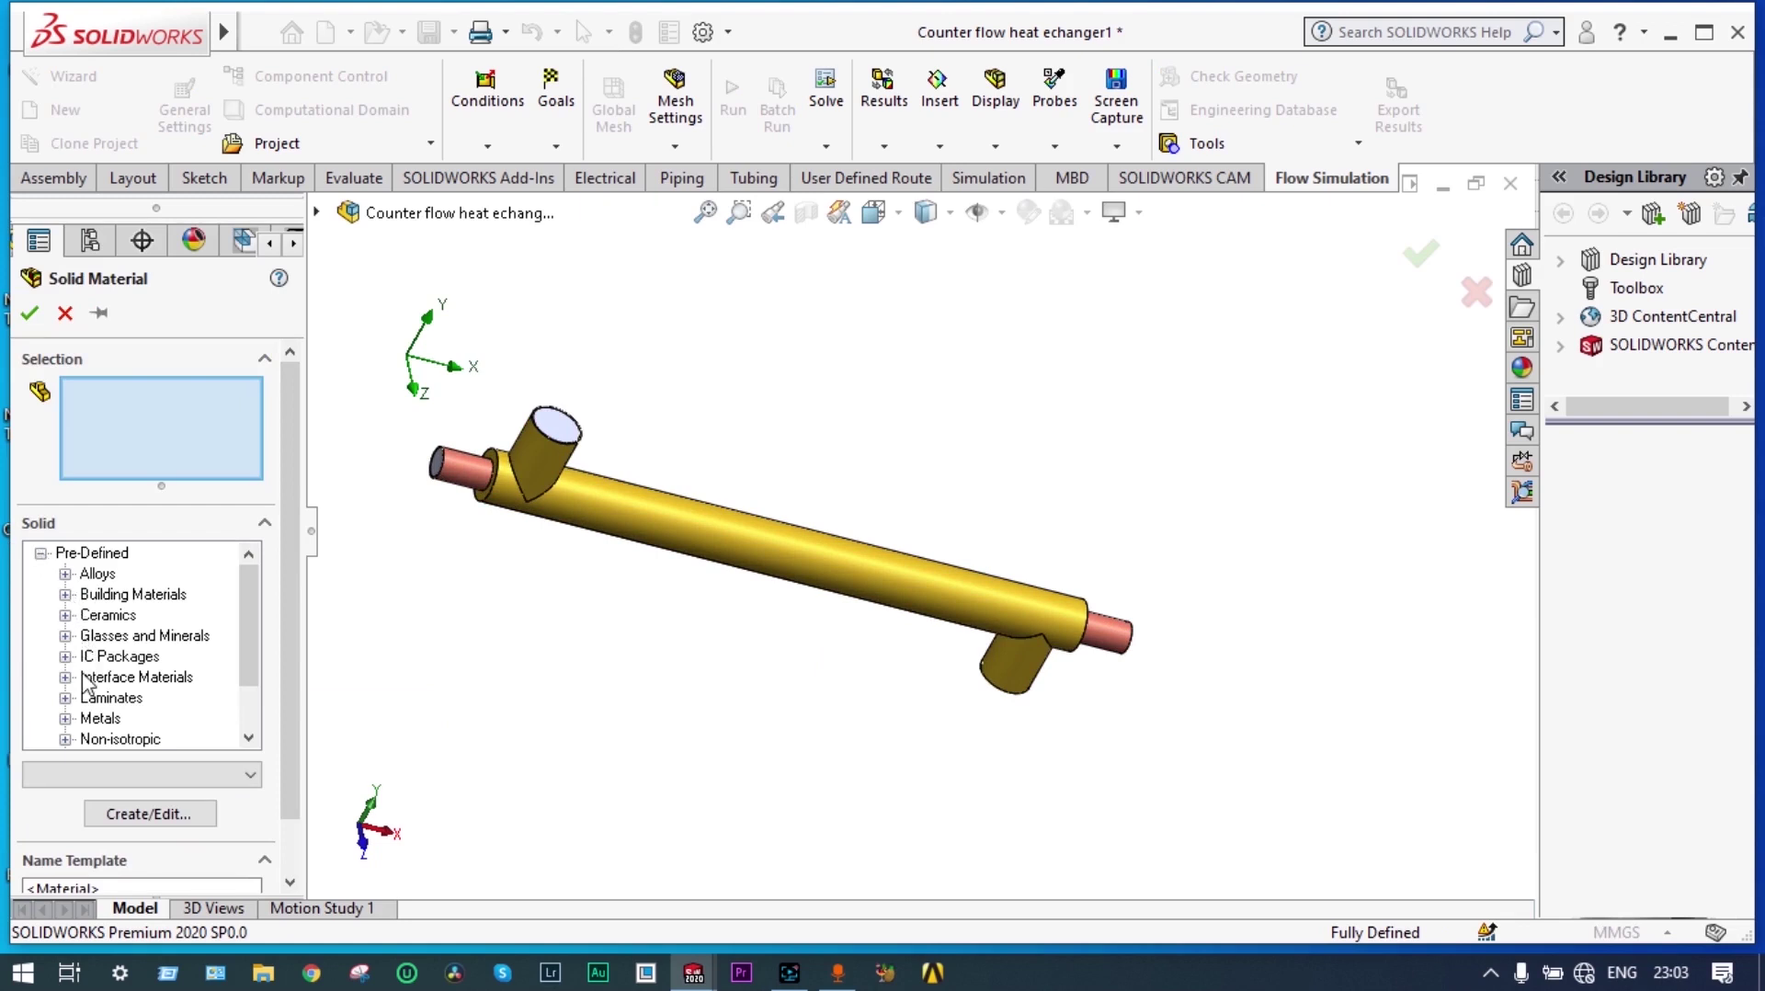
click(65, 719)
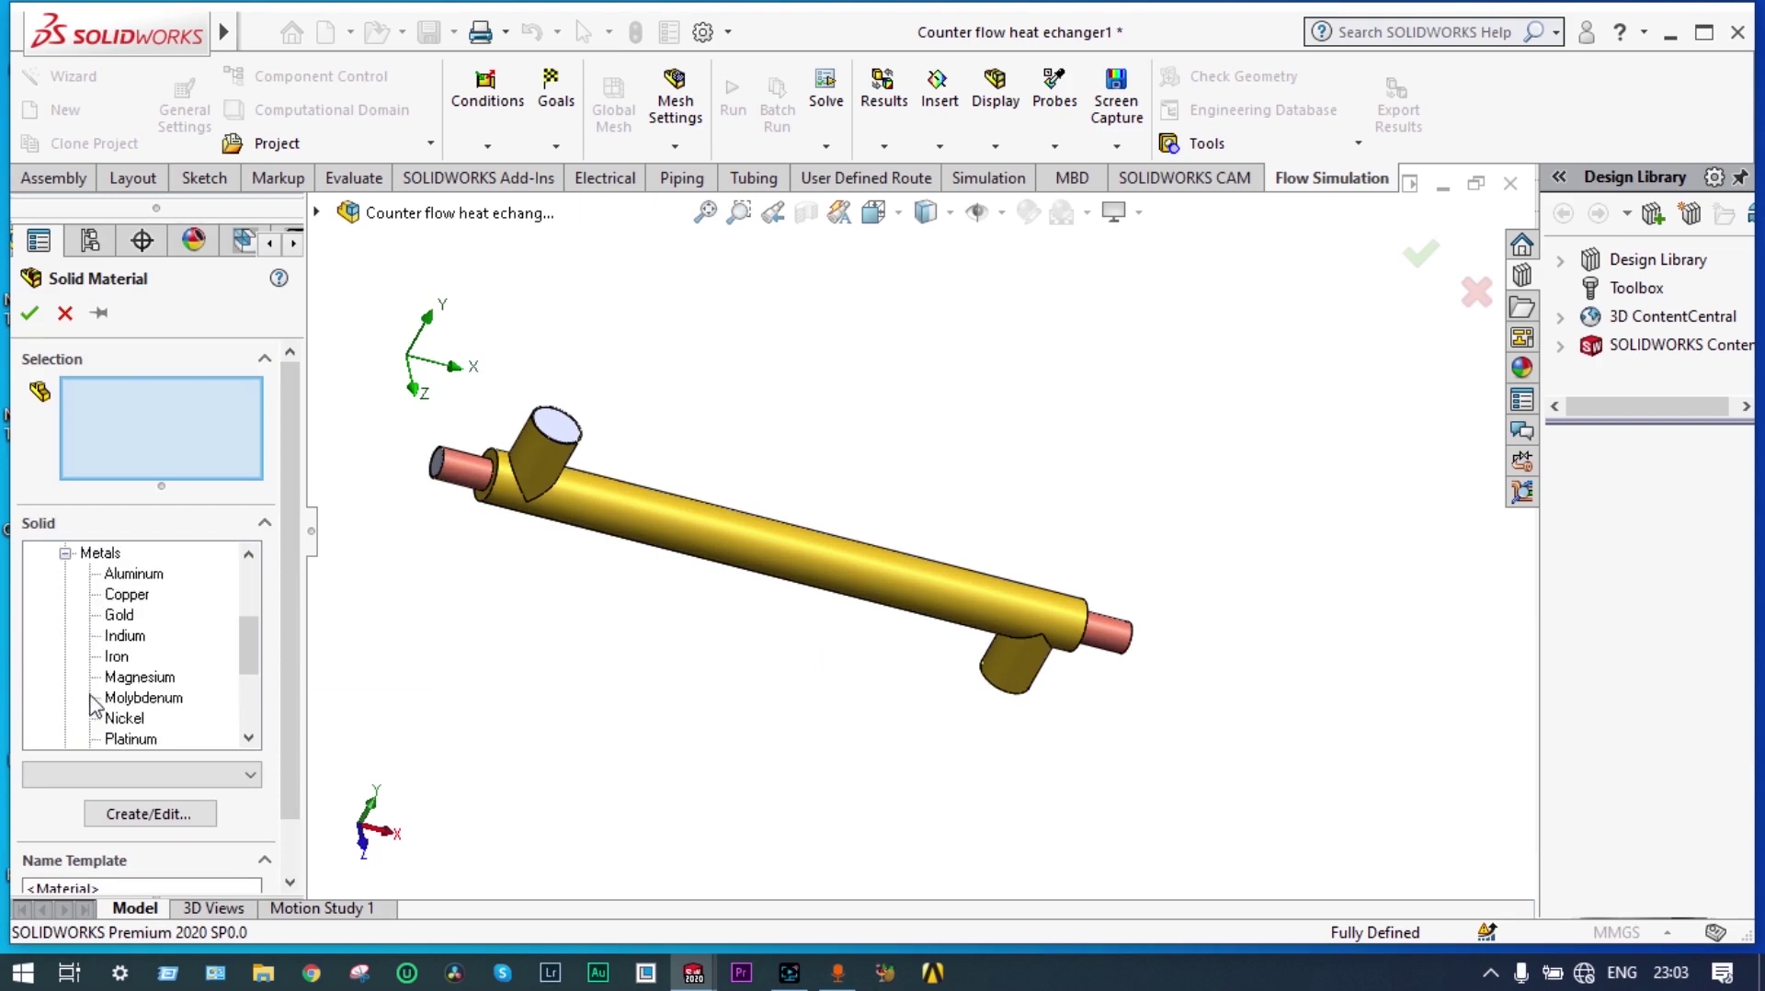
click(126, 595)
click(457, 473)
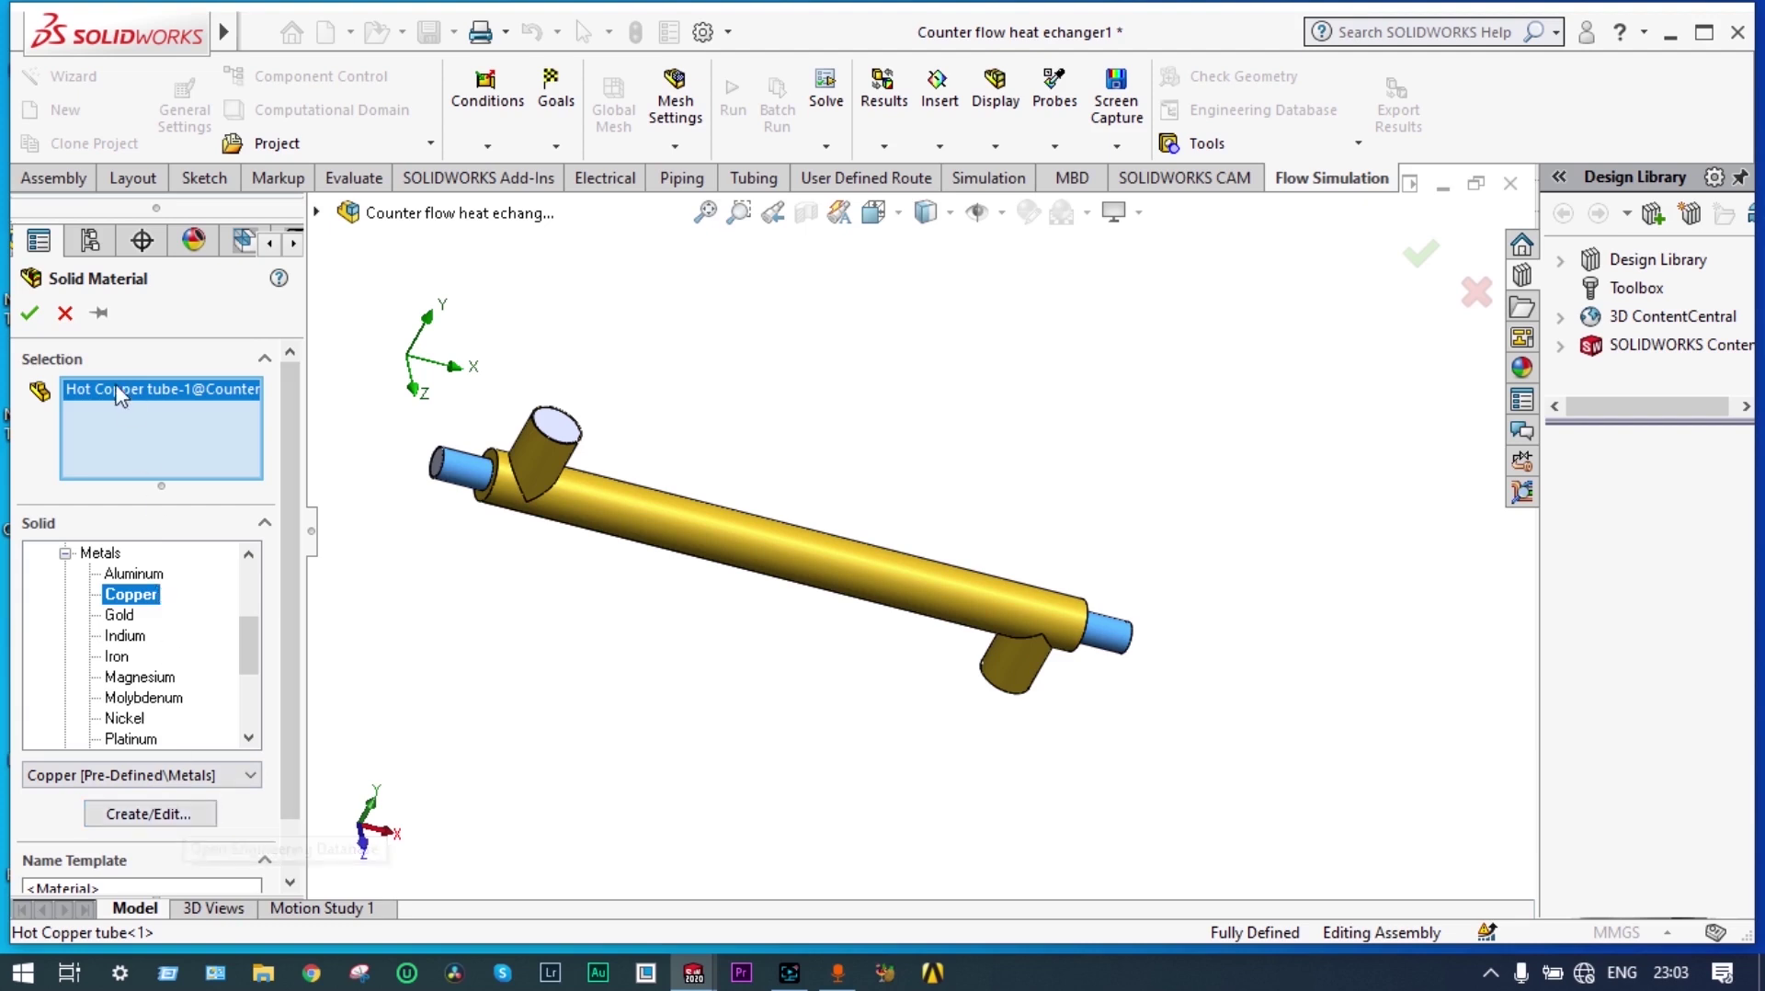
click(29, 313)
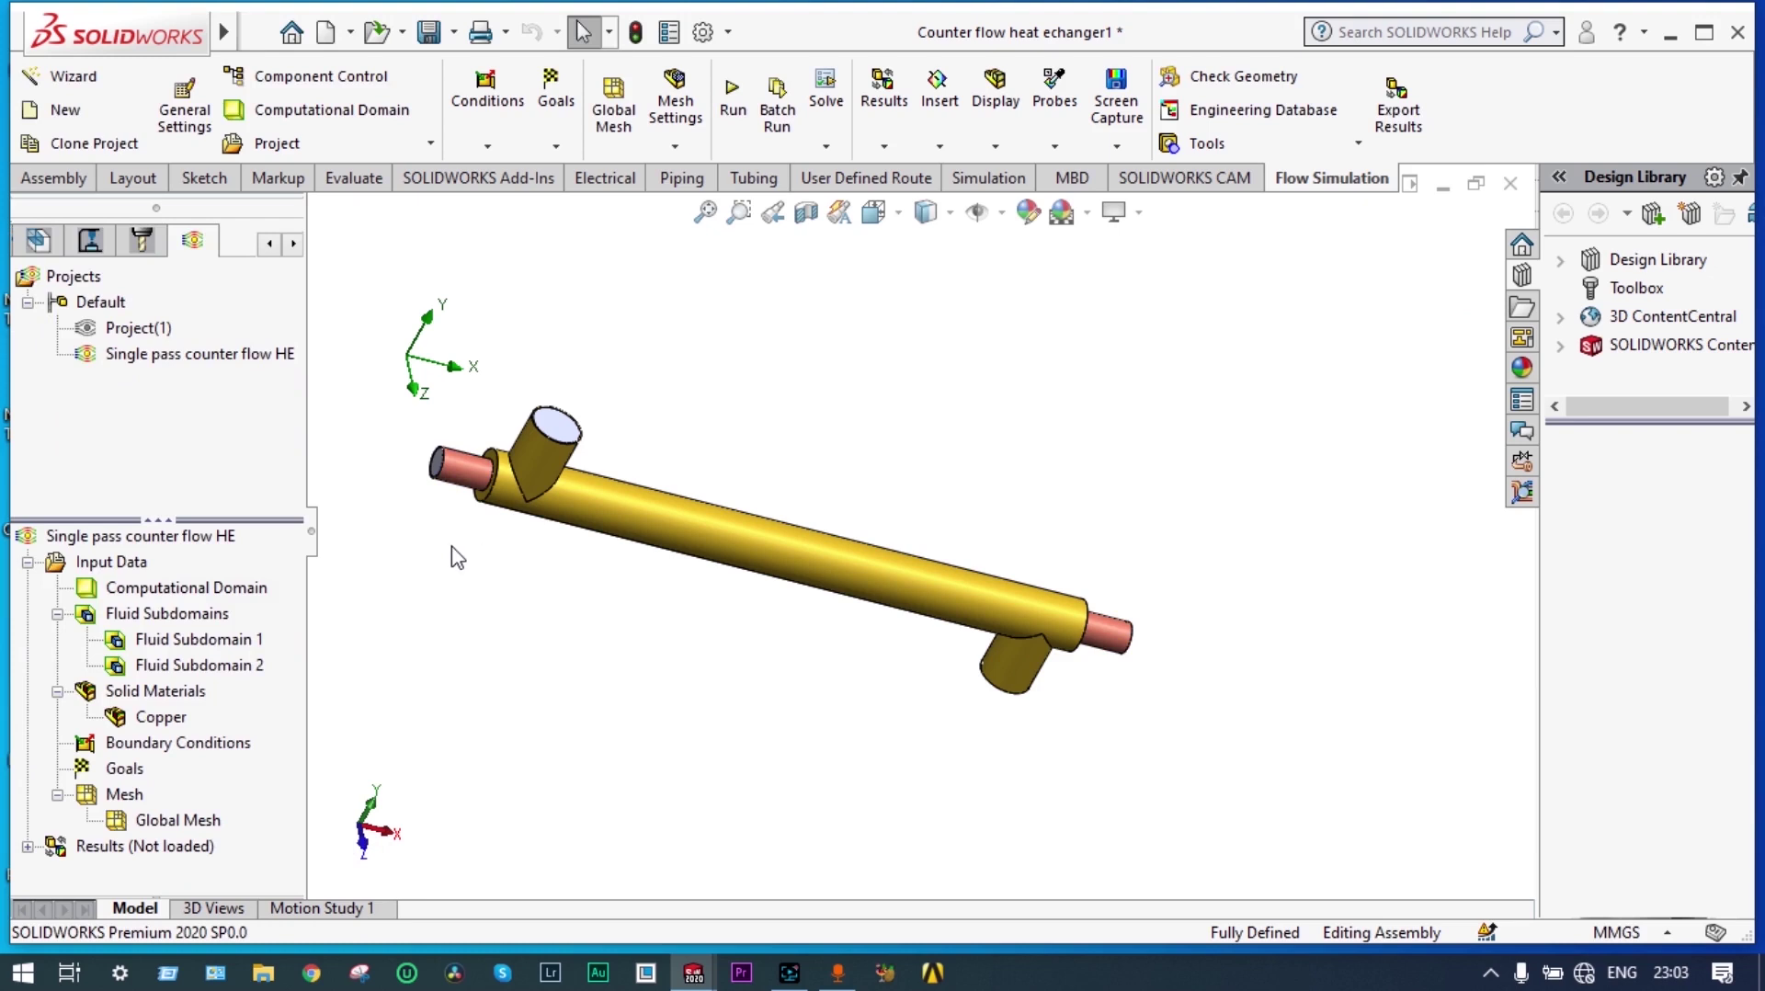
click(159, 718)
right_click(158, 719)
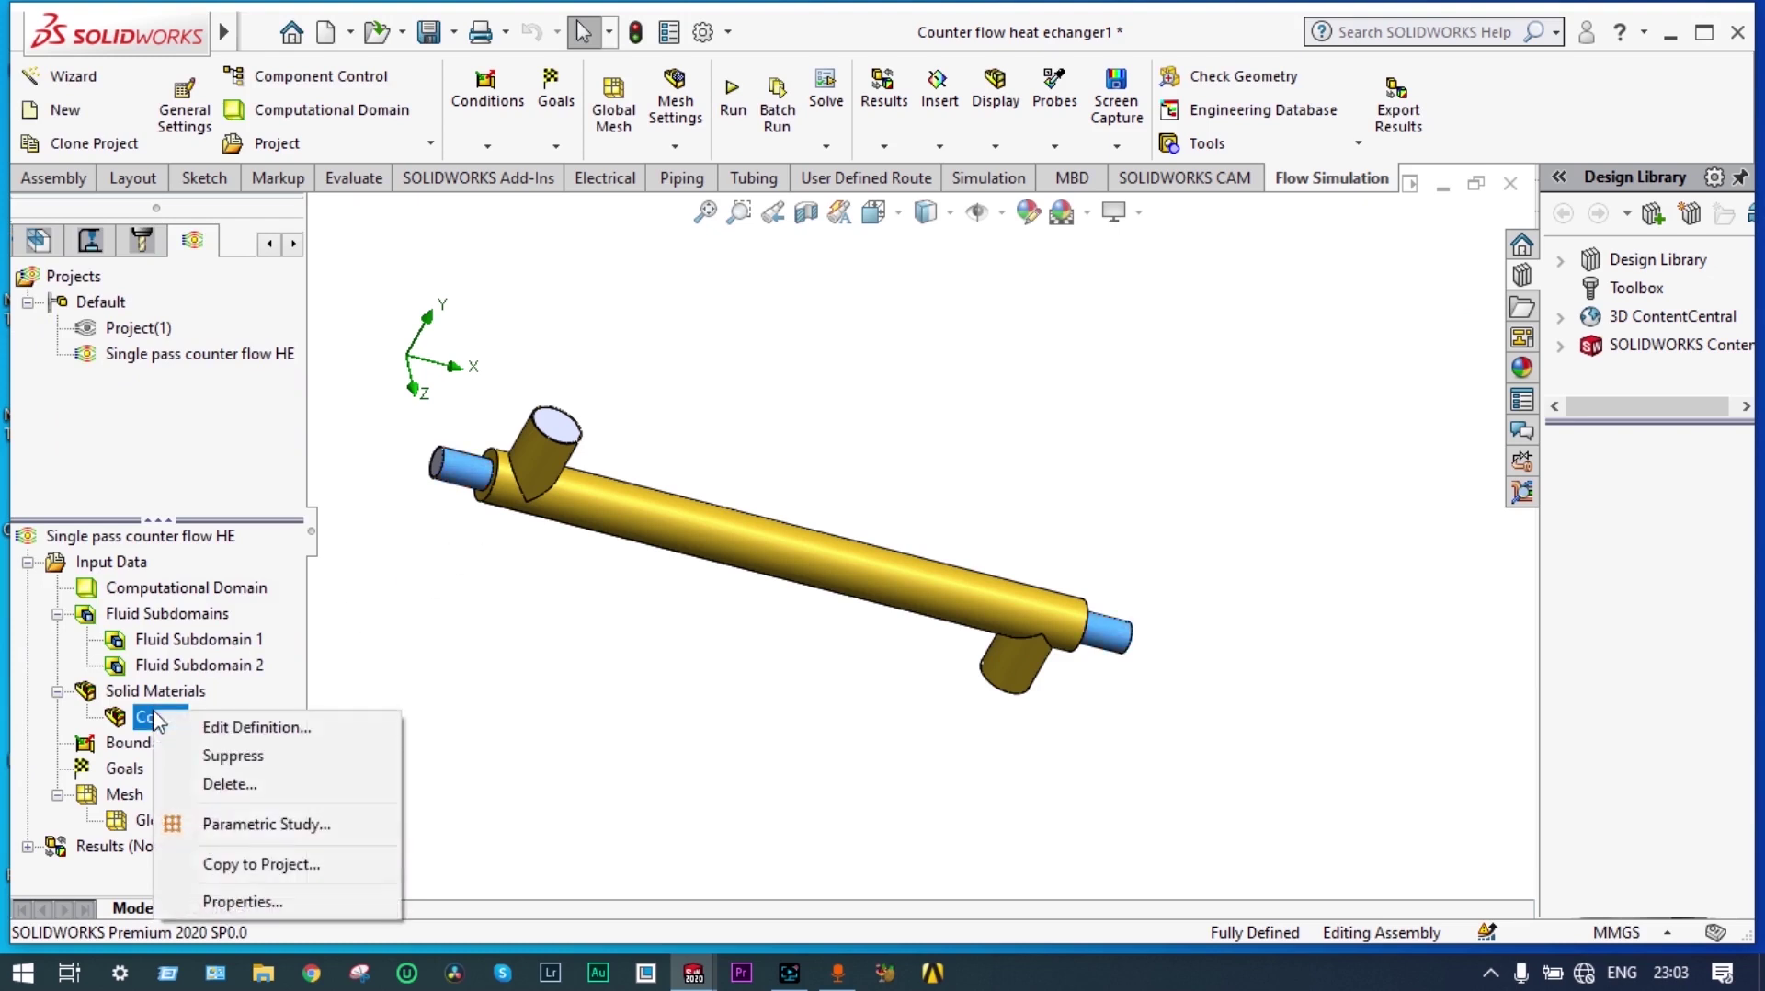
click(461, 681)
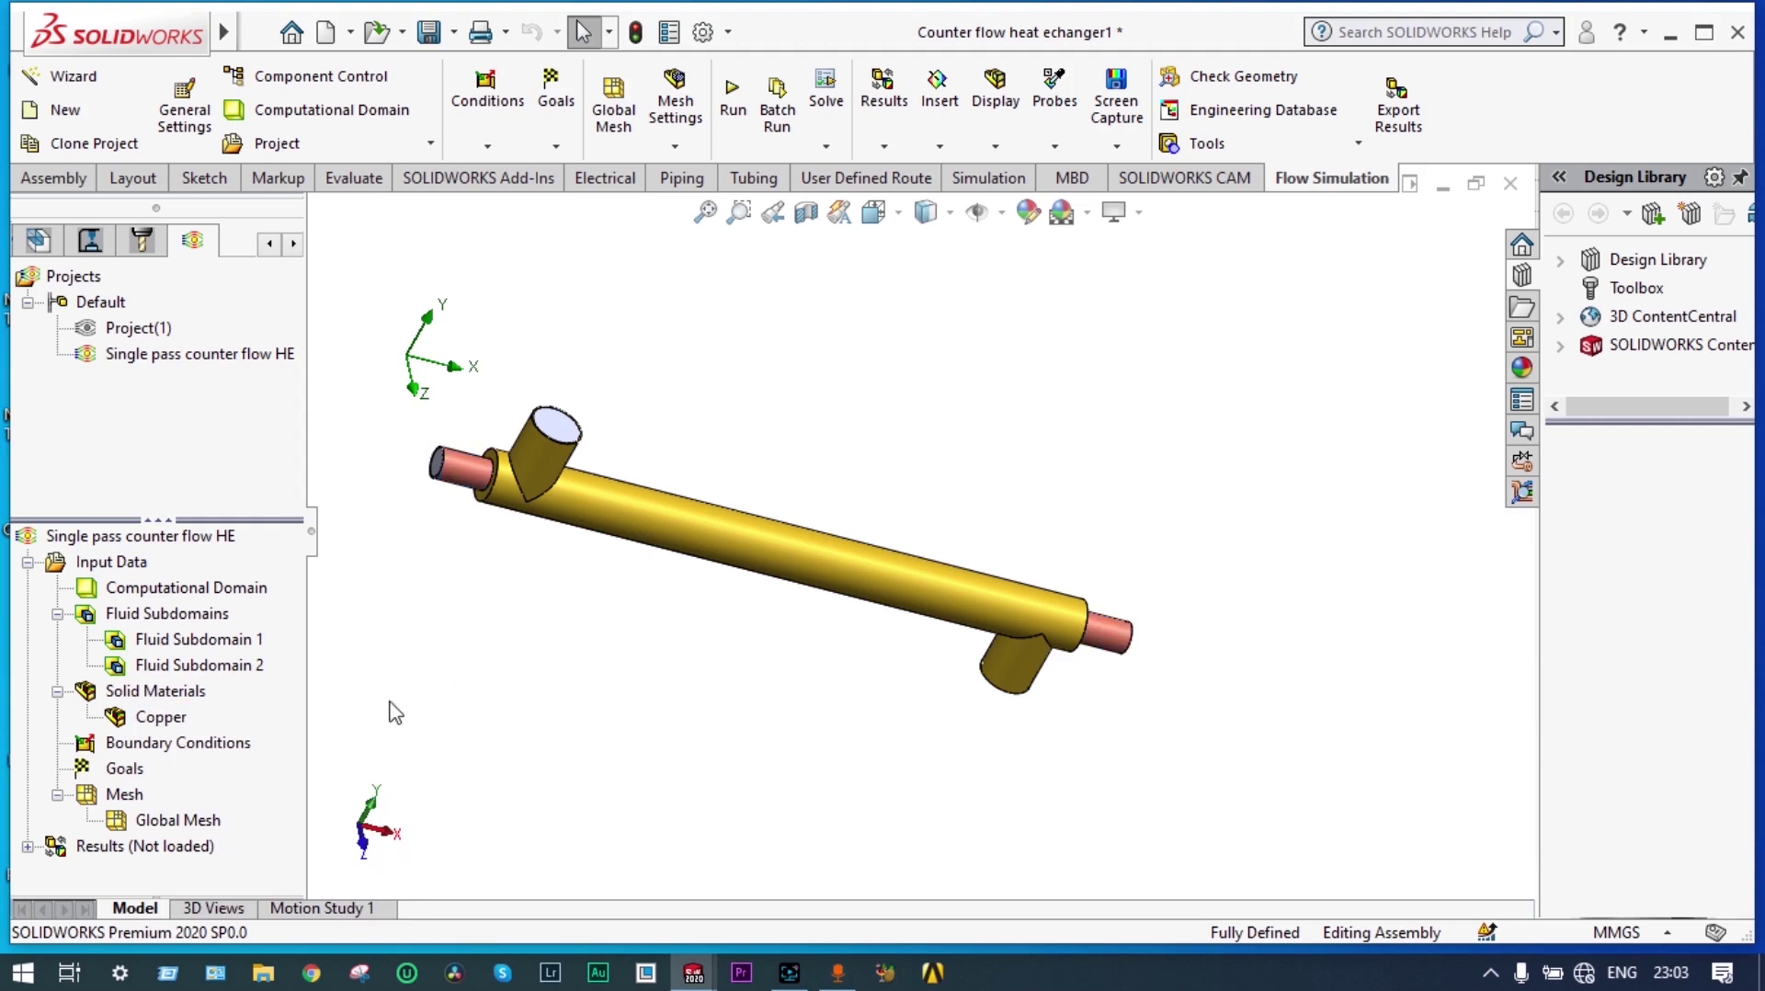
- Assign the predefined alloy Brass as the solid material of the whole outer cooling jacket component and accept it
right_click(158, 694)
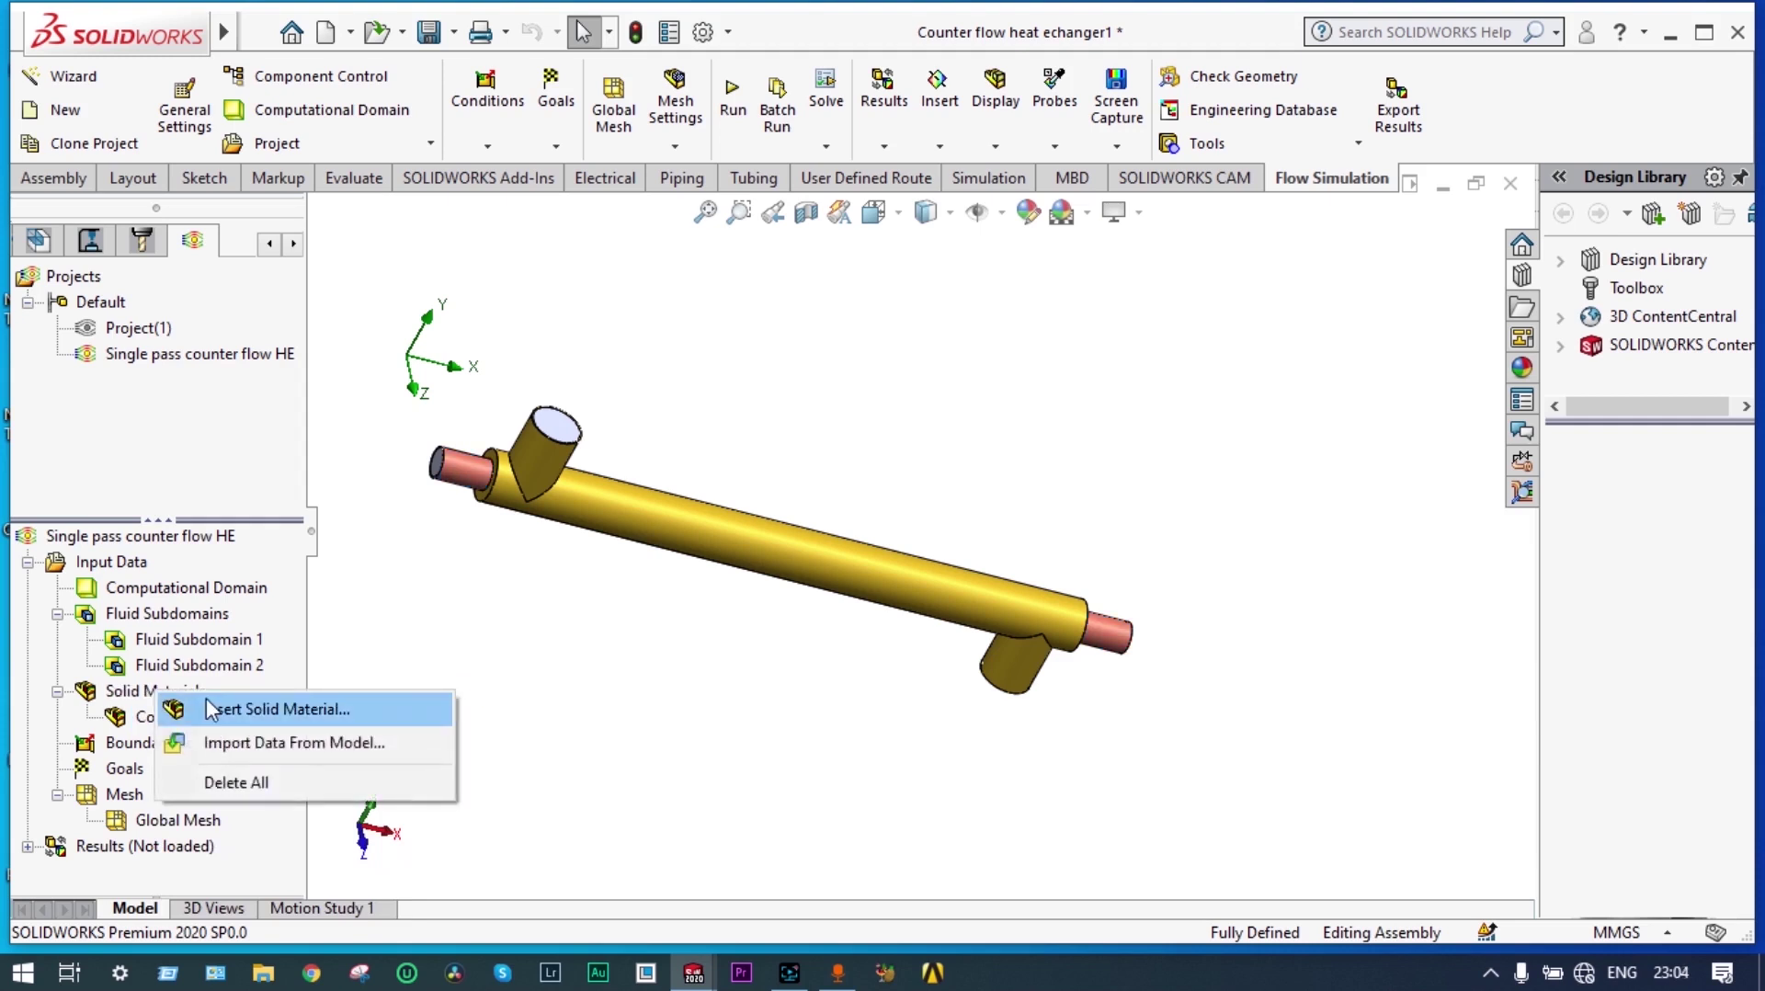
click(226, 714)
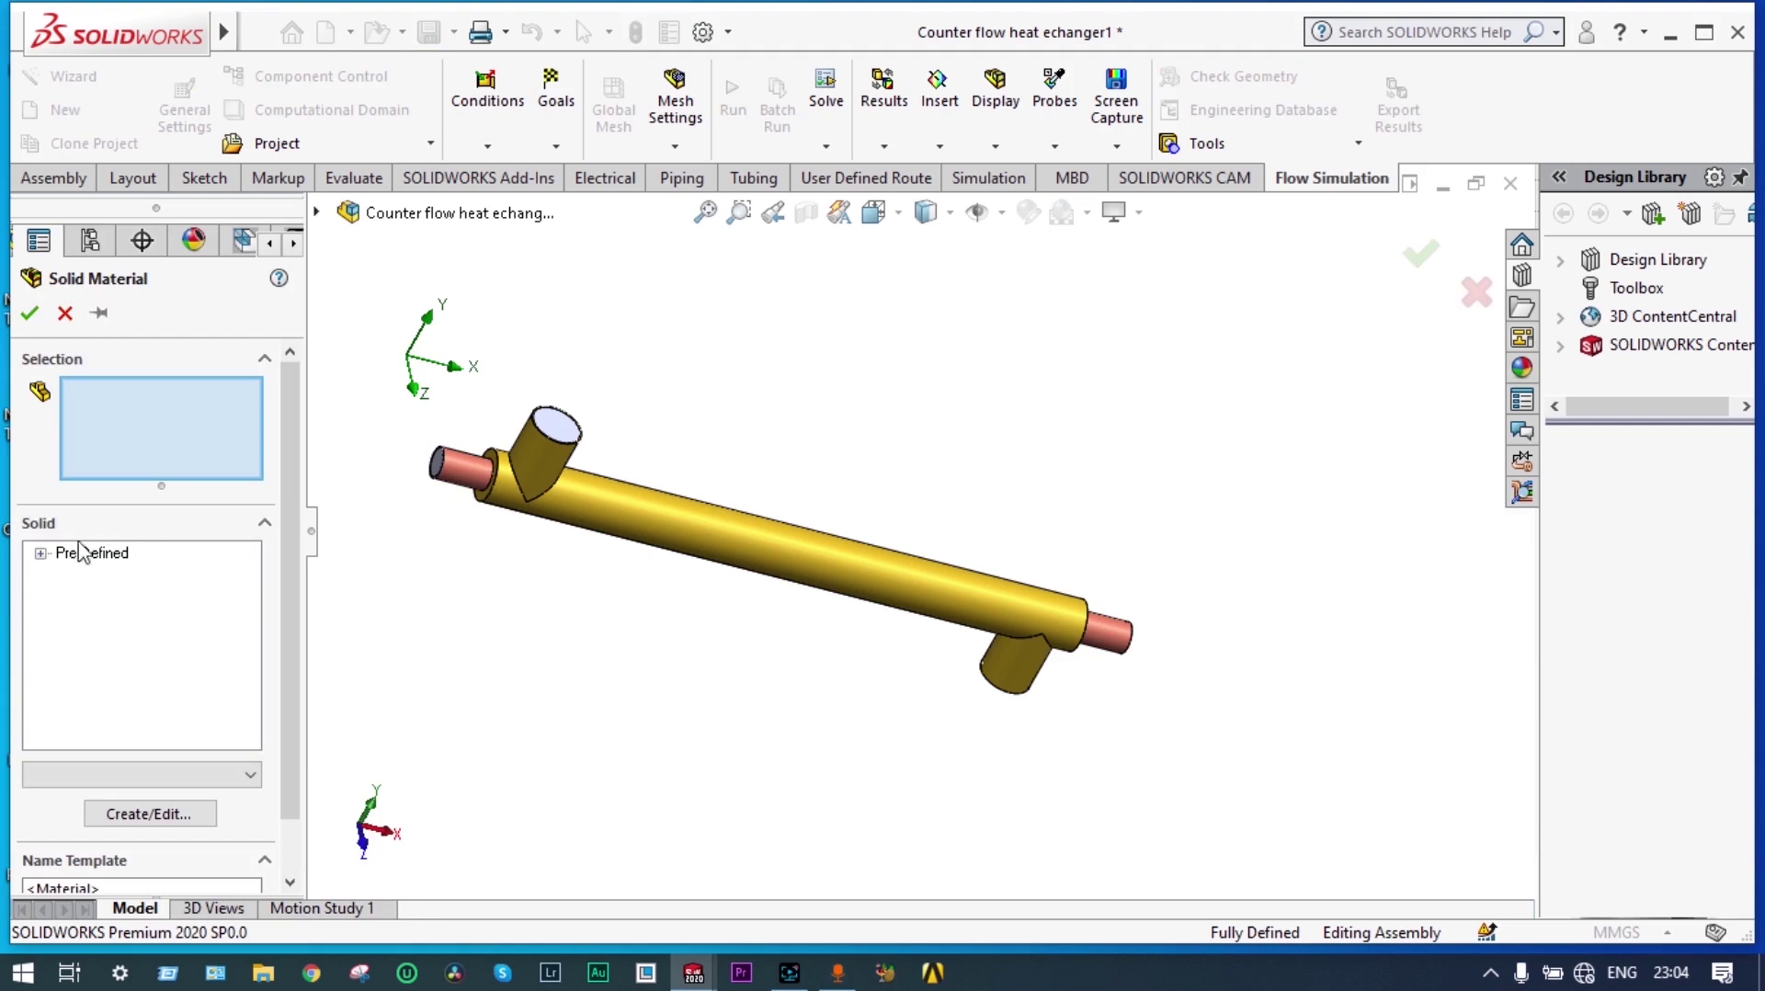
click(40, 553)
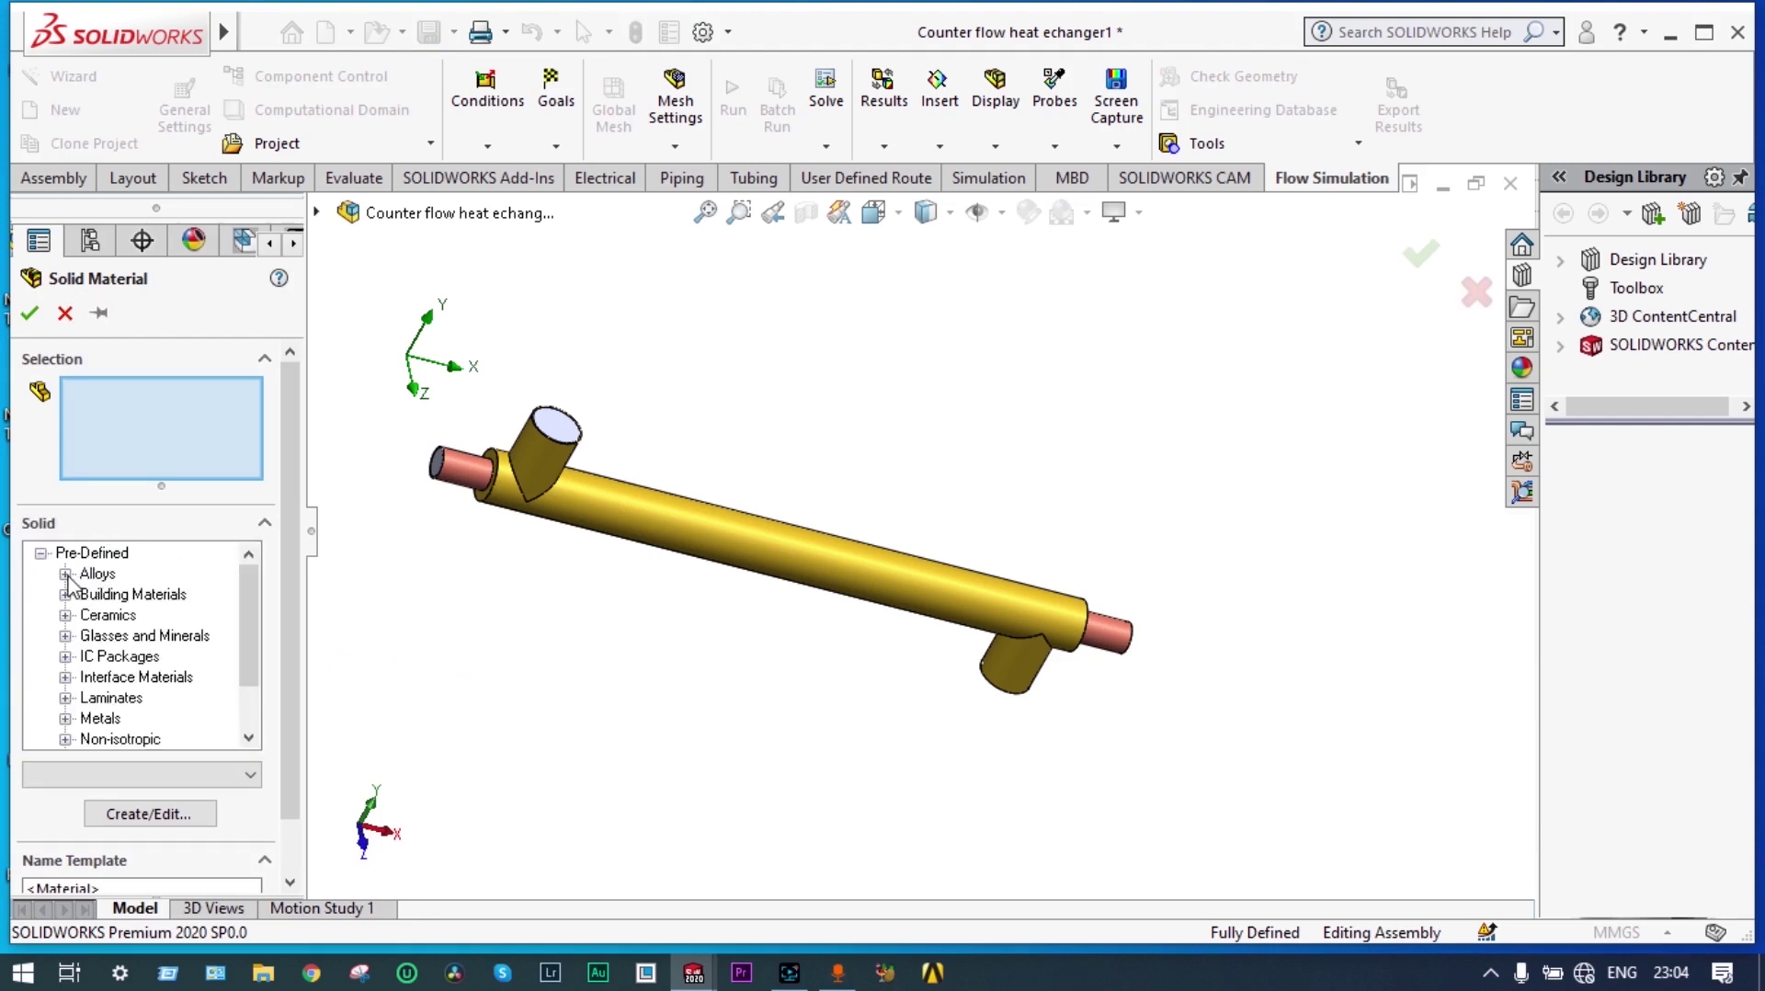
click(64, 573)
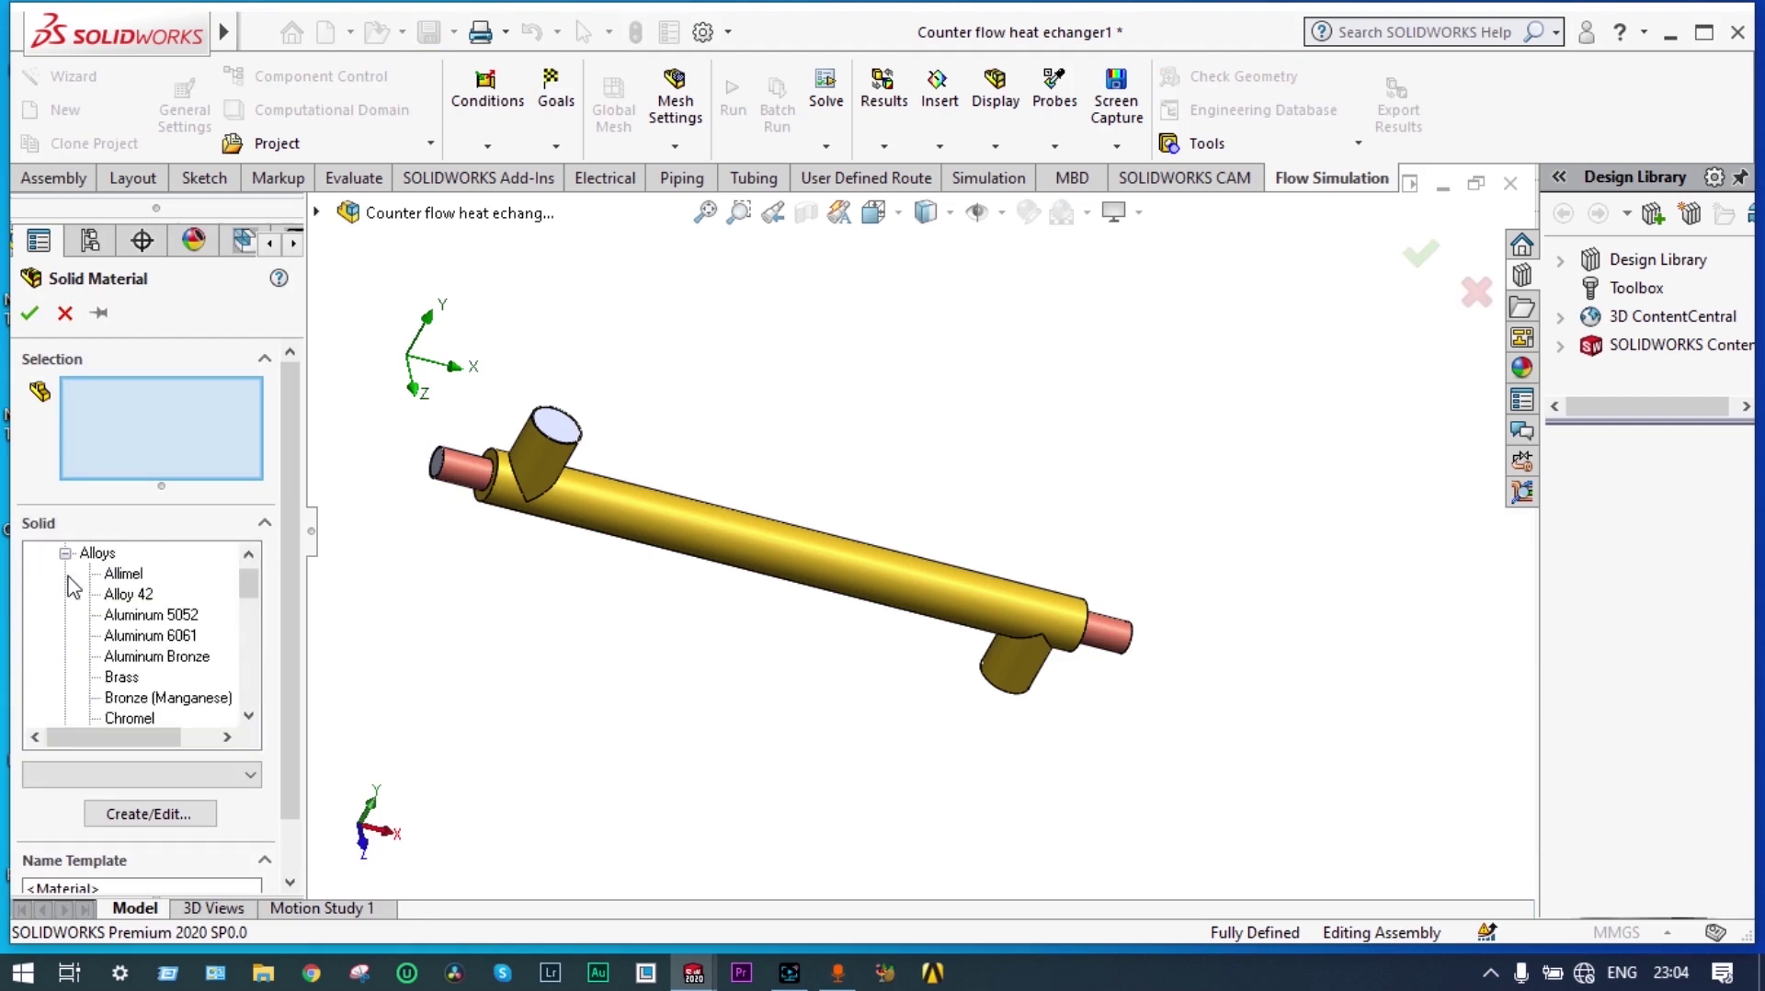
click(125, 680)
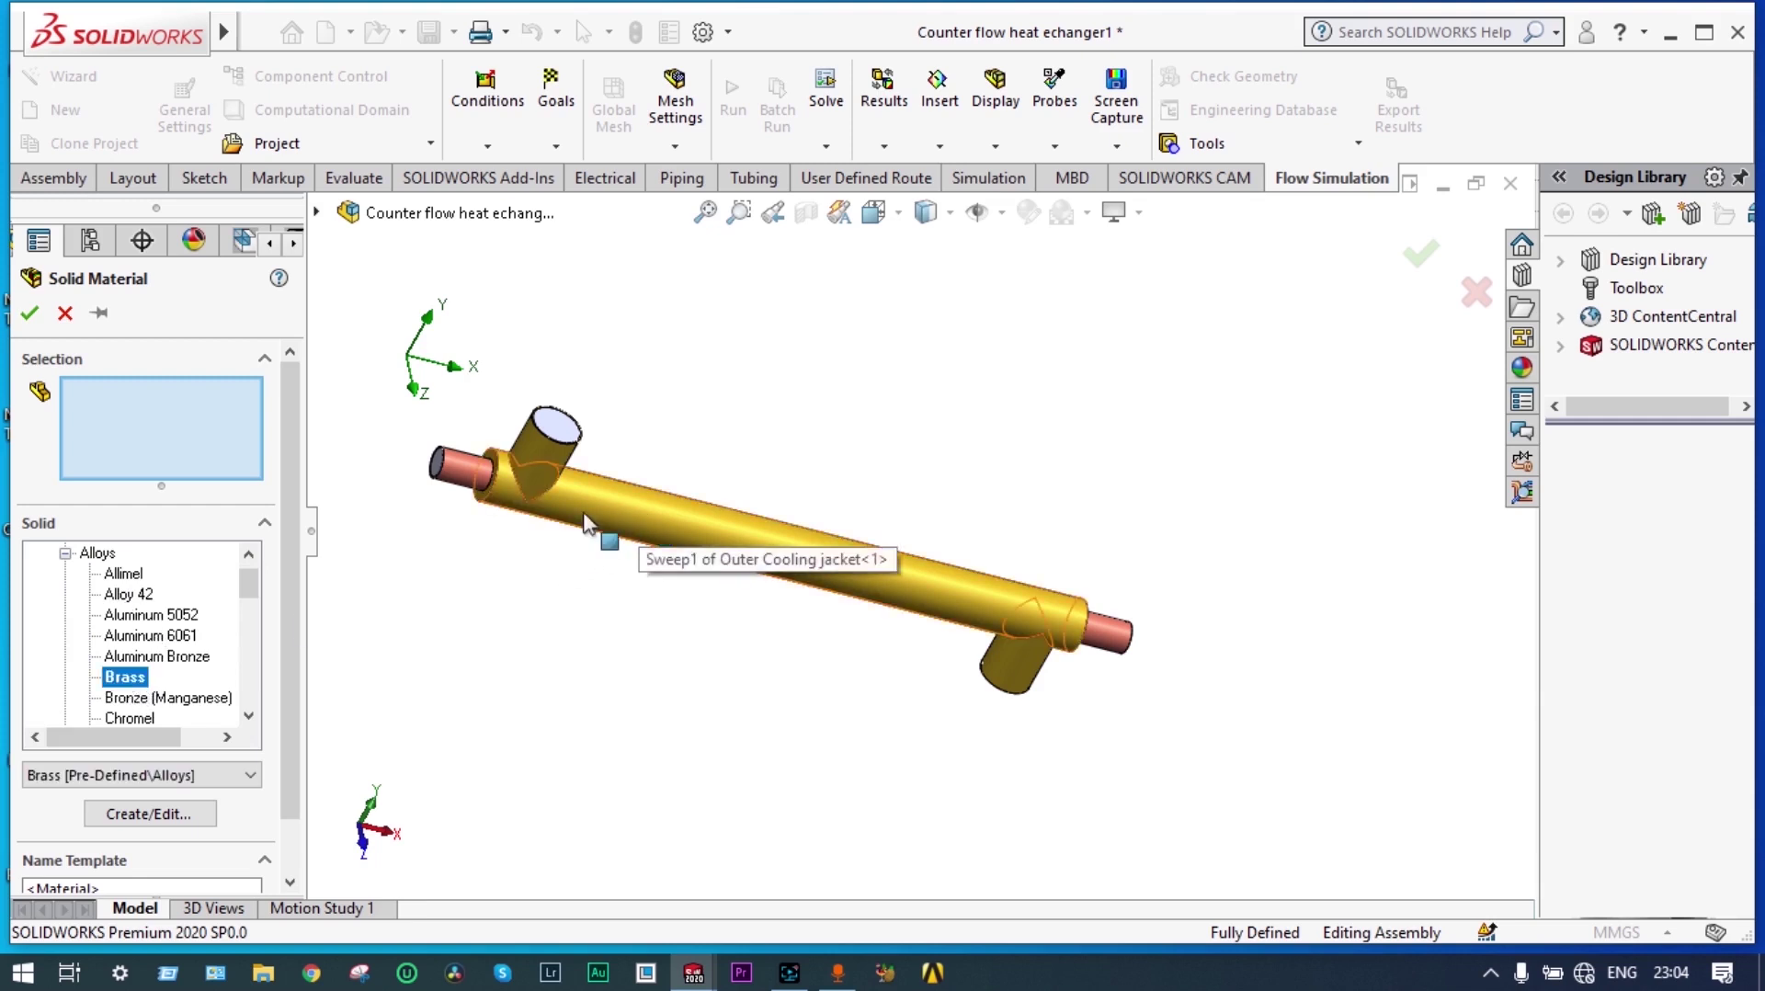
click(270, 244)
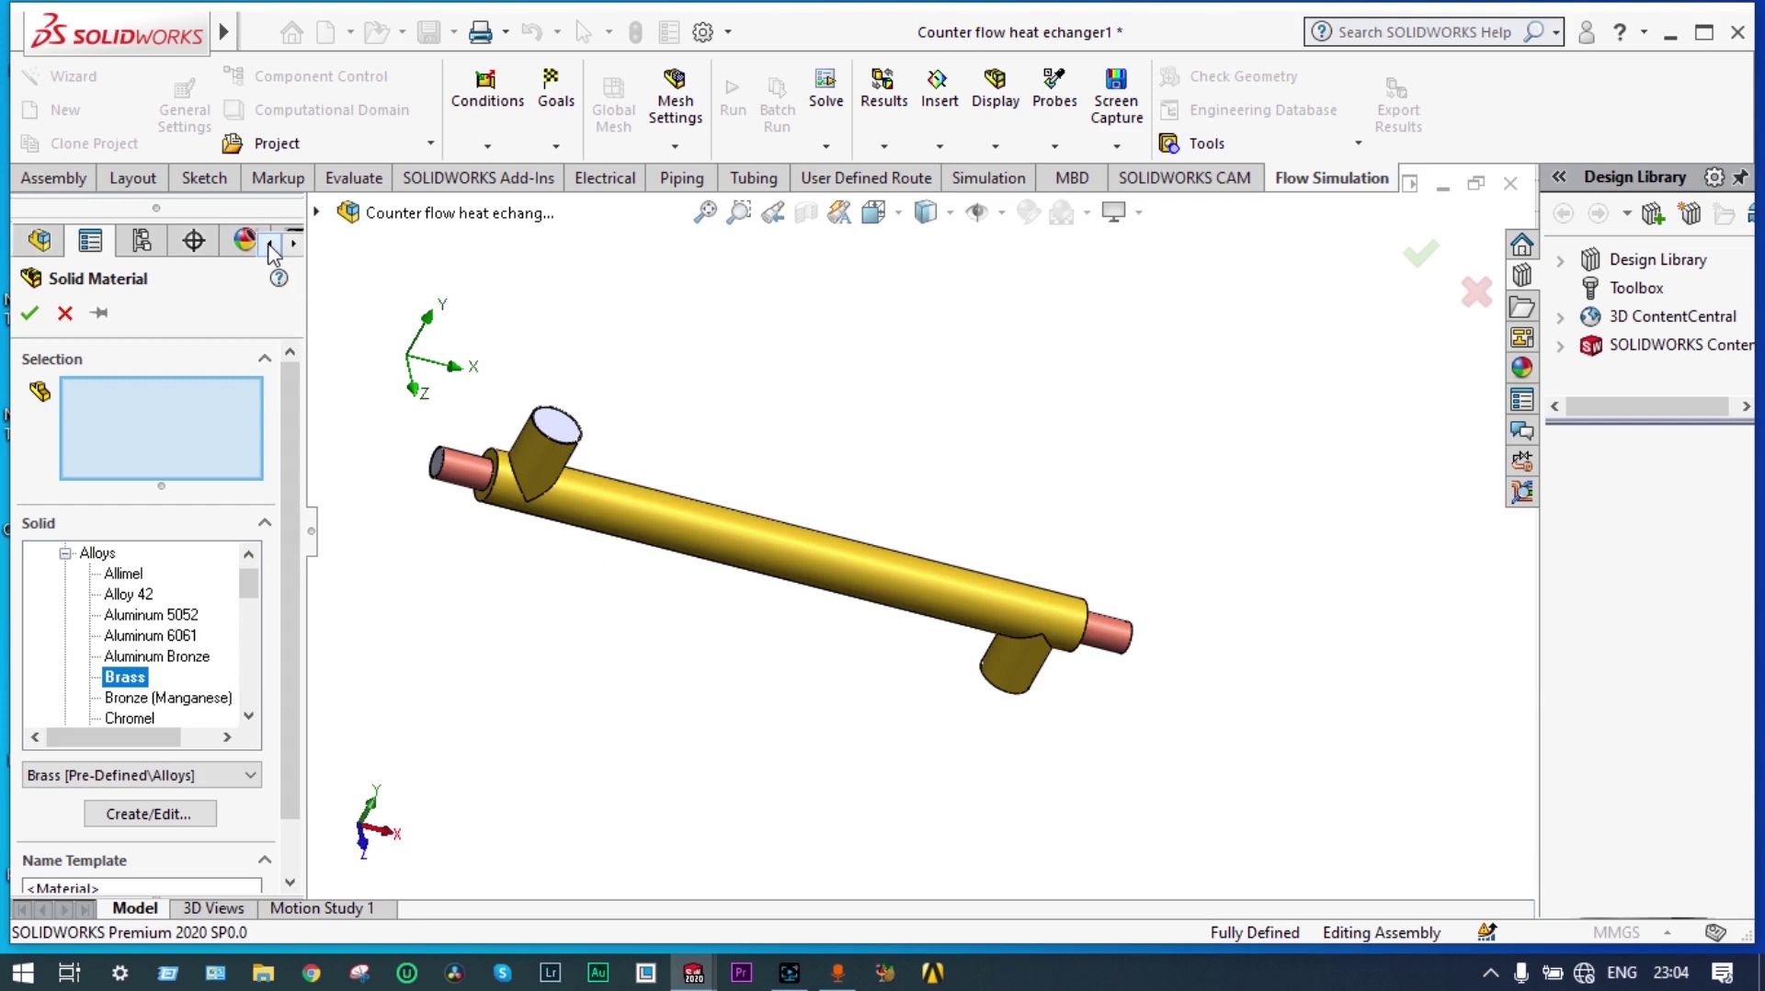
click(316, 212)
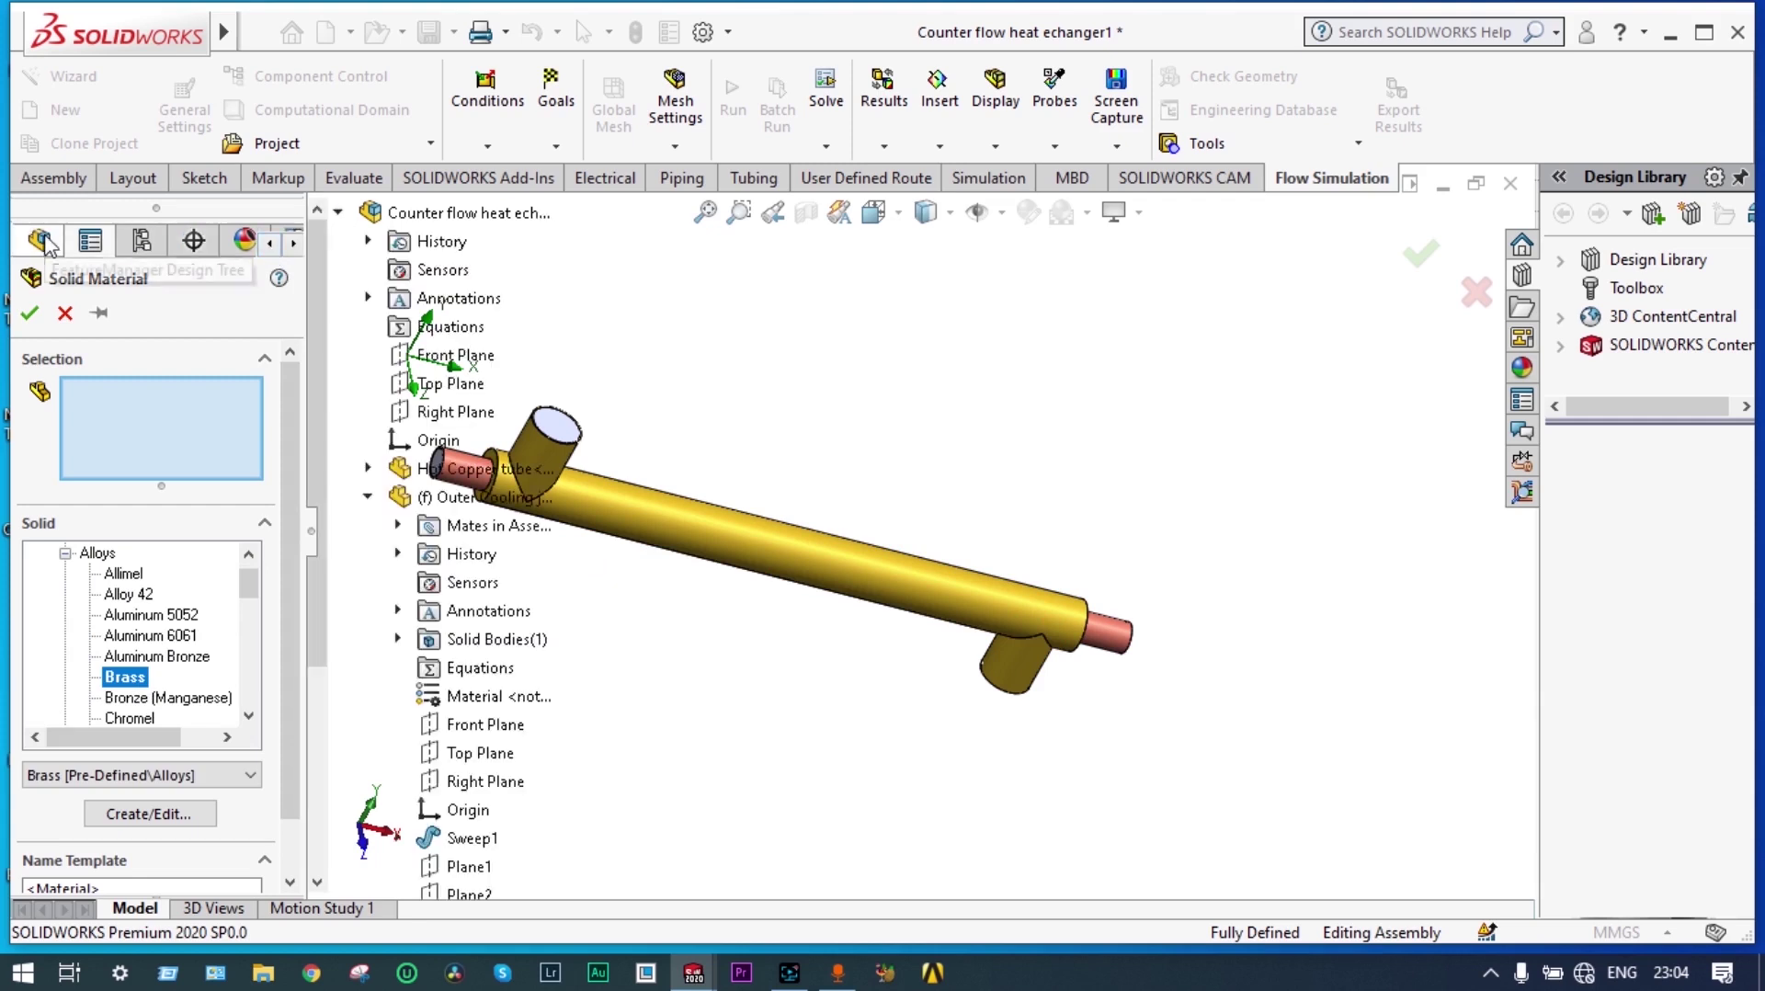
click(406, 504)
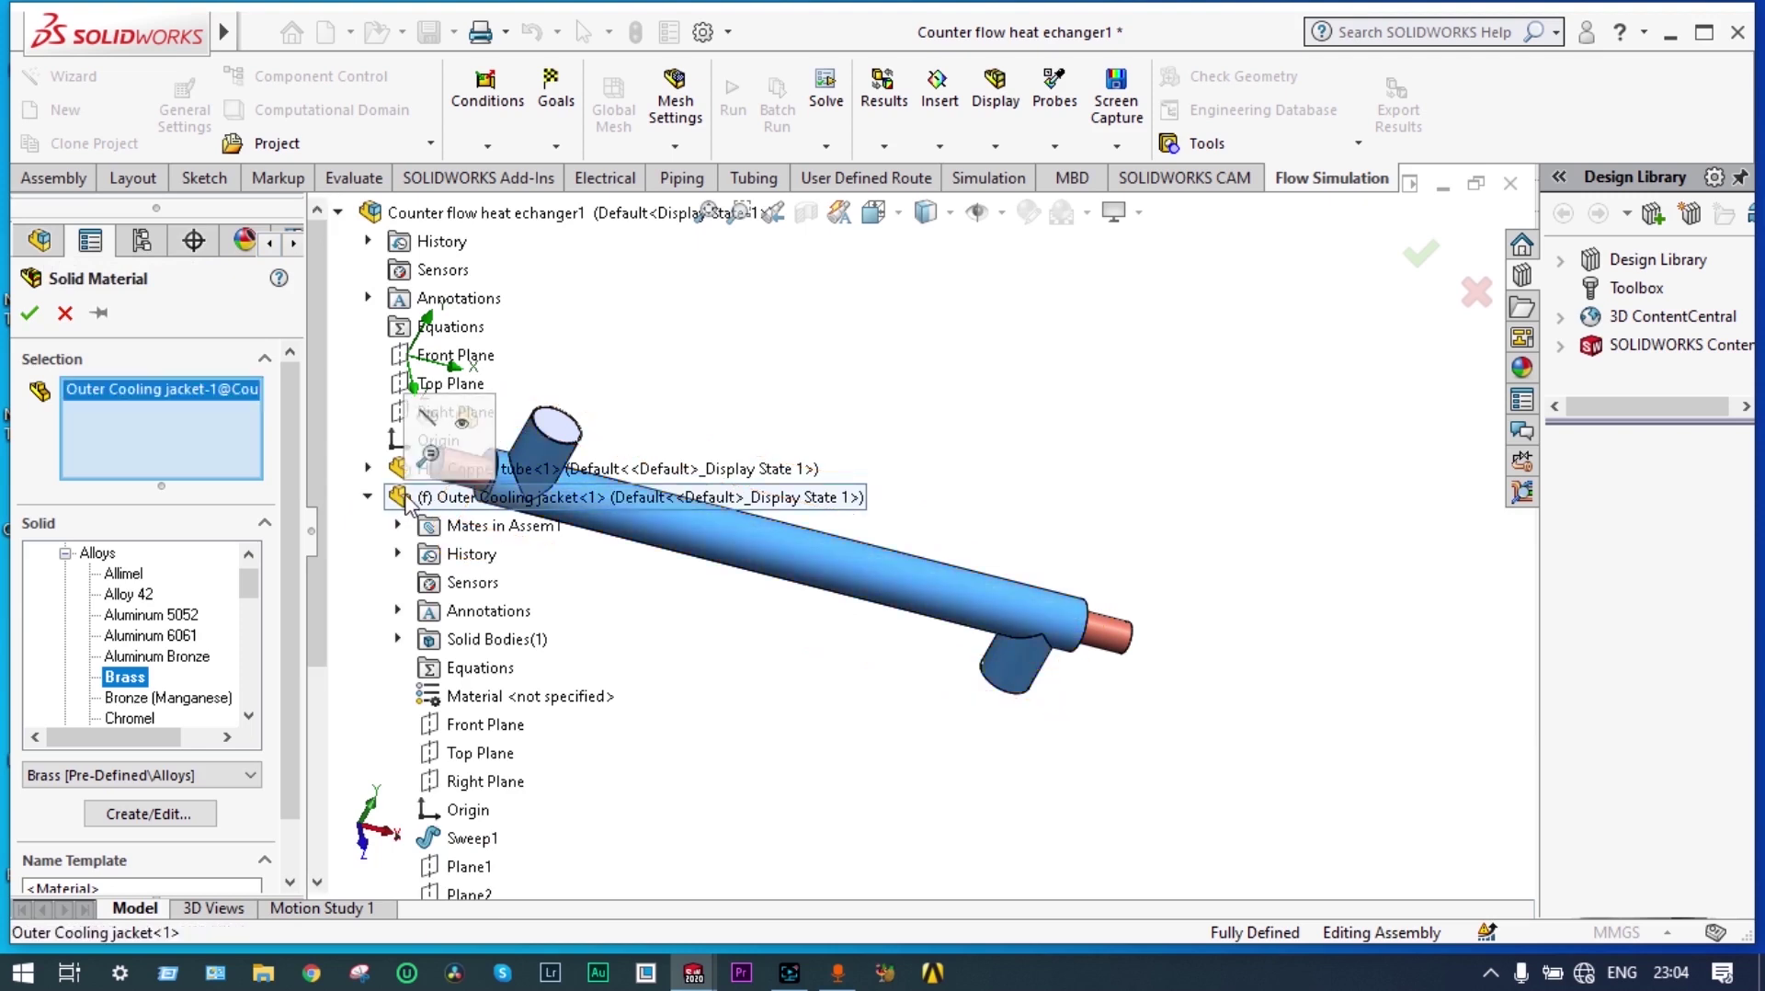
click(30, 314)
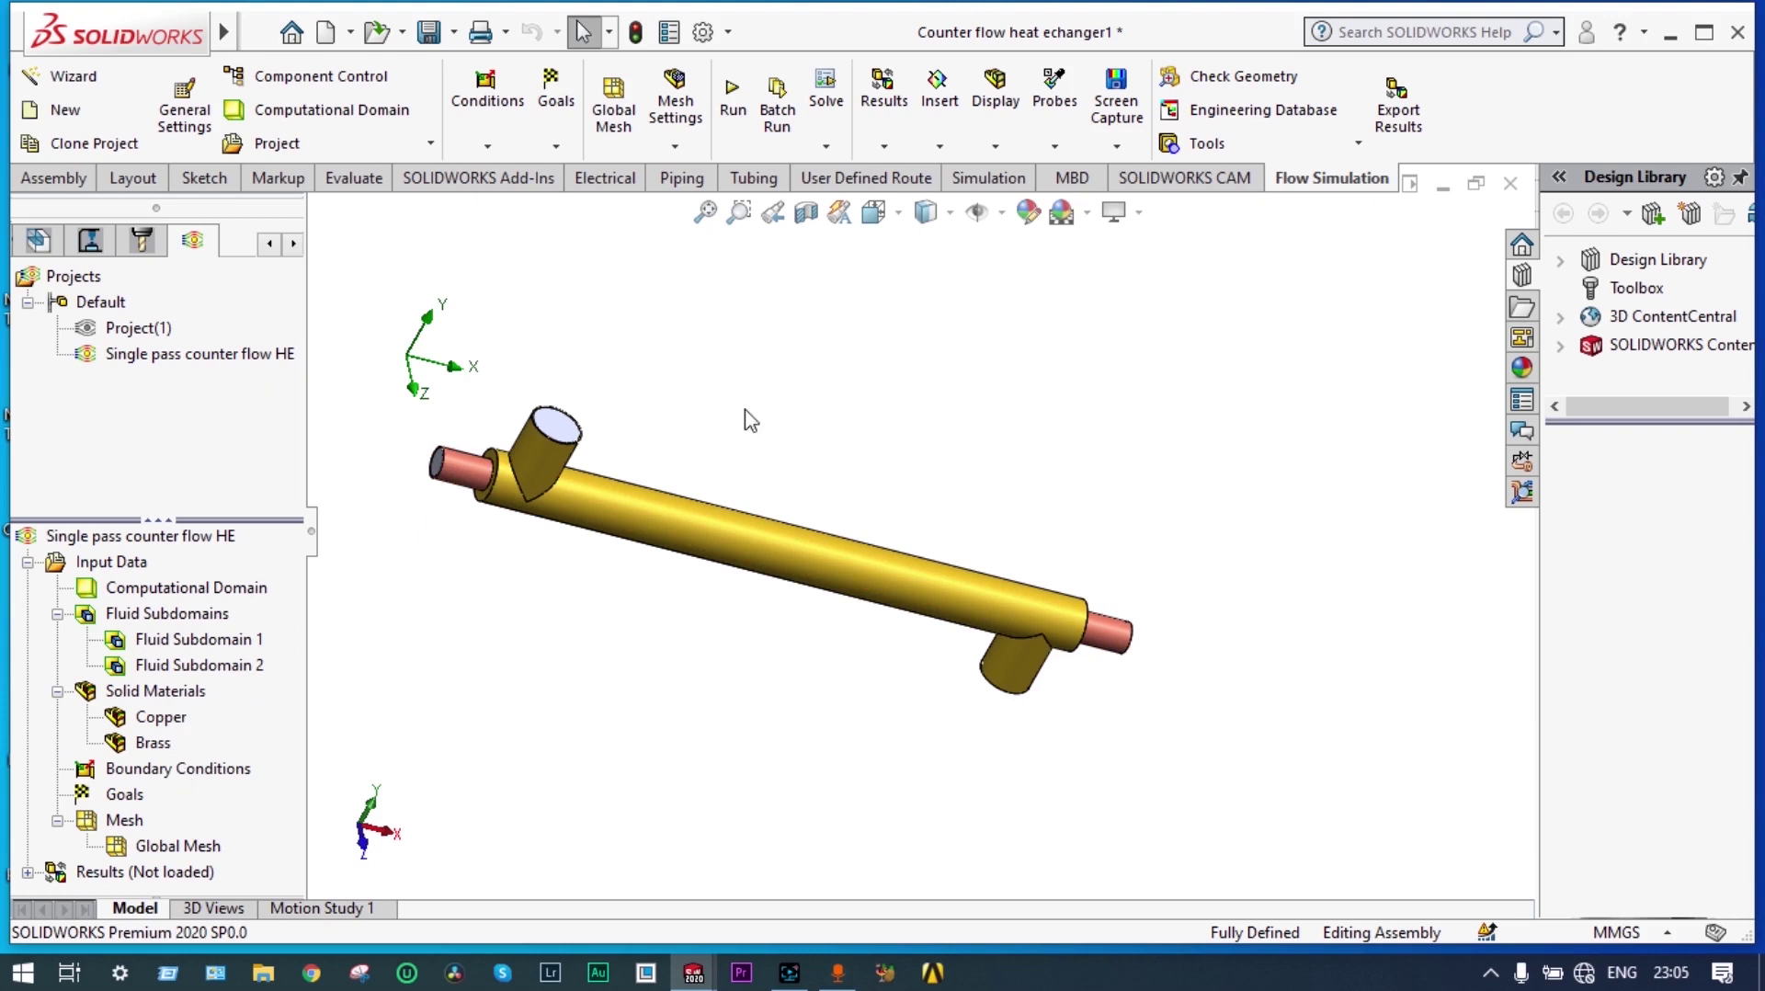
- Section the assembly along the Front Plane to expose the inside of the tube and jacket
click(805, 215)
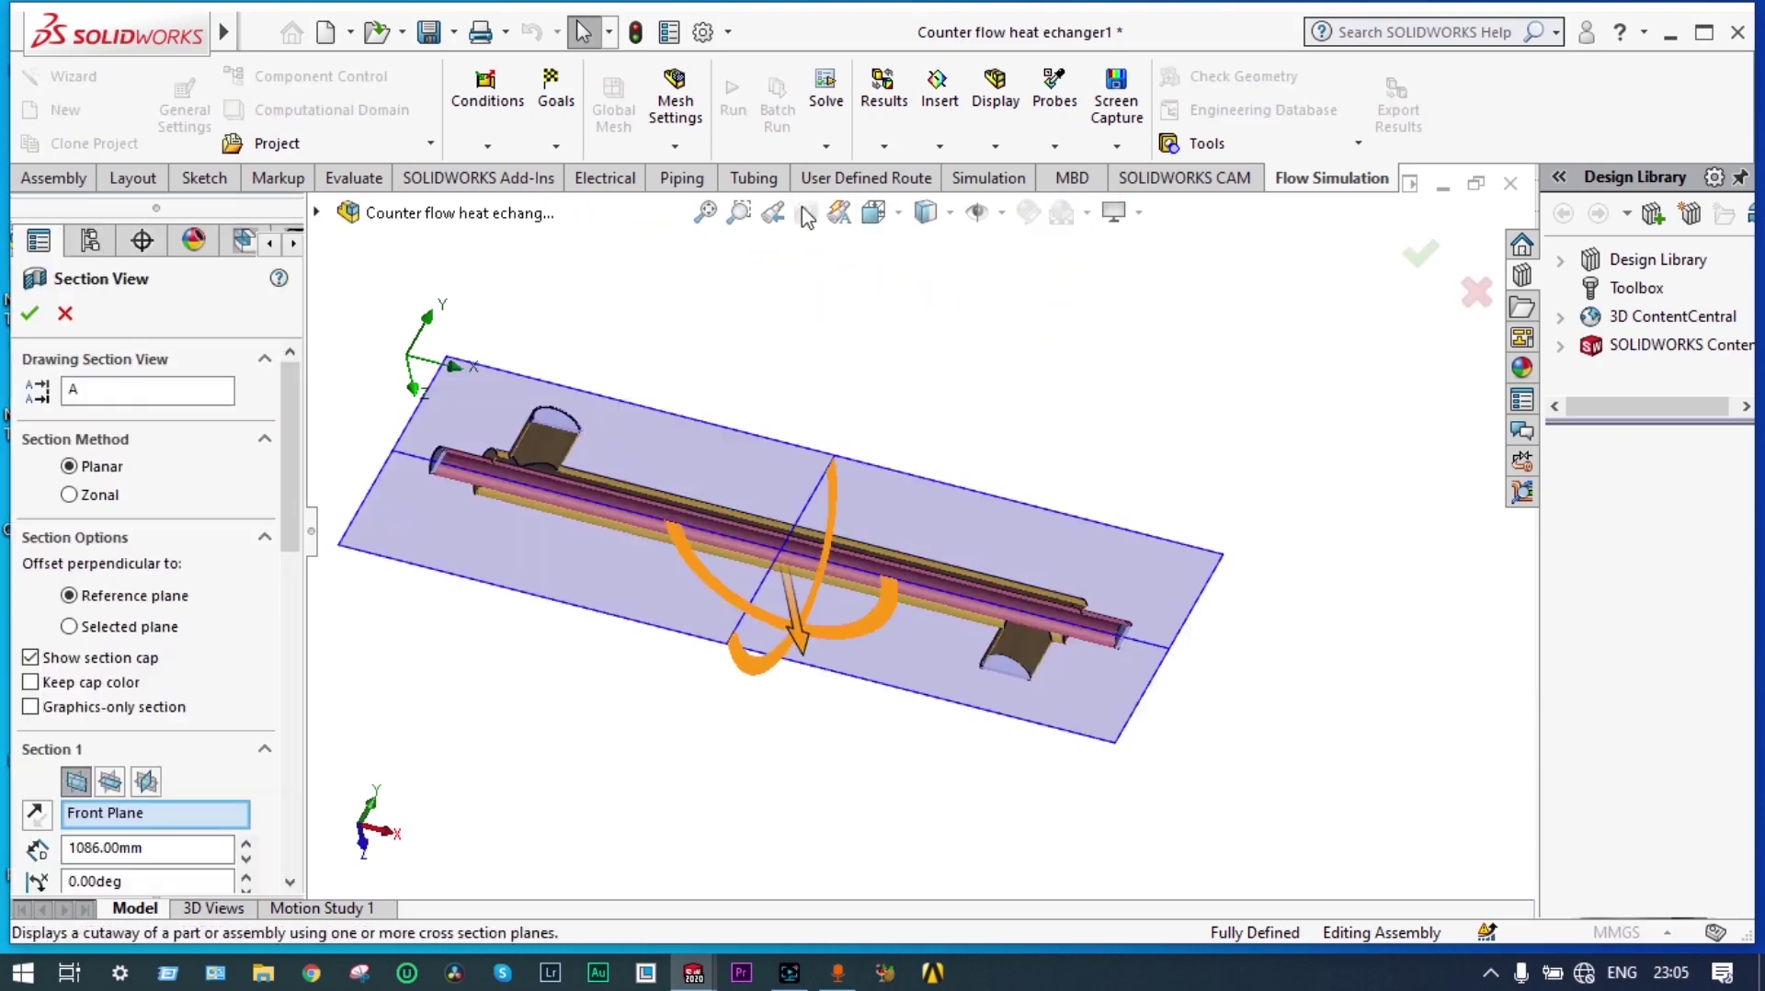
click(1420, 254)
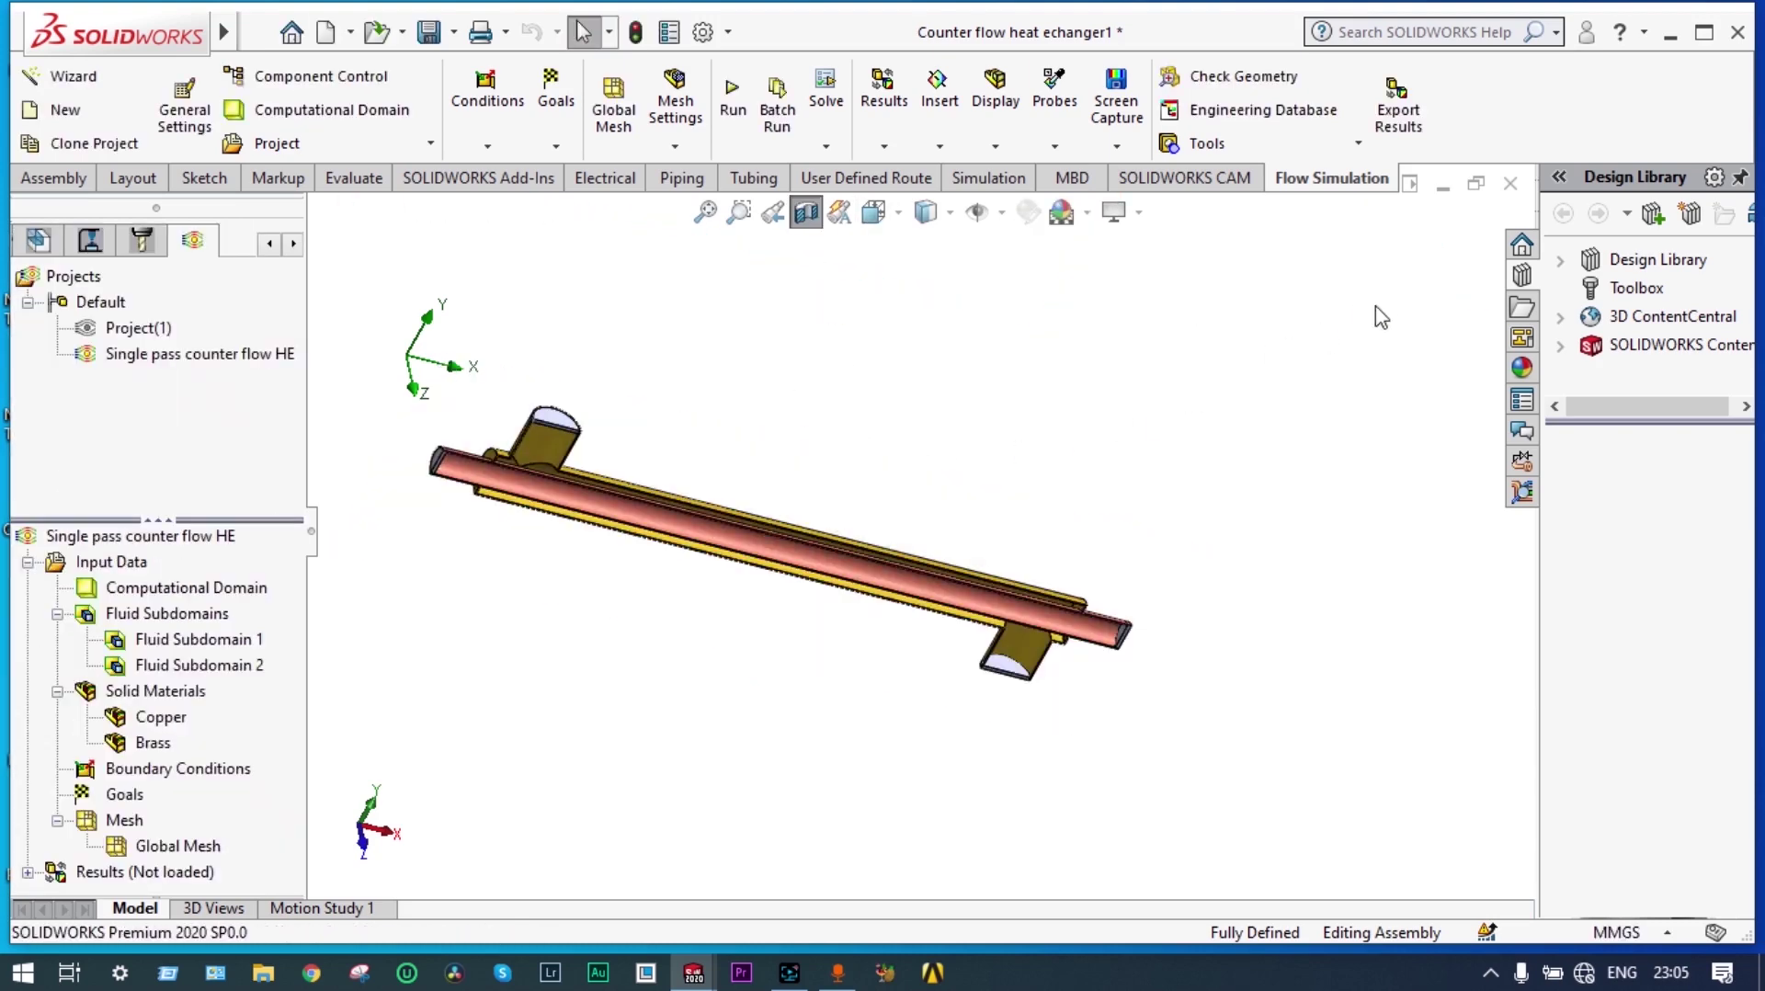
middle_drag(614, 674, 558, 606)
scroll(563, 609, down, 3)
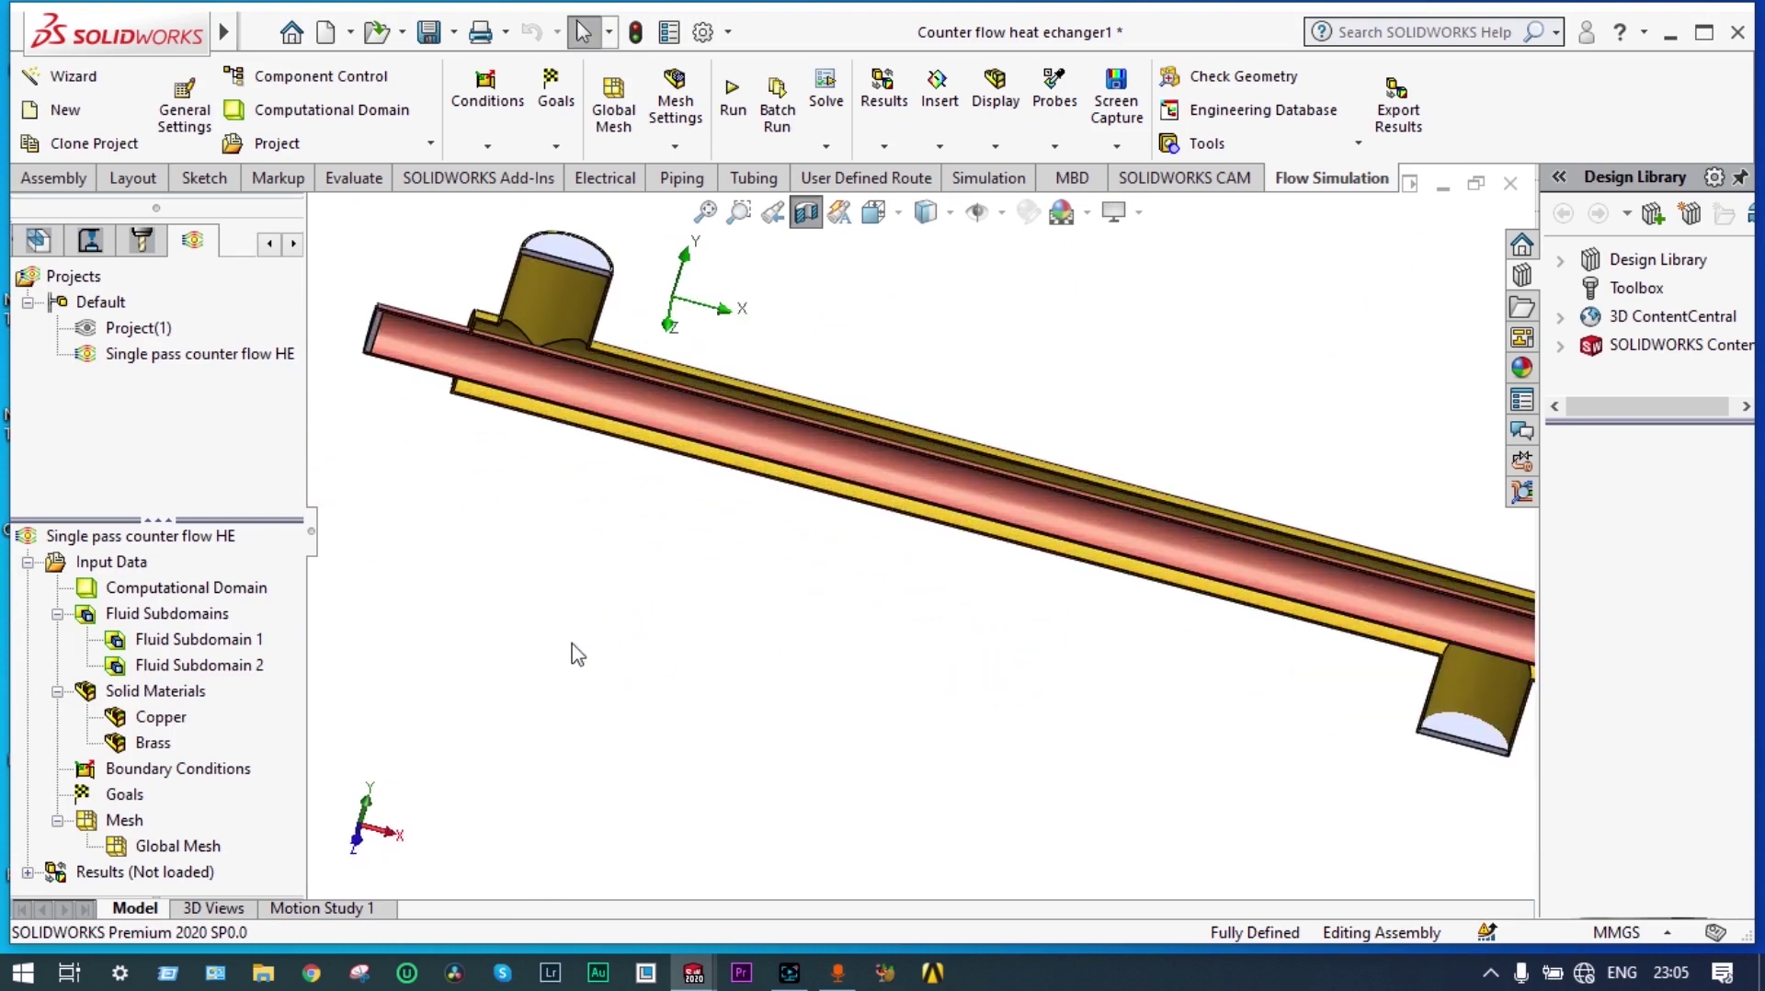
- Insert an inlet mass flow boundary condition with 0.001 kg/s and 78 °C, and check its ethanol and water mass fractions
right_click(207, 779)
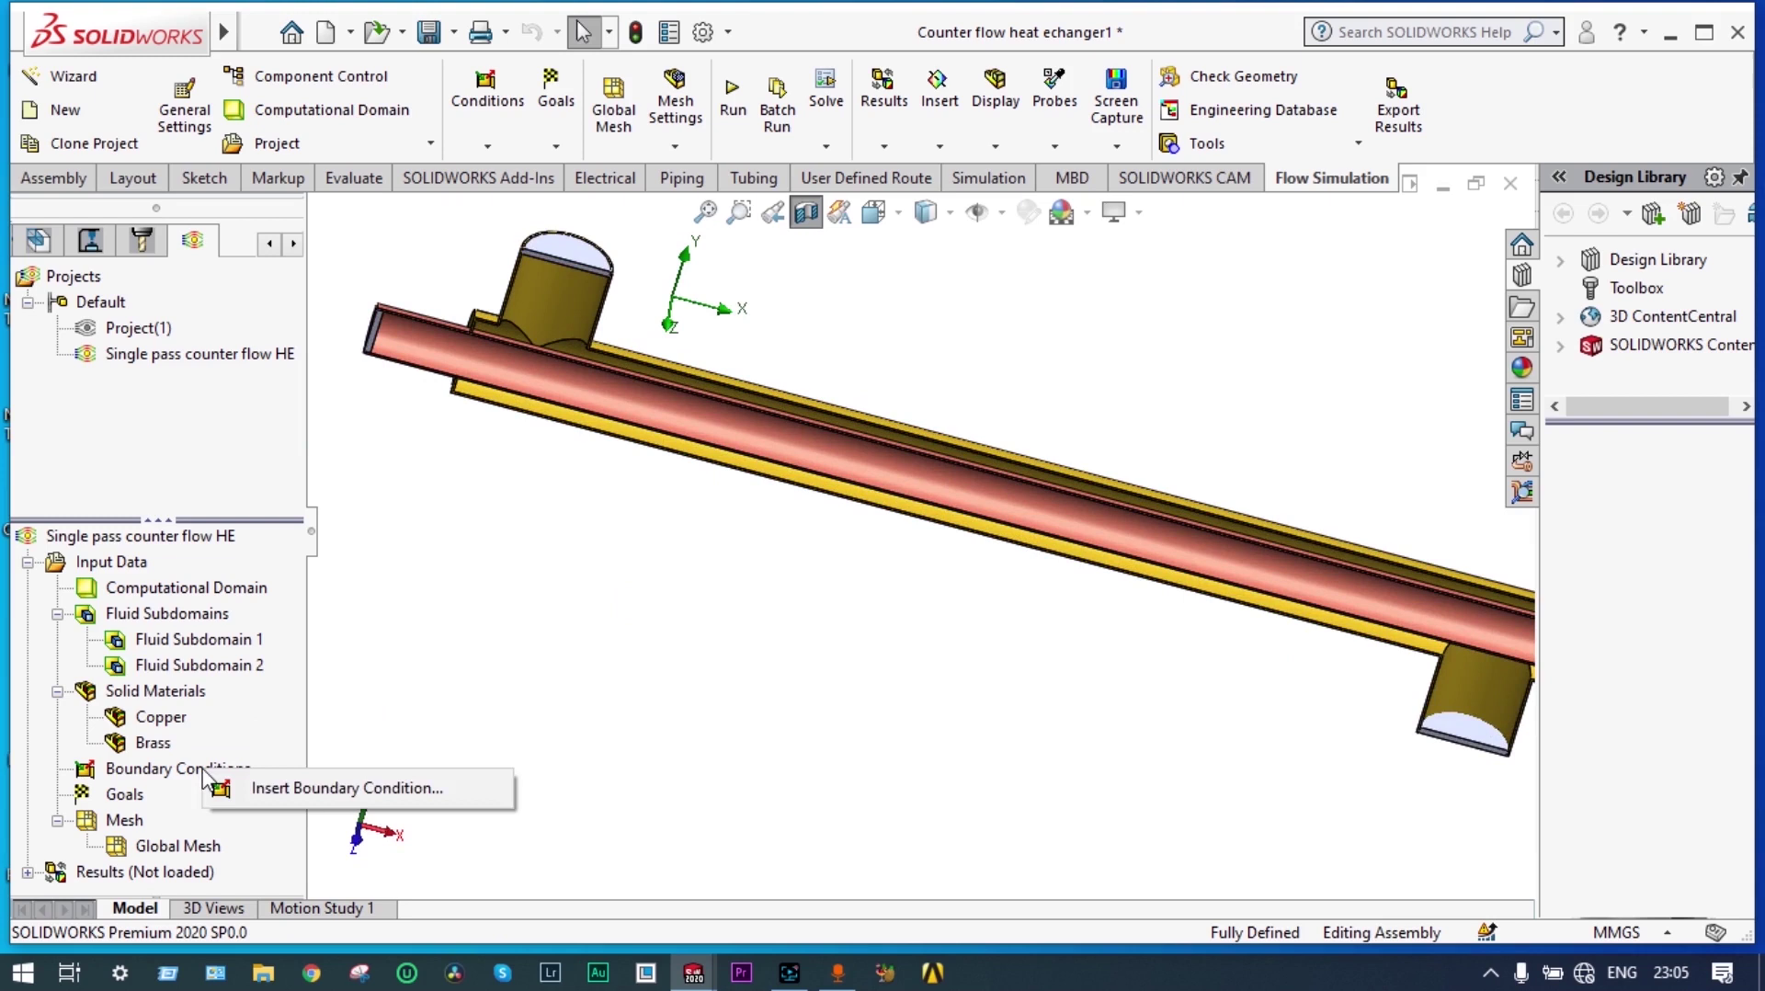
click(258, 790)
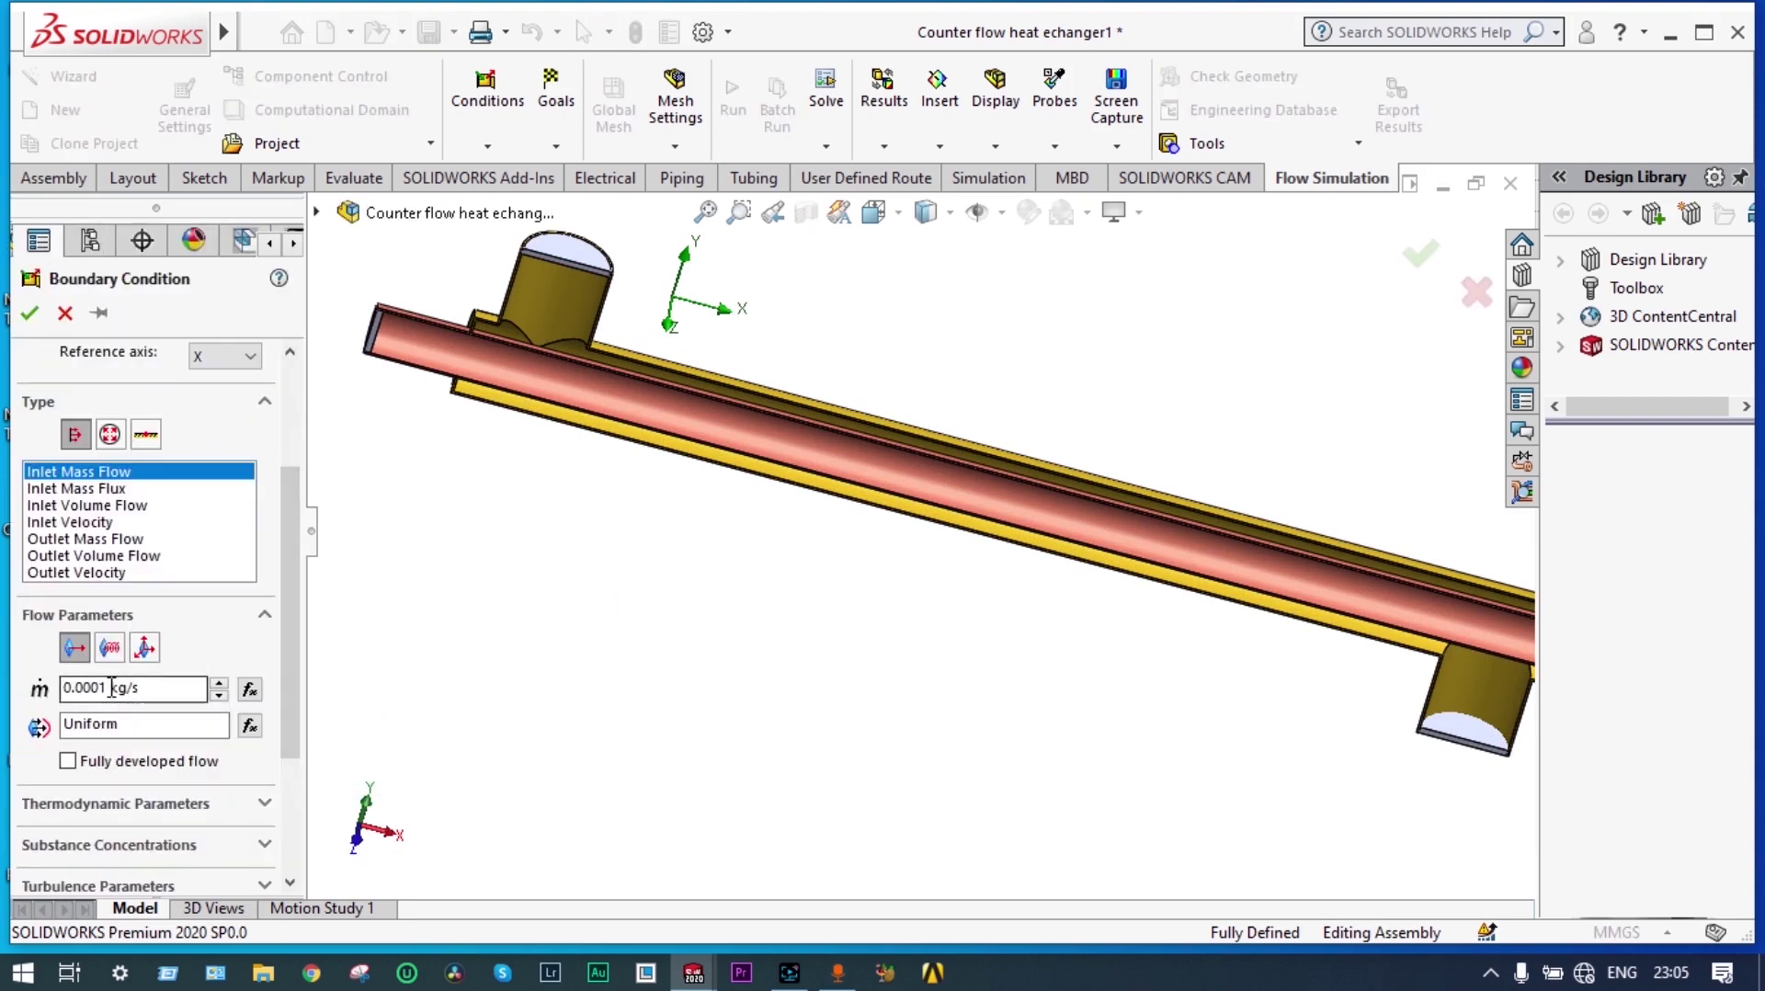
click(111, 686)
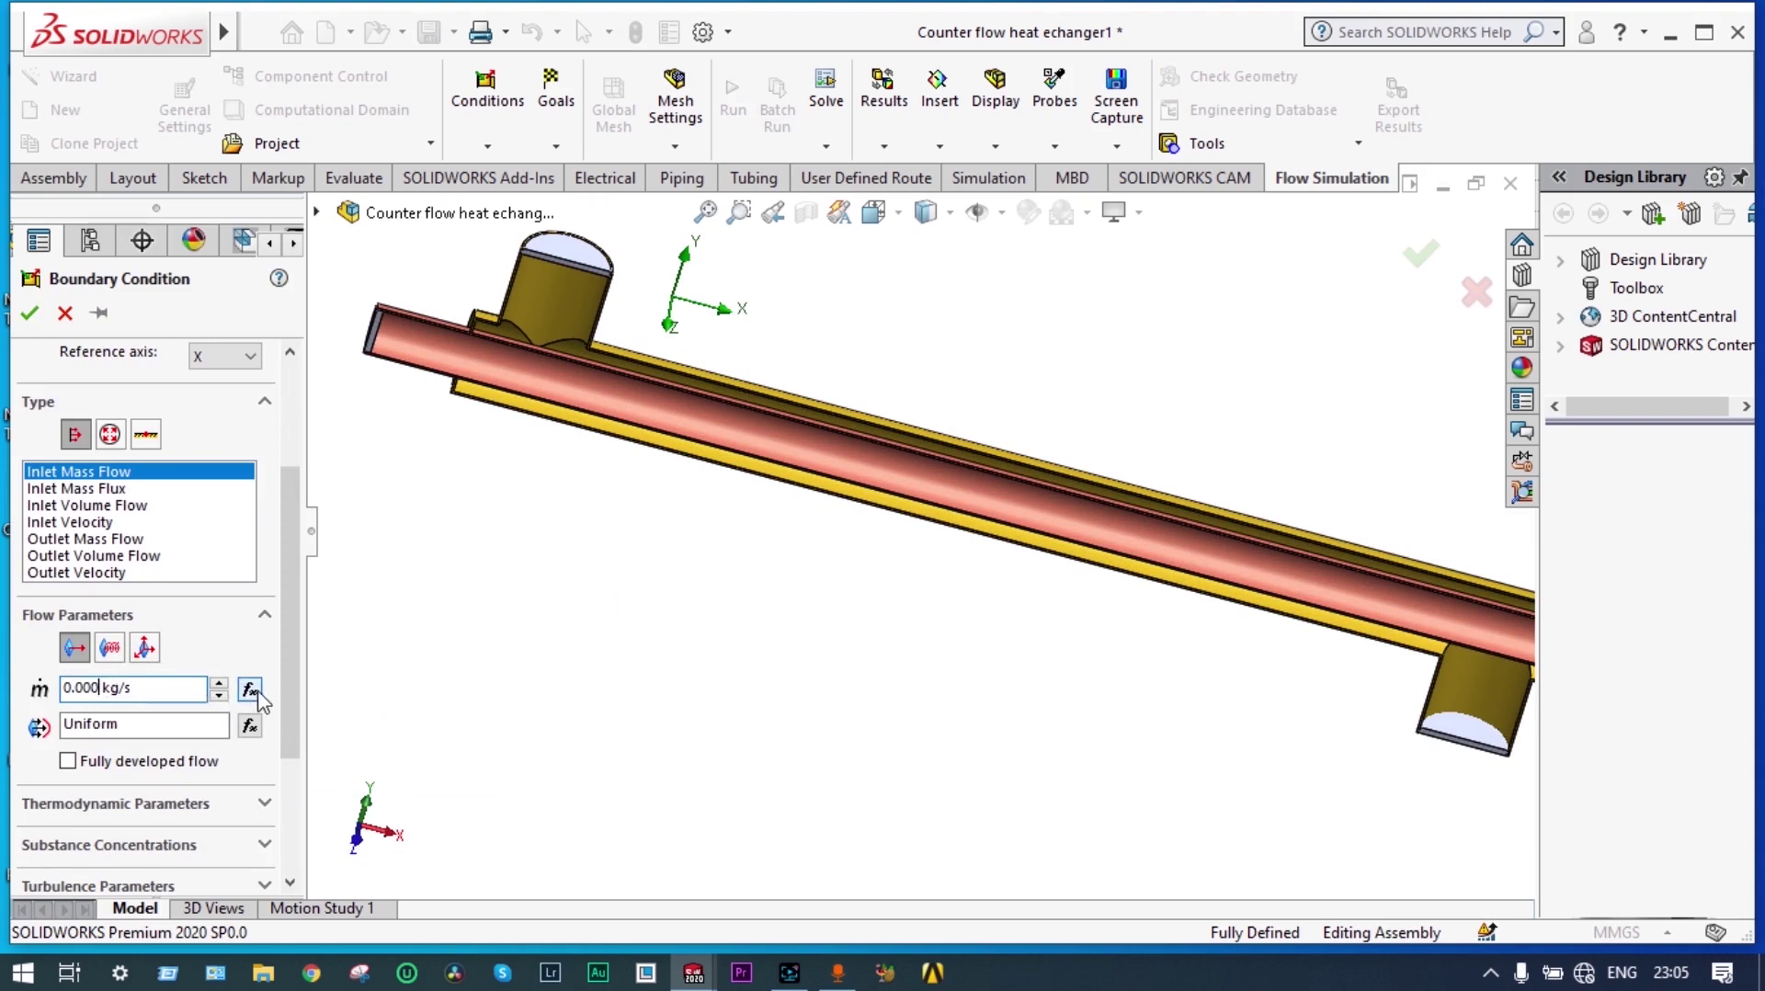
key(BackSpace)
text(1)
drag(288, 697, 287, 753)
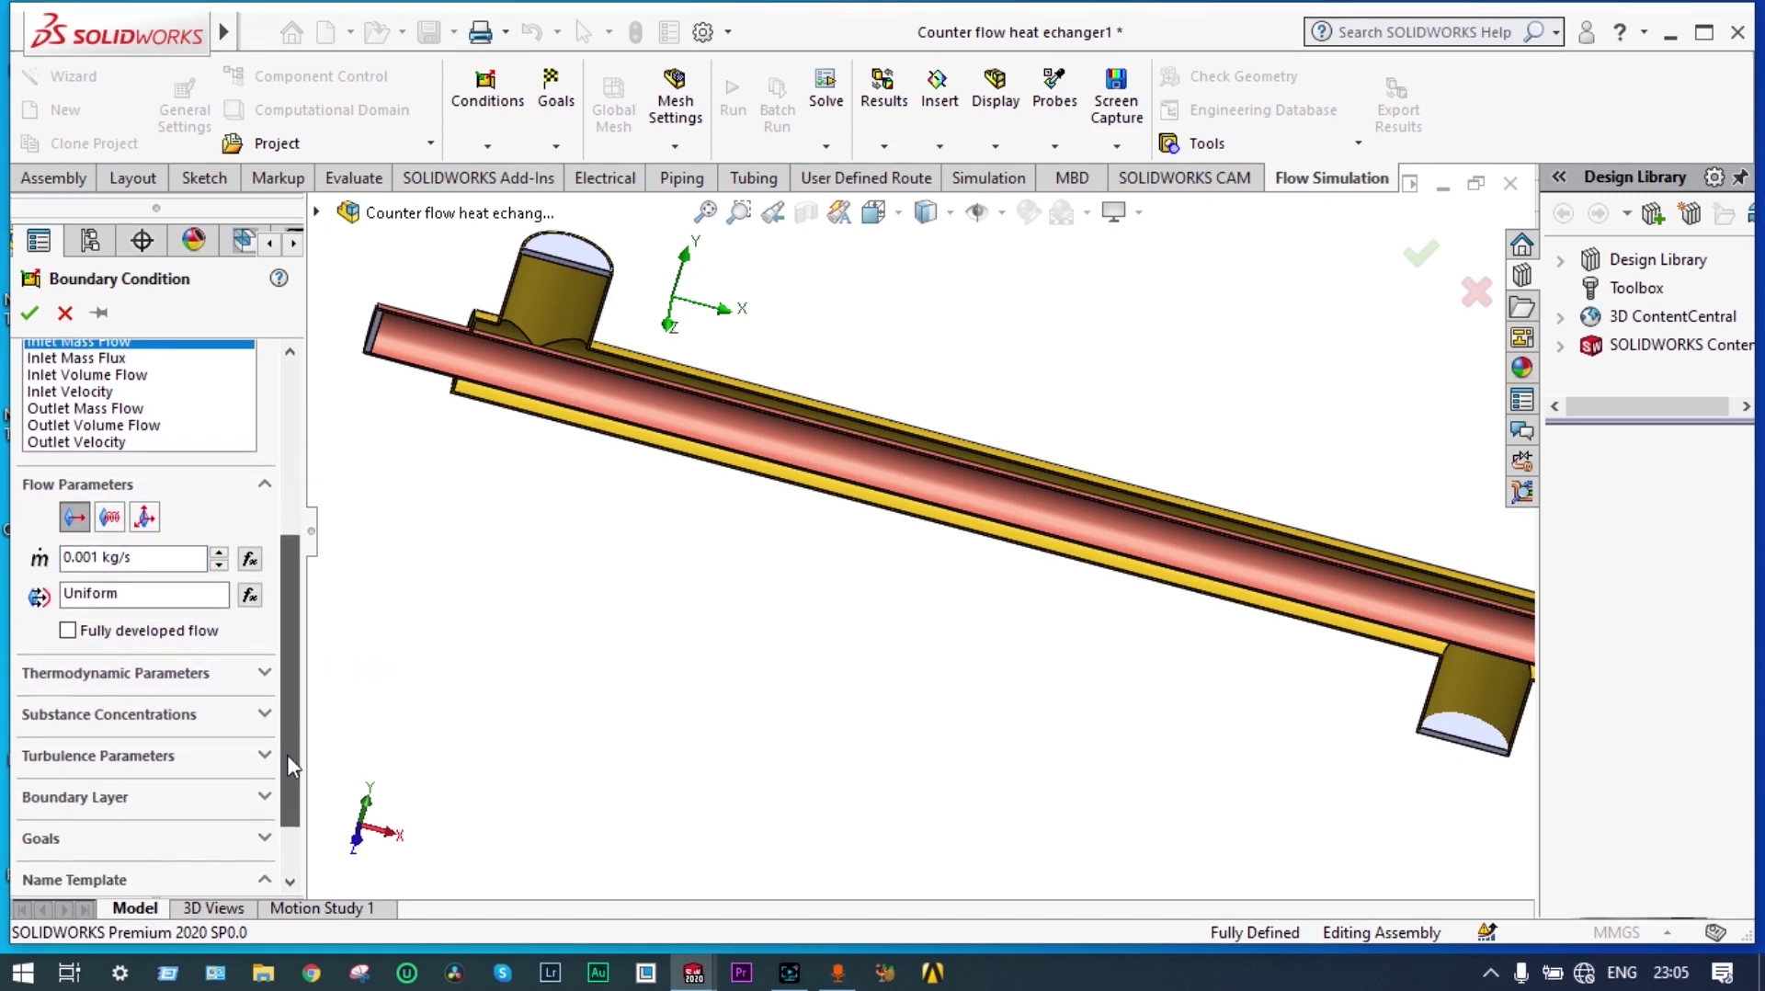
click(266, 675)
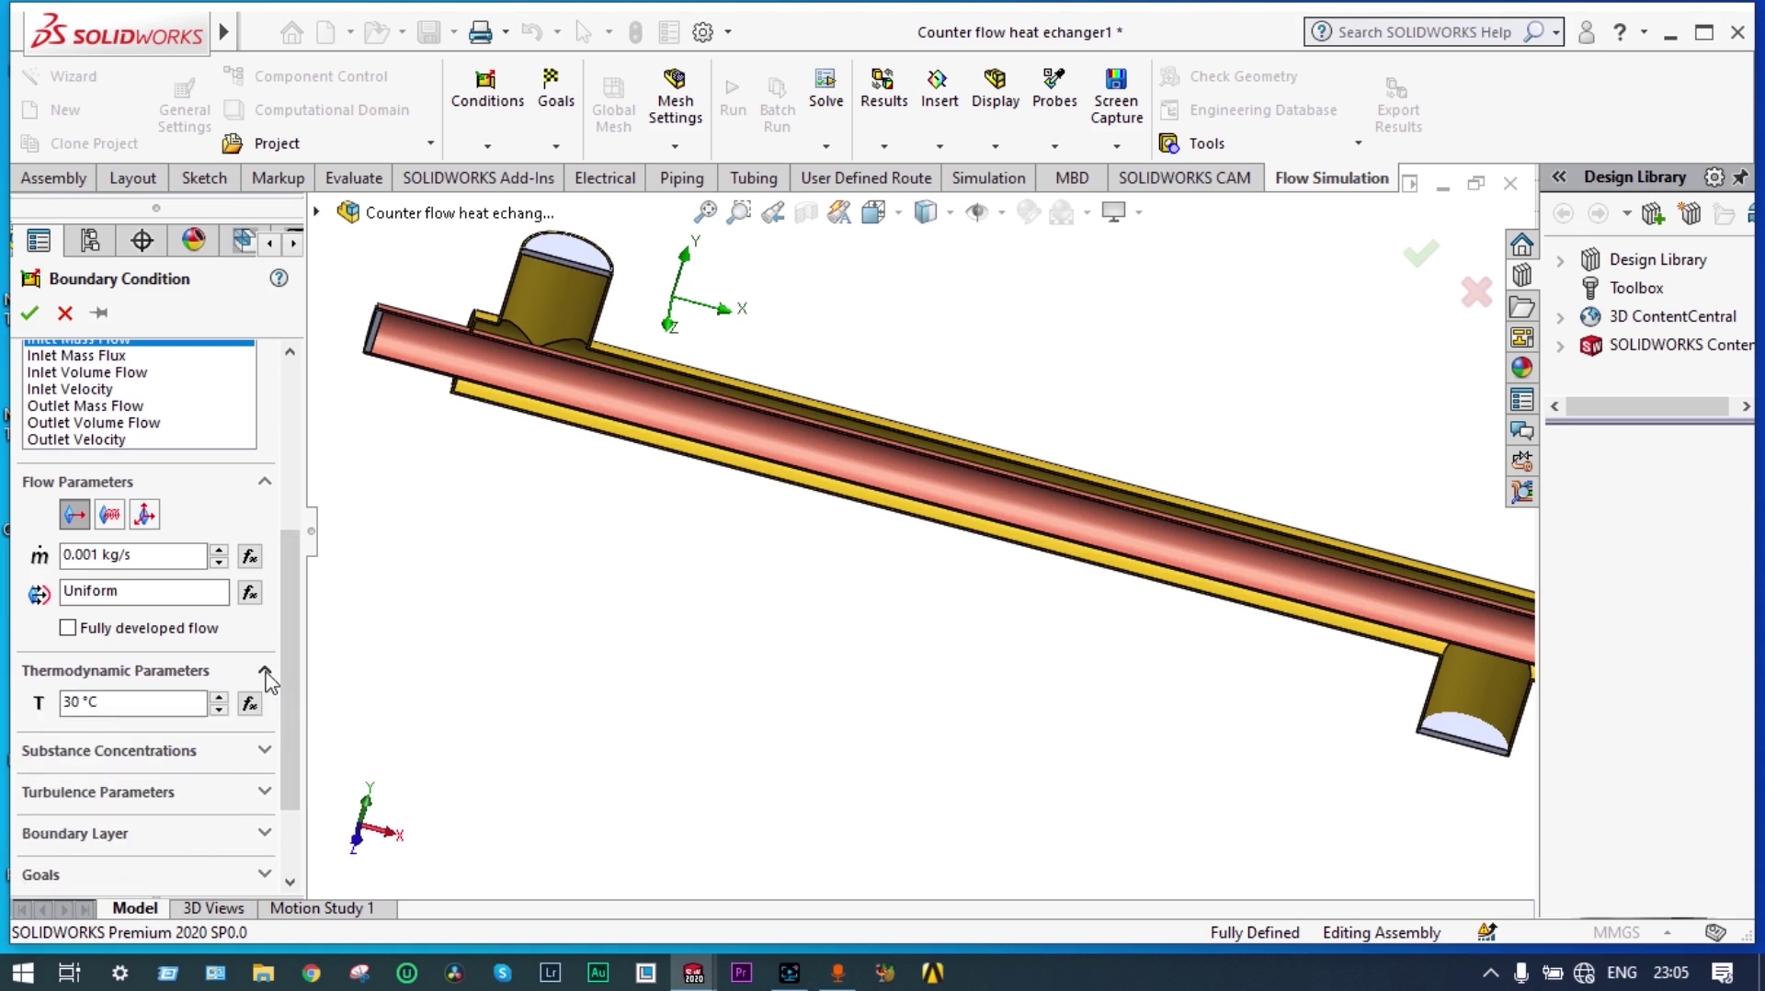
click(81, 700)
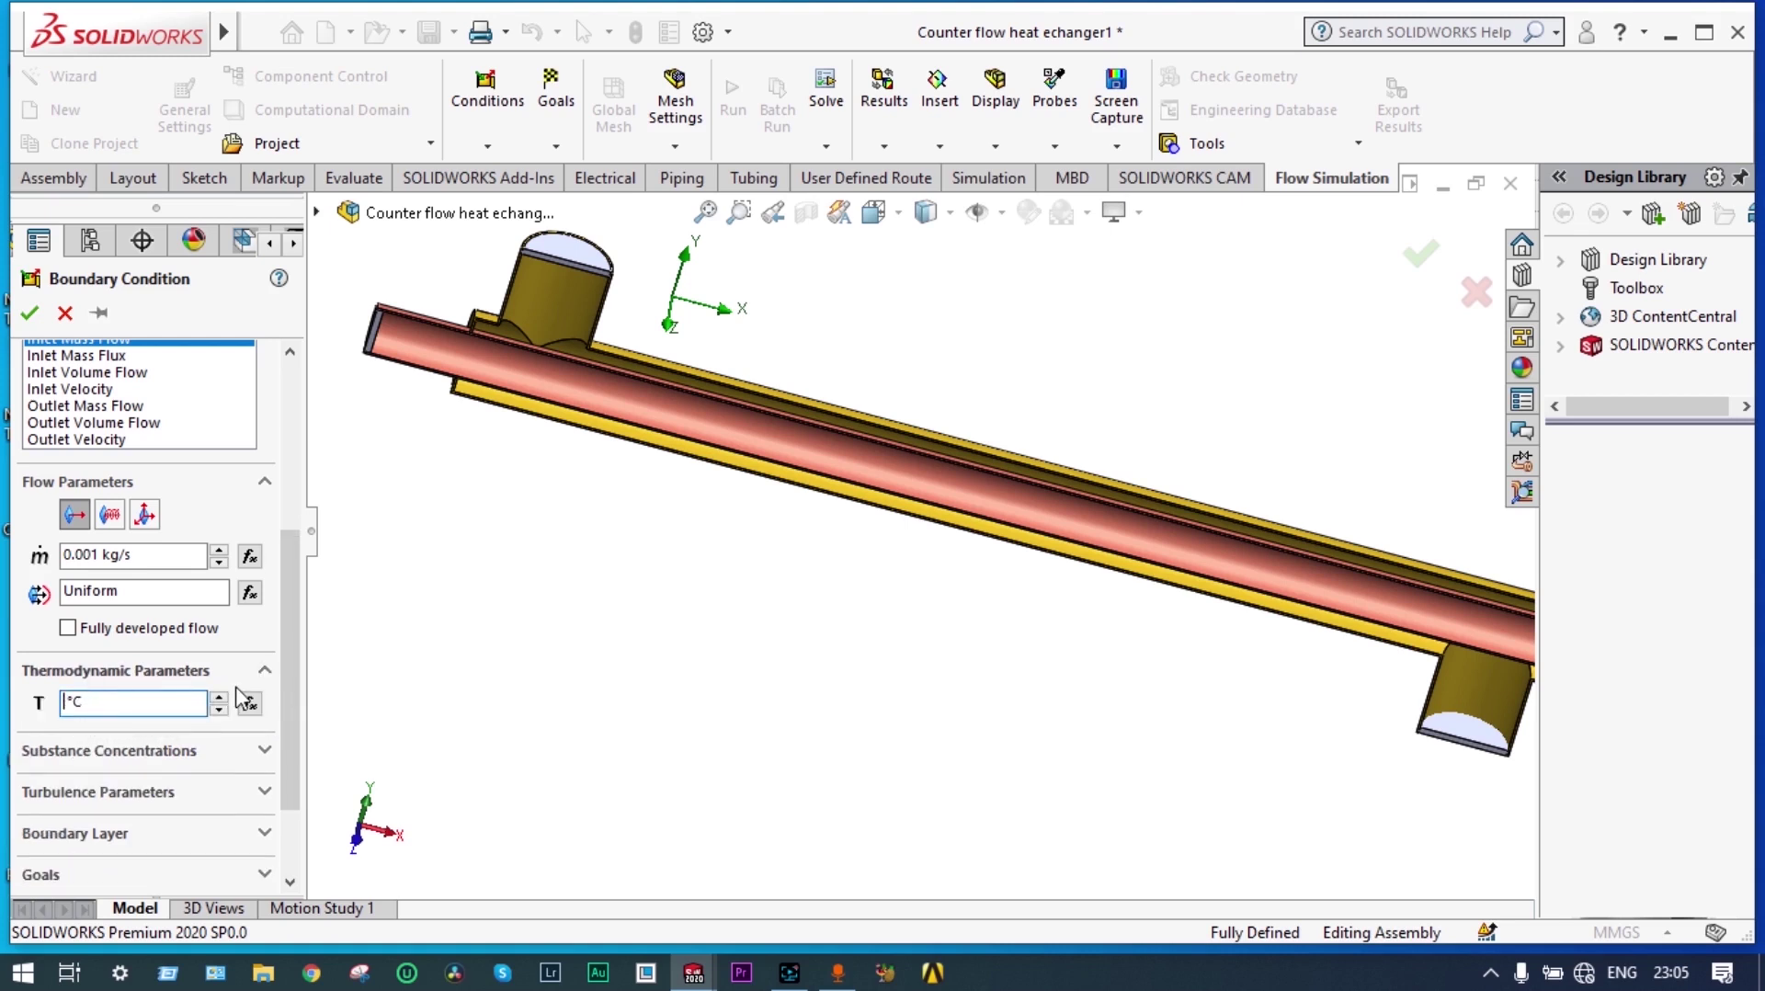
text(78)
click(266, 751)
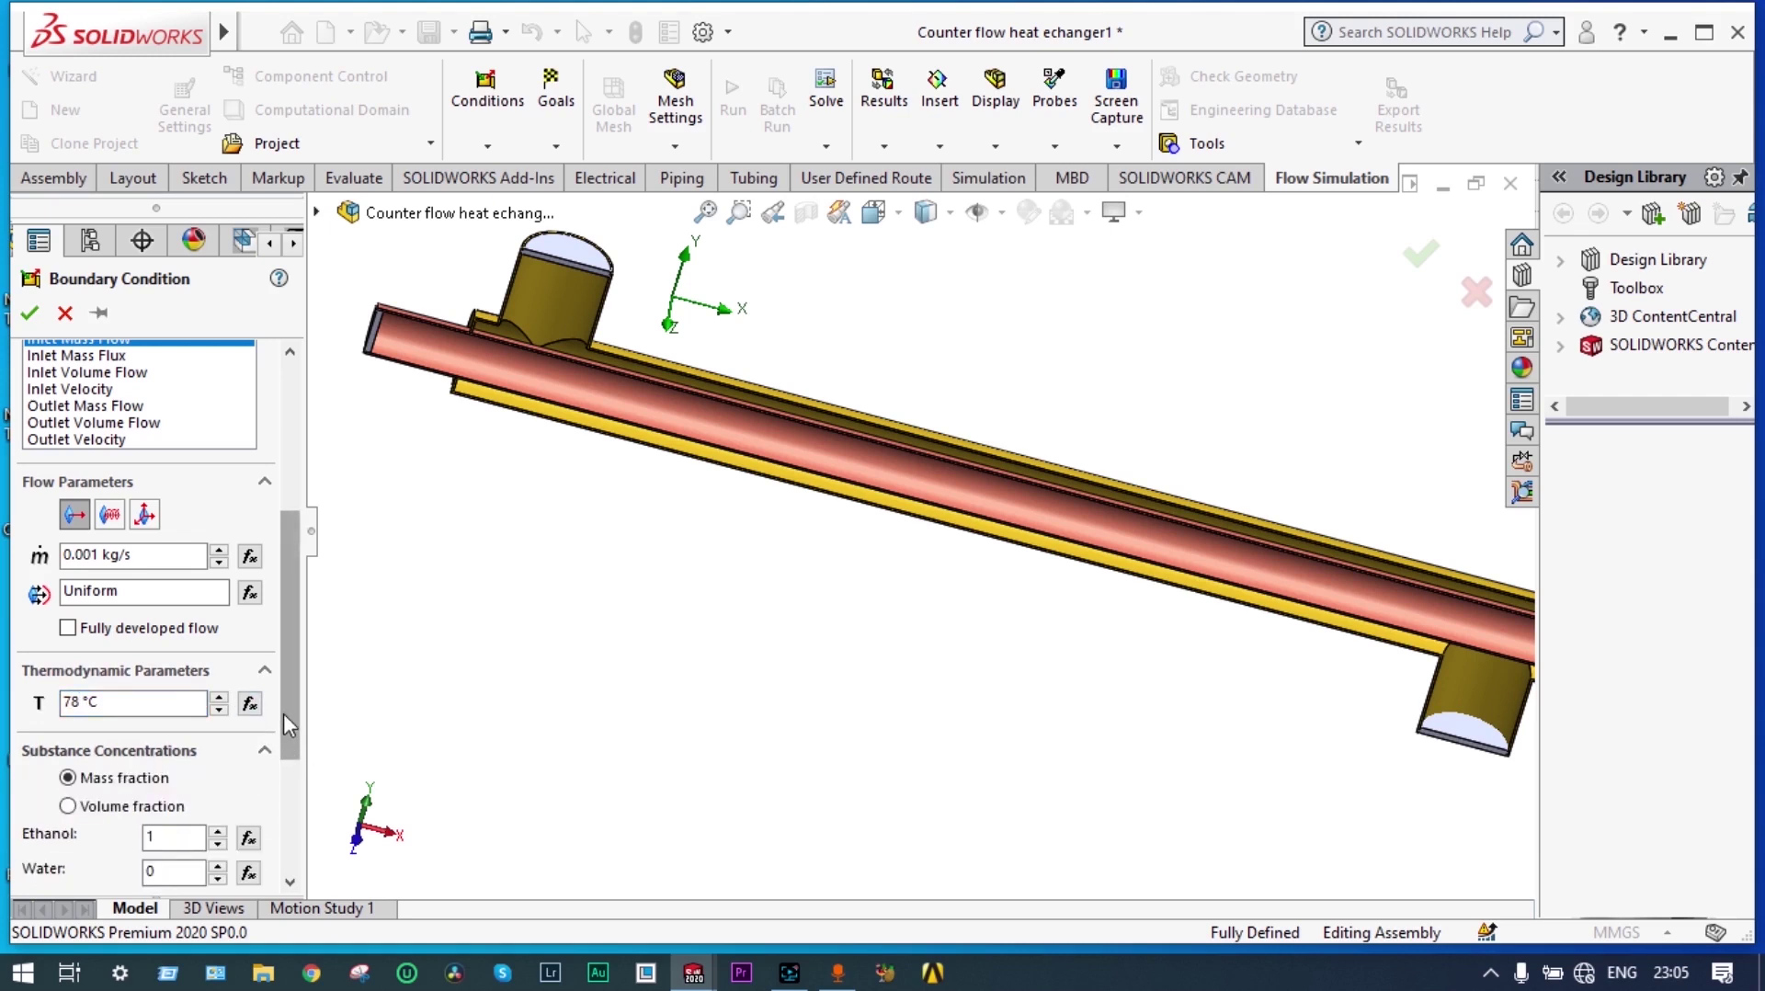
scroll(283, 713, down, 3)
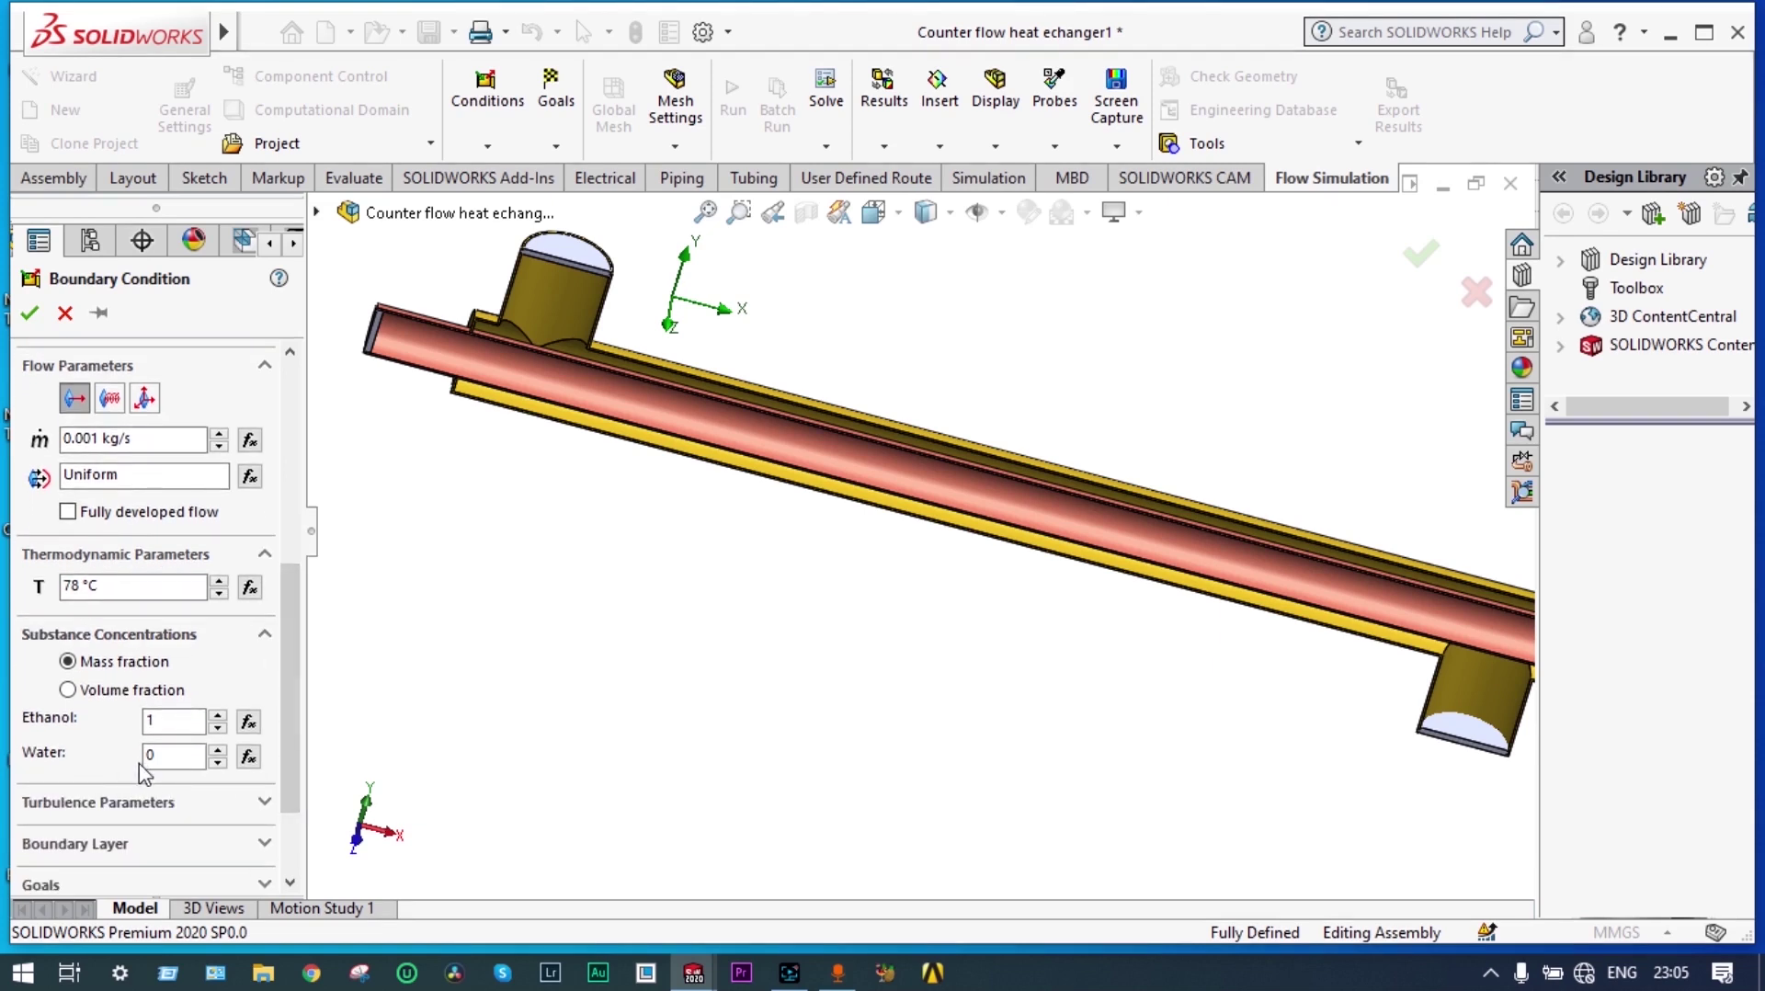
- Apply the inlet mass flow to the inner lid face at the copper tube's end beside the lower port, and accept it
scroll(1179, 765, up, 2)
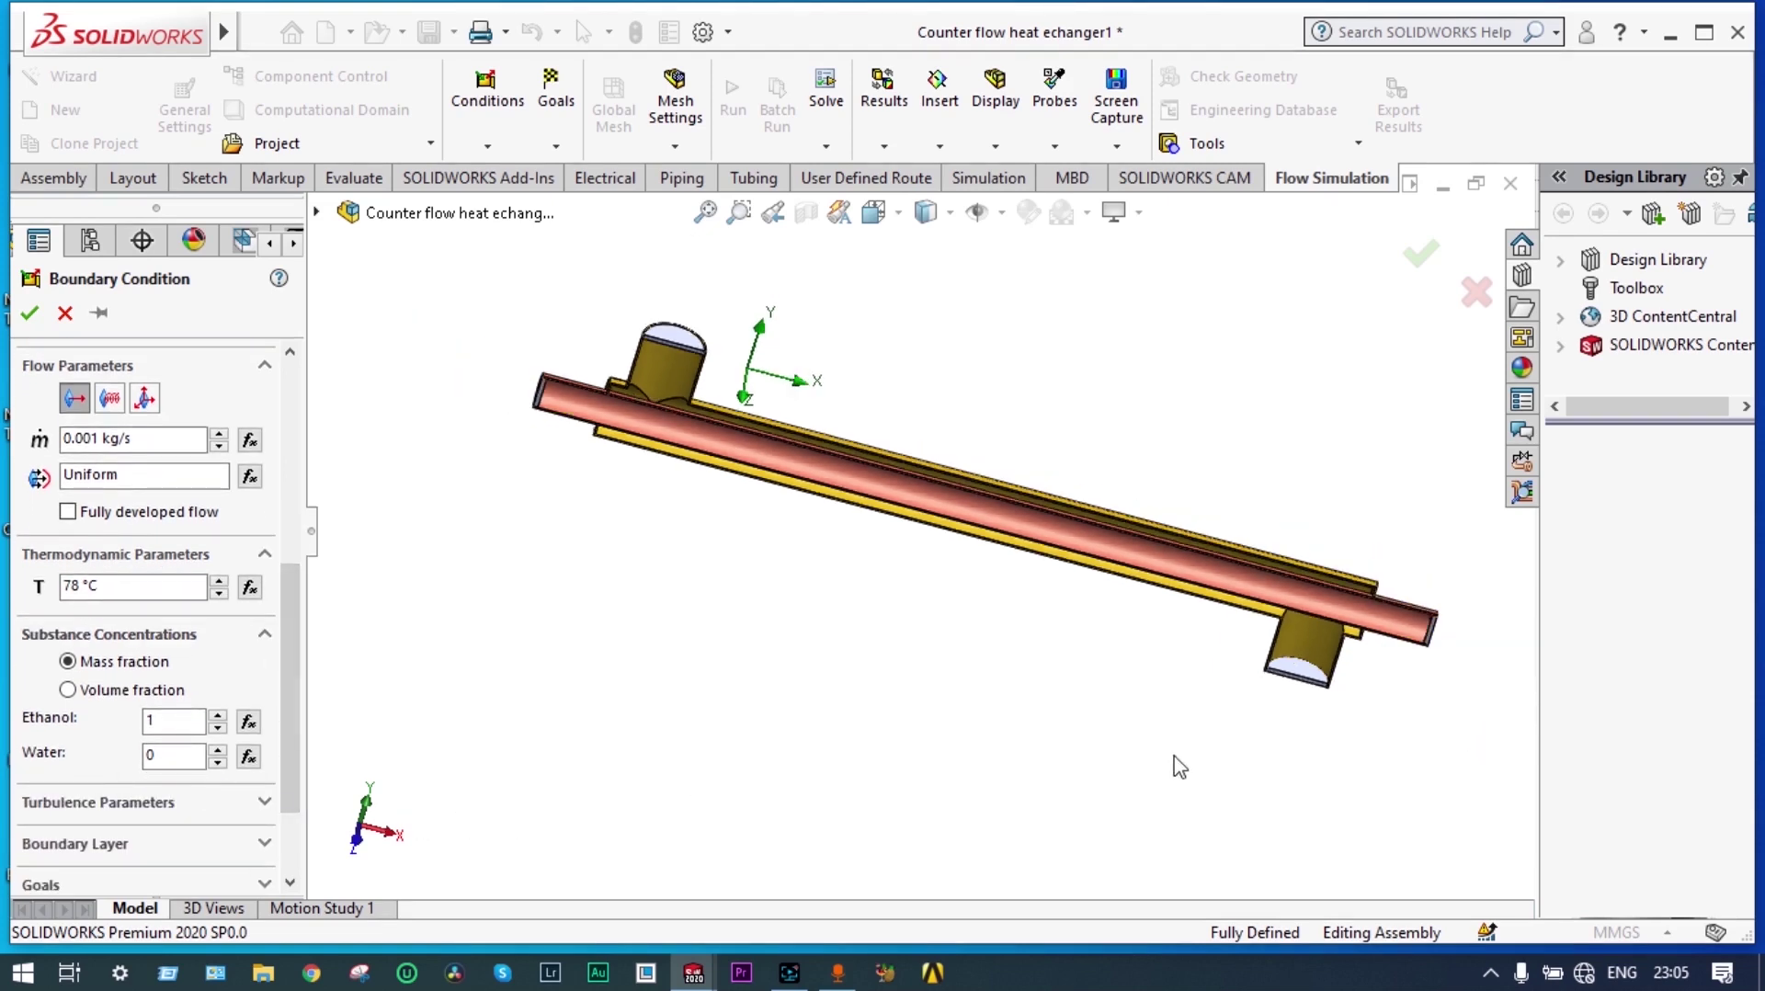
middle_drag(1197, 732, 1259, 749)
middle_drag(1277, 762, 1287, 740)
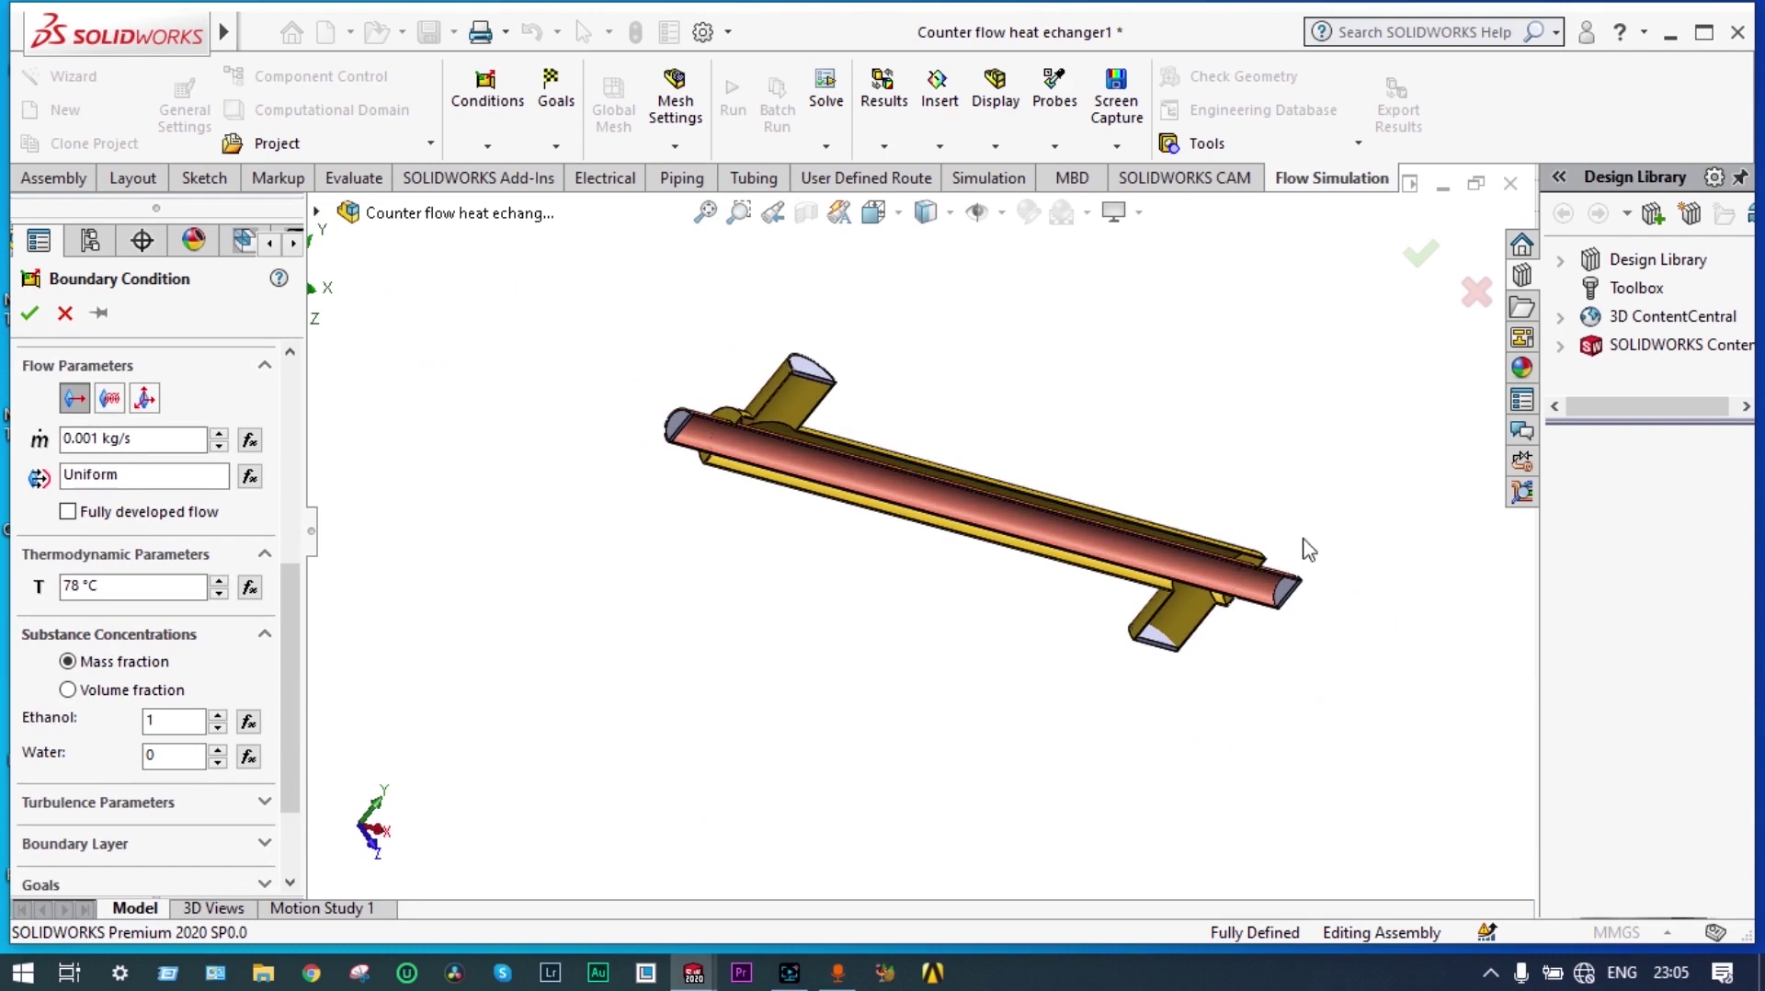
scroll(1312, 563, down, 3)
middle_drag(1314, 570, 1339, 596)
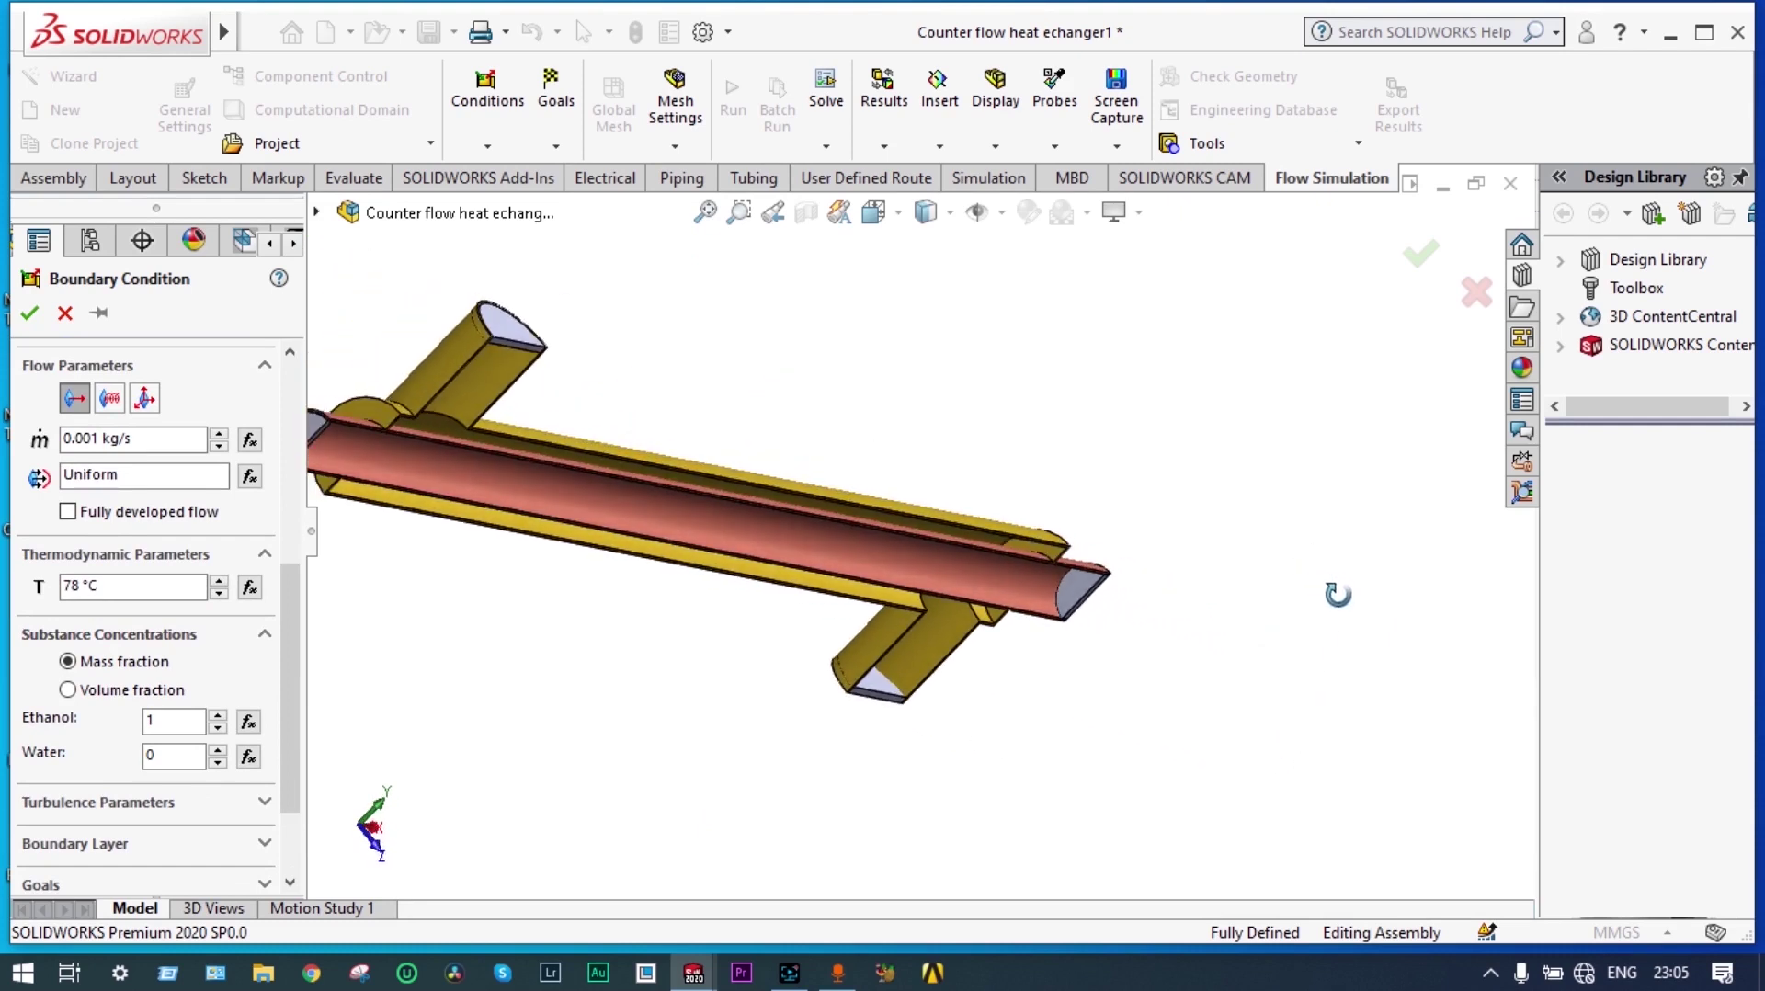
click(1083, 598)
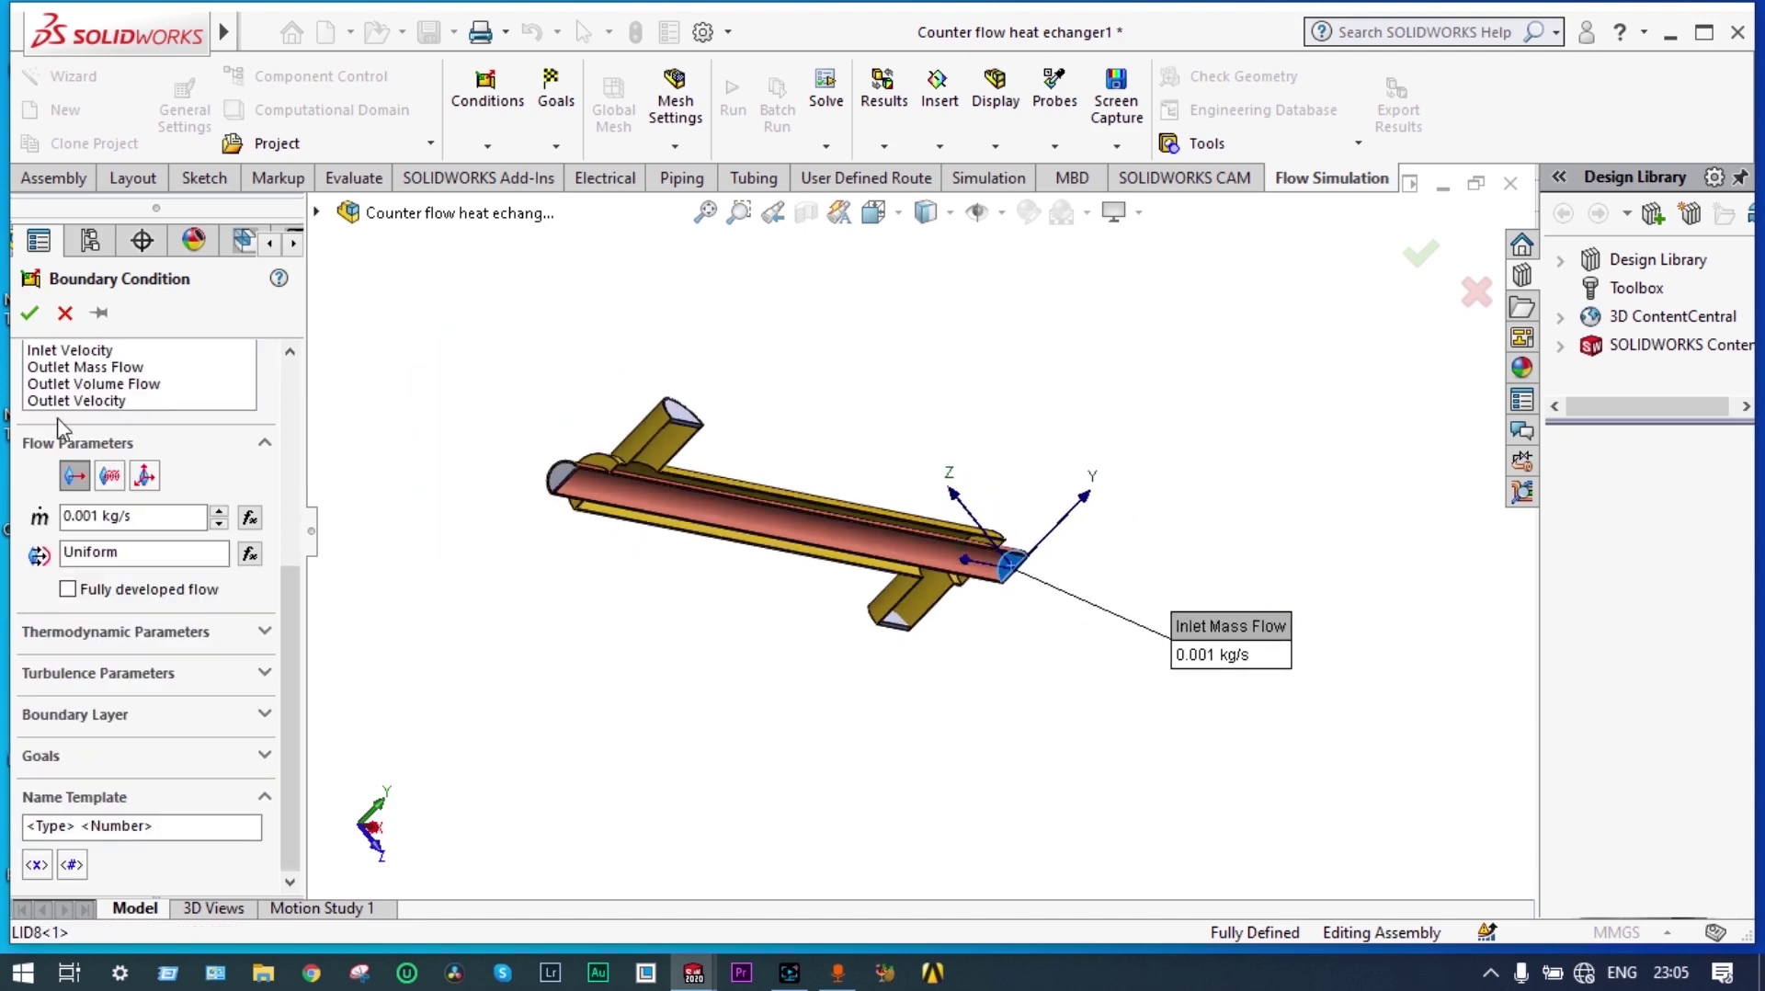
click(29, 313)
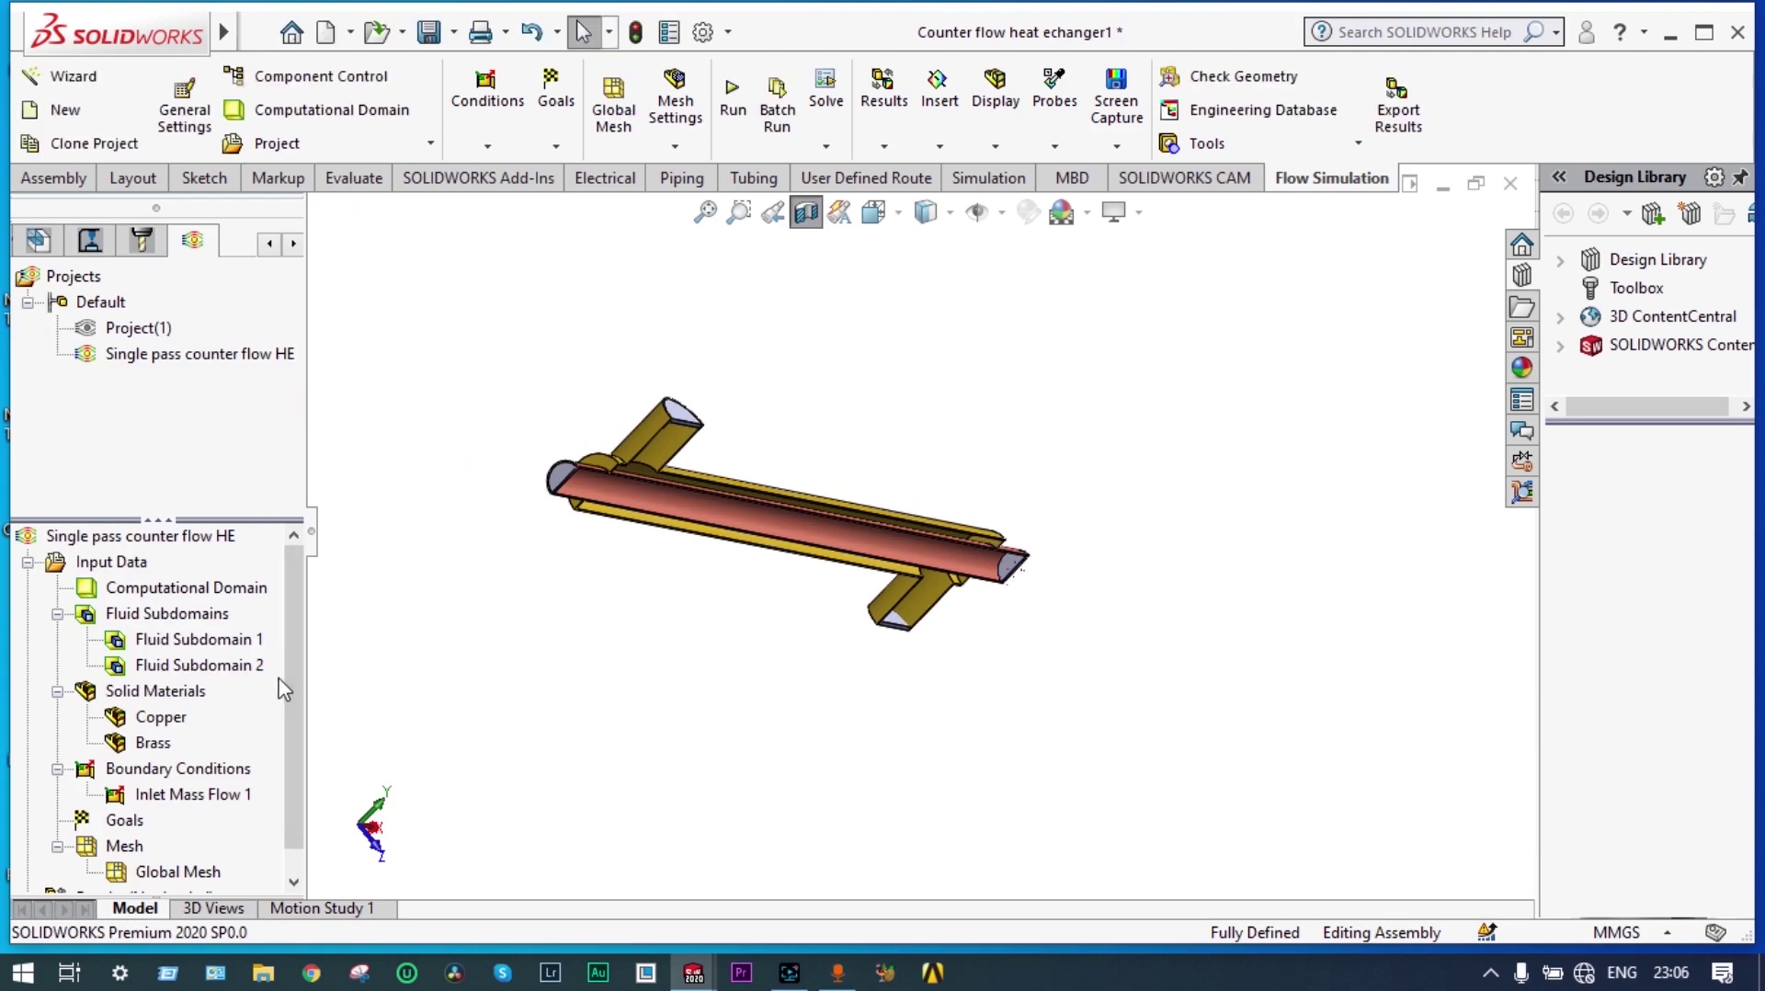
- Insert an inlet mass flow boundary condition with 0.001 kg/s, 10 °C, and mass fractions of 0 for ethanol and 1 for water
right_click(201, 778)
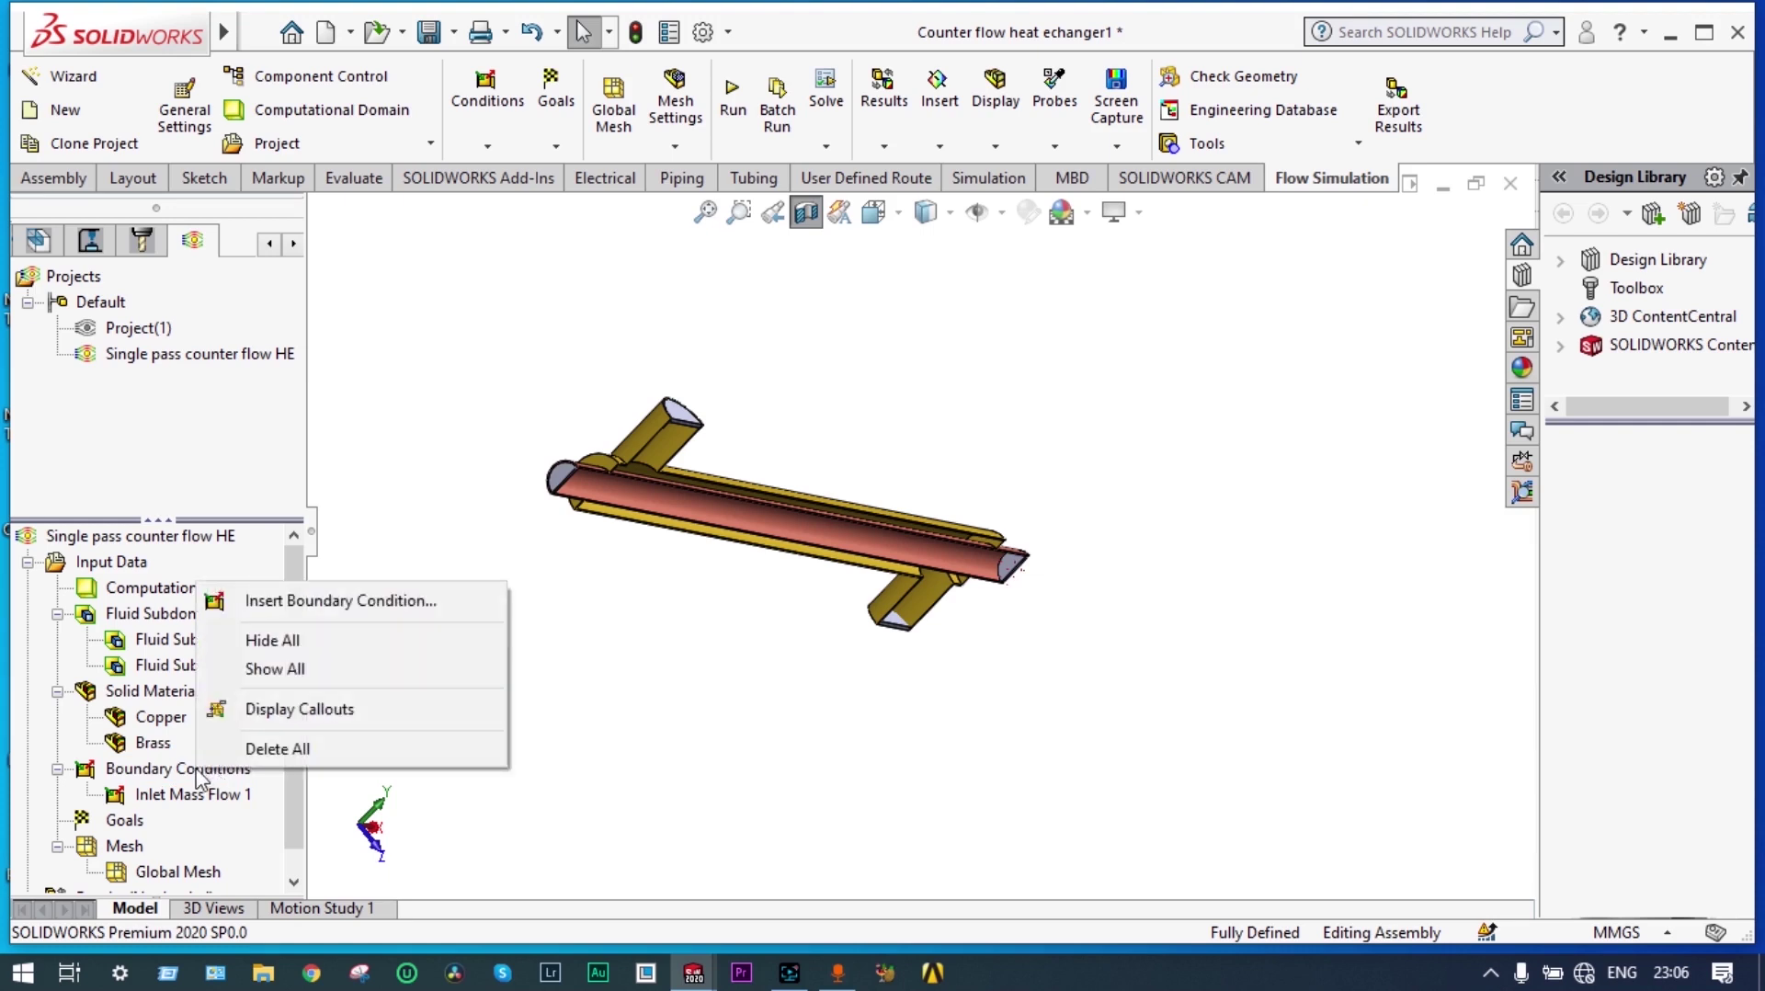
click(317, 600)
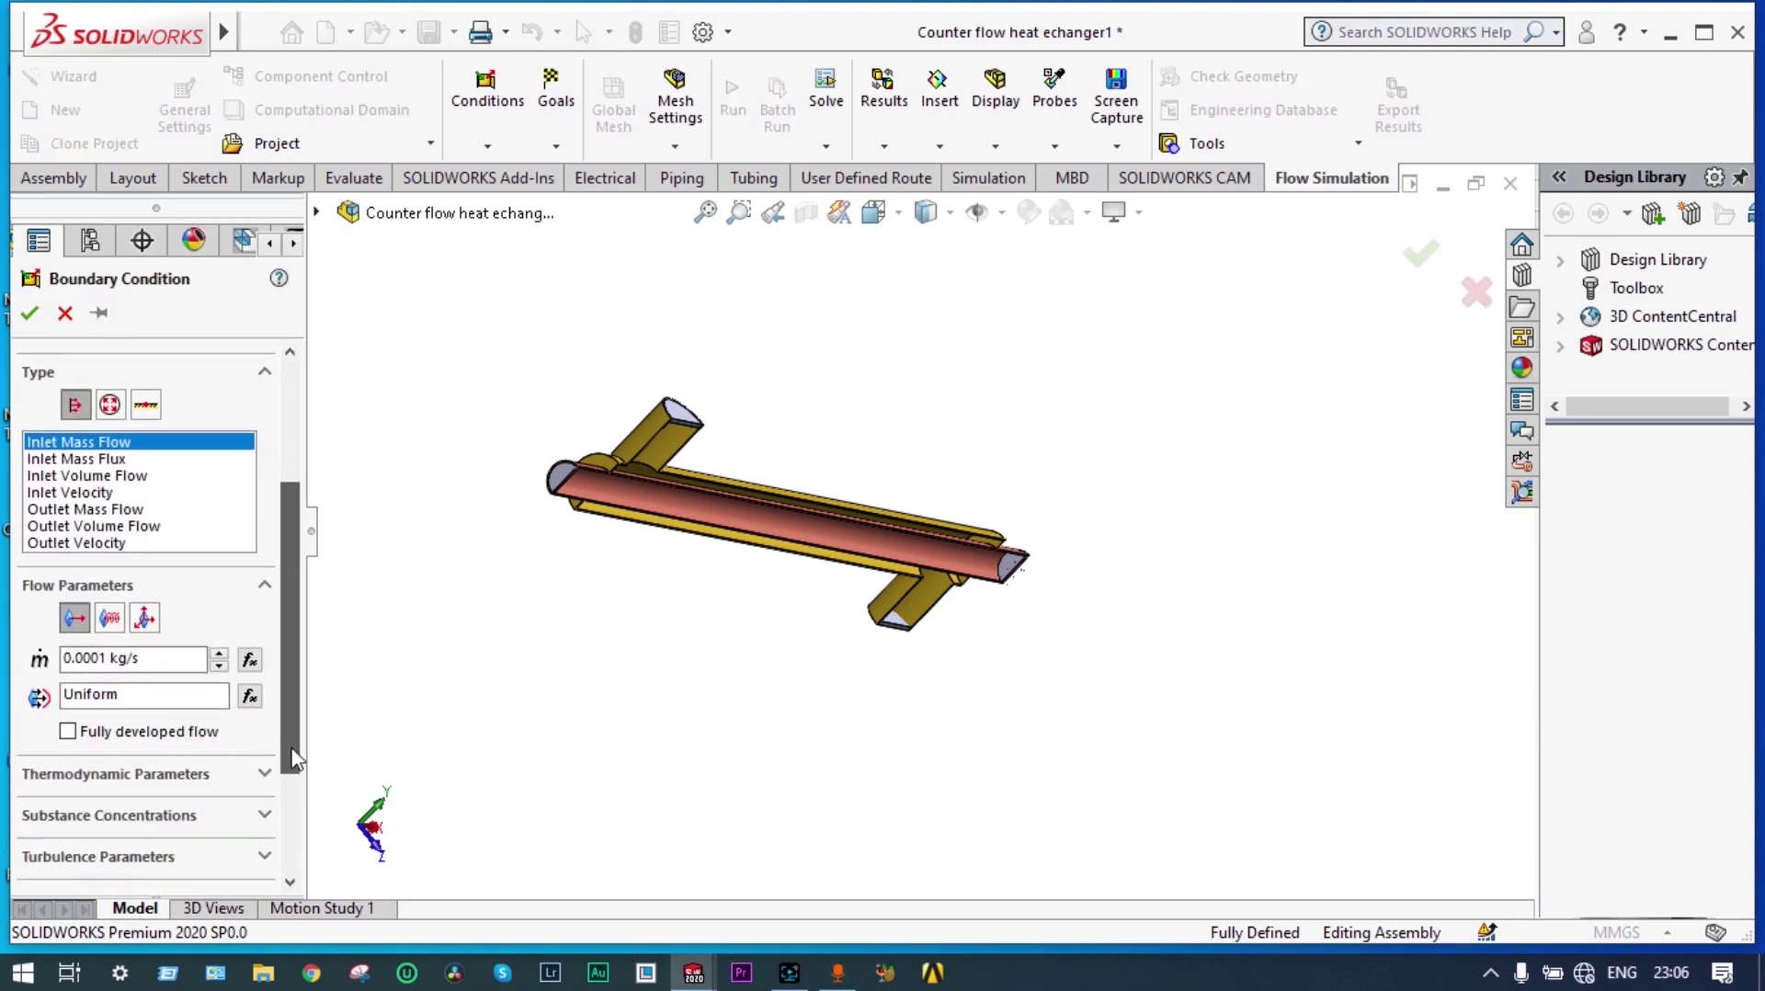
click(118, 654)
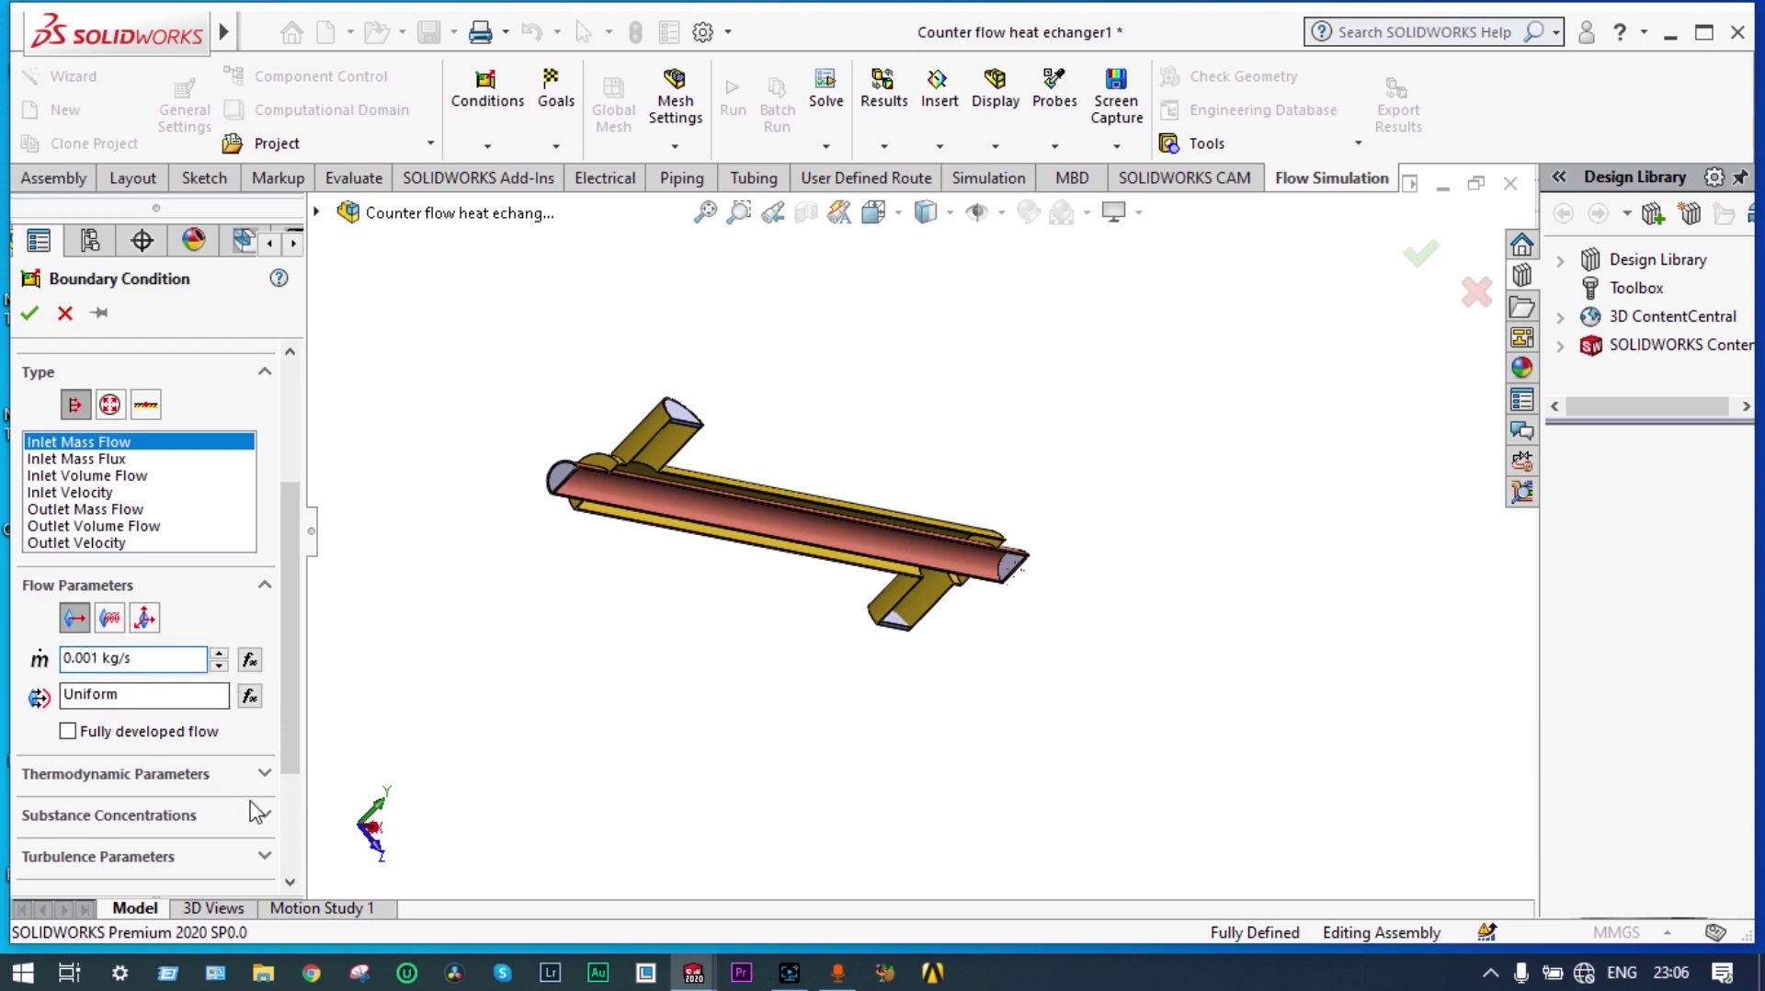
click(265, 775)
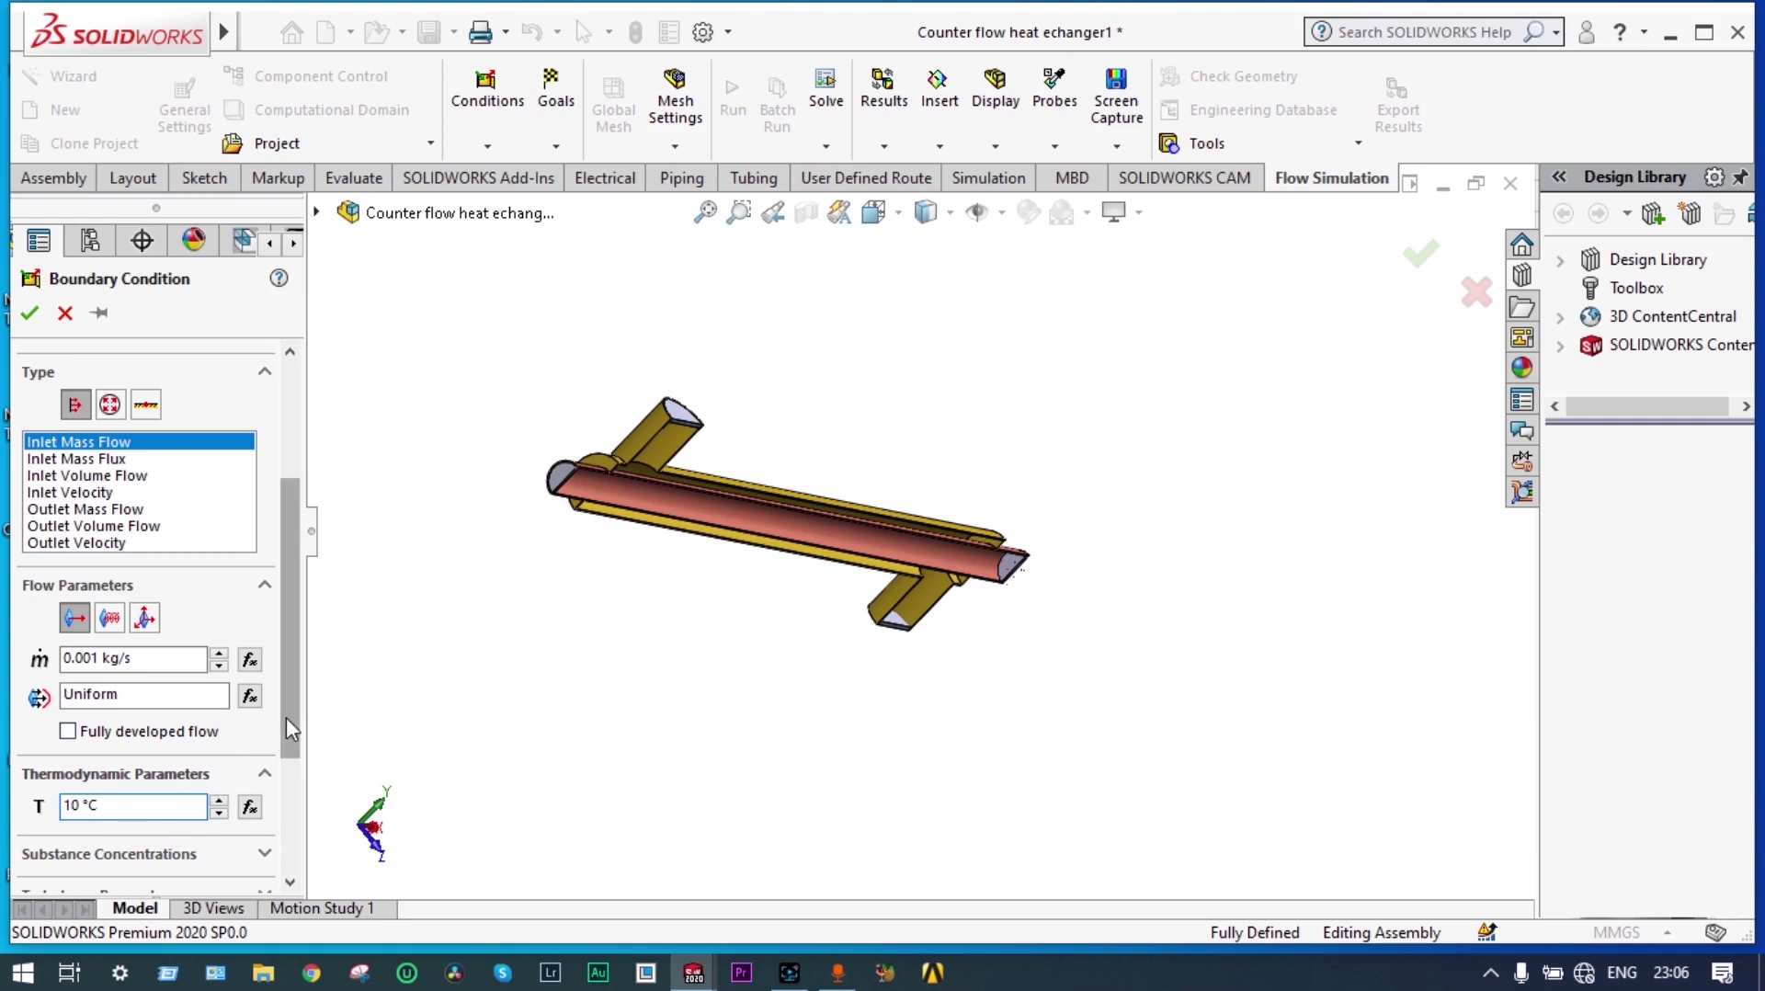
drag(284, 716, 286, 794)
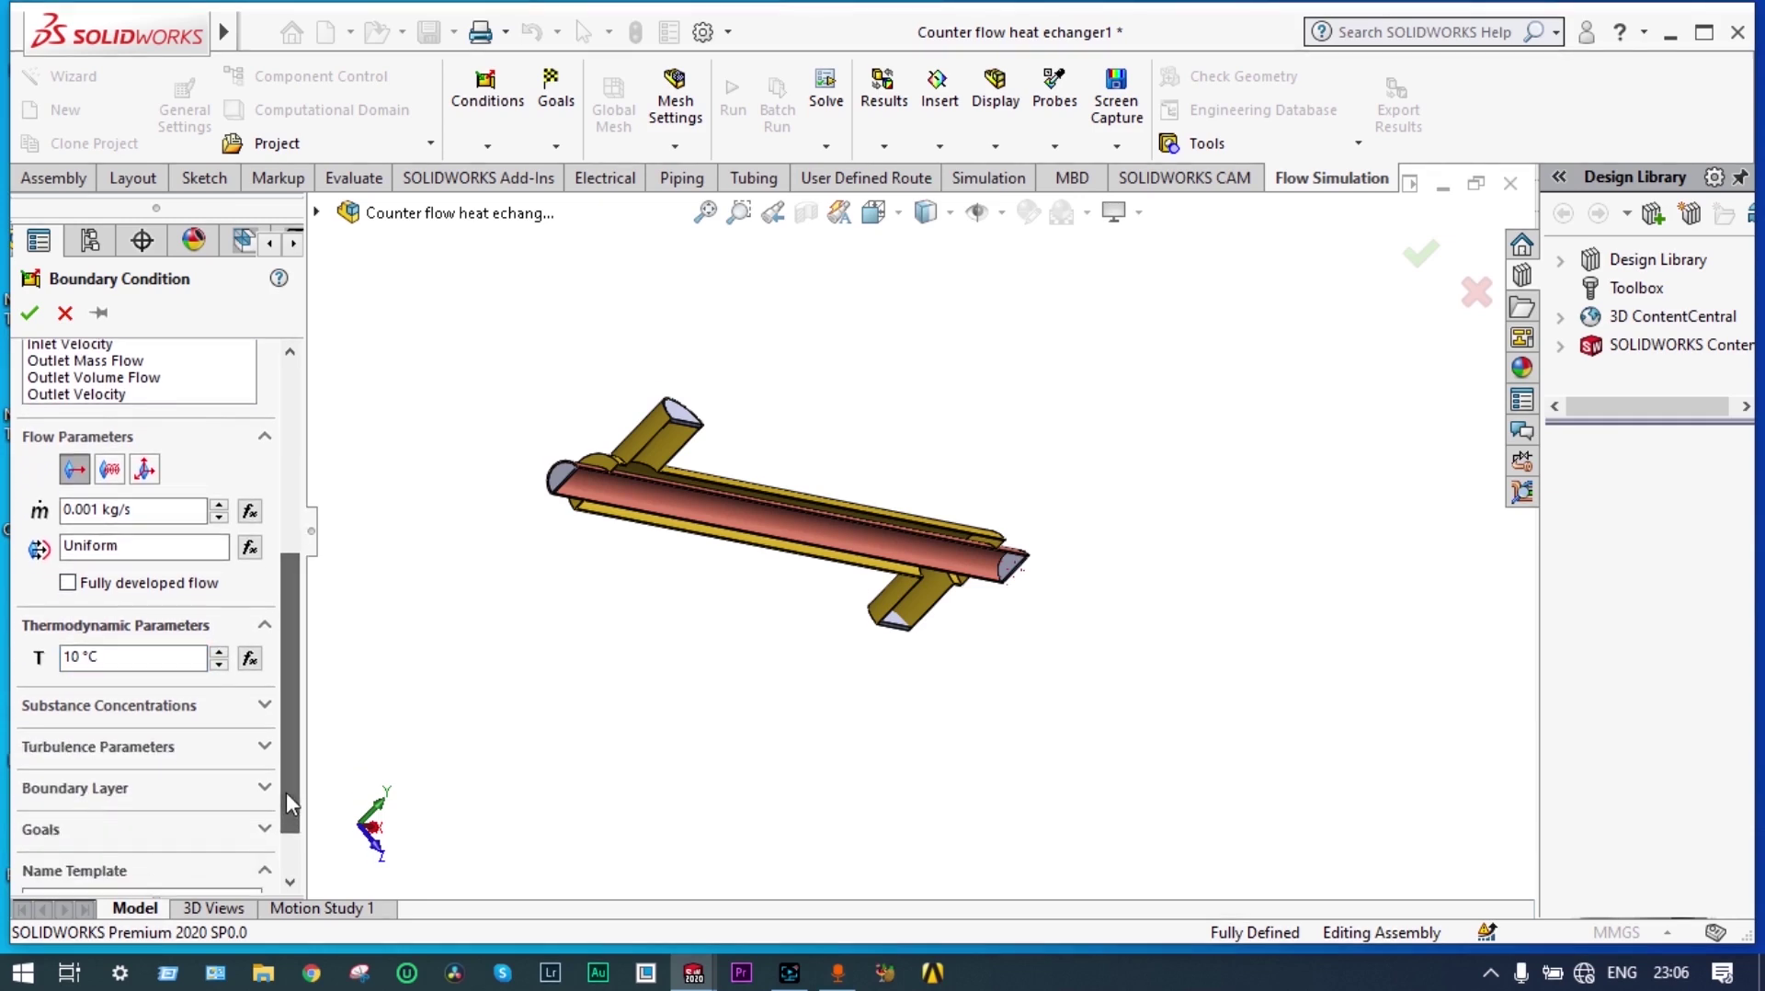
click(263, 705)
click(164, 741)
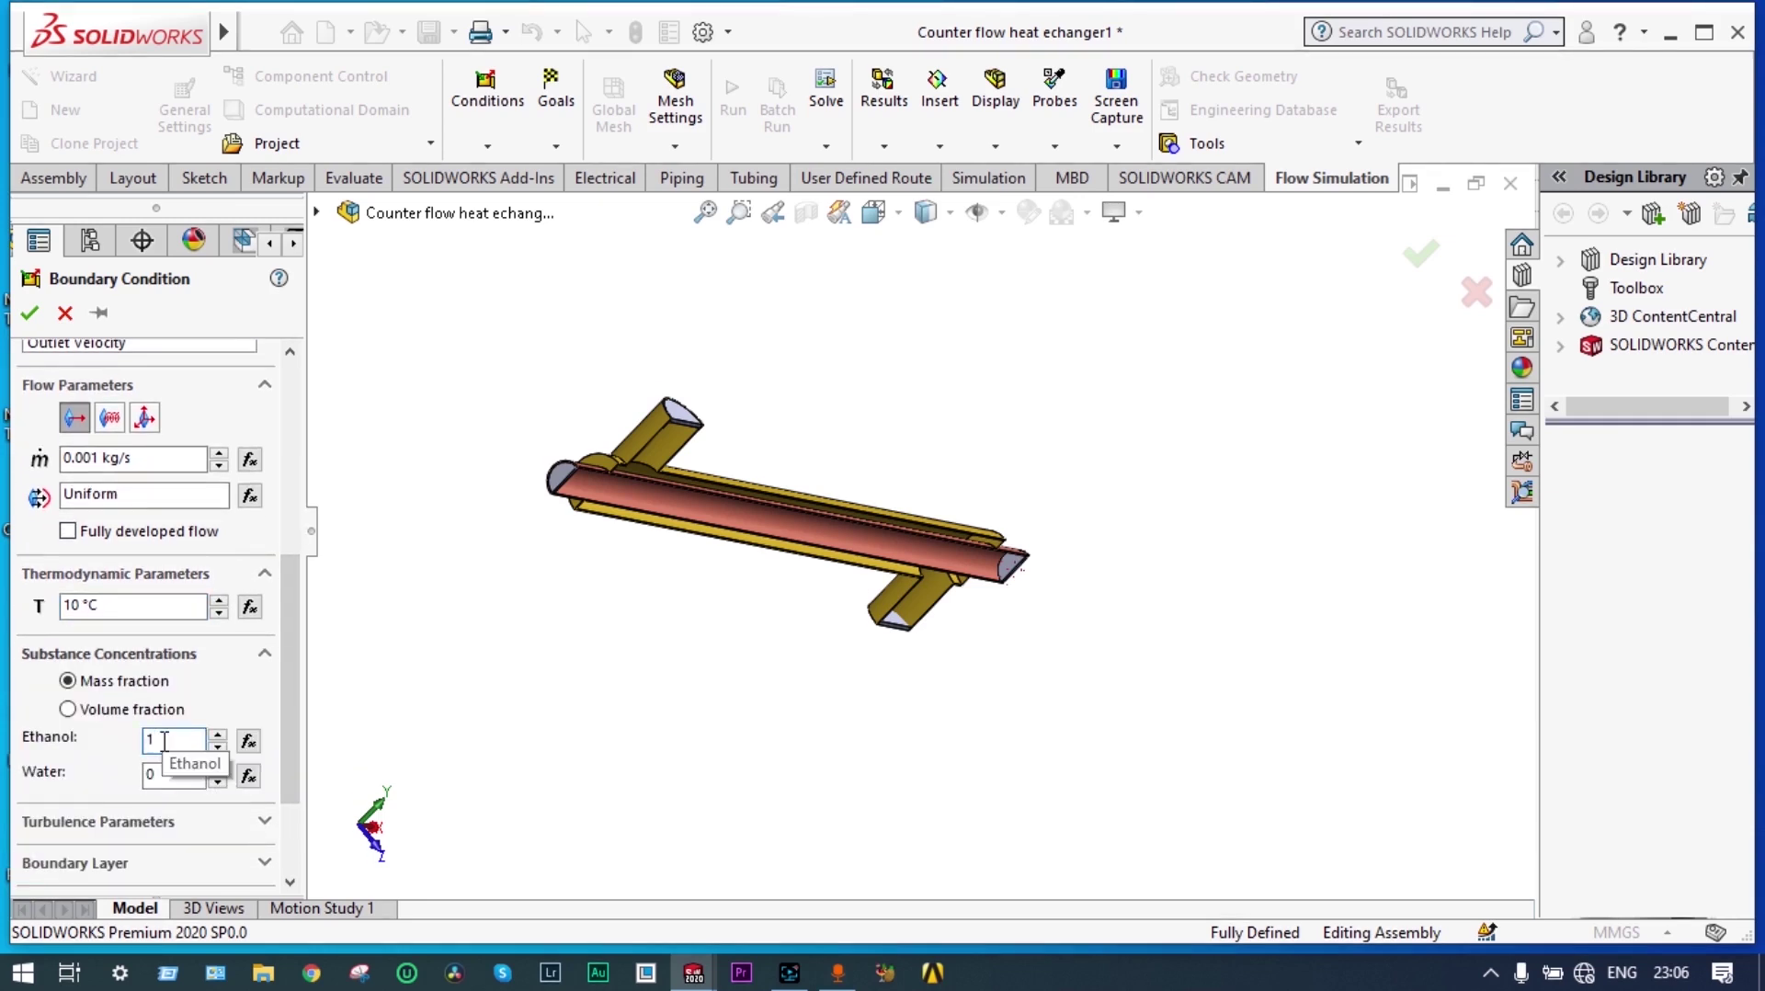
key(BackSpace)
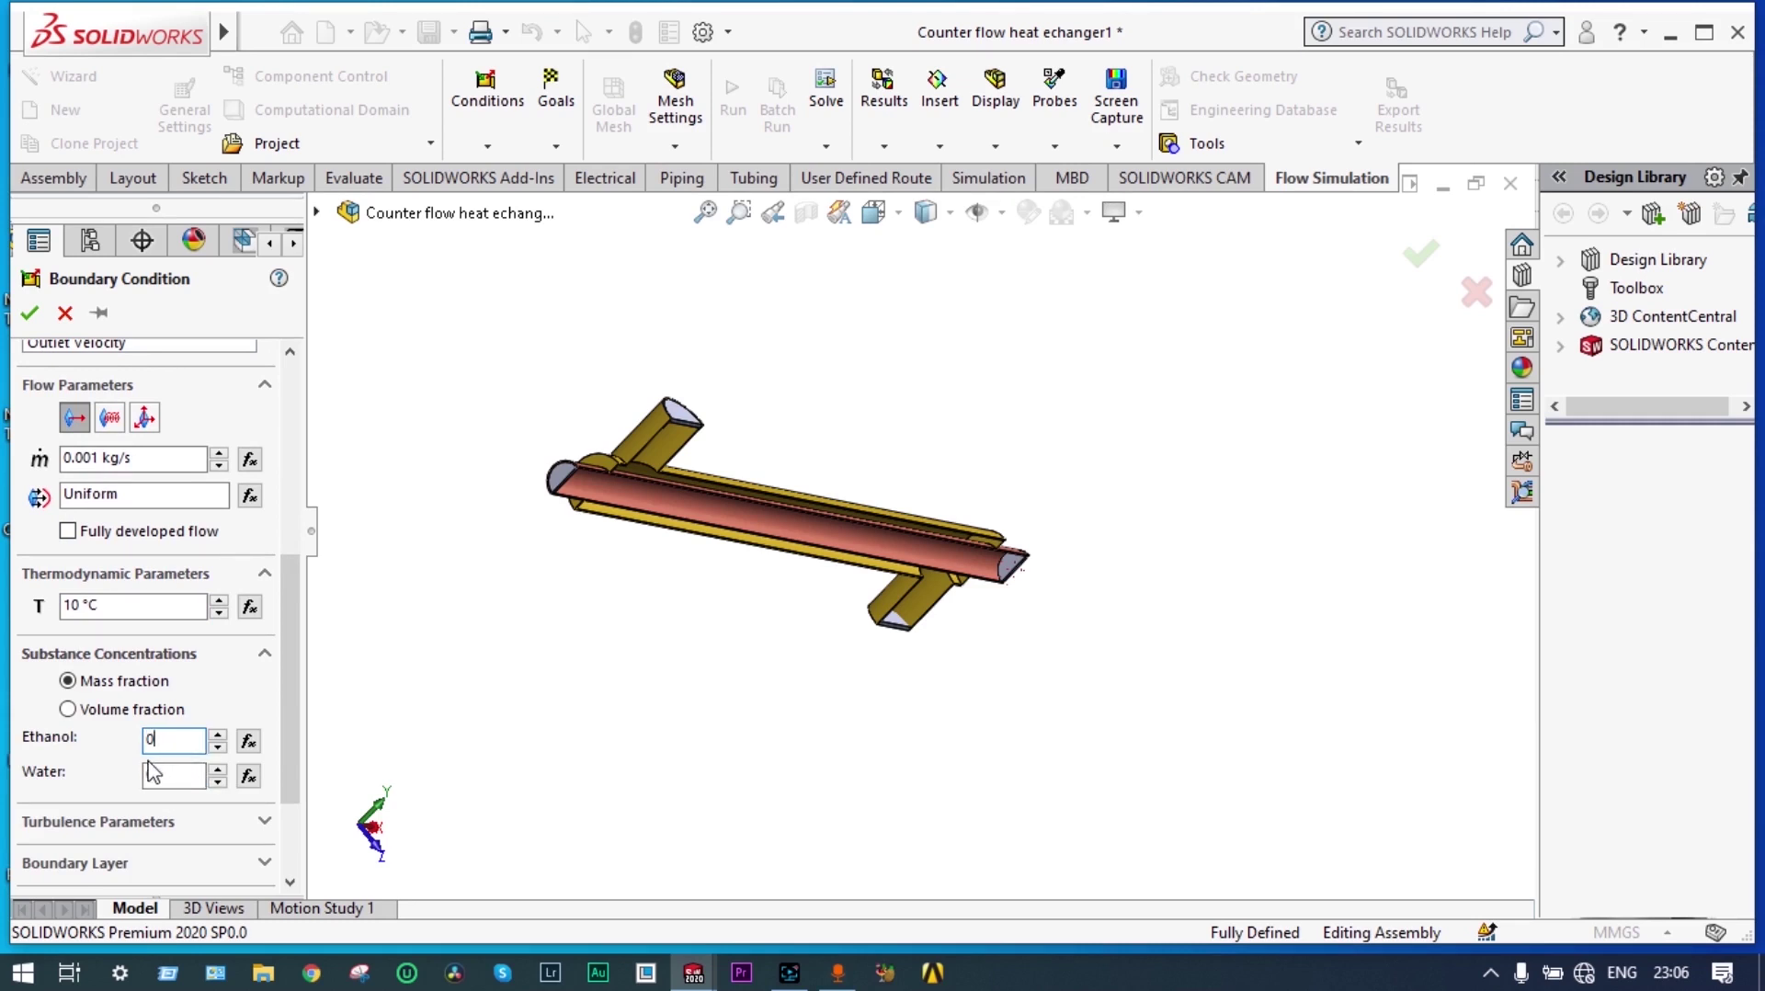
click(166, 769)
- Apply the inlet mass flow to the inner lid face of the jacket's upper port and accept it
middle_drag(600, 759, 615, 615)
middle_drag(1010, 575, 878, 331)
scroll(800, 370, down, 5)
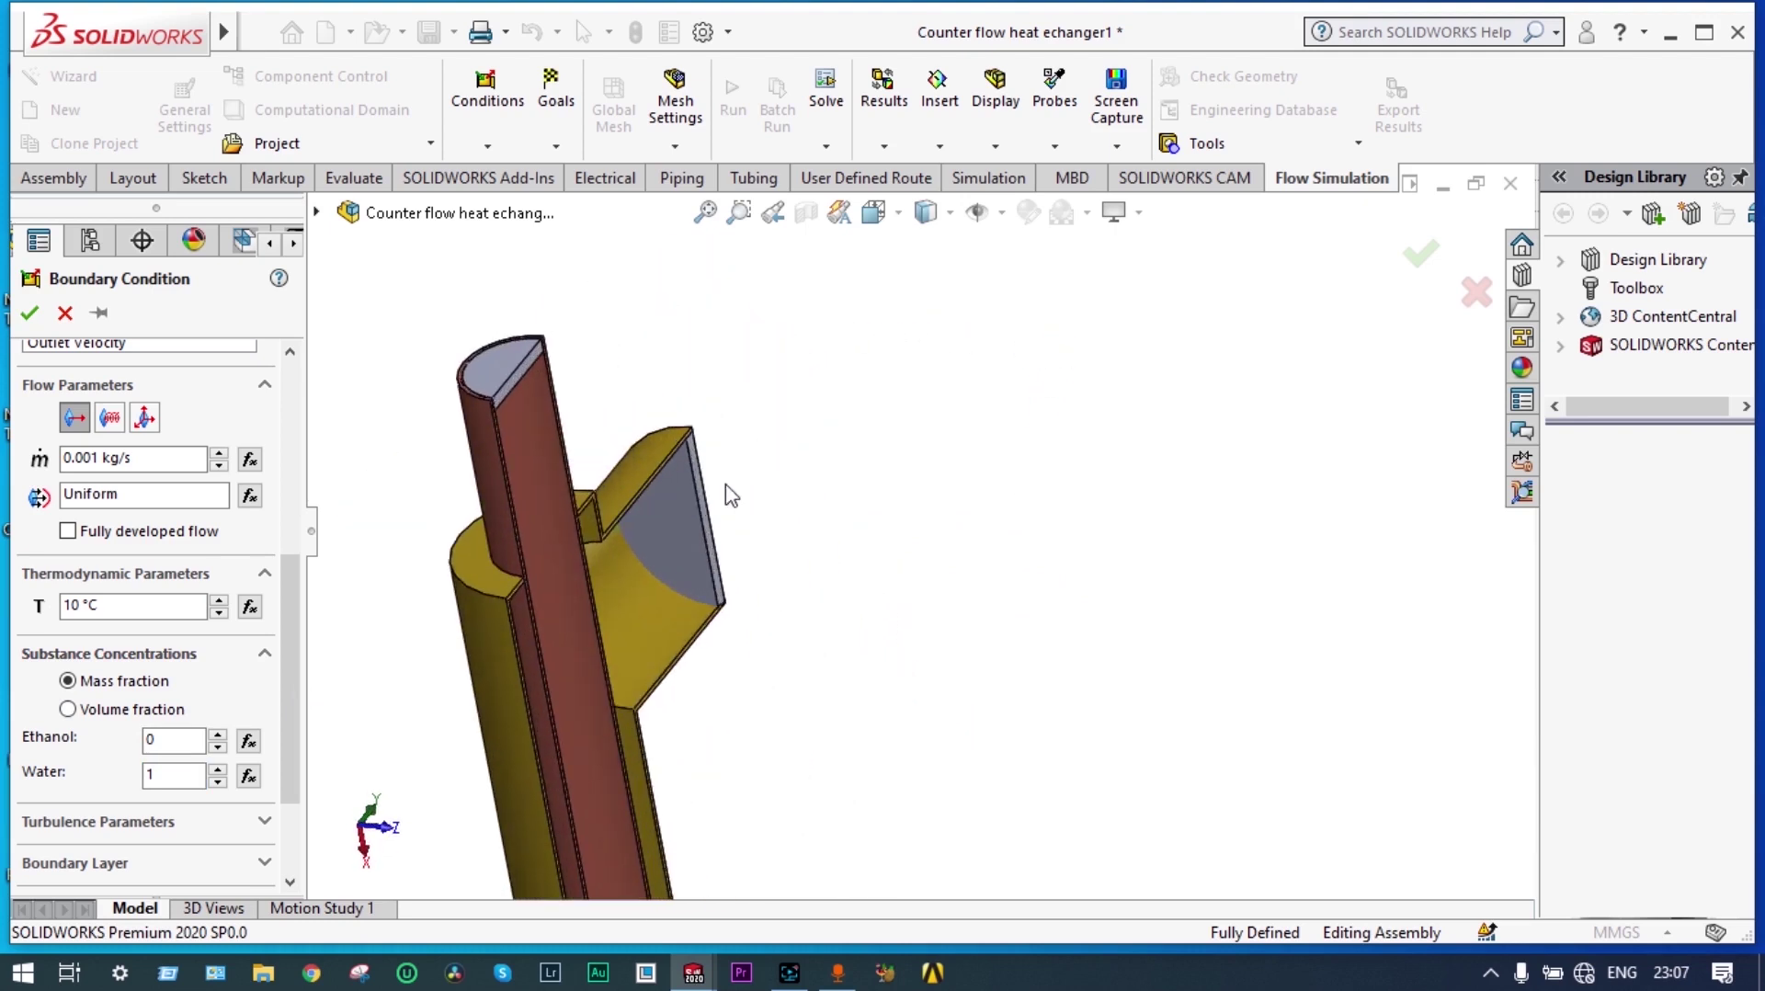
click(676, 507)
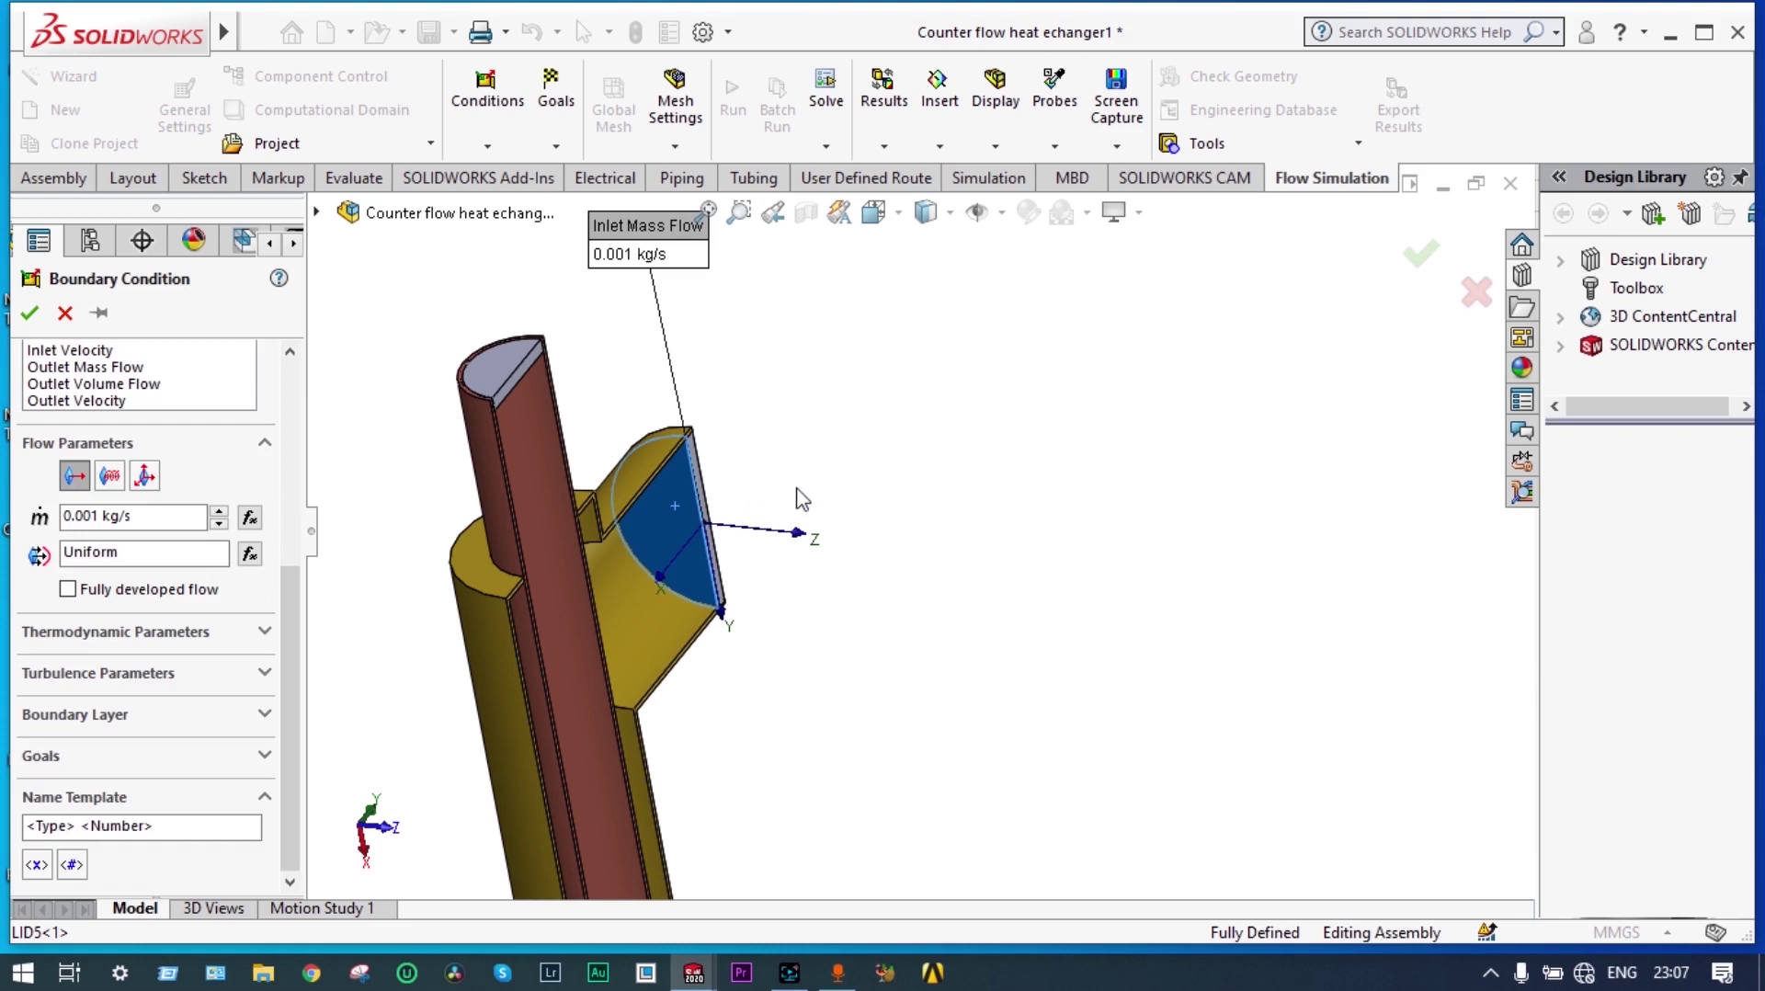
click(32, 317)
- Add an Environment Pressure boundary condition of 101325 Pa on the inner lid face at the copper tube's end beside the upper port
scroll(1041, 506, up, 8)
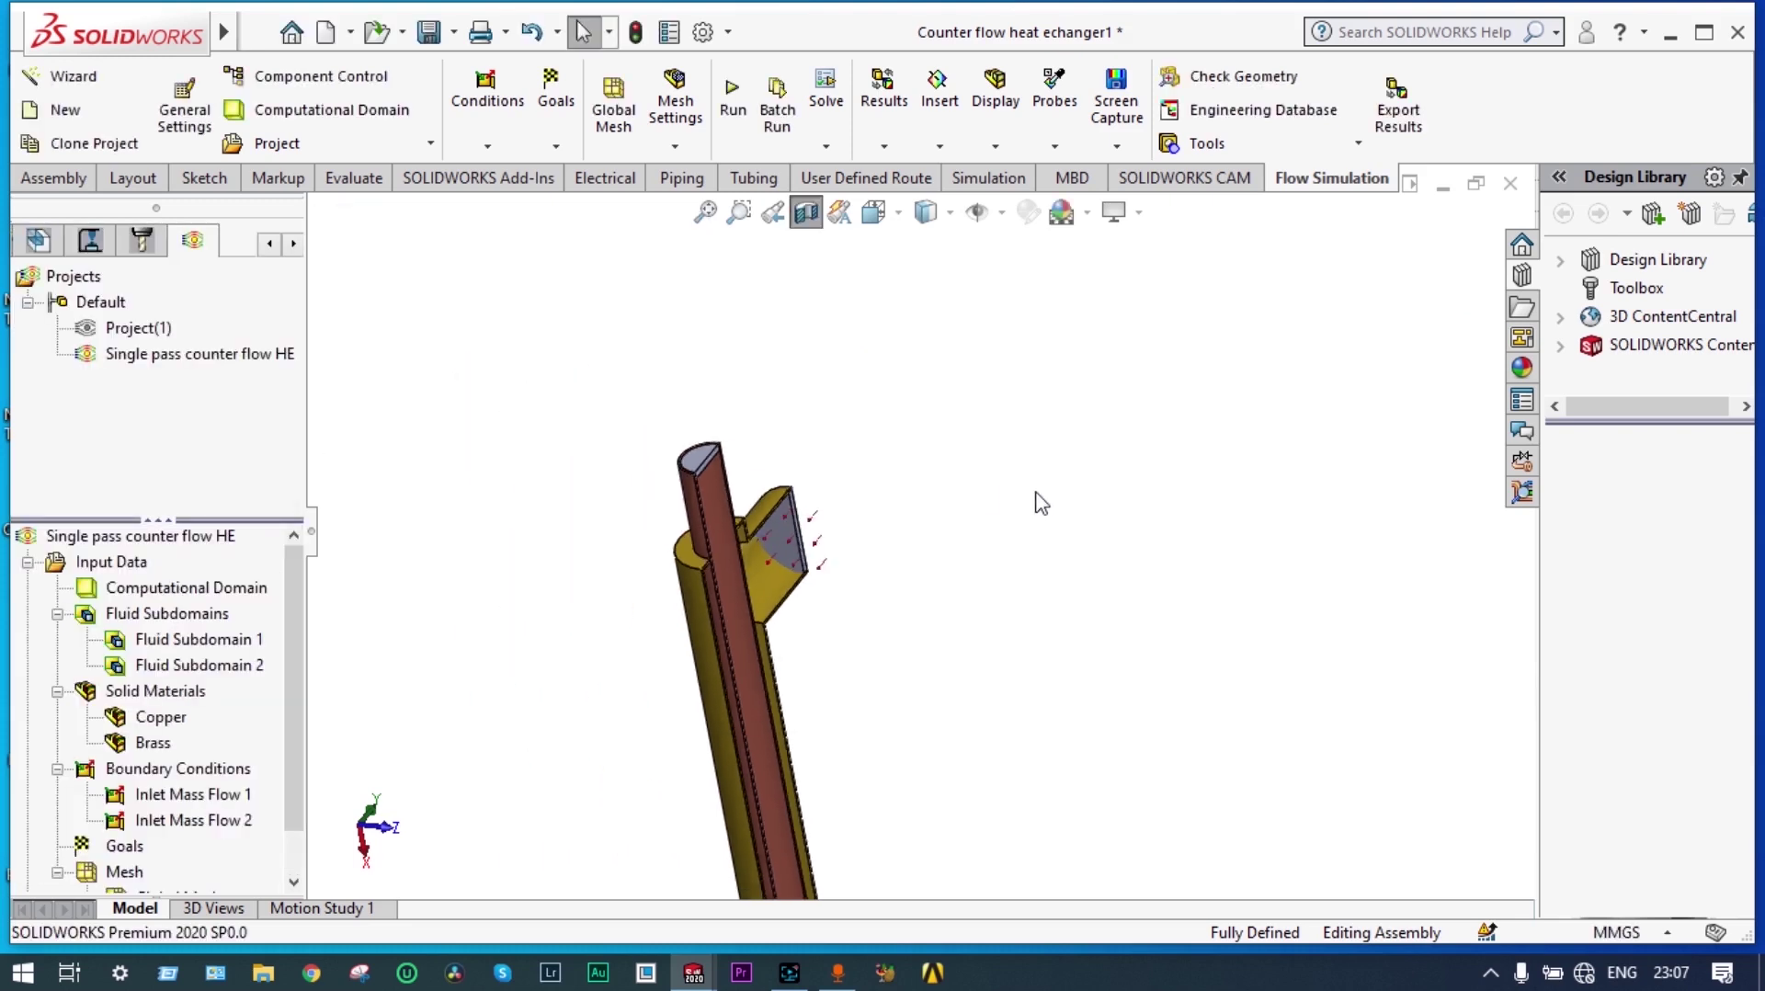
middle_drag(1041, 506, 970, 747)
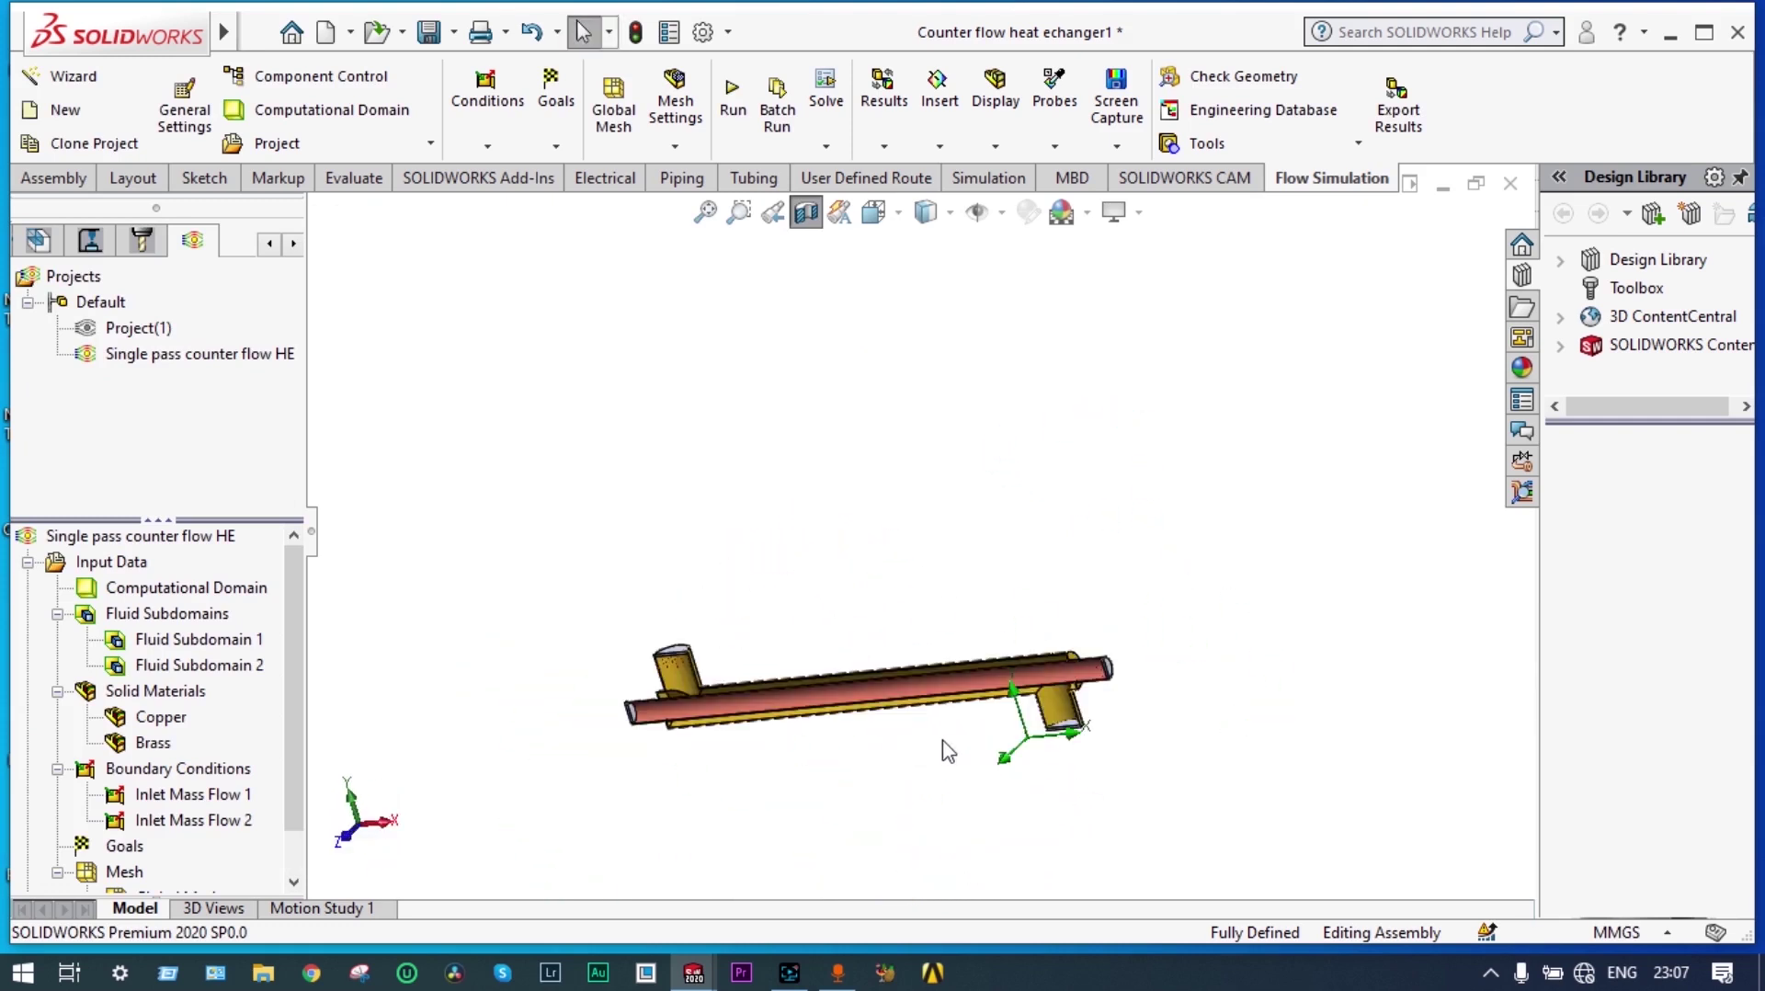
mouse_move(875, 754)
middle_down()
mouse_move(894, 714)
mouse_move(884, 763)
middle_up()
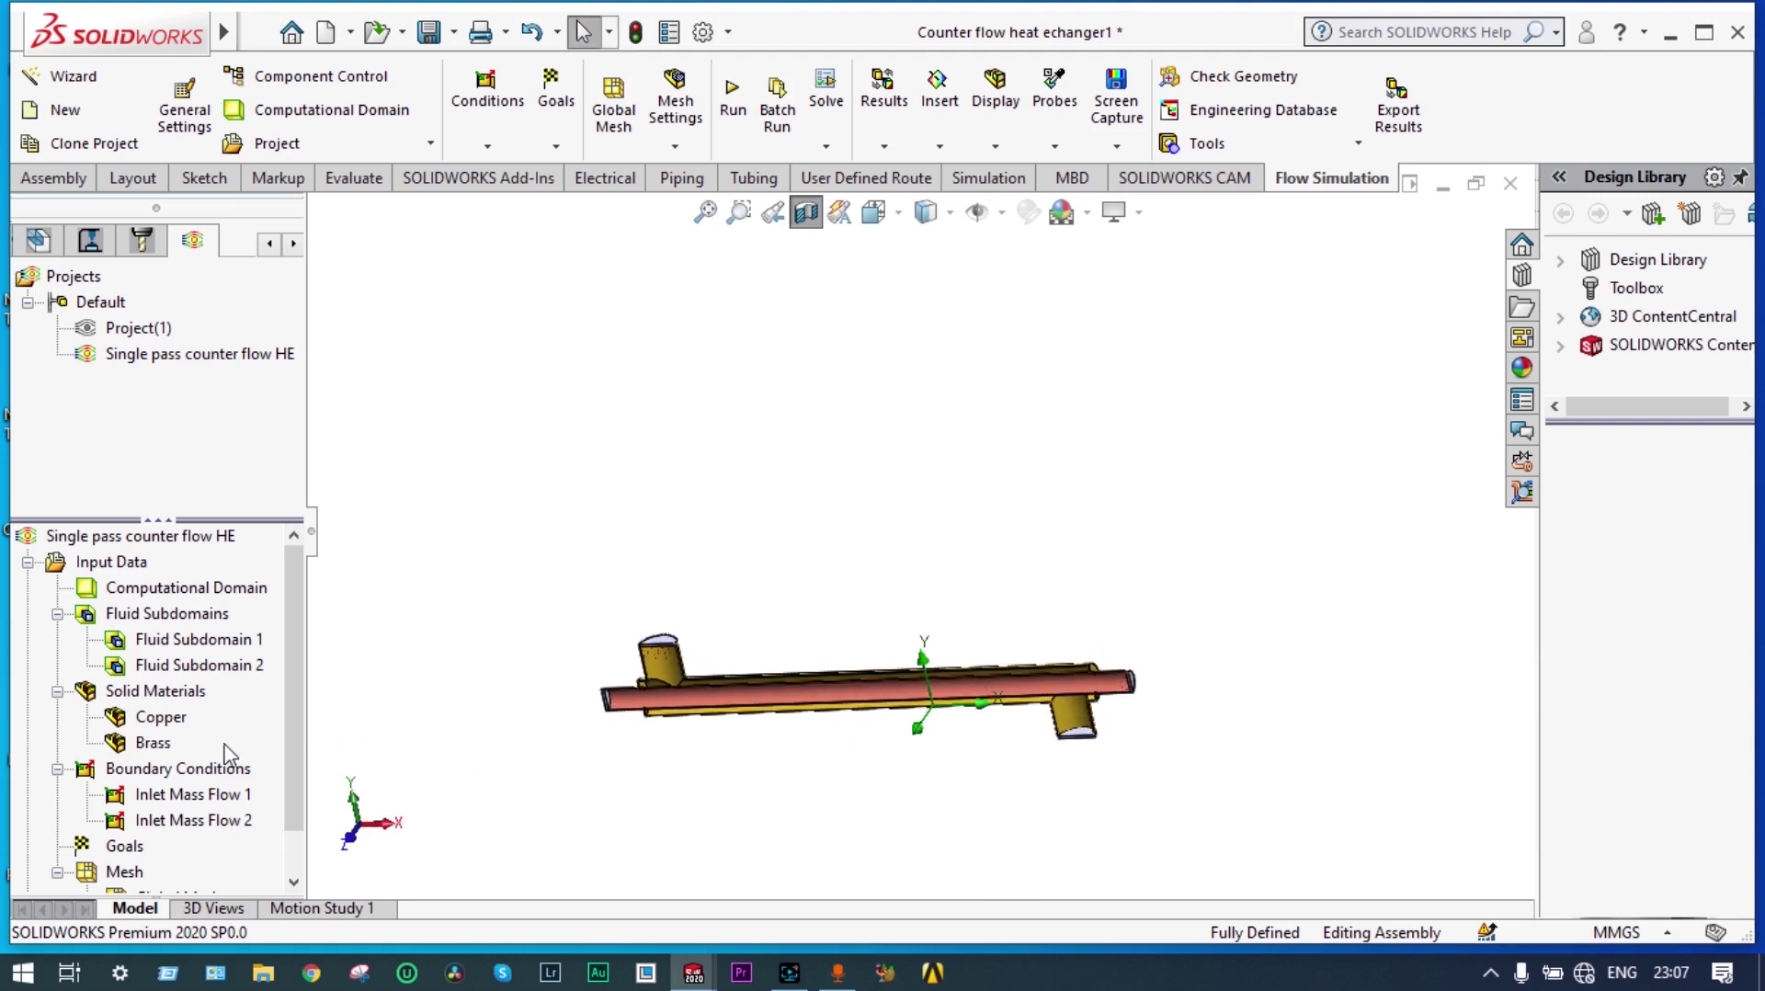
right_click(225, 777)
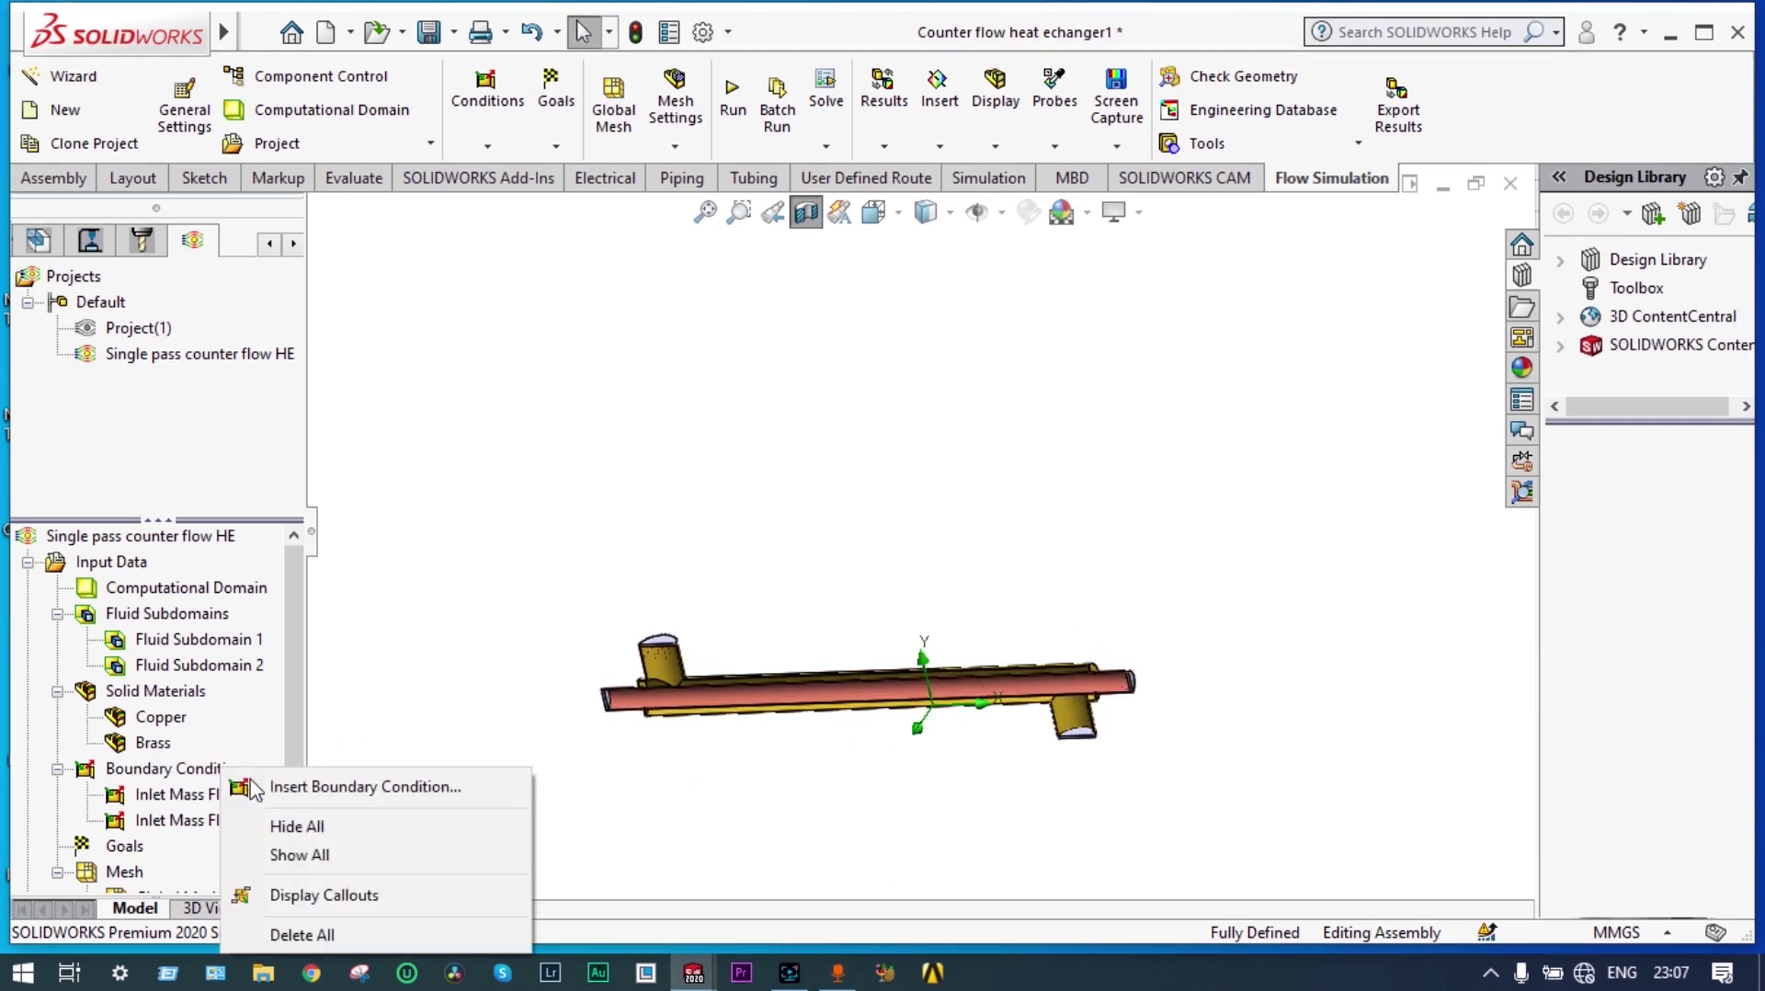
click(288, 787)
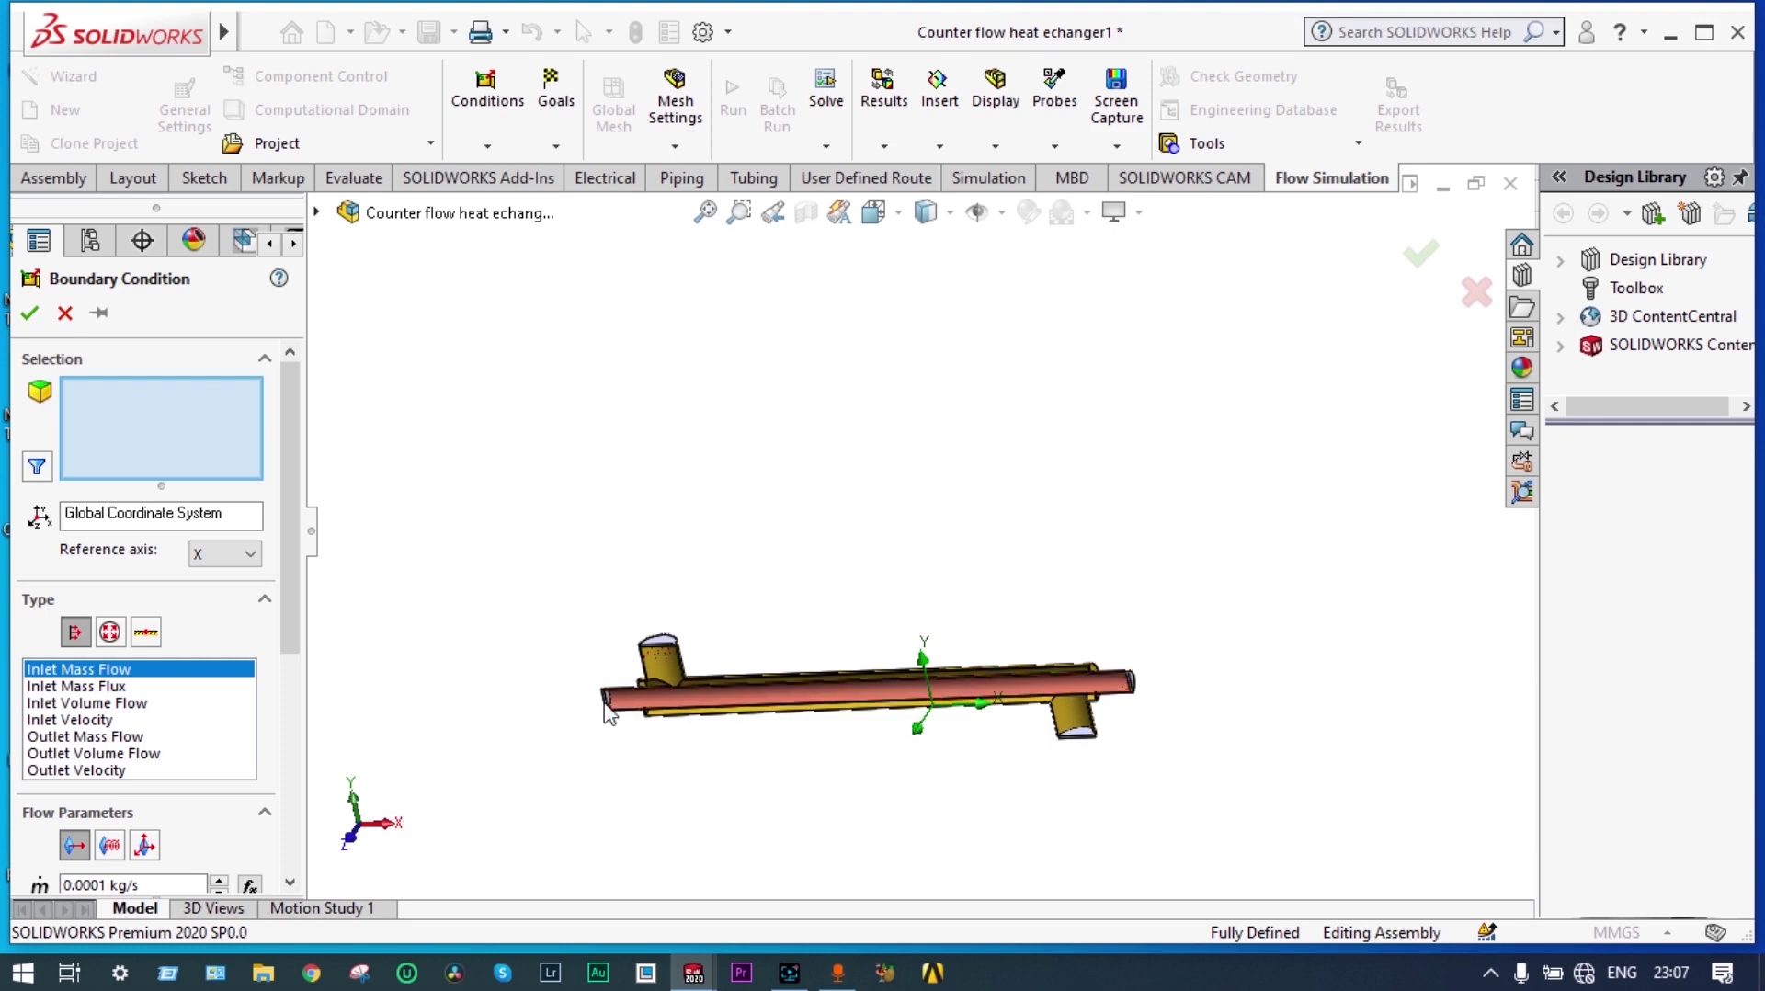
middle_drag(630, 747, 634, 700)
scroll(735, 634, up, 8)
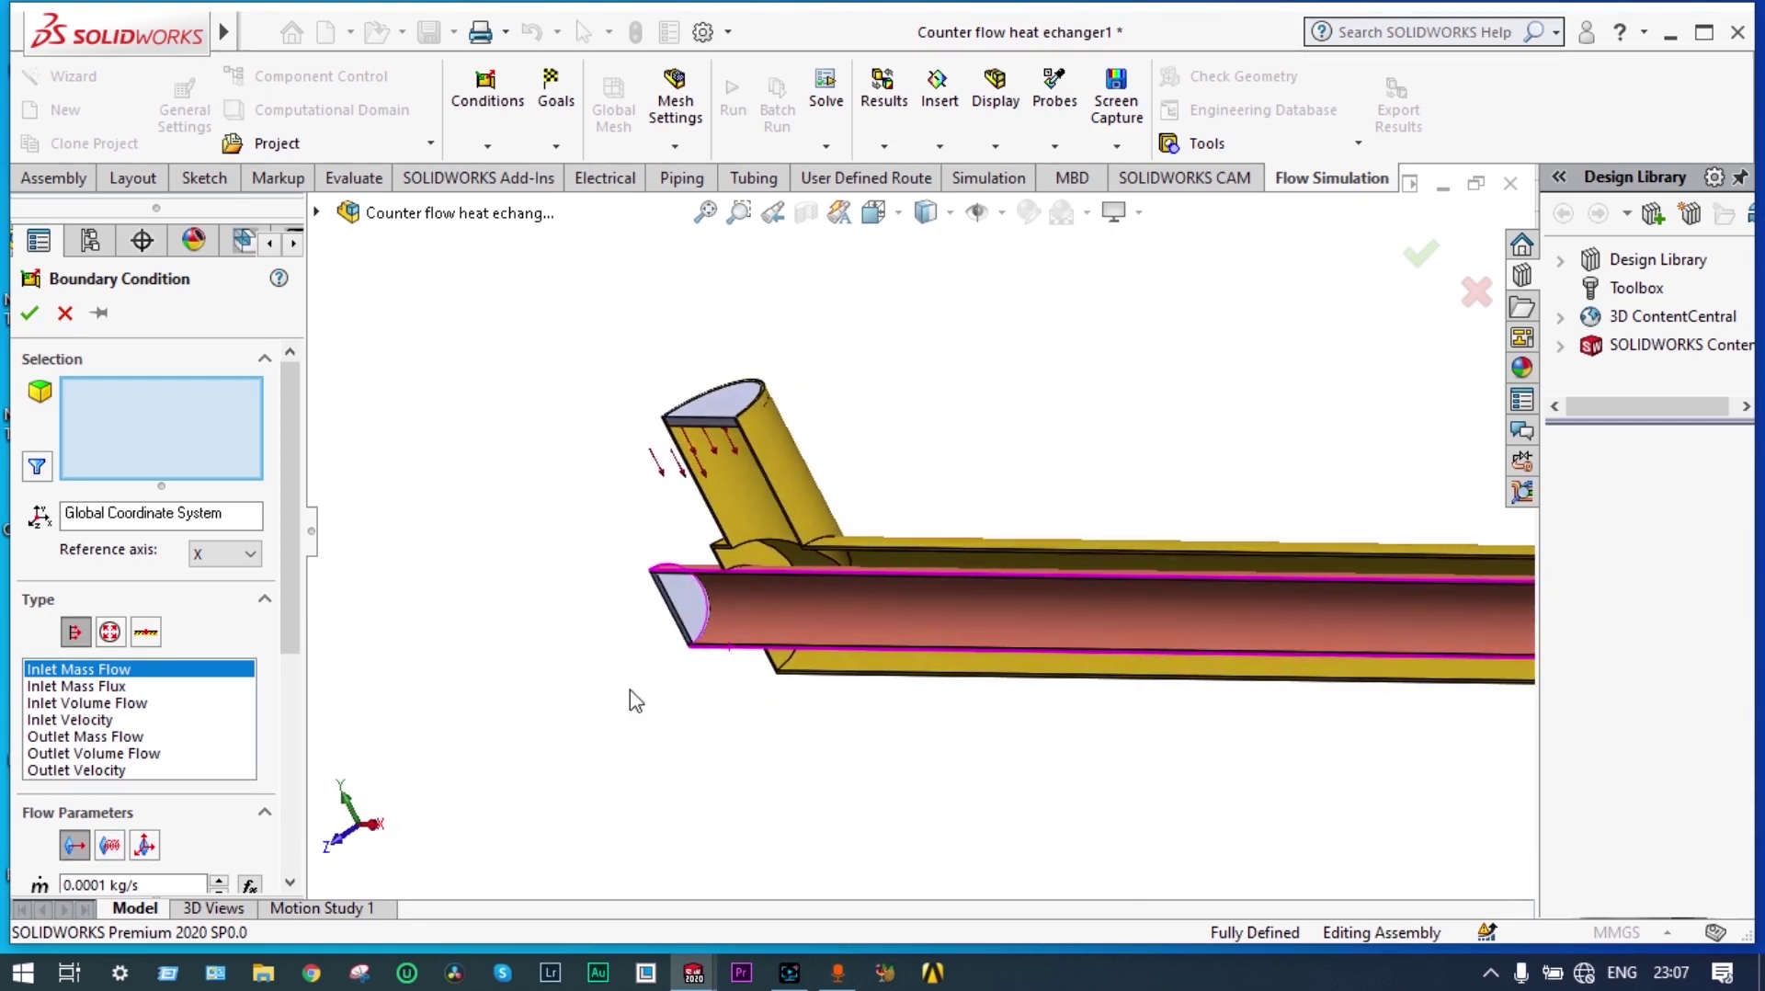
click(110, 632)
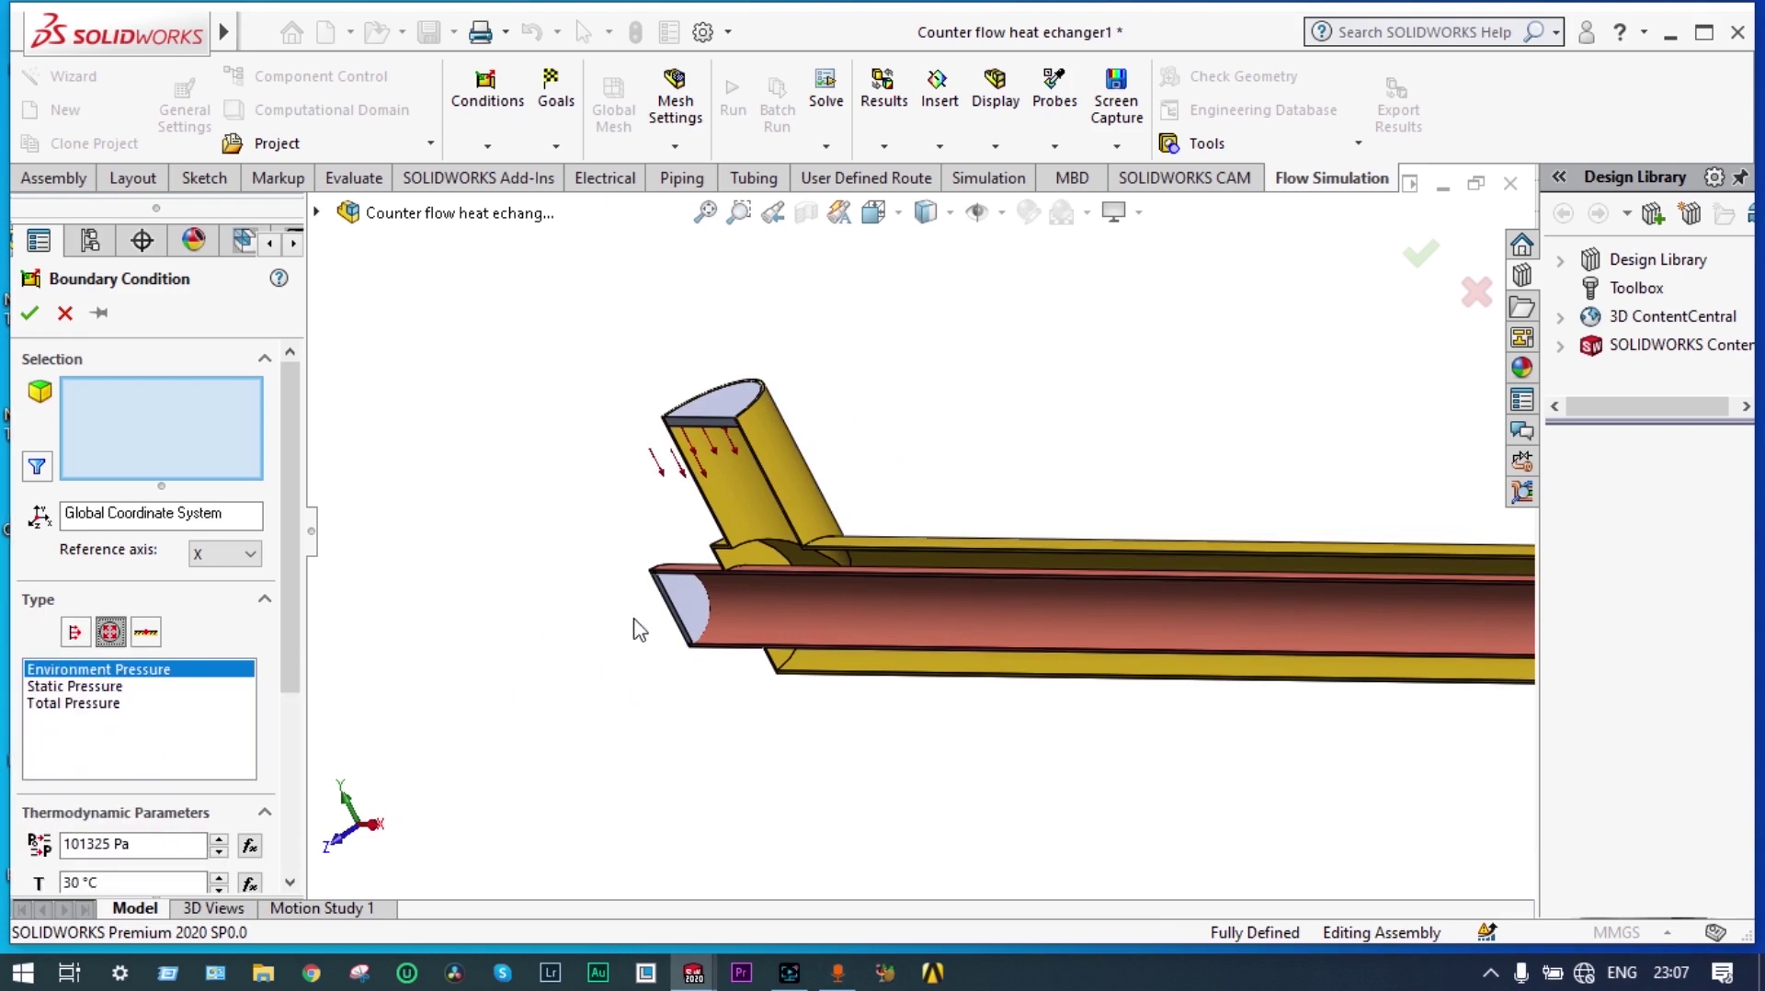
click(687, 614)
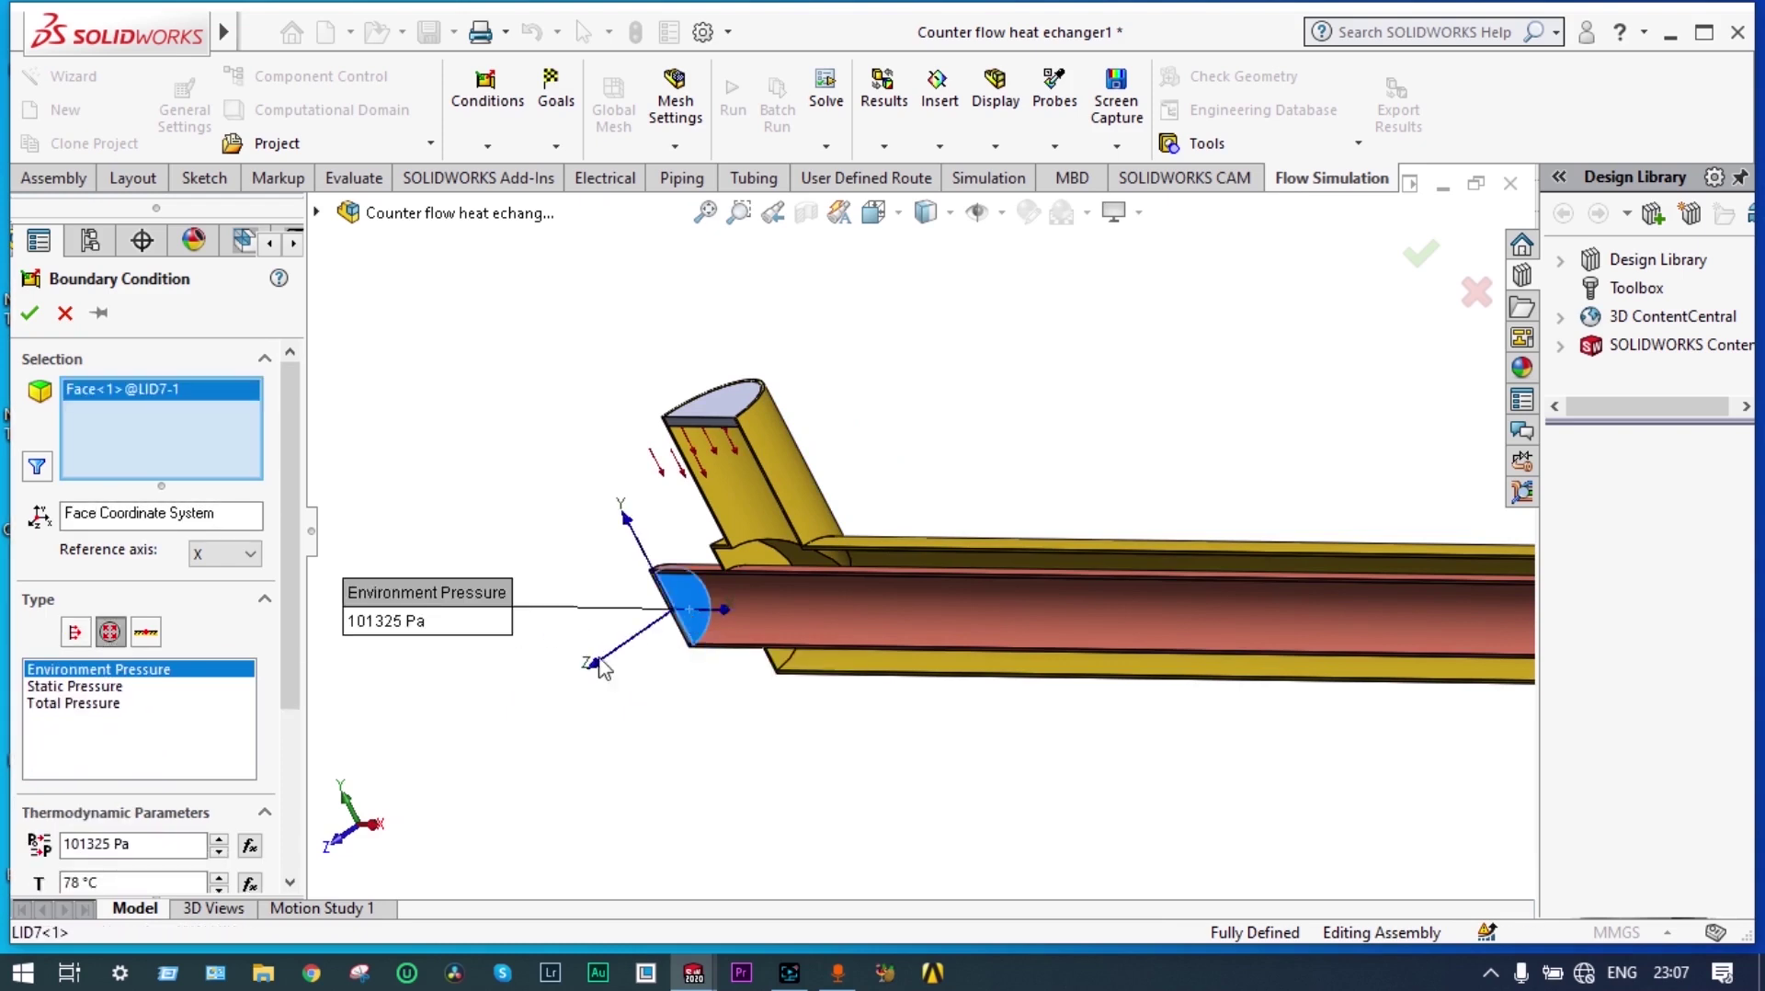
click(30, 314)
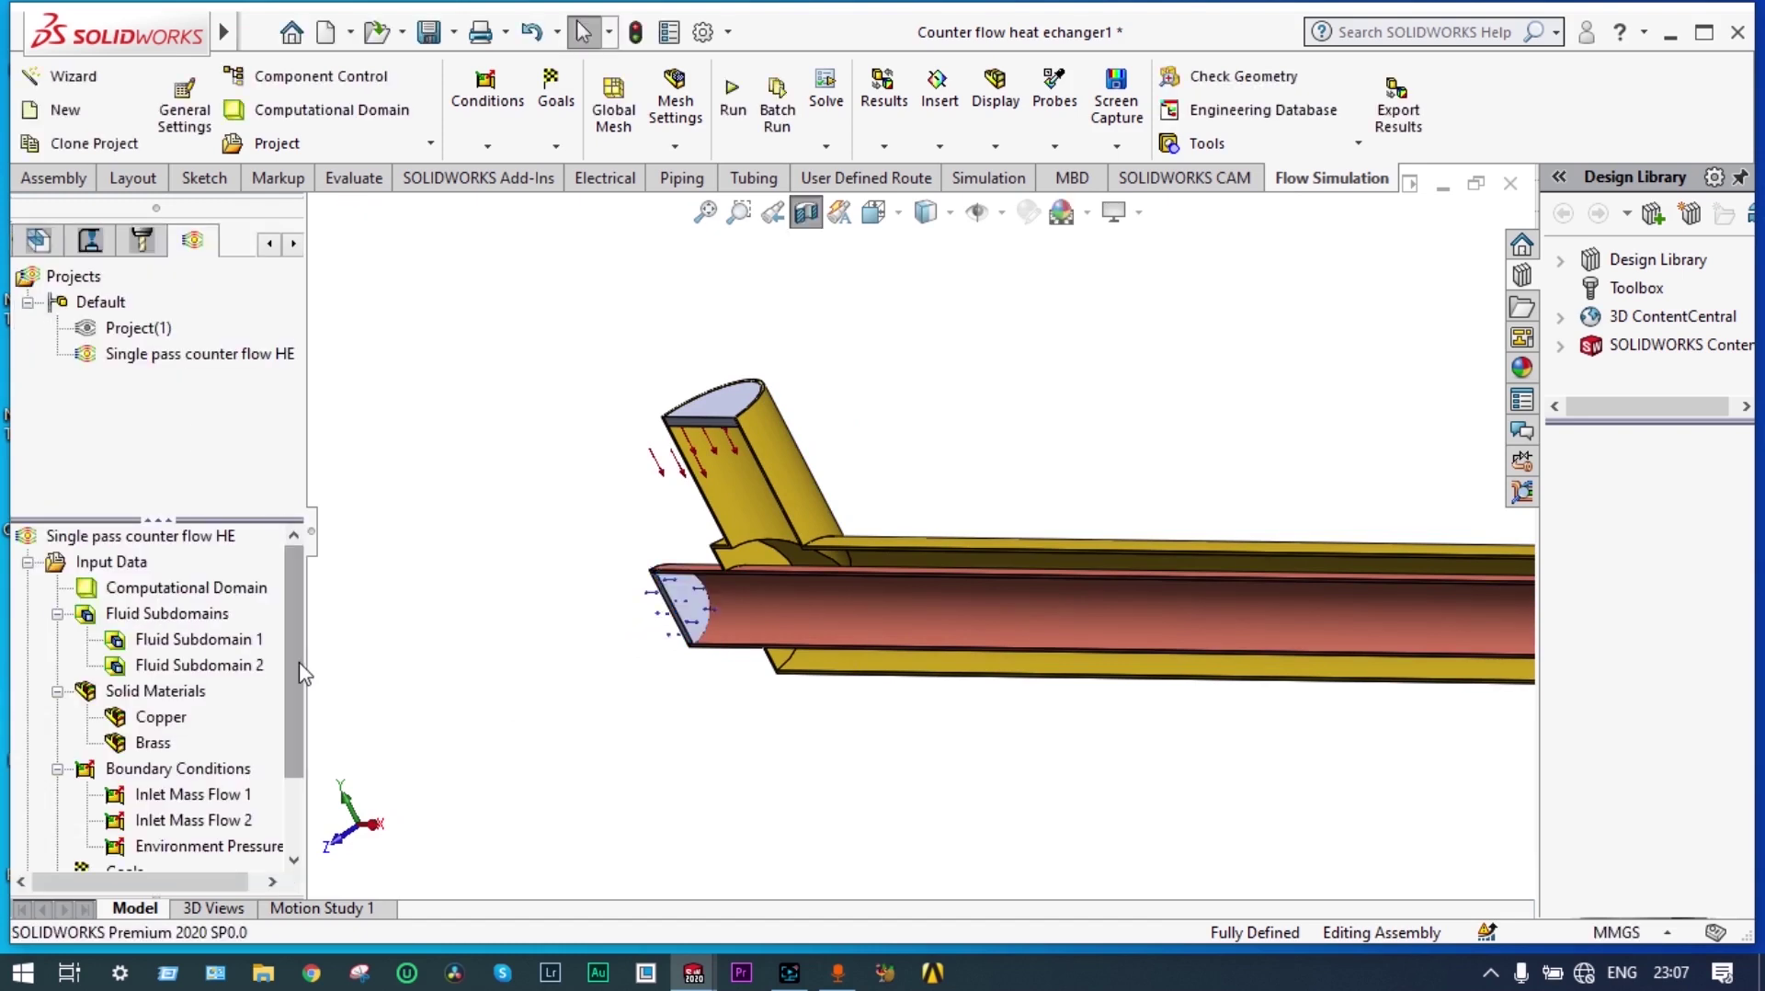
- Add an Environment Pressure boundary condition of 101325 Pa on the inner lid face of the jacket's lower port
right_click(229, 771)
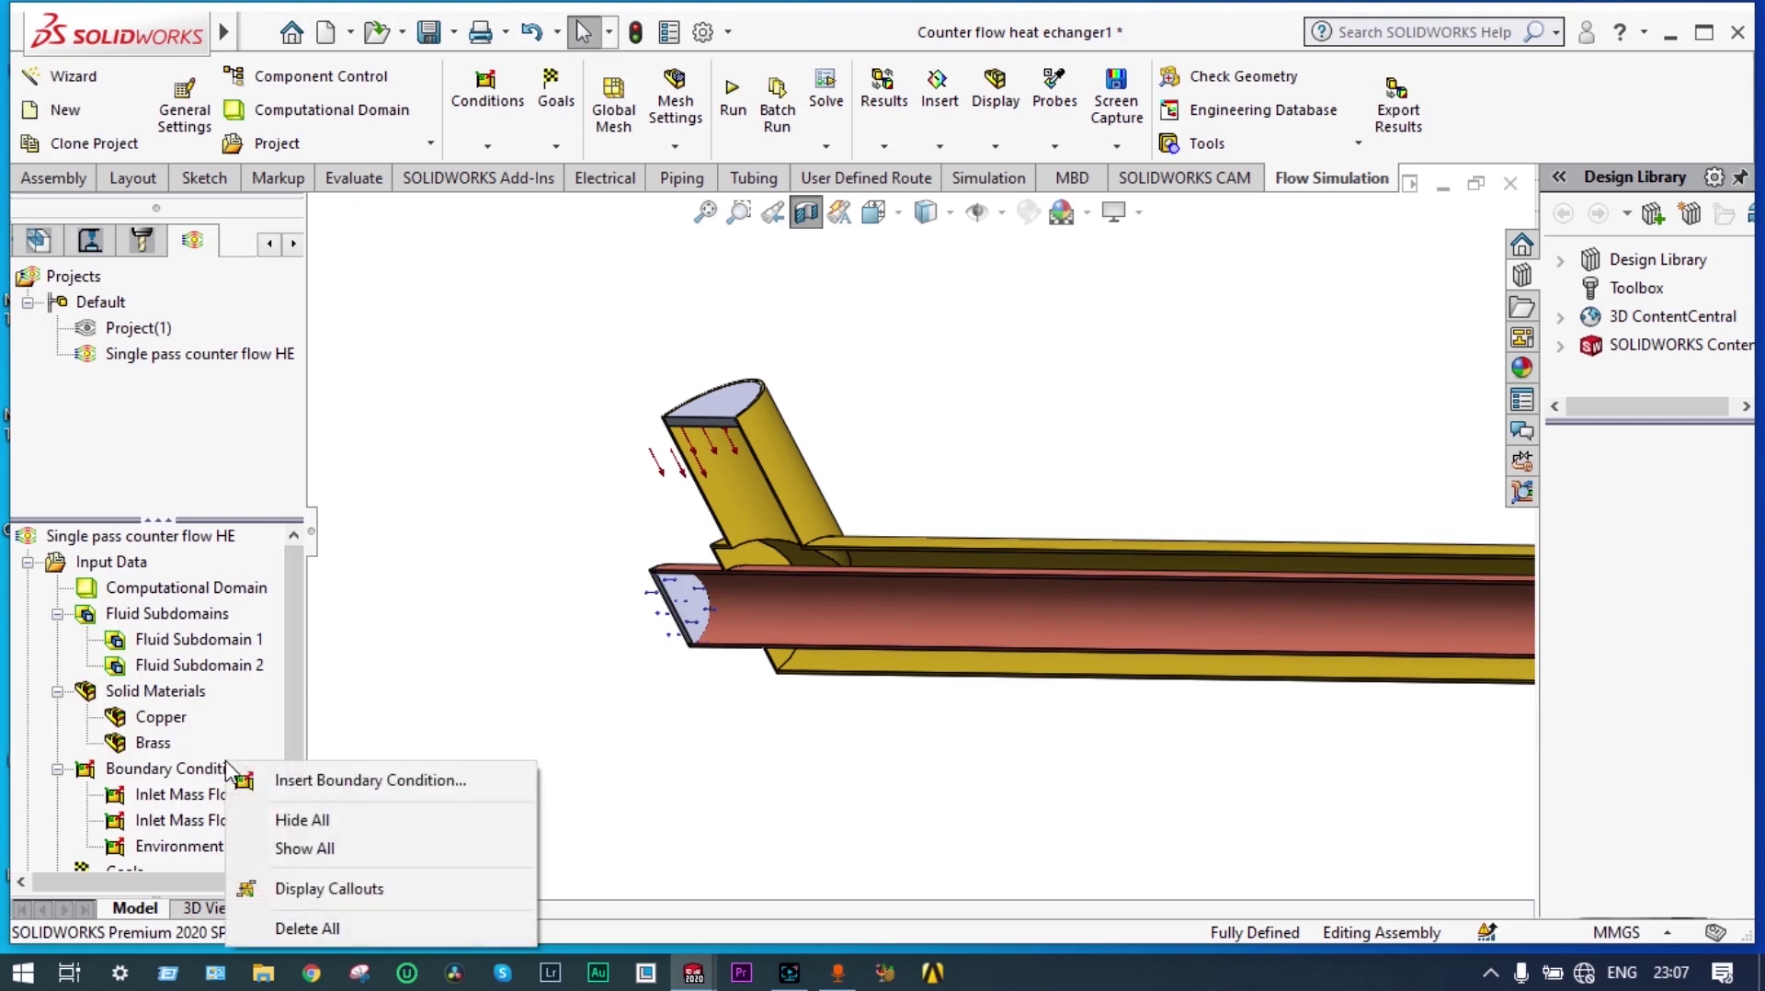
click(286, 781)
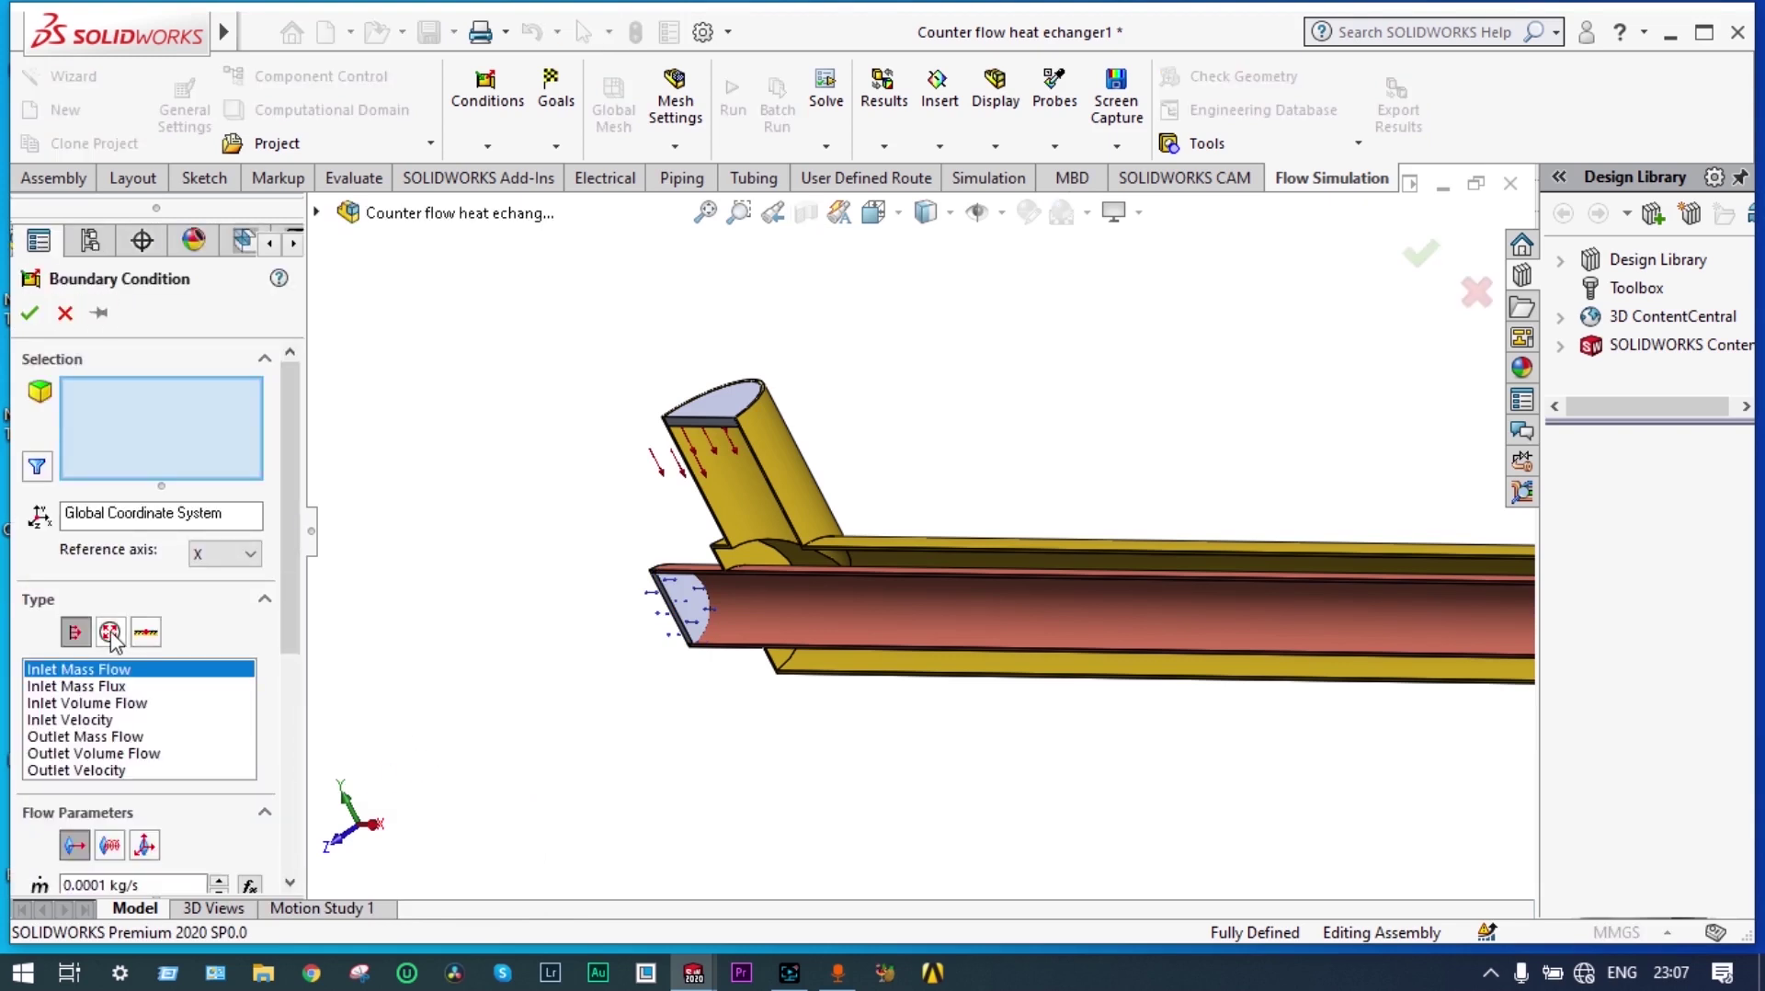
click(111, 632)
middle_drag(583, 686, 1074, 772)
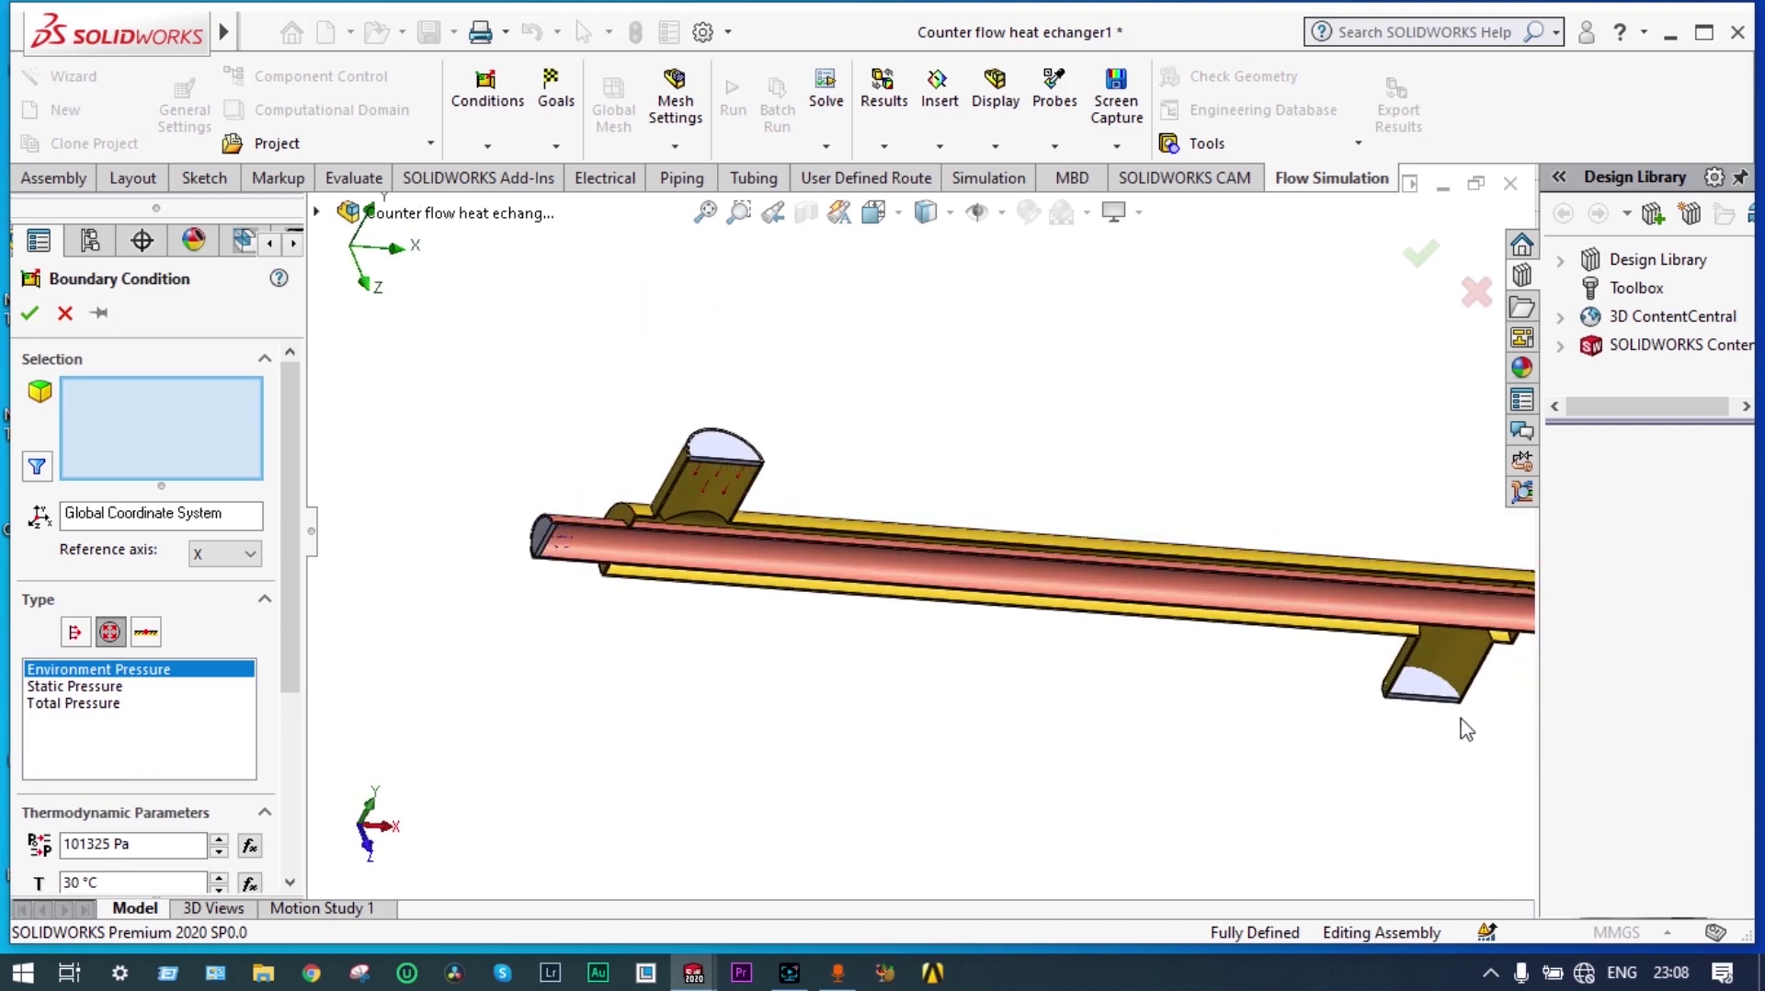
click(1436, 691)
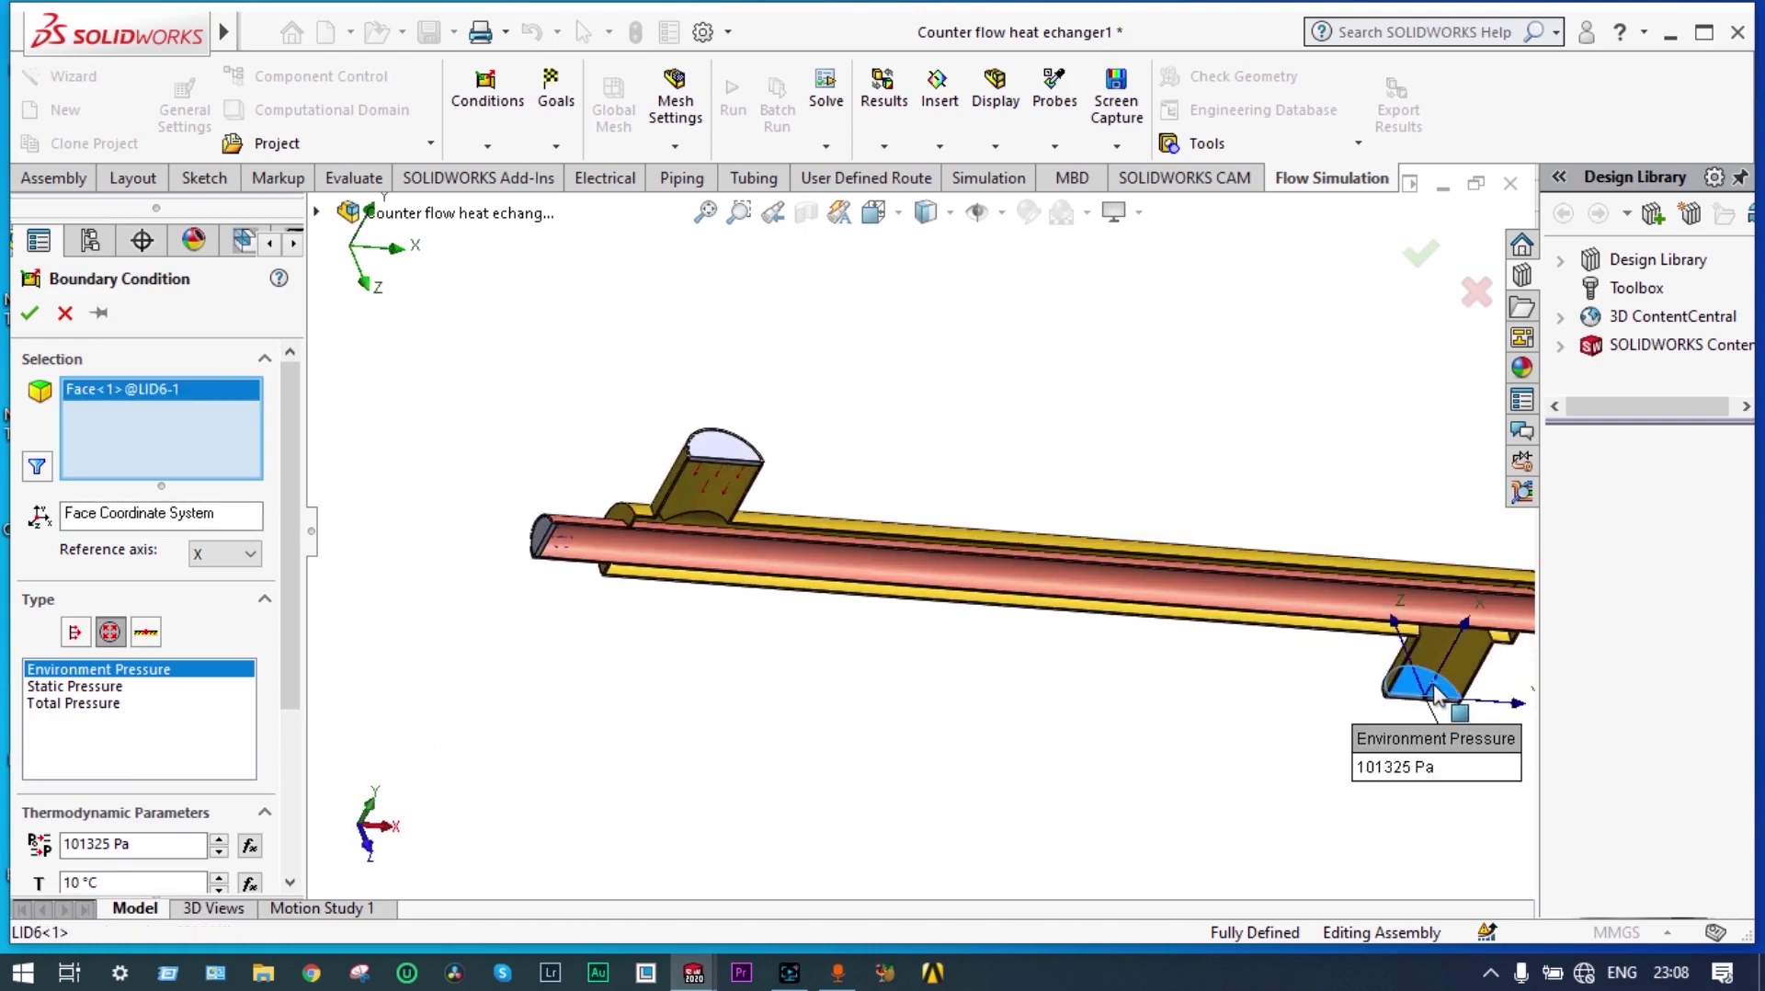
click(29, 312)
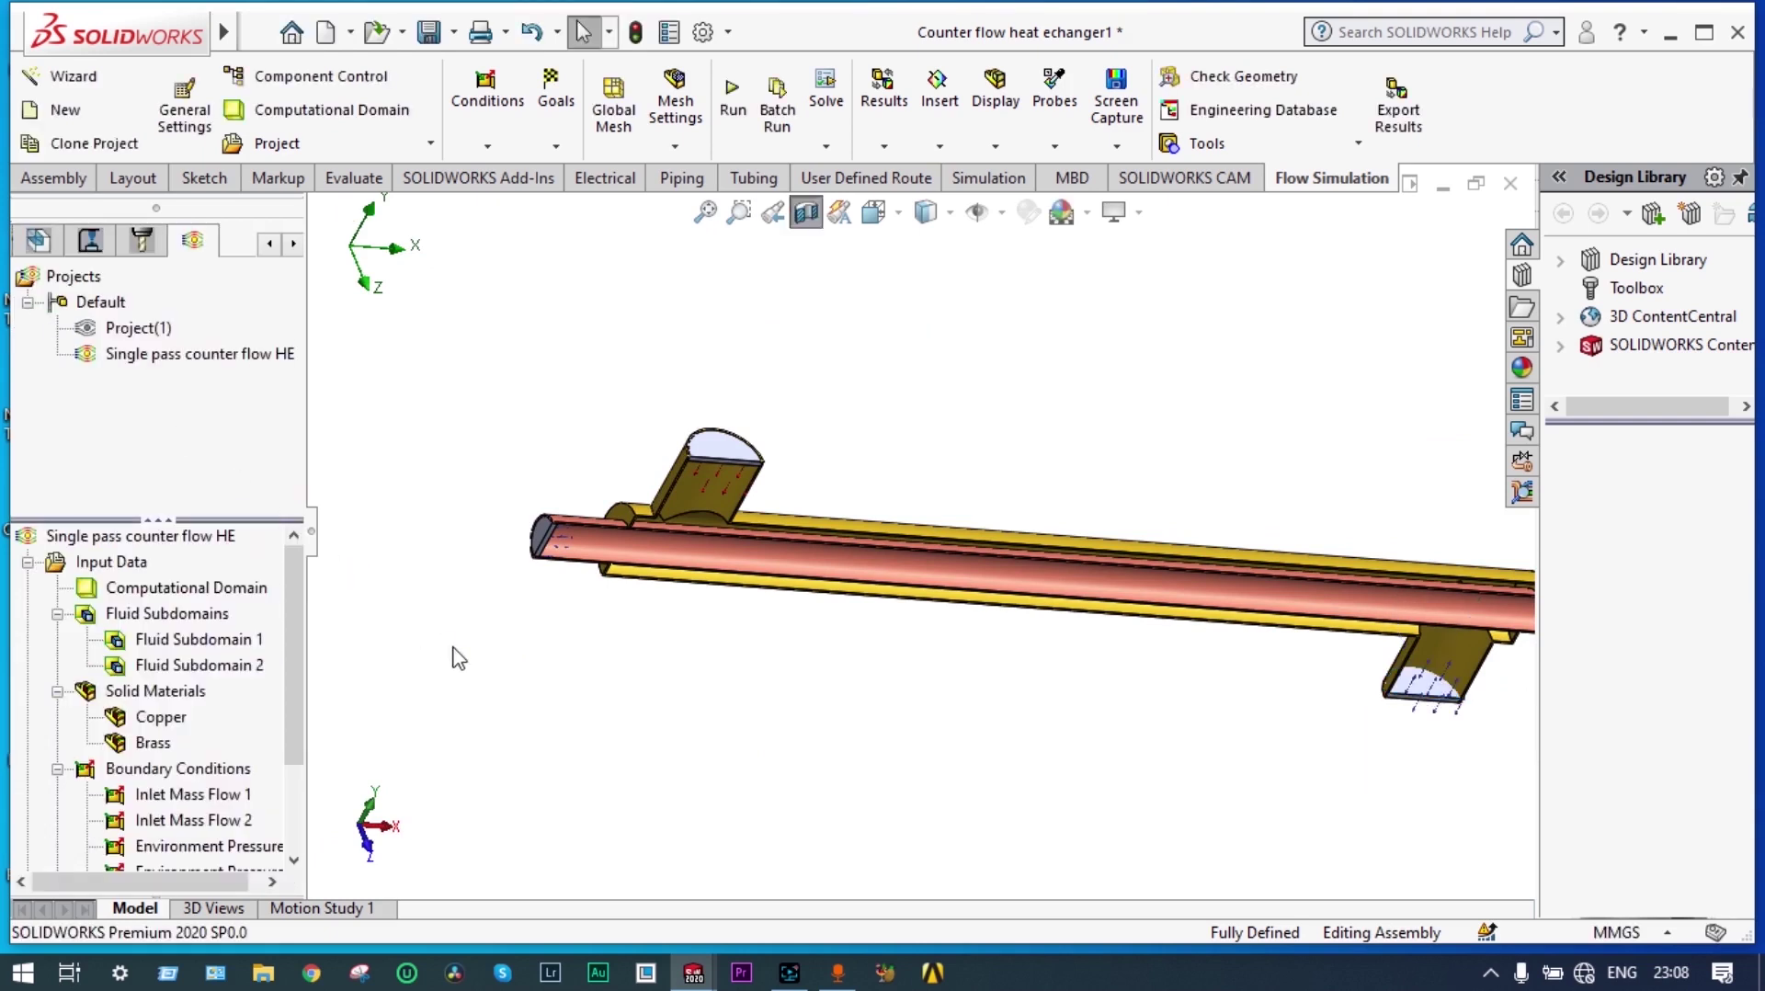
- Turn off the section view to show the complete heat exchanger assembly
key(f)
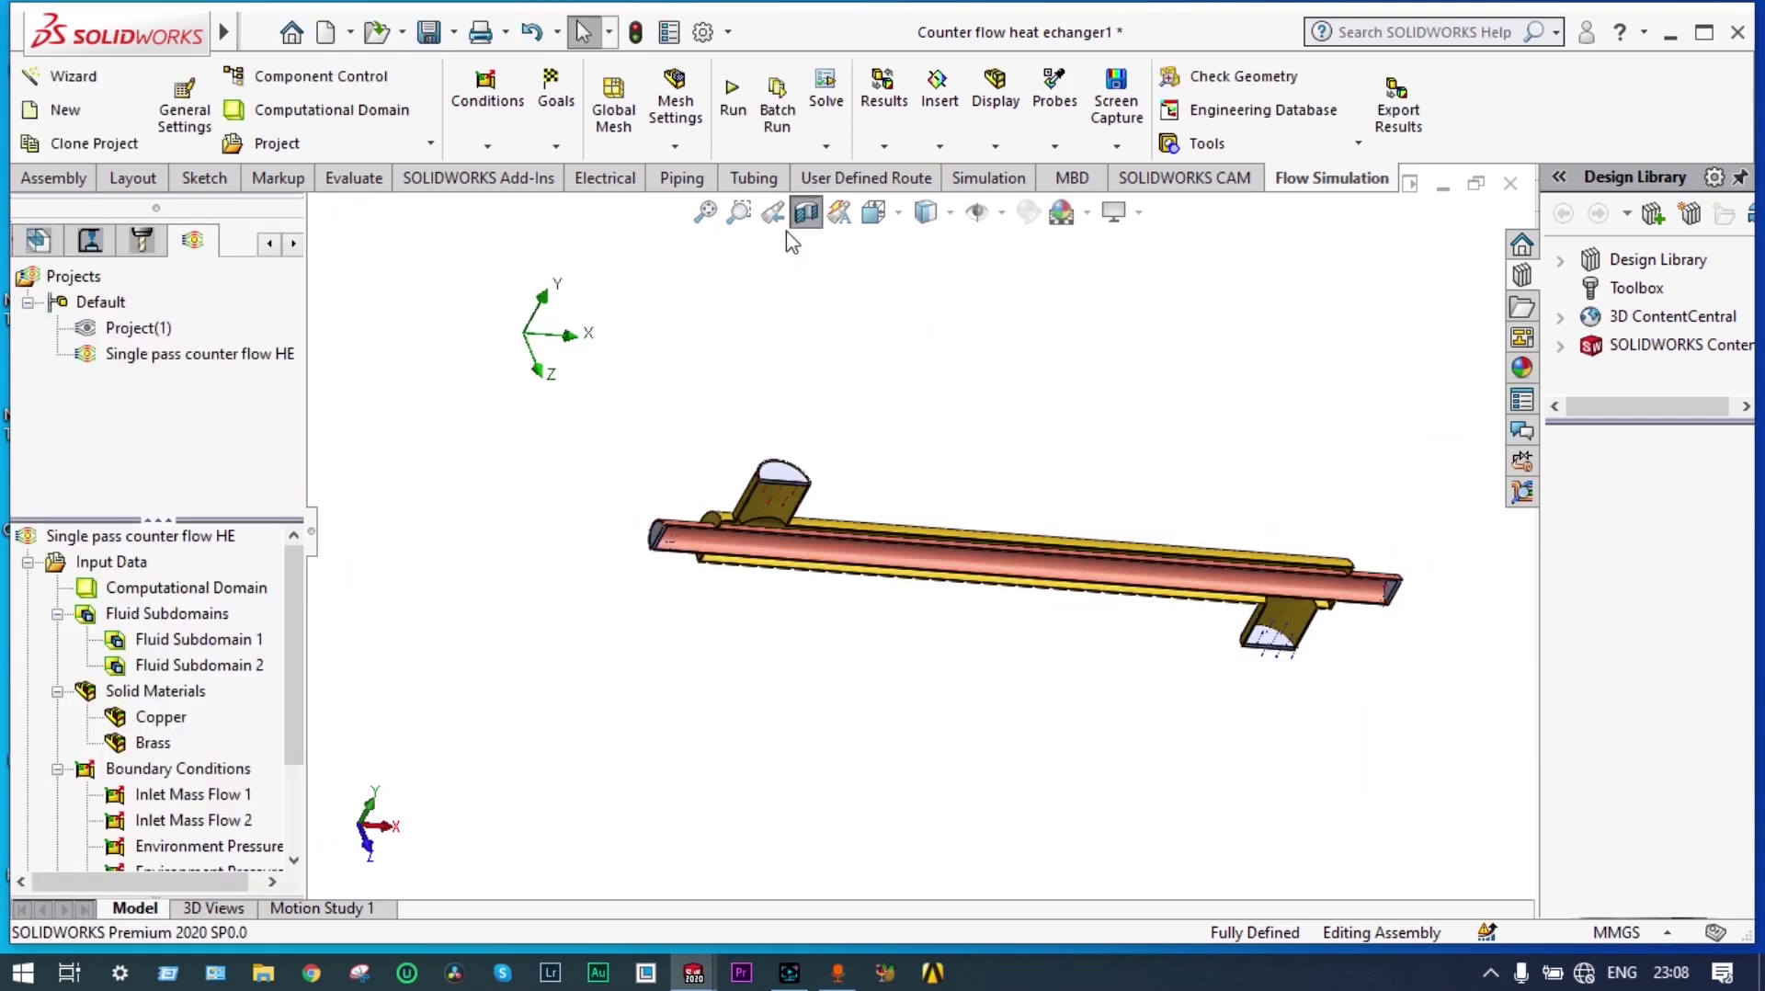
click(806, 213)
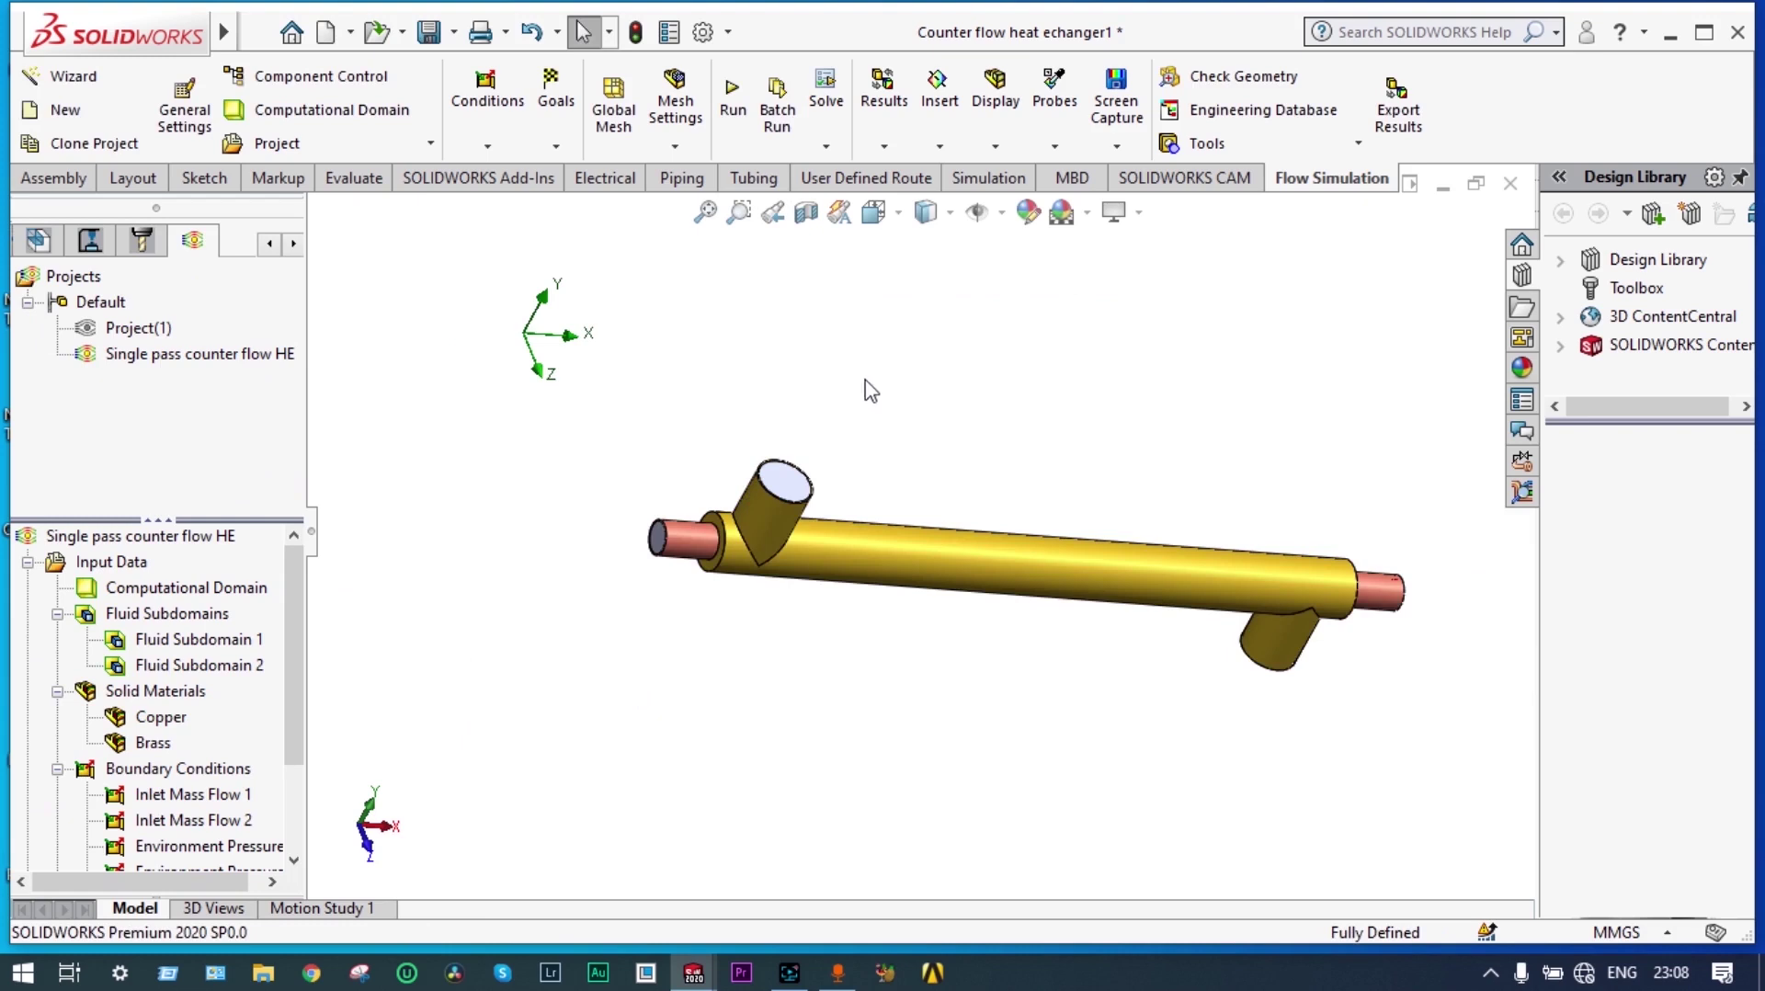
middle_drag(870, 390, 820, 318)
scroll(1008, 596, down, 2)
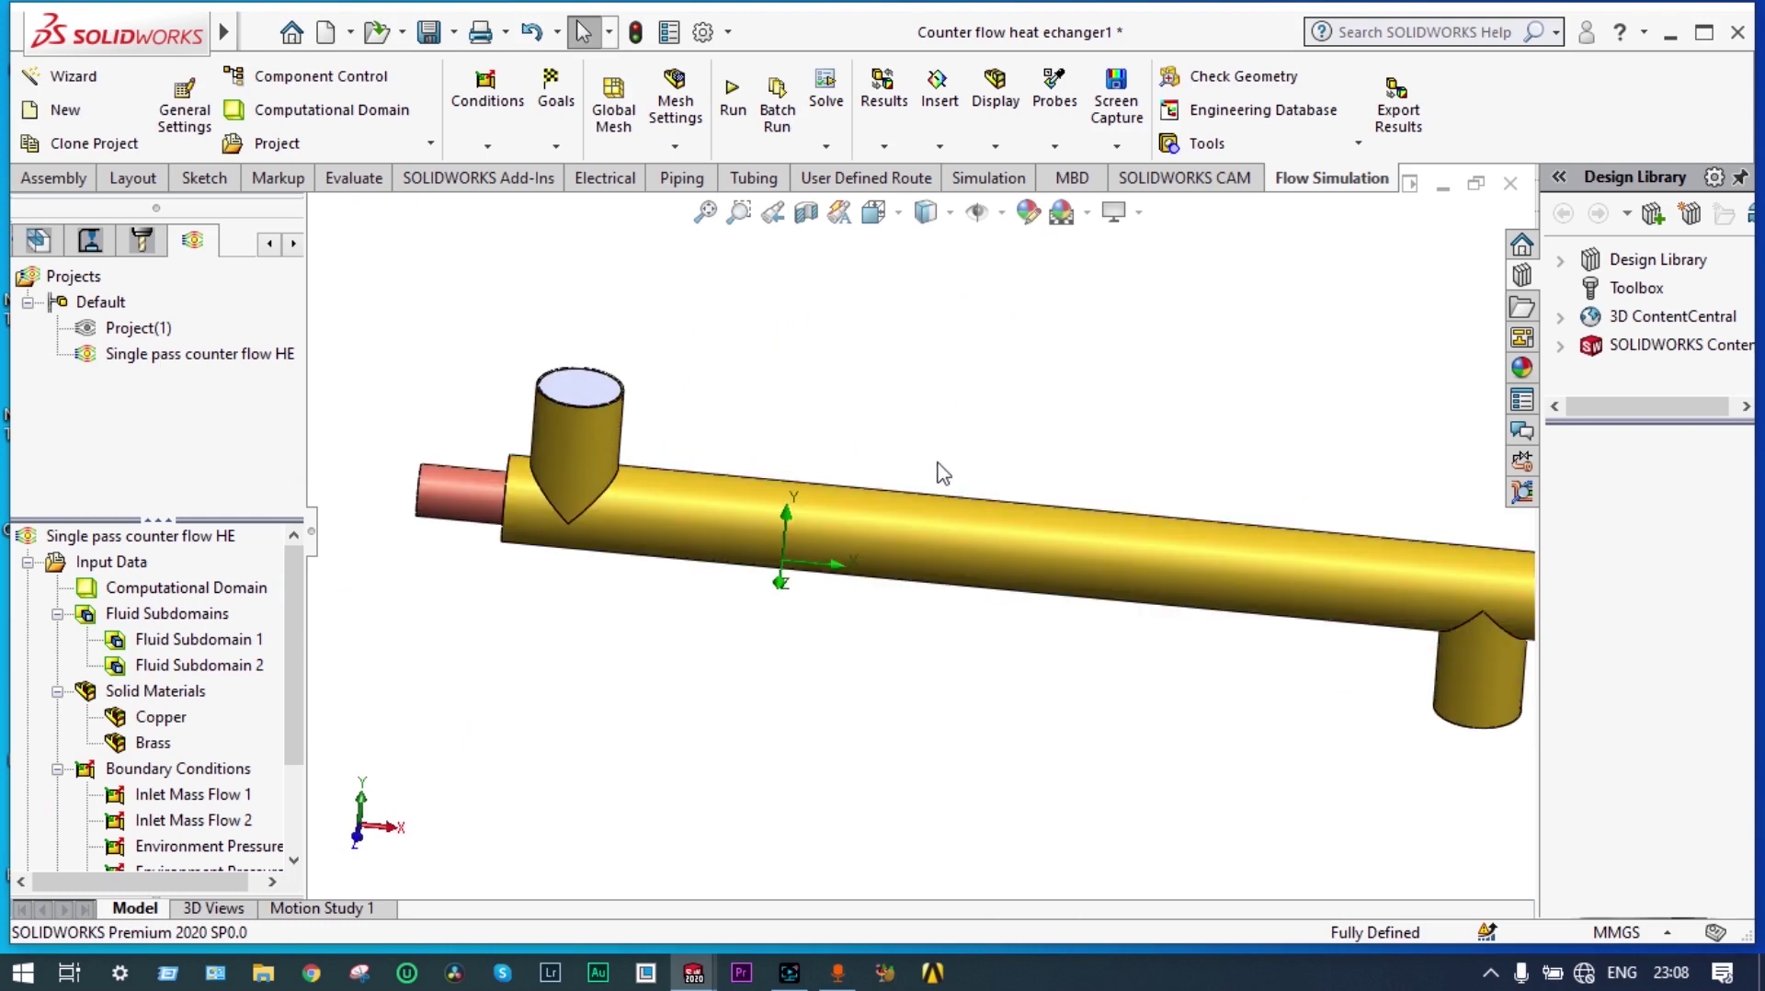
scroll(859, 546, up, 1)
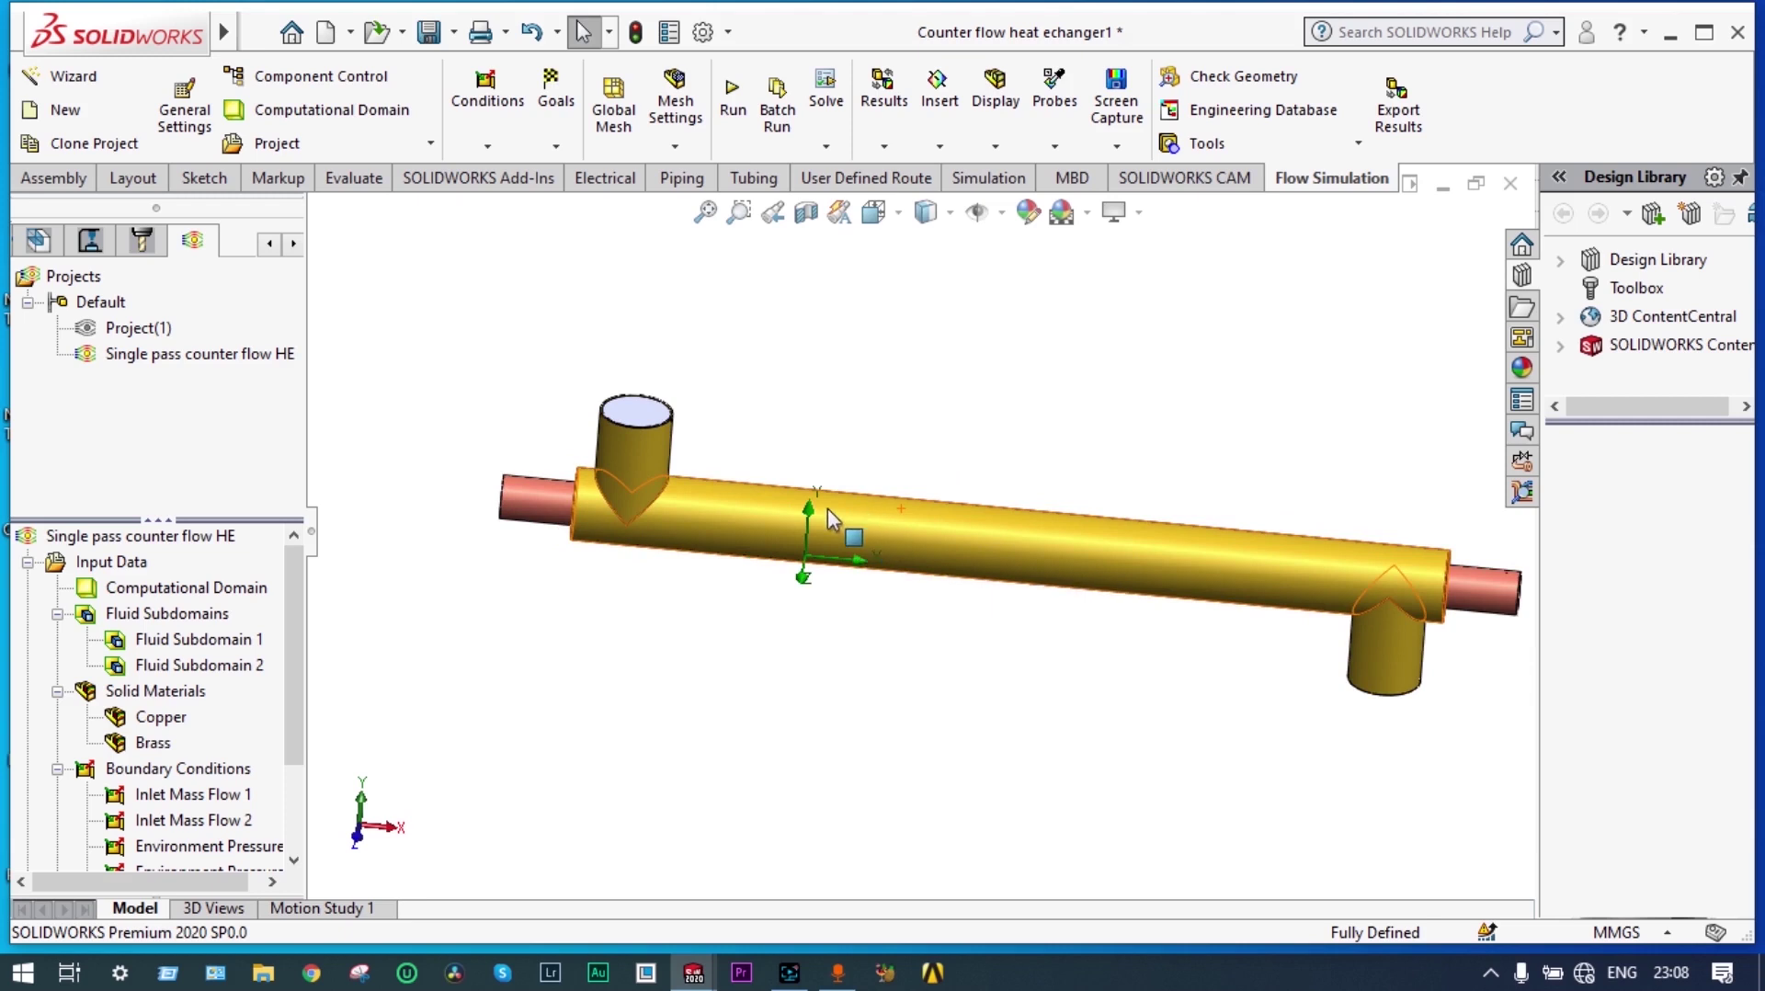
- Insert a Real Wall boundary condition with a heat transfer coefficient of 60 W/m^2/K and a user-defined fluid temperature of 30 °C
scroll(293, 661, down, 2)
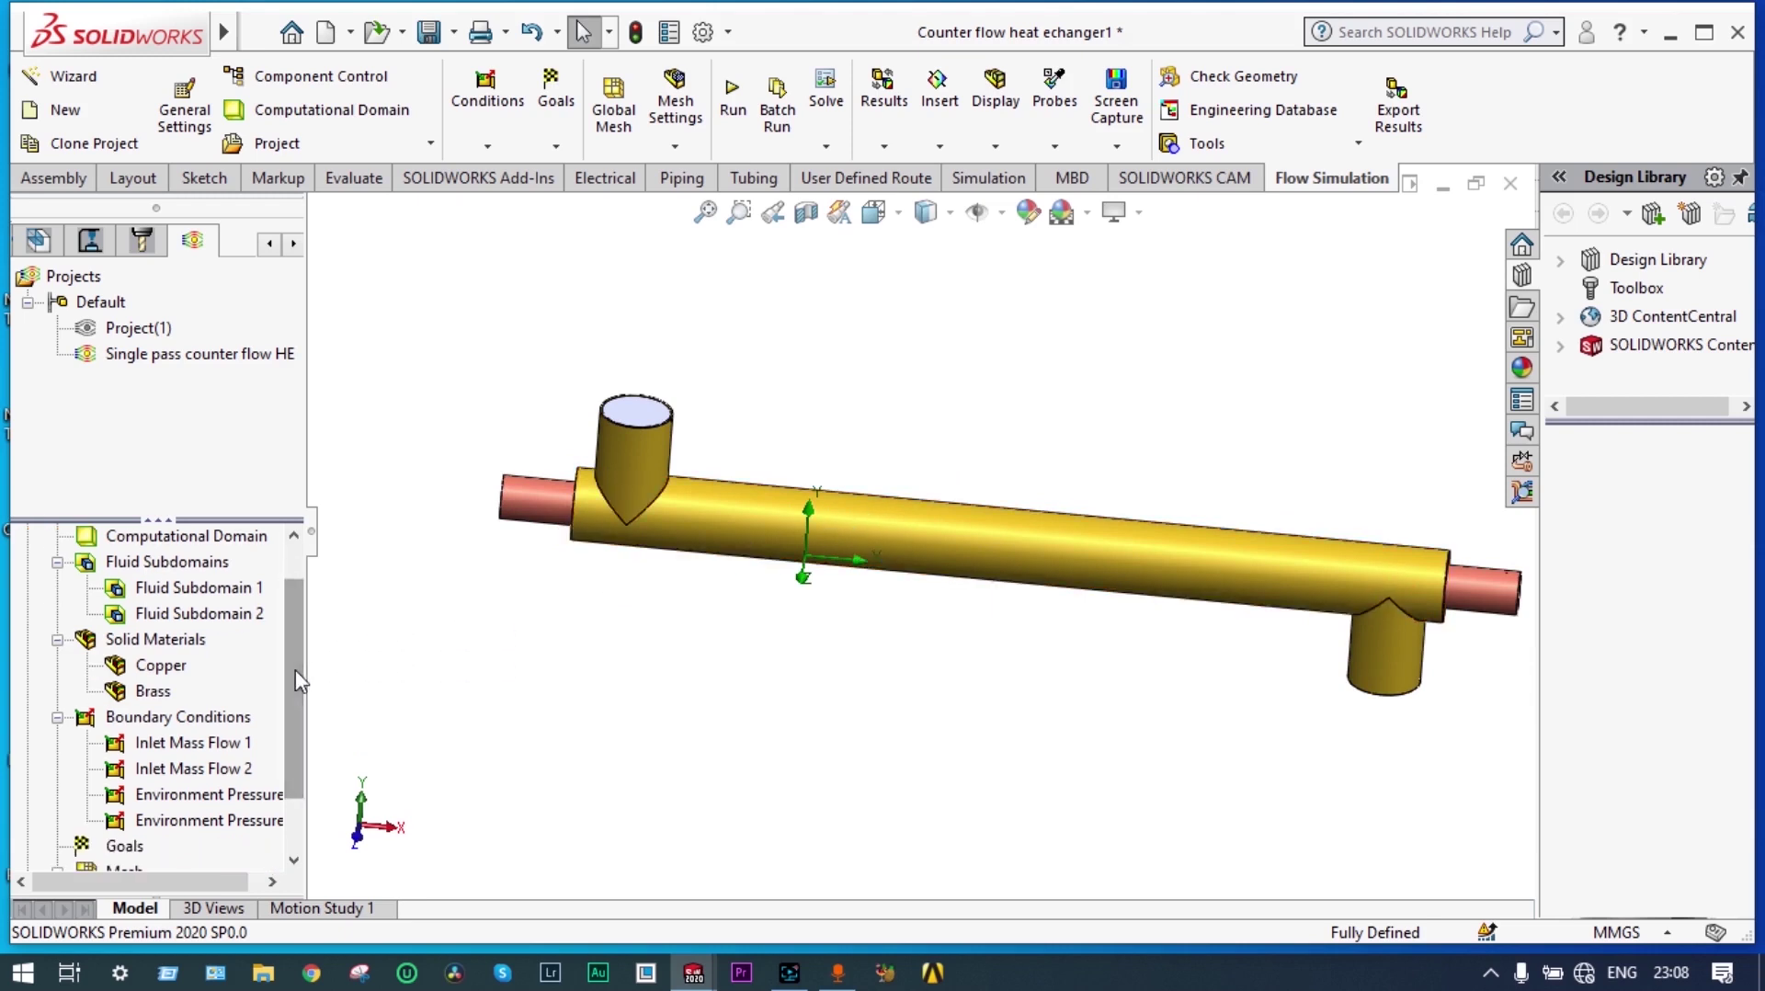
right_click(215, 719)
click(253, 730)
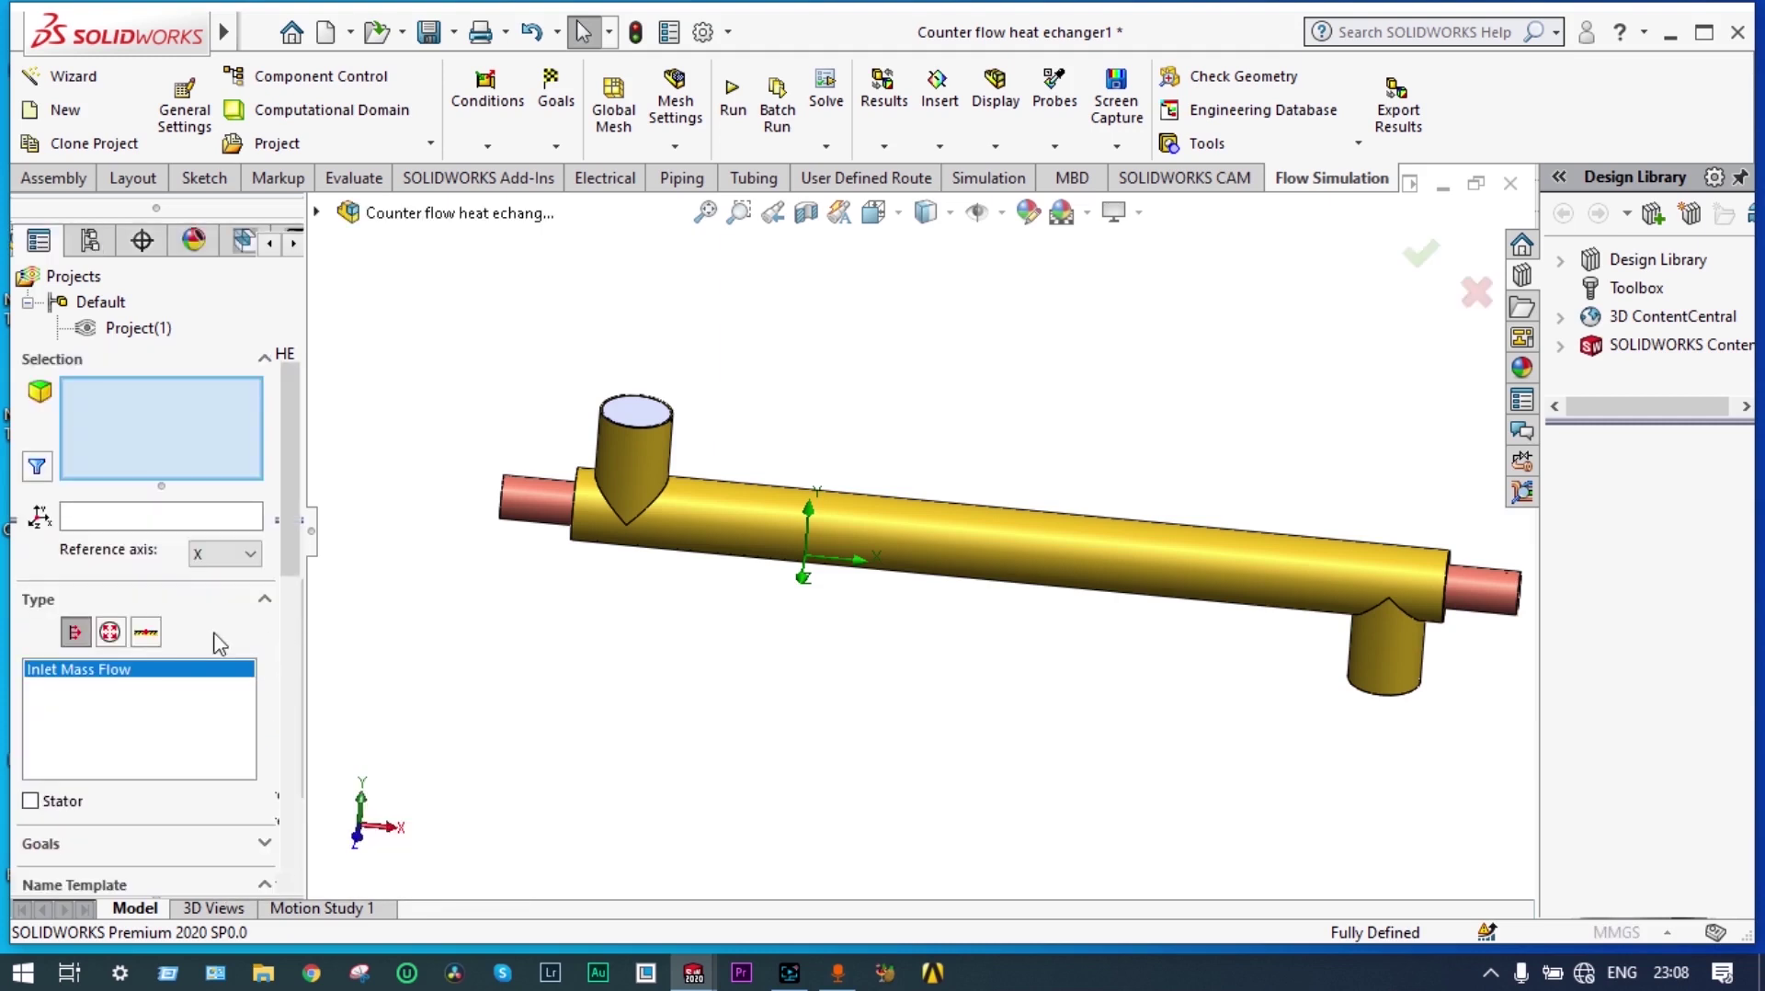
click(146, 633)
scroll(294, 680, down, 4)
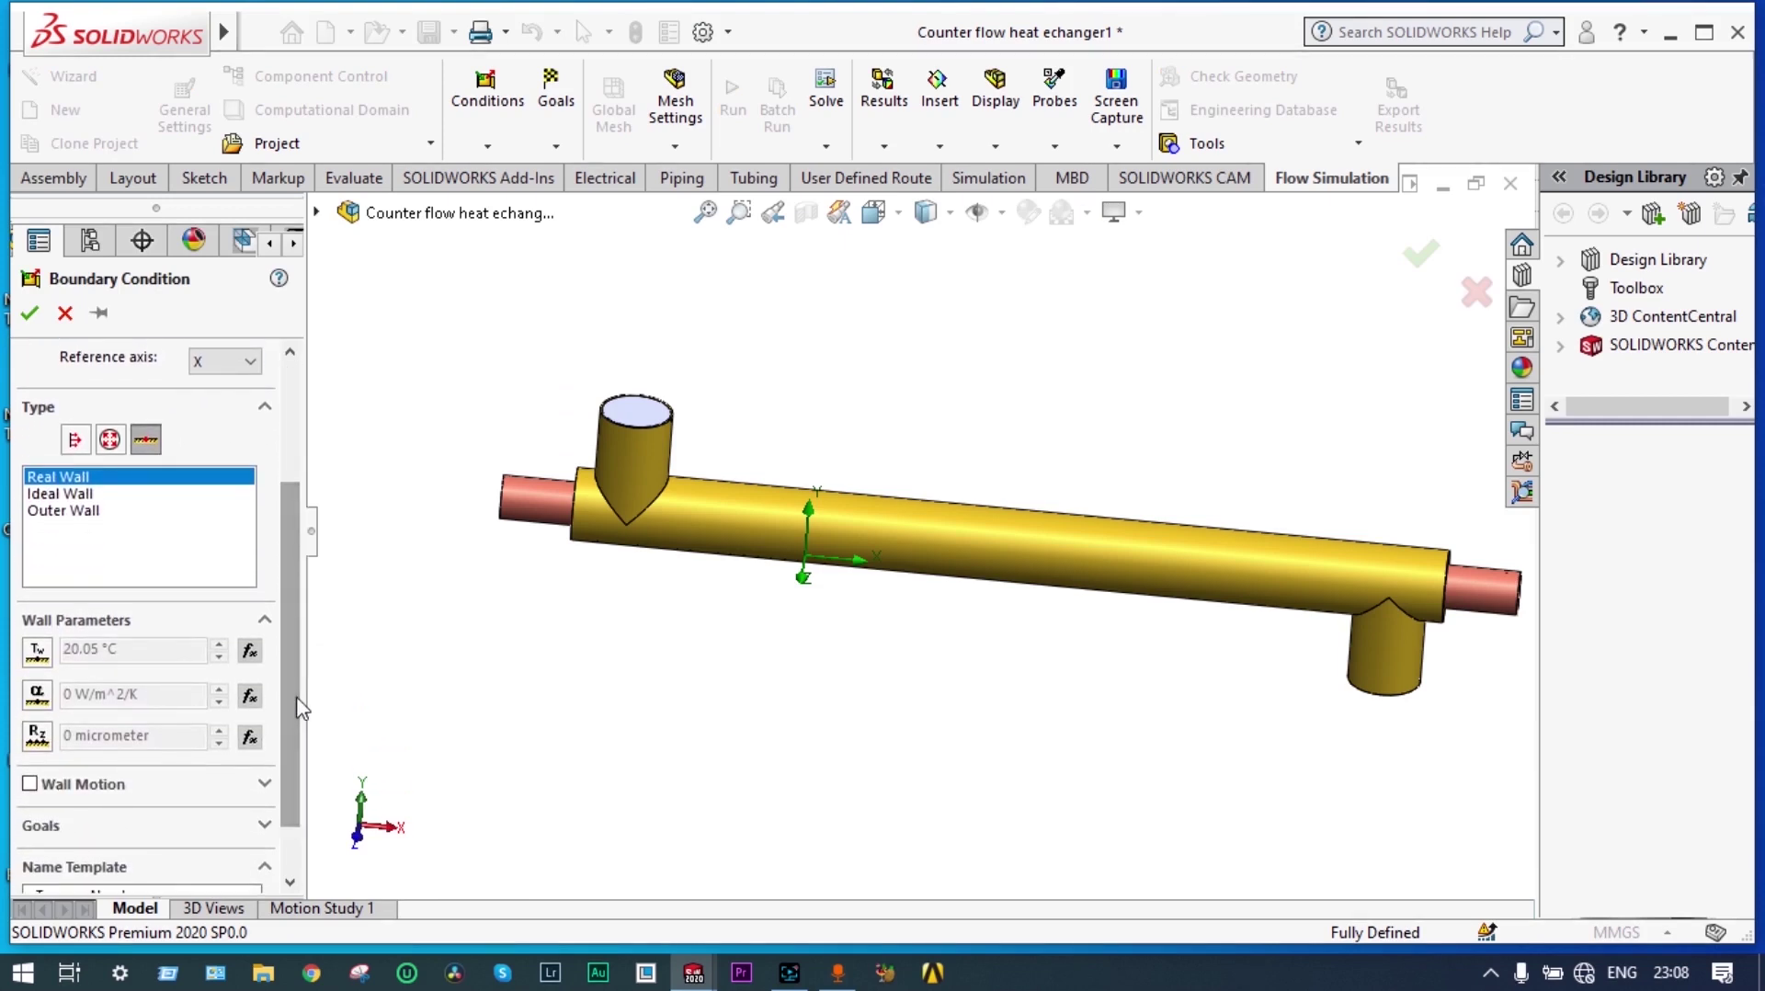
click(37, 695)
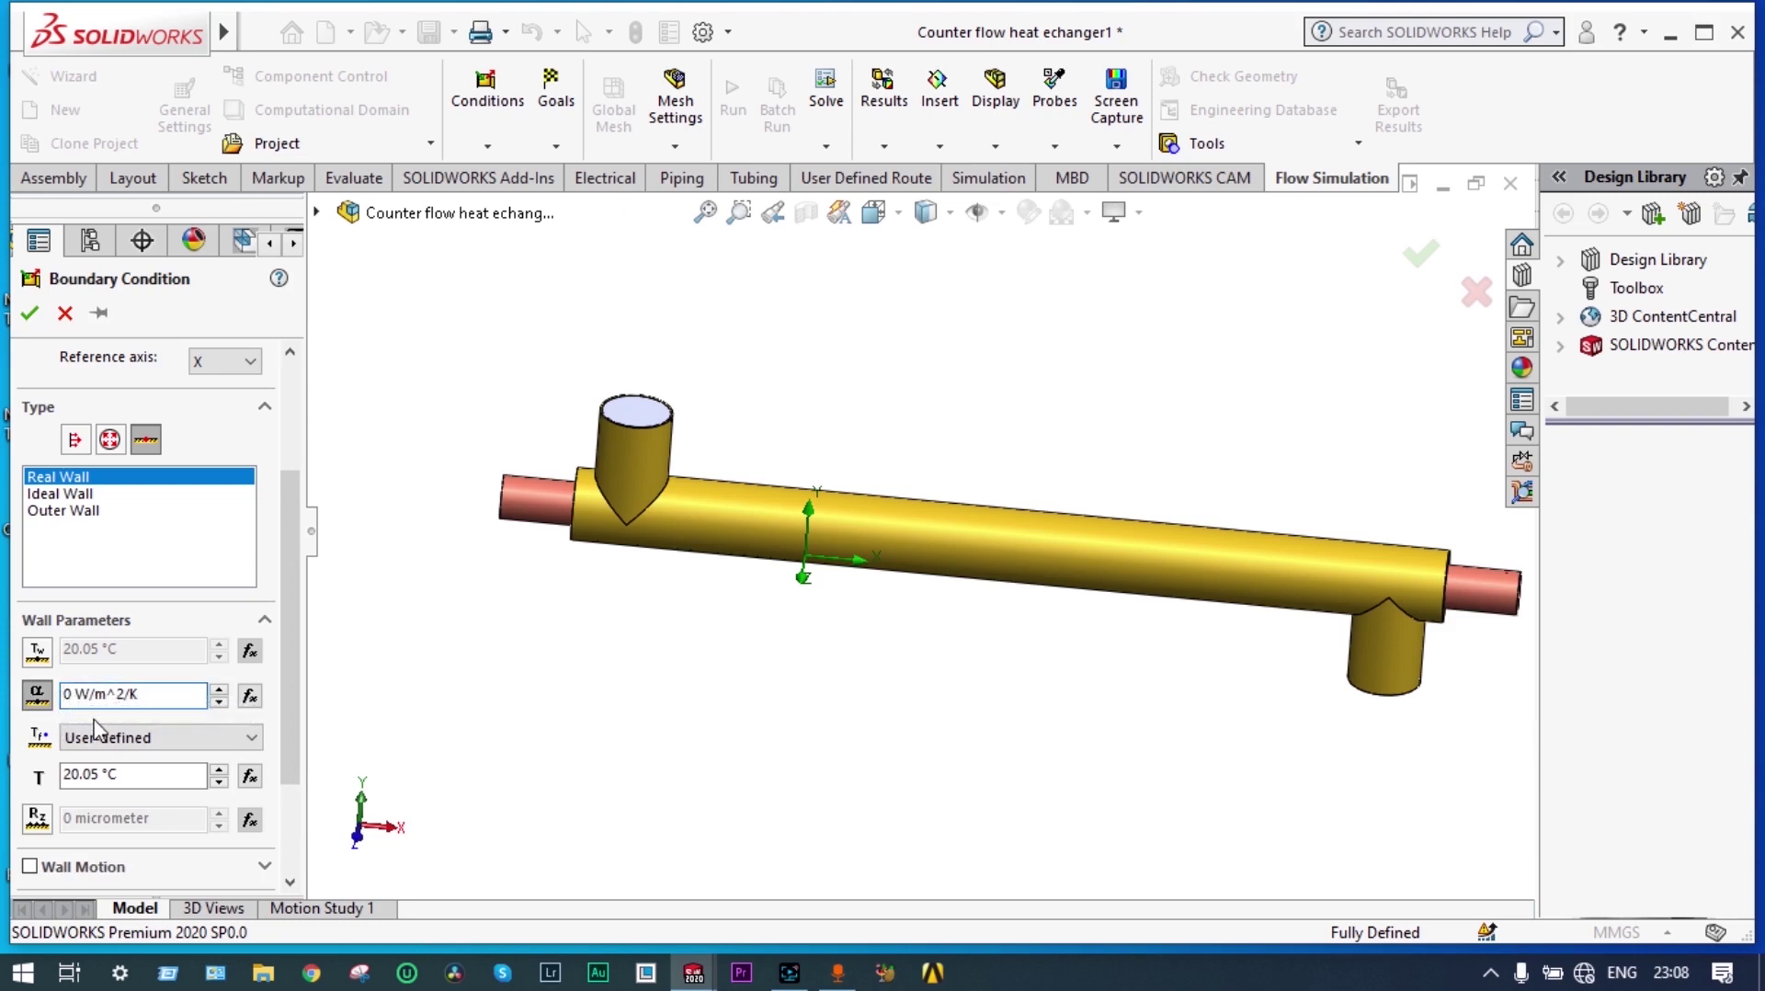
text(6)
click(103, 774)
key(BackSpace)
key(BackSpace)
key(BackSpace)
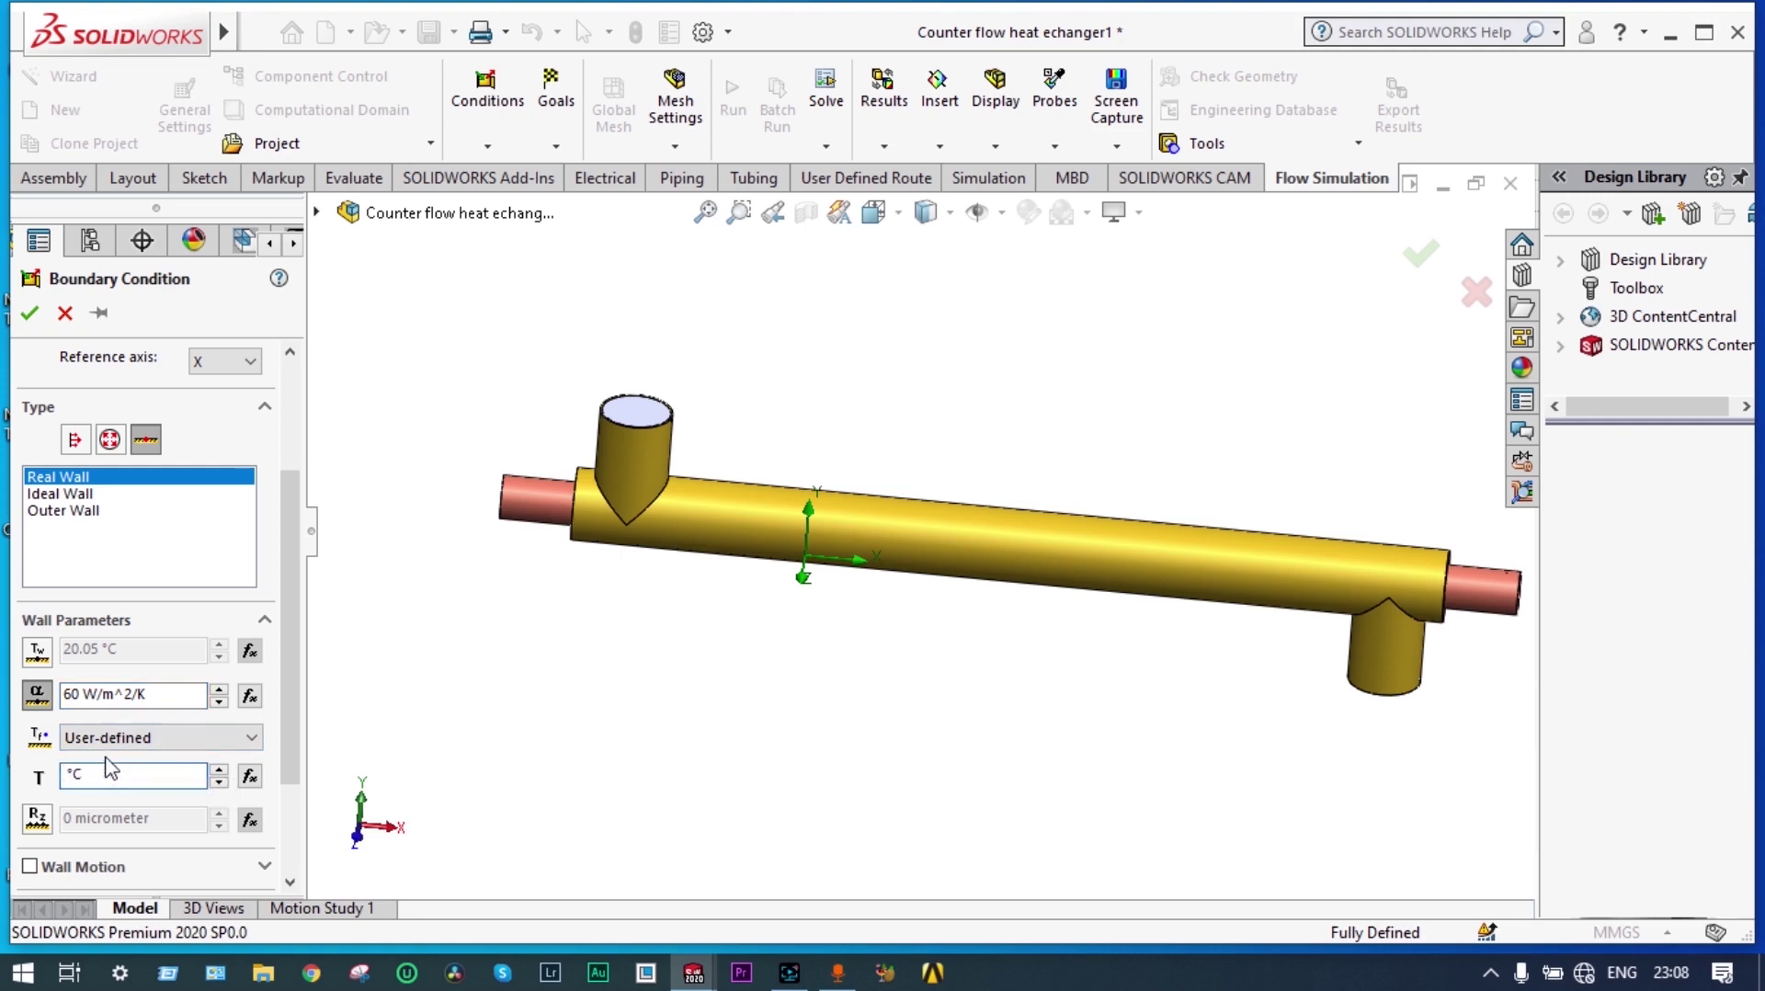
text(30)
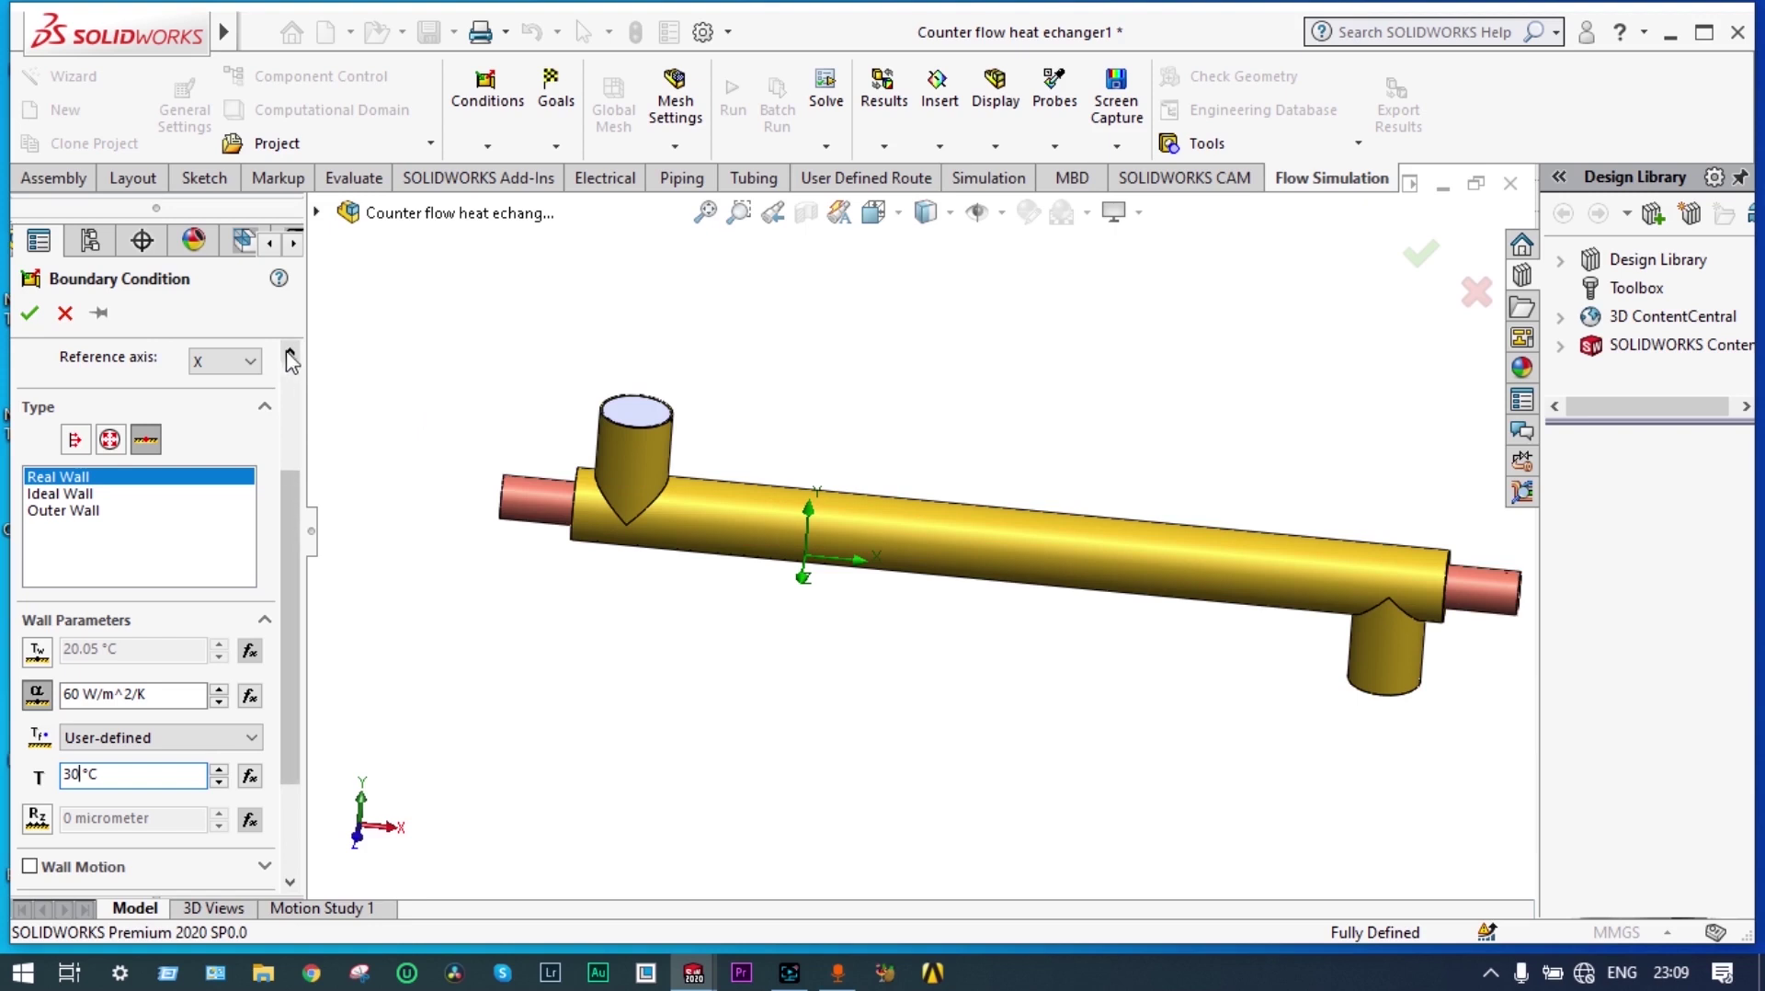
- Apply the Real Wall boundary condition to the whole Outer Cooling jacket component and accept it
click(268, 244)
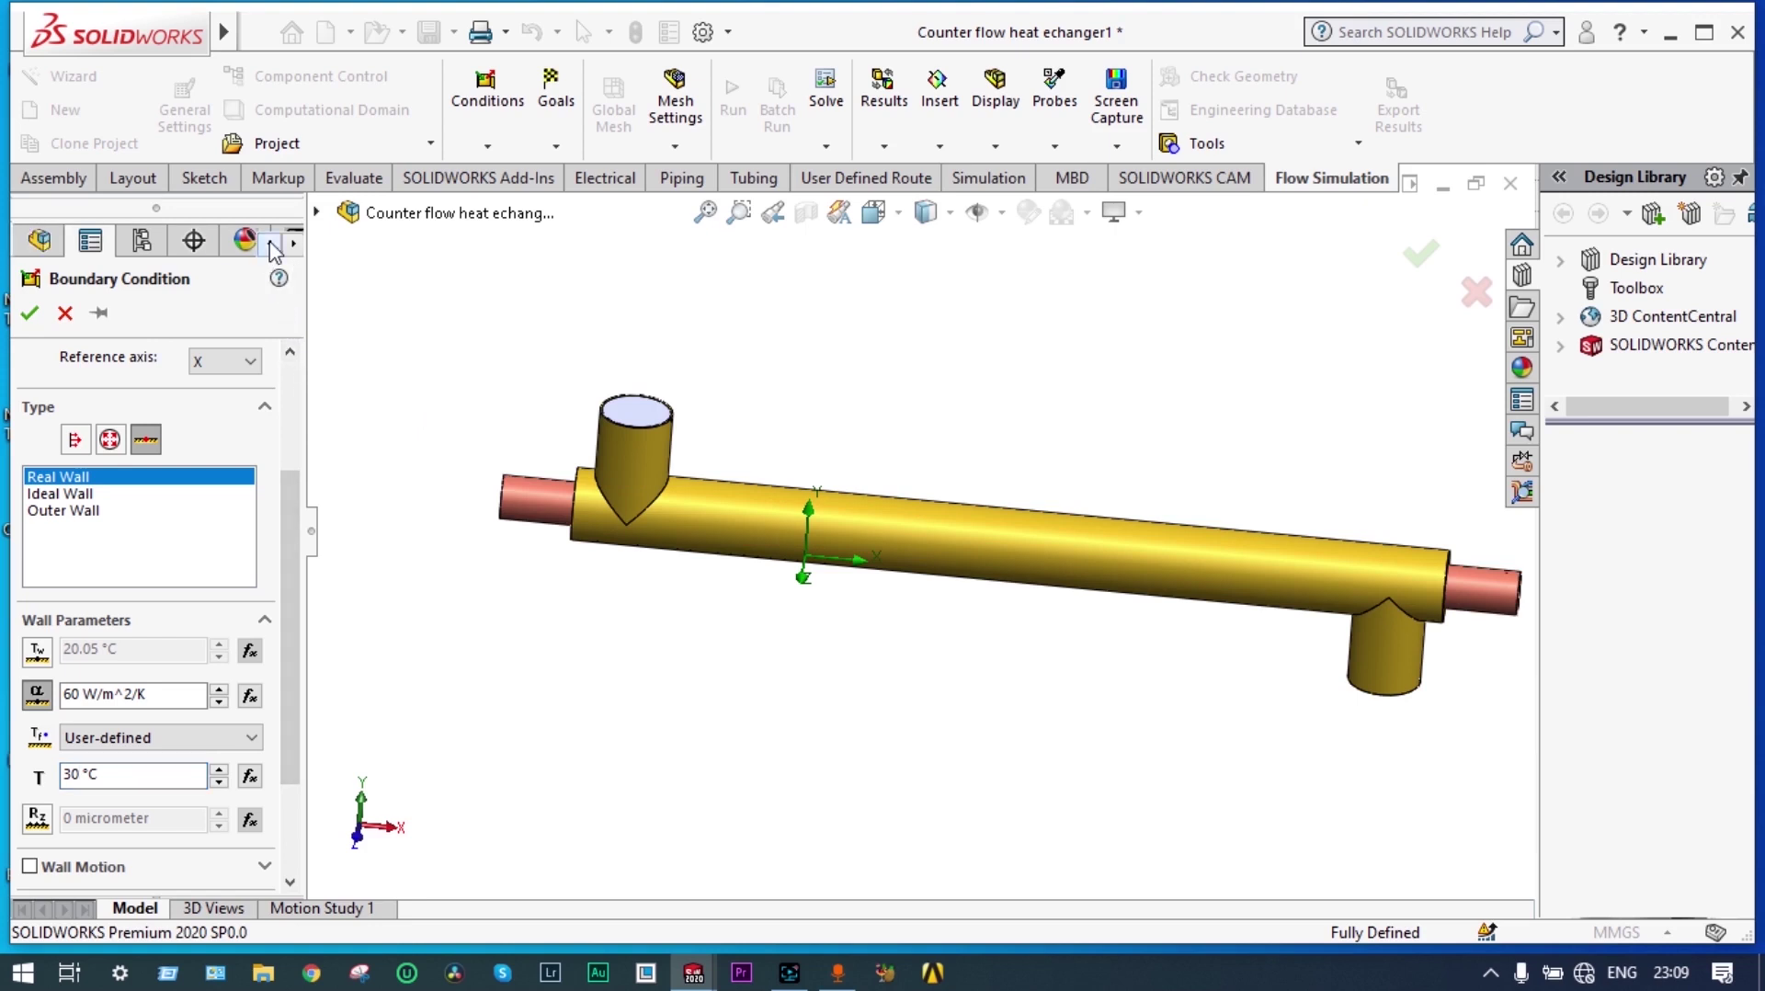
click(36, 244)
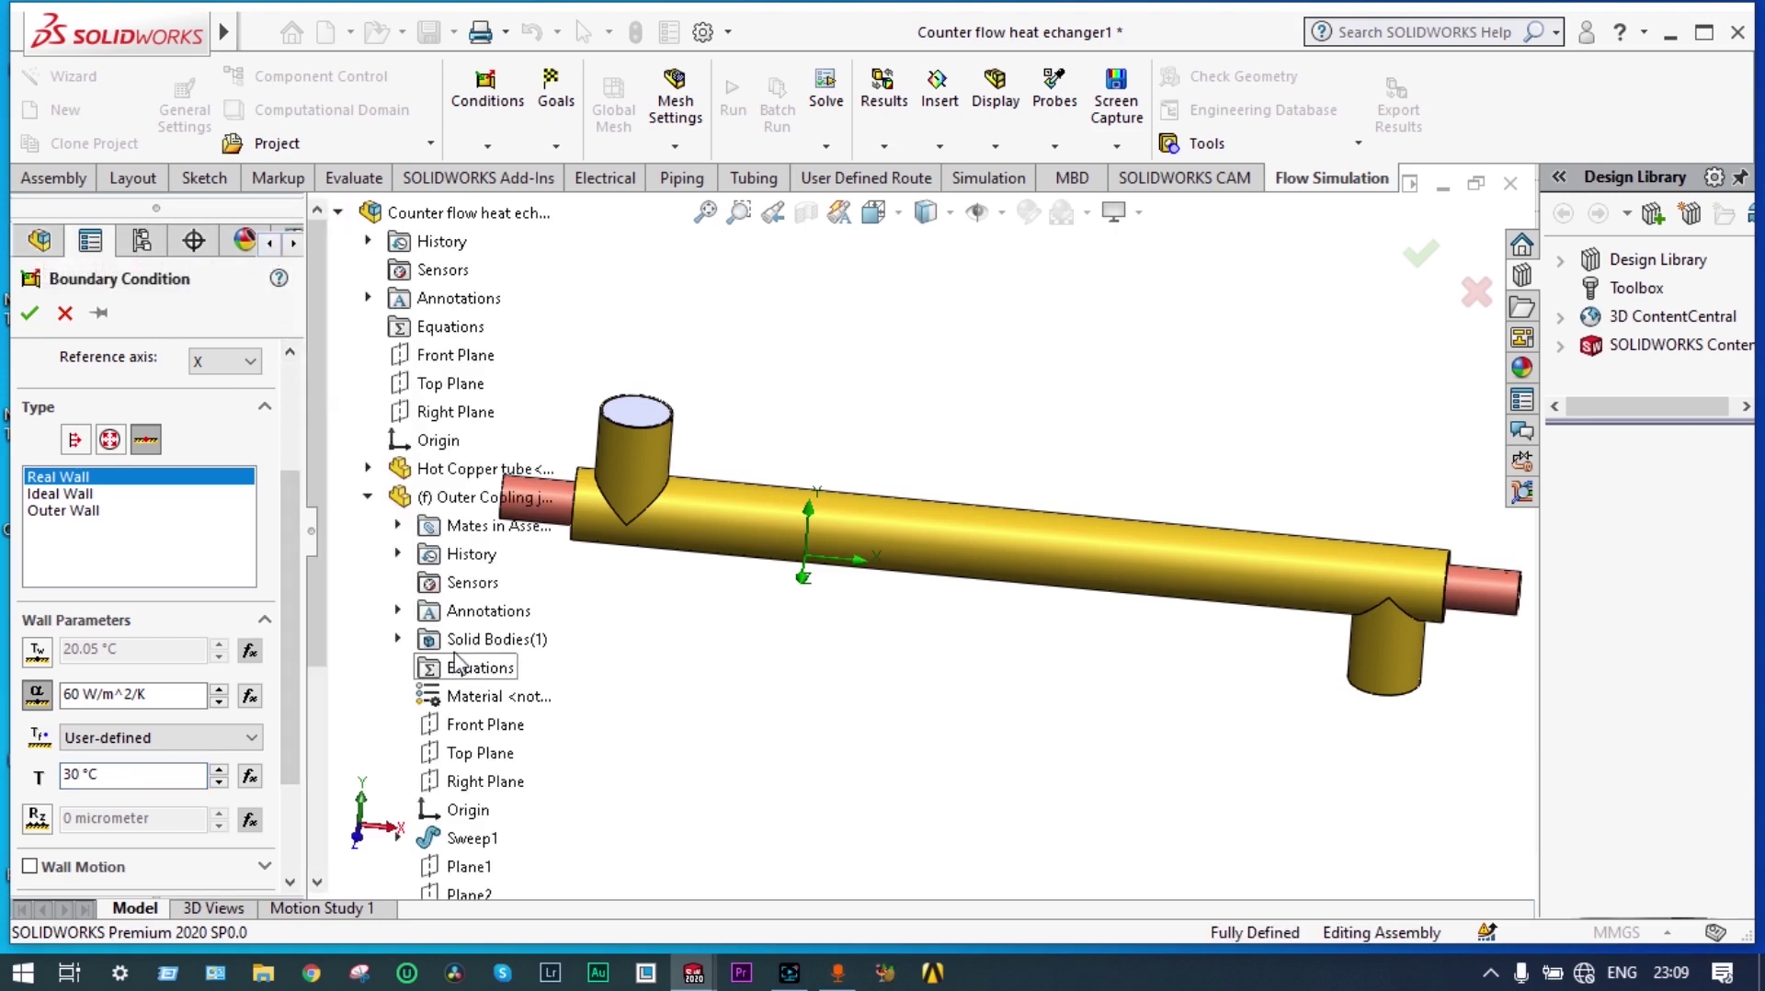
click(491, 499)
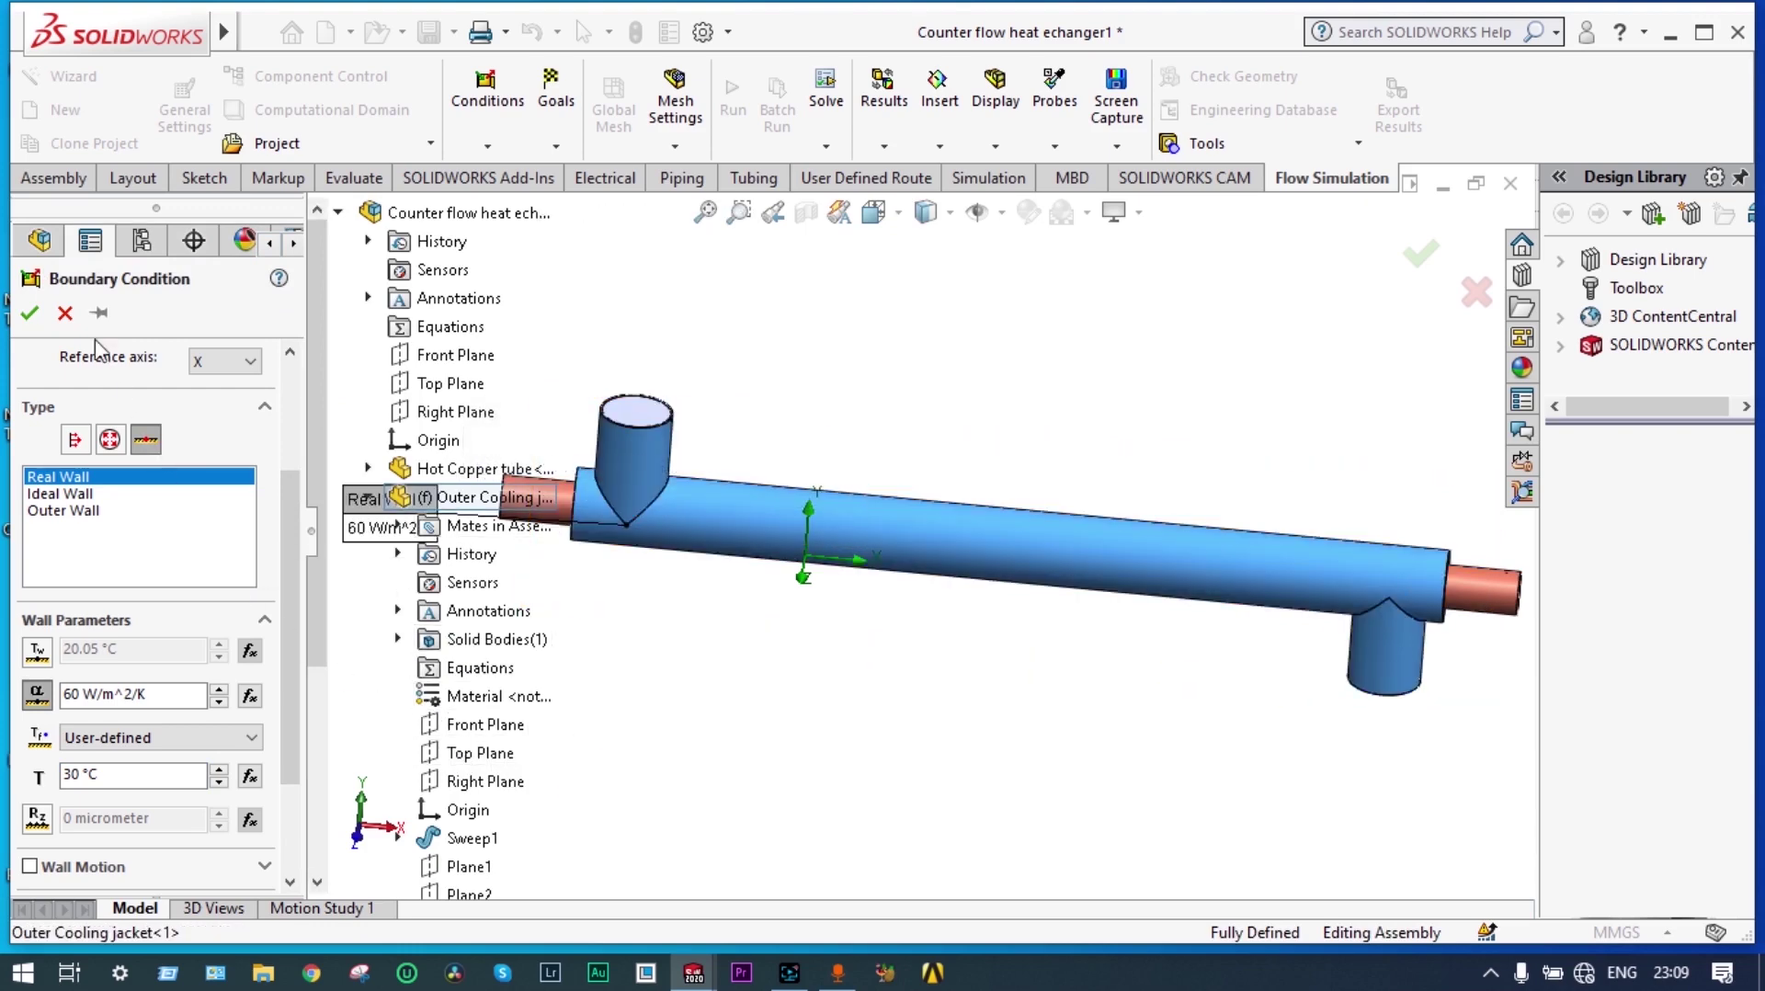
click(30, 314)
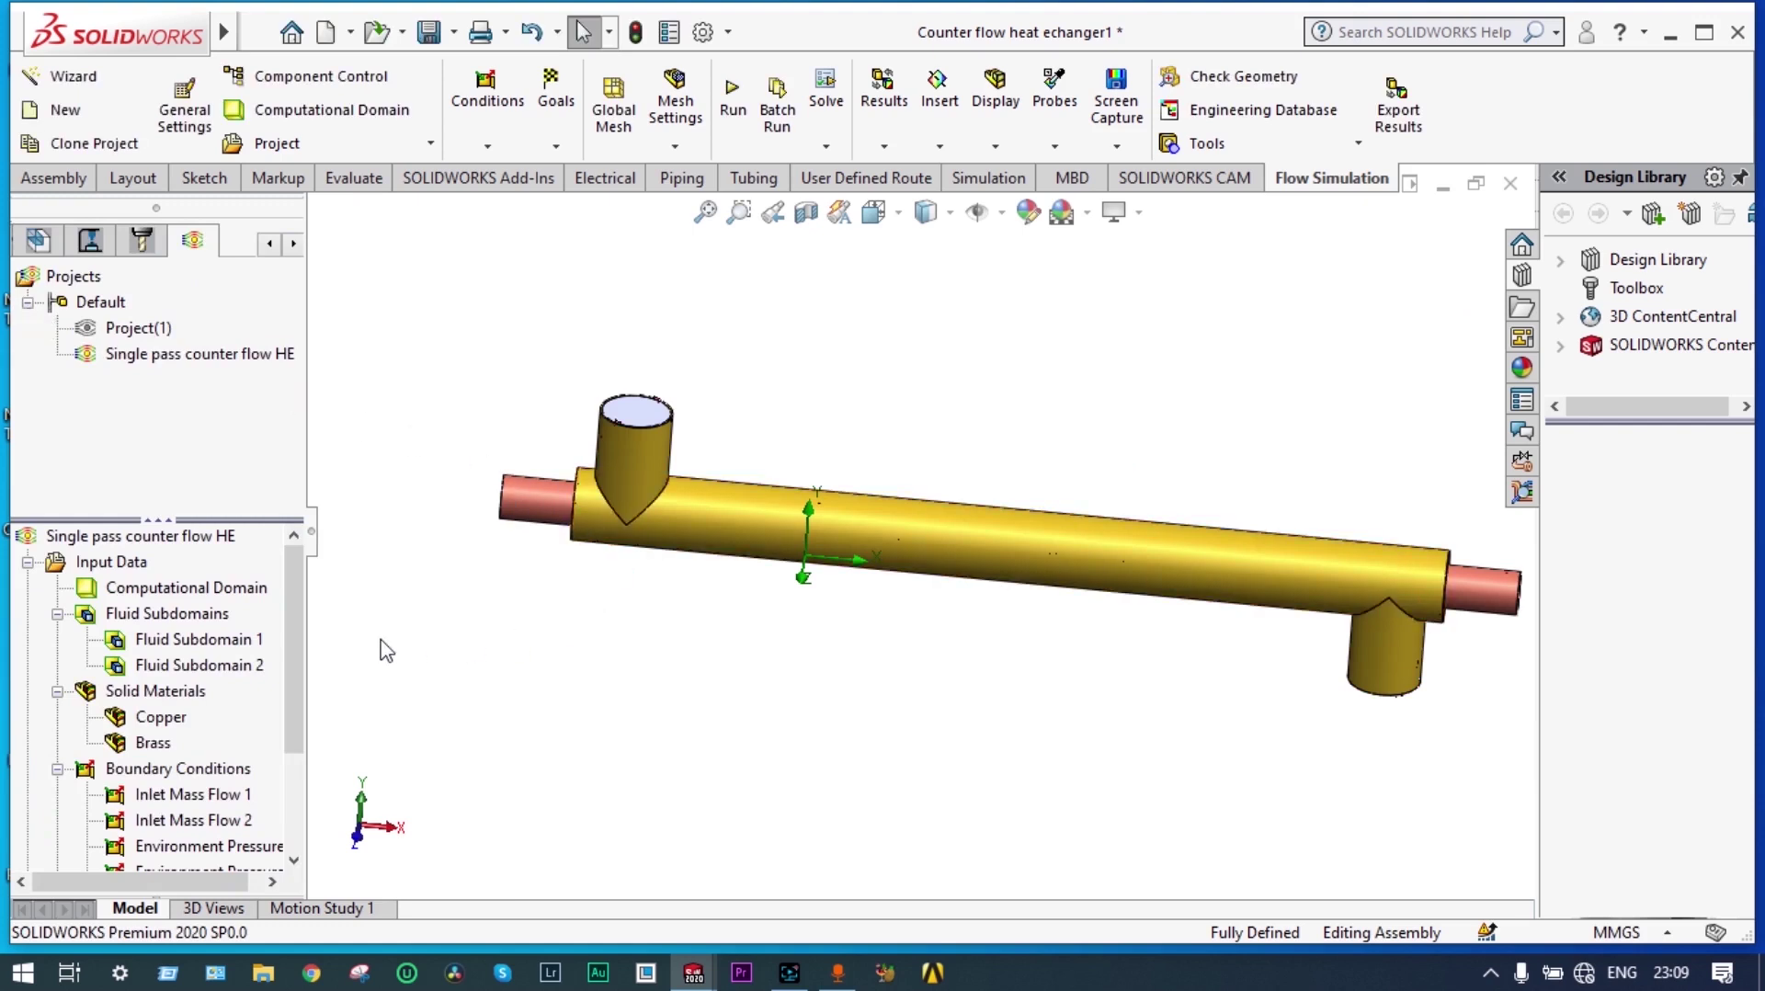
- Insert a surface goal in the project and choose average temperature as its parameter
drag(292, 630, 292, 679)
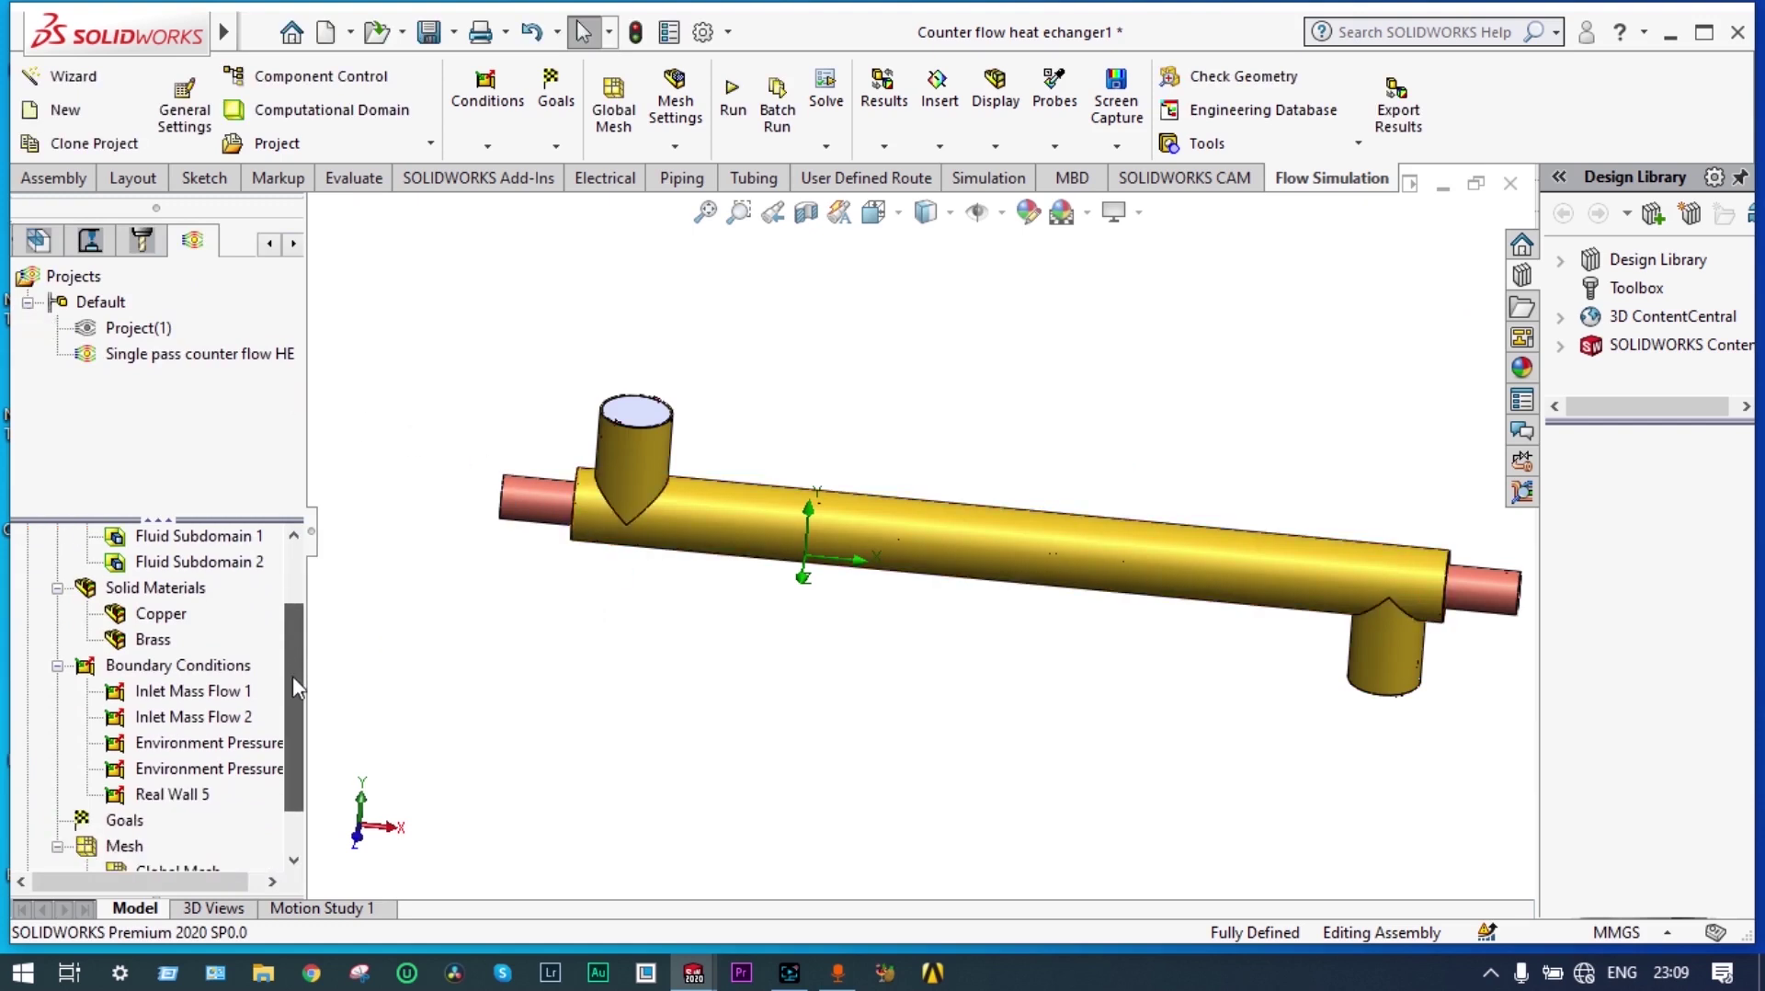
scroll(736, 722, up, 3)
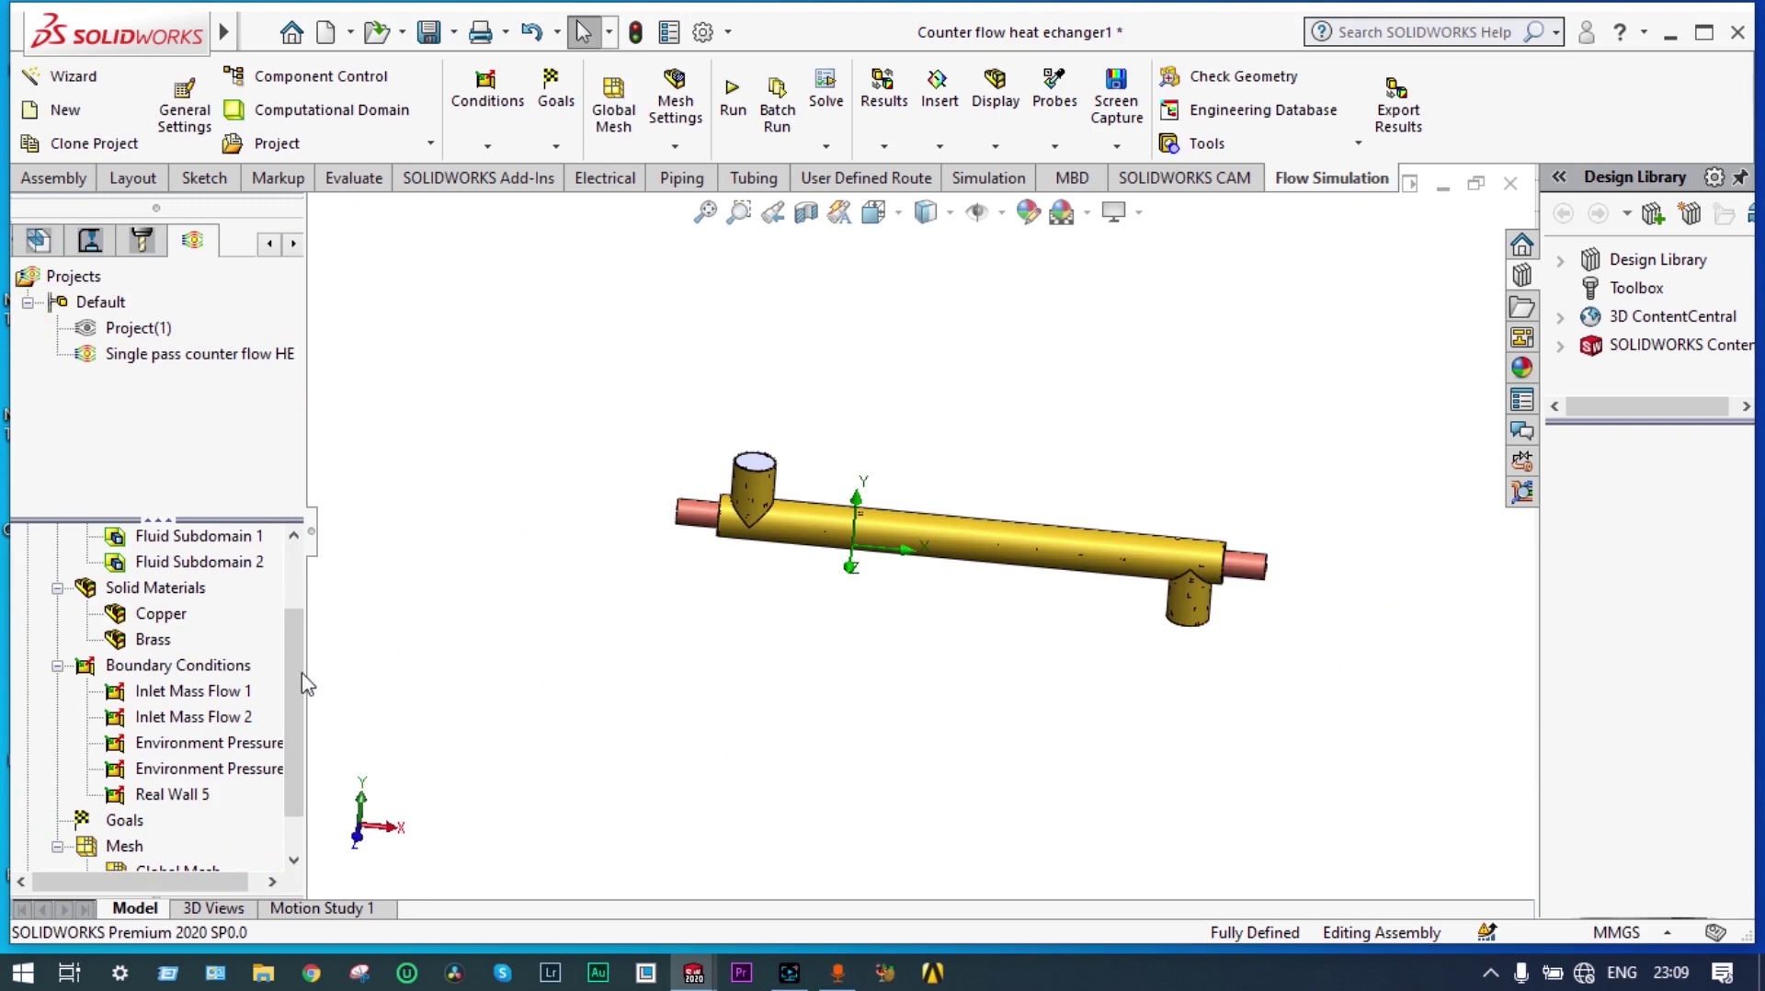
drag(303, 681, 299, 726)
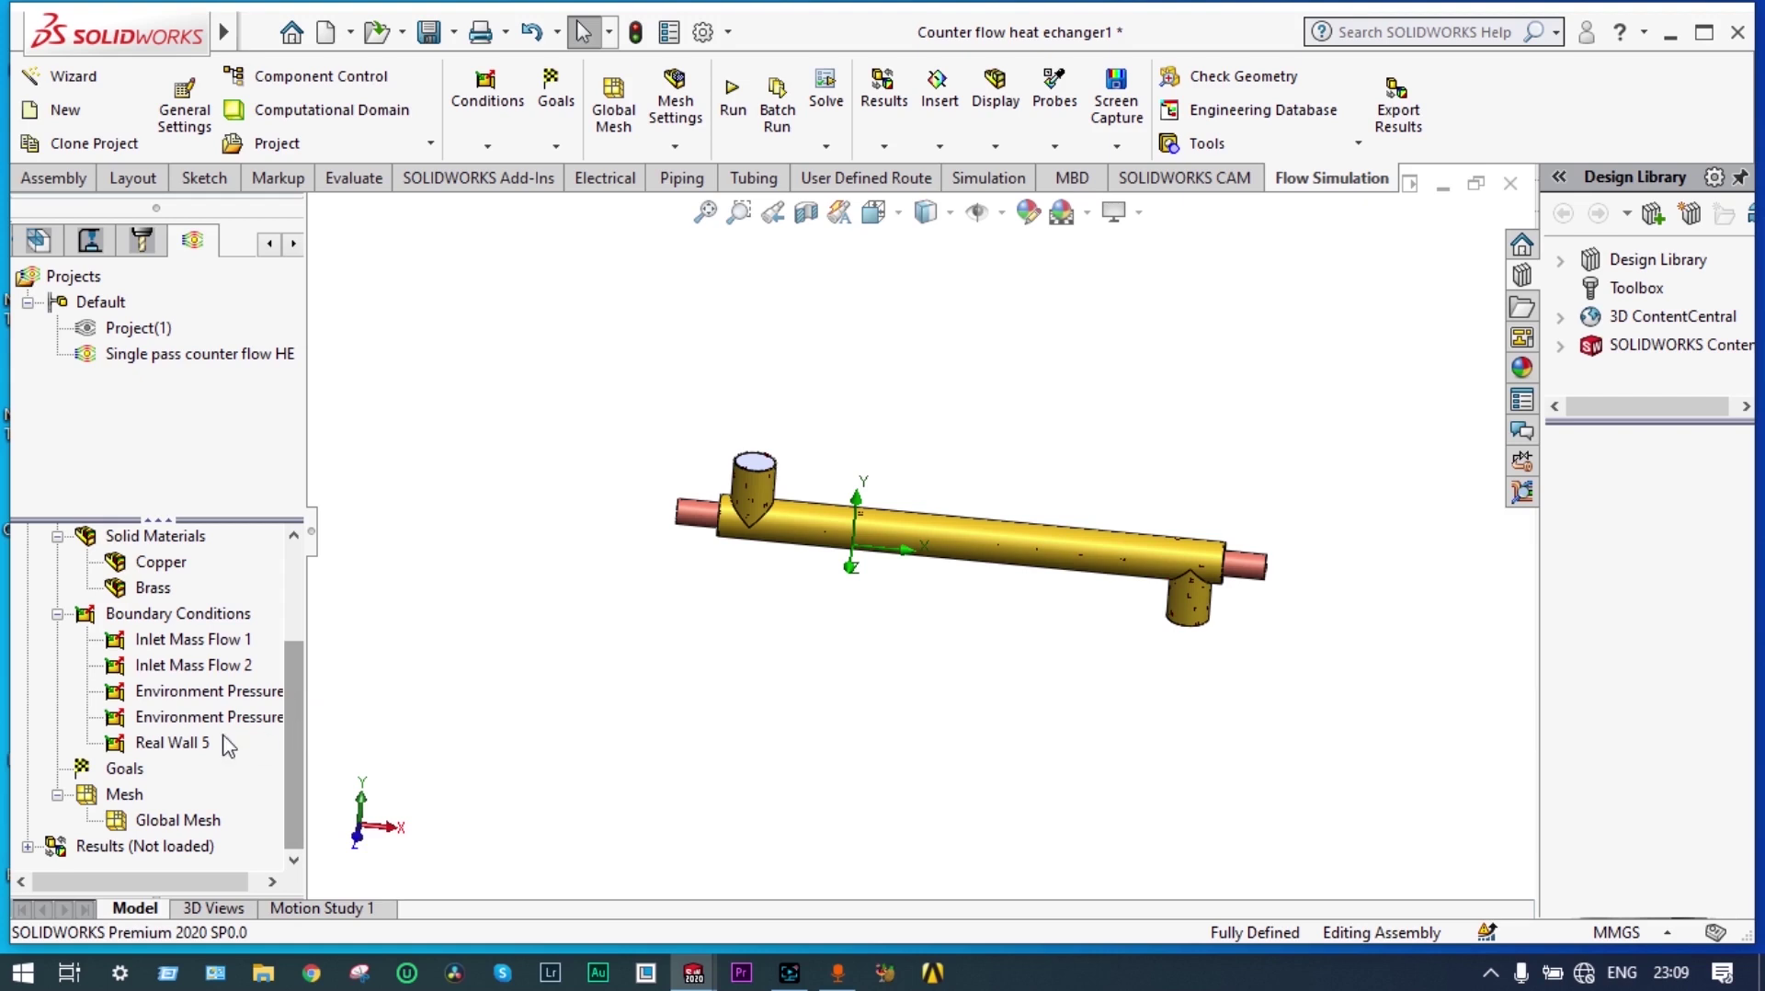
right_click(127, 772)
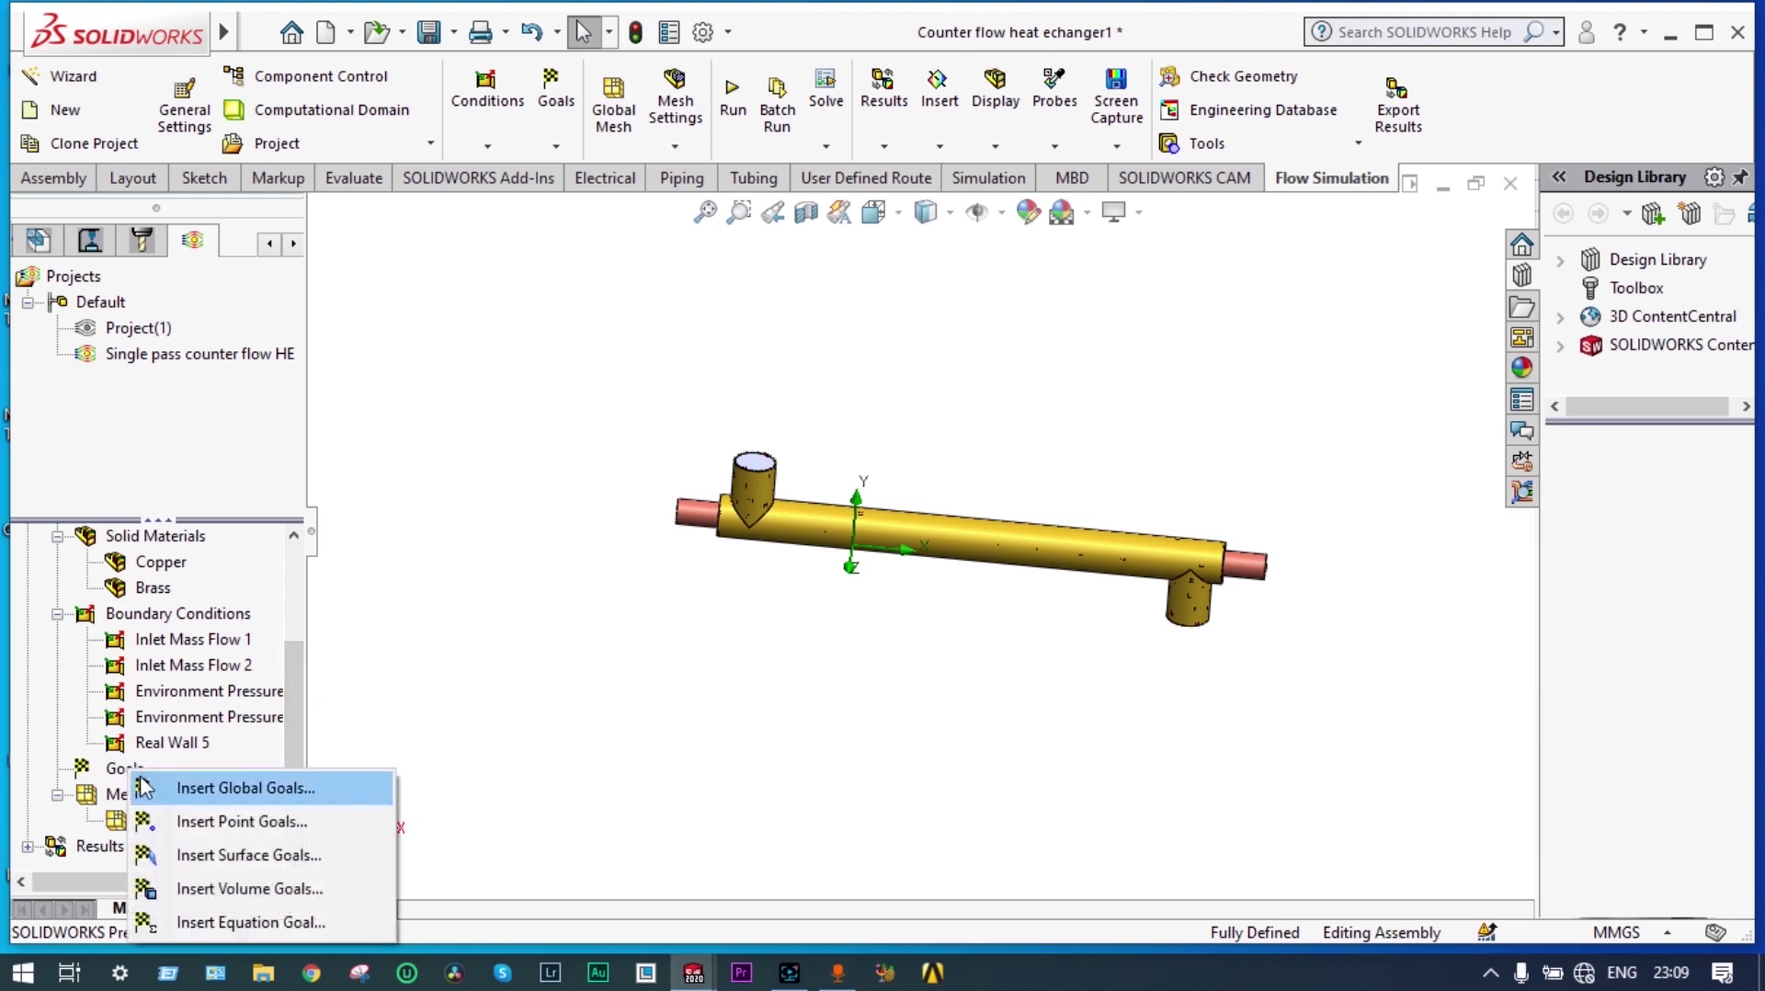
click(215, 849)
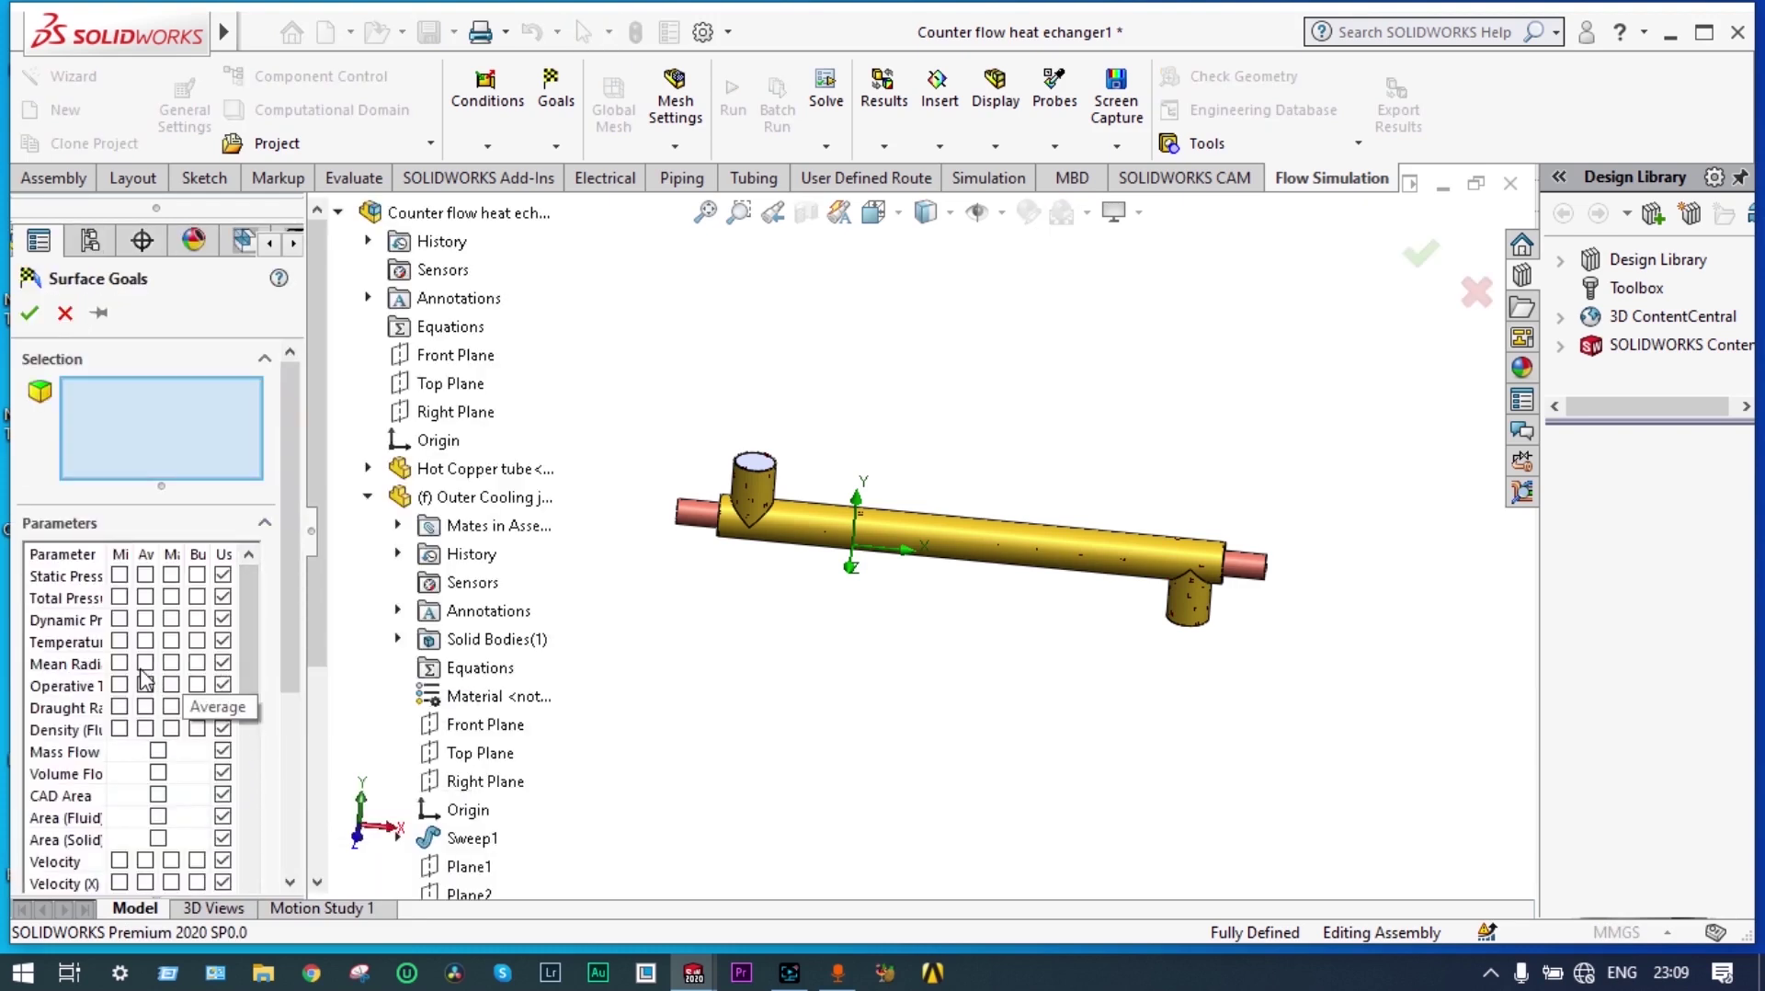
click(145, 641)
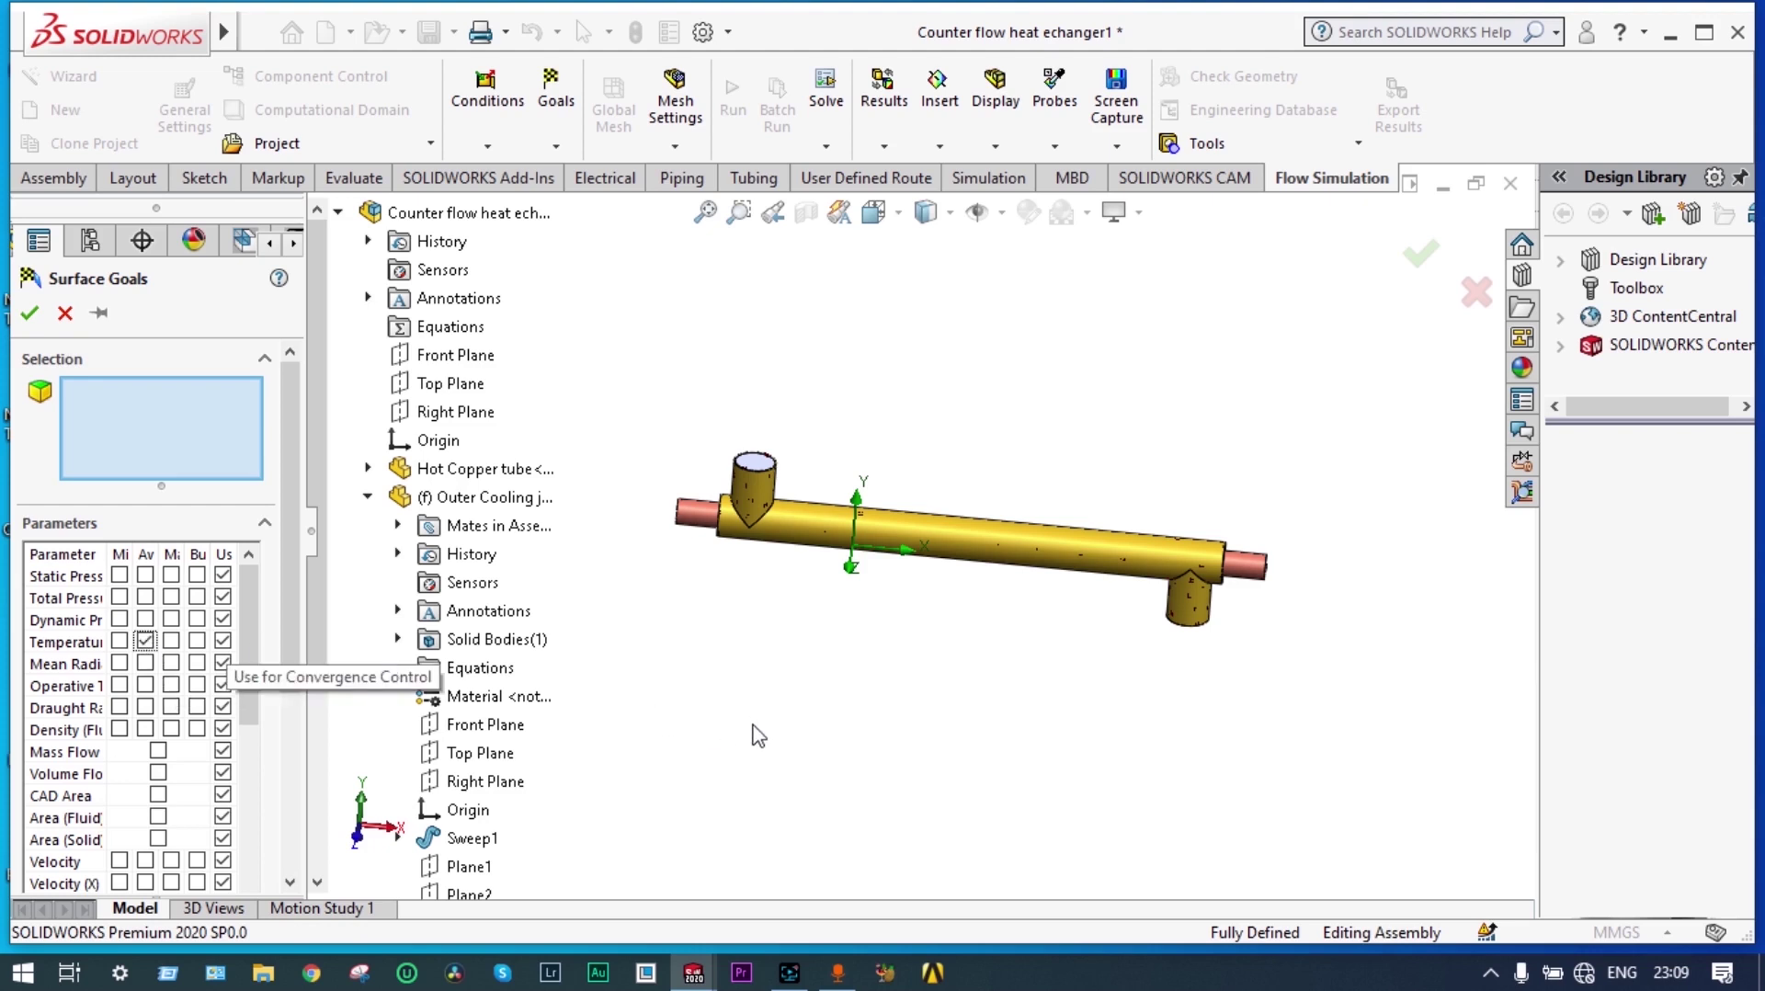
- Assign the surface goal to the inner lid face at the copper tube's end beside the upper port and accept it
middle_drag(743, 669, 811, 656)
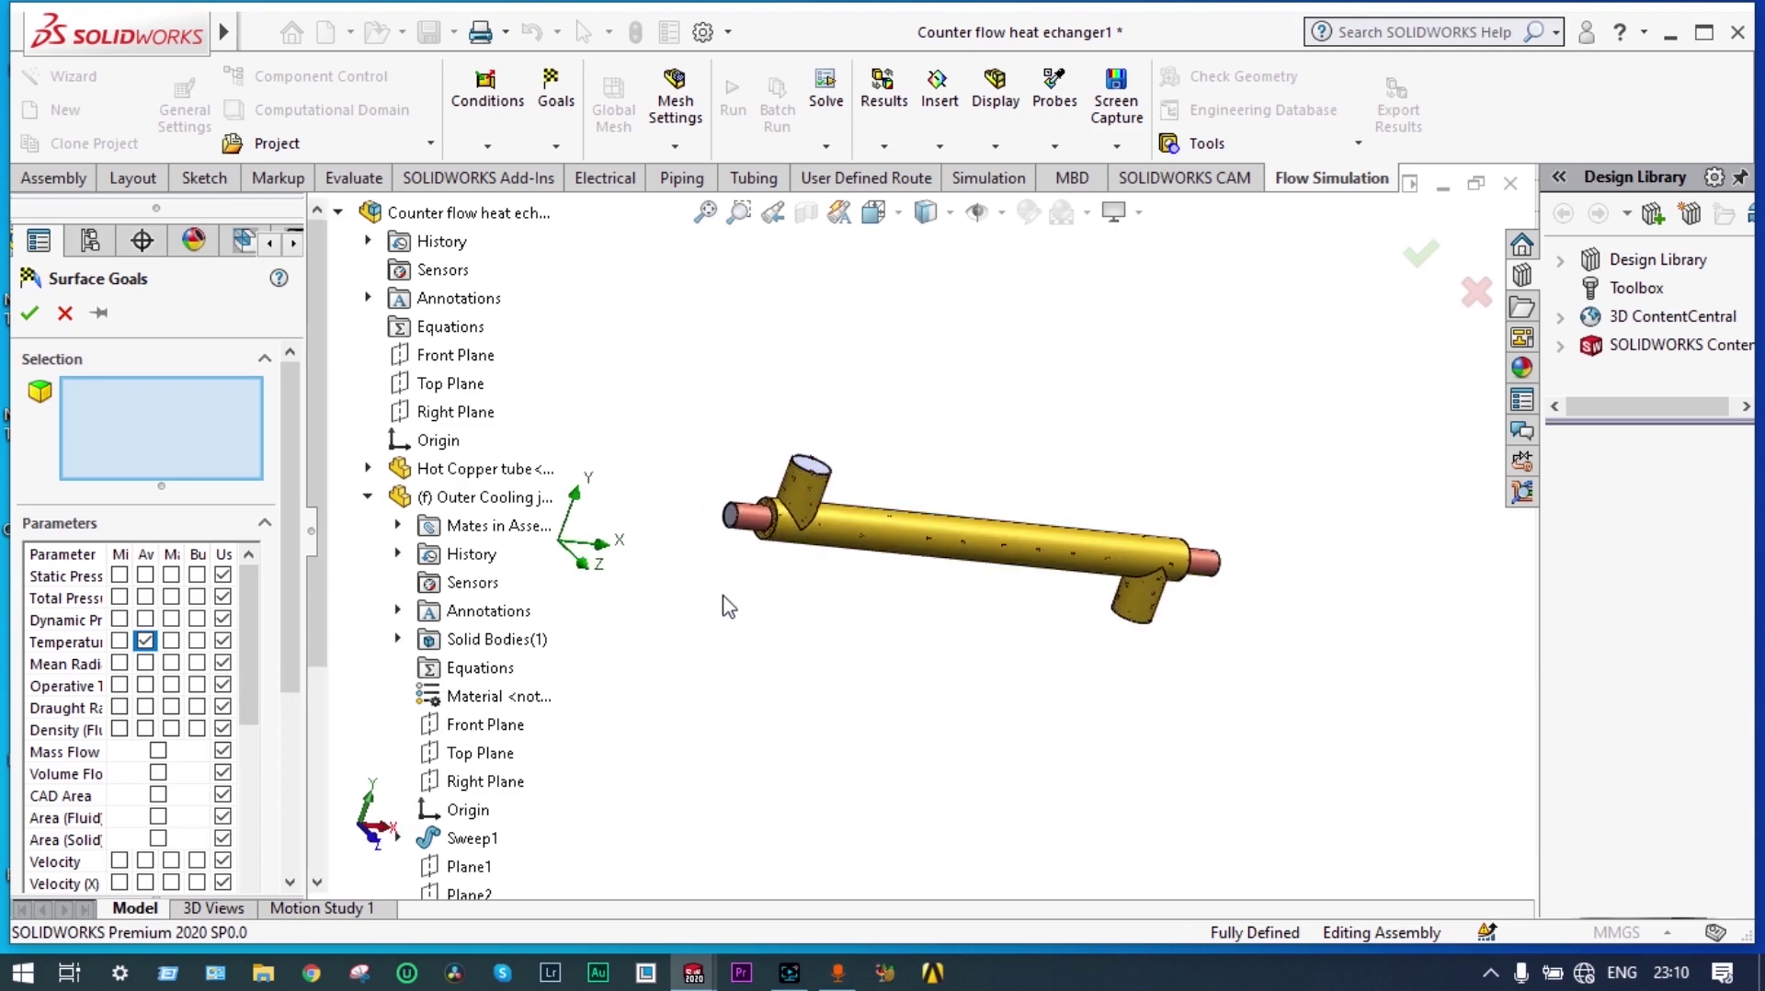
scroll(715, 552, down, 3)
scroll(747, 528, down, 5)
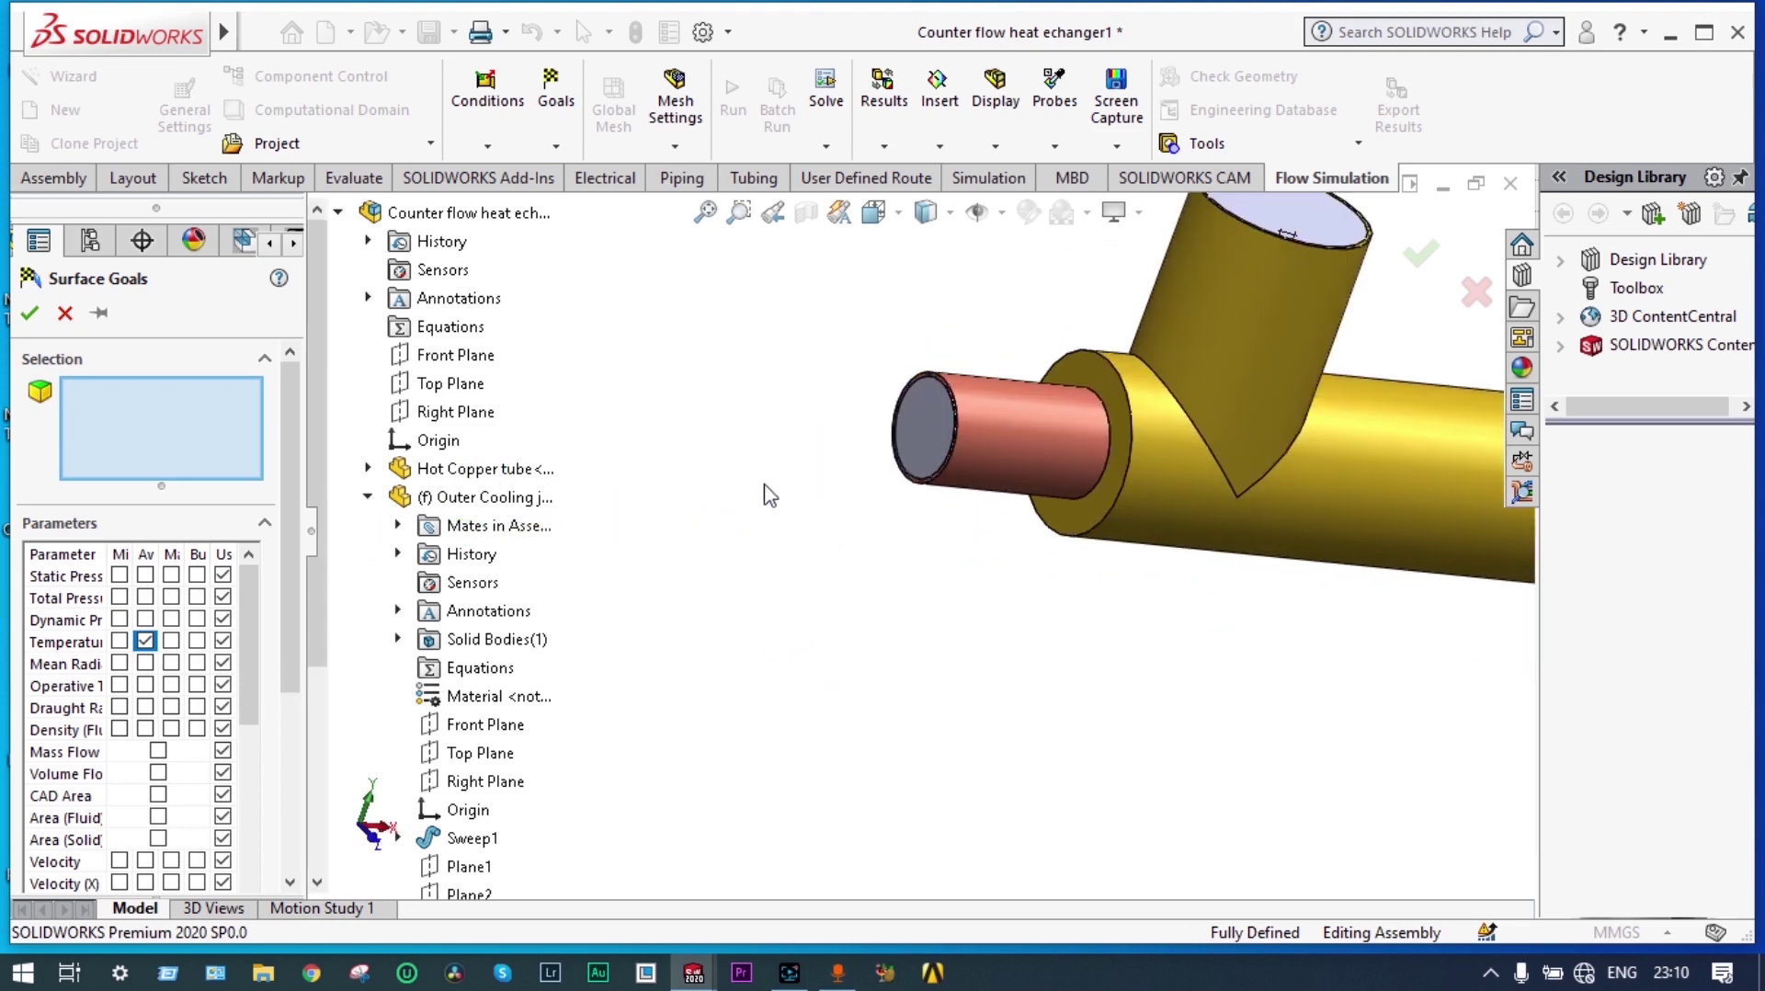
scroll(874, 530, up, 2)
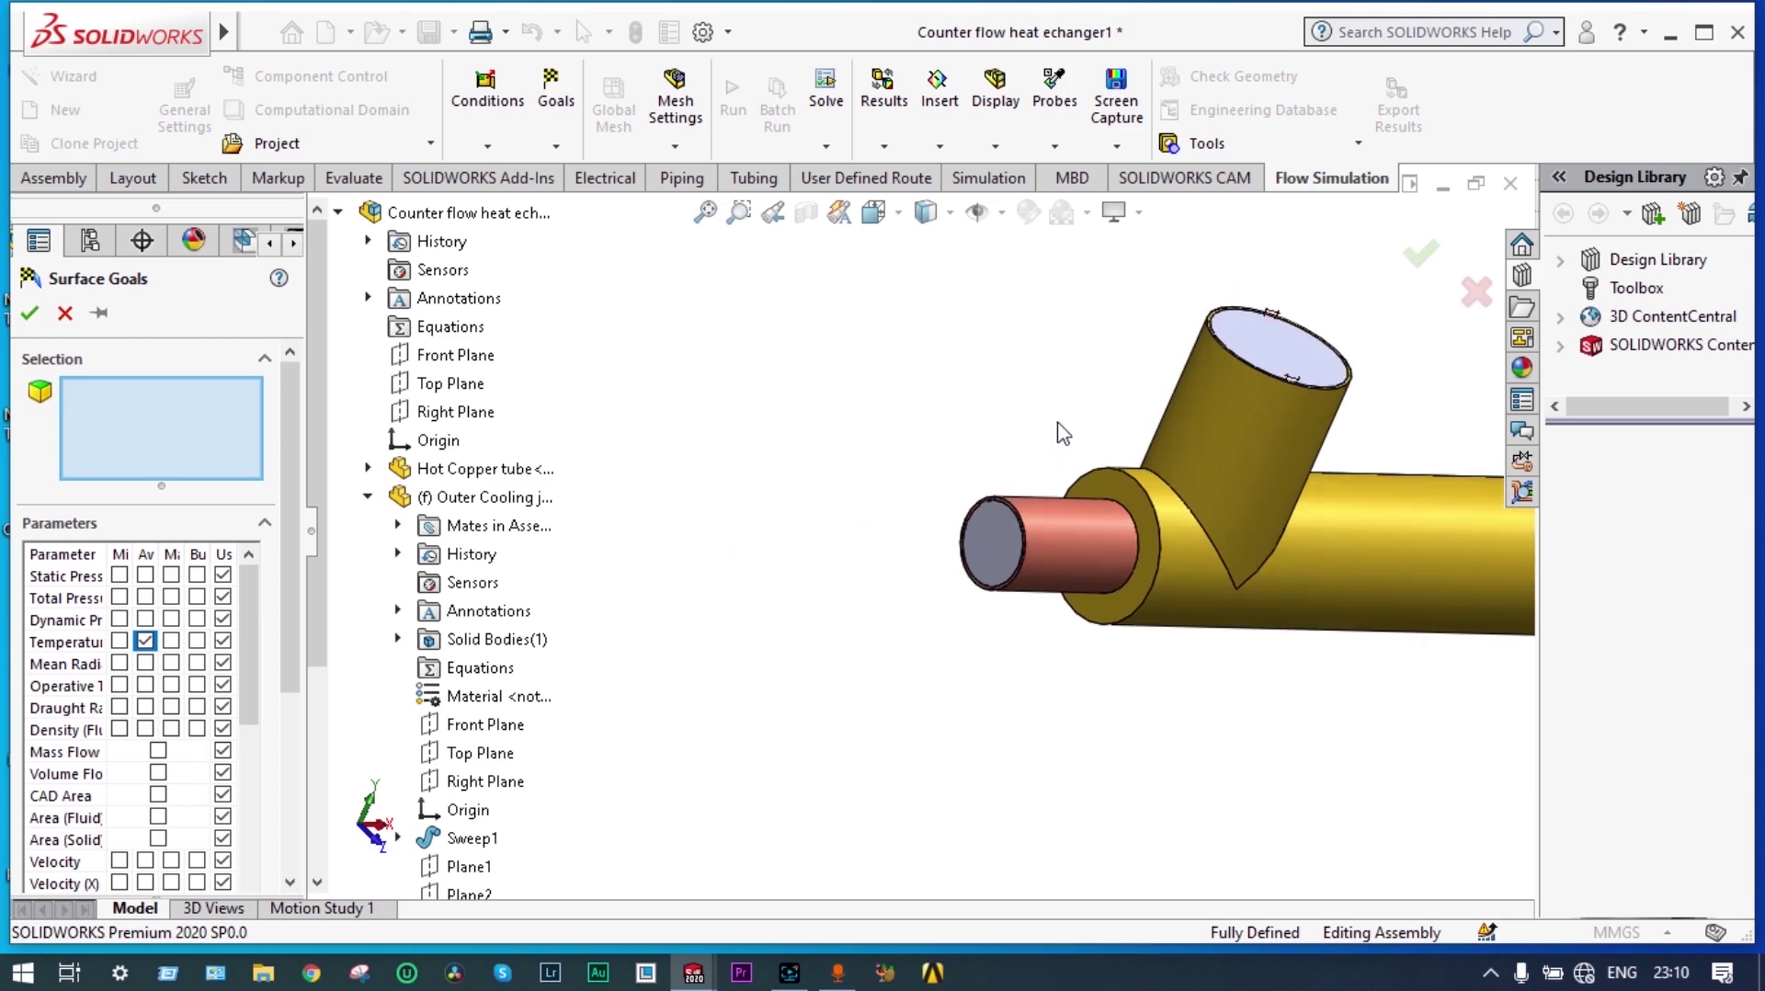
middle_drag(981, 439, 994, 457)
scroll(1024, 522, down, 5)
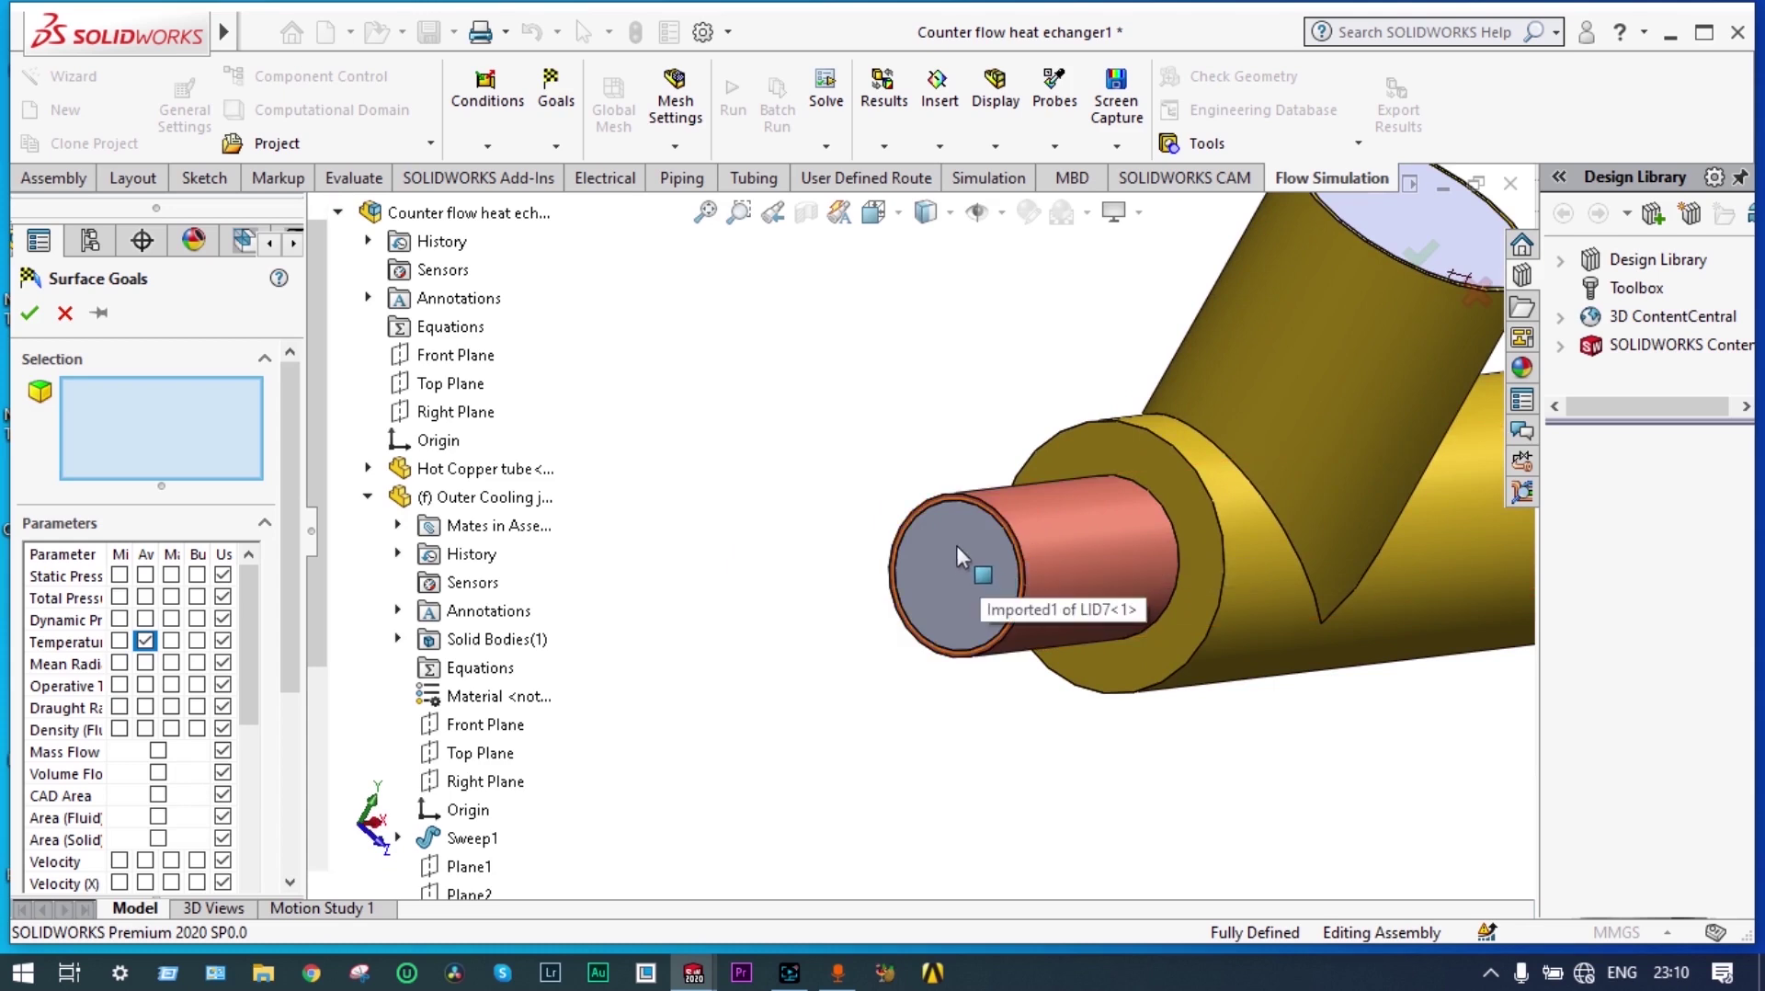
right_click(946, 539)
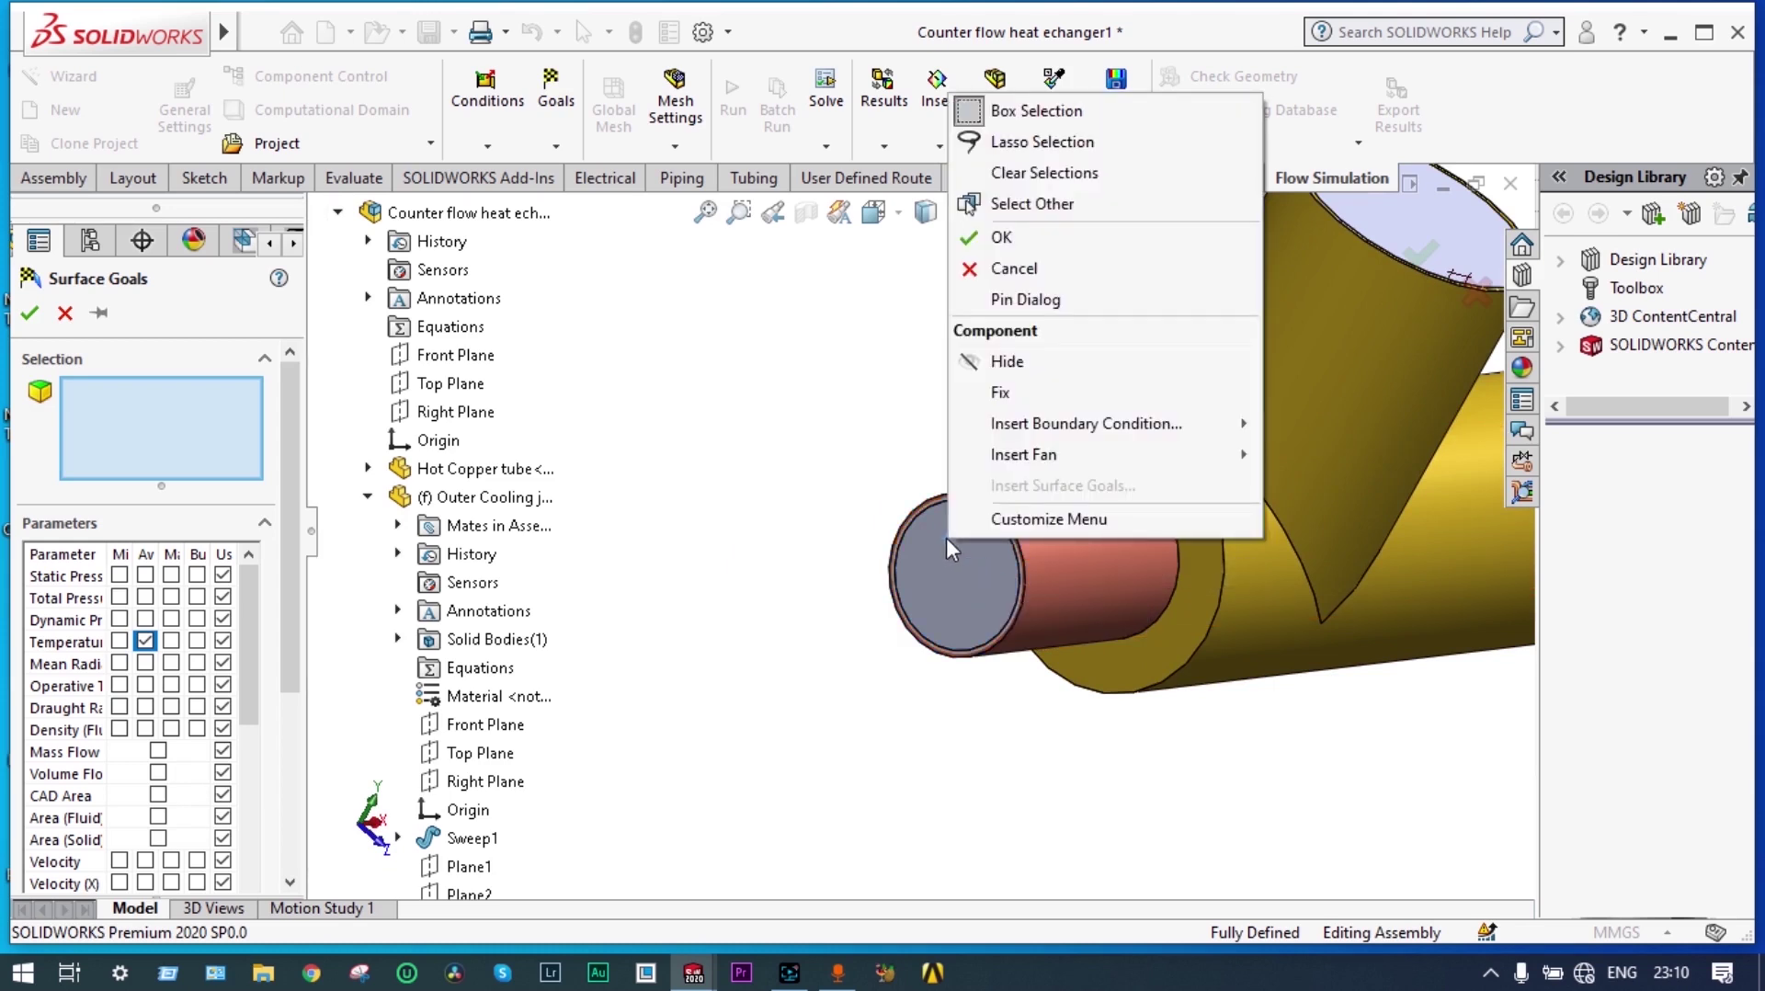
click(1053, 206)
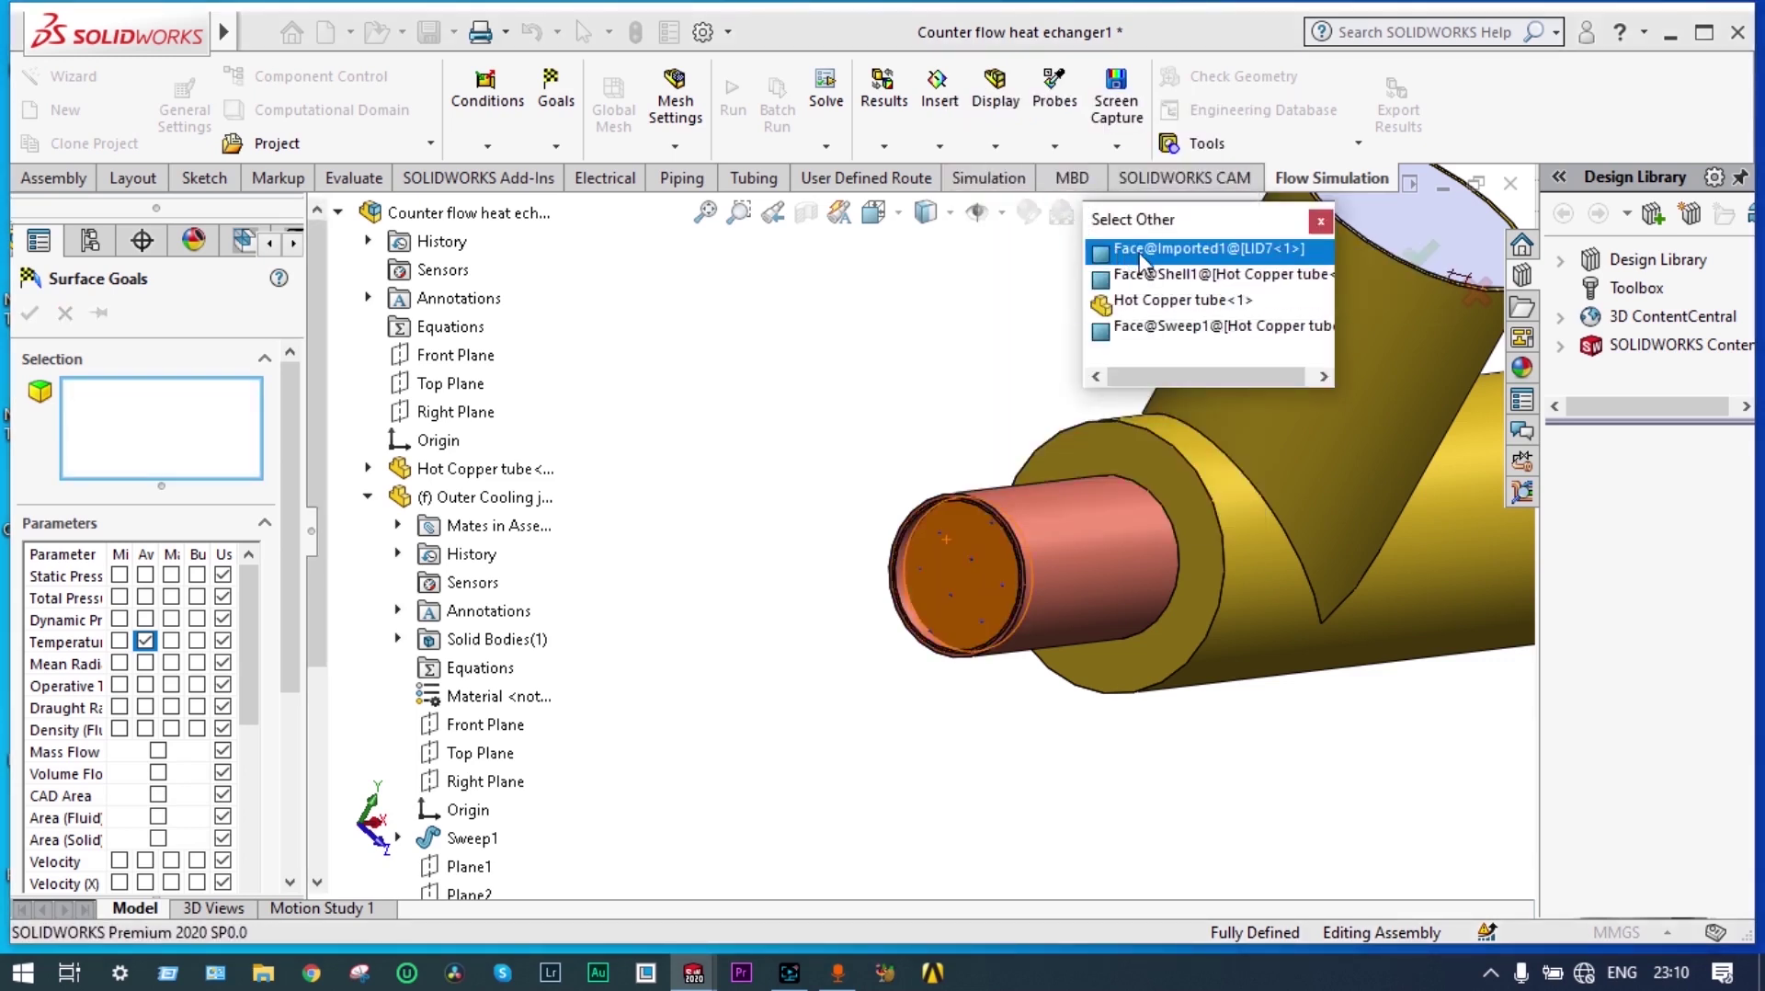
click(1121, 252)
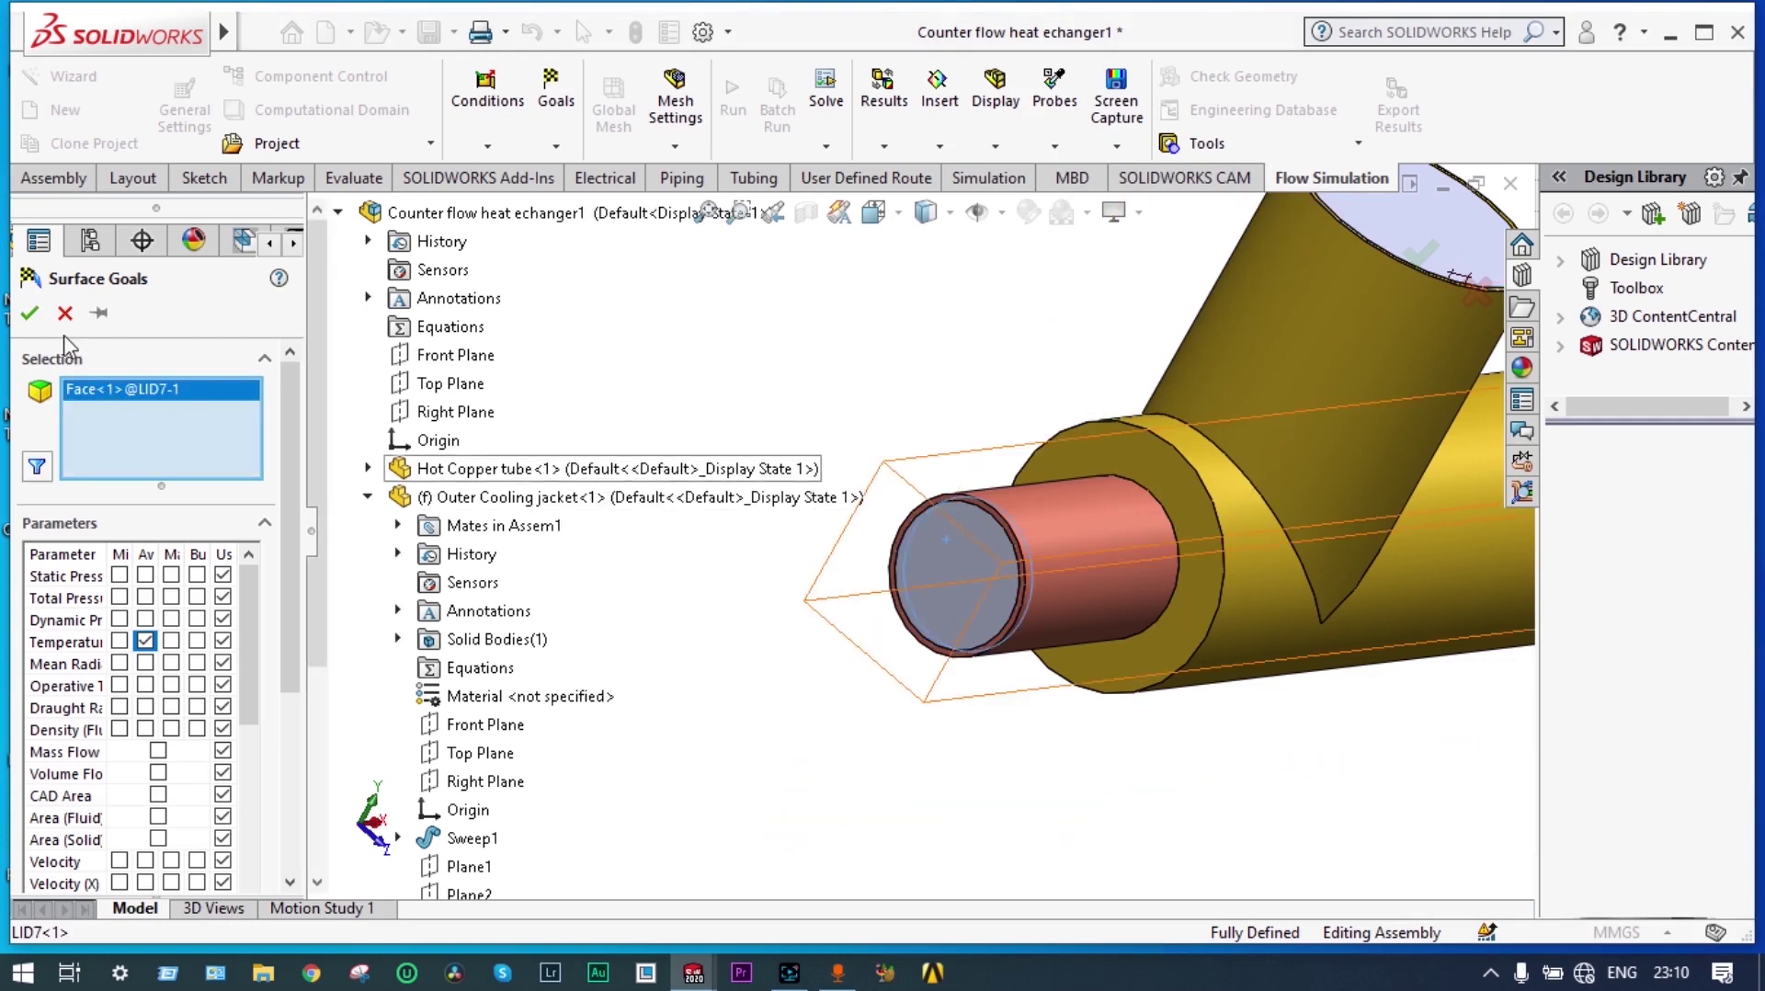
click(30, 313)
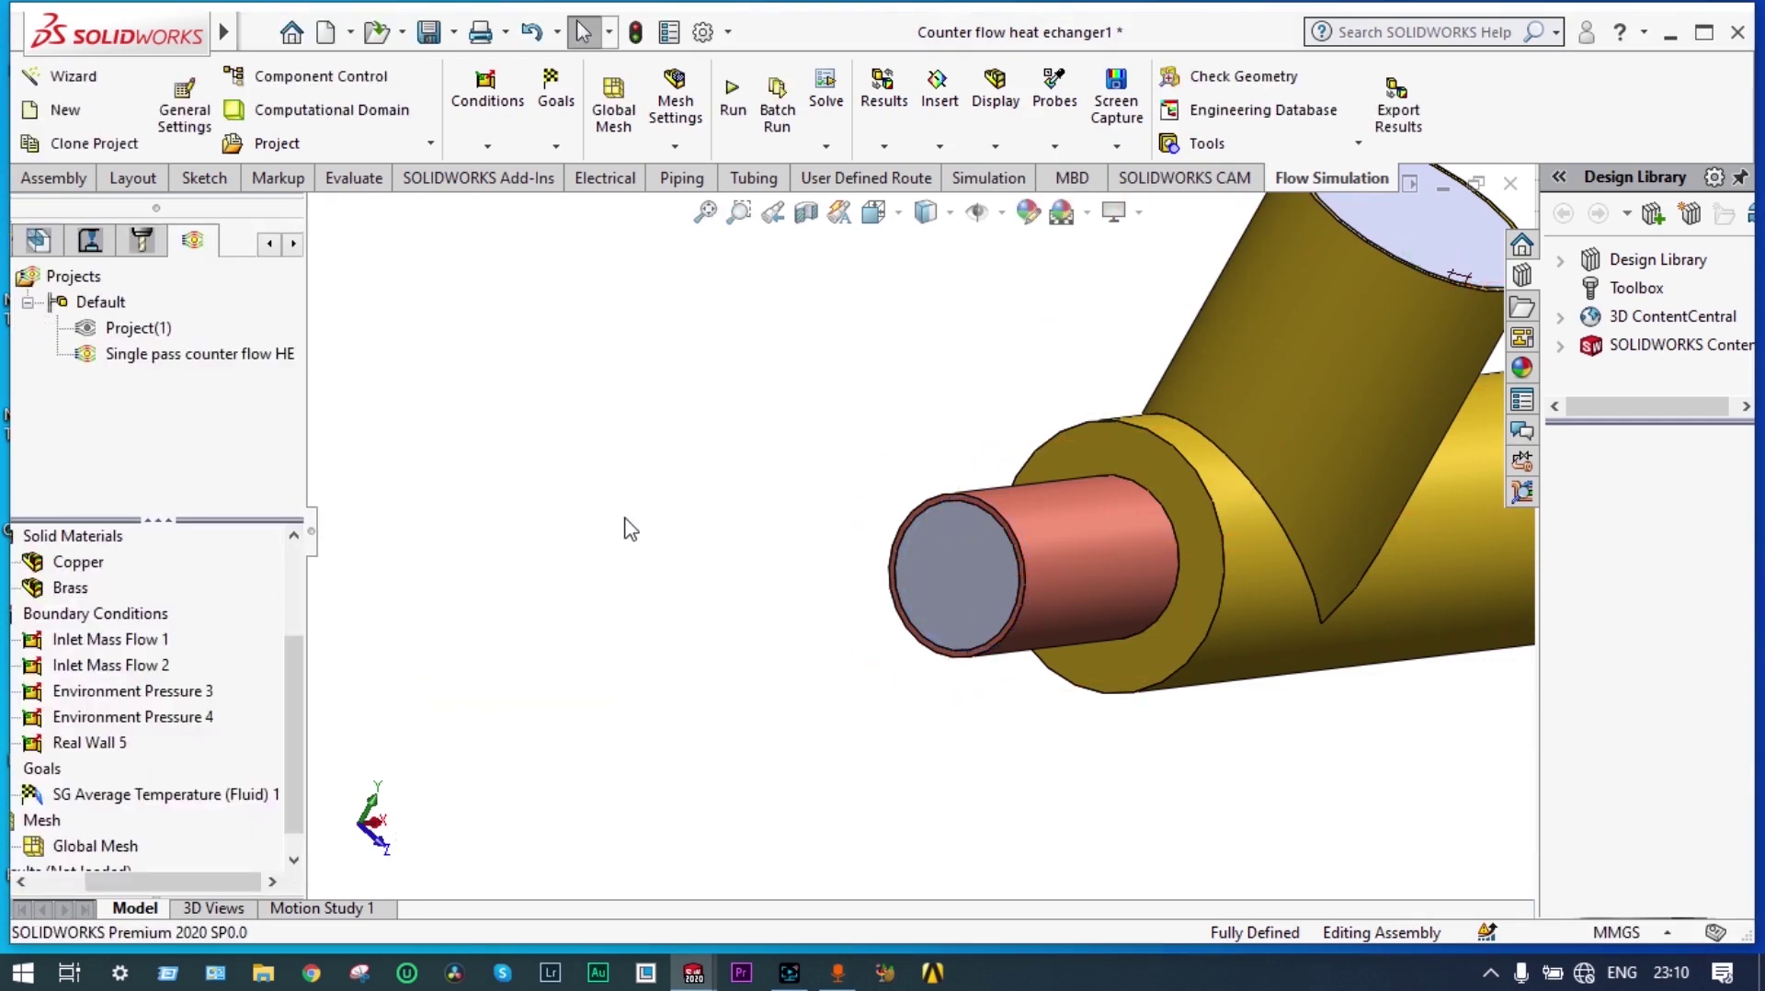
- Rename the average temperature surface goal as "SG Average outlet temp of Ethelene"
scroll(629, 525, up, 5)
scroll(634, 532, up, 2)
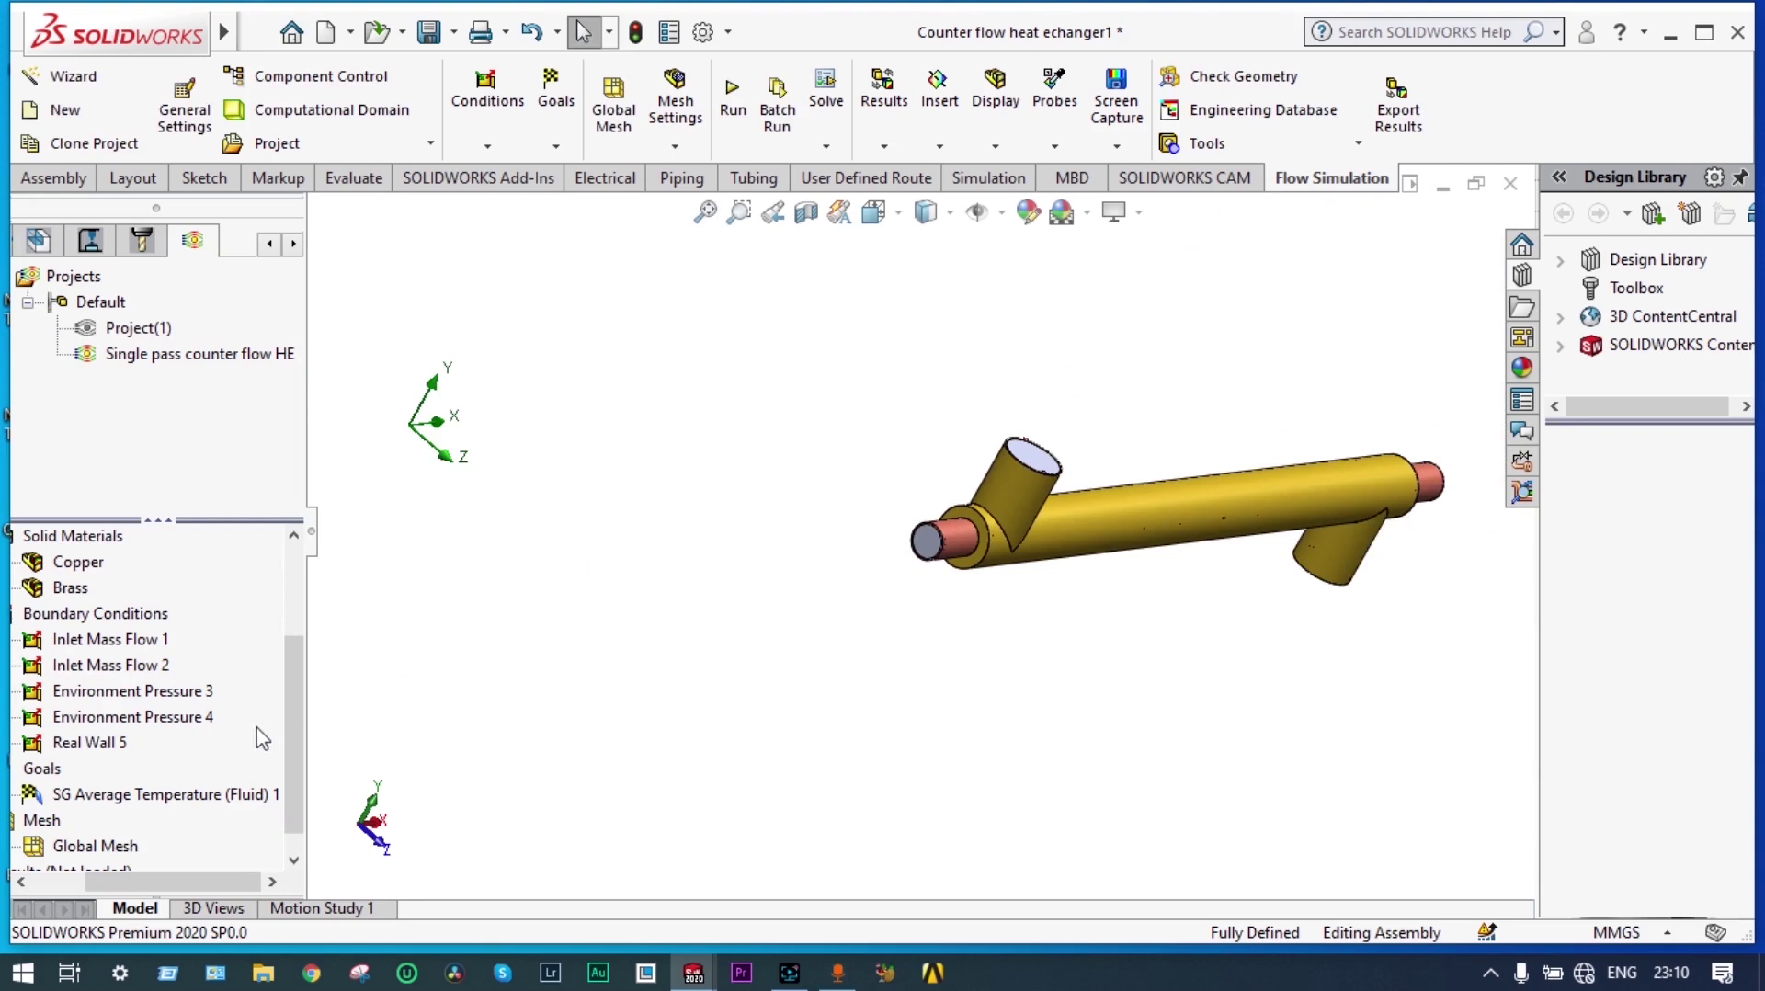
drag(287, 667, 288, 752)
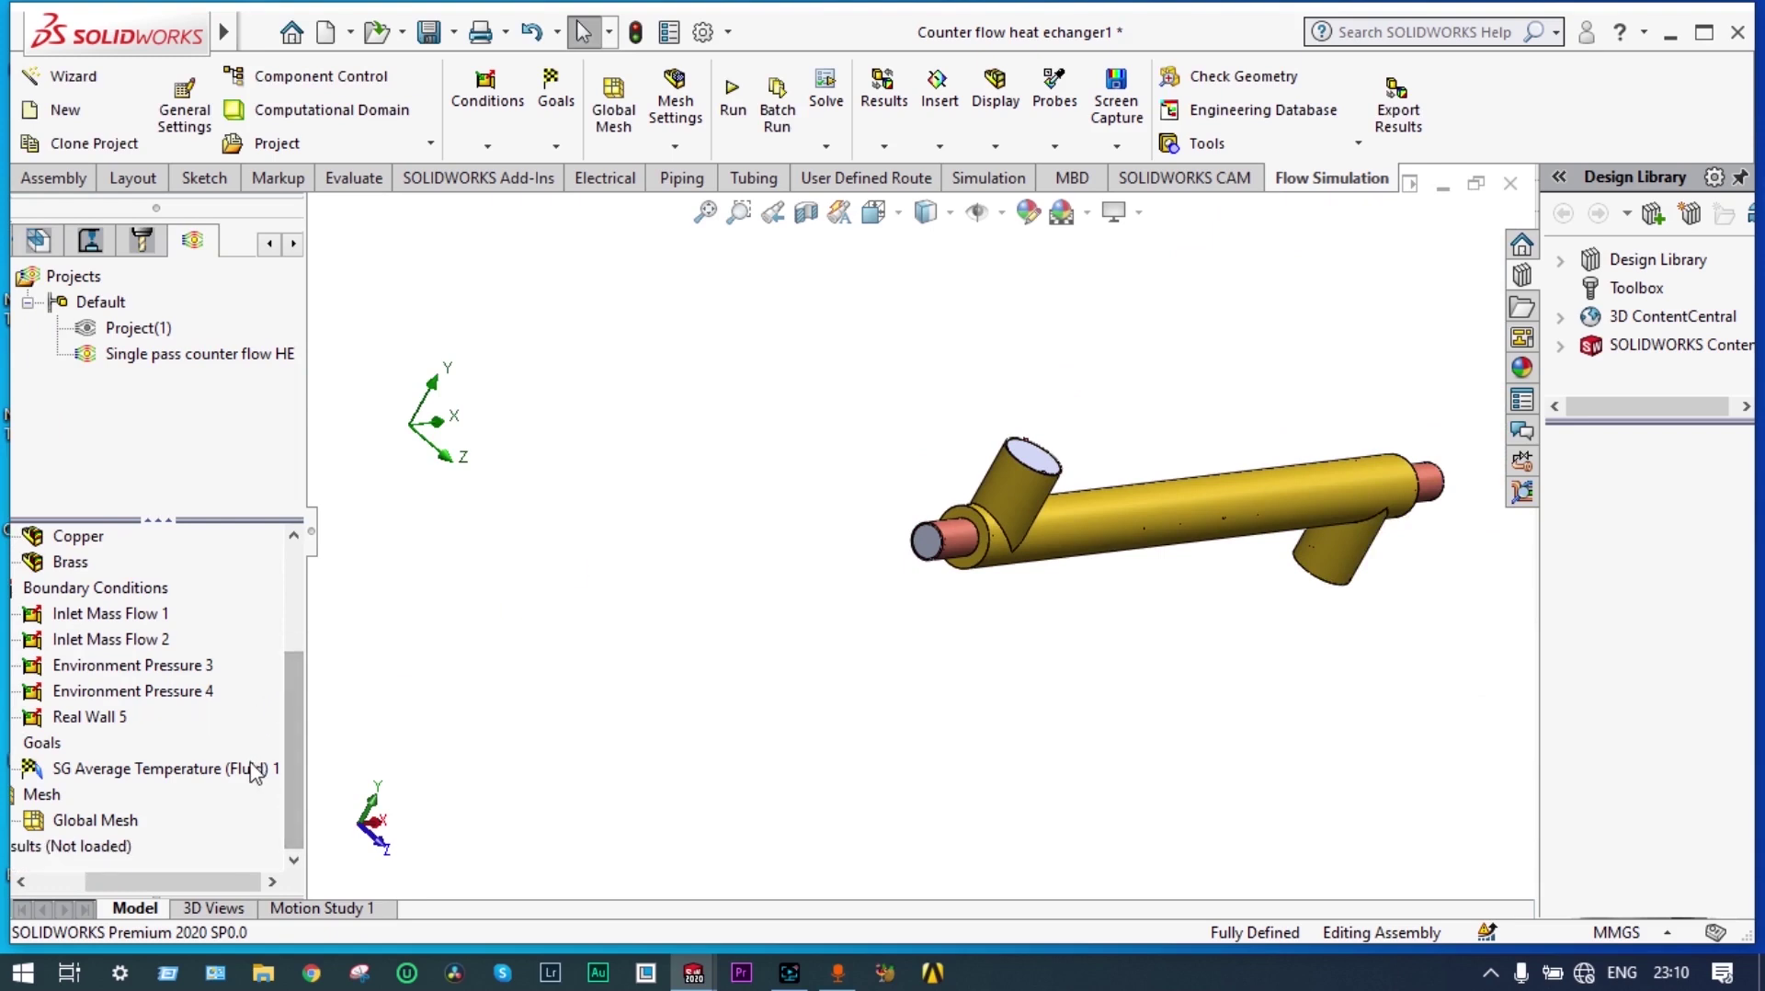
click(248, 774)
click(247, 770)
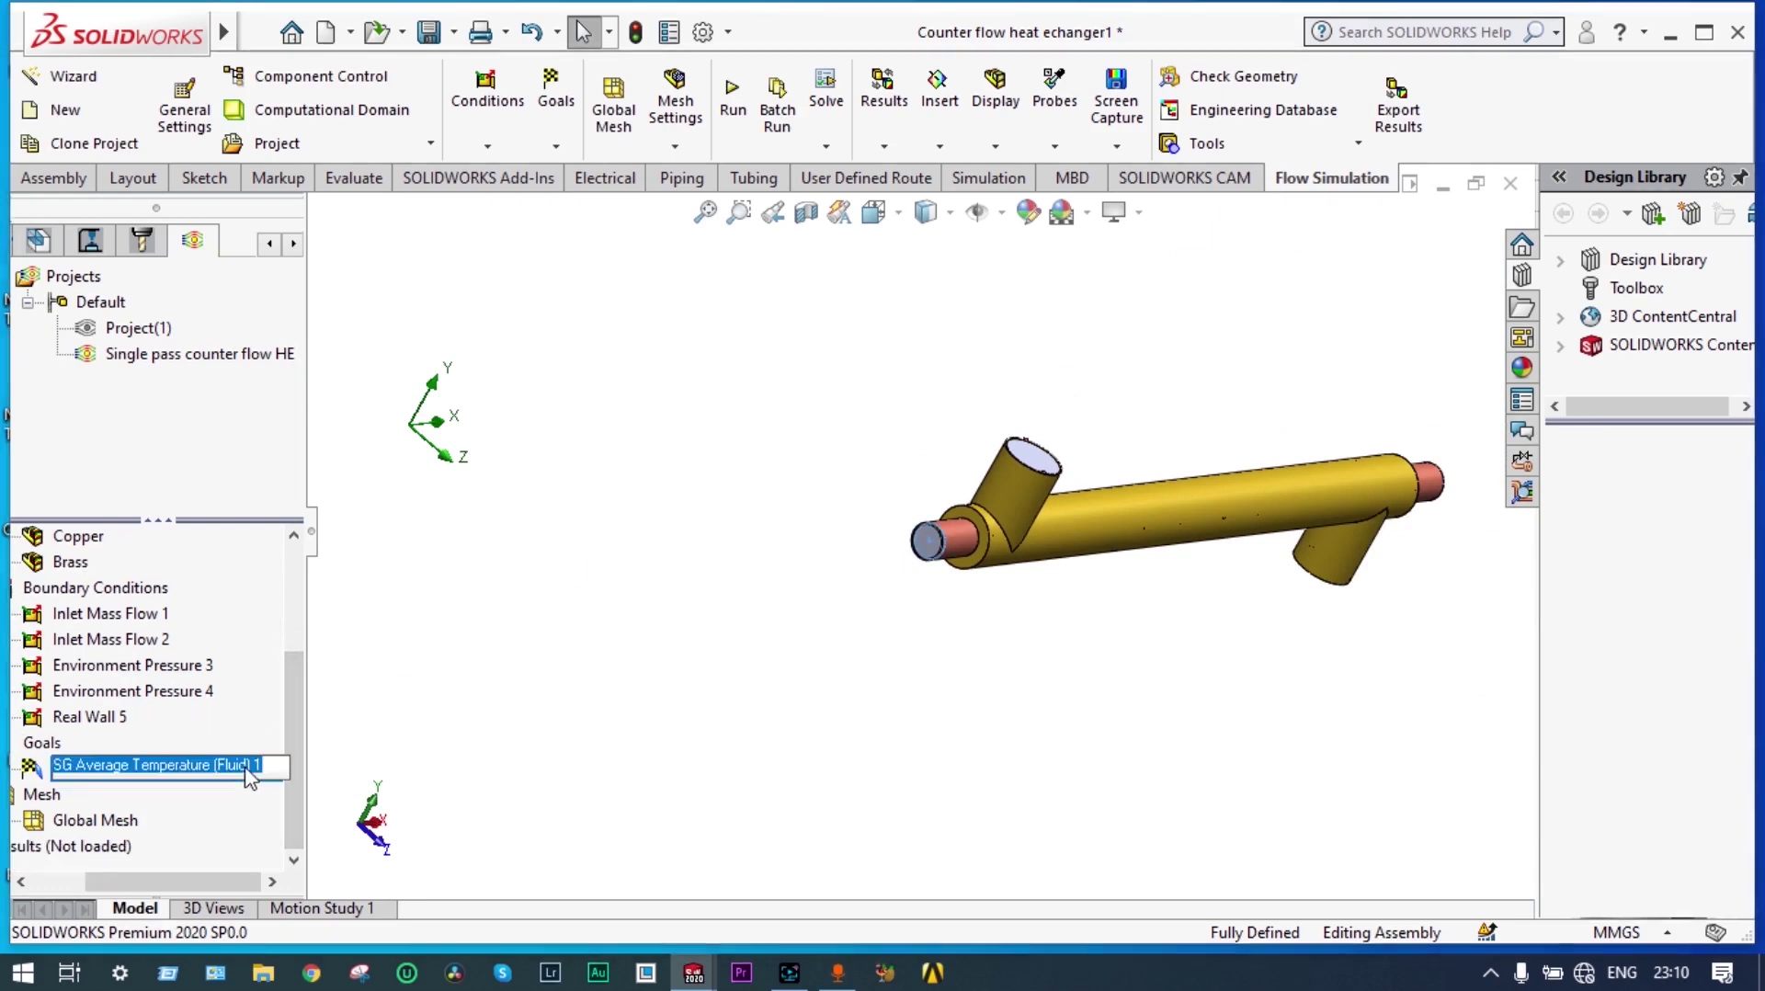
click(267, 763)
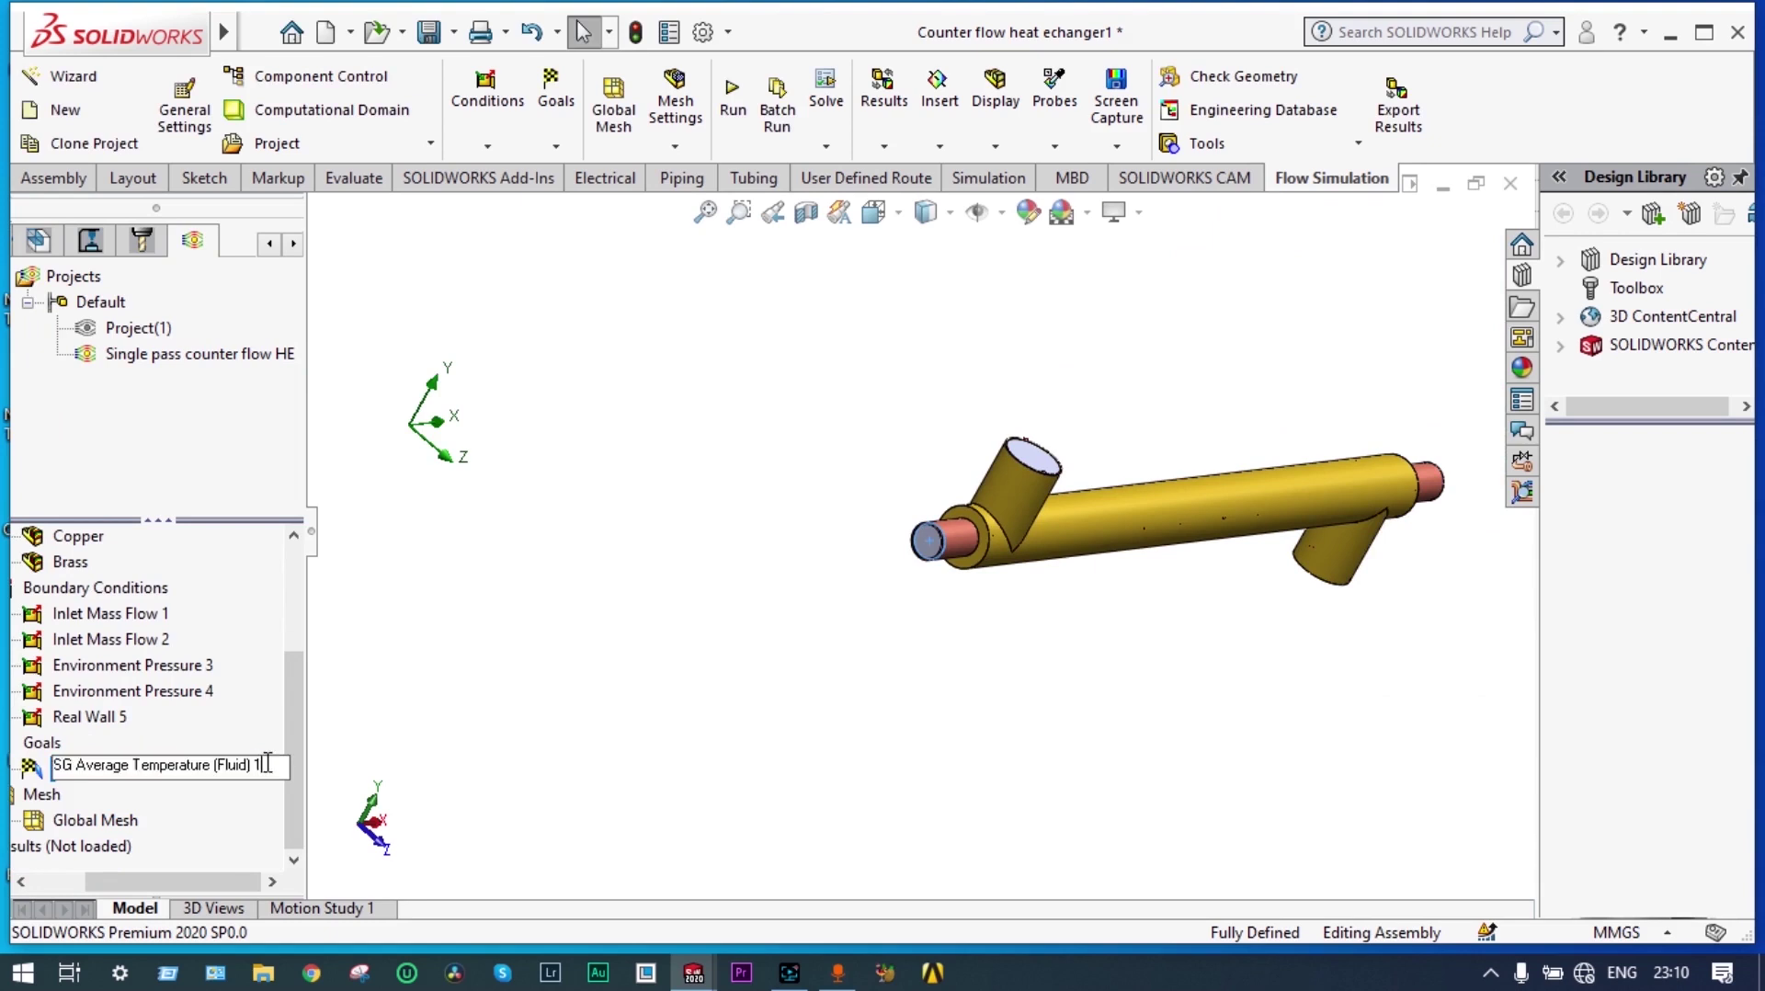
key(BackSpace)
key(BackSpace)
key(BackSpace)
key(BackSpace)
key(BackSpace)
key(BackSpace)
key(BackSpace)
key(BackSpace)
key(BackSpace)
key(BackSpace)
key(BackSpace)
key(BackSpace)
key(BackSpace)
key(BackSpace)
key(BackSpace)
key(BackSpace)
key(BackSpace)
key(BackSpace)
key(BackSpace)
key(BackSpace)
text(outlet temp of Ethelene)
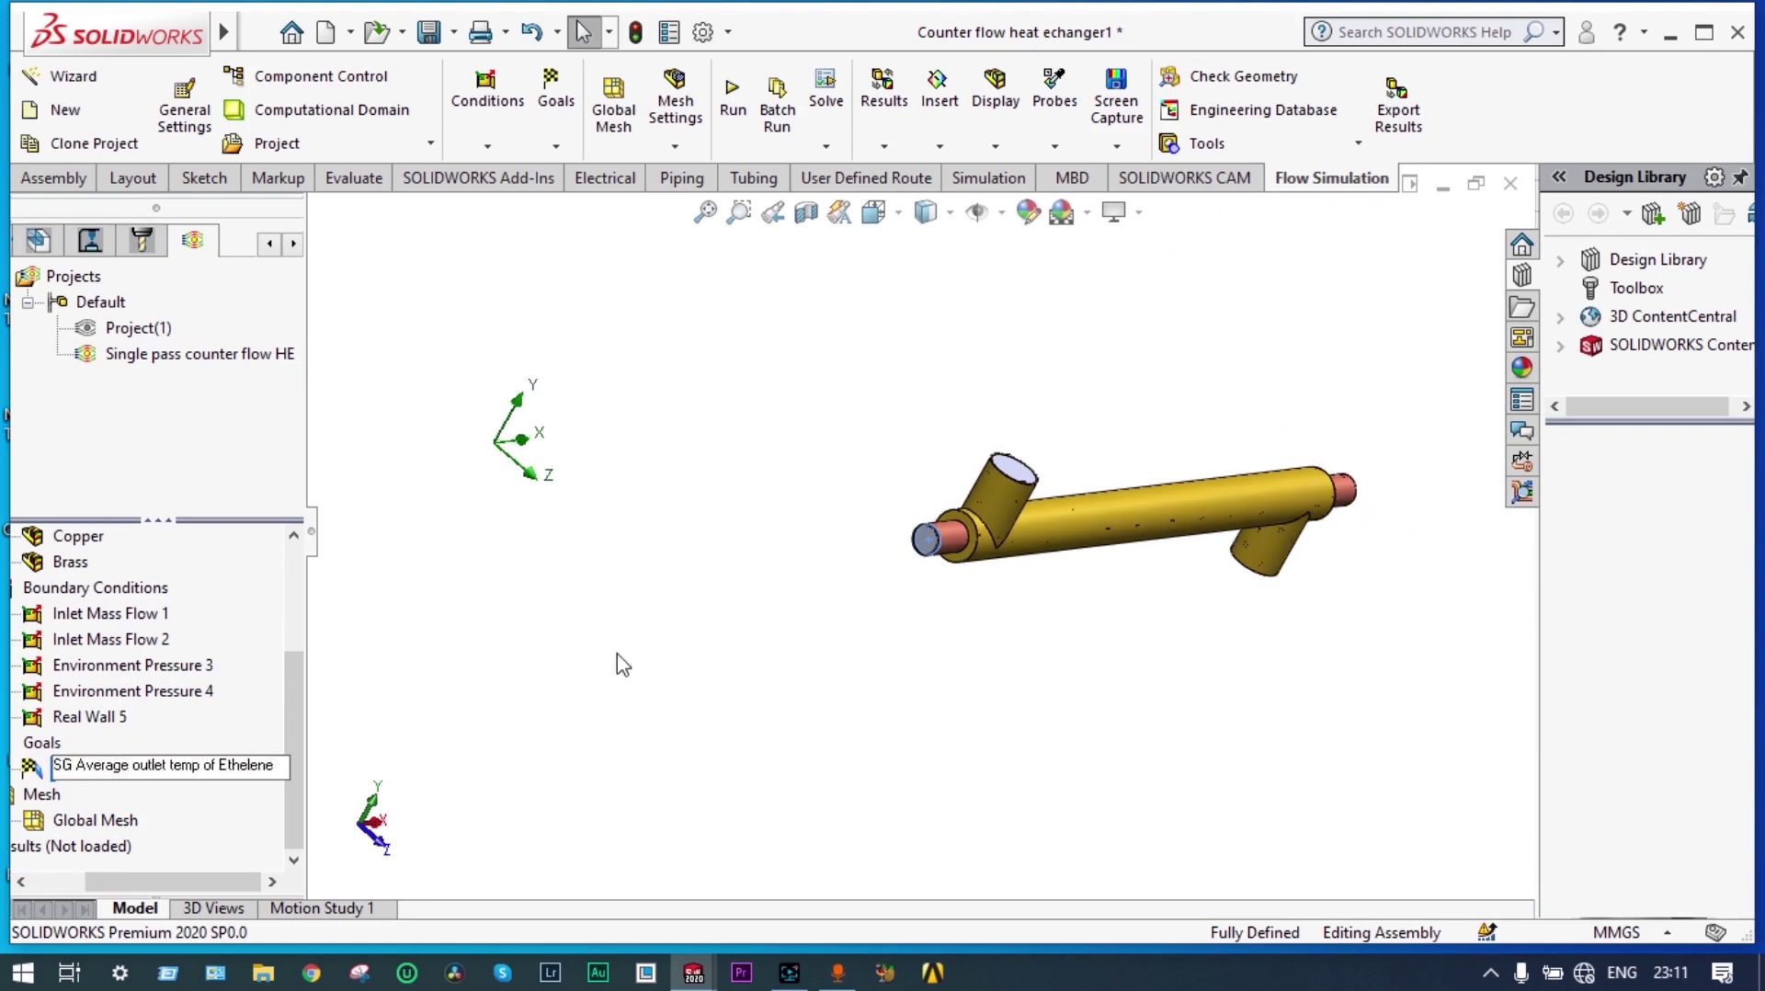
click(55, 744)
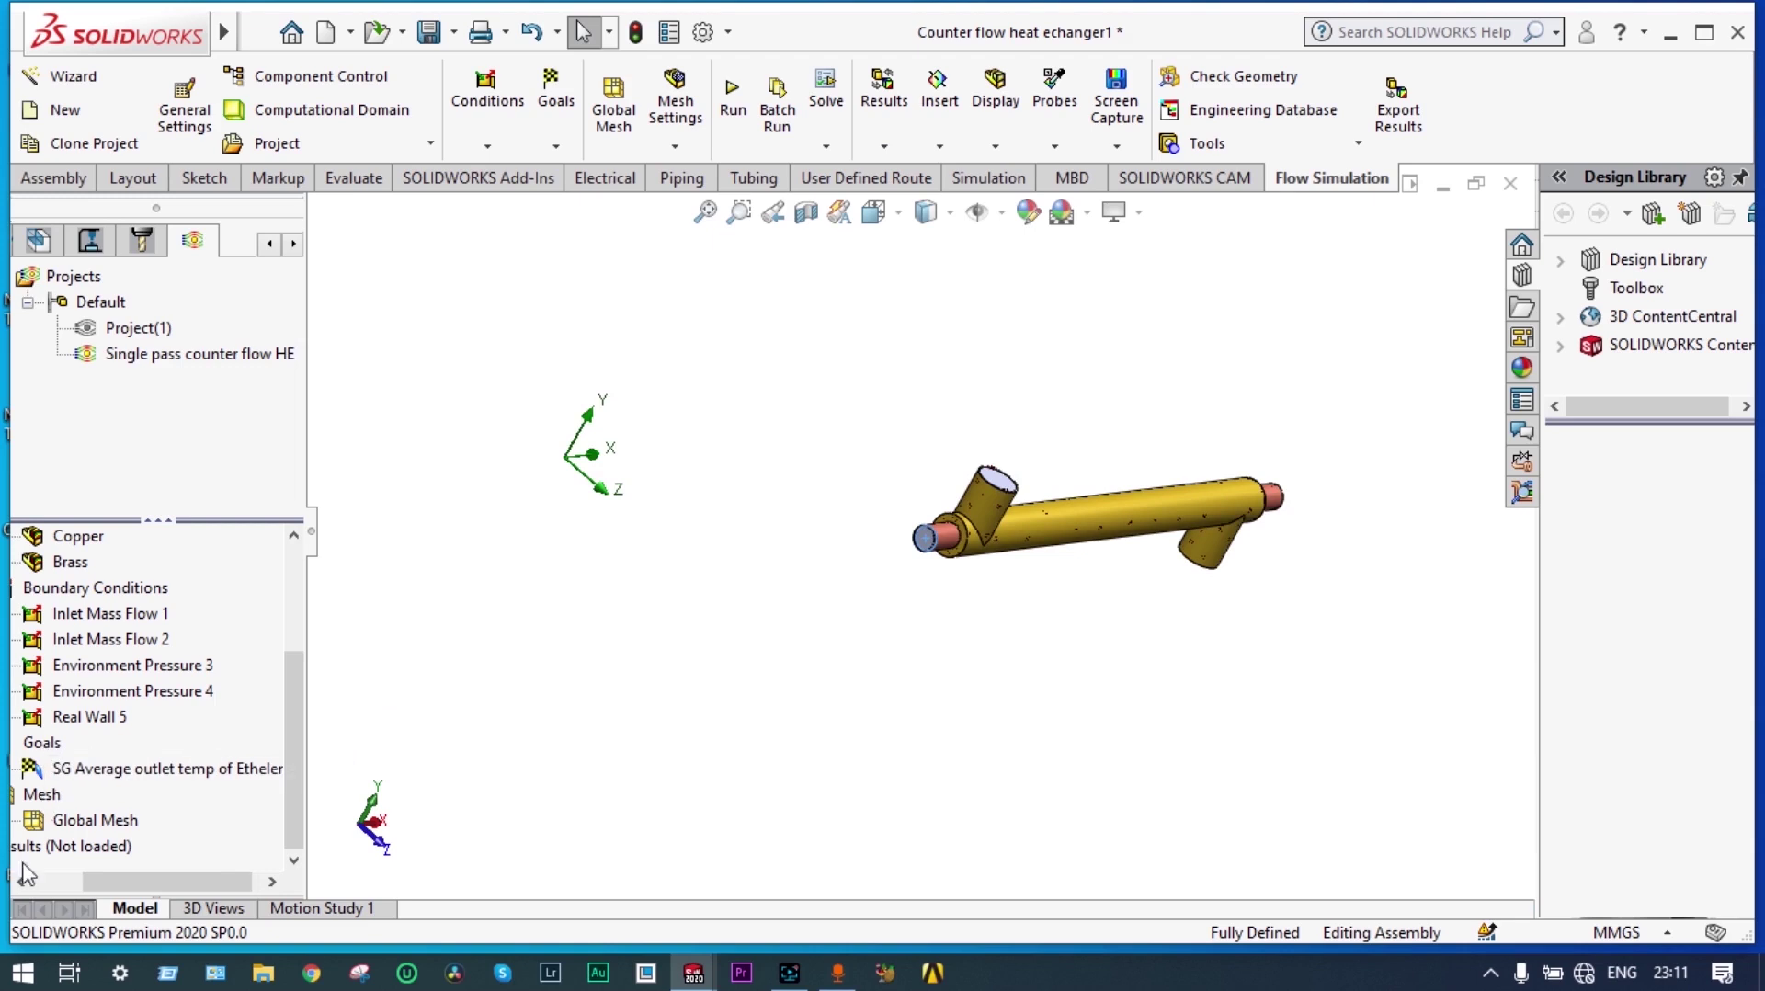
- Add an average temperature surface goal on the inner lid face of the jacket's lower port, named "SG Average outlet temp of water"
right_click(40, 742)
click(126, 826)
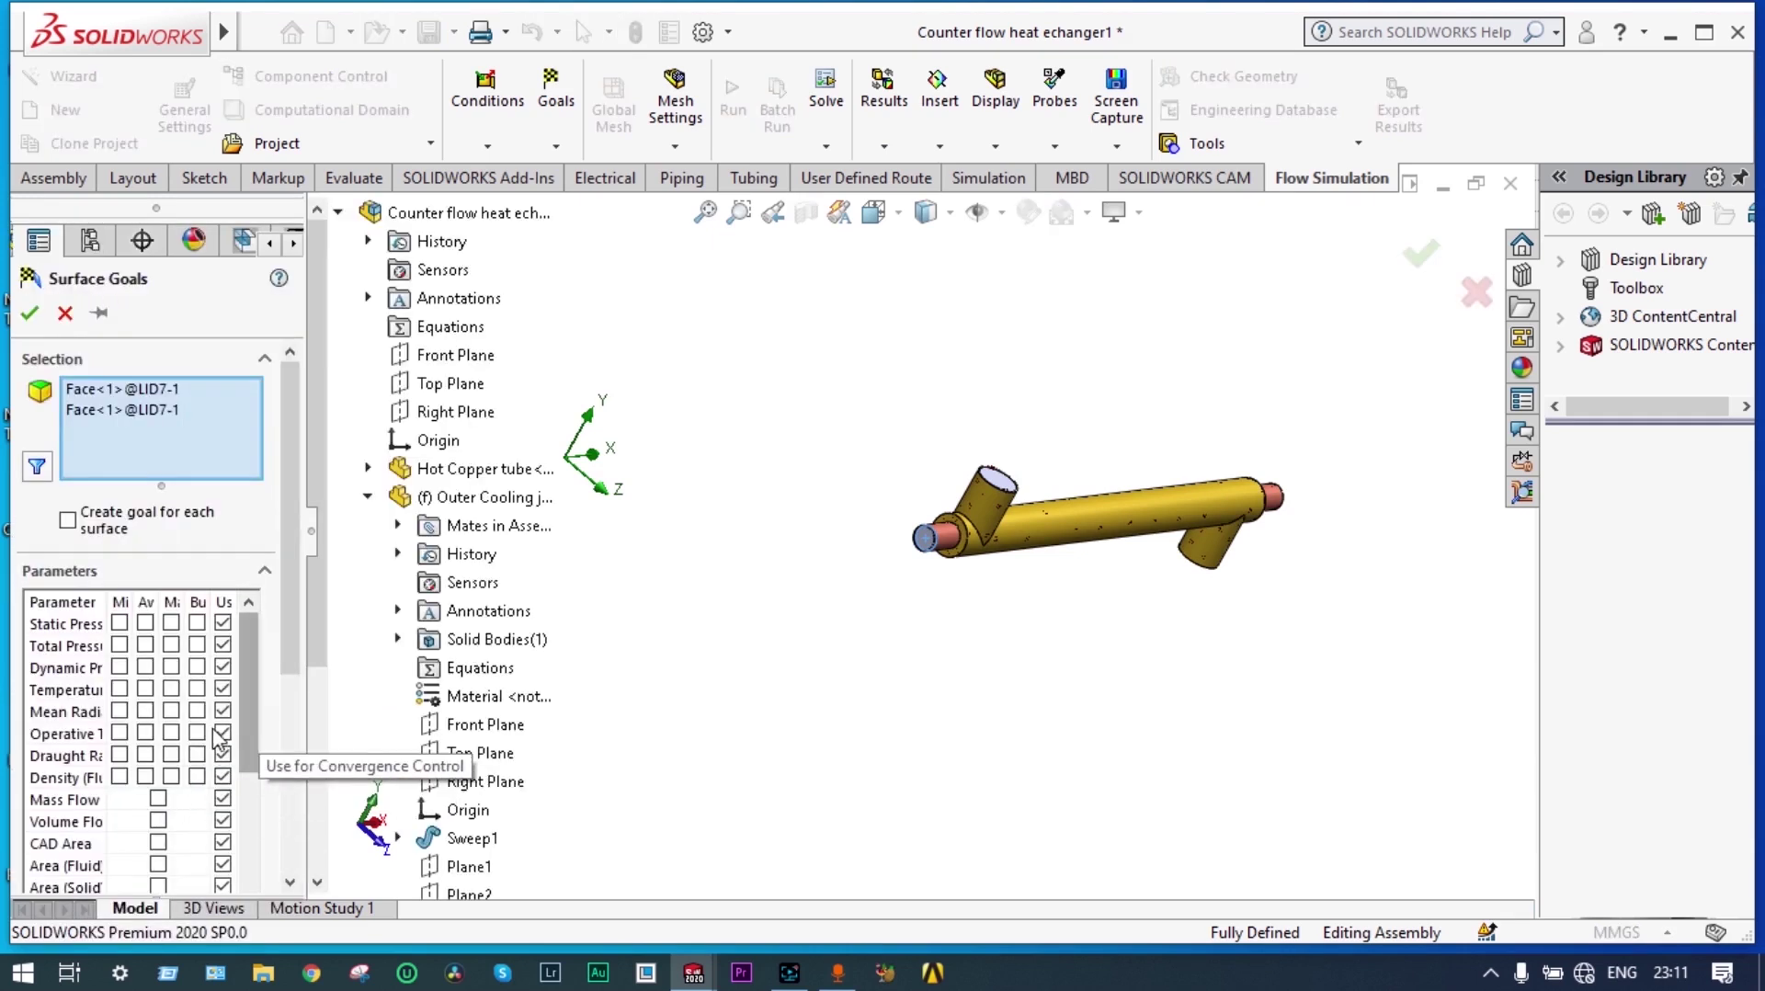
click(144, 690)
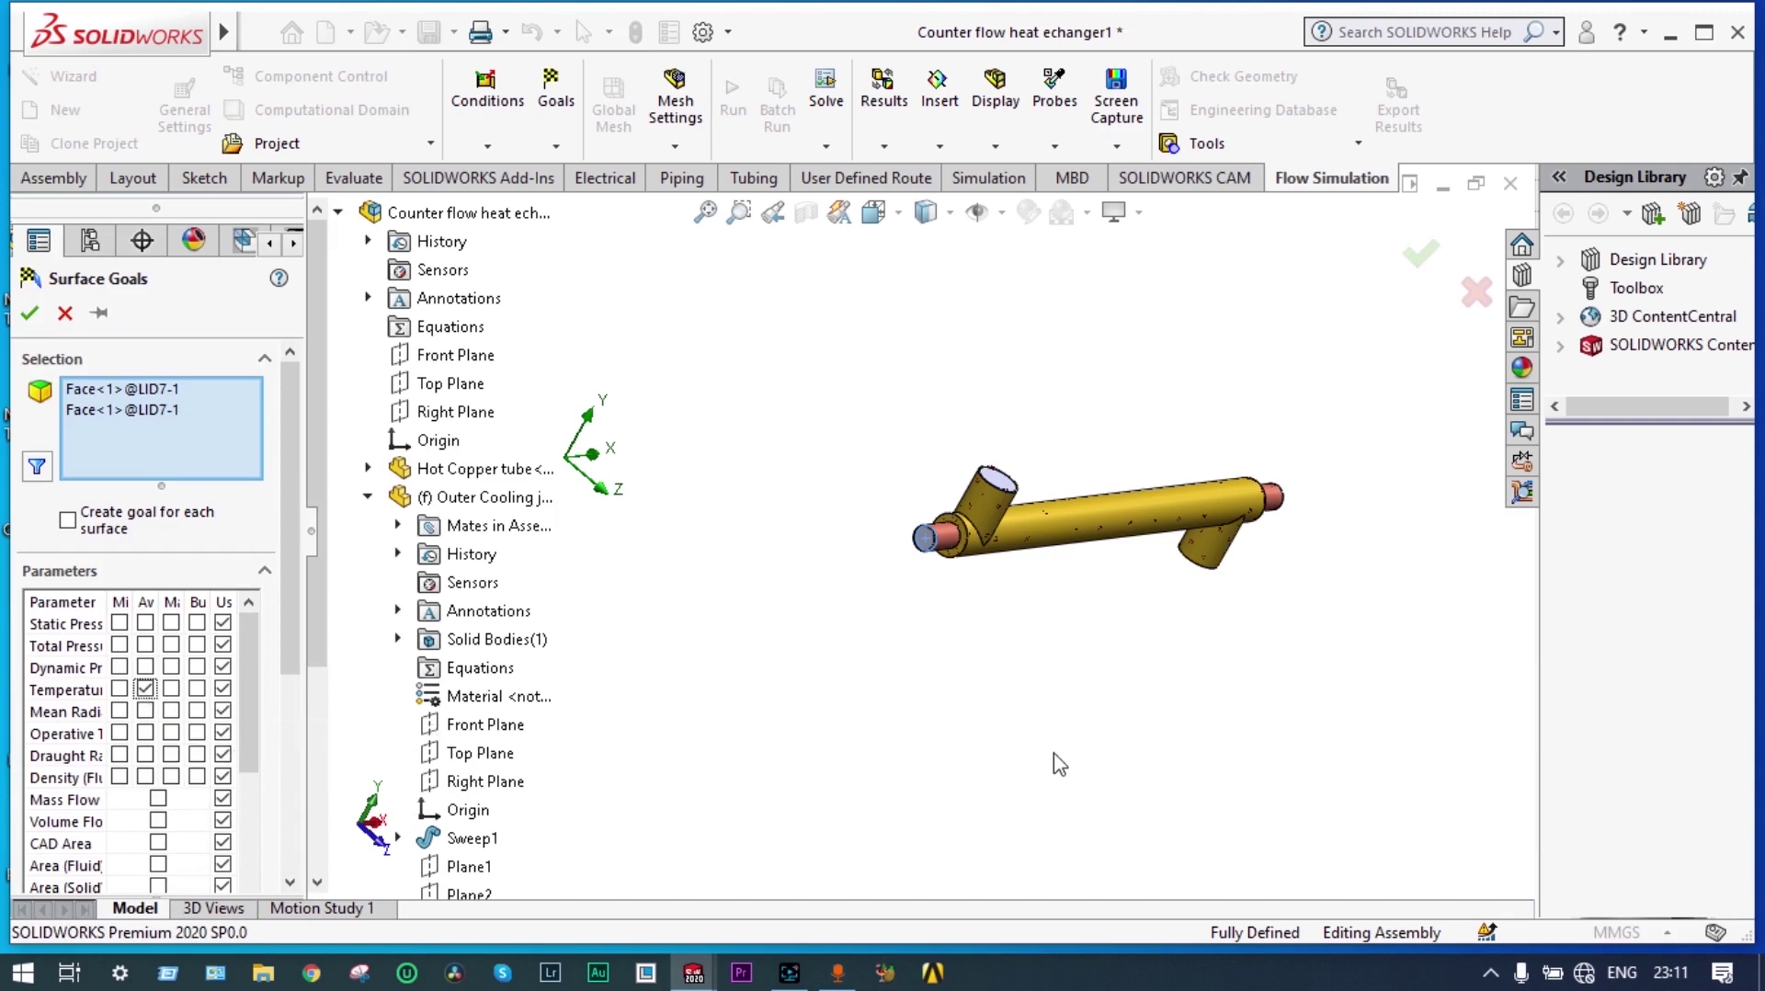
middle_drag(1328, 714, 1272, 662)
scroll(1184, 749, down, 3)
scroll(1030, 658, down, 3)
scroll(956, 601, down, 3)
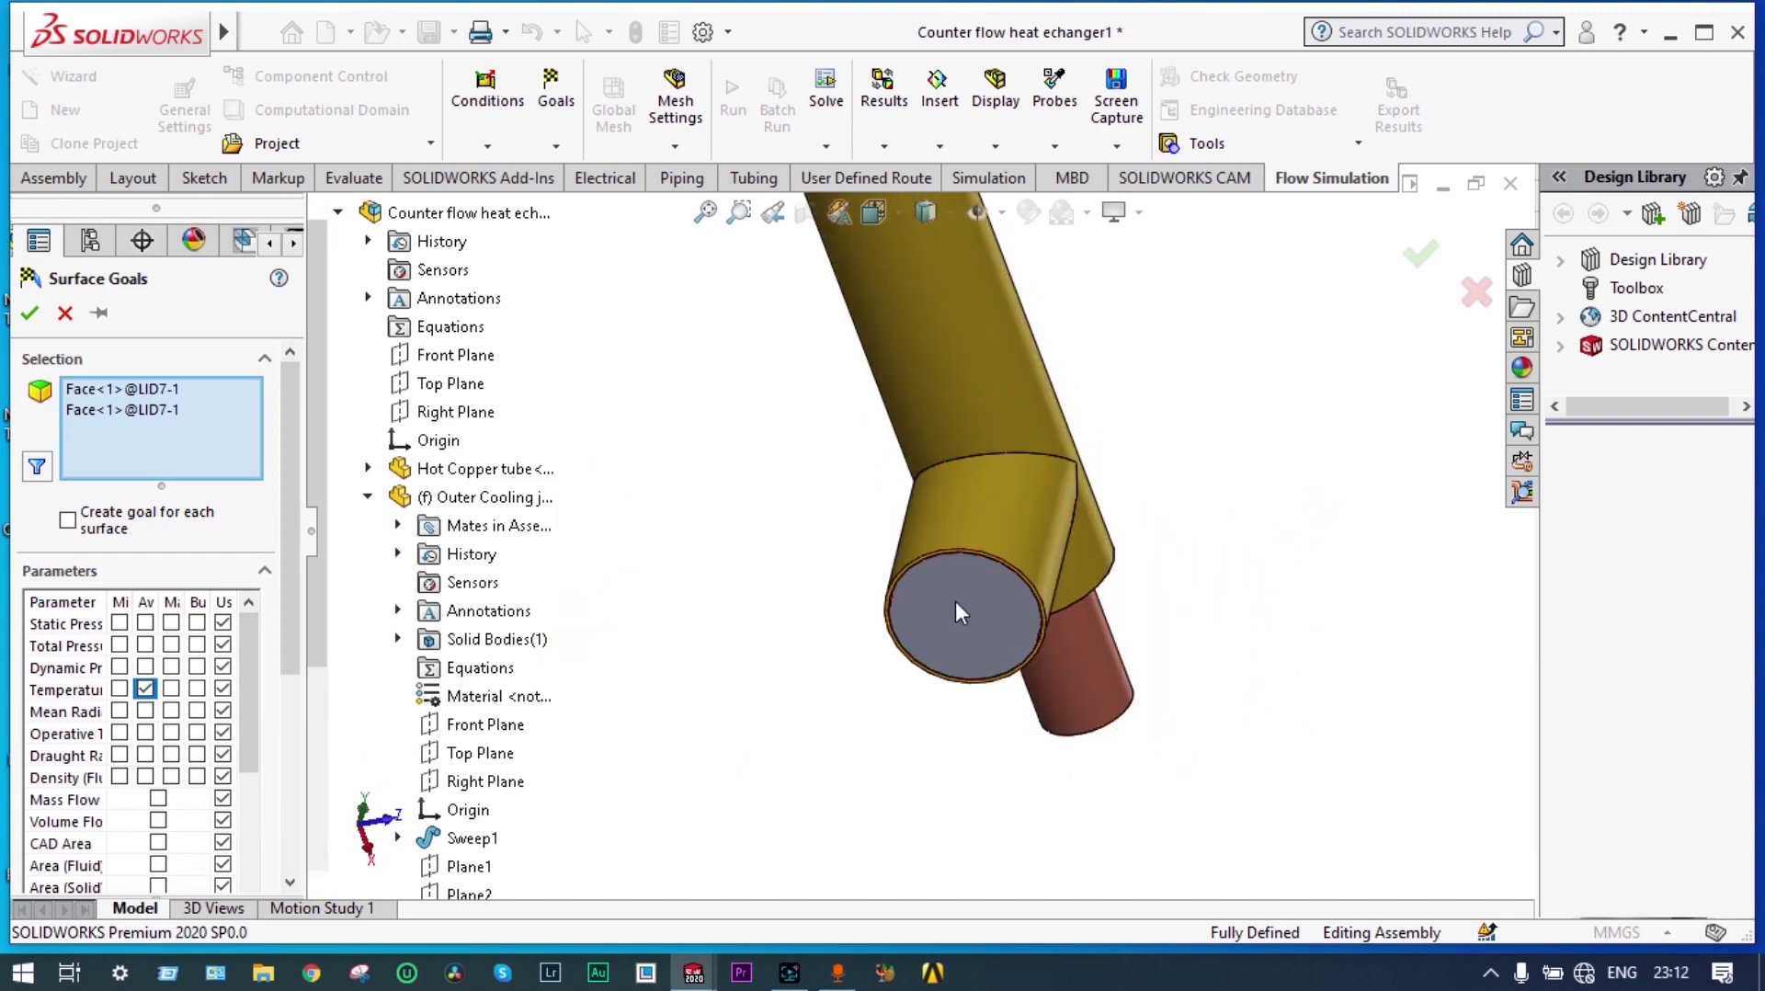
right_click(947, 594)
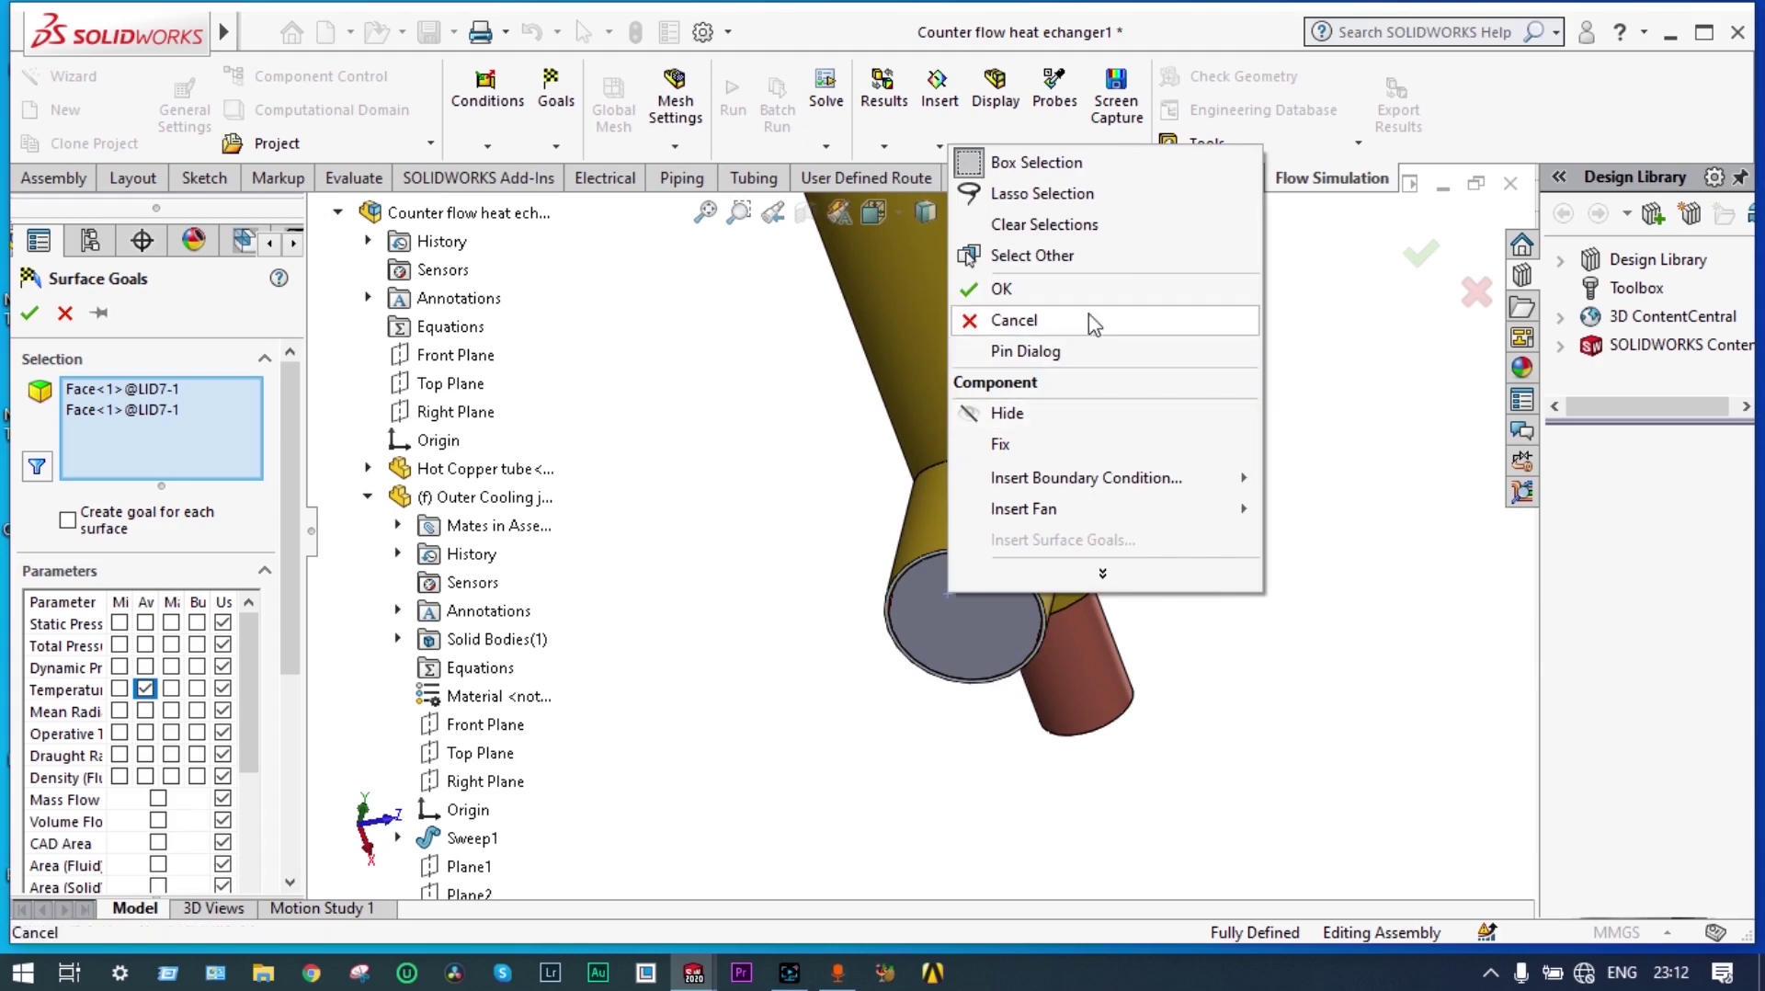
click(1093, 256)
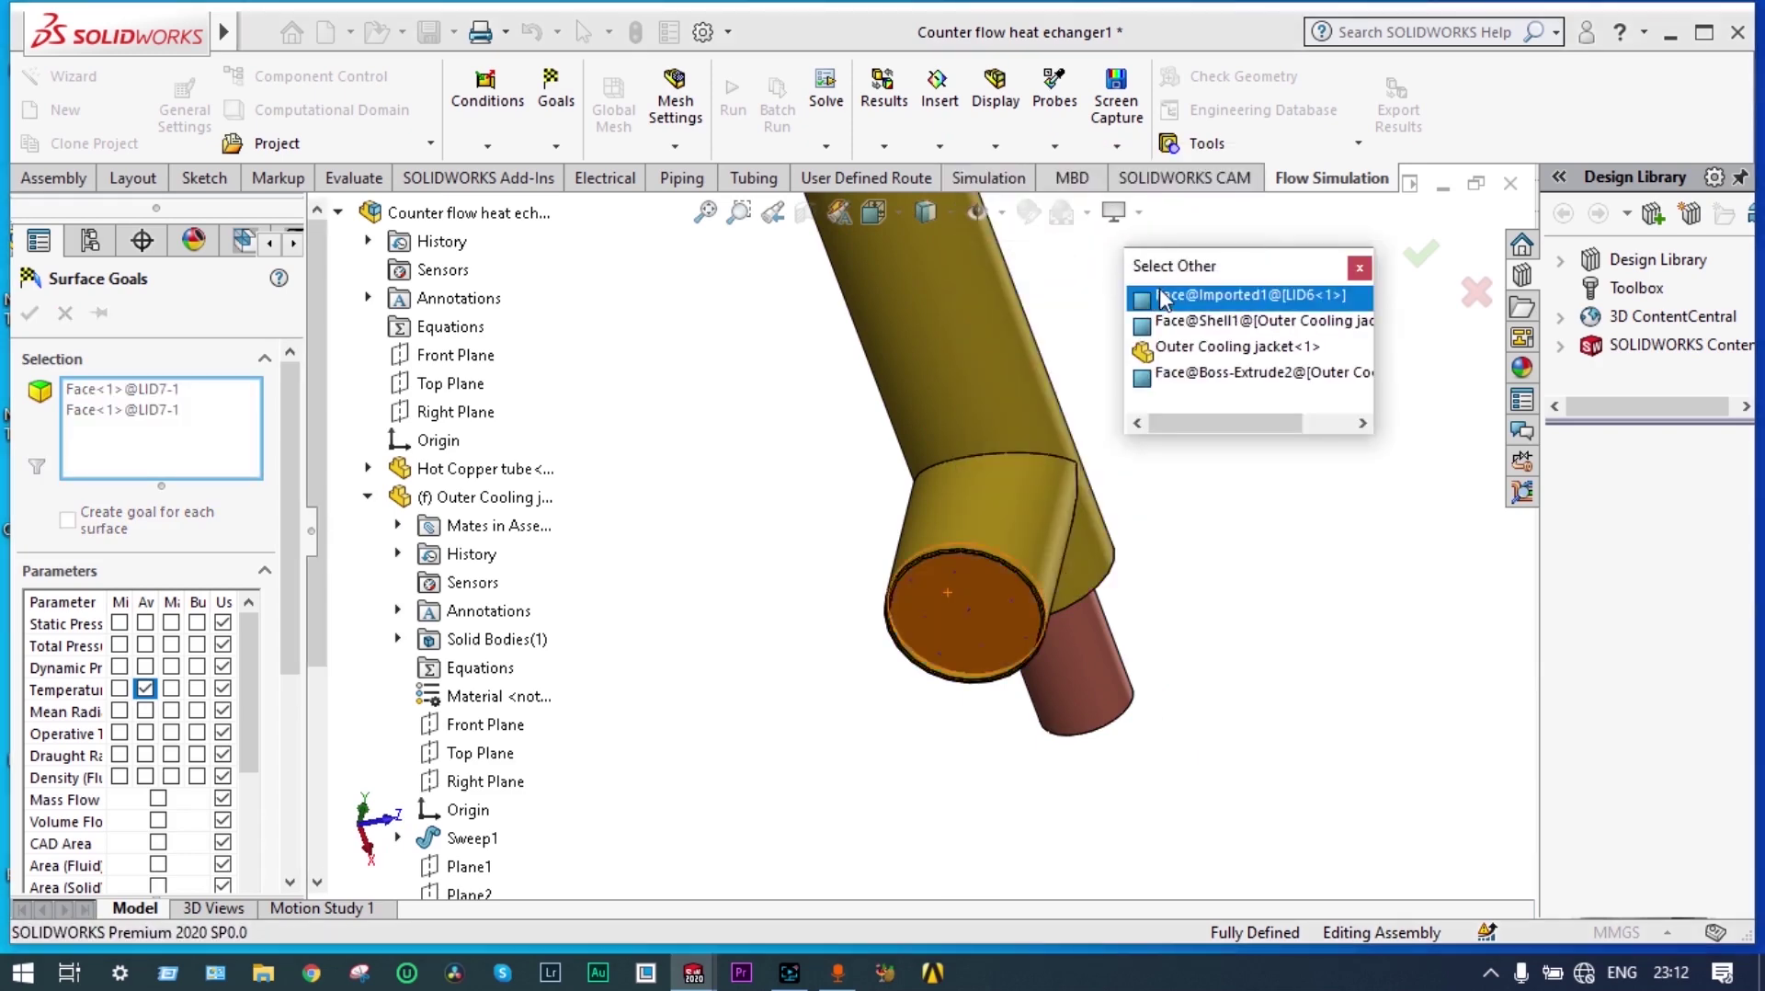
click(1196, 301)
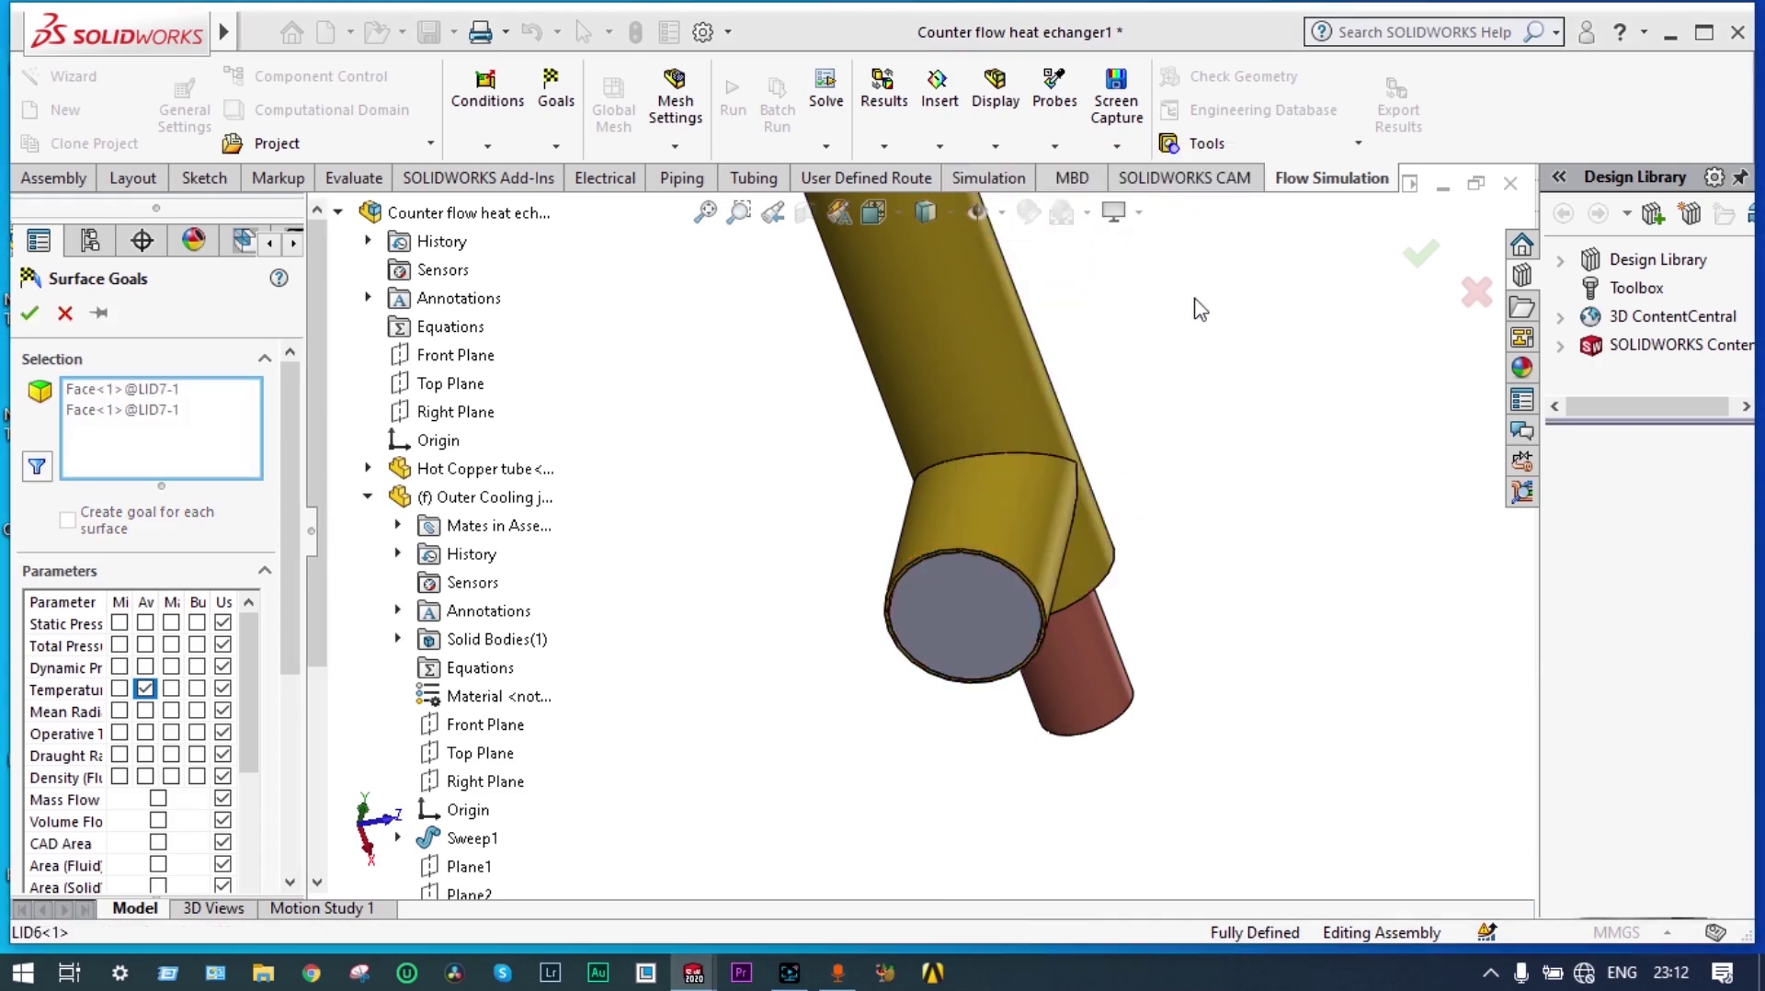
right_click(1197, 300)
right_click(207, 790)
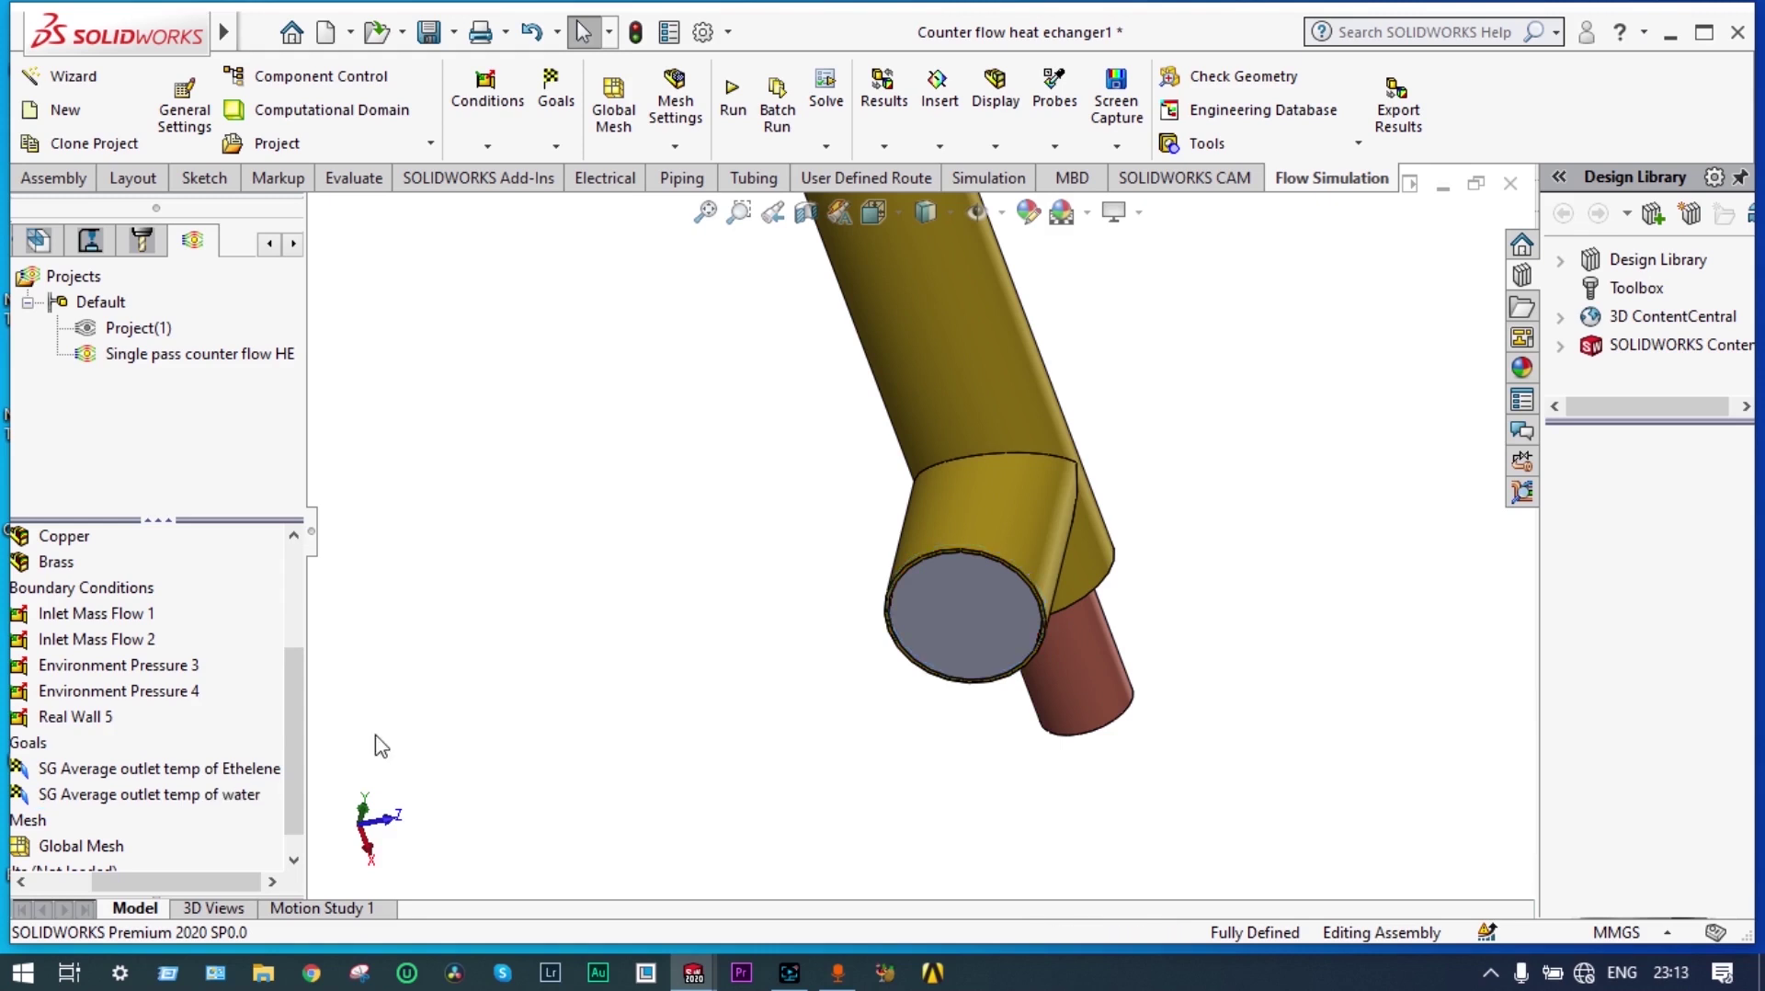
- Show the complete heat exchanger in the isometric view
middle_drag(524, 708, 1045, 319)
scroll(1052, 331, up, 5)
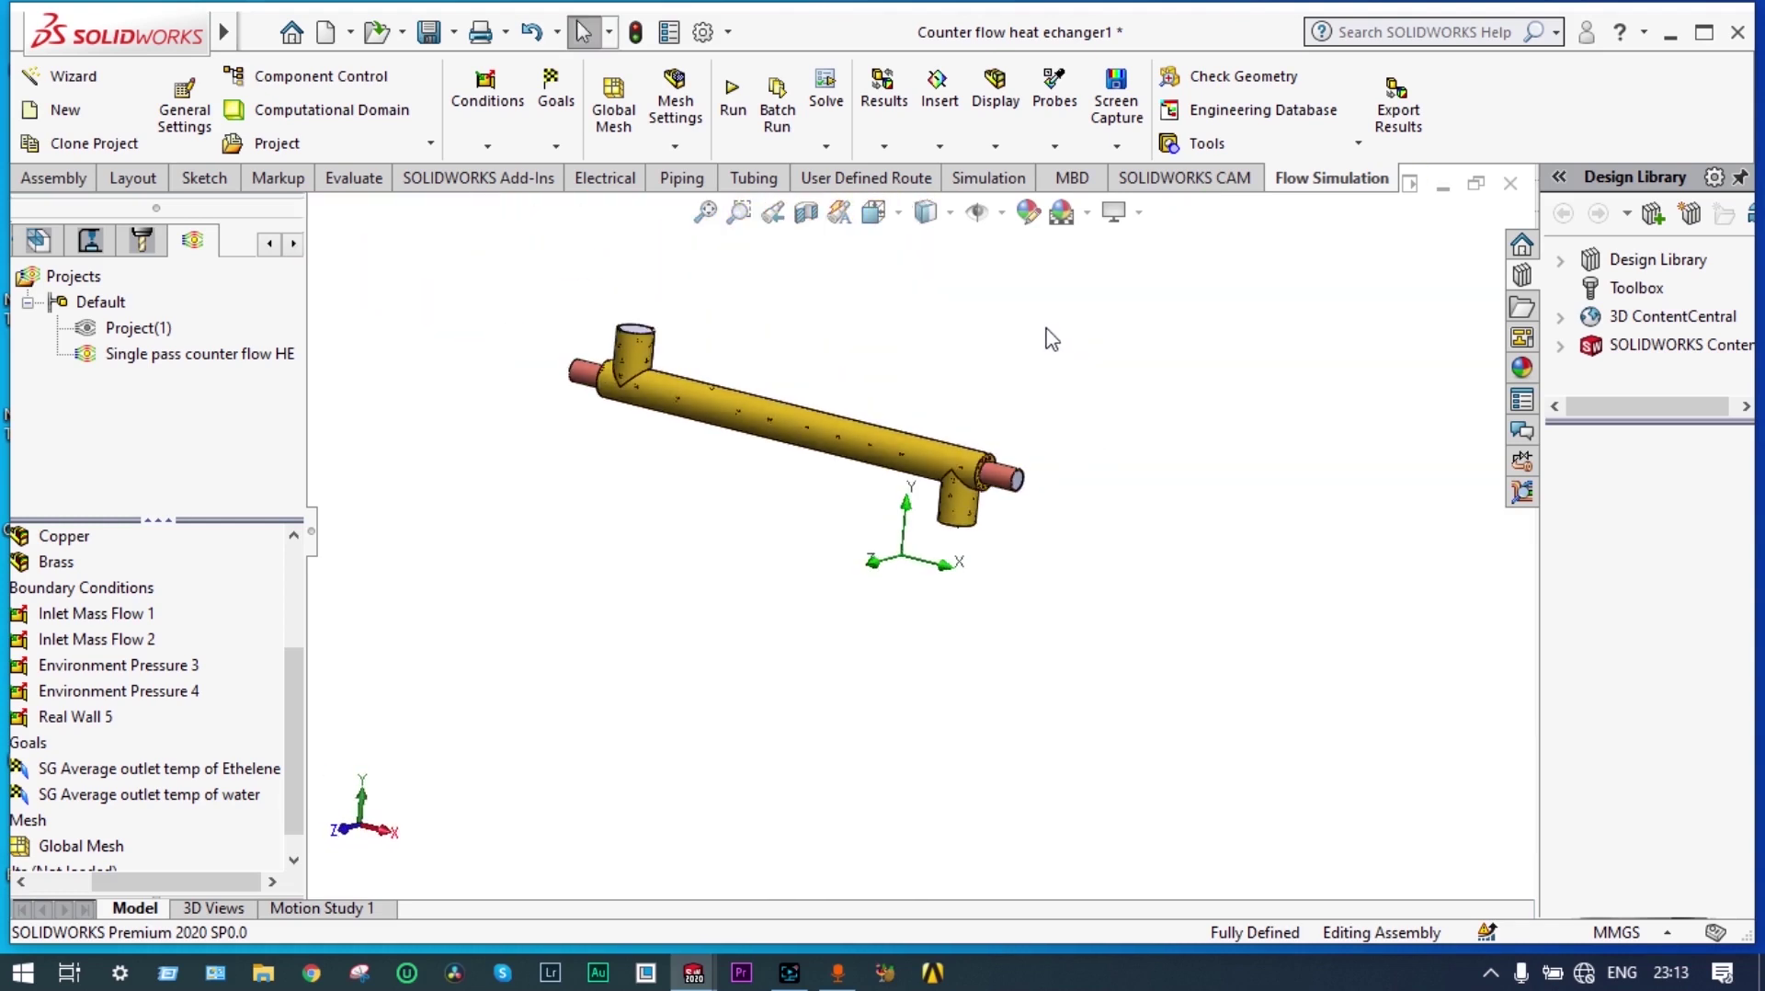
click(899, 214)
click(1017, 286)
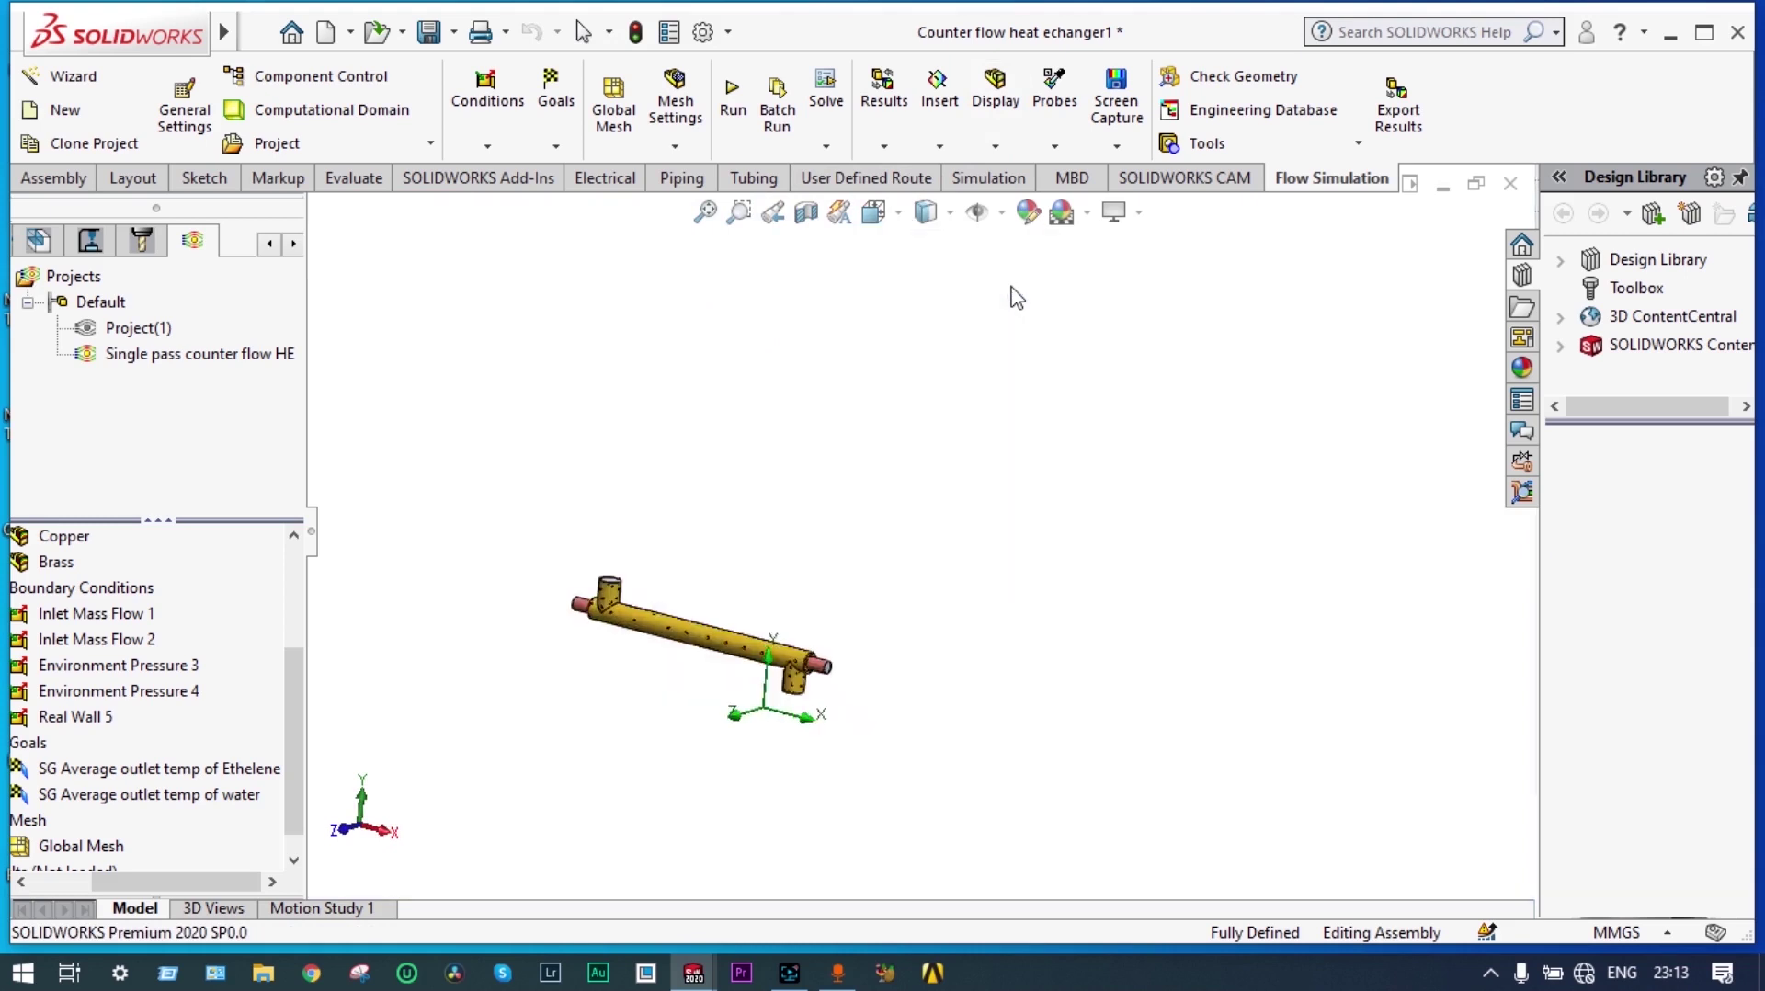
- Create an equation goal and start its expression with the temperature parameter of Inlet Mass Flow 1
drag(293, 735, 290, 754)
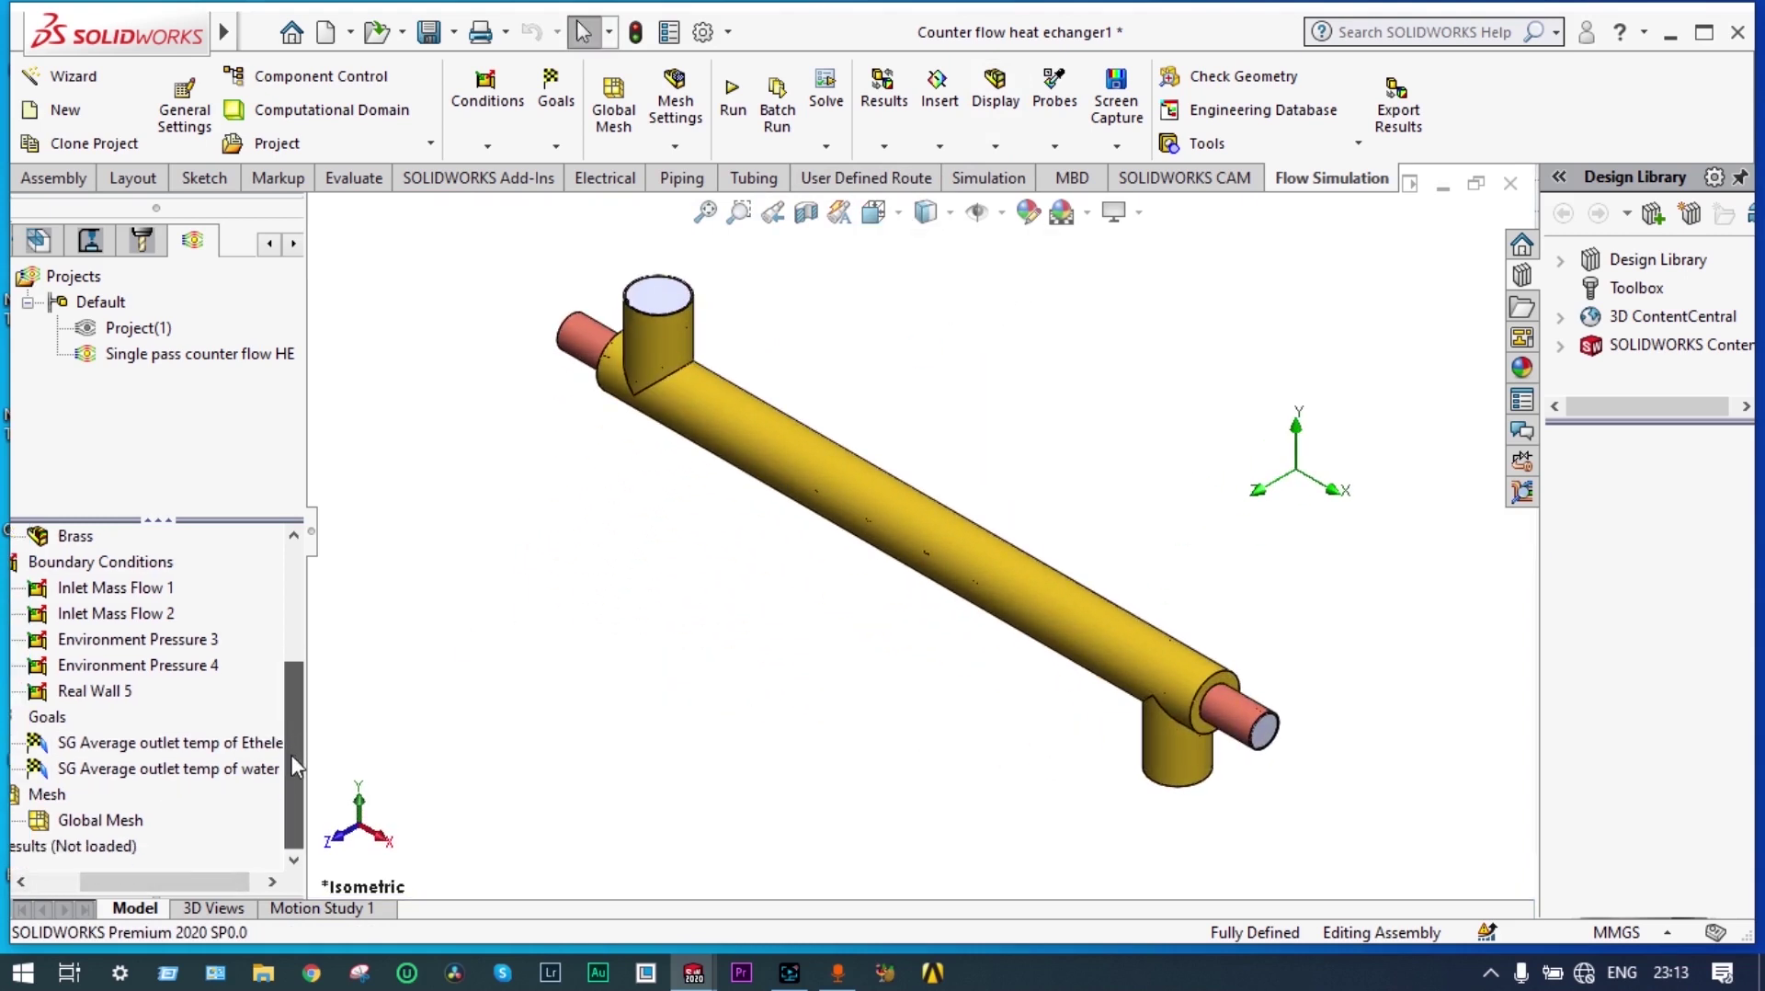
right_click(46, 718)
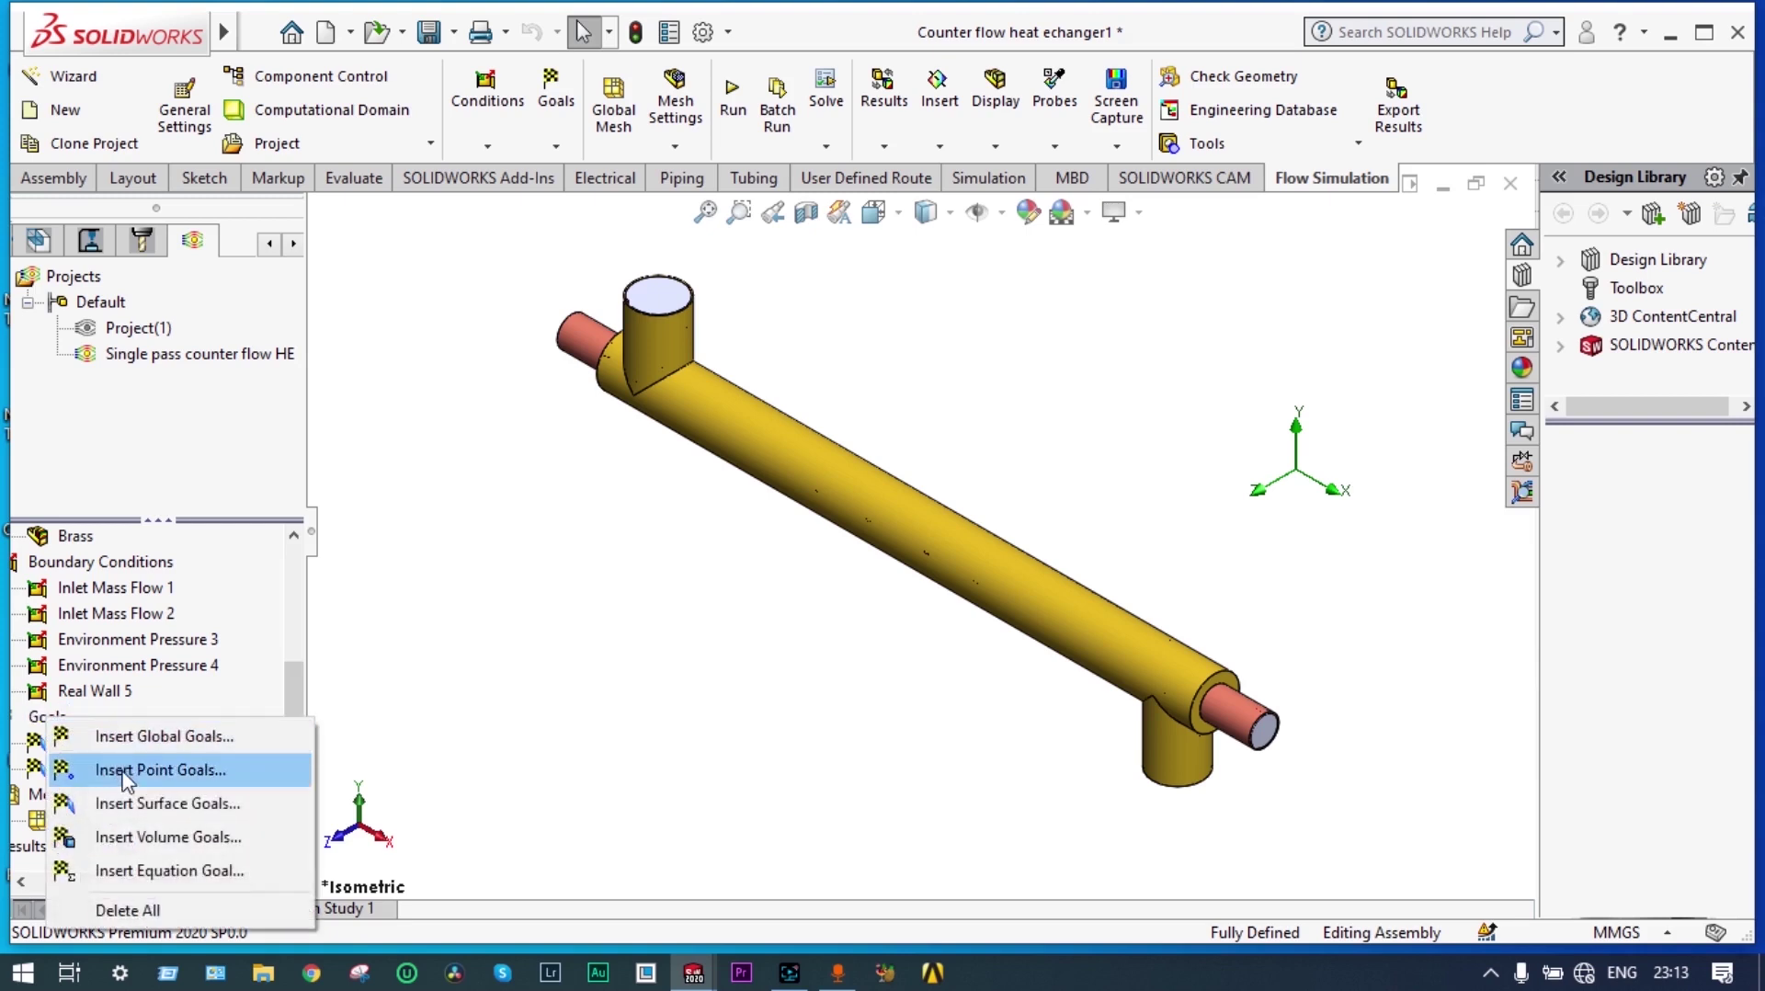
click(151, 872)
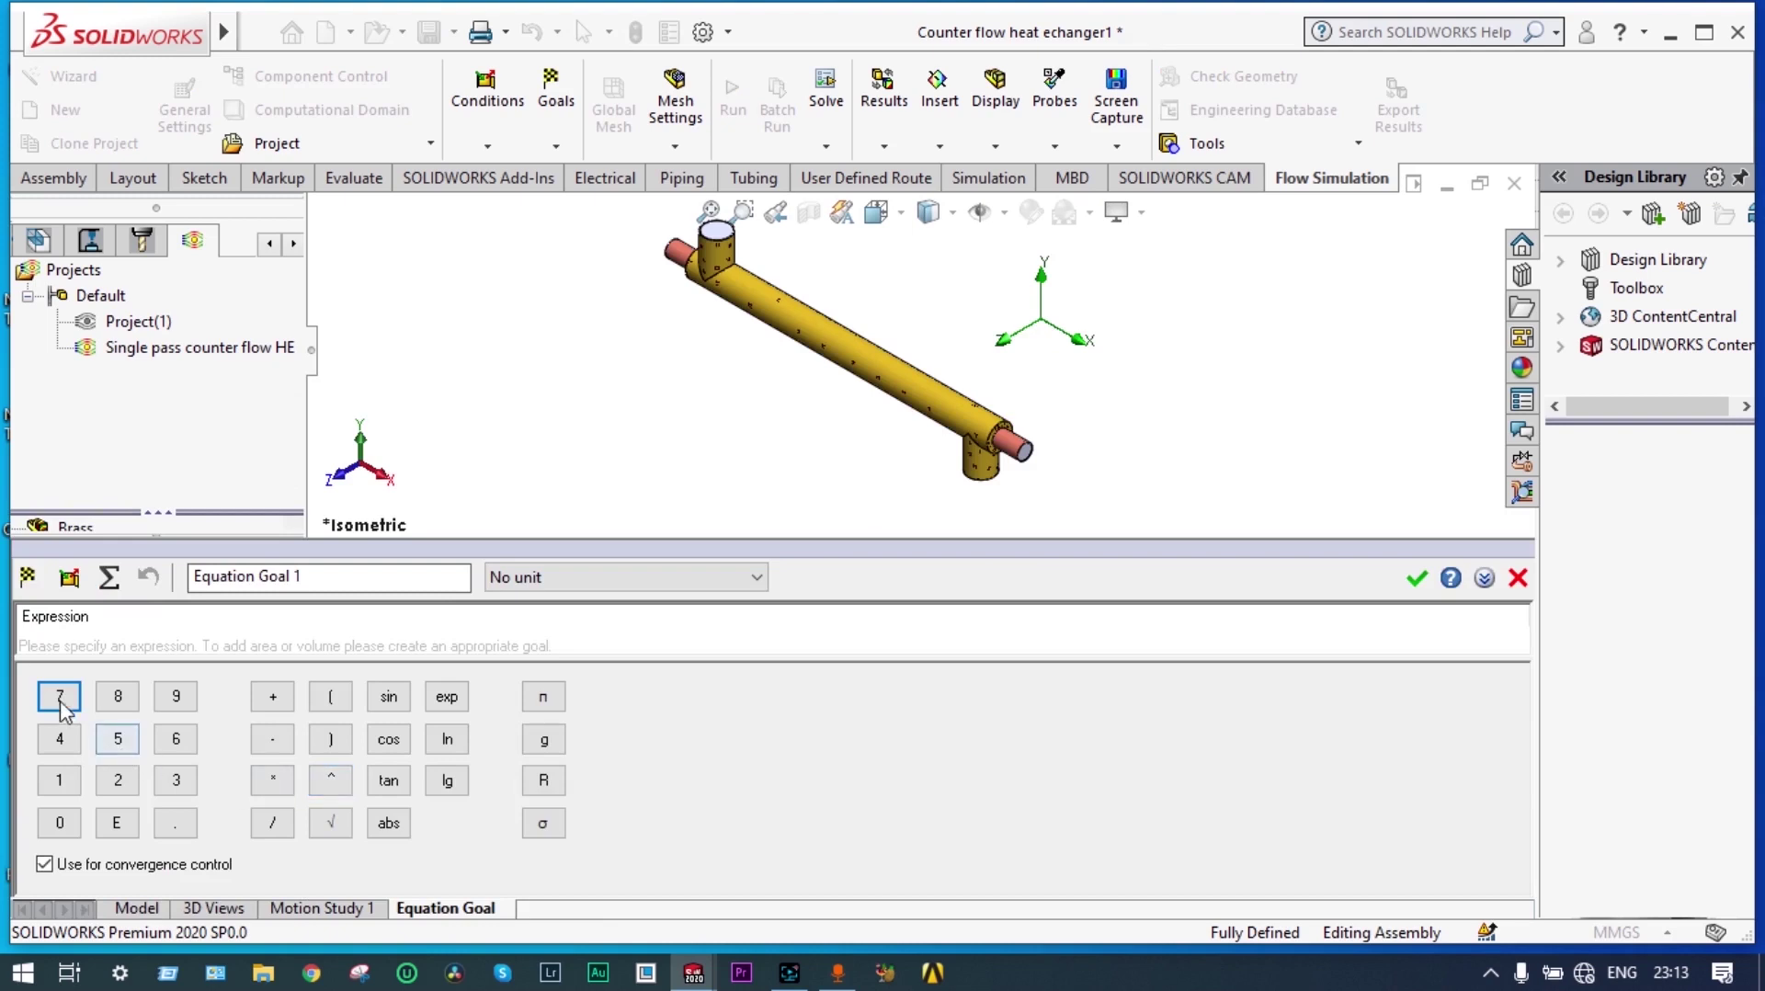
click(40, 634)
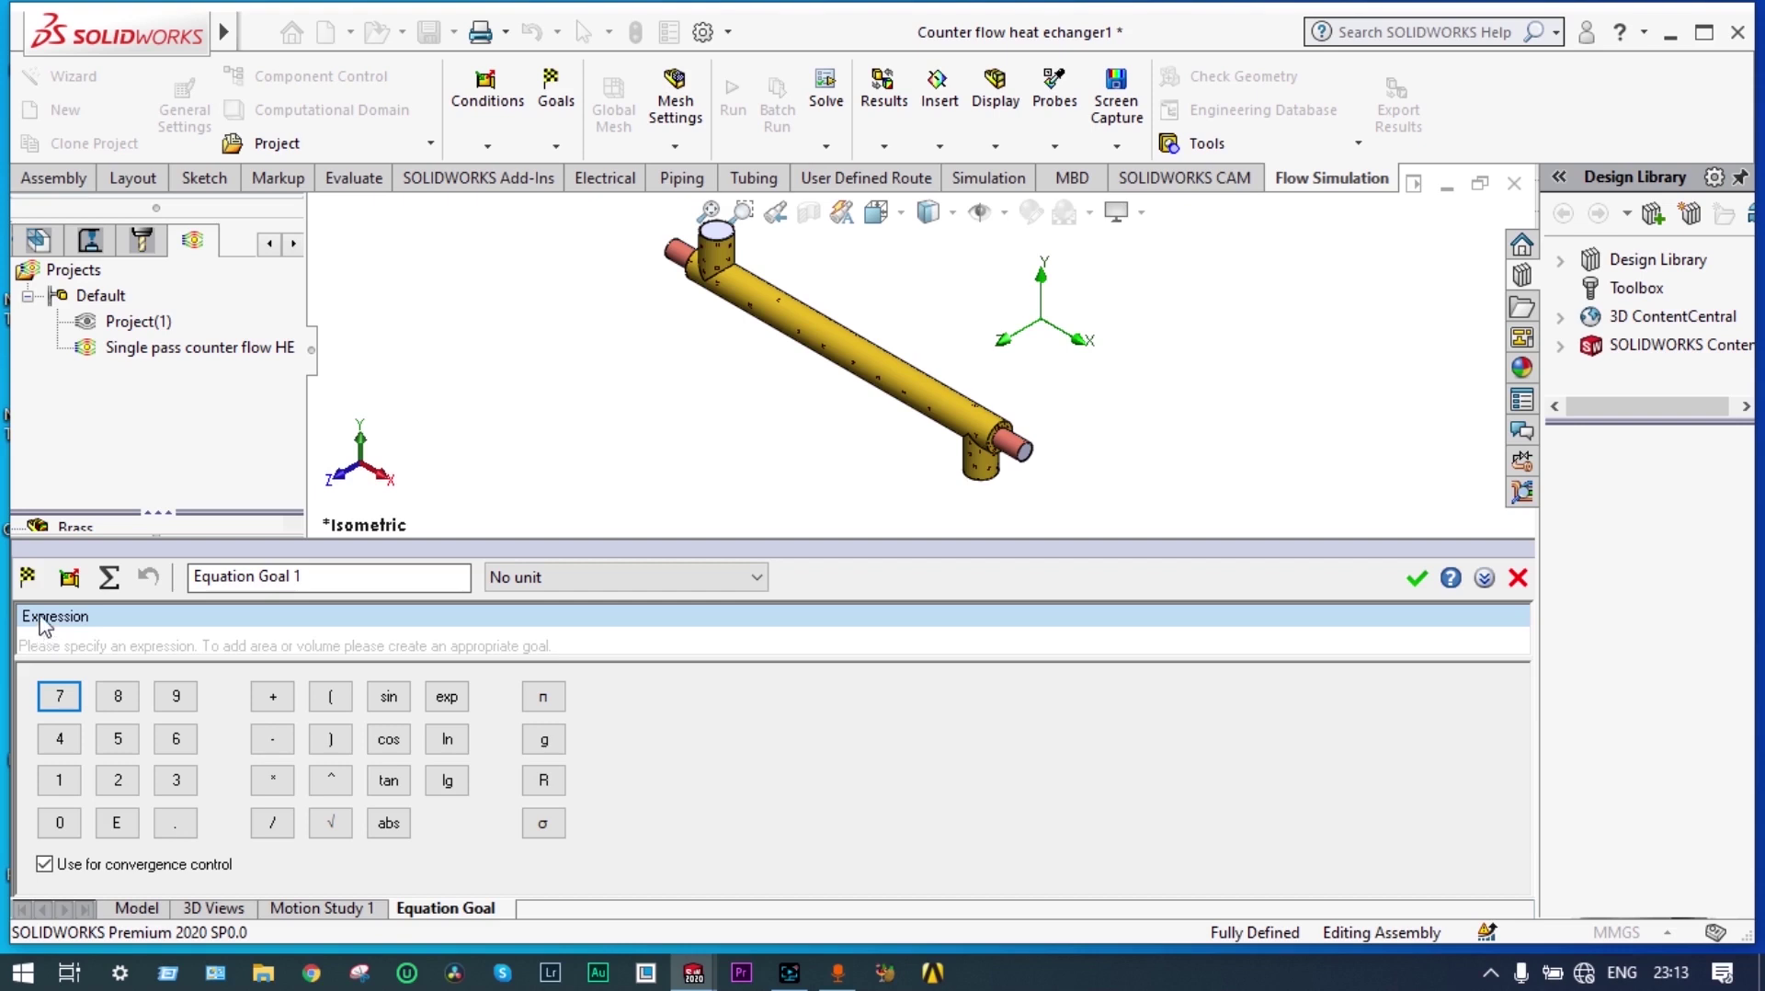
click(71, 578)
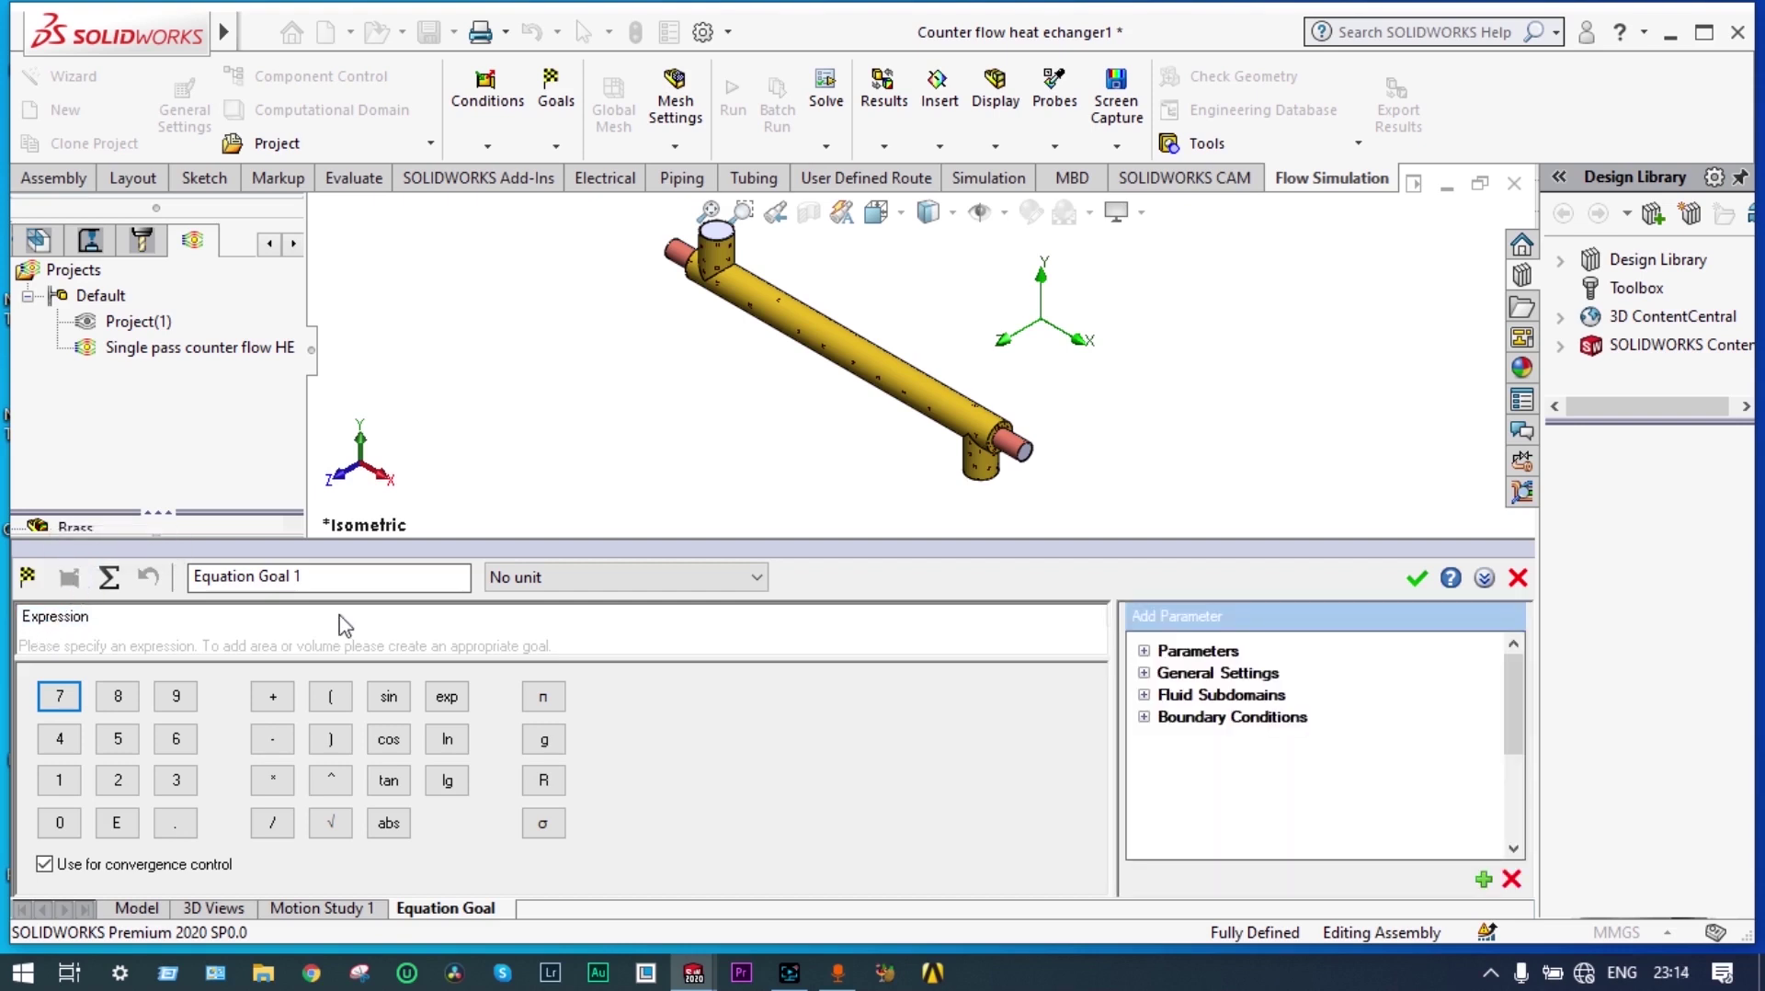
click(1144, 718)
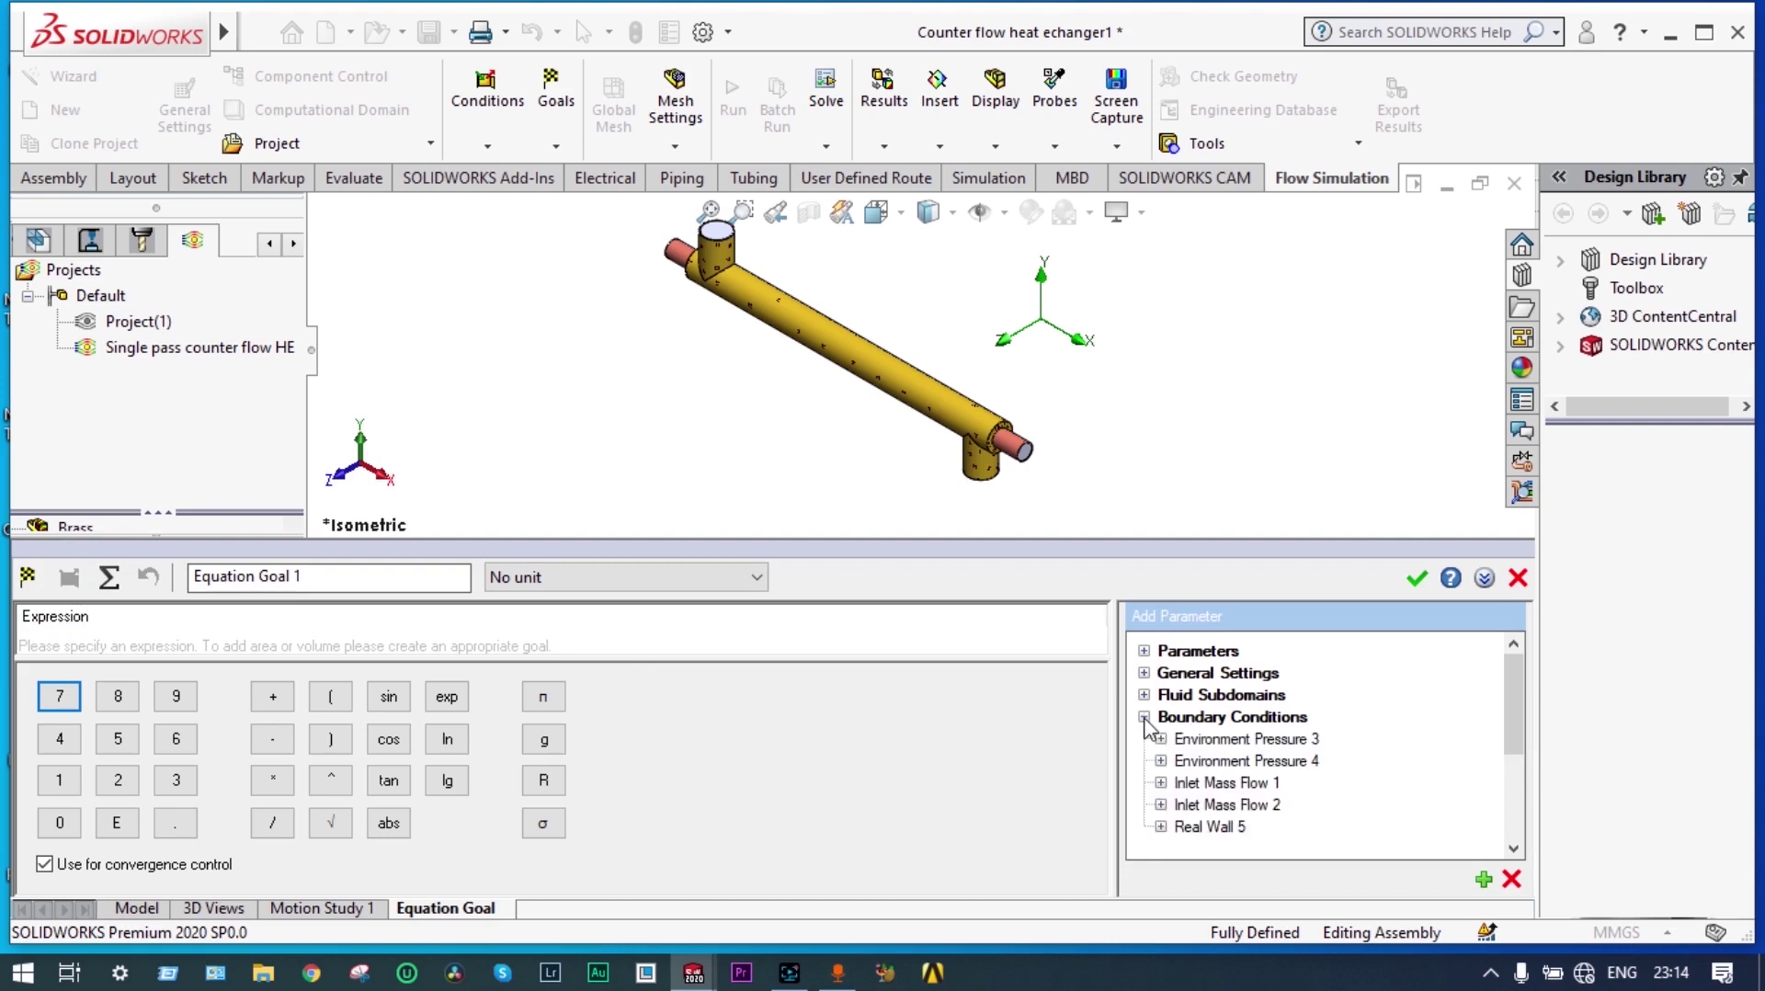
click(1160, 784)
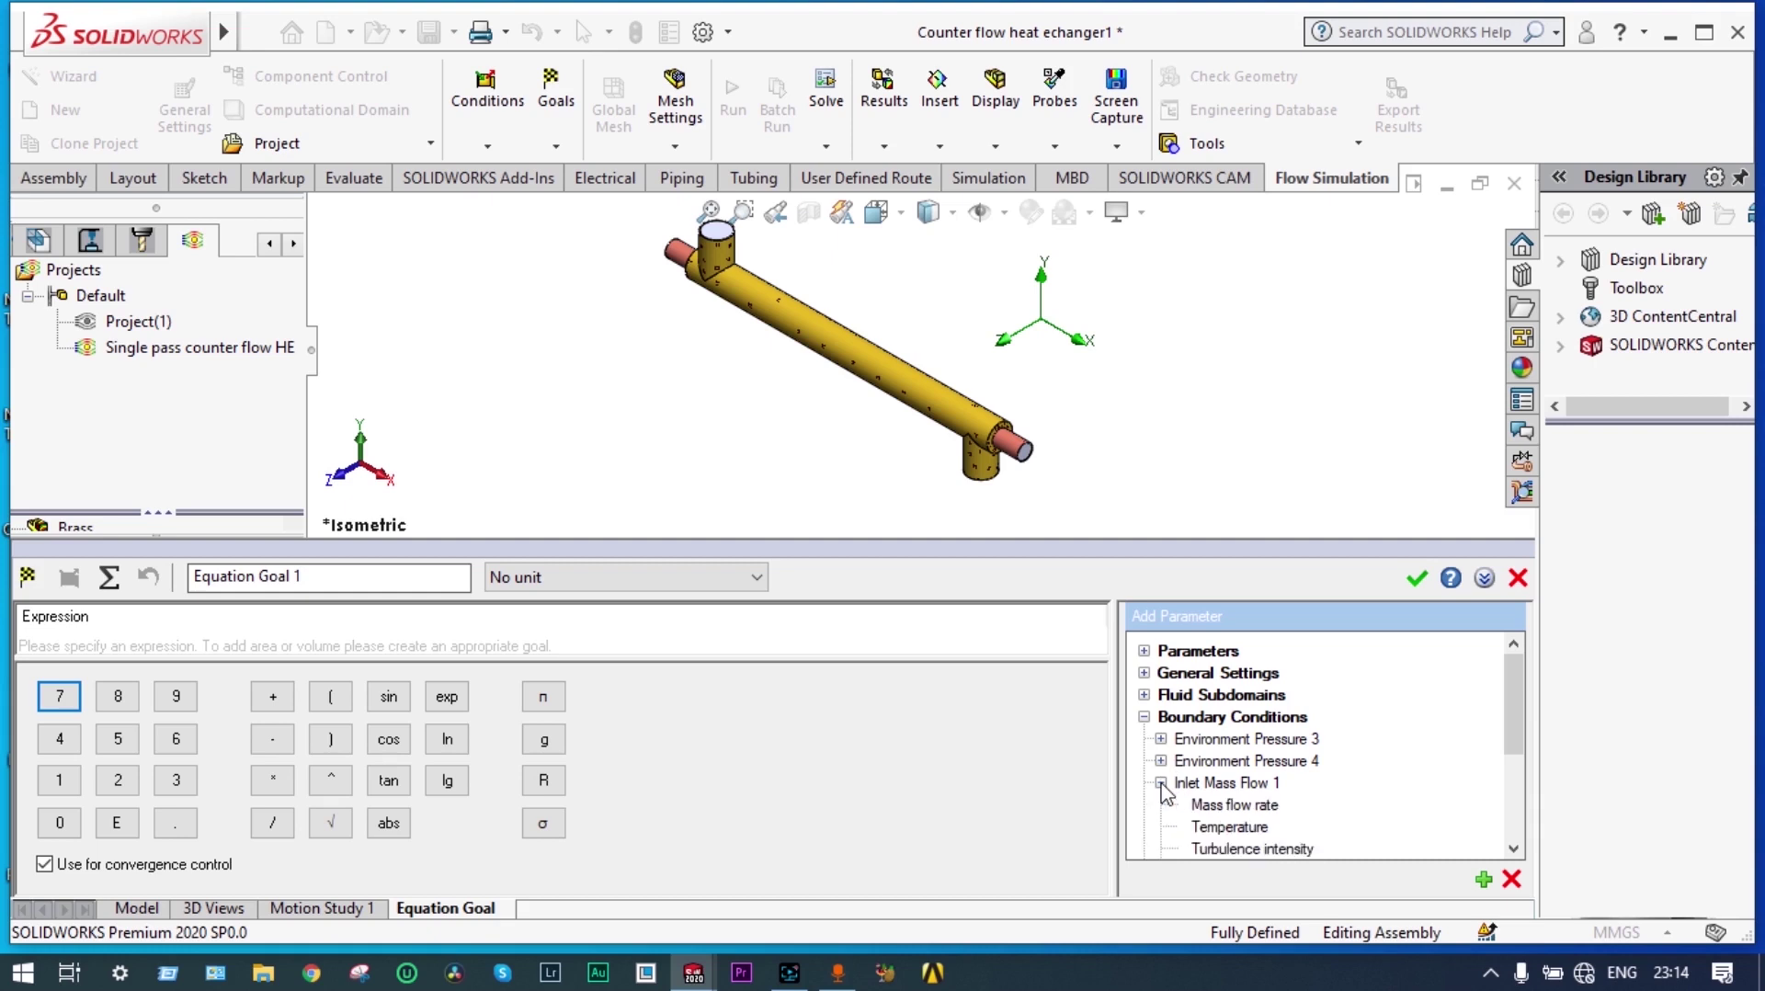
click(1207, 832)
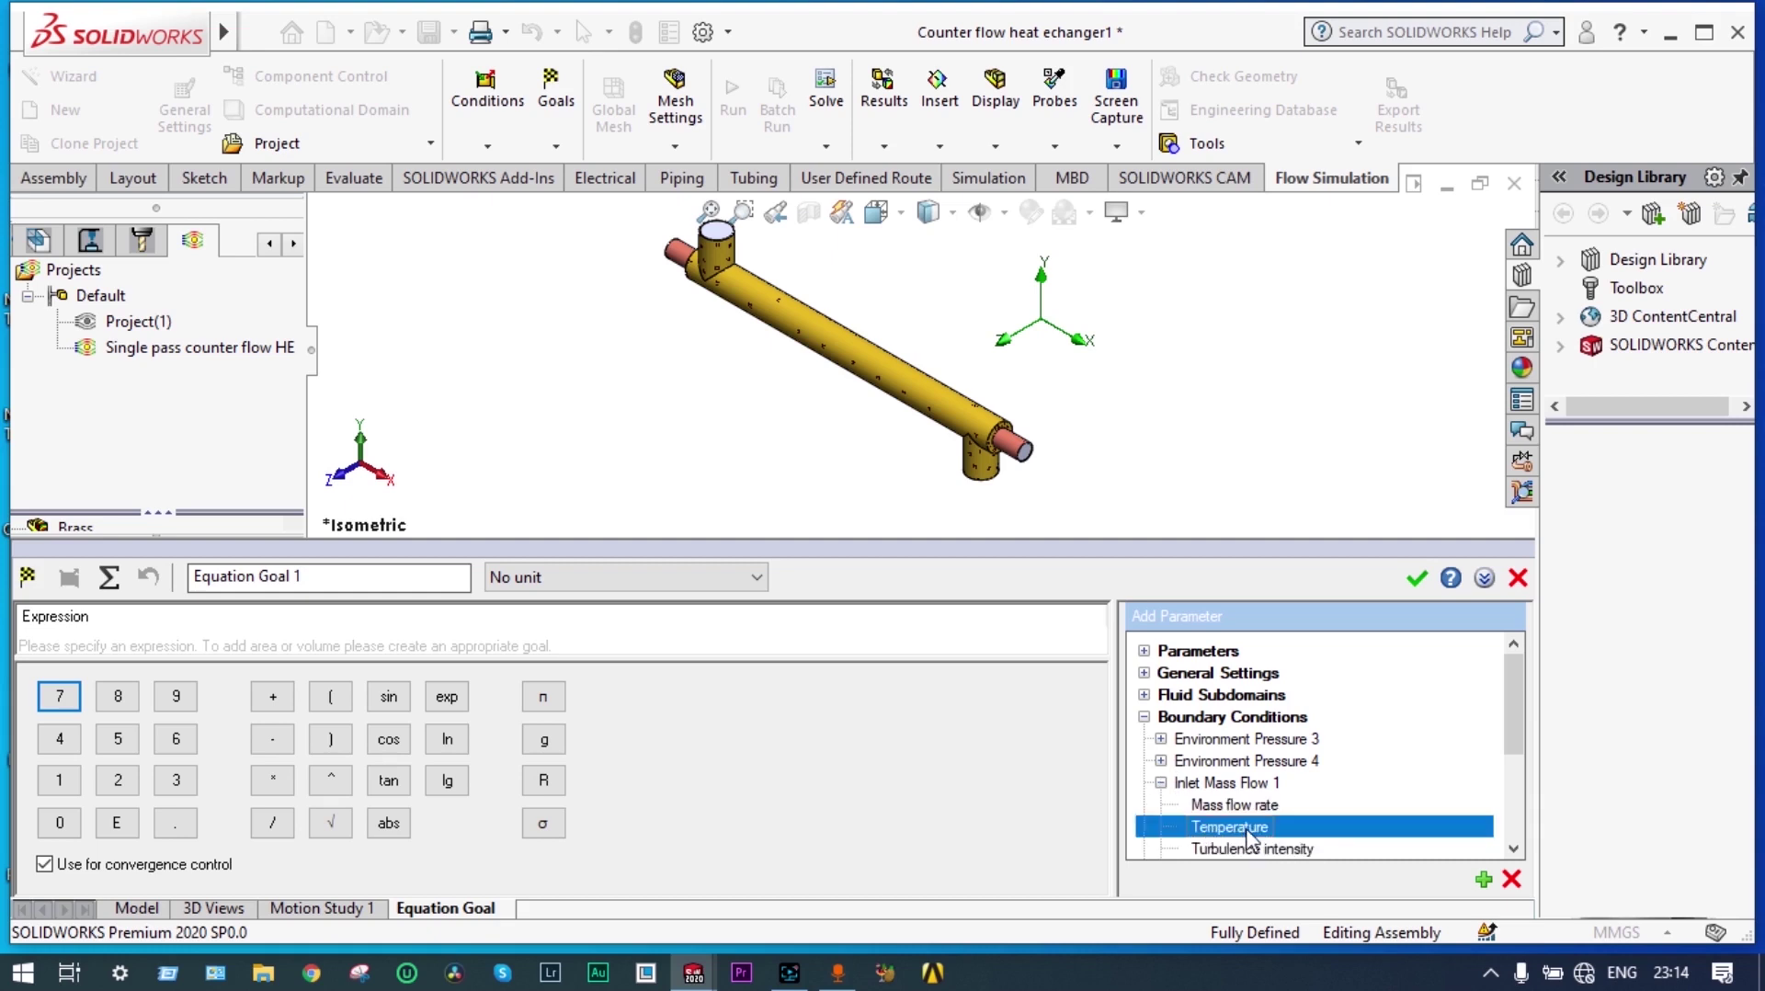
double_click(1274, 832)
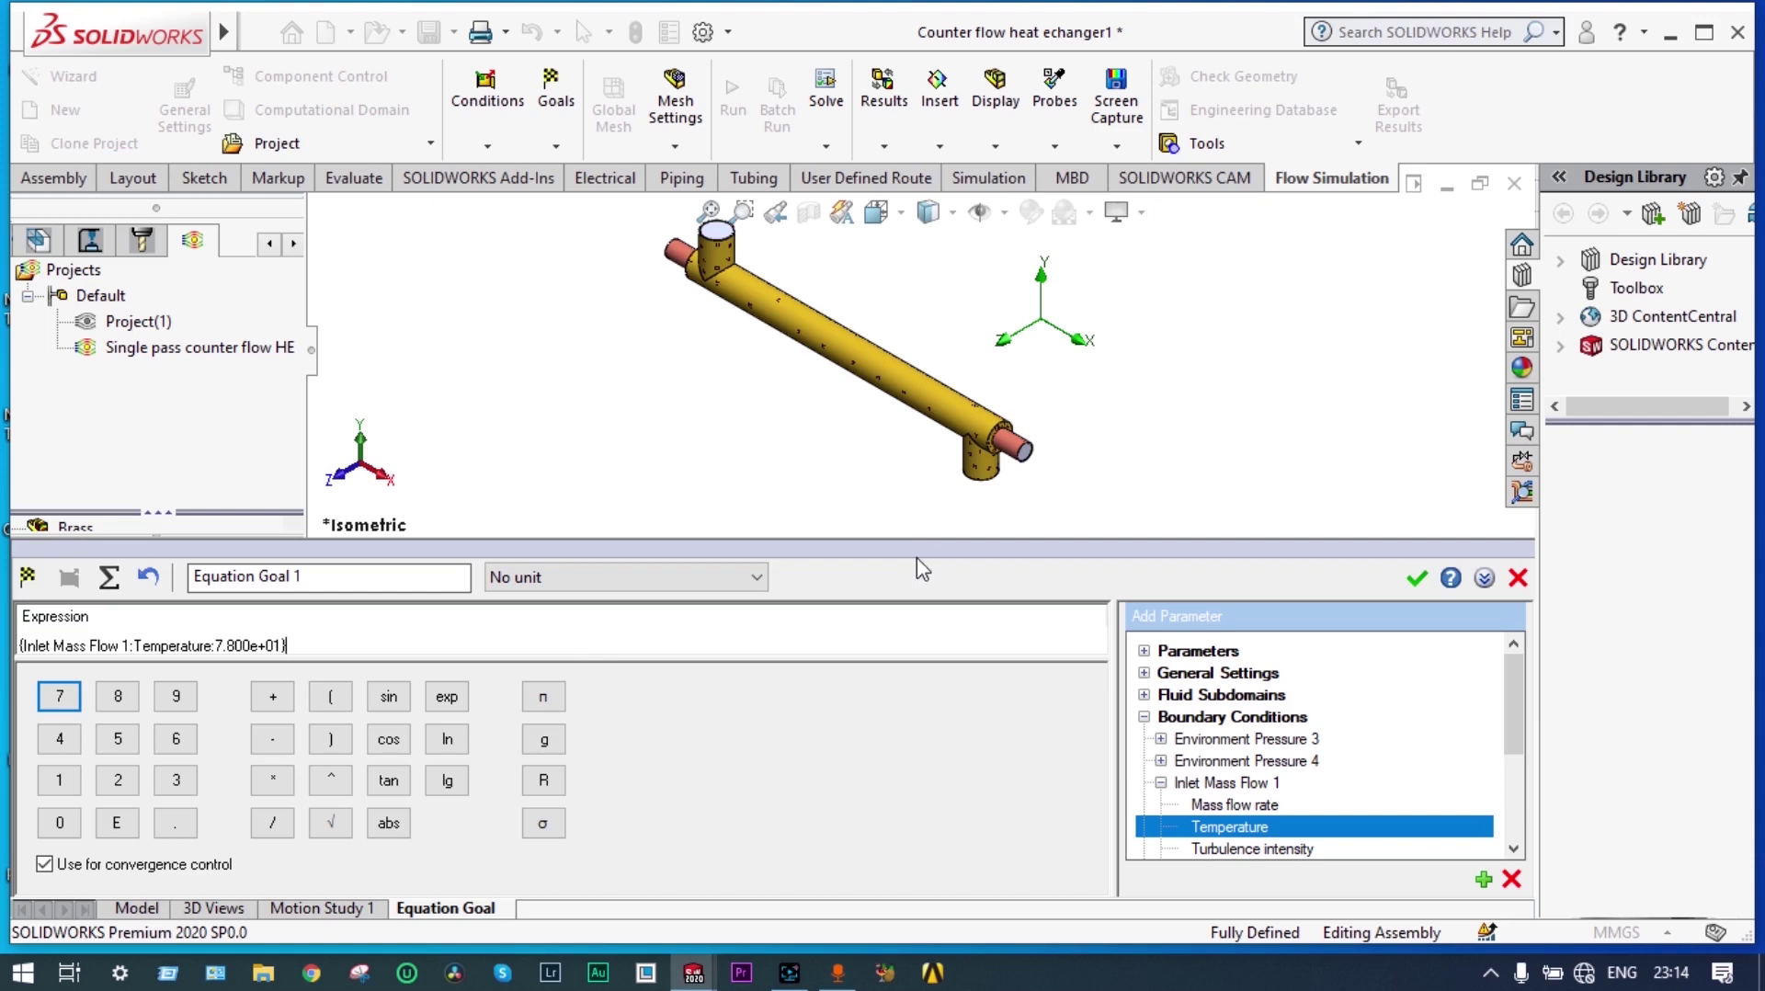
- Put an opening bracket before the Inlet Mass Flow 1 temperature and subtract the goal "SG Average outlet temp of water" from it
click(20, 644)
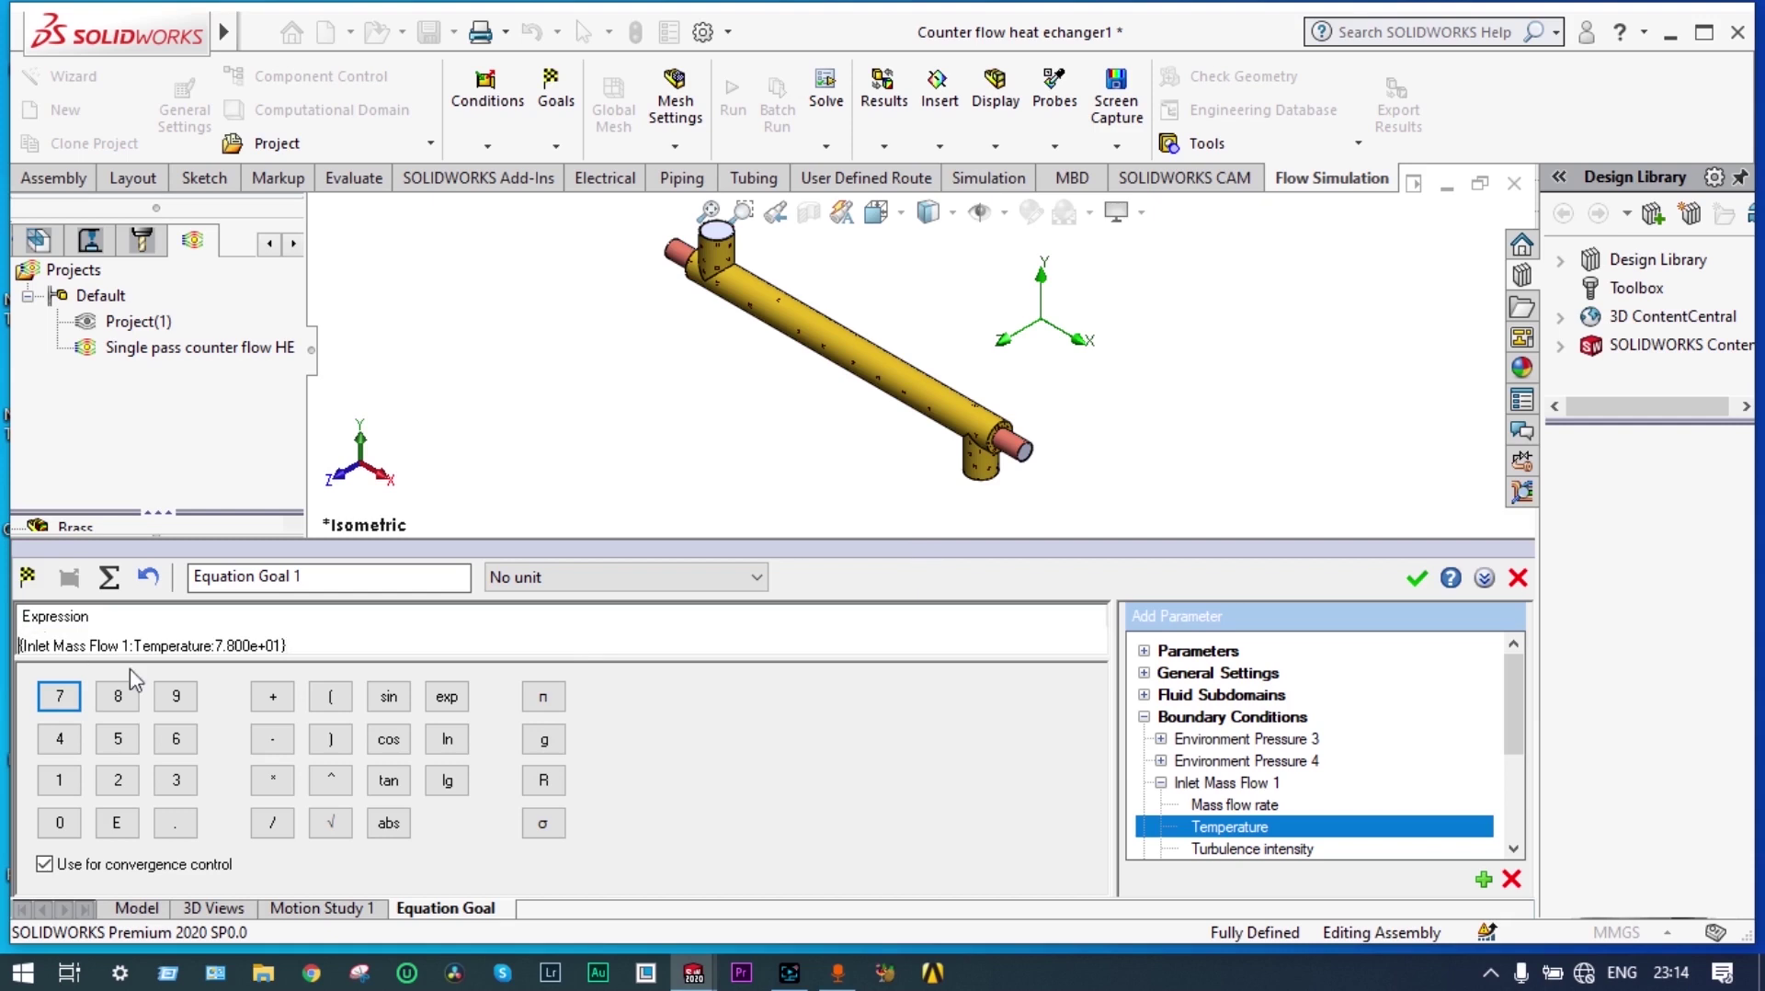
click(330, 696)
click(308, 645)
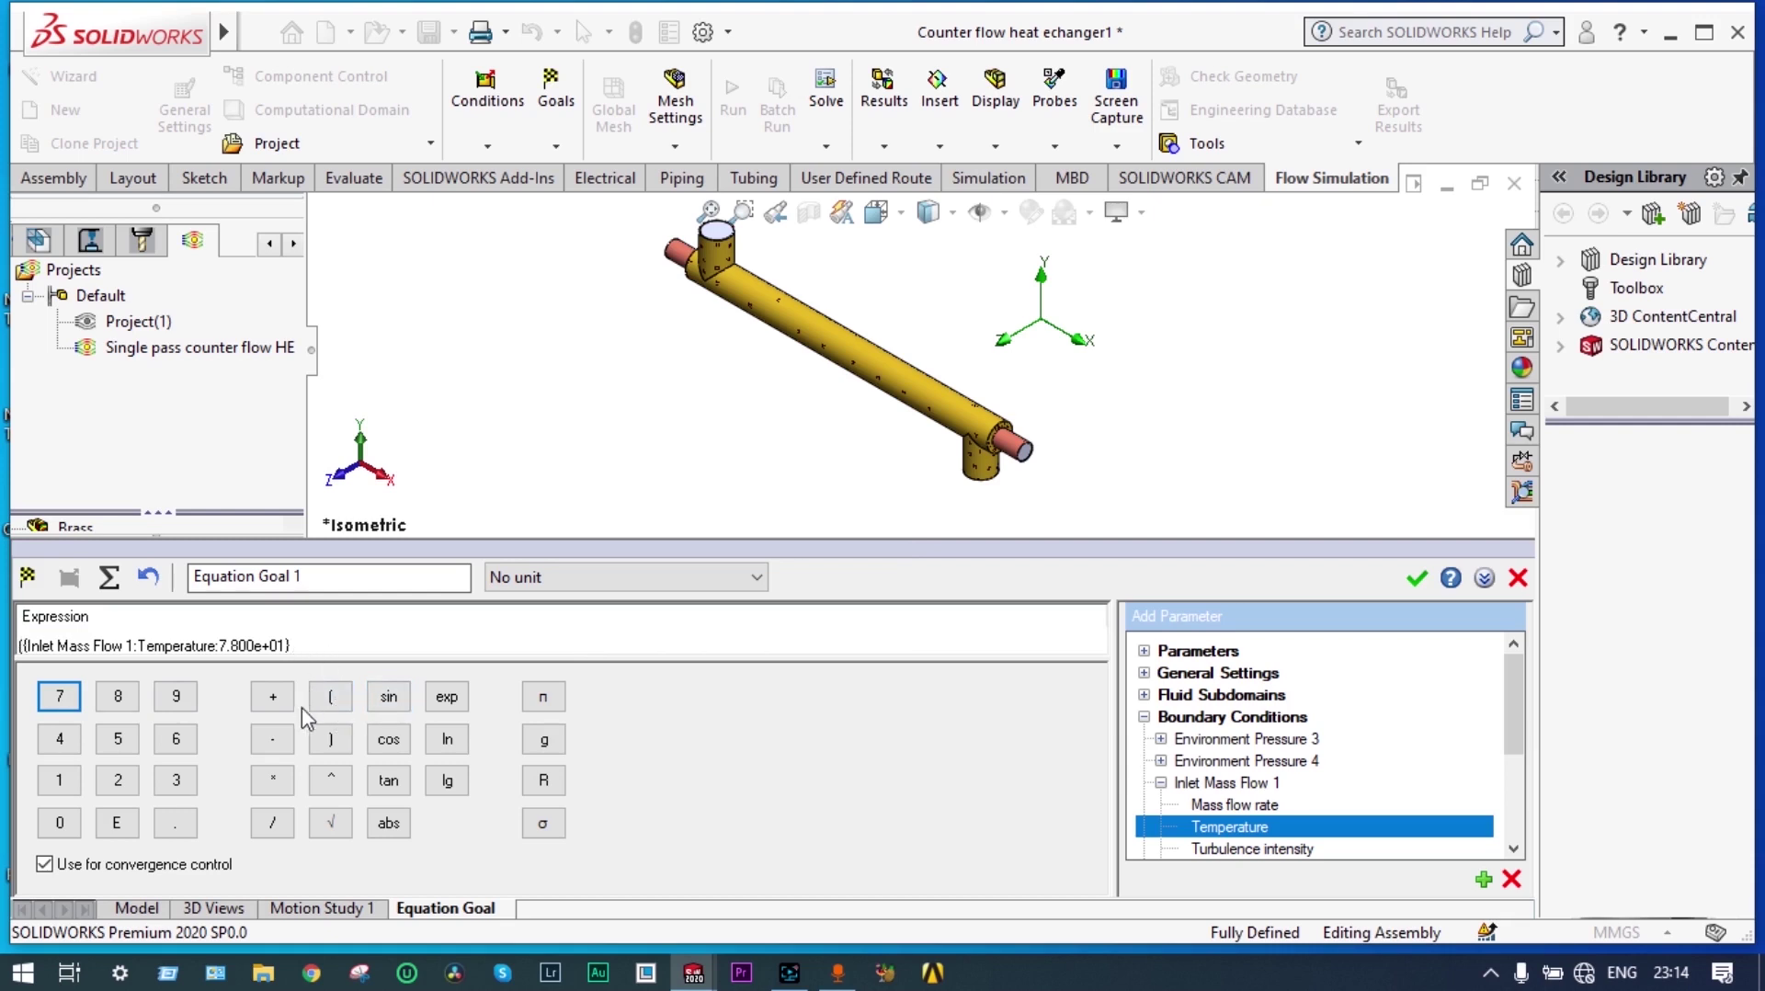
click(273, 739)
click(69, 577)
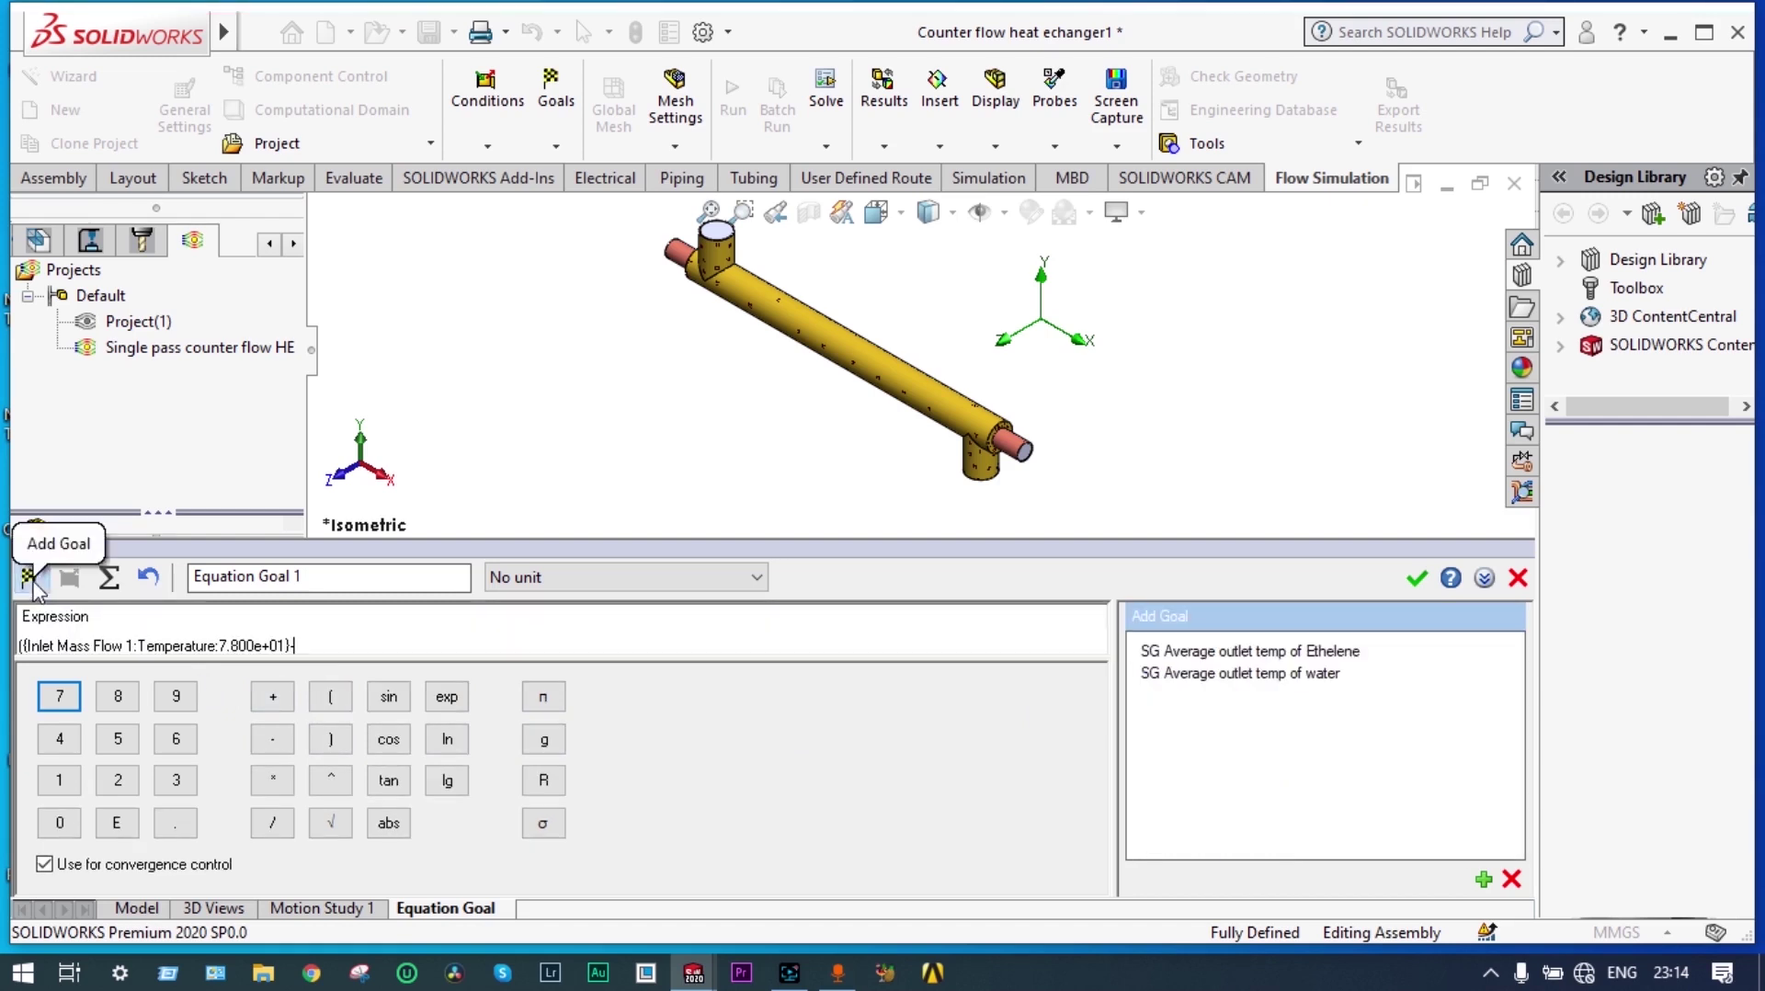
click(1212, 676)
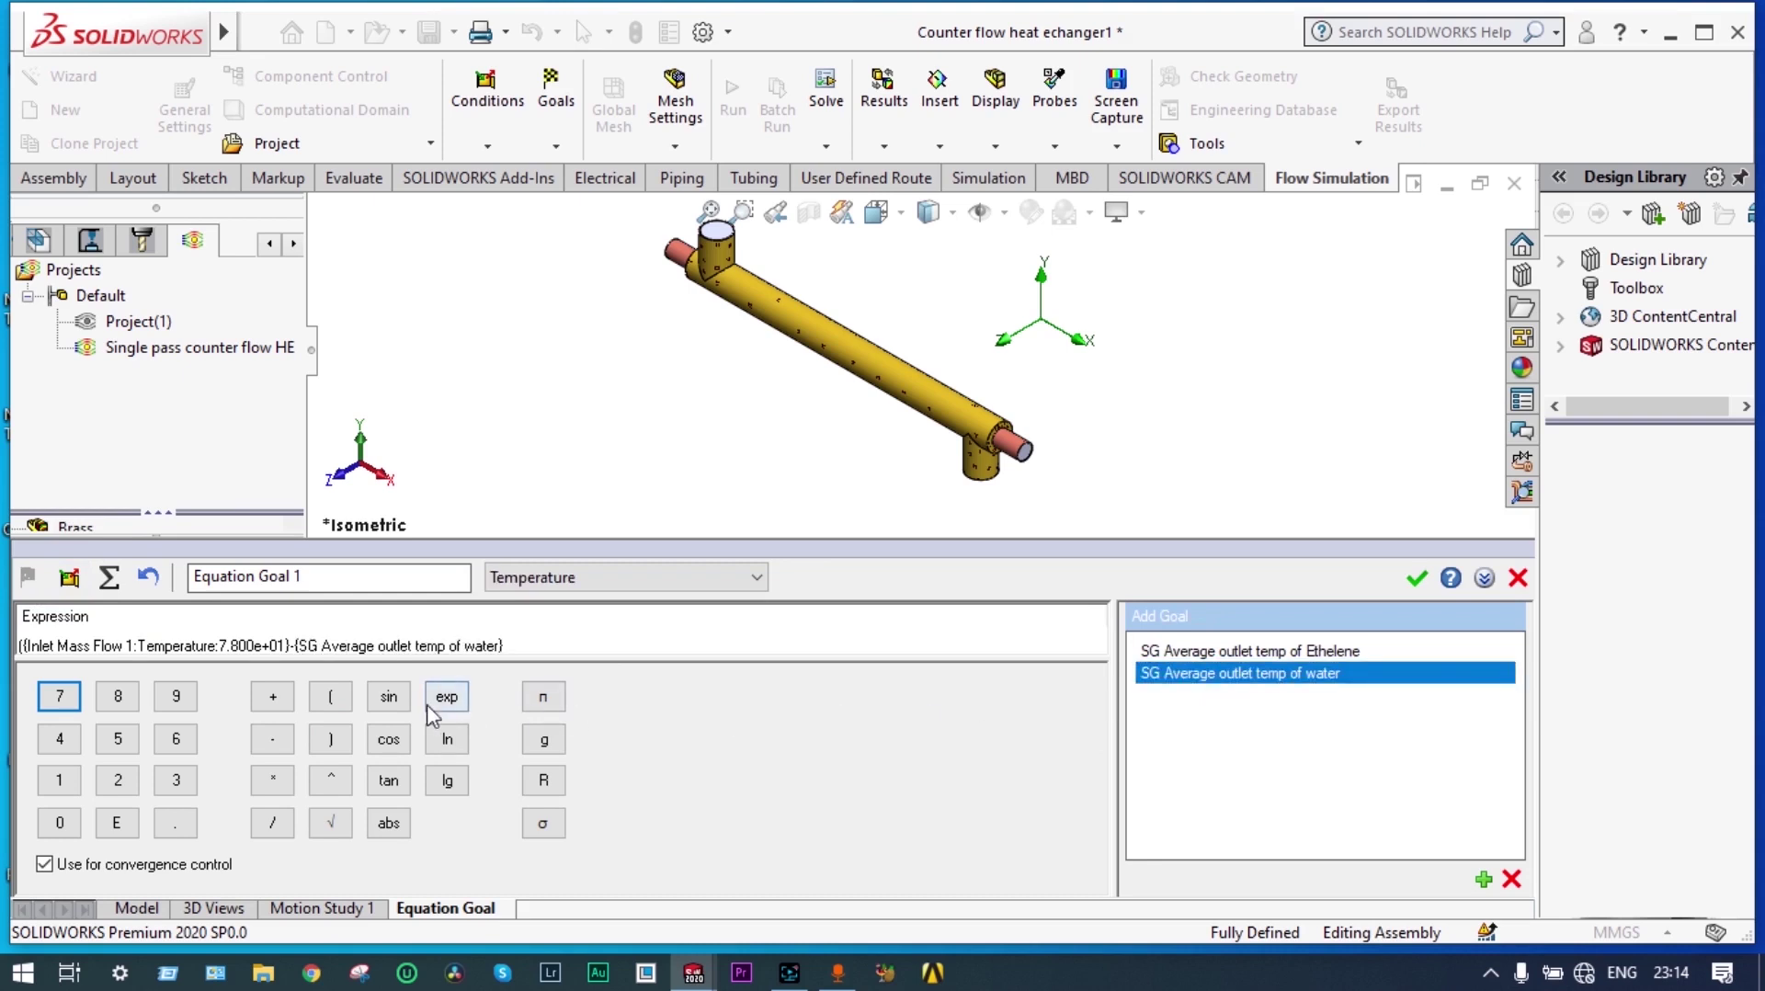
- Close the first bracket of the expression and subtract the goal "SG Average outlet temp of Ethelene"
click(336, 740)
click(274, 739)
click(1174, 653)
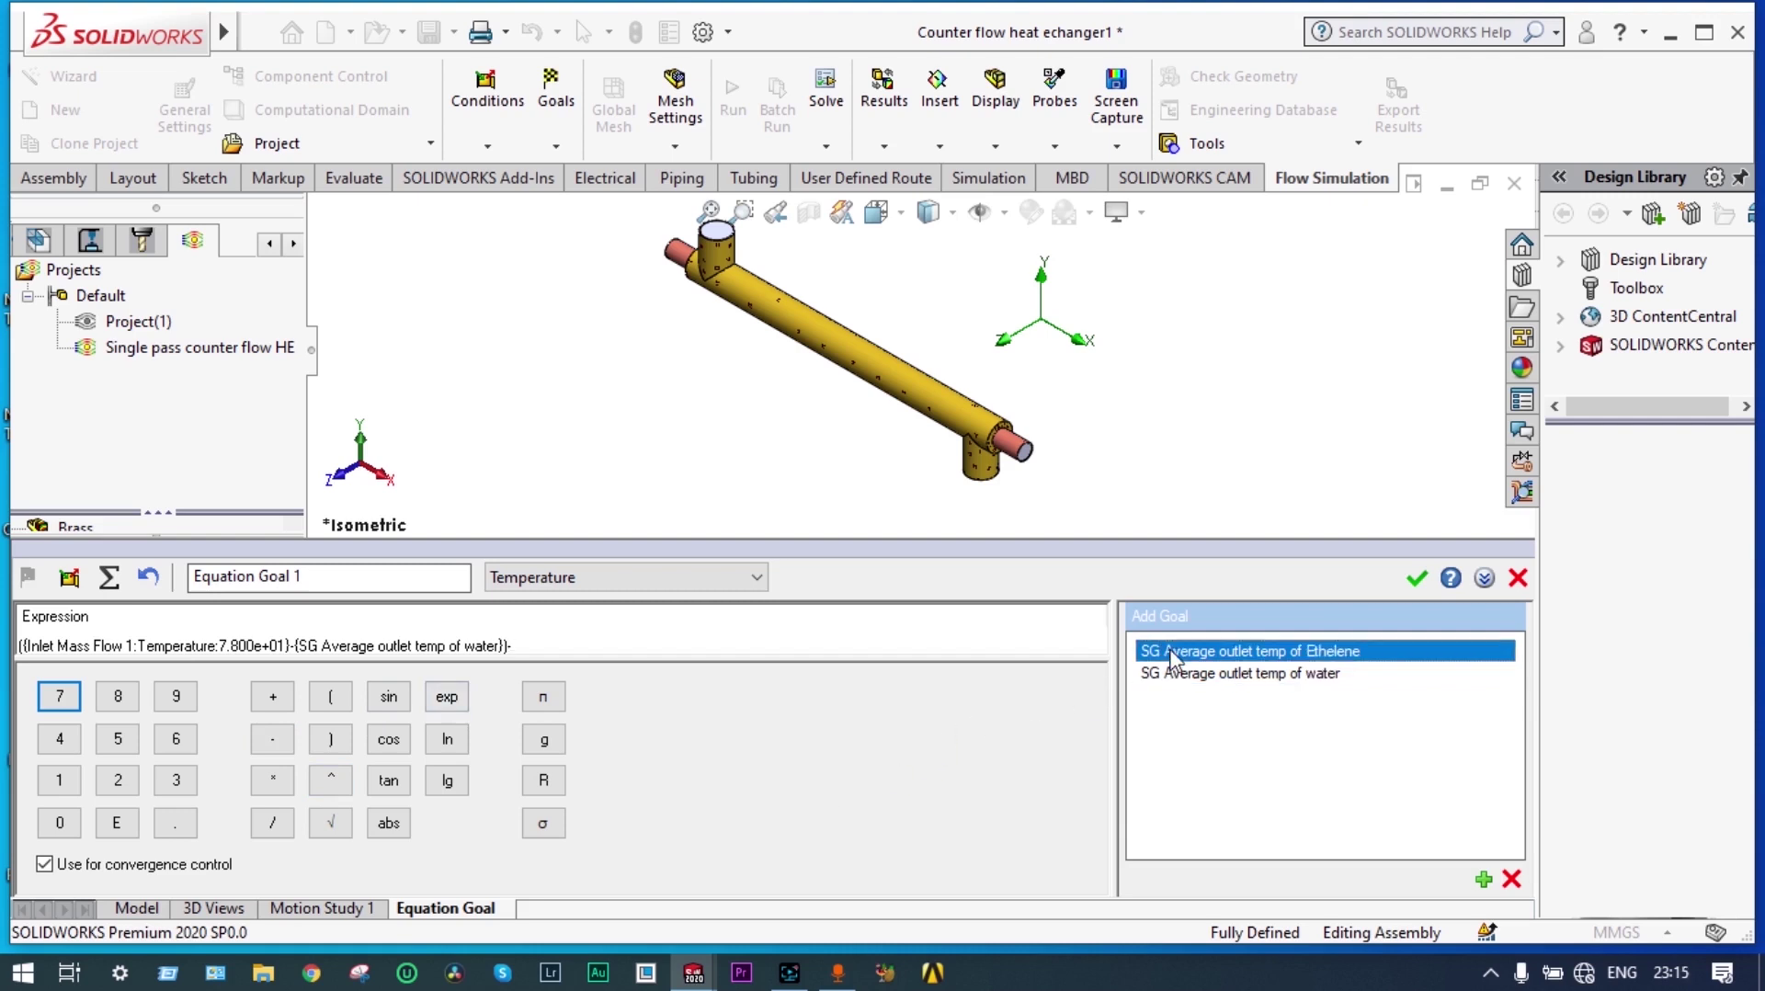
double_click(1174, 653)
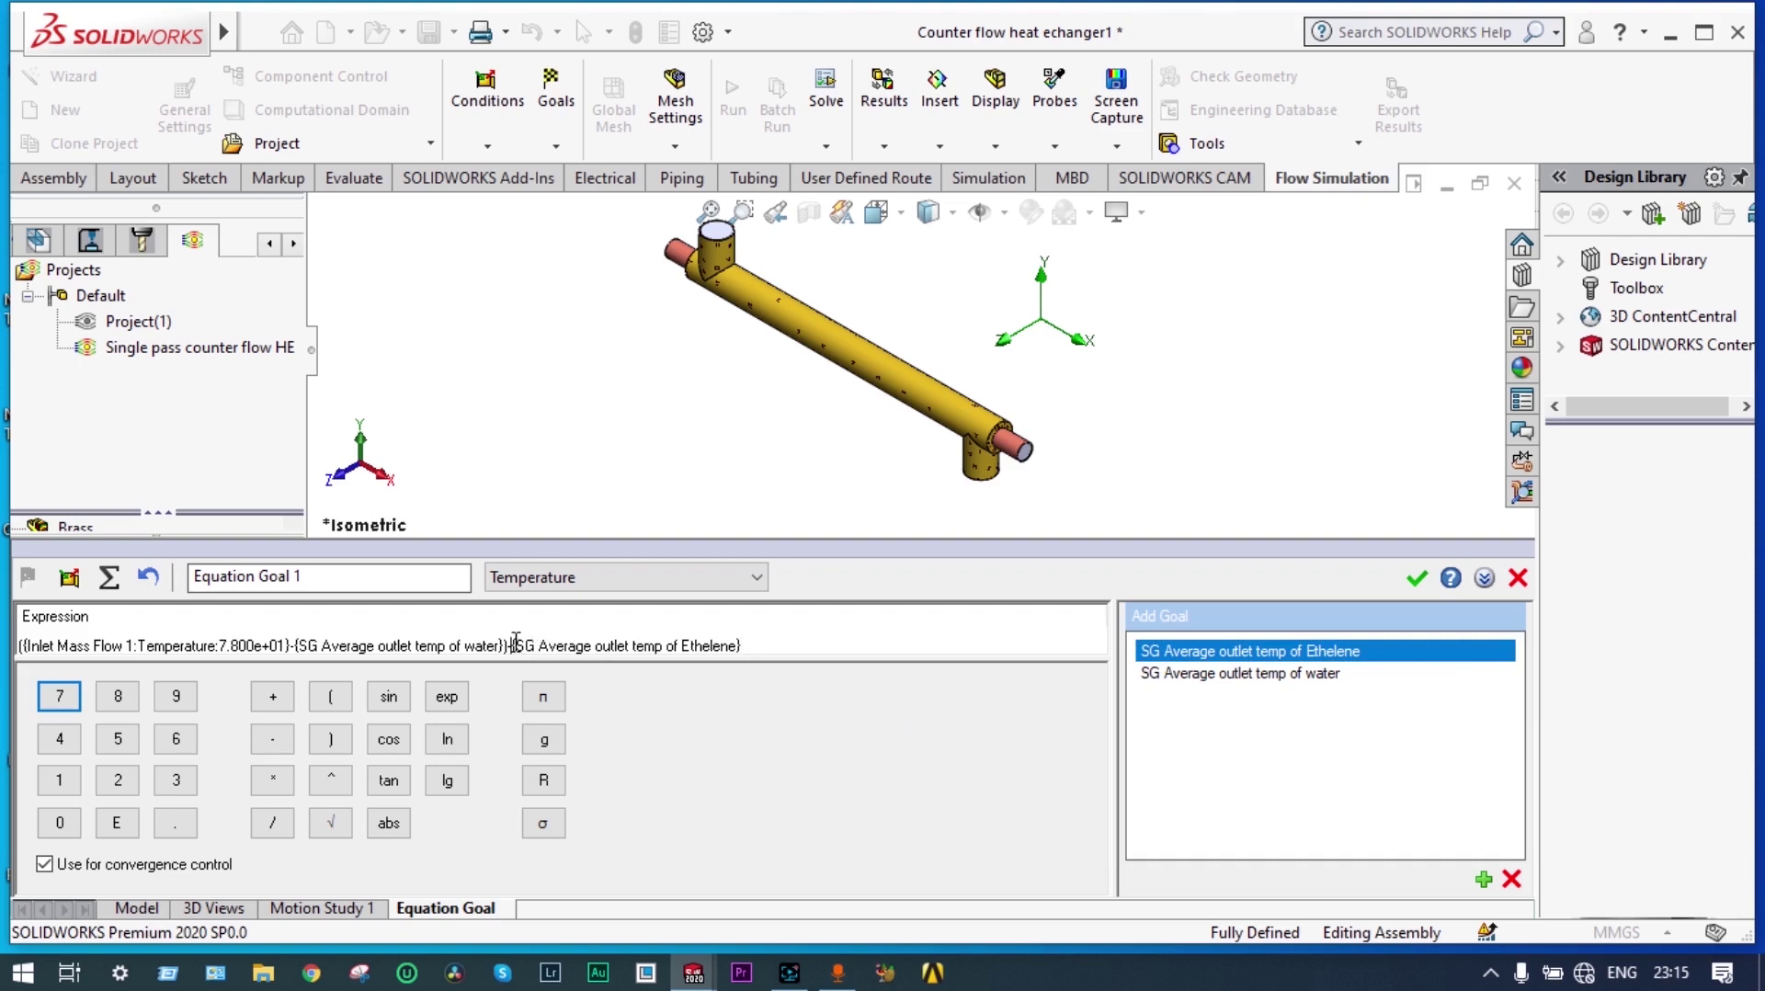
- Open a bracket before the Ethelene outlet goal, subtract the Inlet Mass Flow 2 temperature from it and close the bracket
click(333, 703)
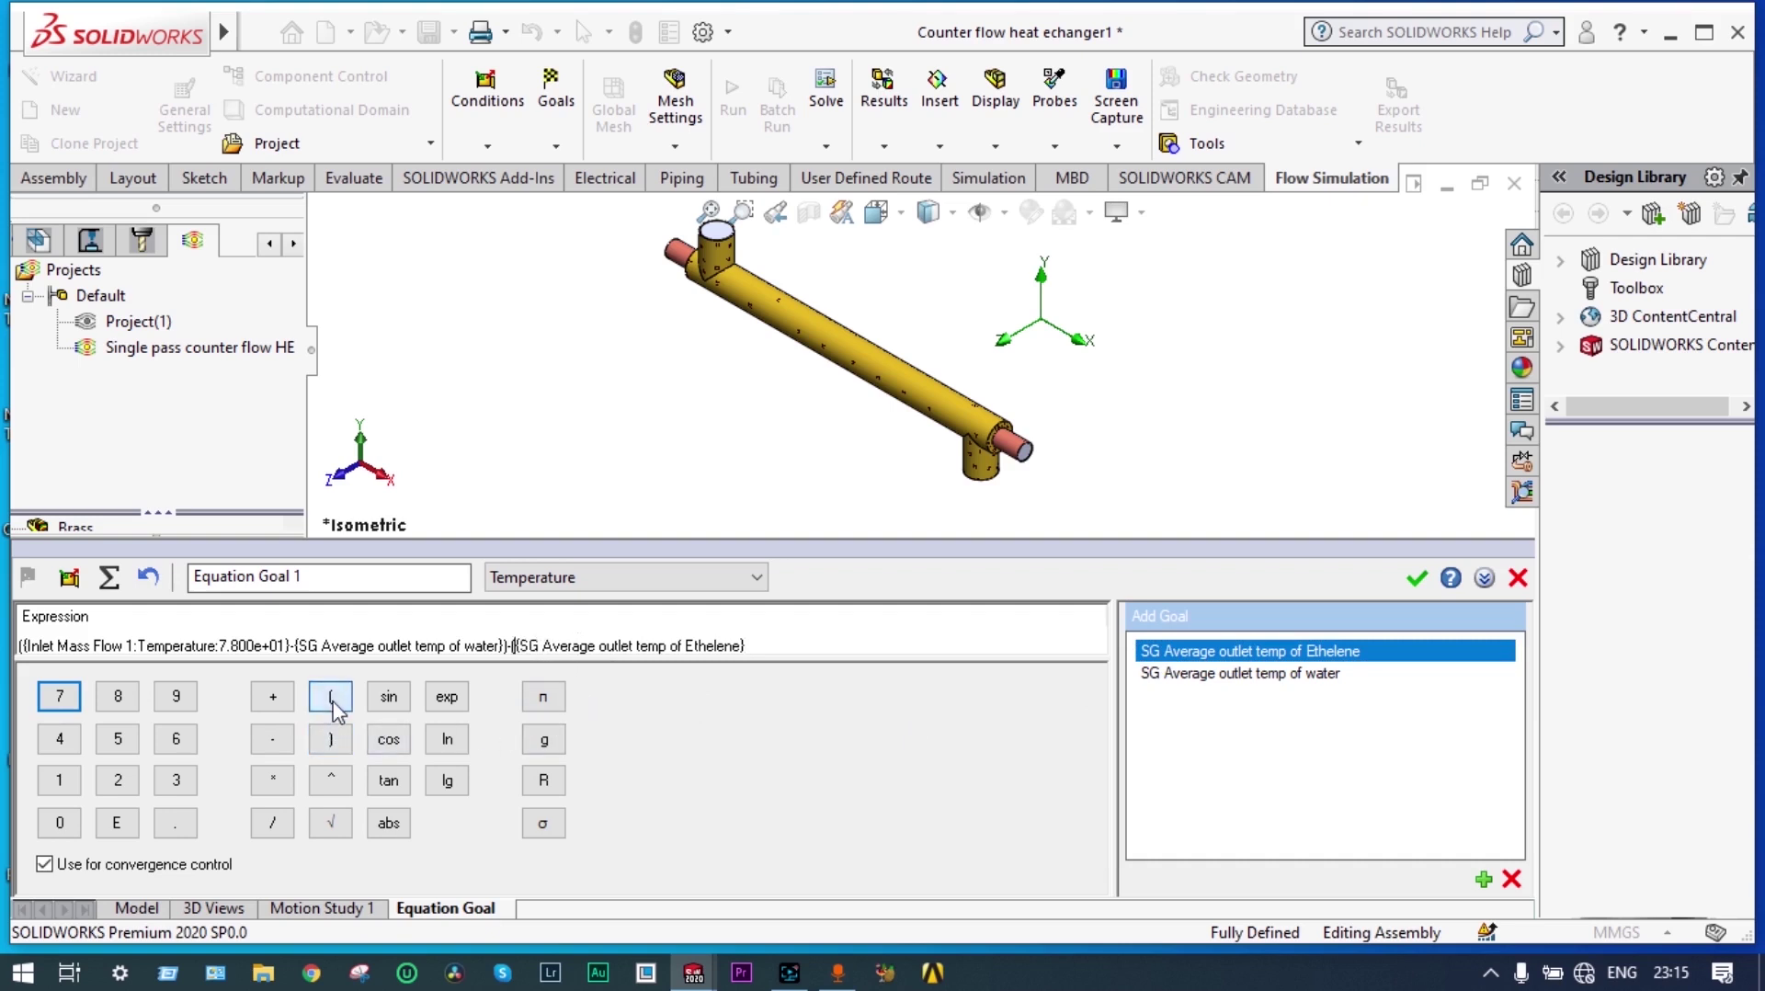
click(276, 741)
click(69, 577)
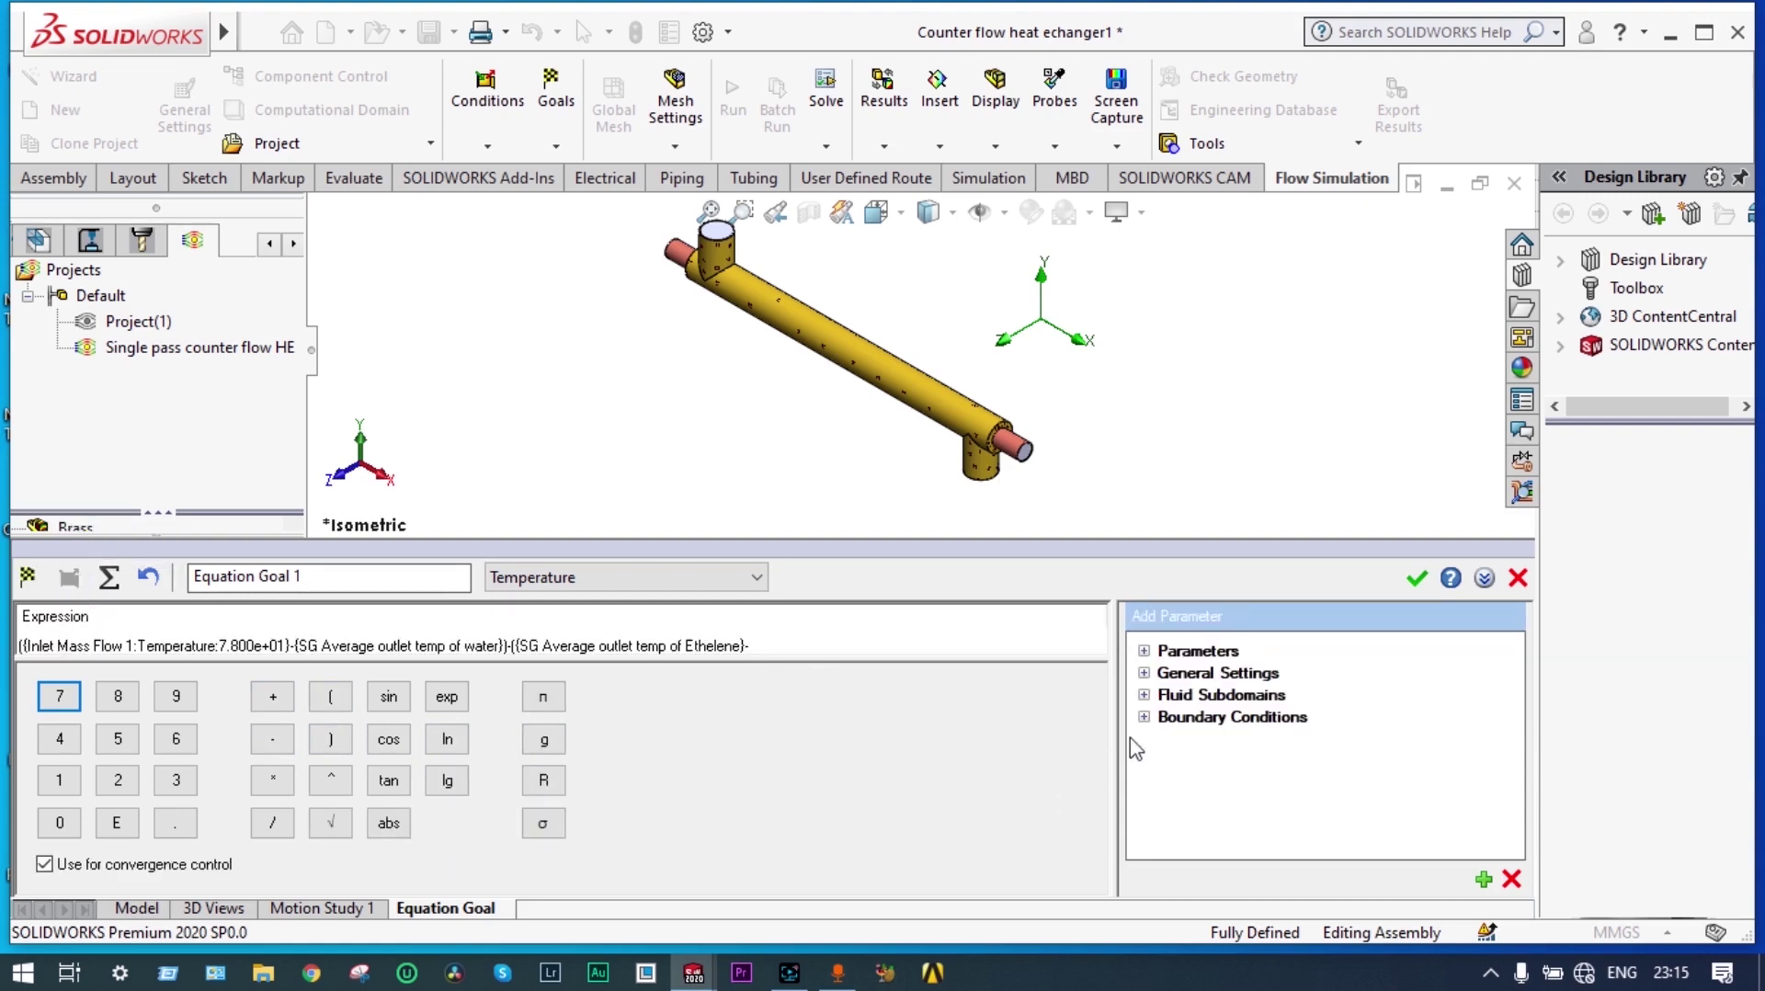
click(1144, 717)
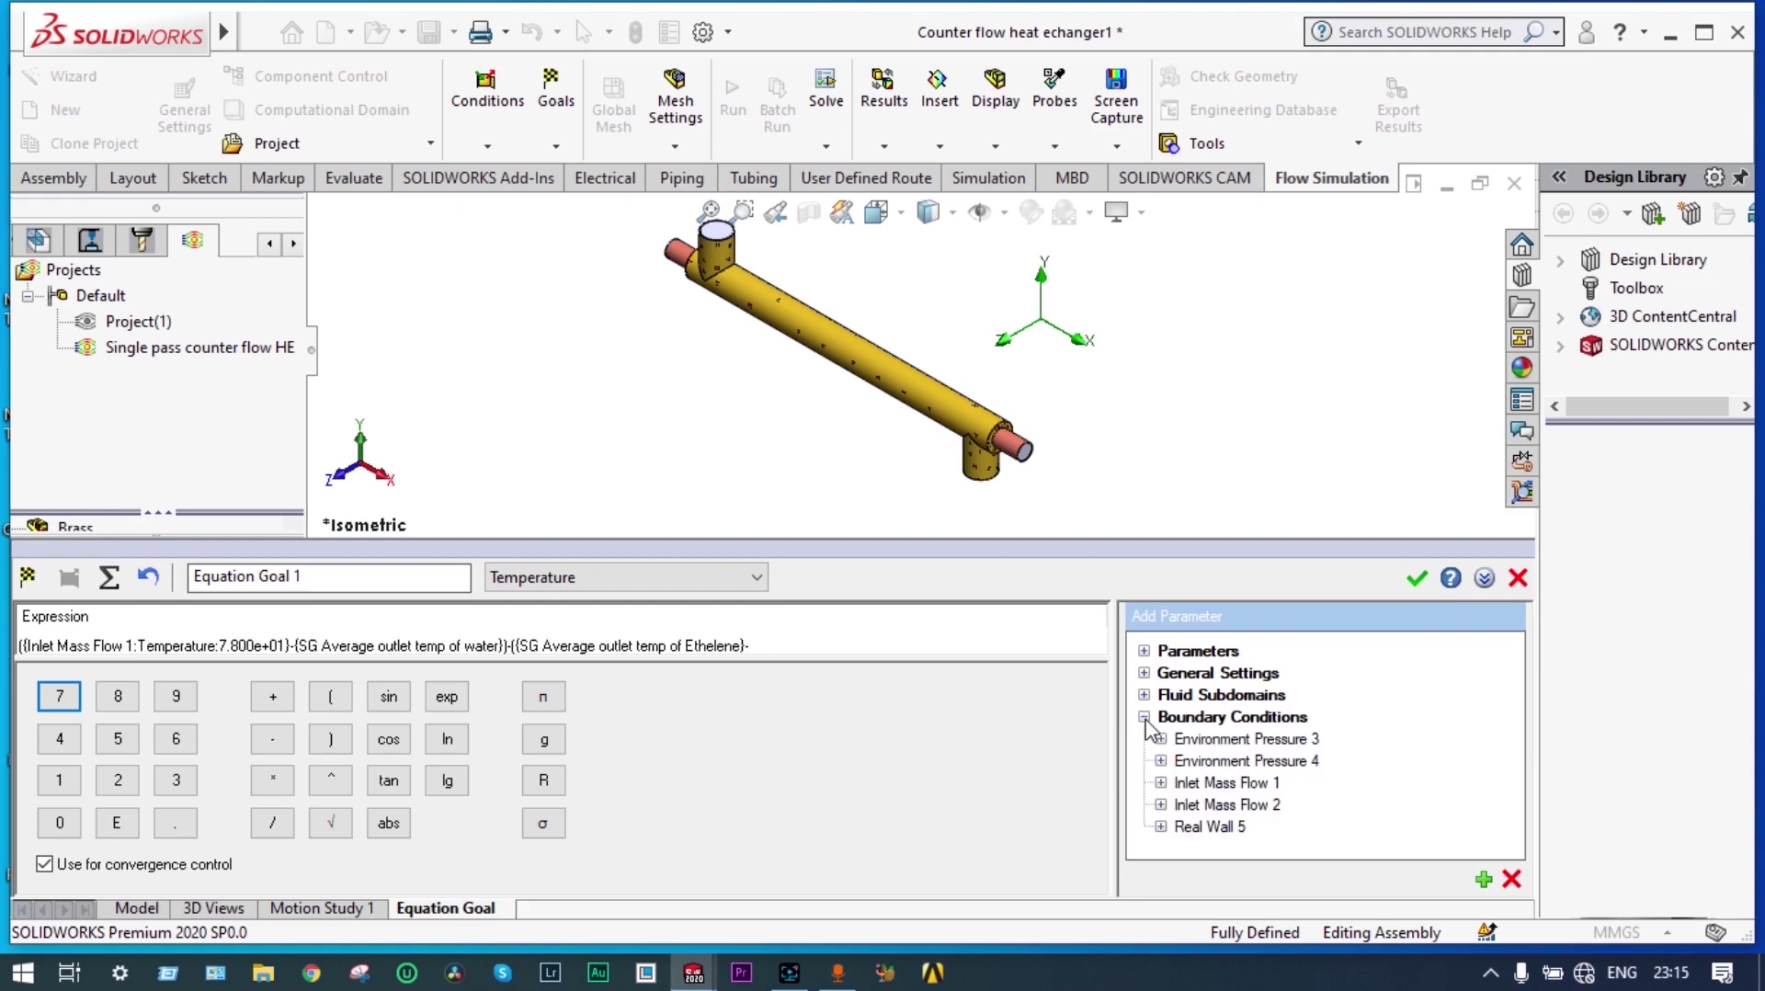
click(1161, 805)
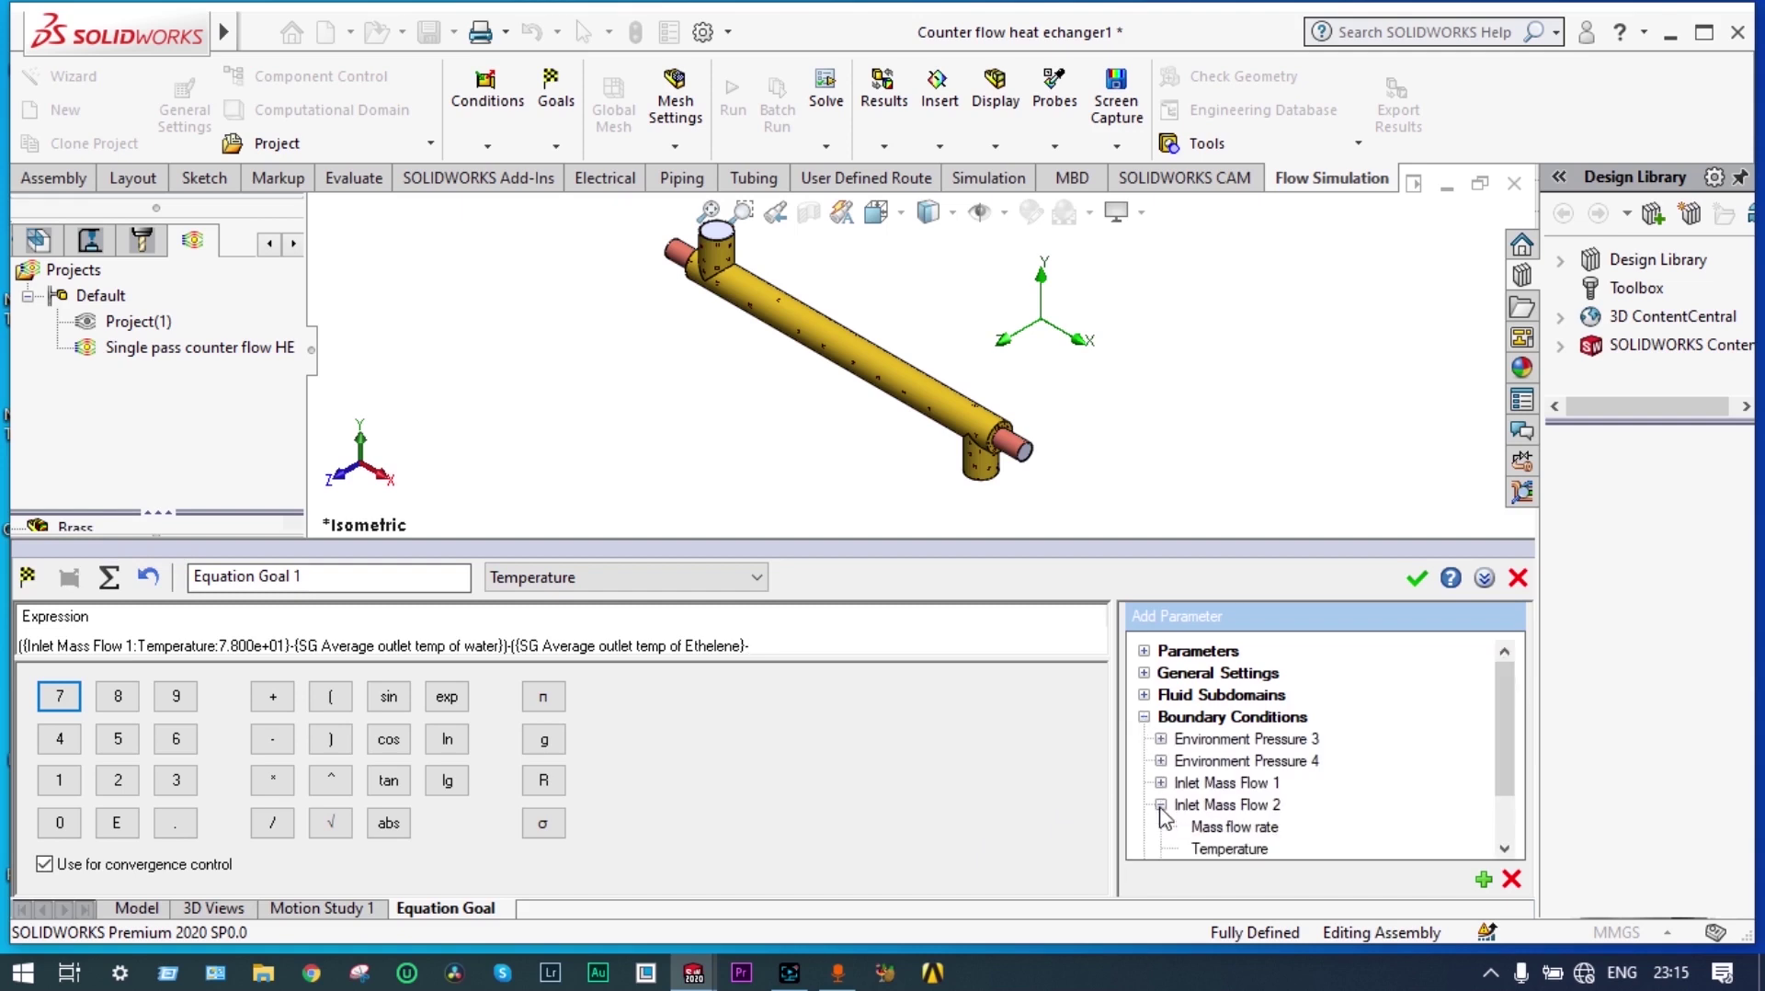
click(1230, 849)
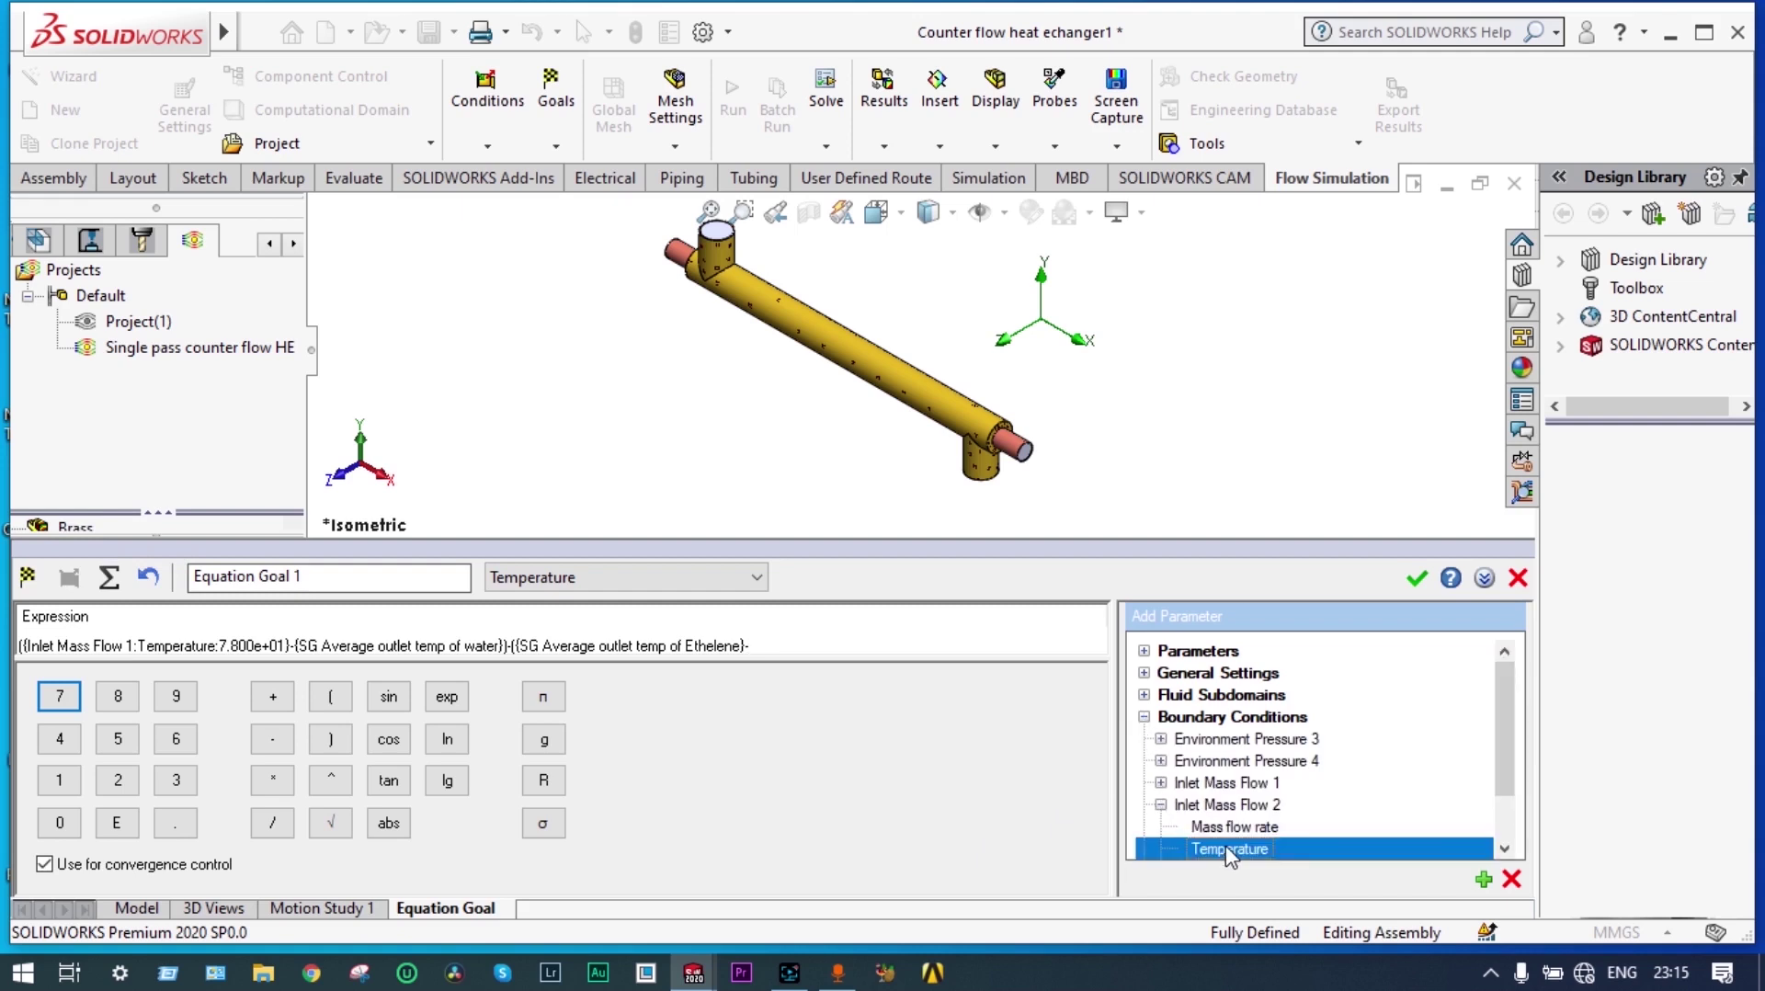
click(1504, 848)
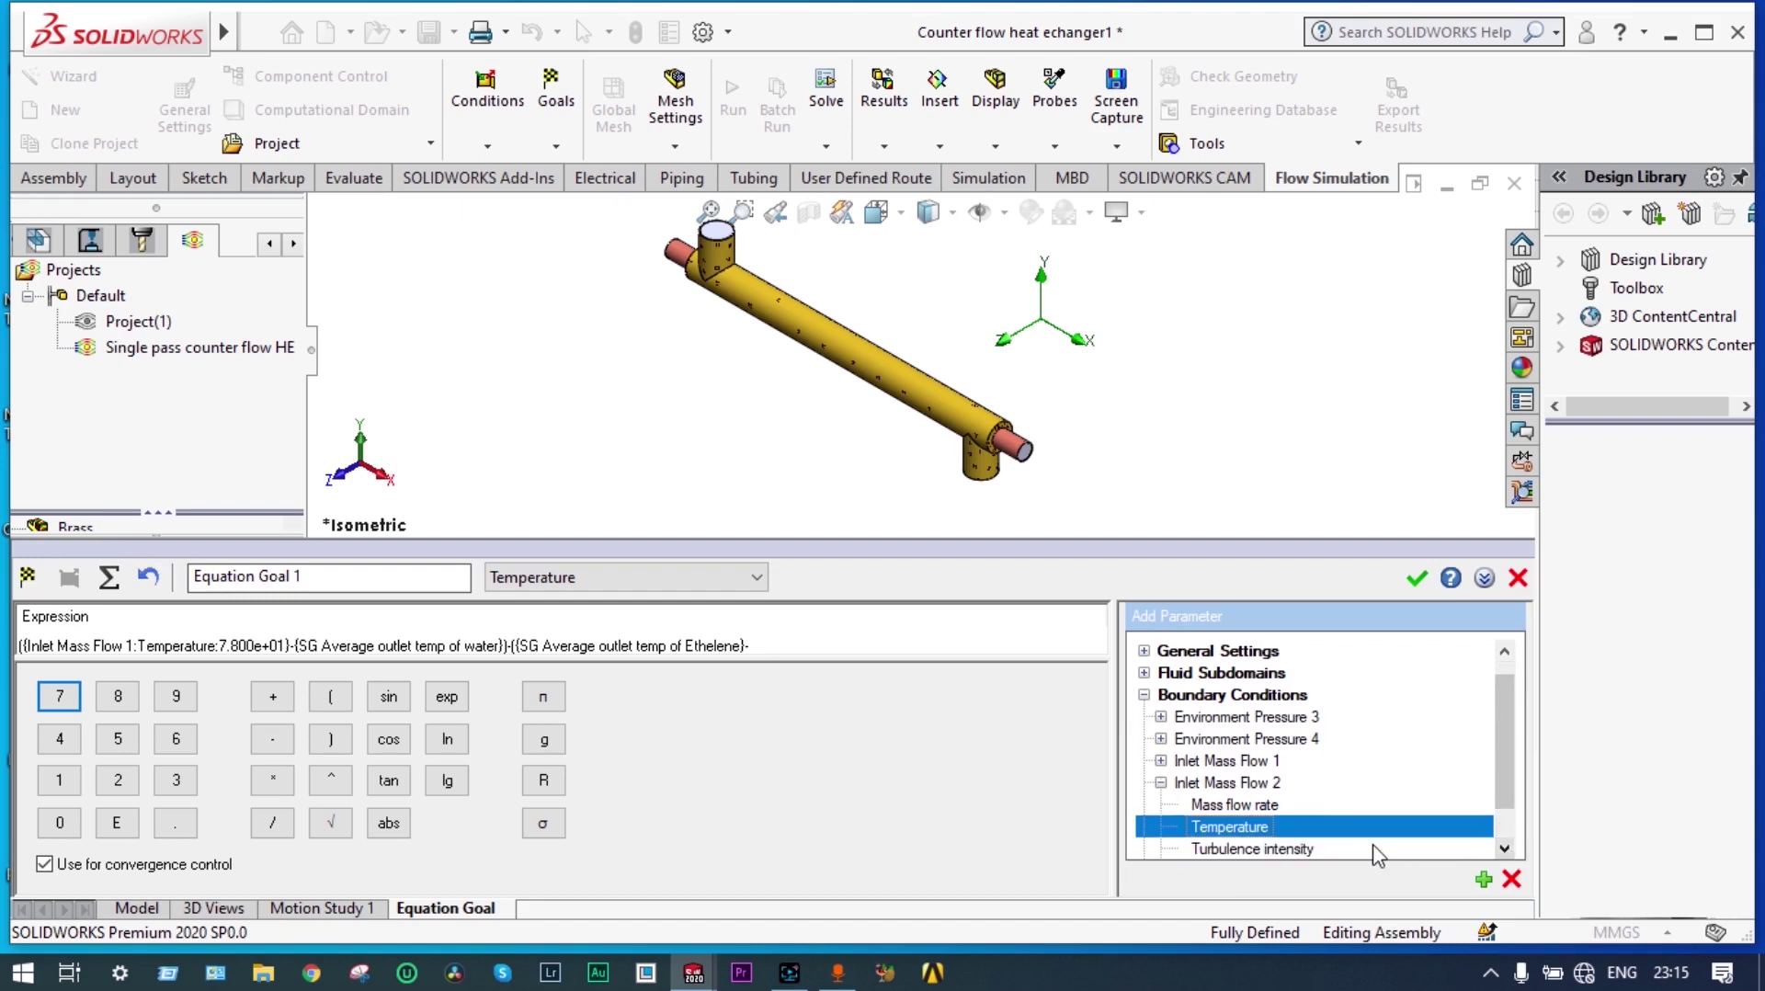
double_click(1372, 827)
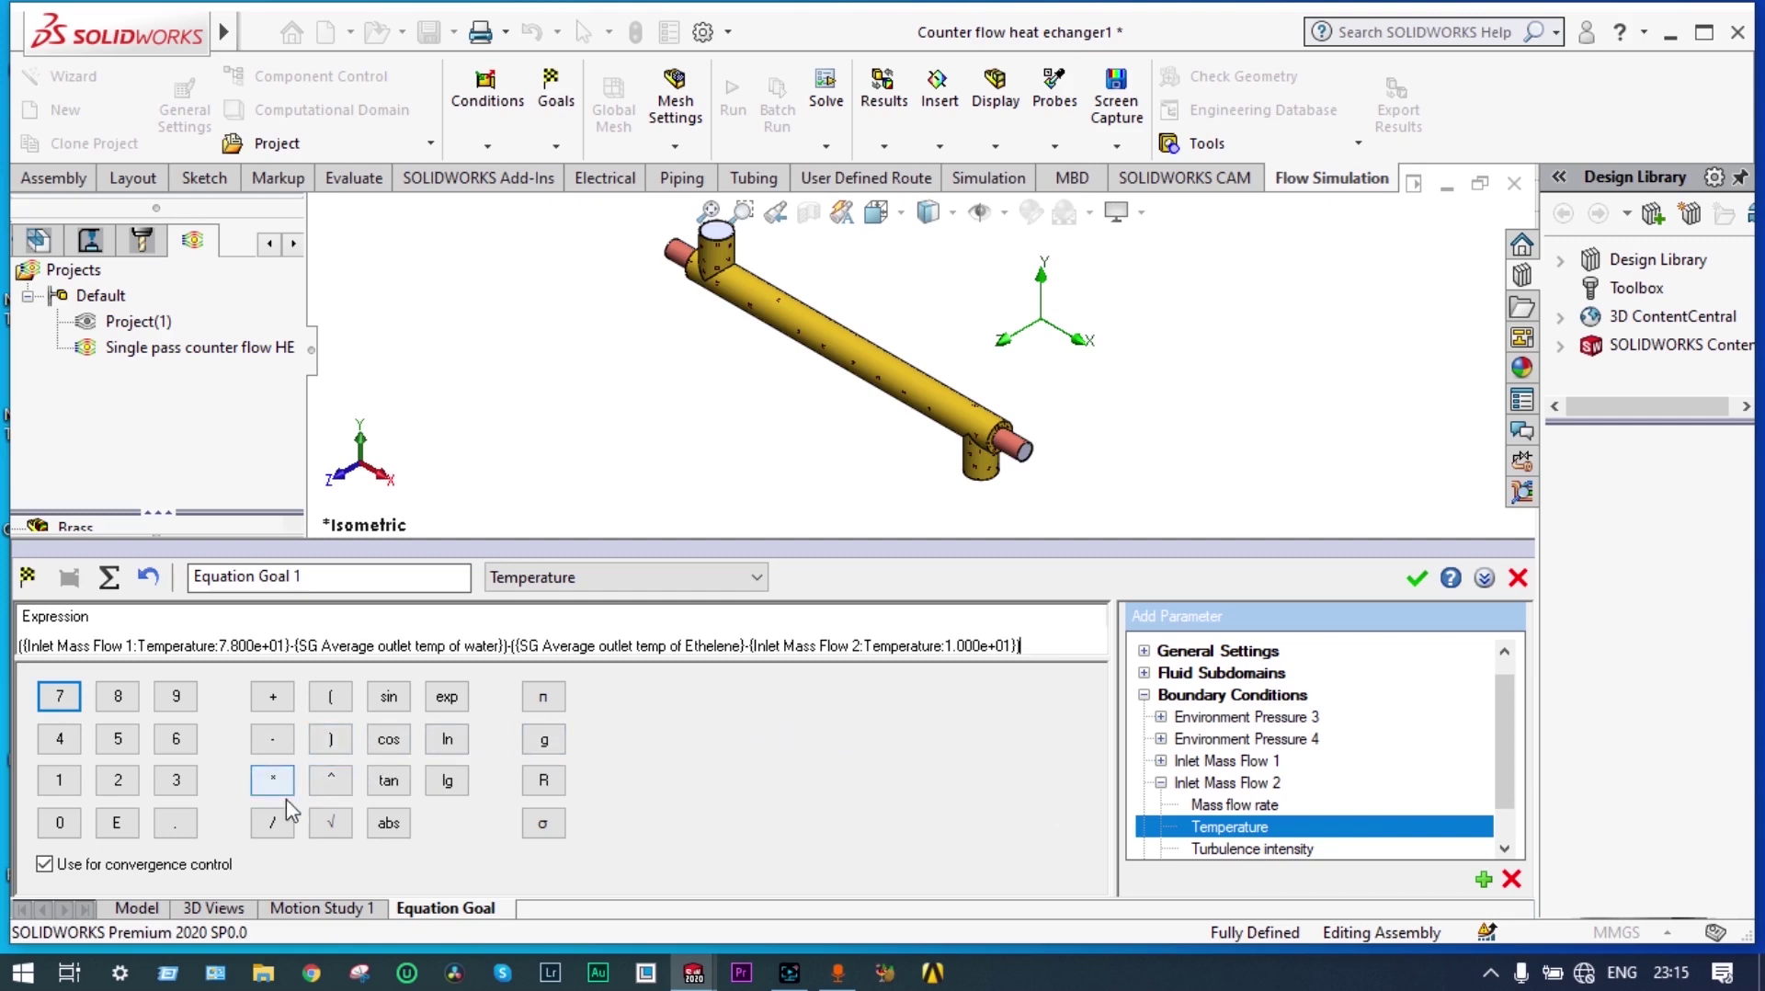
- Divide the expression by ln and insert a copy of the whole temperature difference expression after it
click(274, 824)
click(446, 742)
drag(1017, 645, 25, 646)
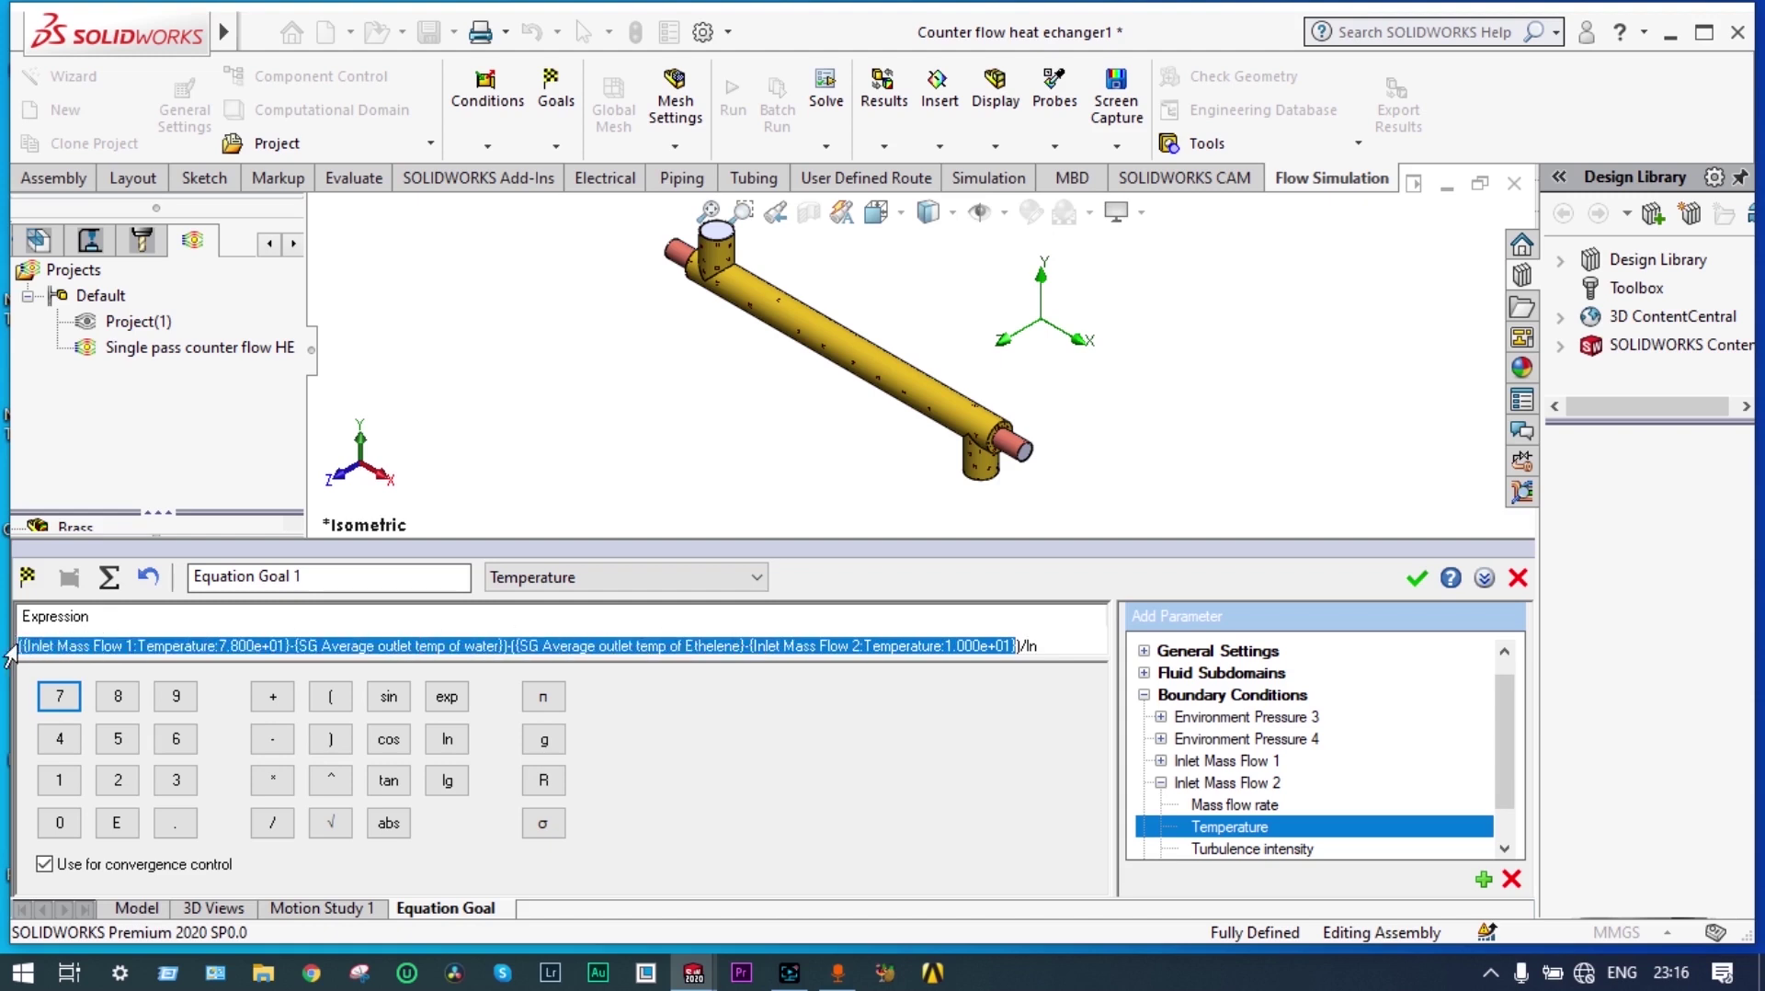
right_click(37, 643)
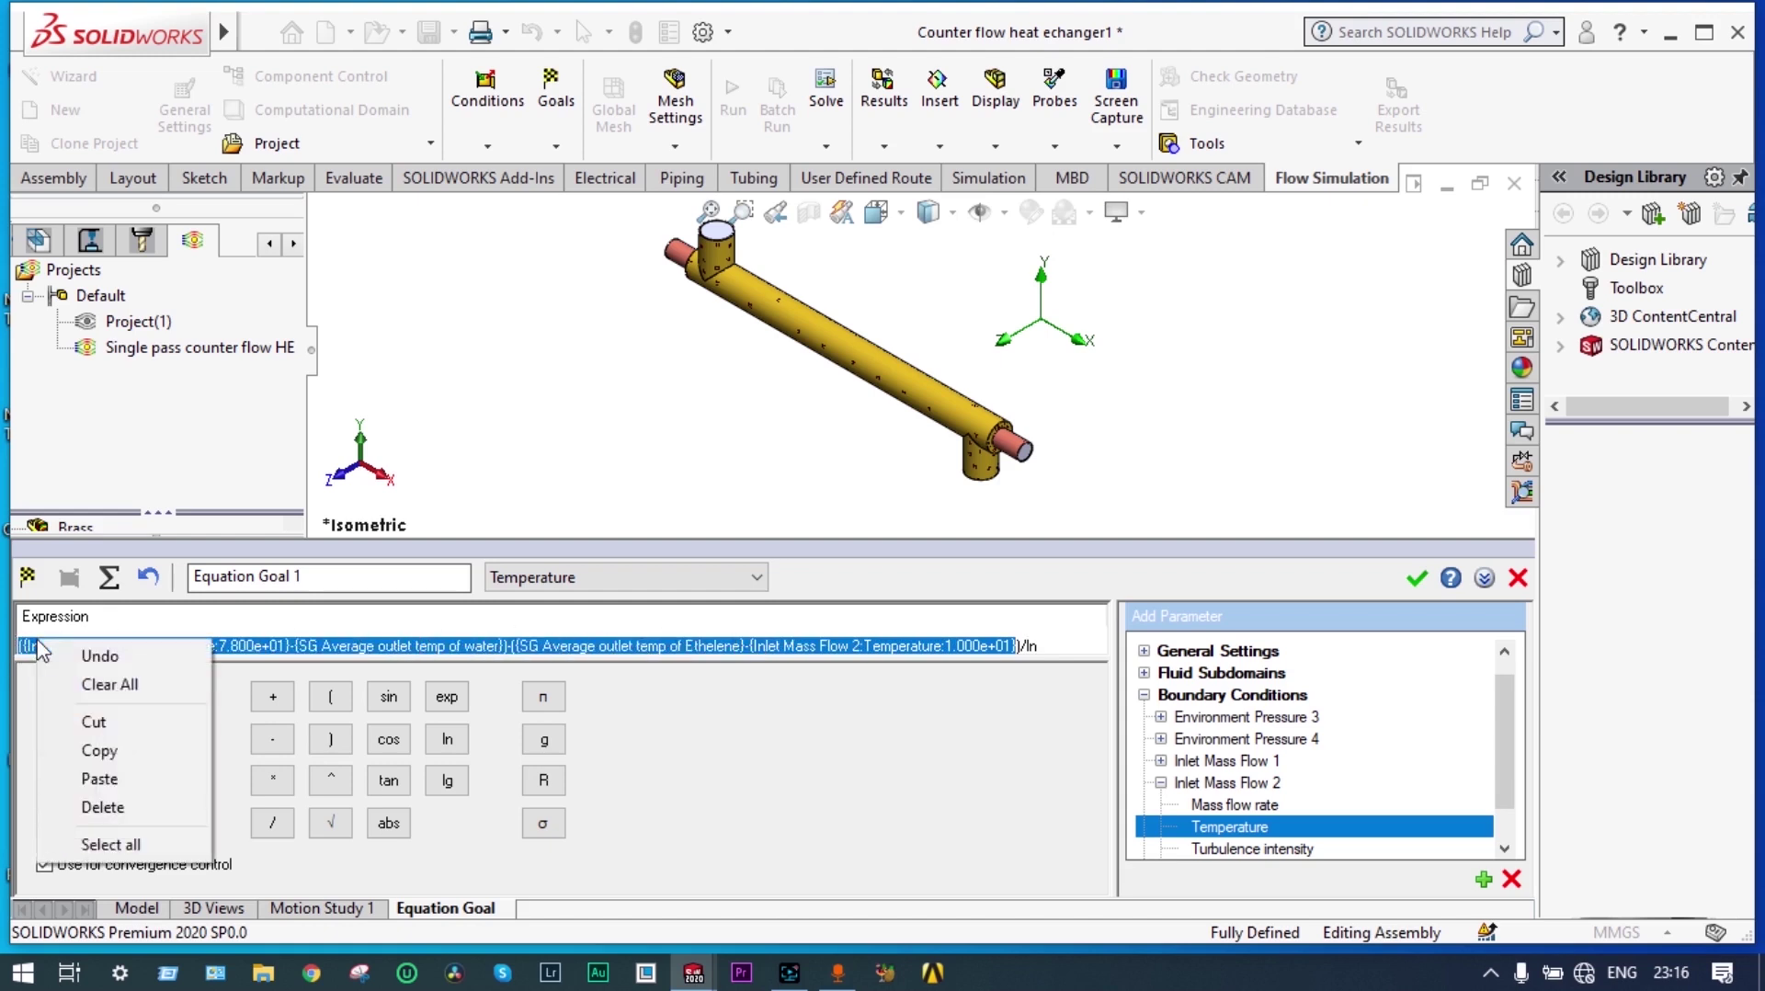
click(92, 750)
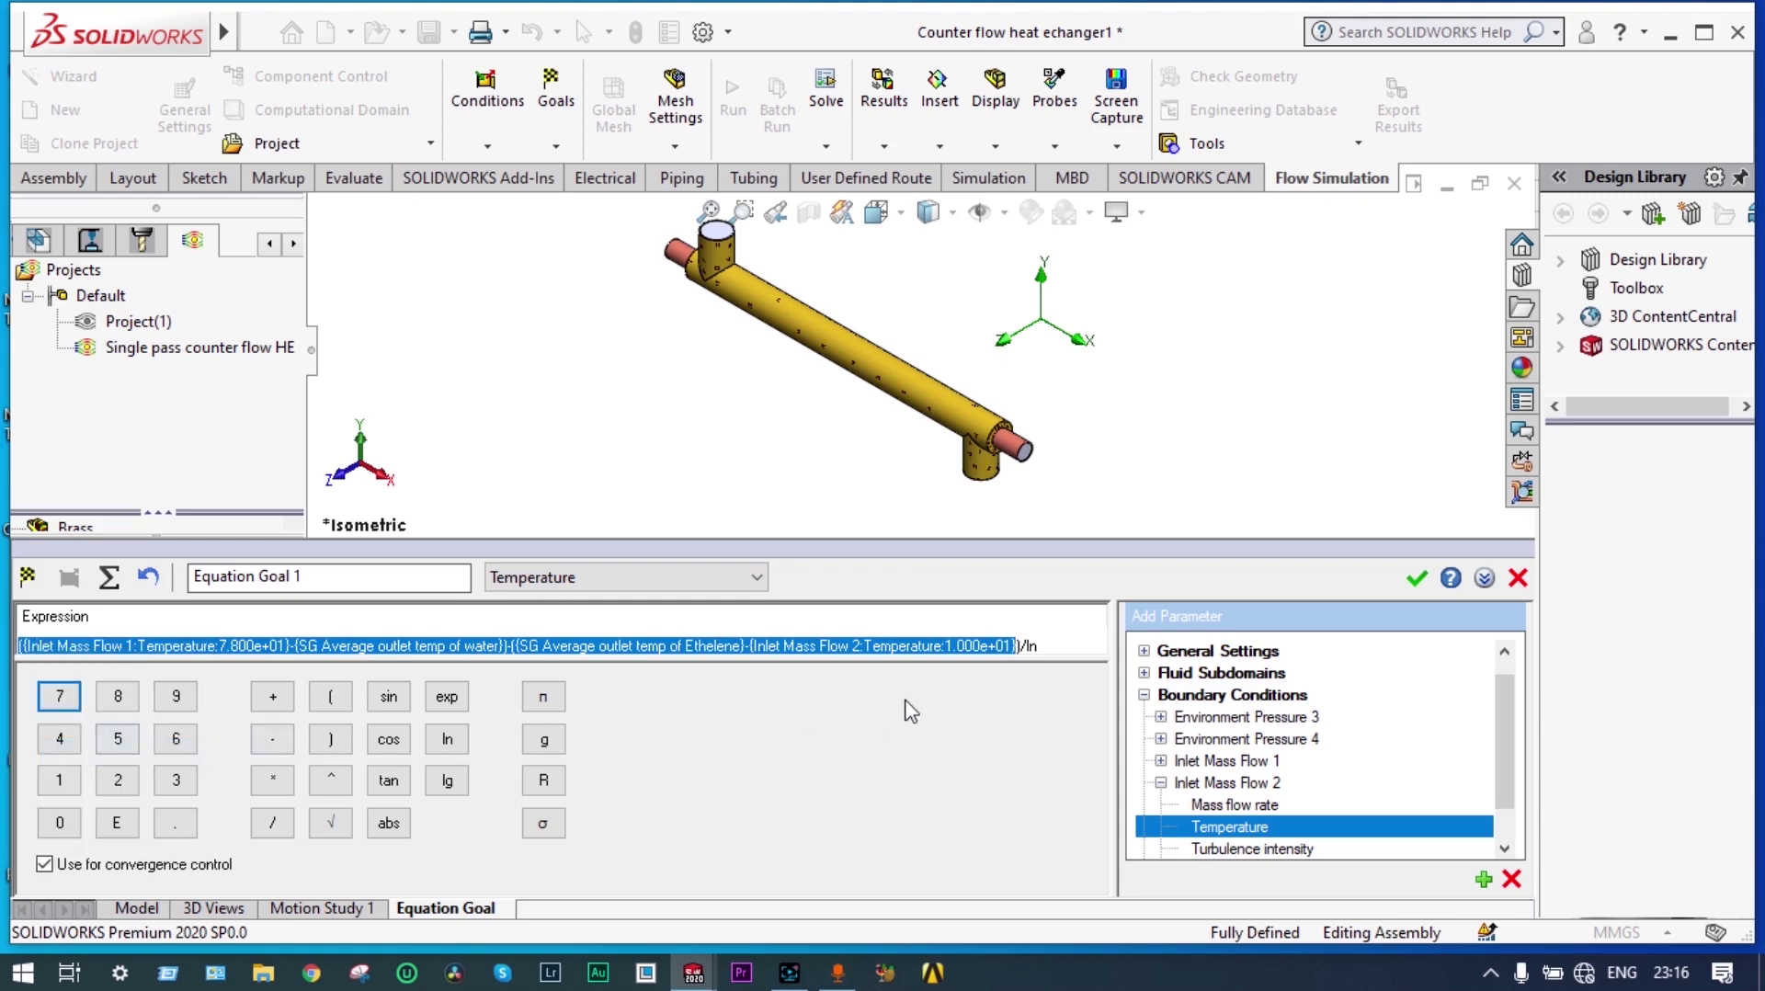
click(1049, 646)
right_click(1049, 646)
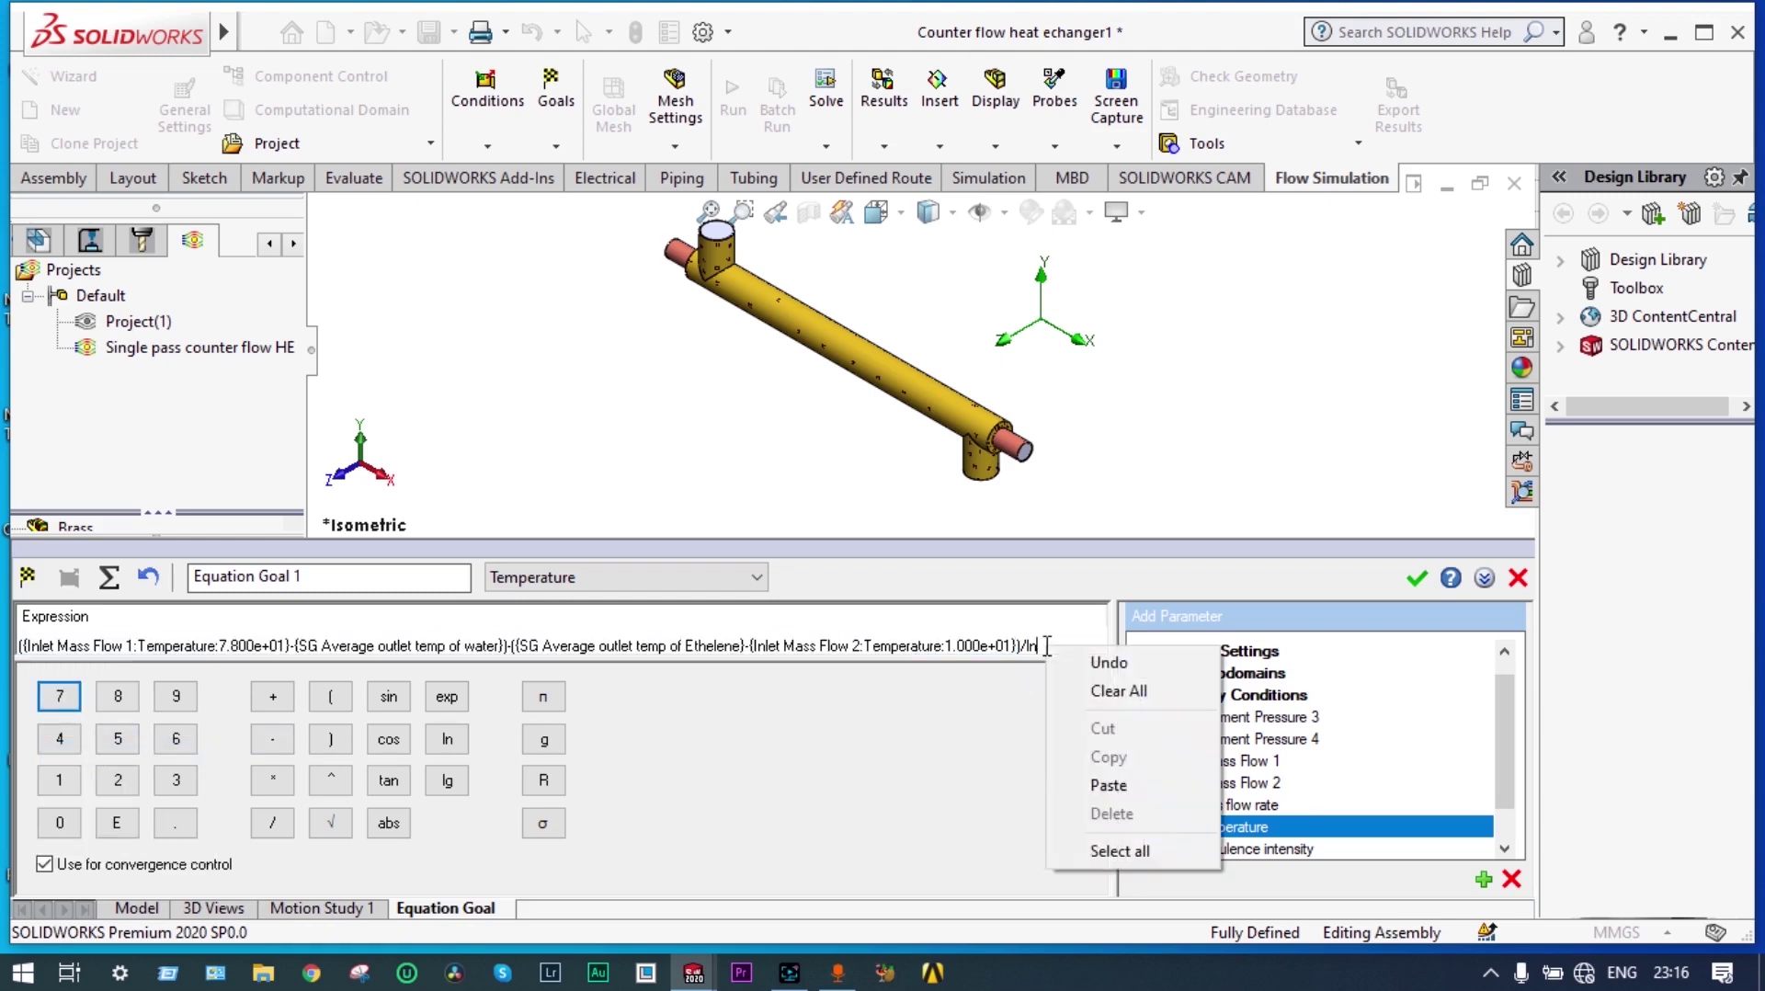
click(1108, 786)
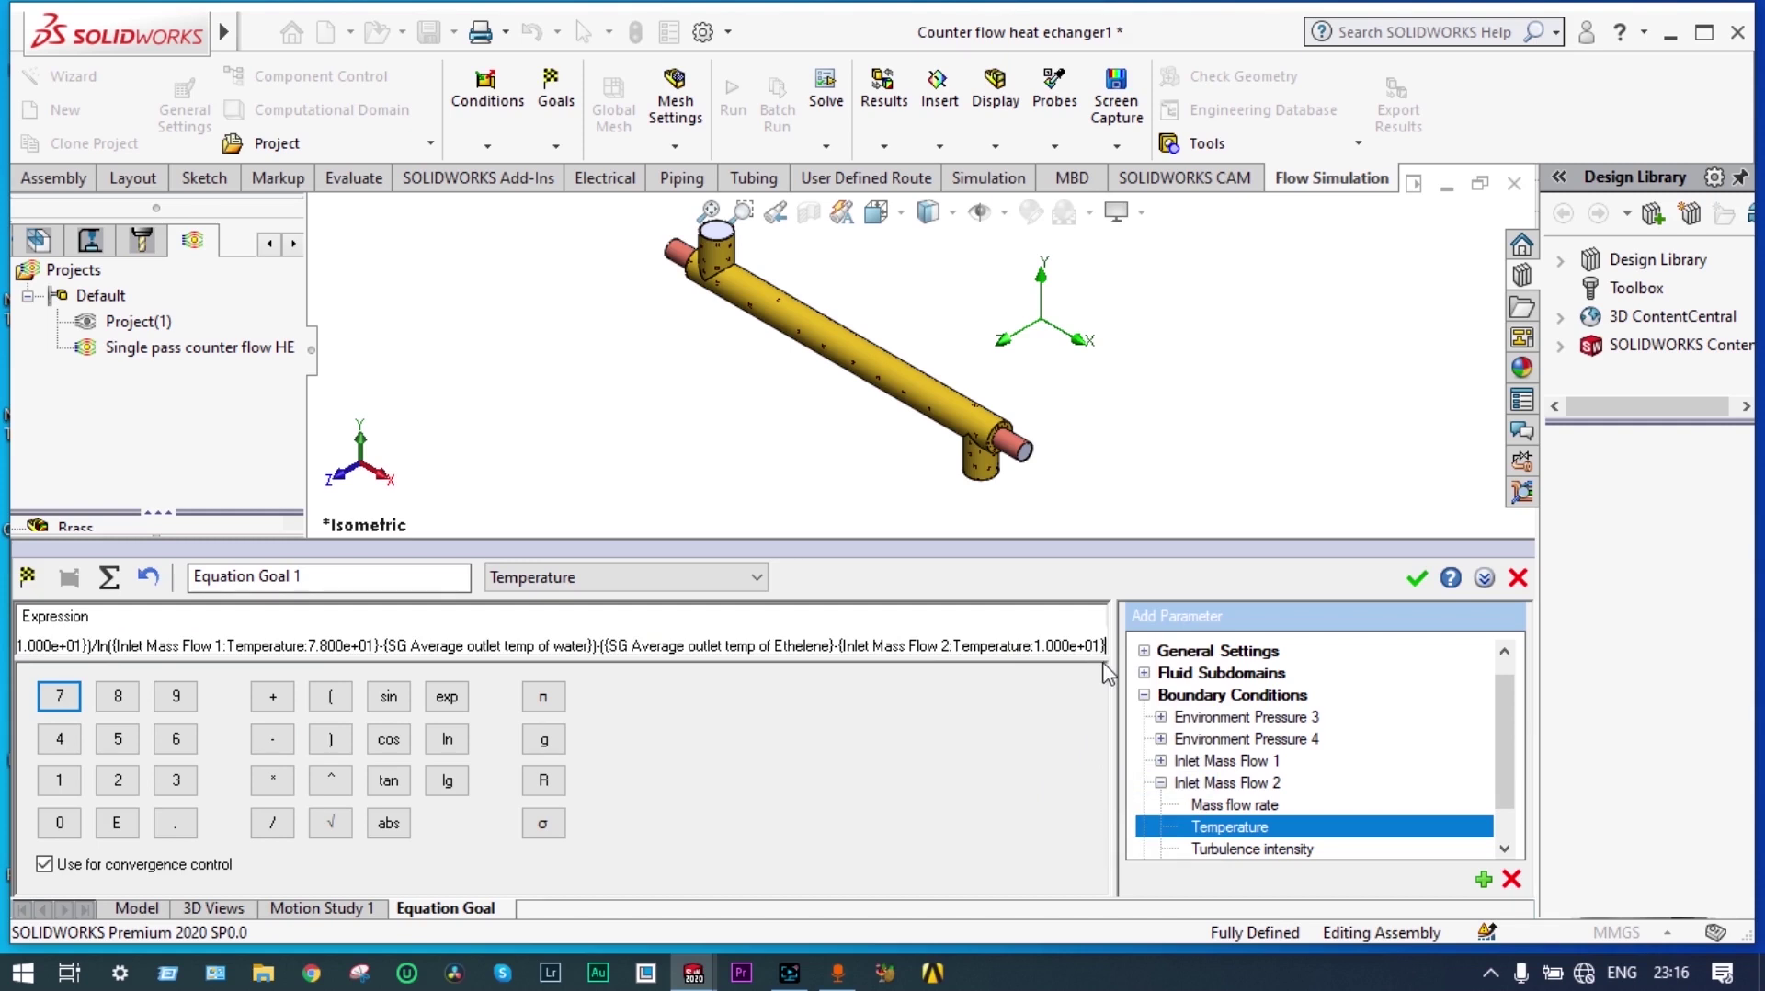
- Inside the logarithm, replace the minus between the Ethelene outlet goal and the Inlet Mass Flow 2 temperature with a division, and accept the equation goal
click(332, 740)
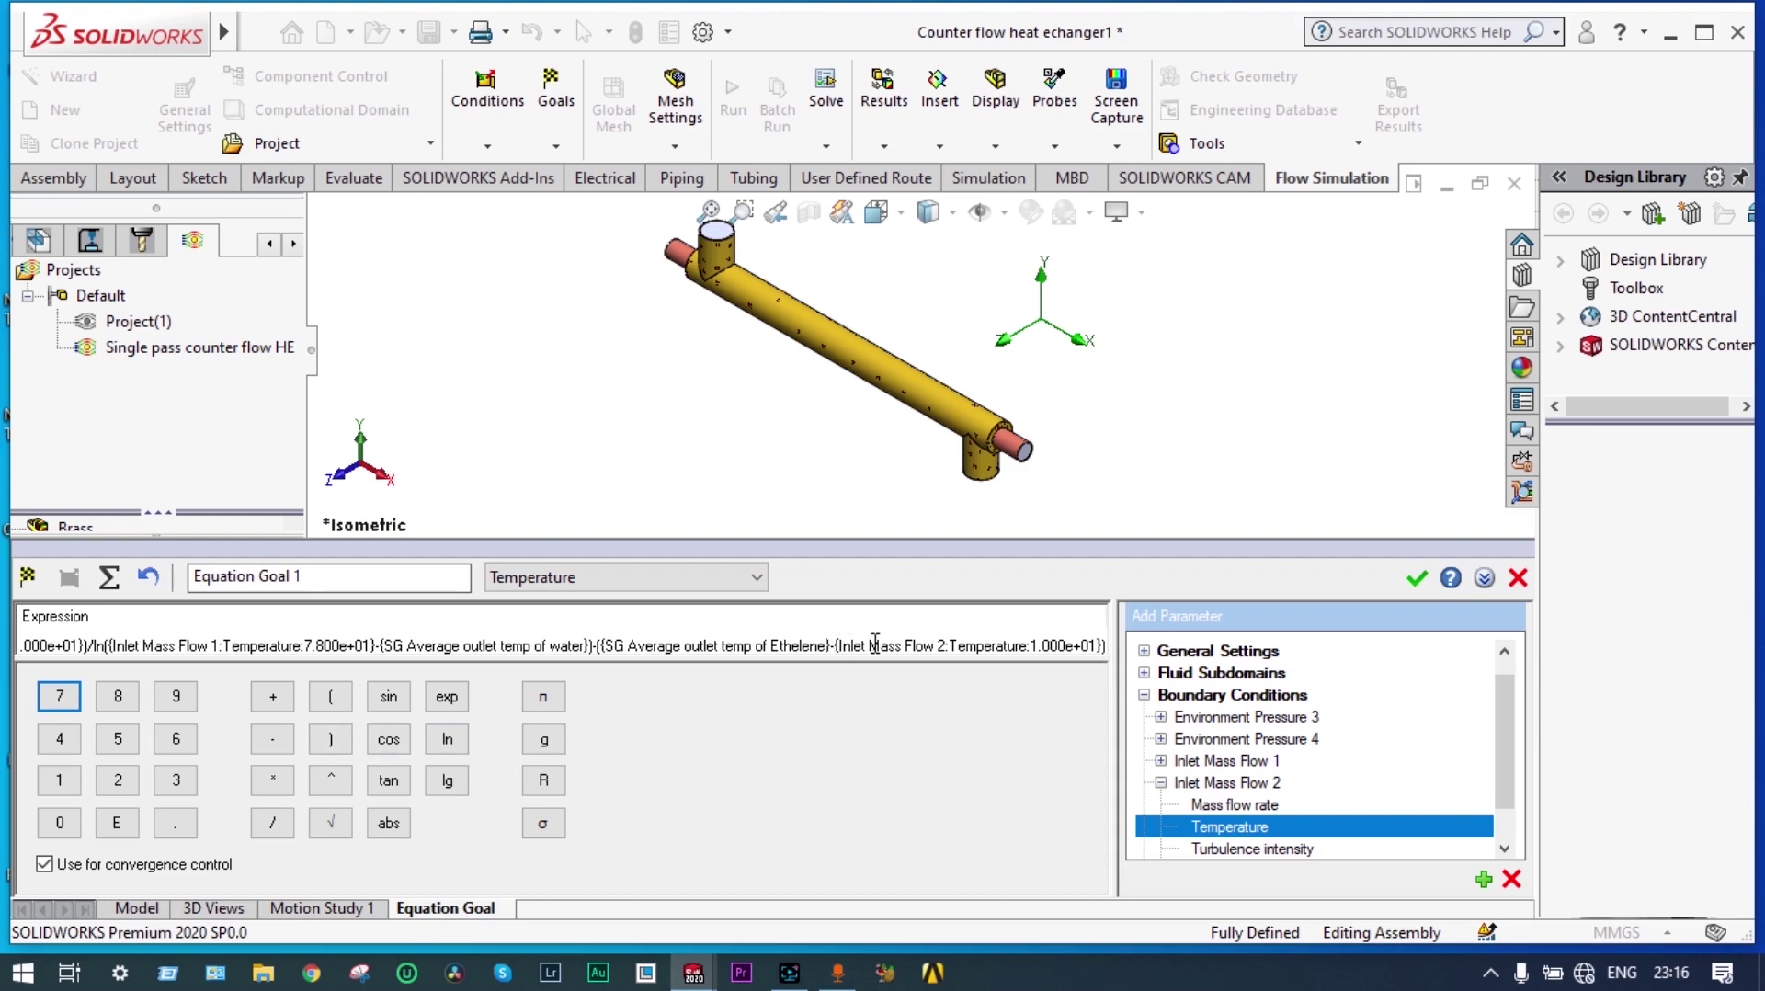
key(BackSpace)
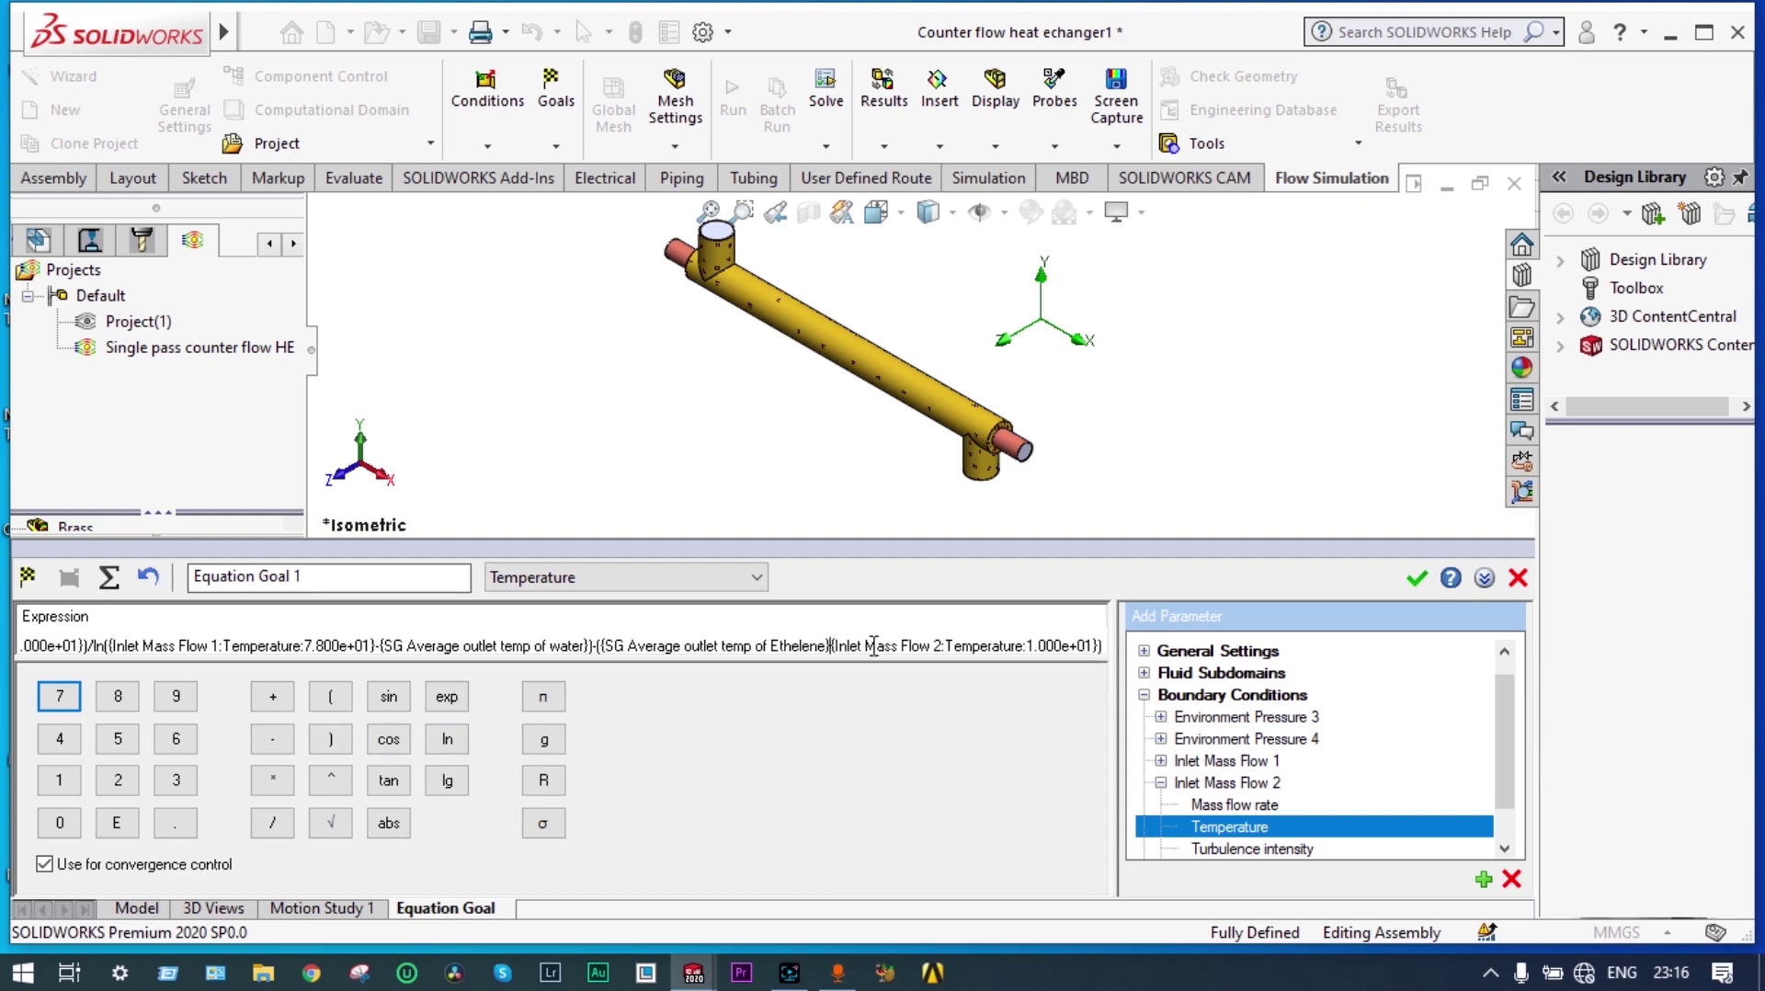
click(273, 822)
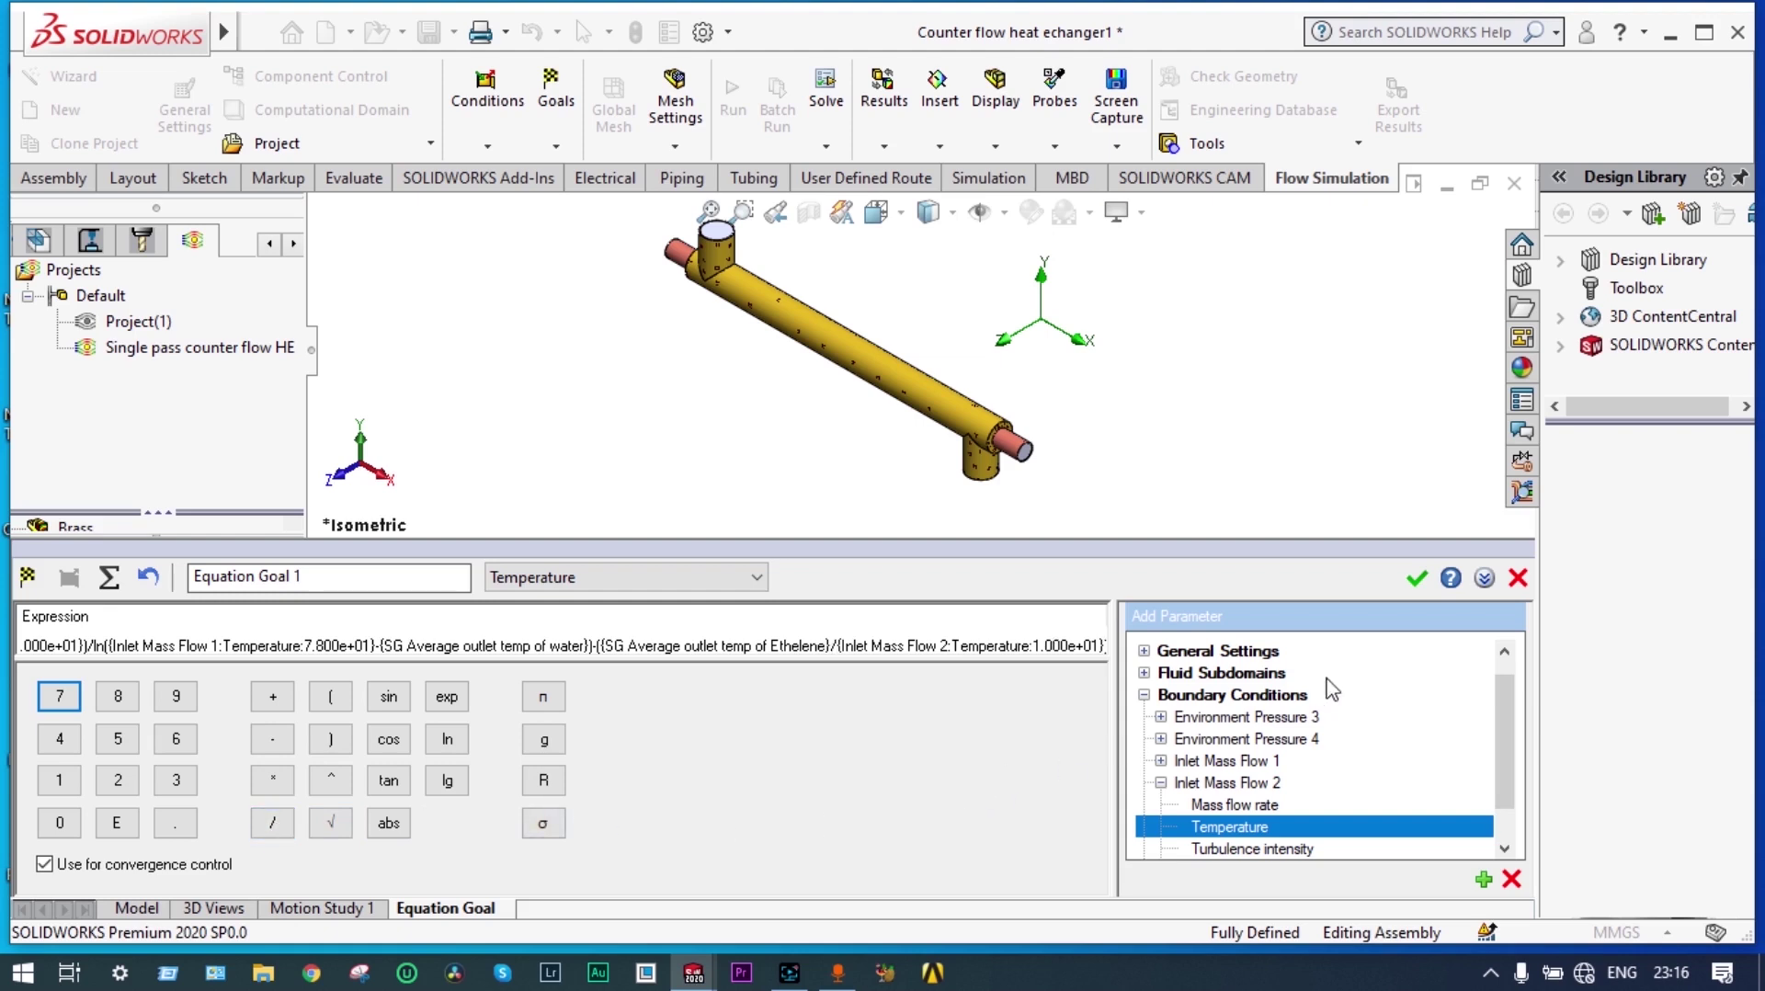
click(1416, 578)
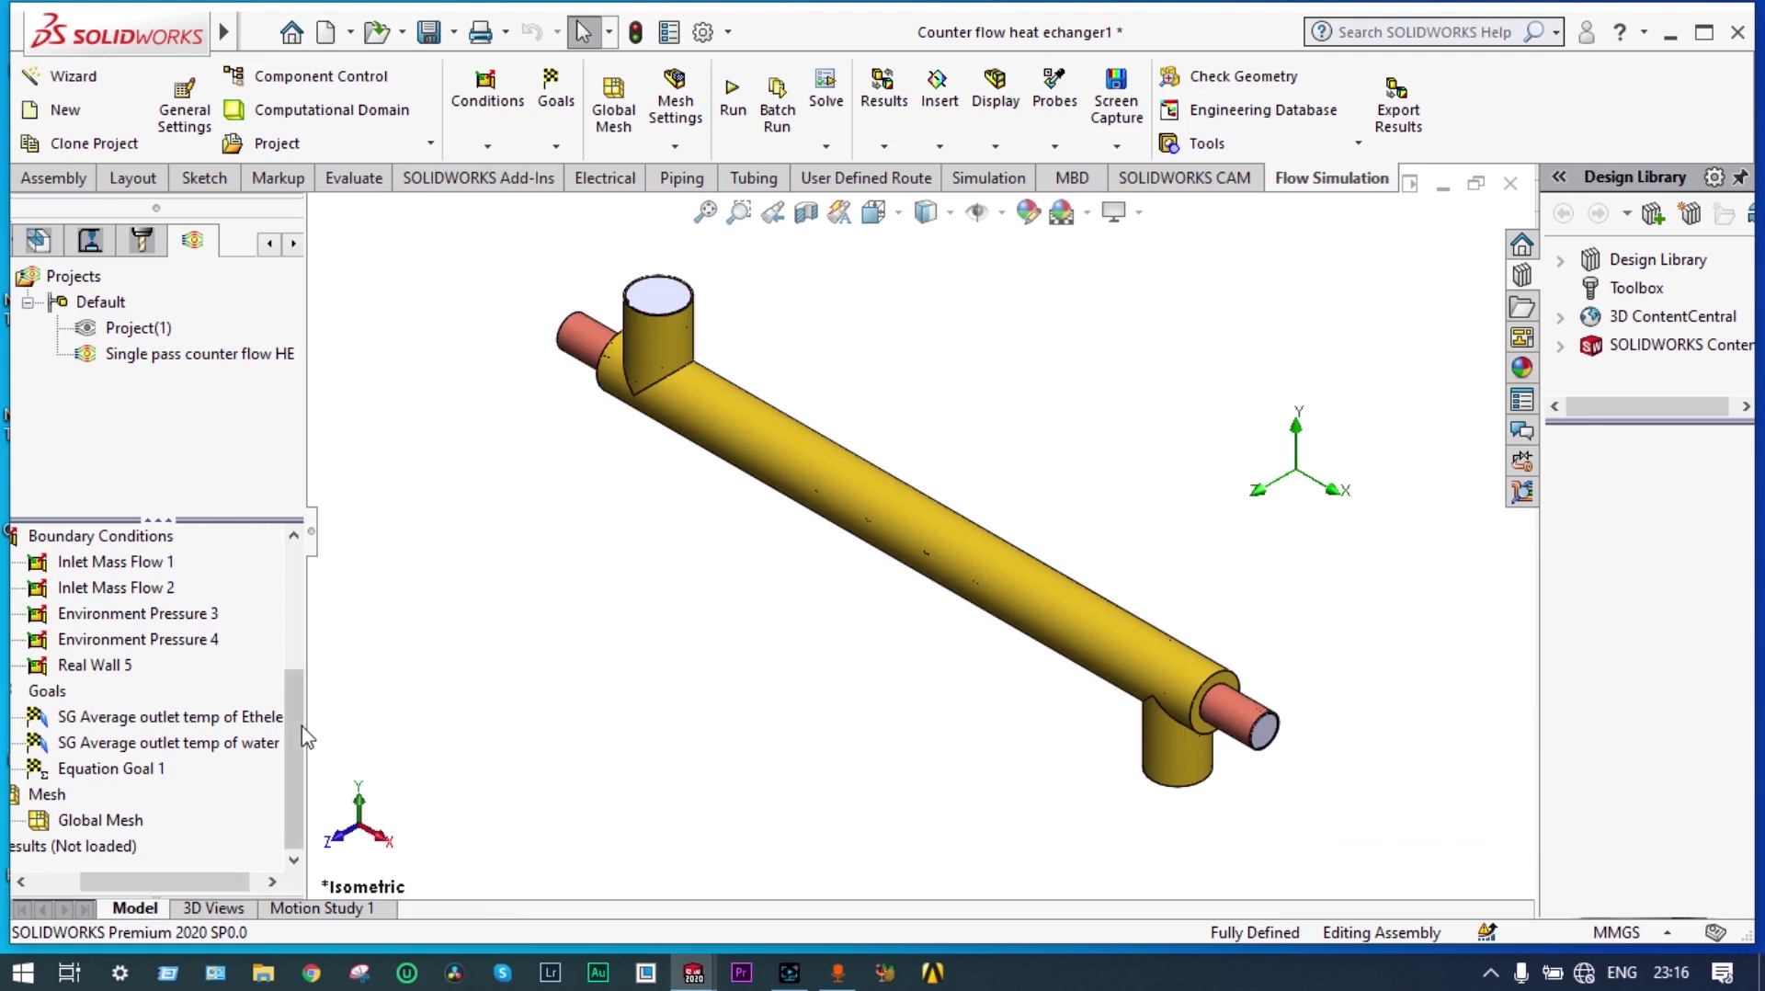
- Run a new calculation of the single-pass counter flow project on this computer with all cores, loading the results when finished
drag(299, 736, 306, 630)
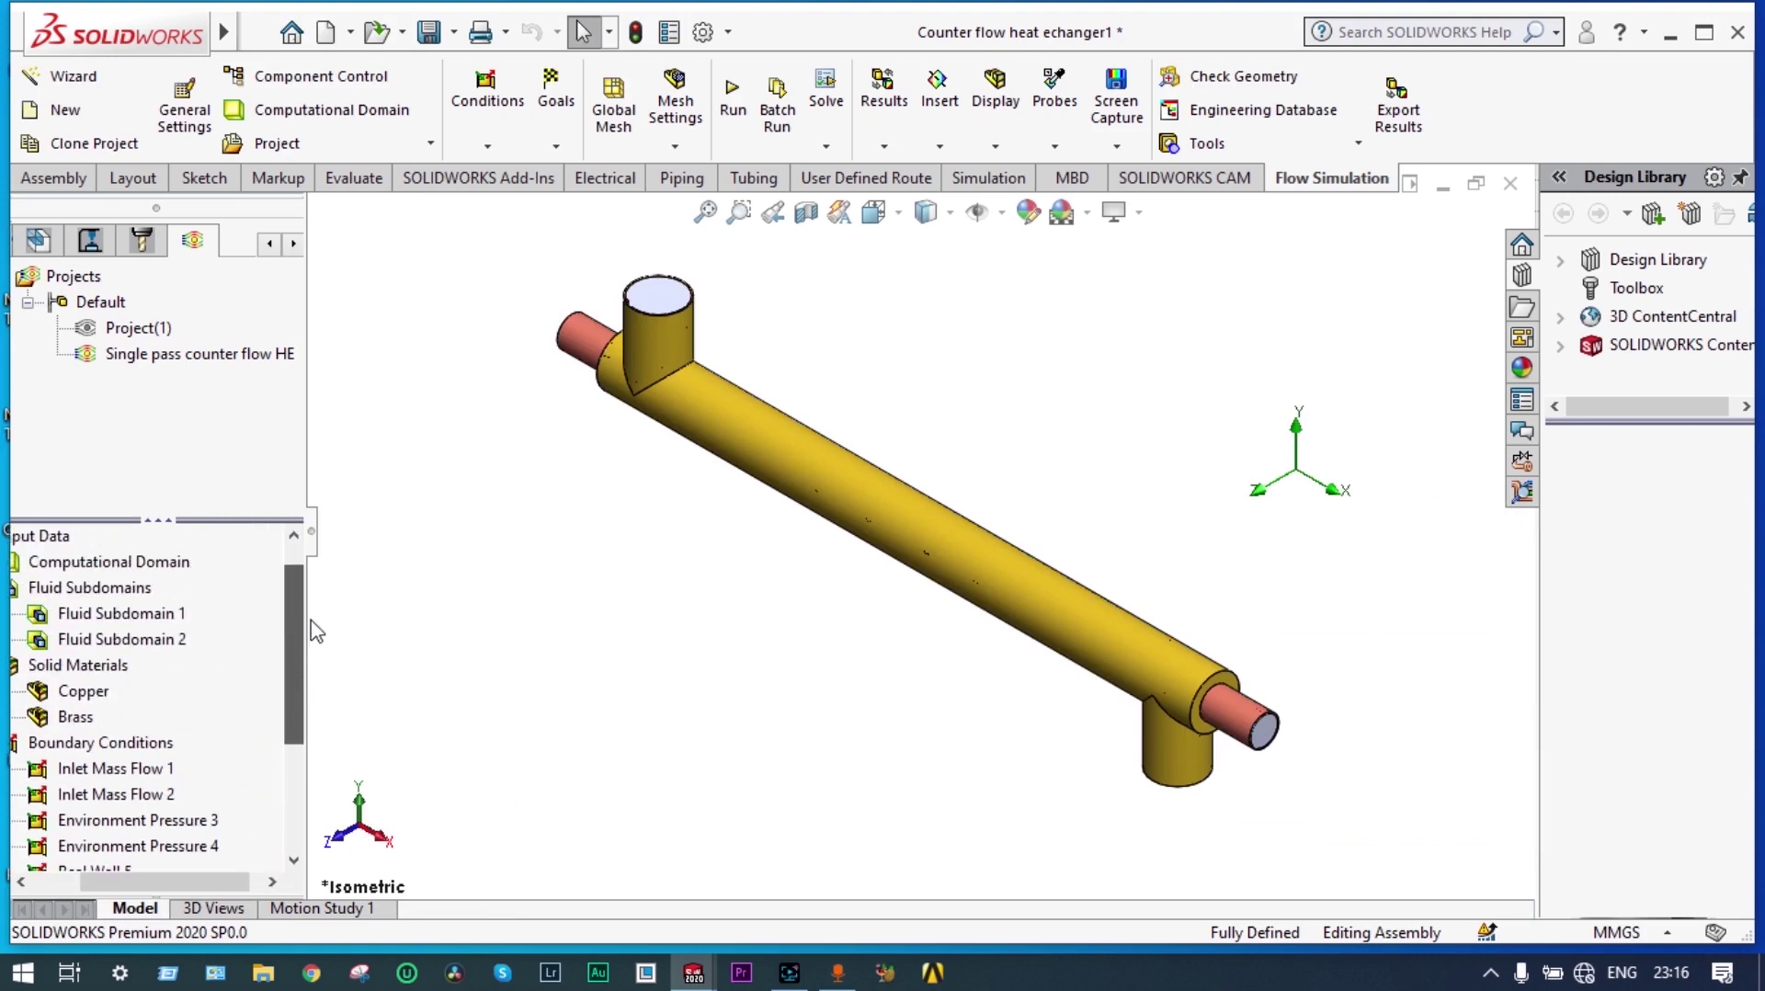
click(732, 101)
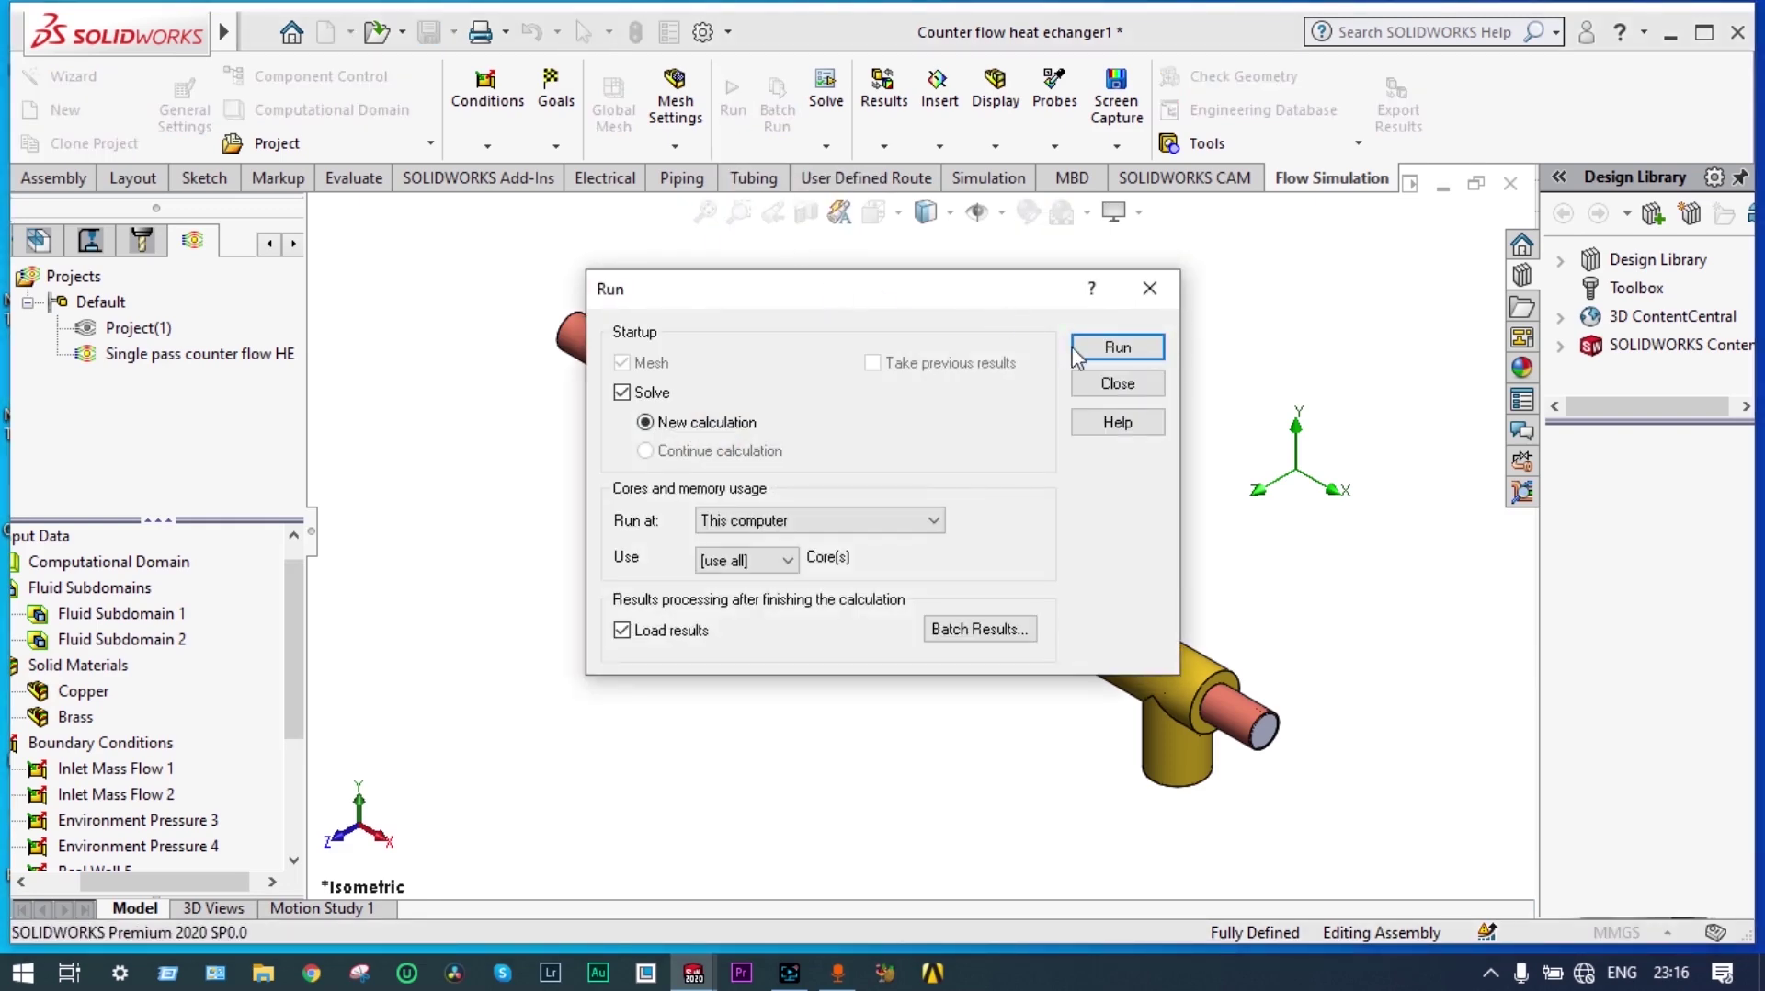
click(1112, 354)
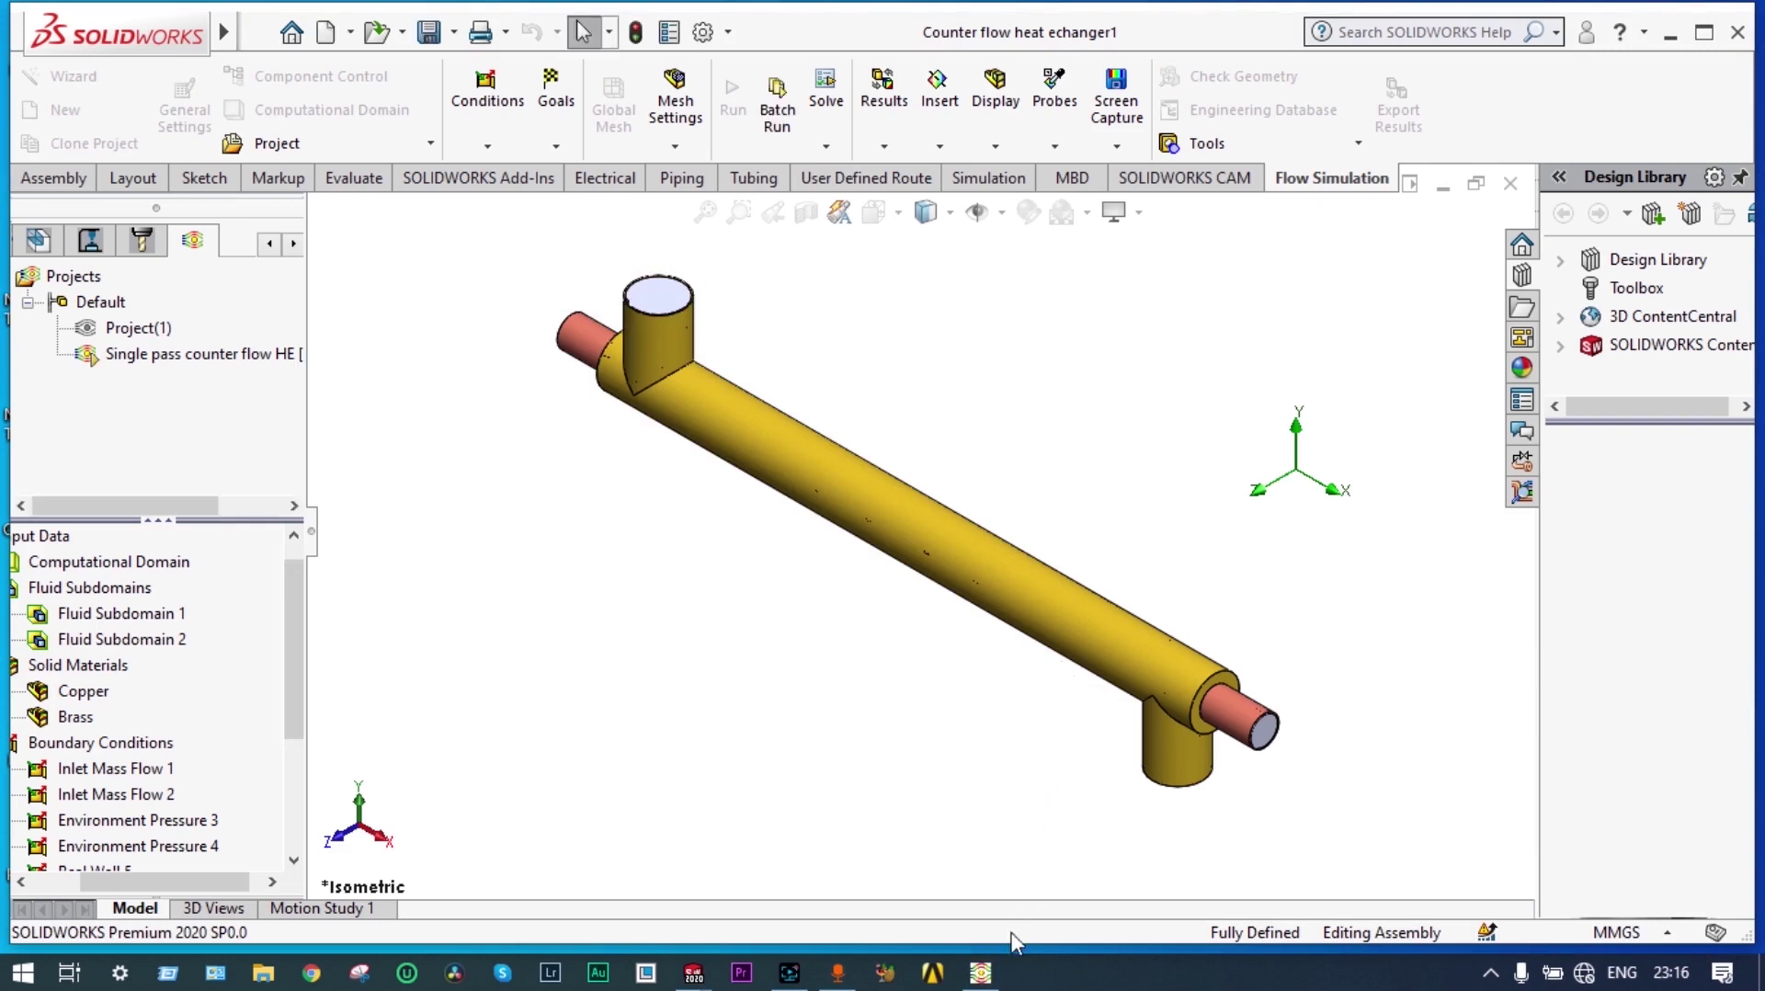
click(956, 832)
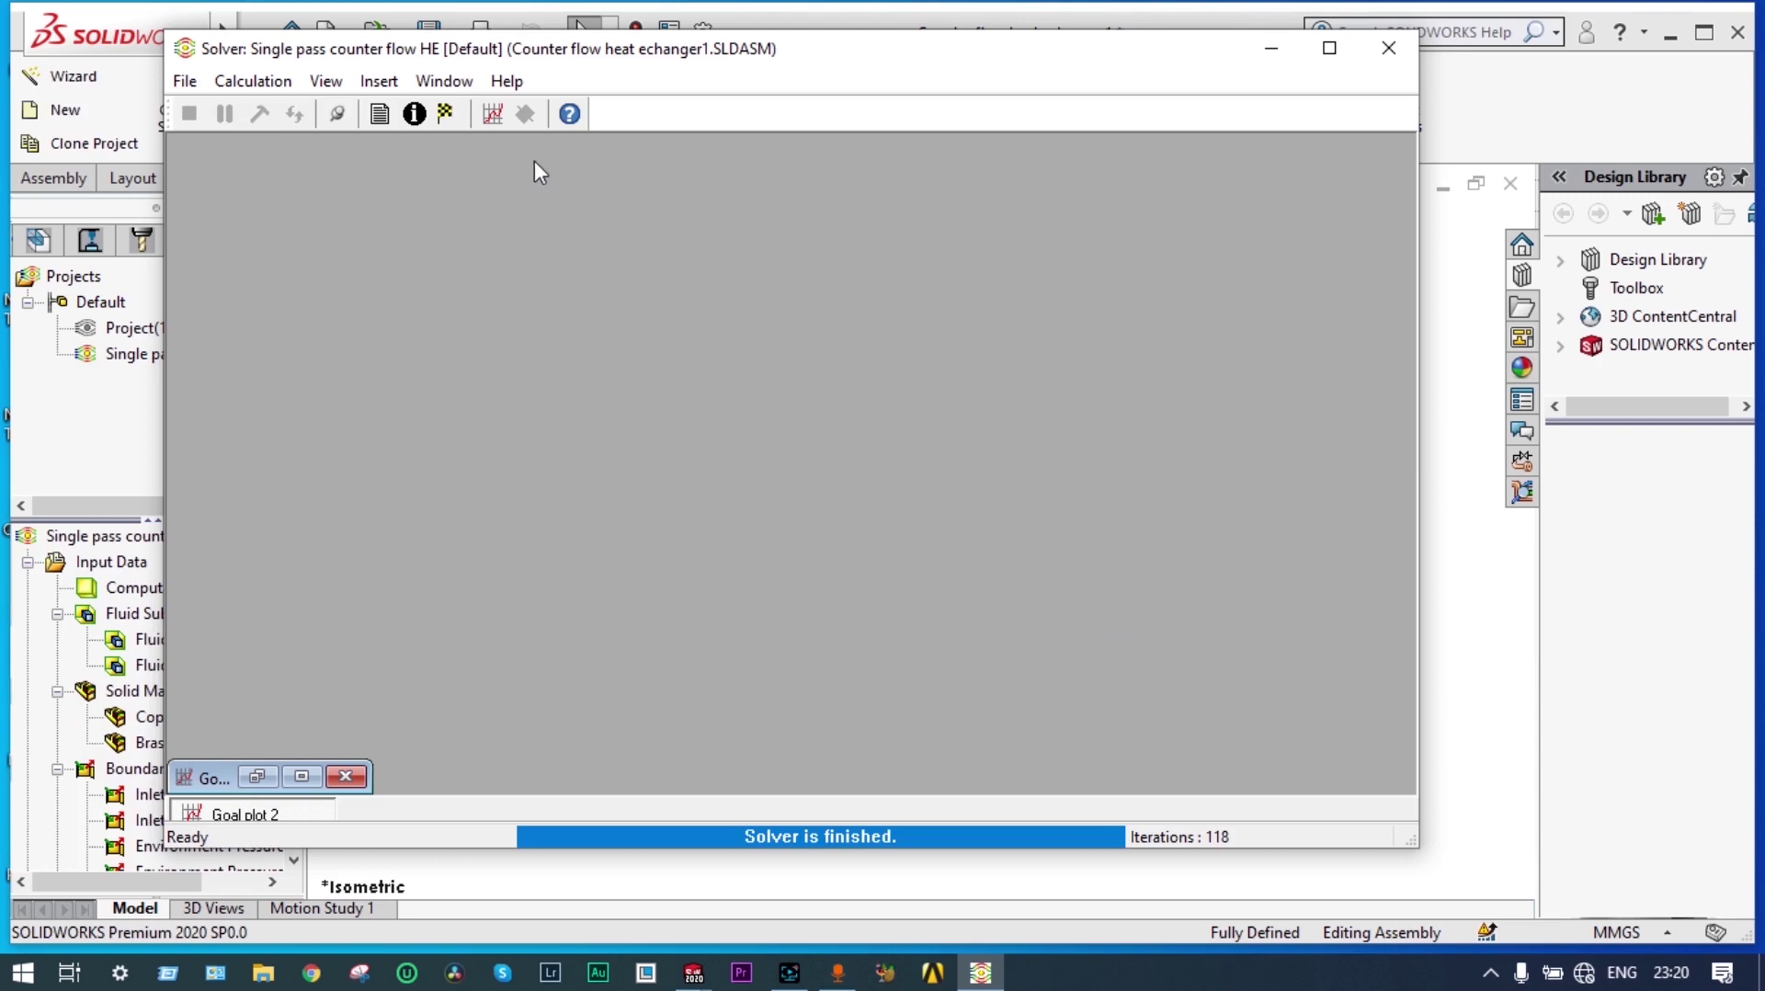
- Plot all three goals in the solver, view their curves through the last iterations, and close the plot and the solver
click(491, 113)
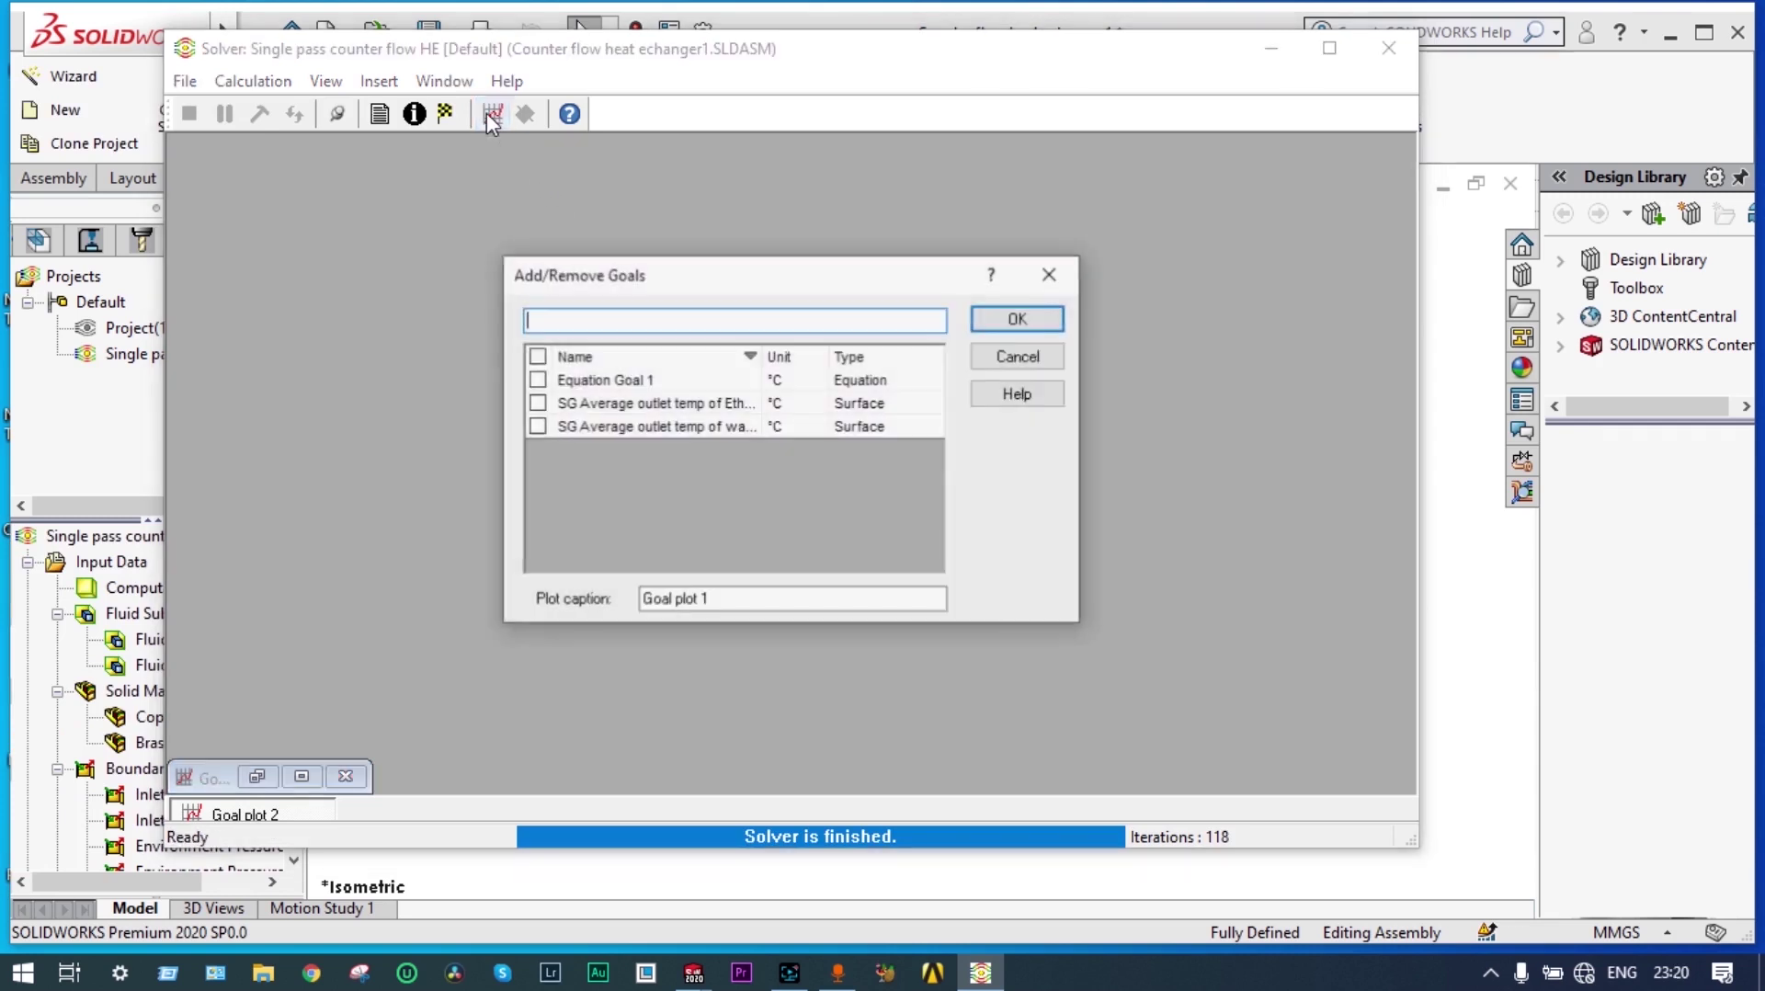
click(537, 356)
click(1017, 320)
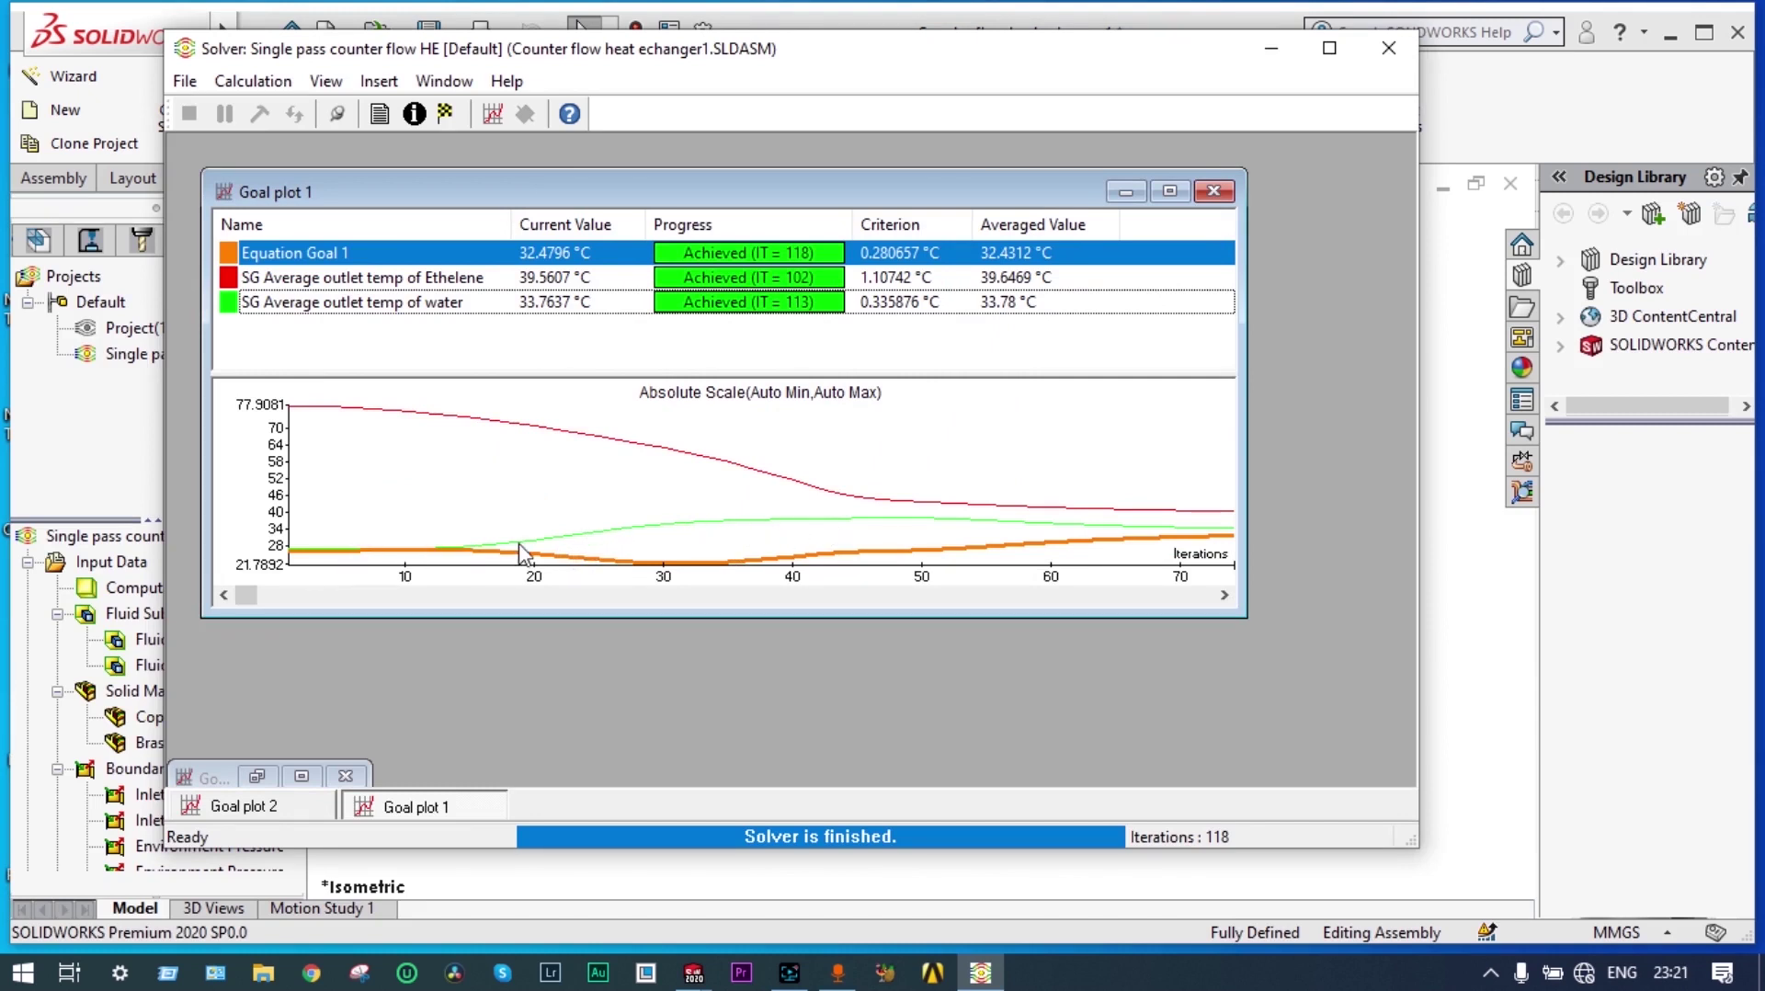
click(1224, 595)
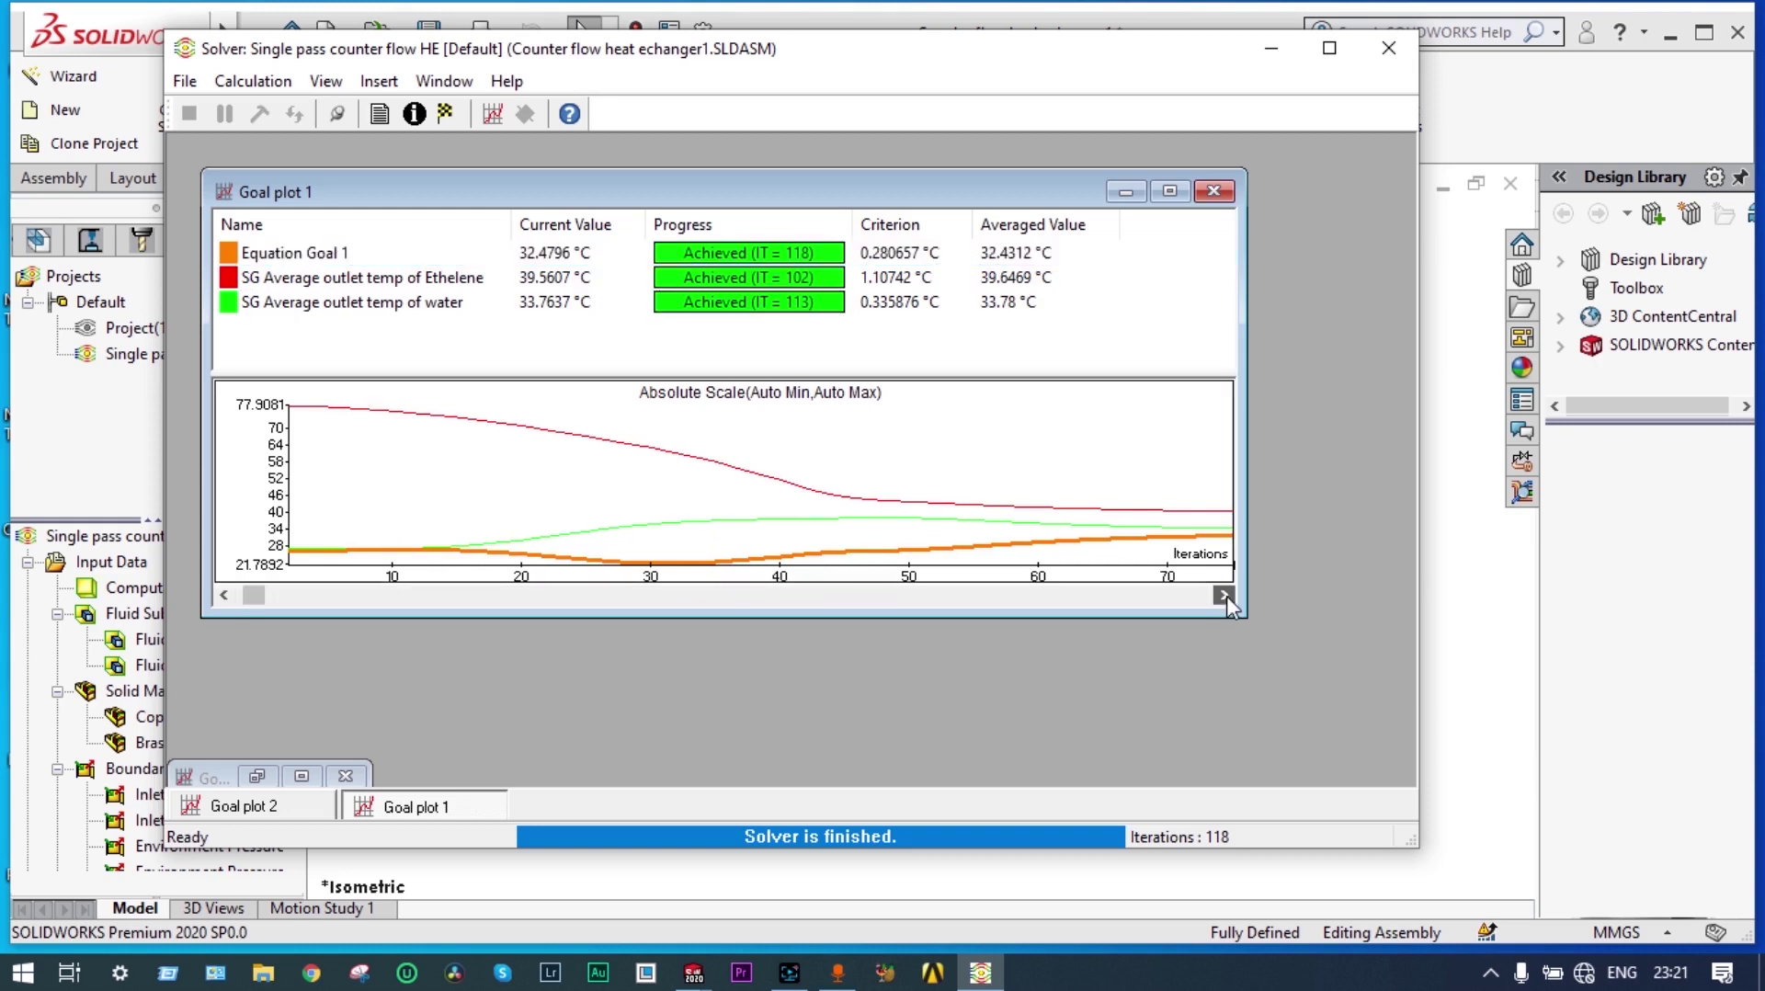
click(1225, 595)
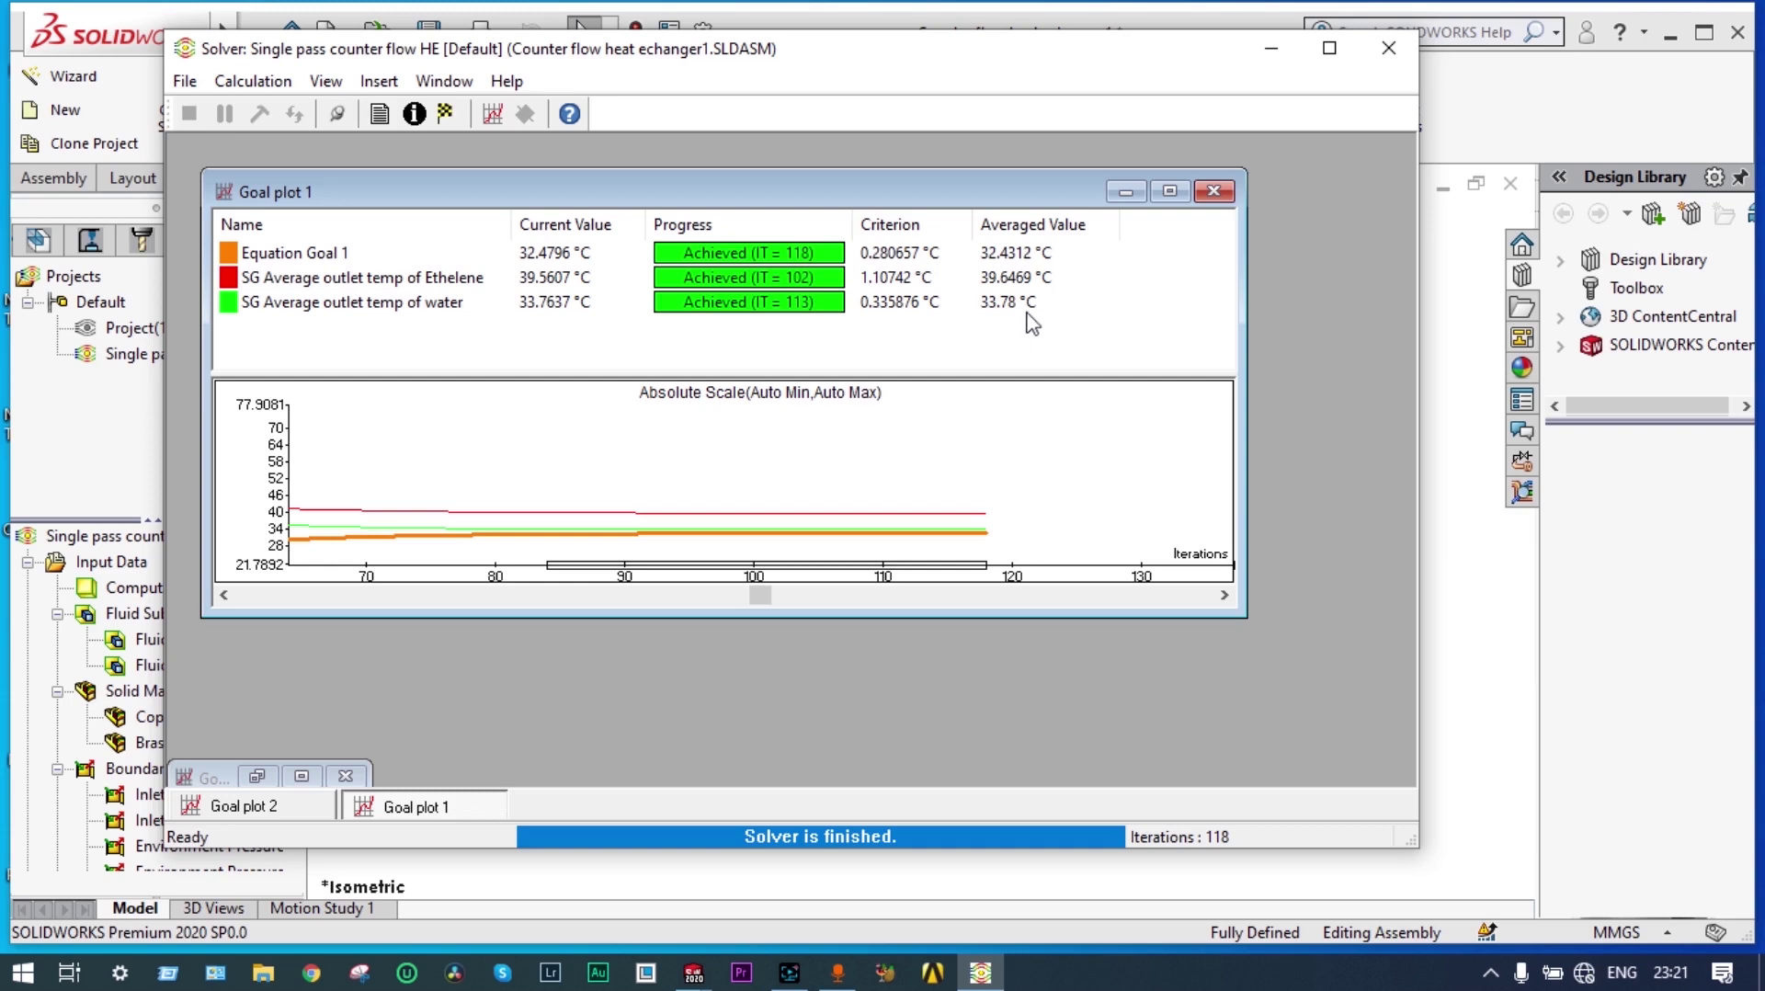
click(1213, 191)
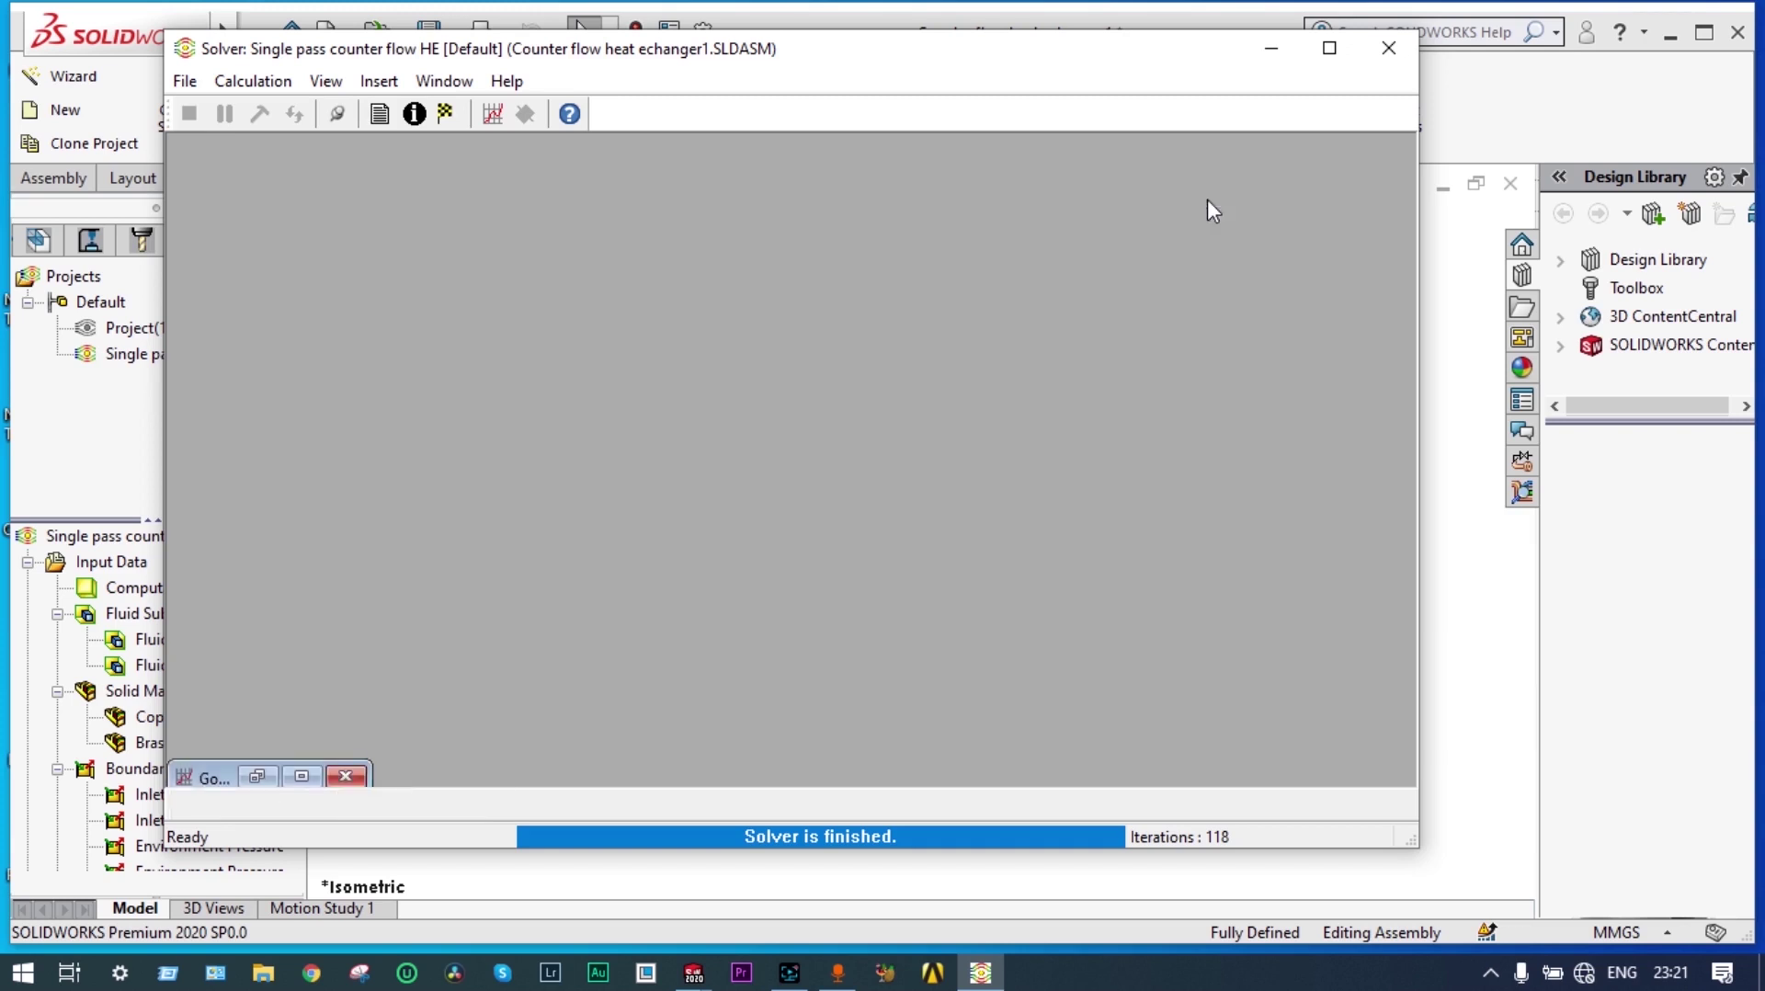
click(1385, 46)
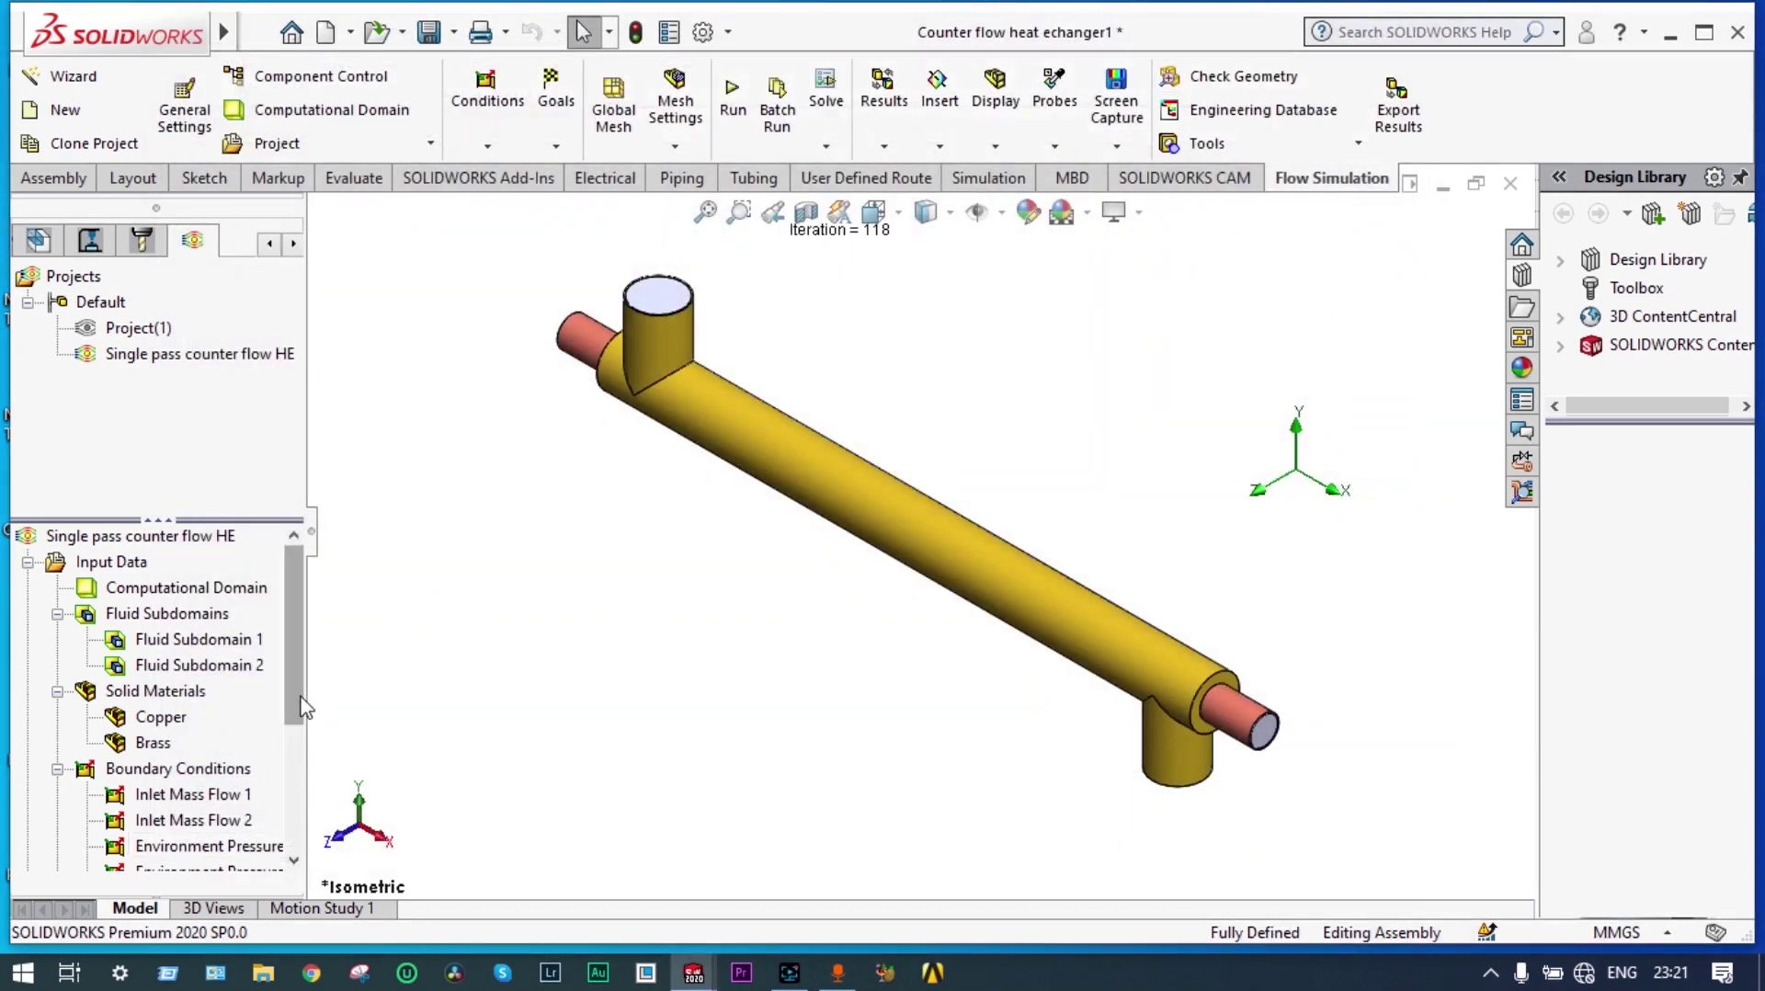
- Insert a contour cut plot of Temperature (Fluid) on the Front Plane in the results
scroll(304, 814, down, 3)
scroll(303, 814, down, 1)
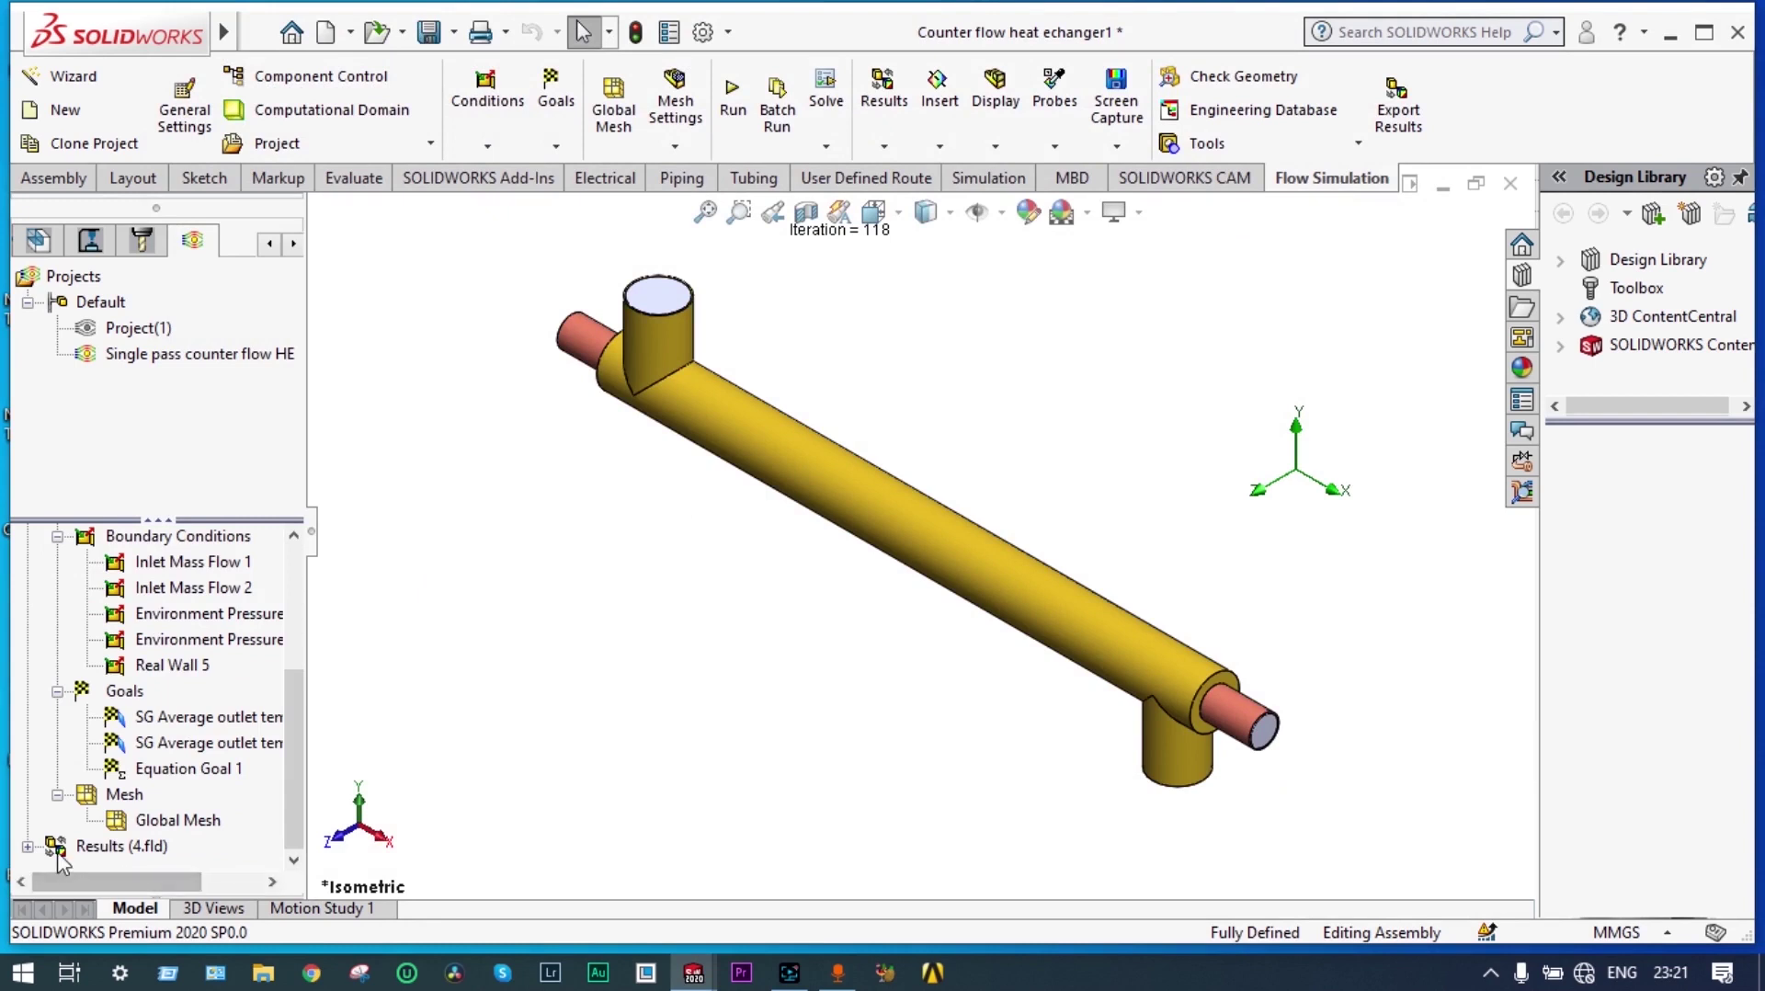
click(28, 846)
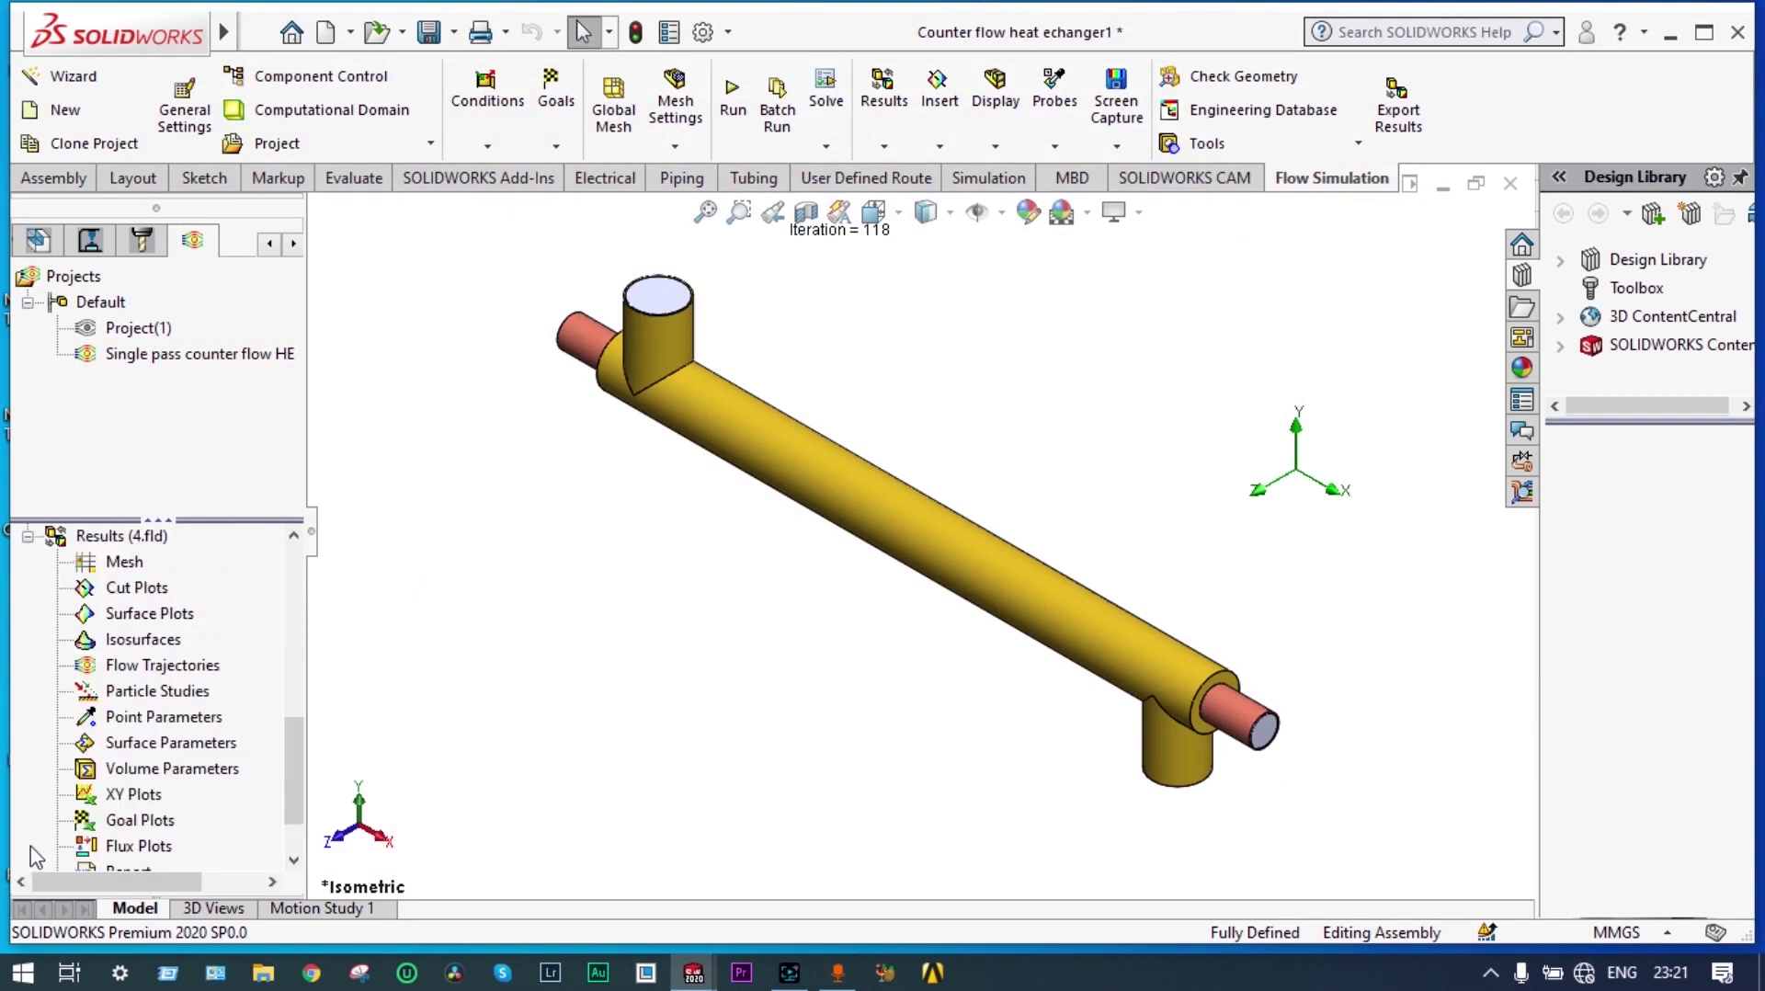
click(133, 593)
right_click(133, 593)
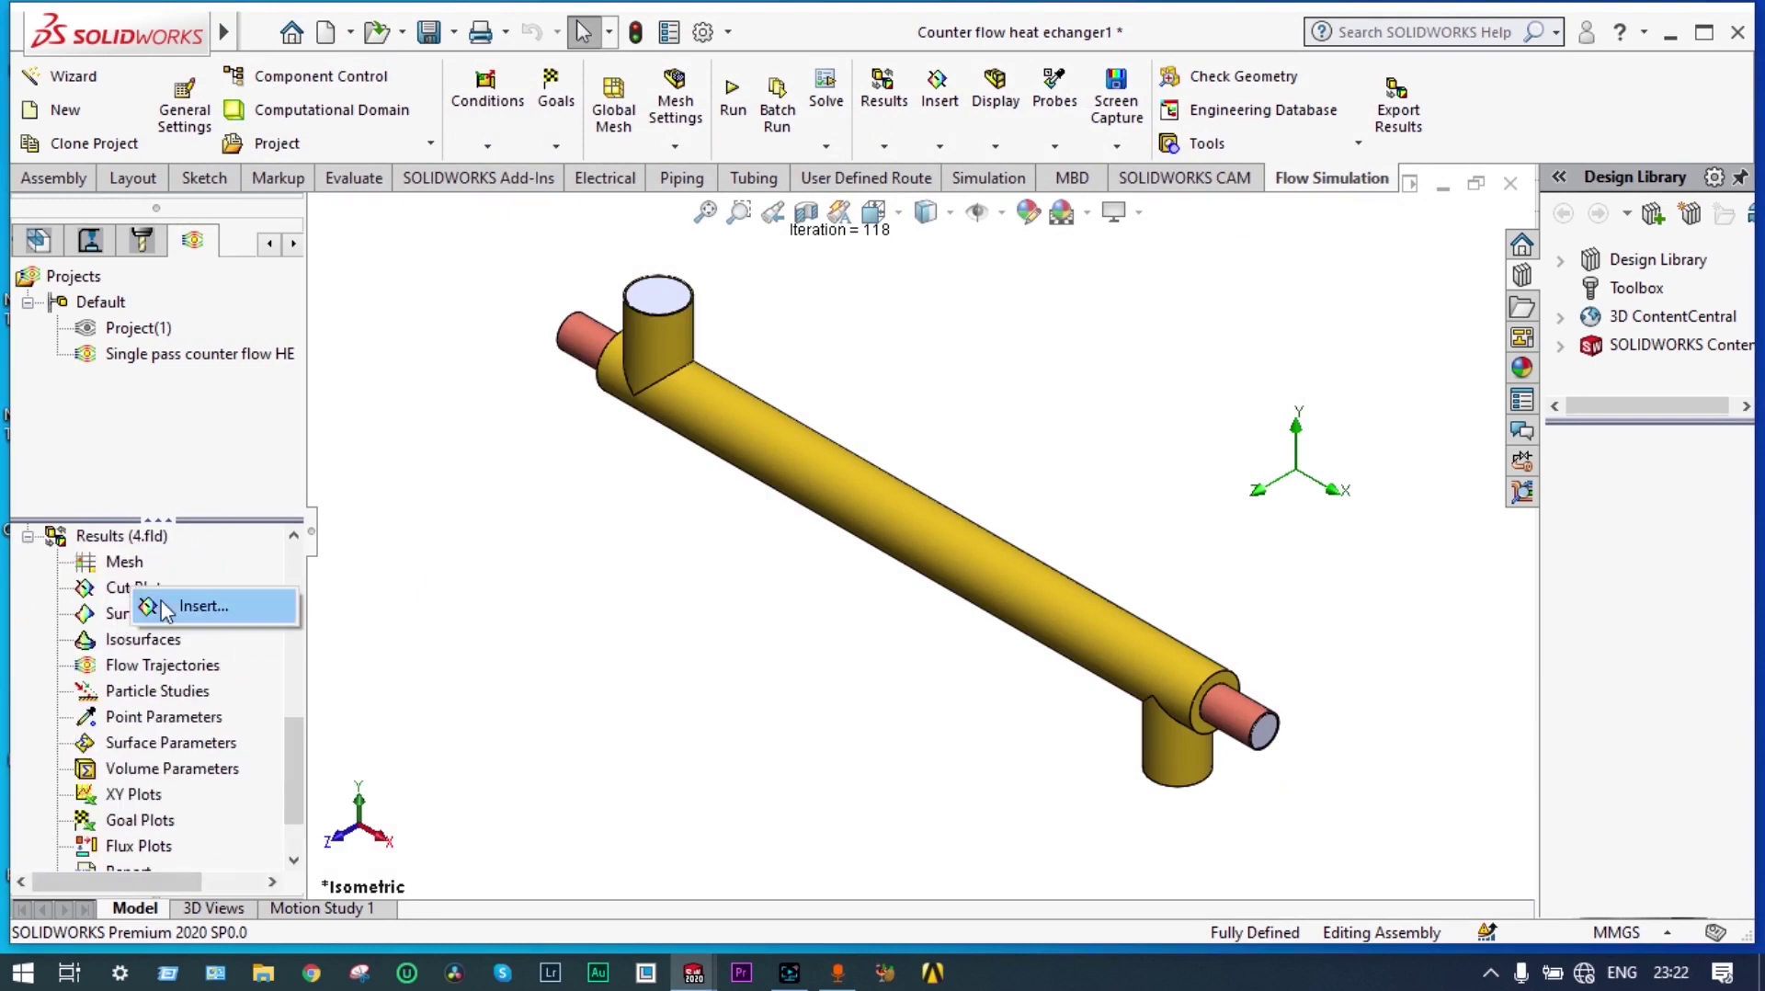
click(173, 607)
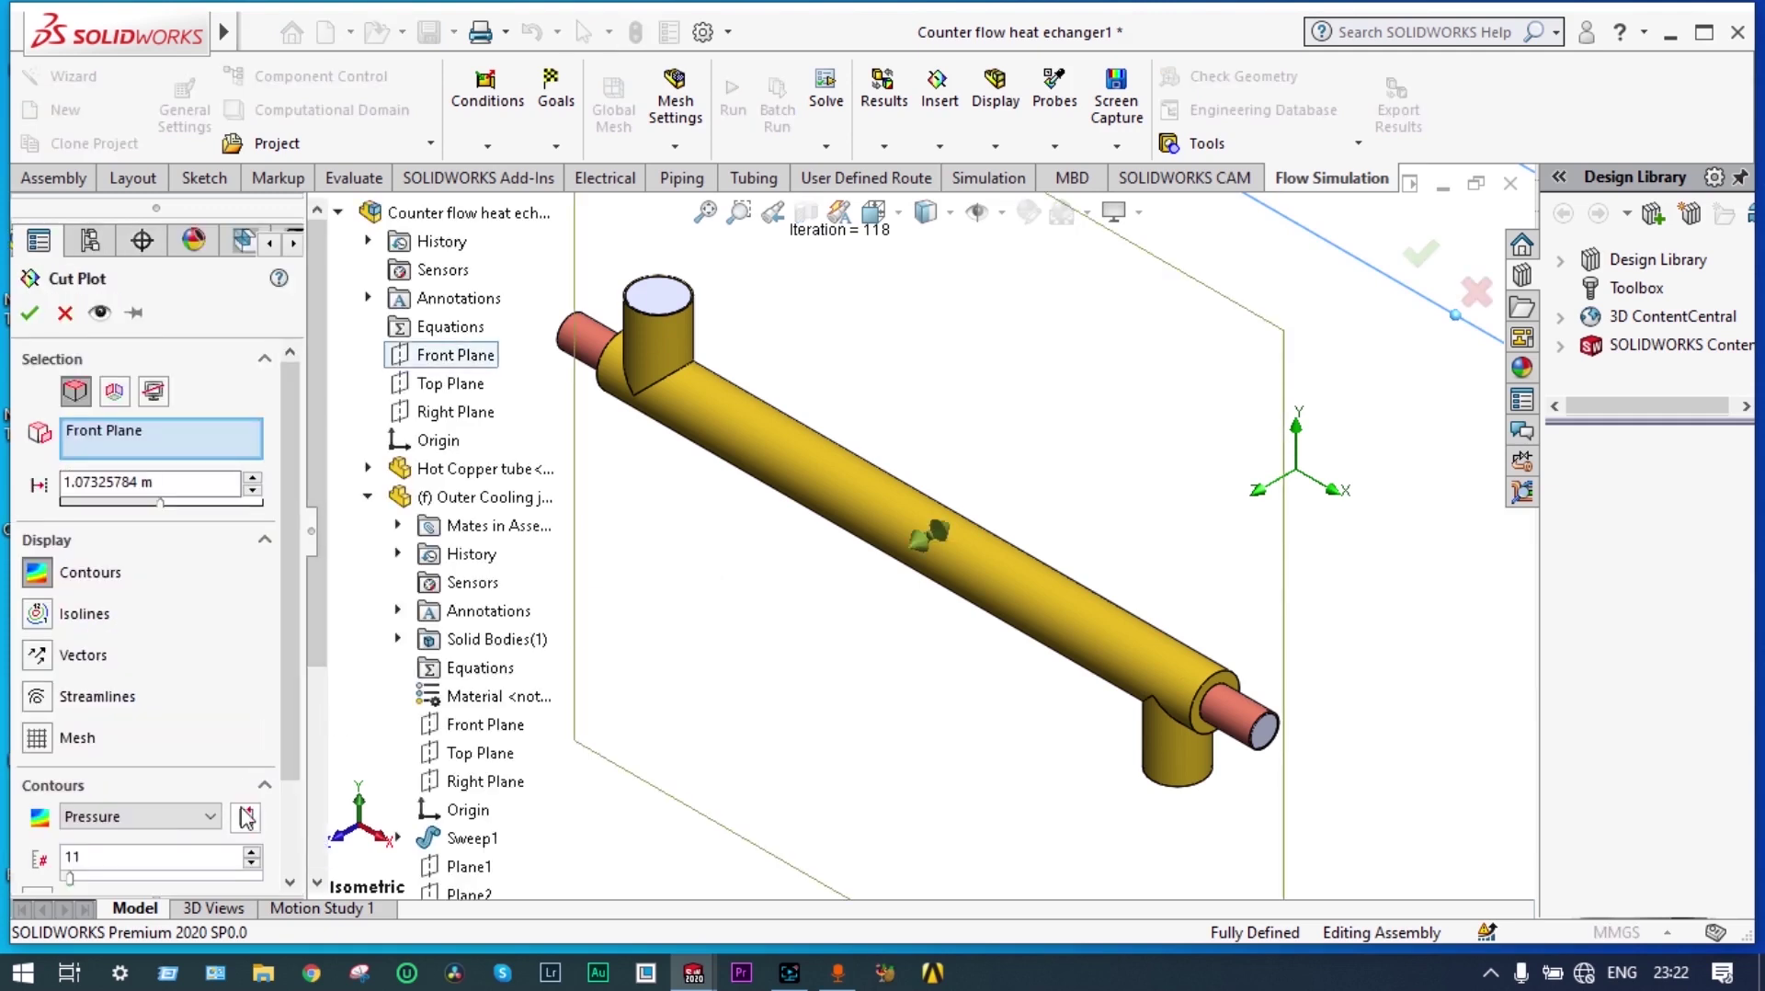
click(211, 820)
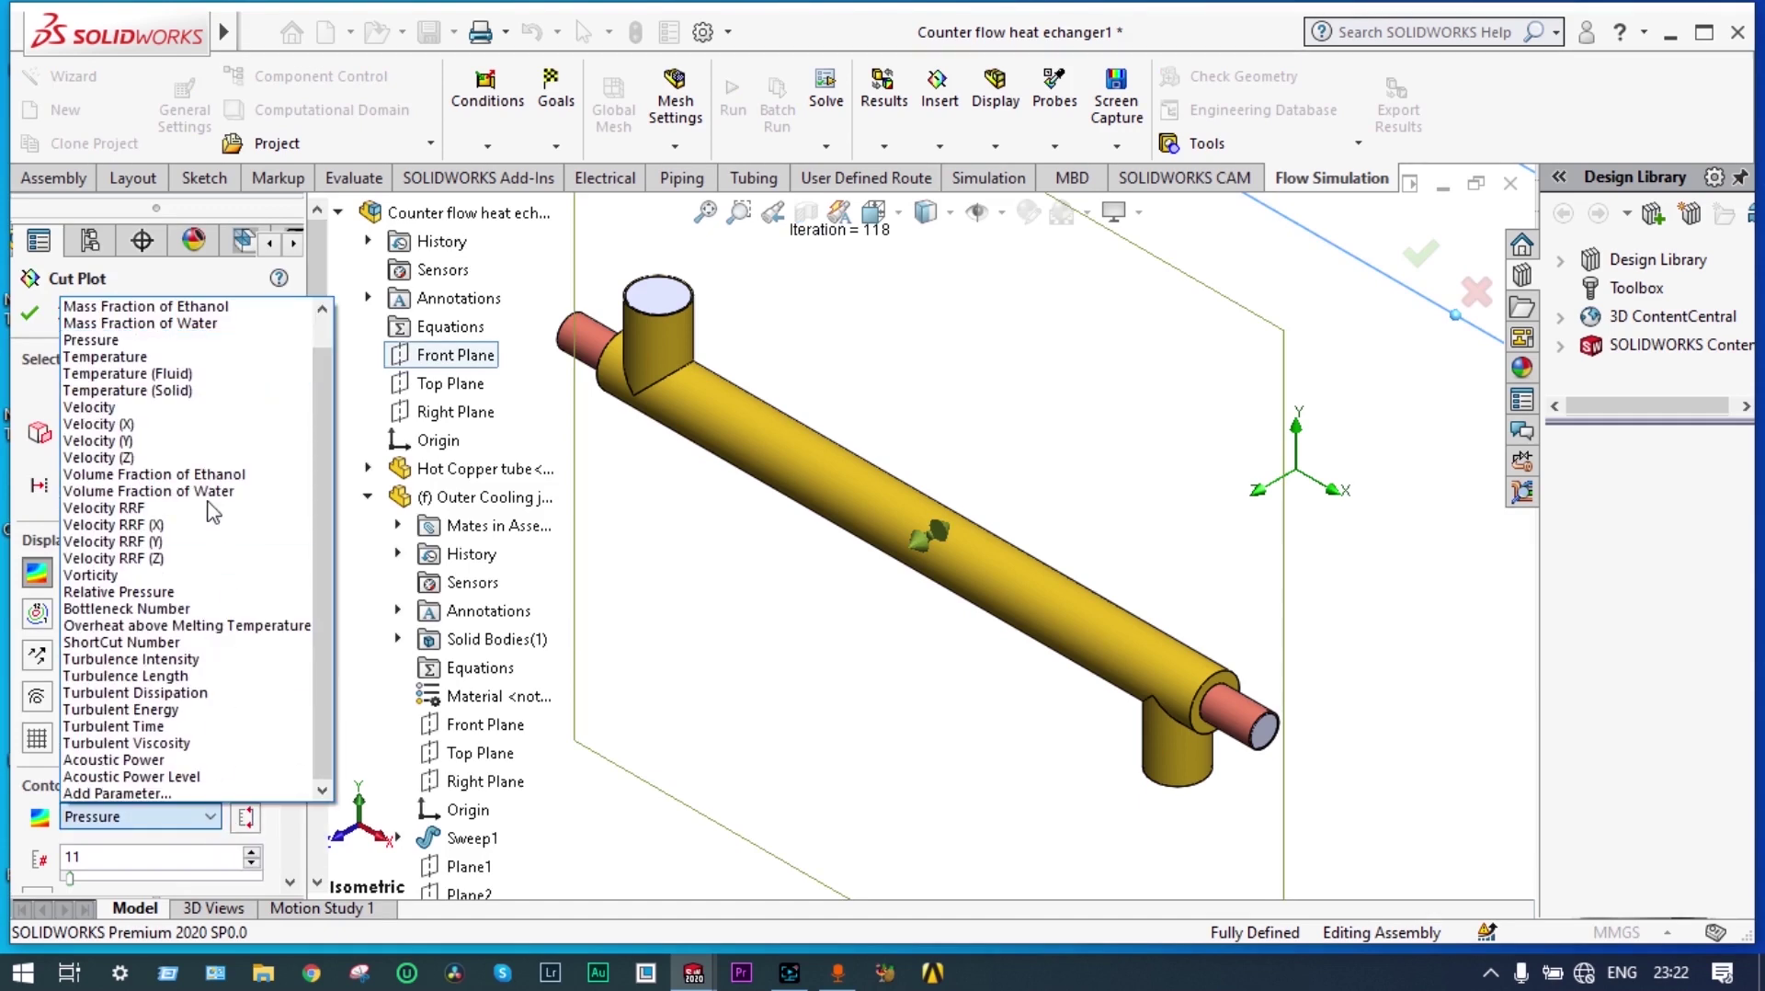
click(204, 375)
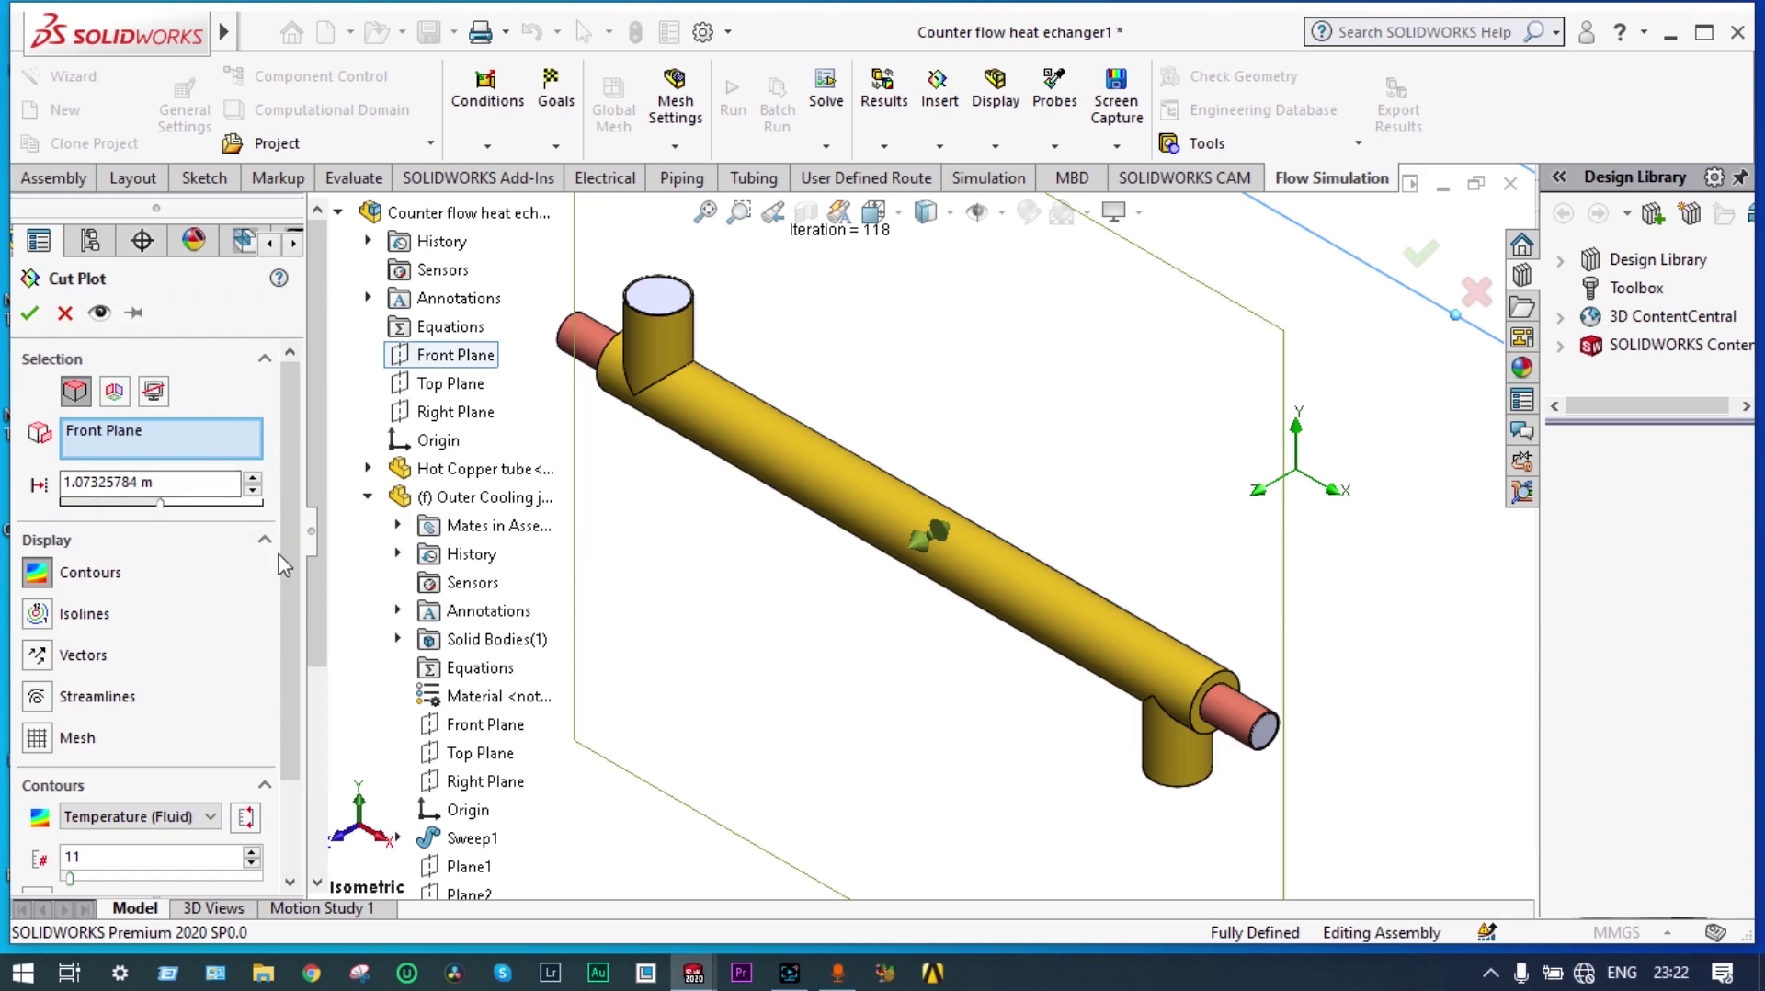
click(30, 315)
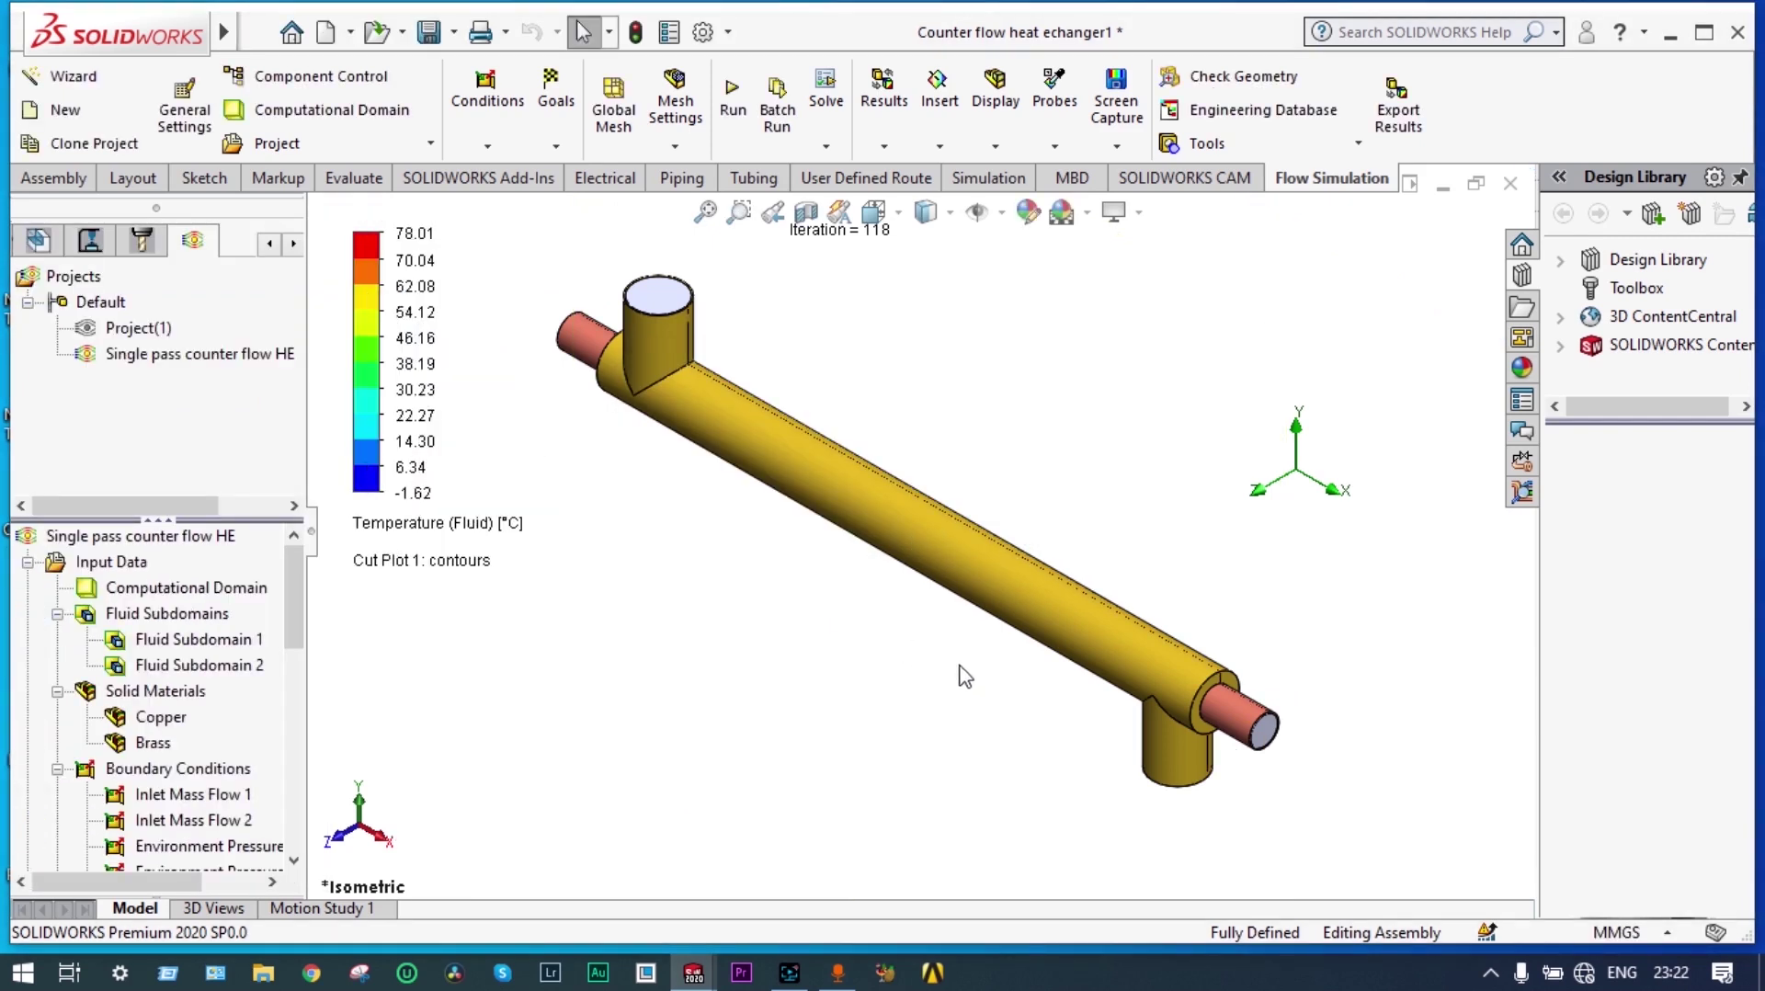
- Make the hot copper tube and the outer cooling jacket transparent in the assembly's component tree
middle_drag(962, 678, 966, 588)
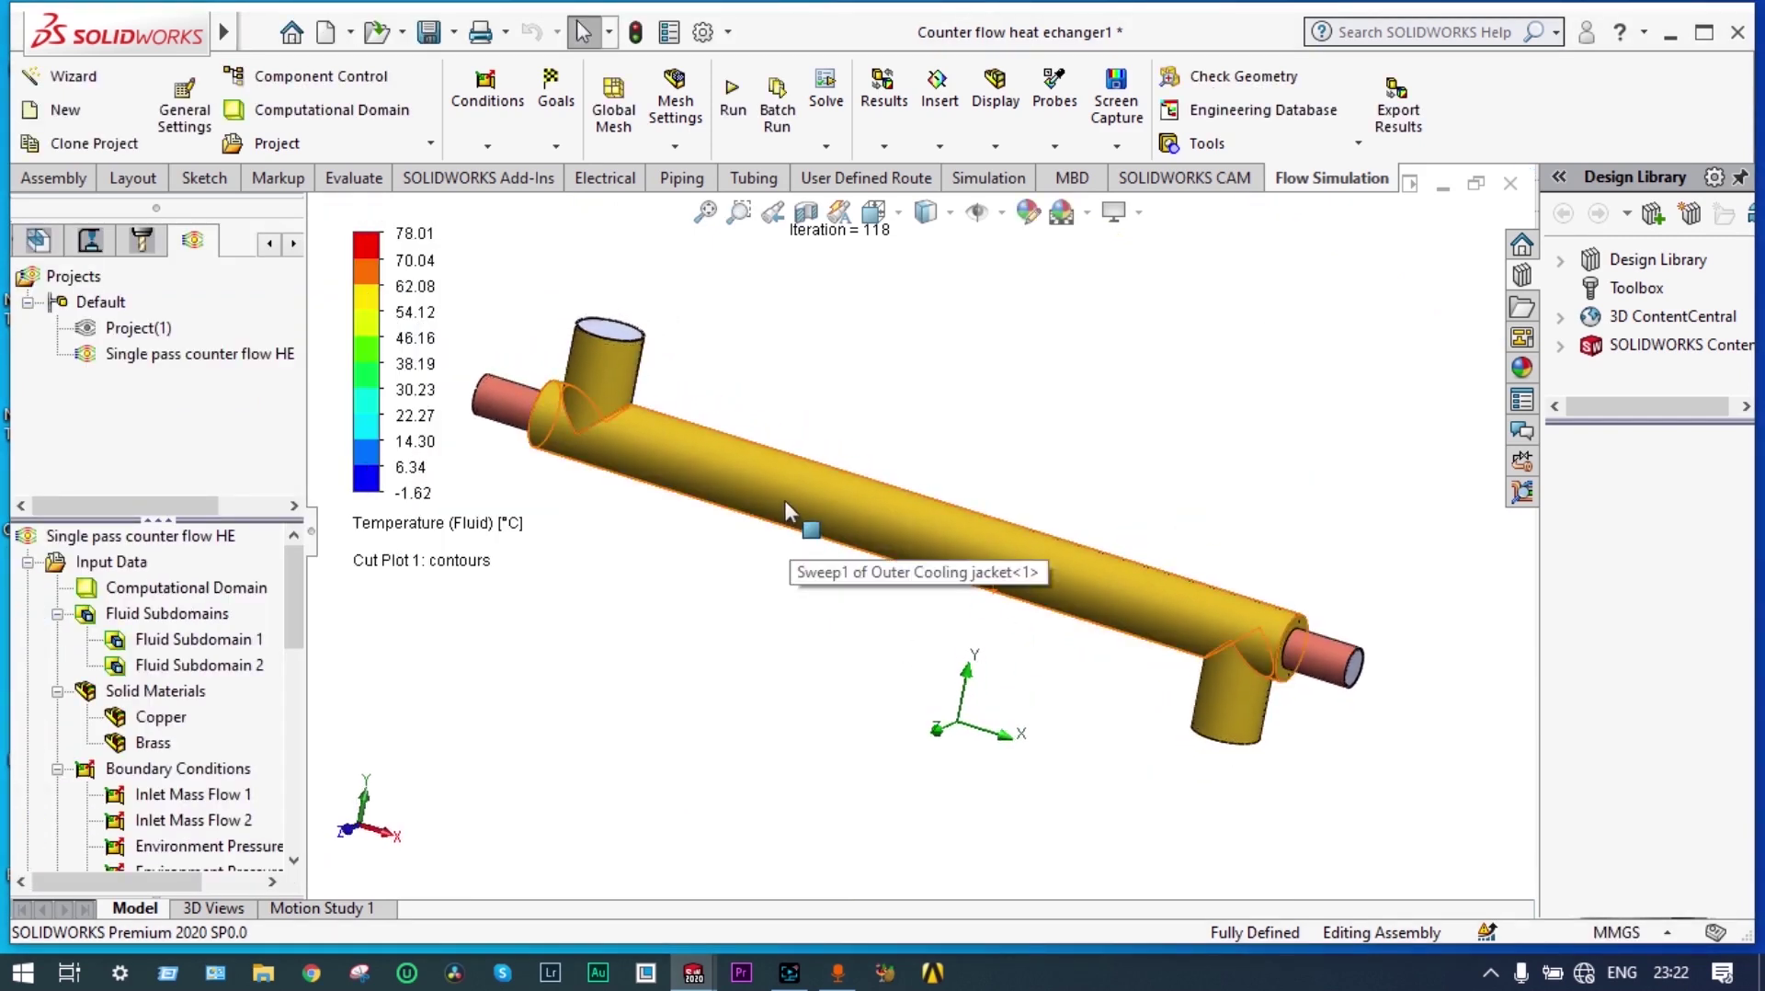
middle_drag(785, 500, 715, 494)
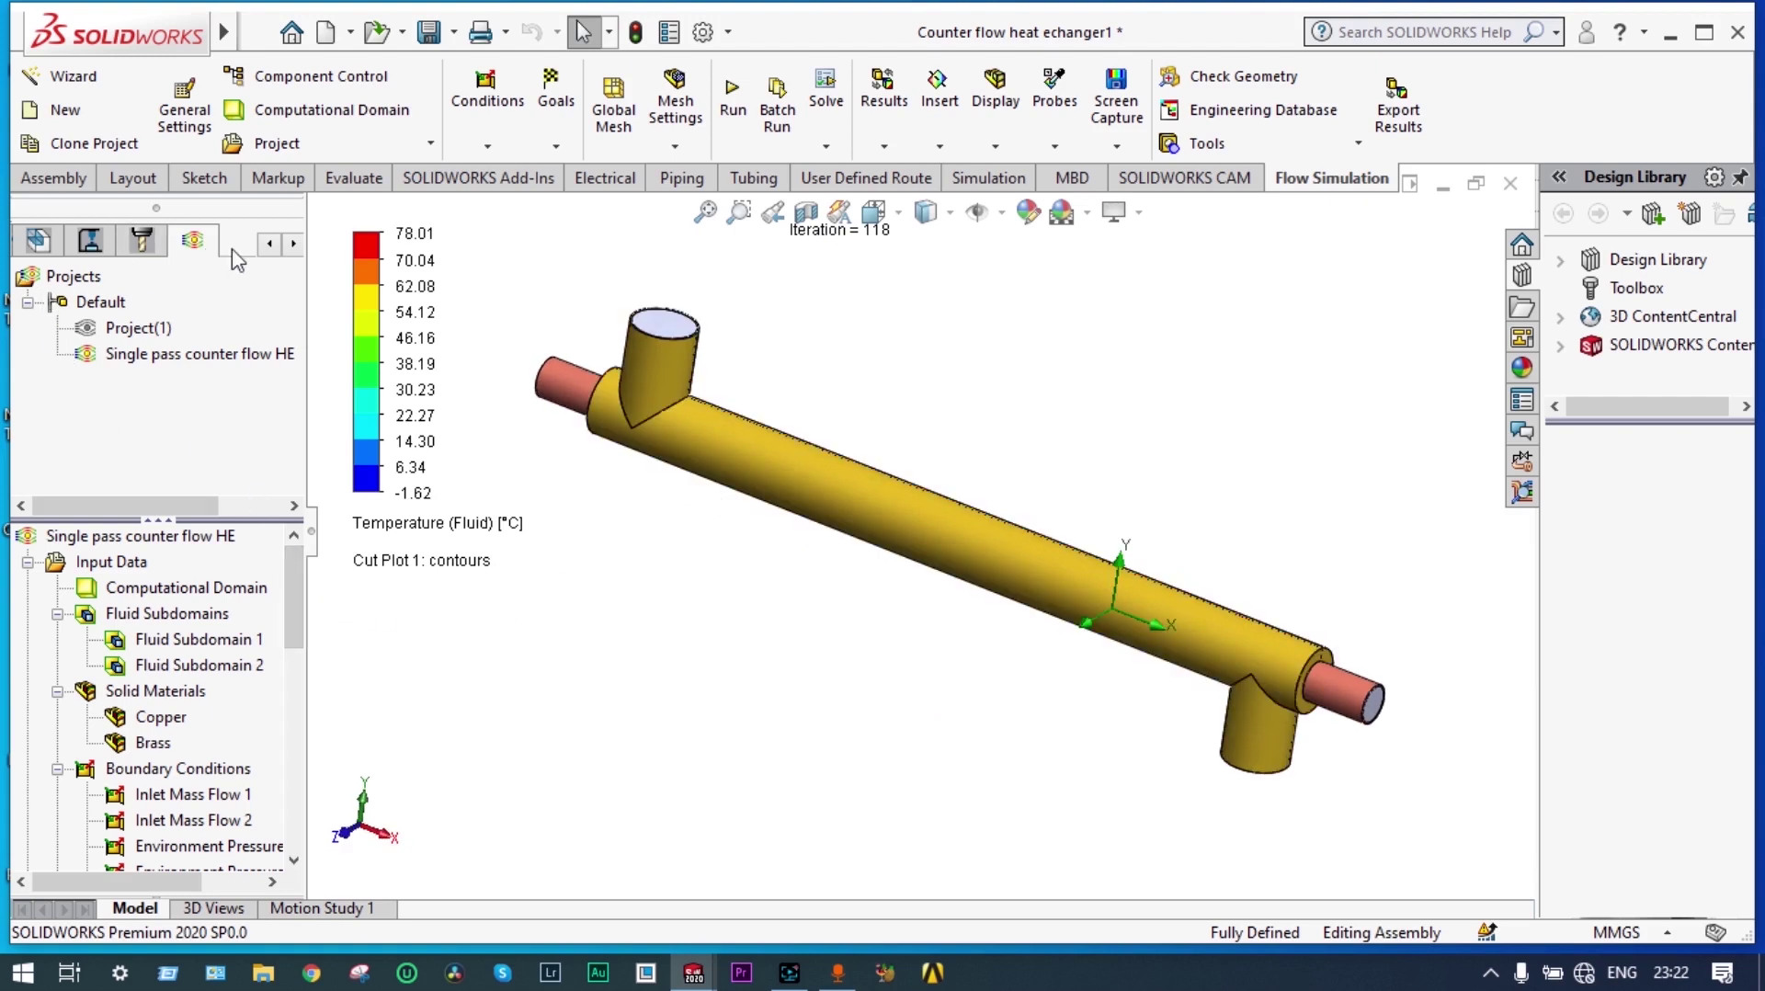
click(271, 244)
click(271, 244)
click(271, 244)
click(271, 244)
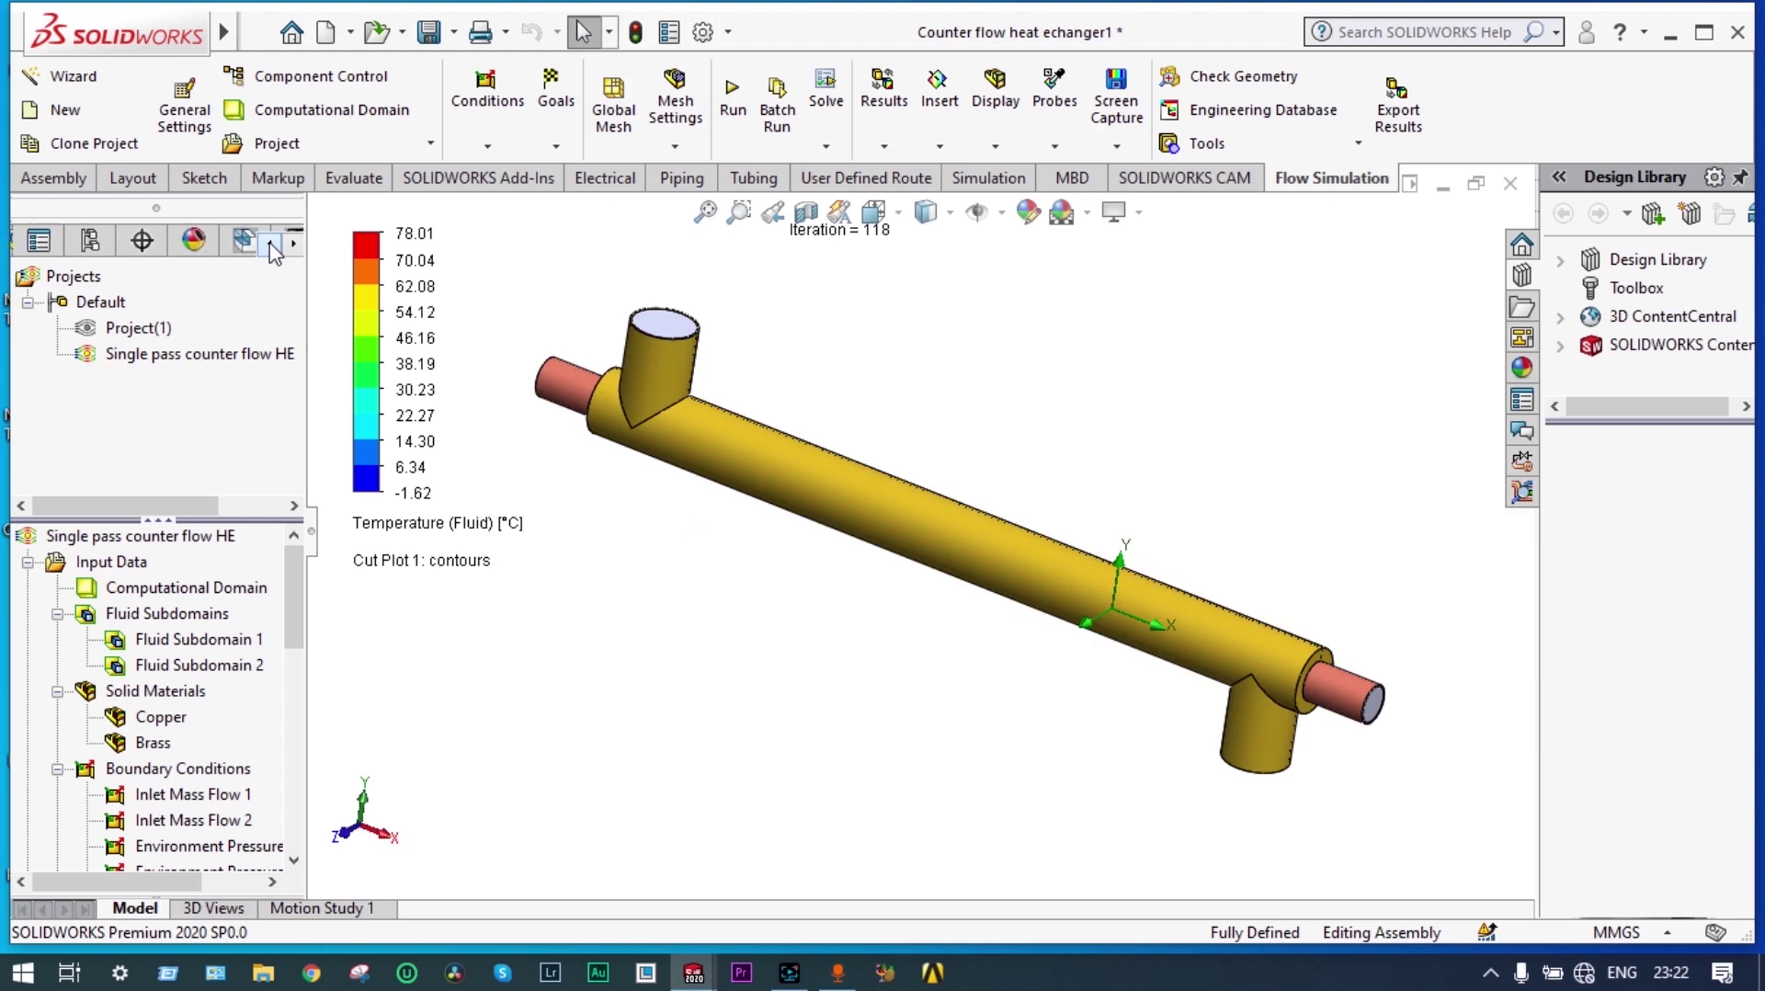
click(271, 244)
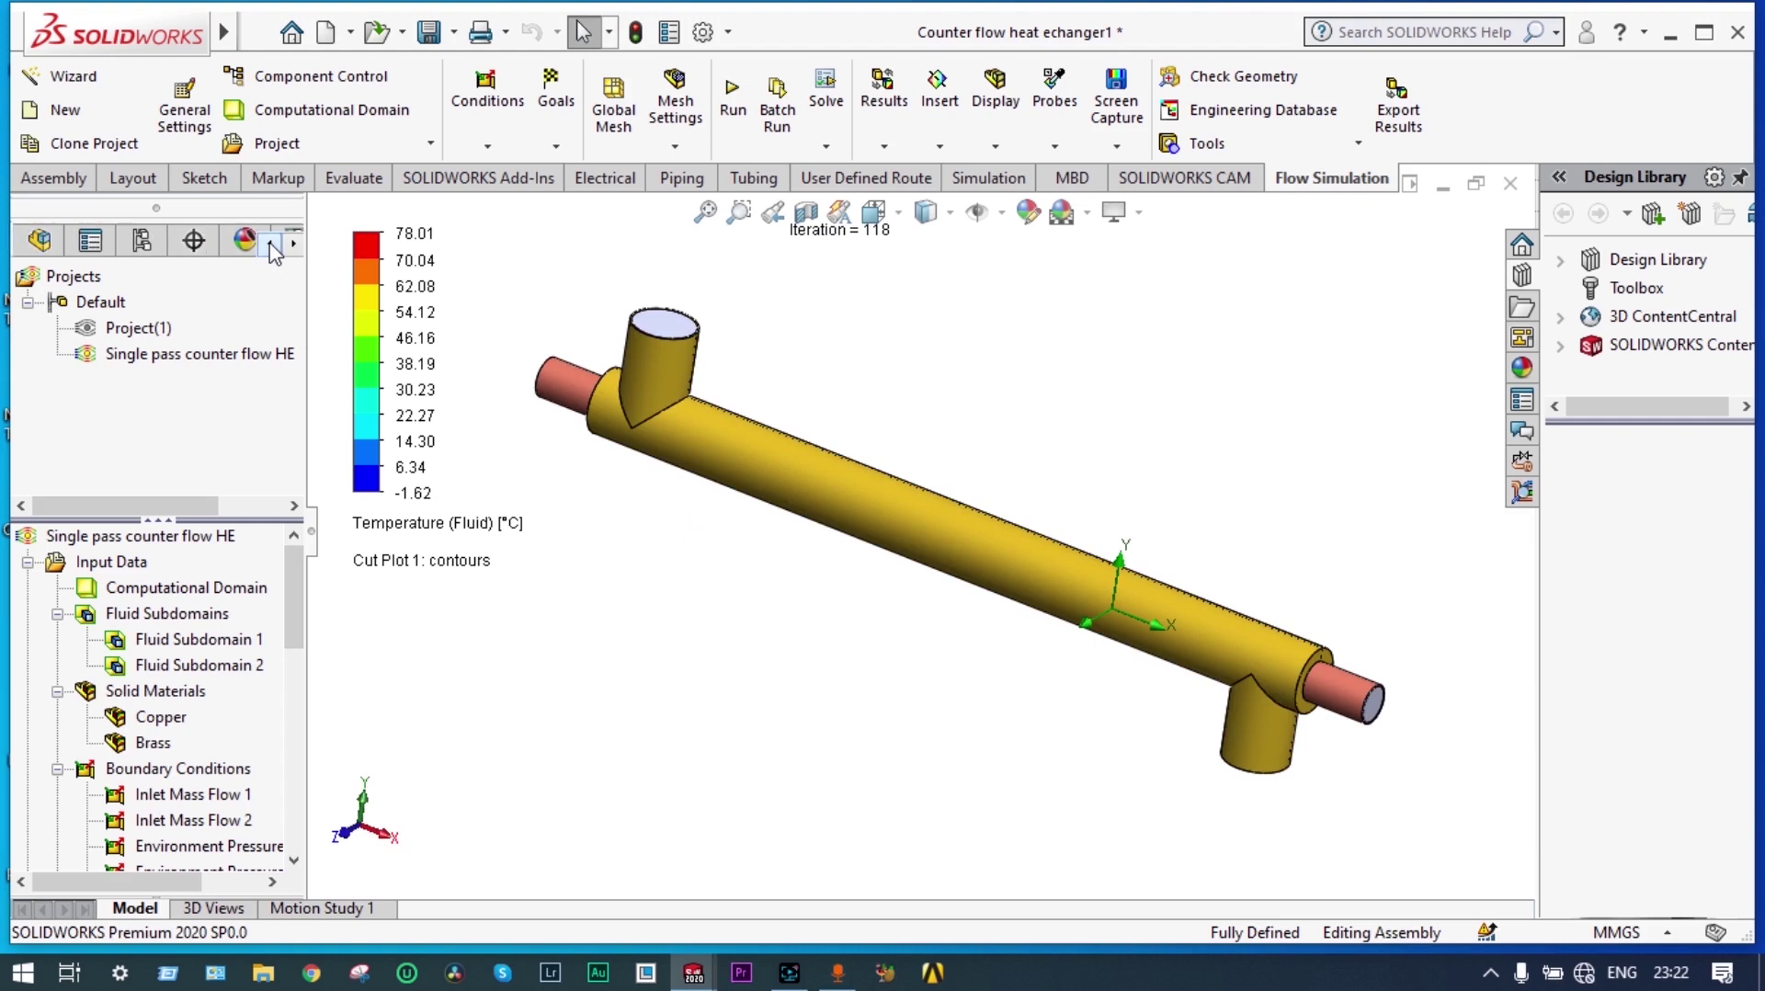
click(38, 244)
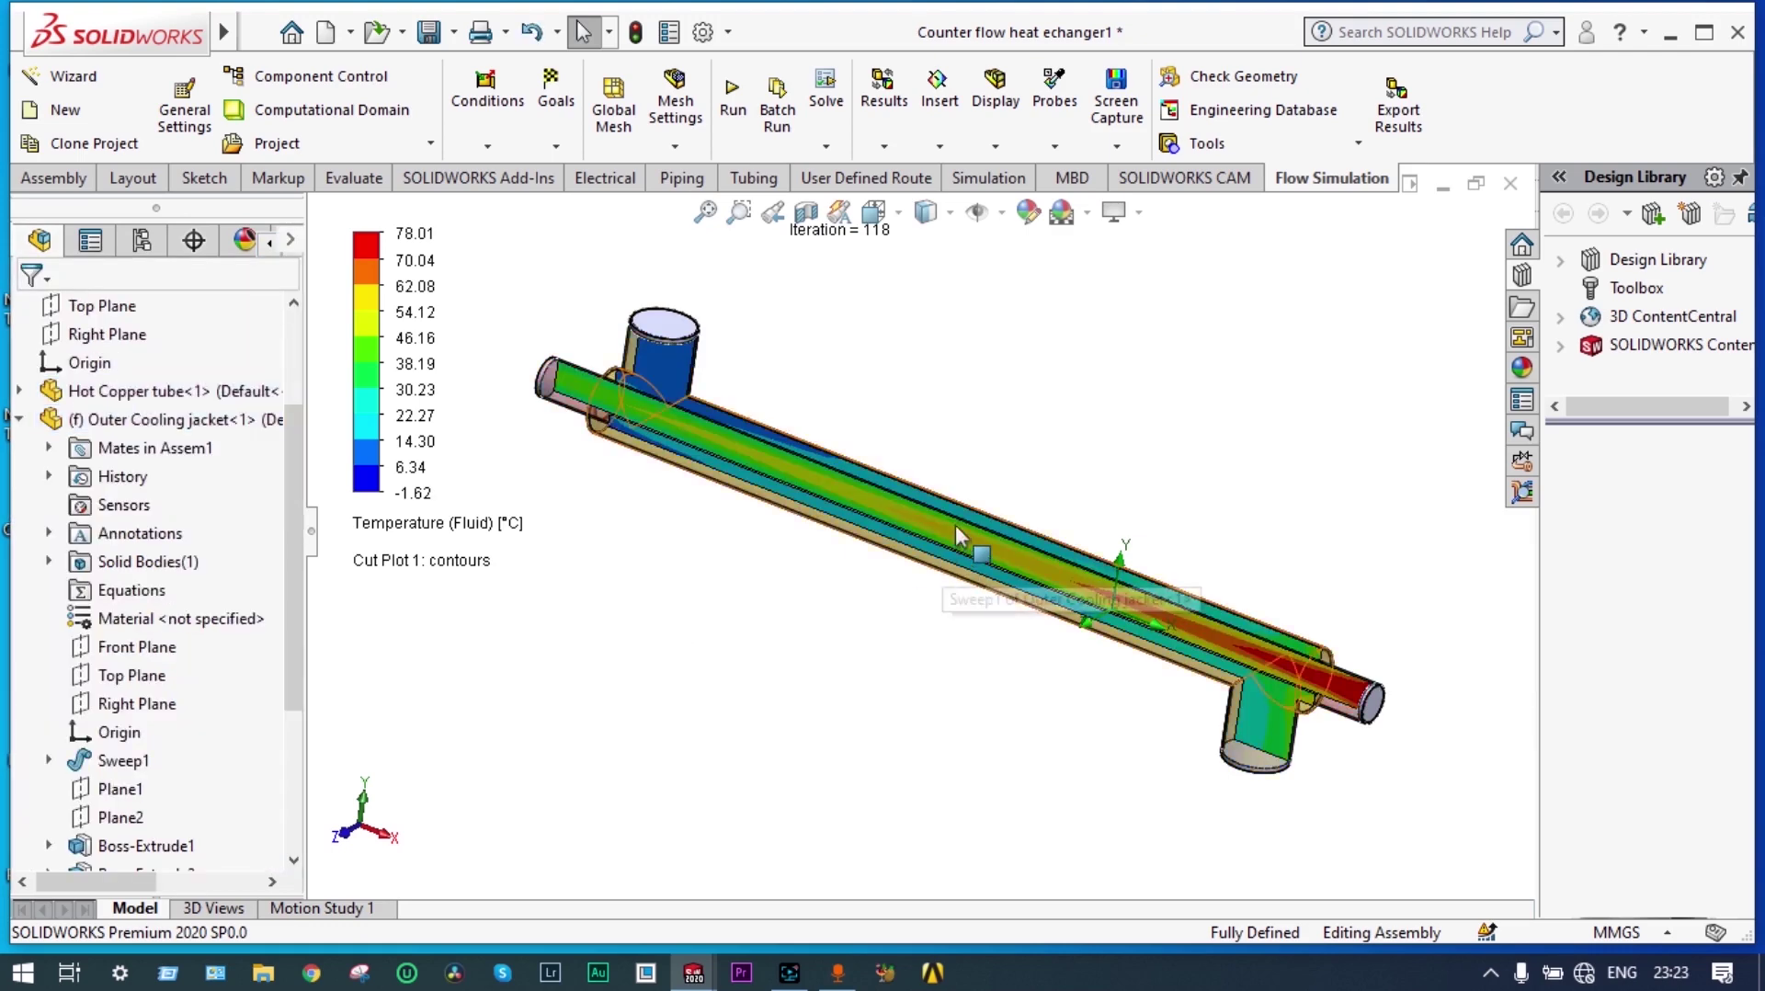
- Examine the fluid temperature contours along the copper tube and the cooling jacket, from inlets to outlets
scroll(956, 528, up, 1)
scroll(956, 528, down, 1)
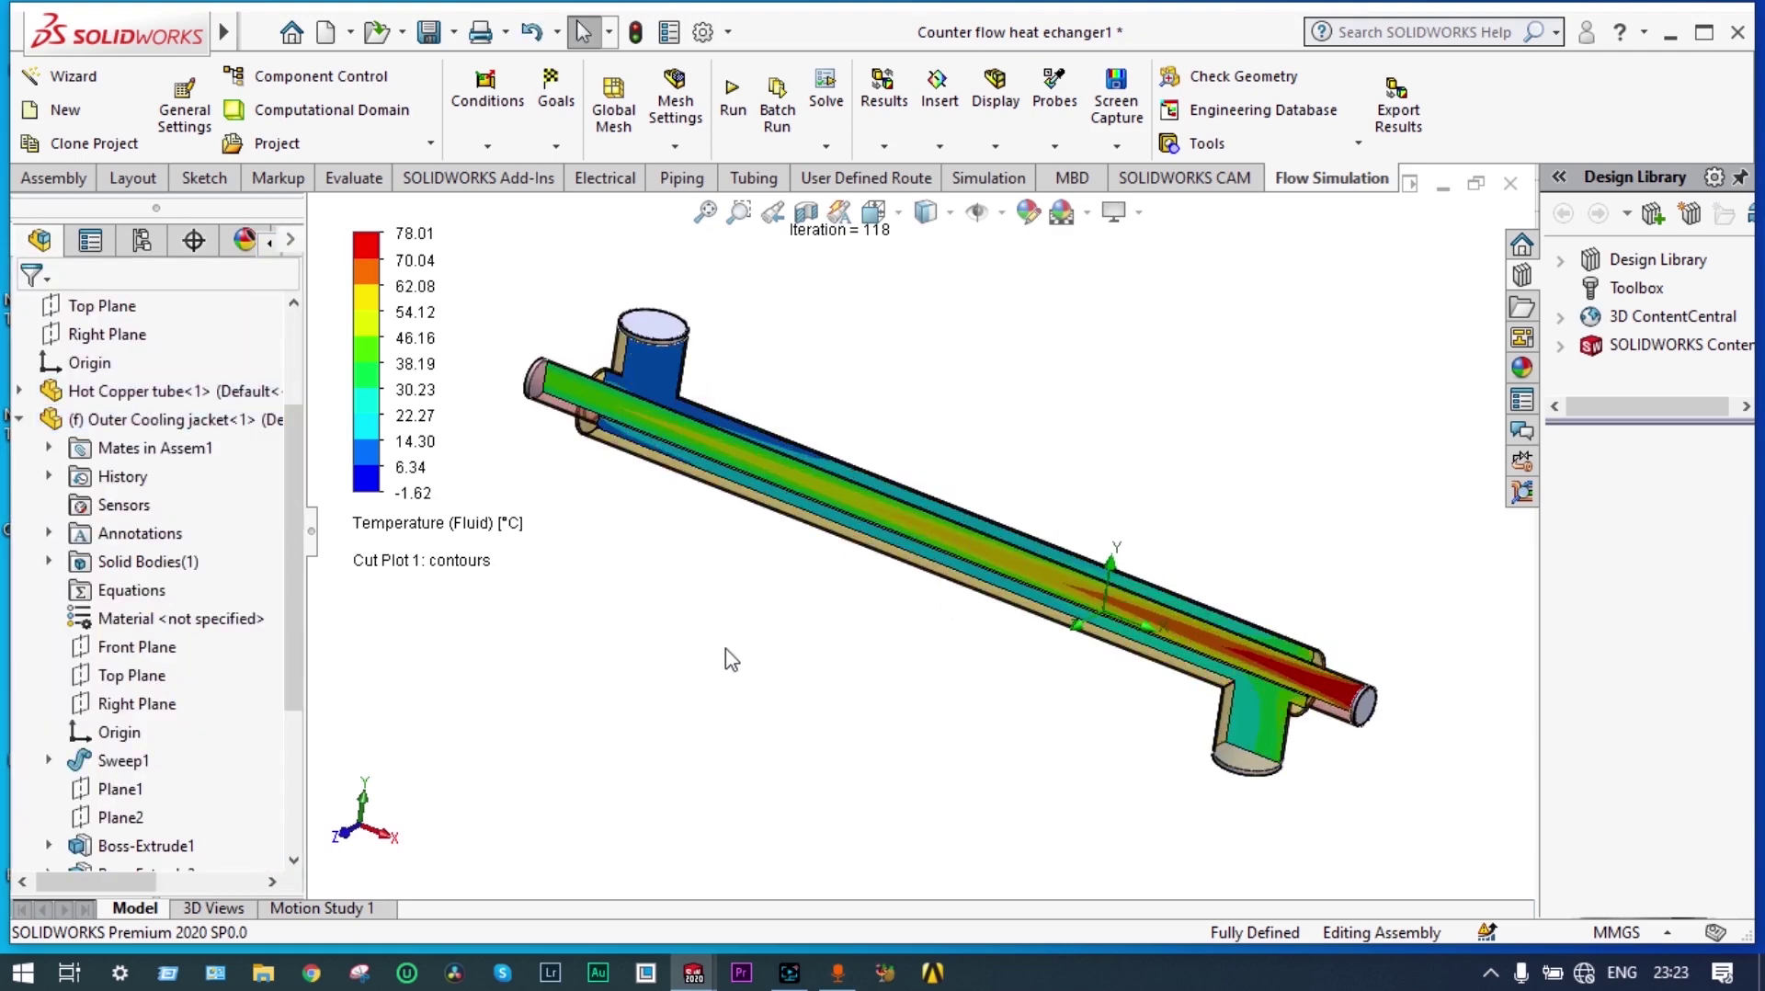
scroll(730, 659, down, 1)
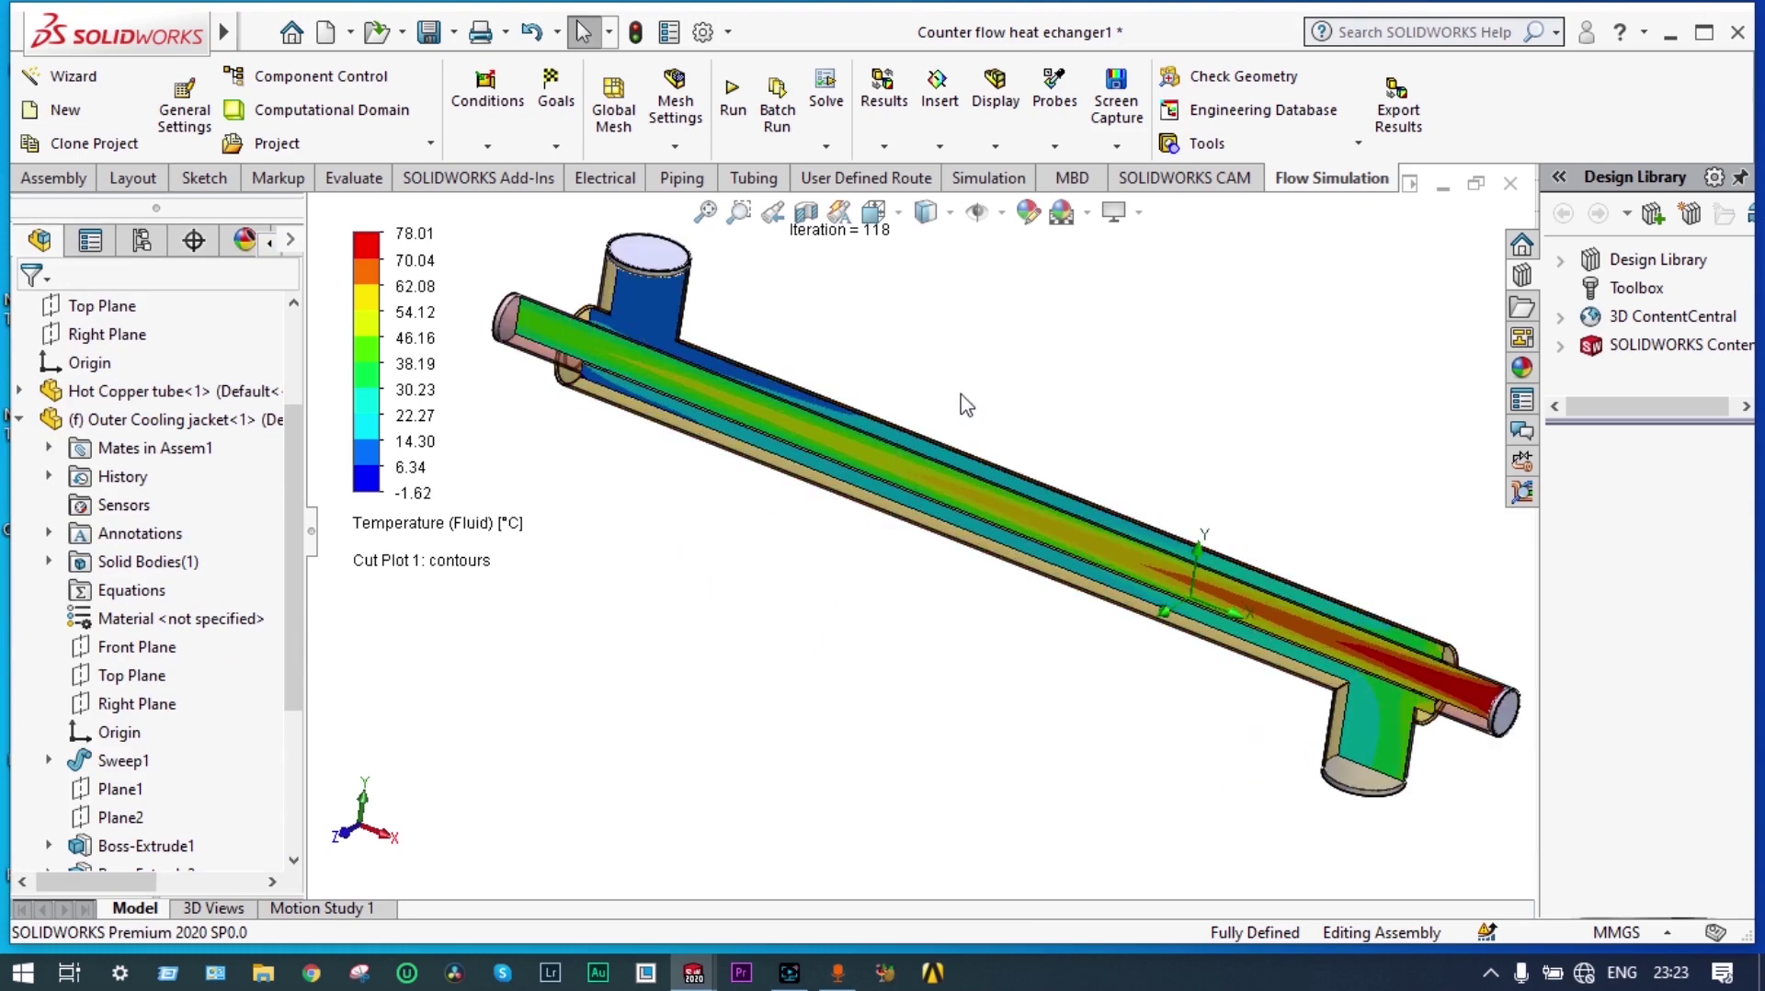
middle_drag(1011, 419, 1022, 348)
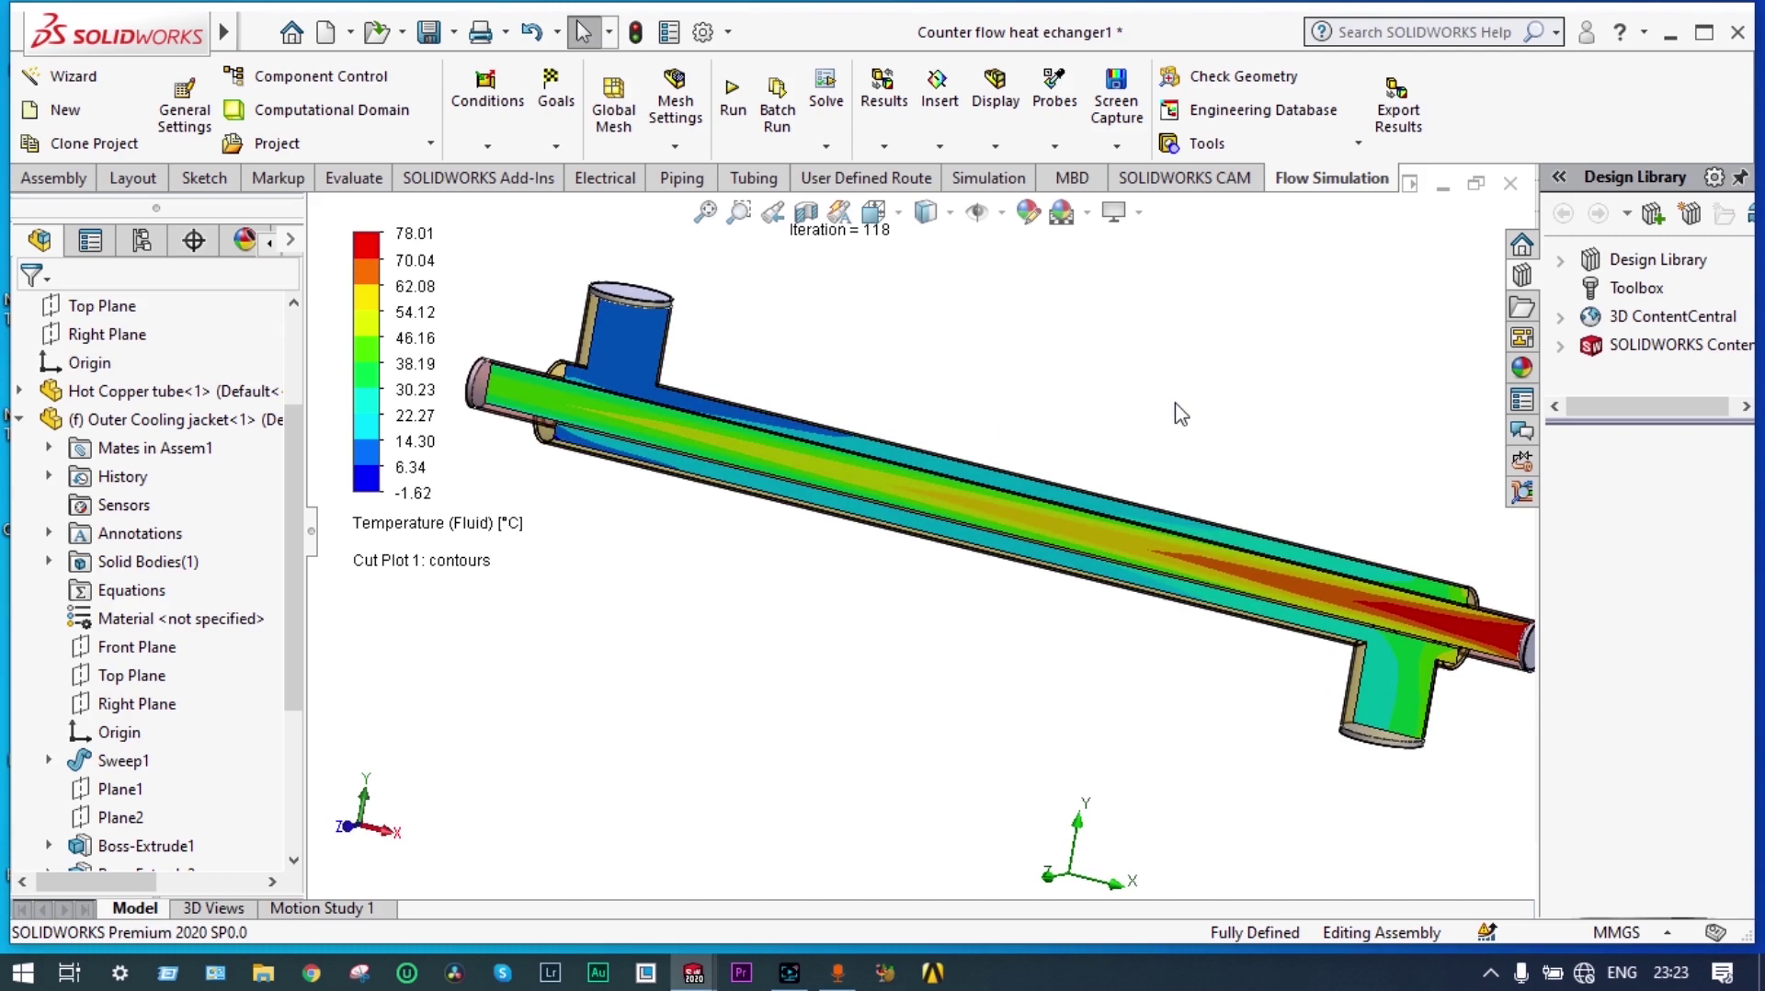
scroll(1174, 403, down, 1)
scroll(1175, 403, up, 1)
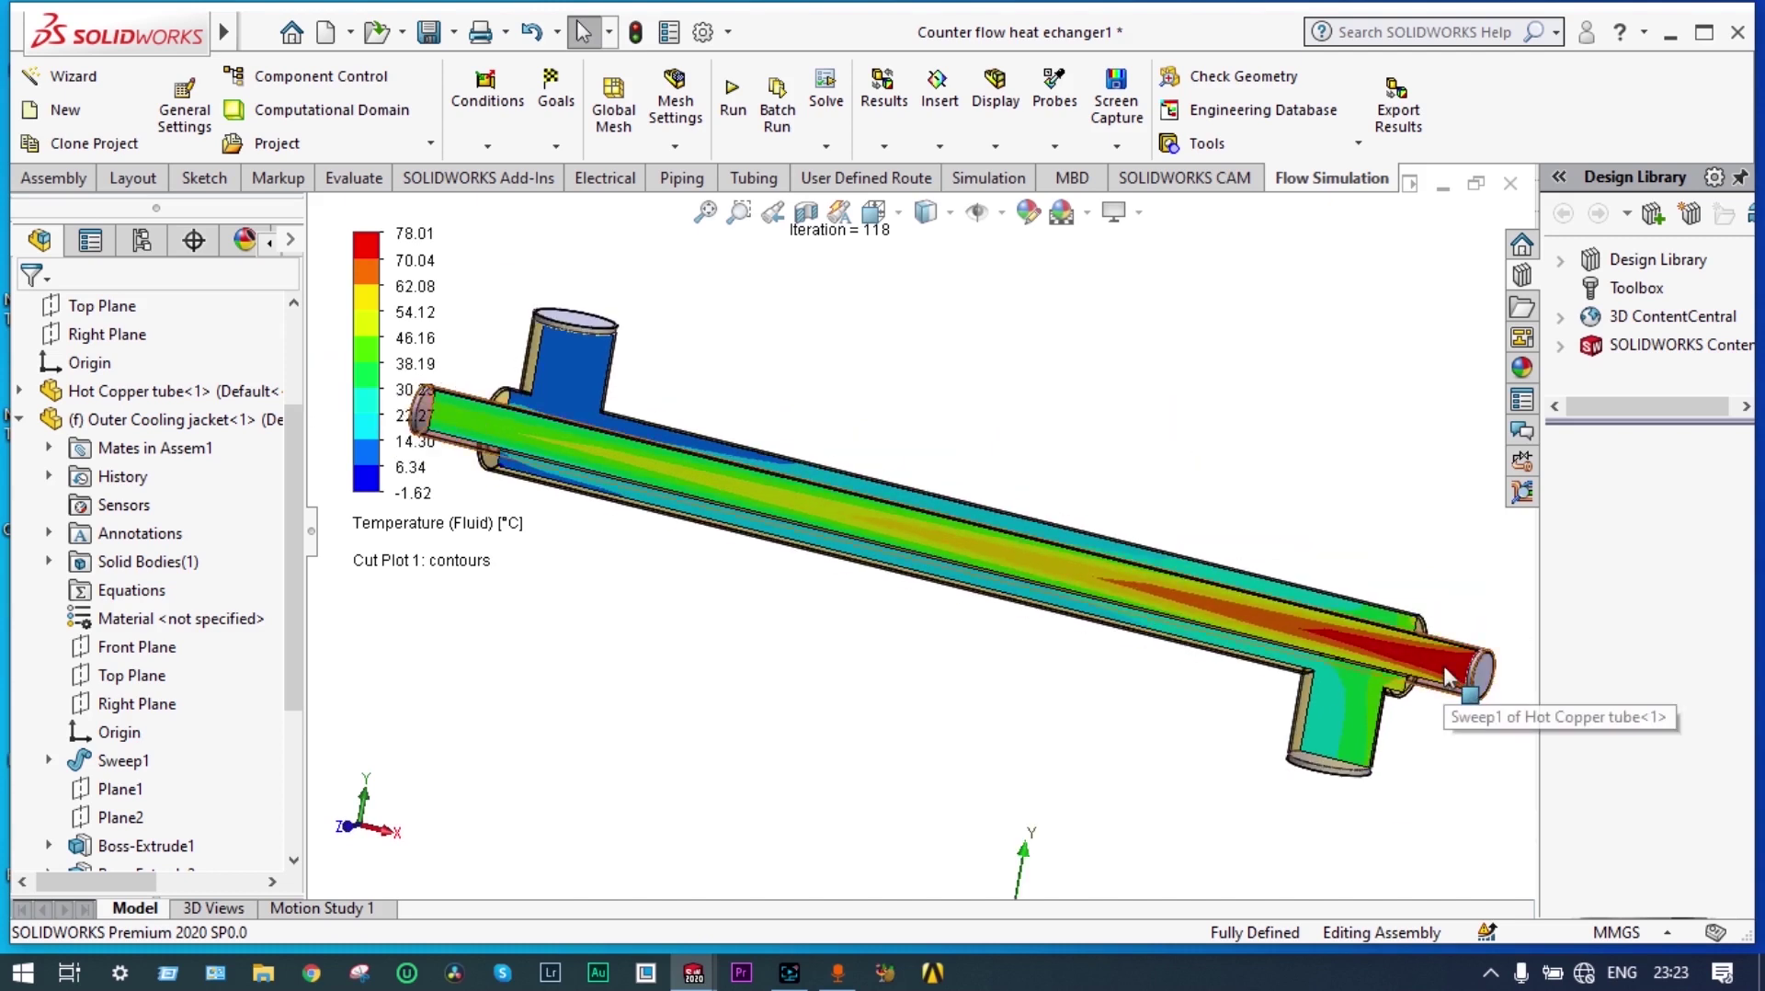
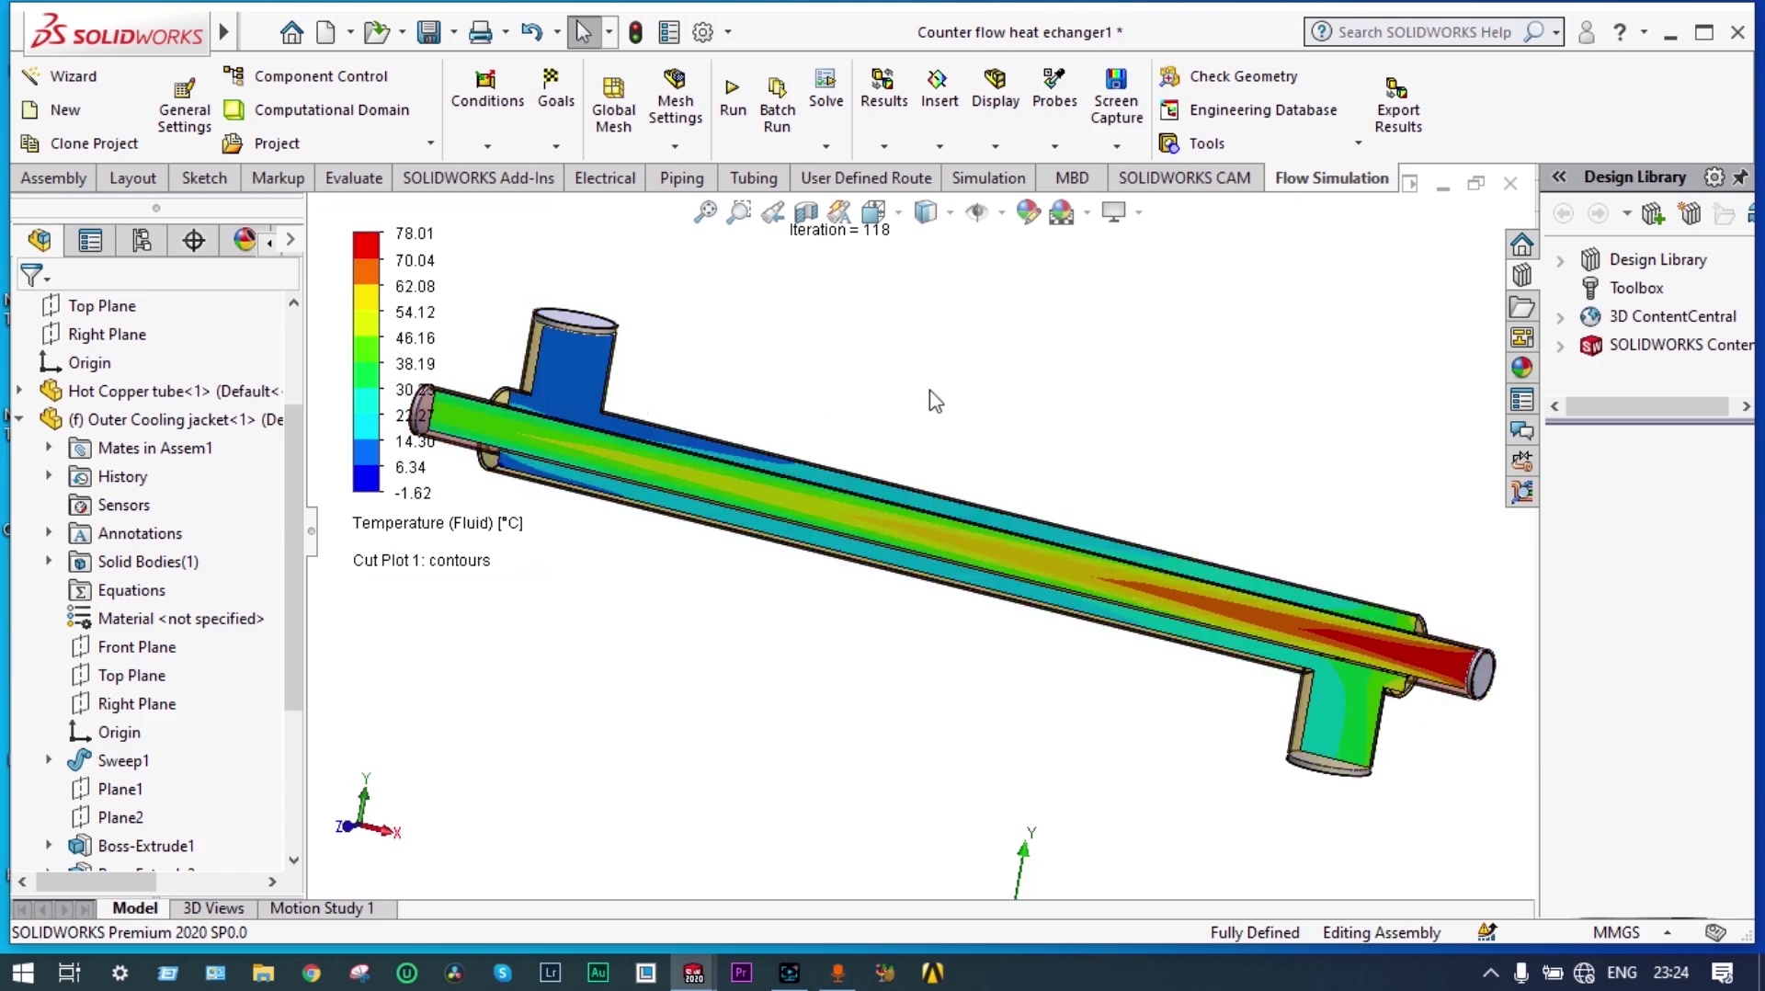
mouse_move(934, 398)
middle_down()
mouse_move(918, 398)
mouse_move(952, 395)
middle_up()
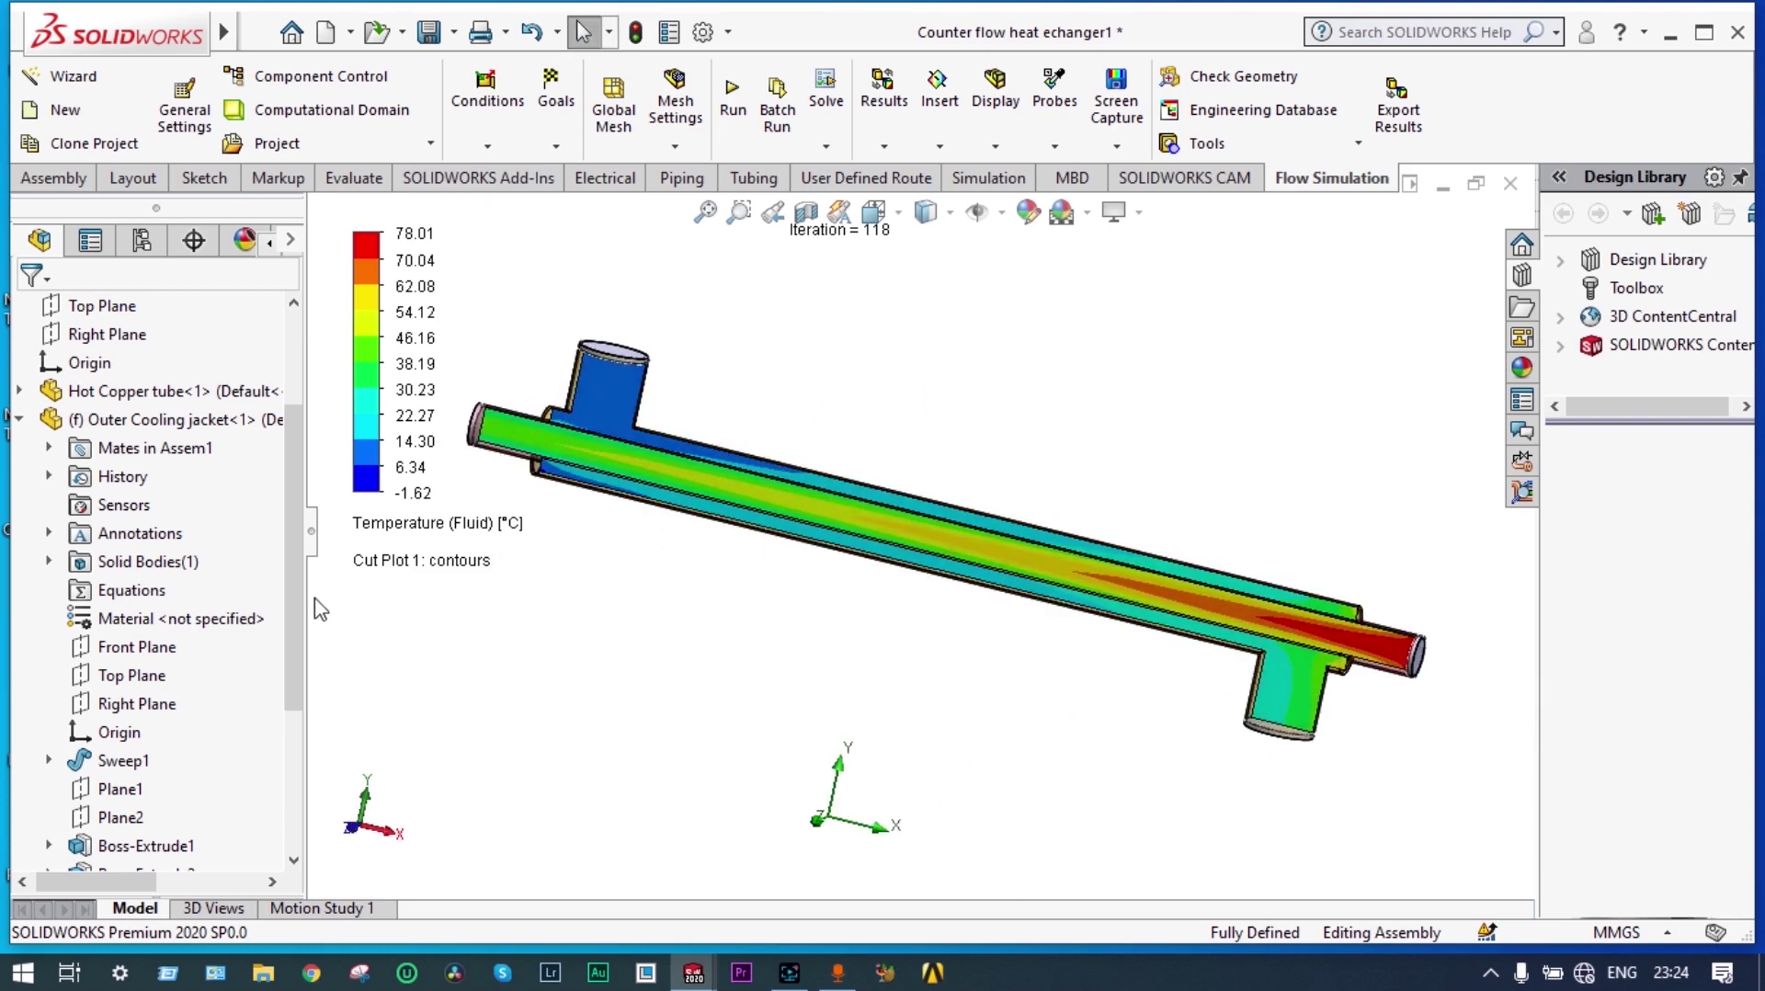
- Return to the flow simulation project tree and clear and hide the fluid temperature cut plot
drag(294, 464, 289, 387)
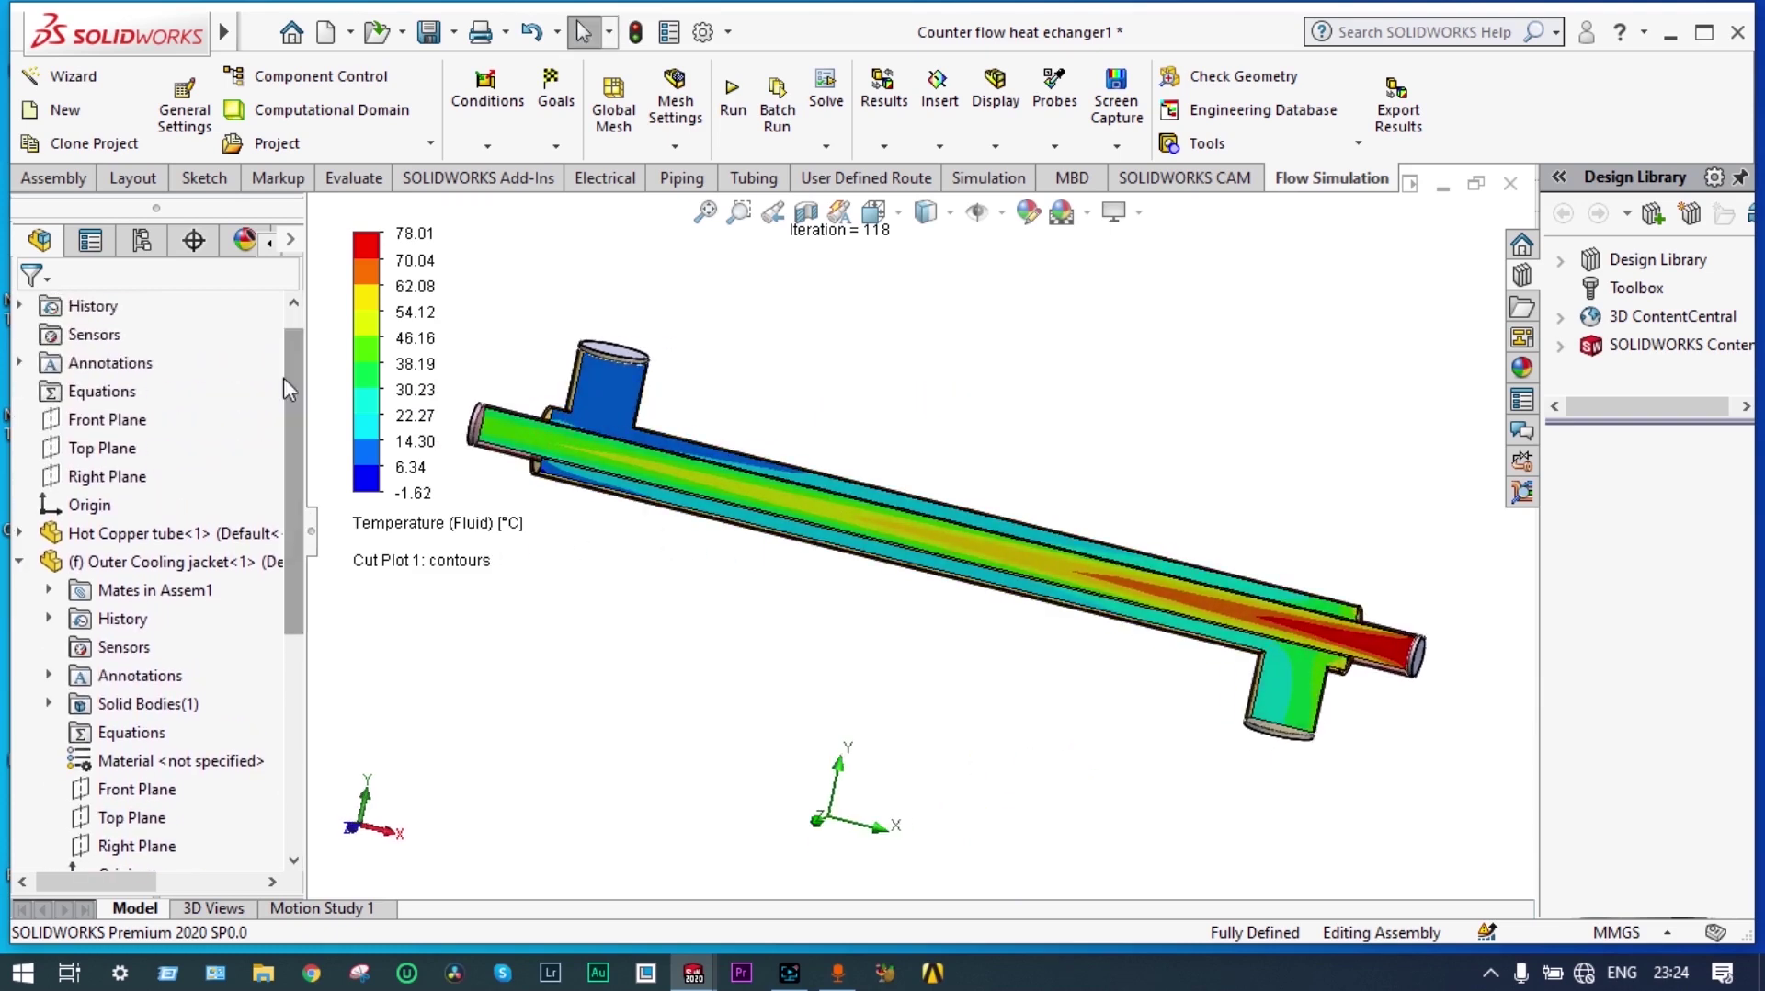
click(291, 240)
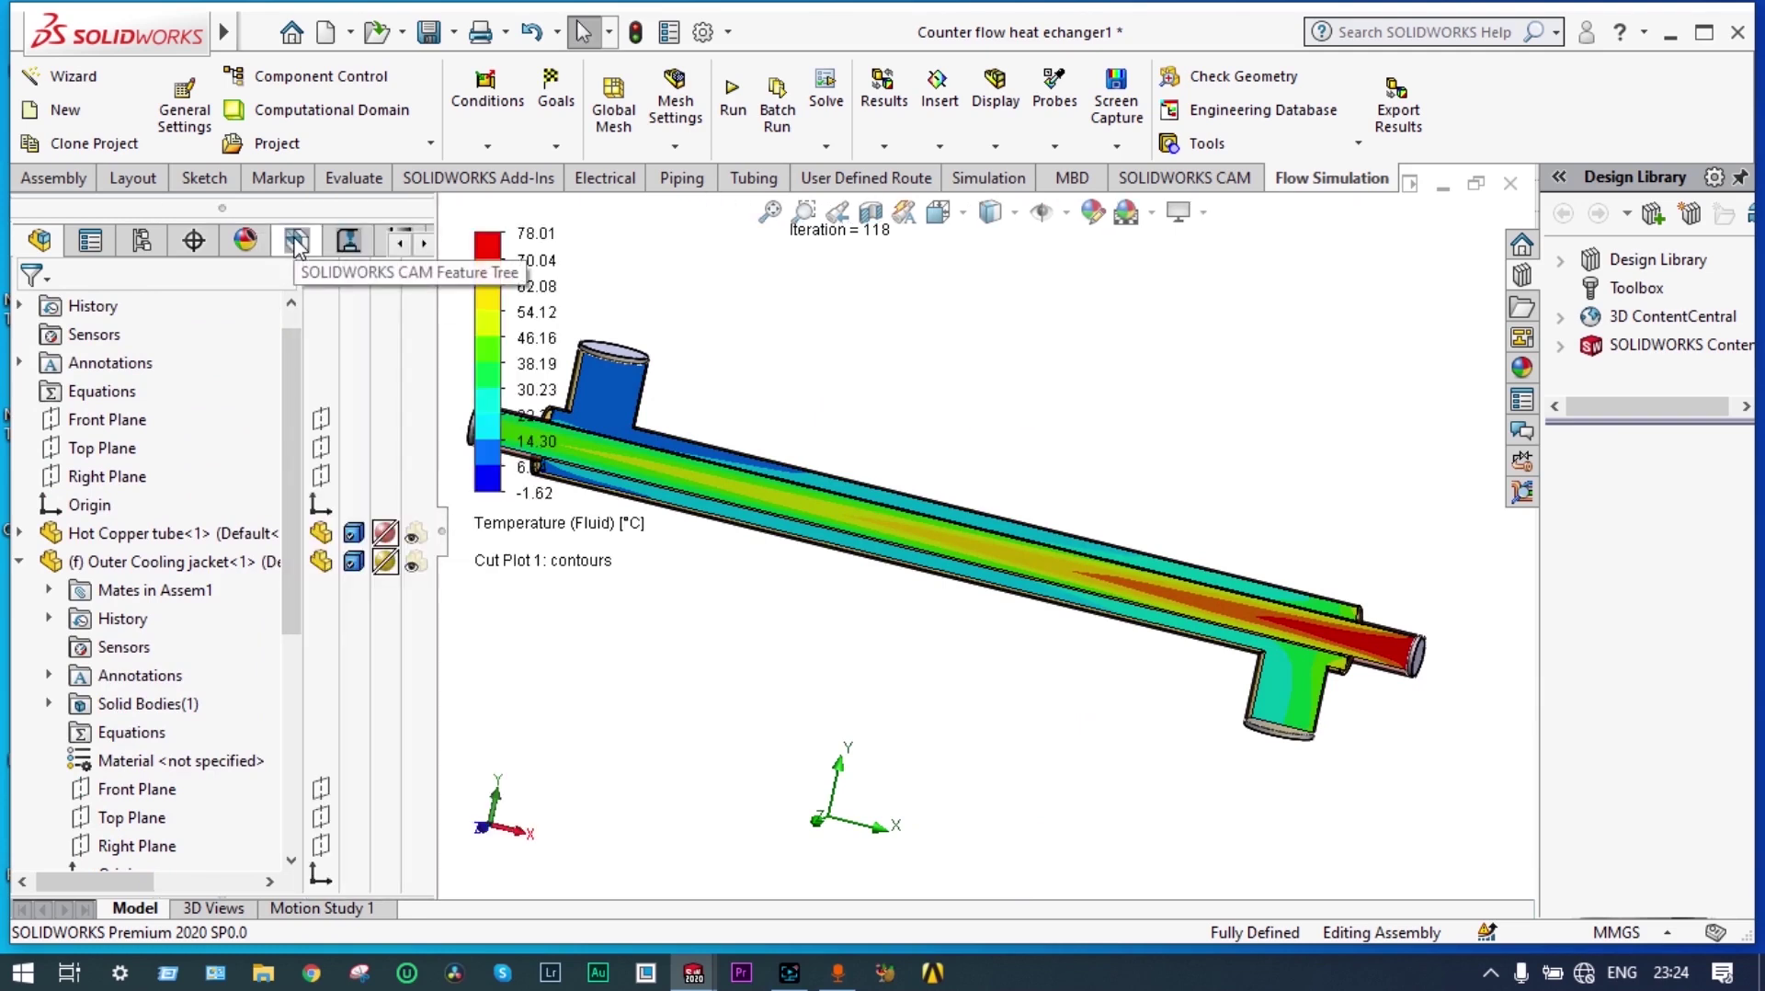
click(424, 245)
click(424, 245)
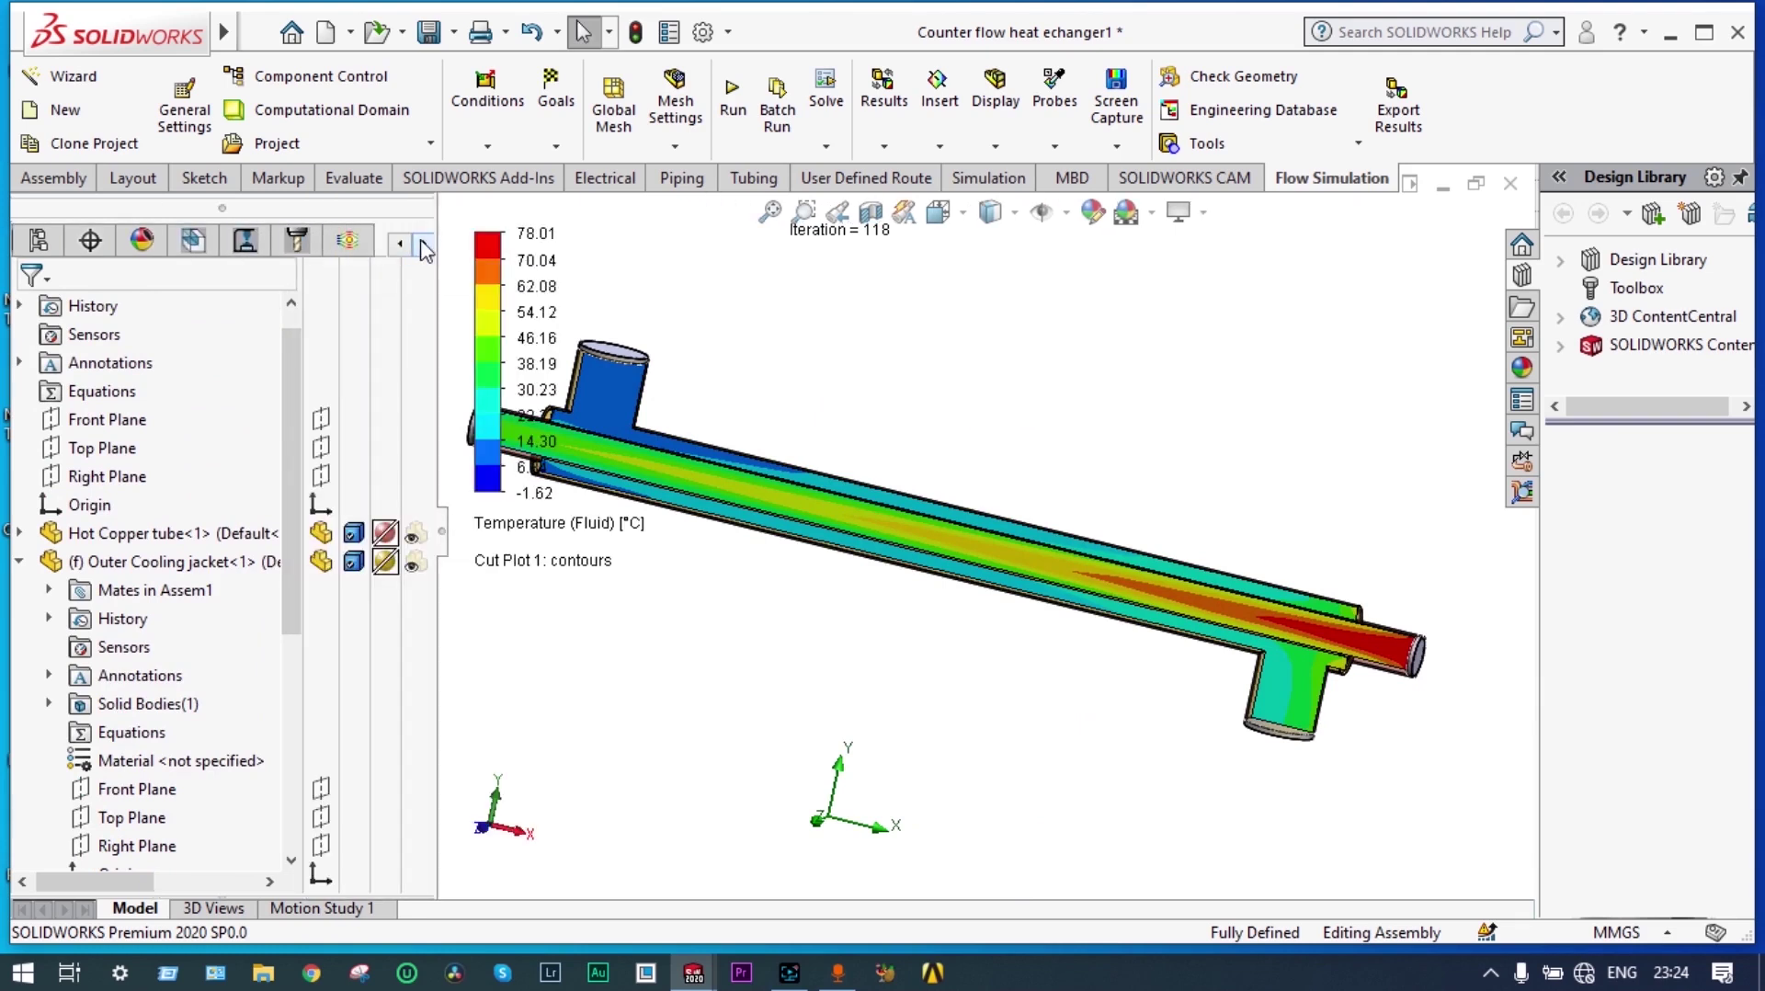
click(348, 244)
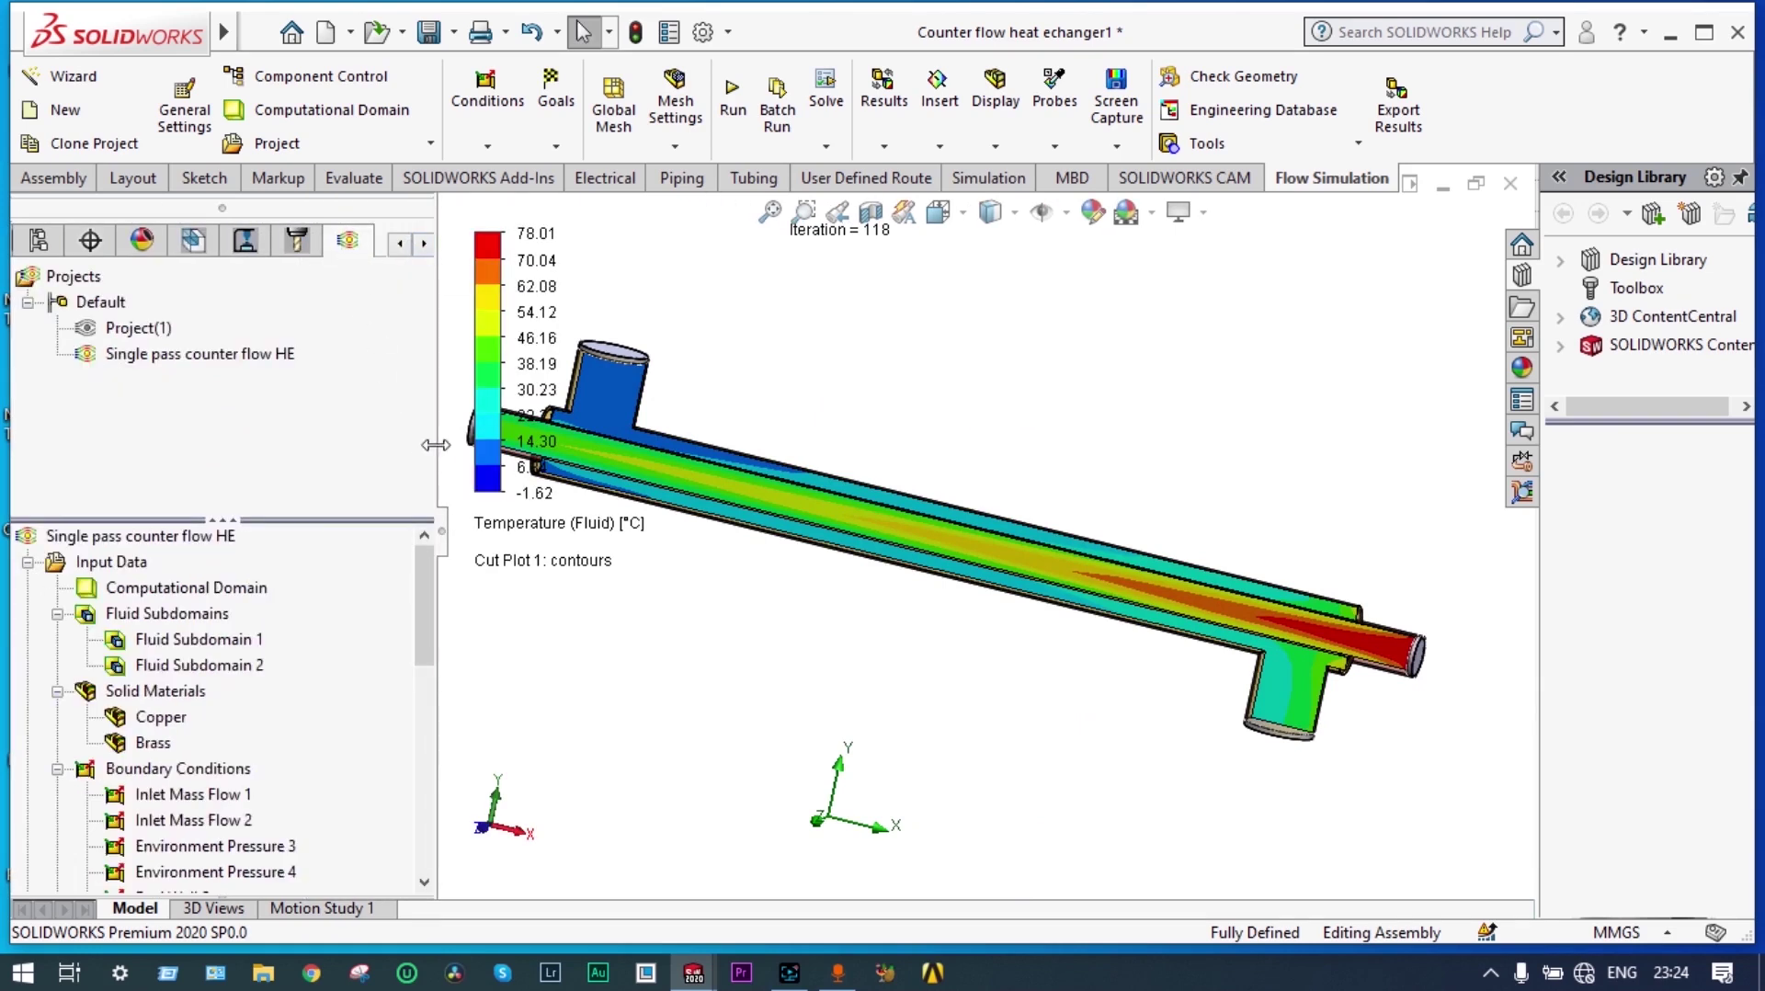
drag(437, 441, 307, 450)
drag(300, 557, 298, 743)
click(165, 588)
right_click(202, 593)
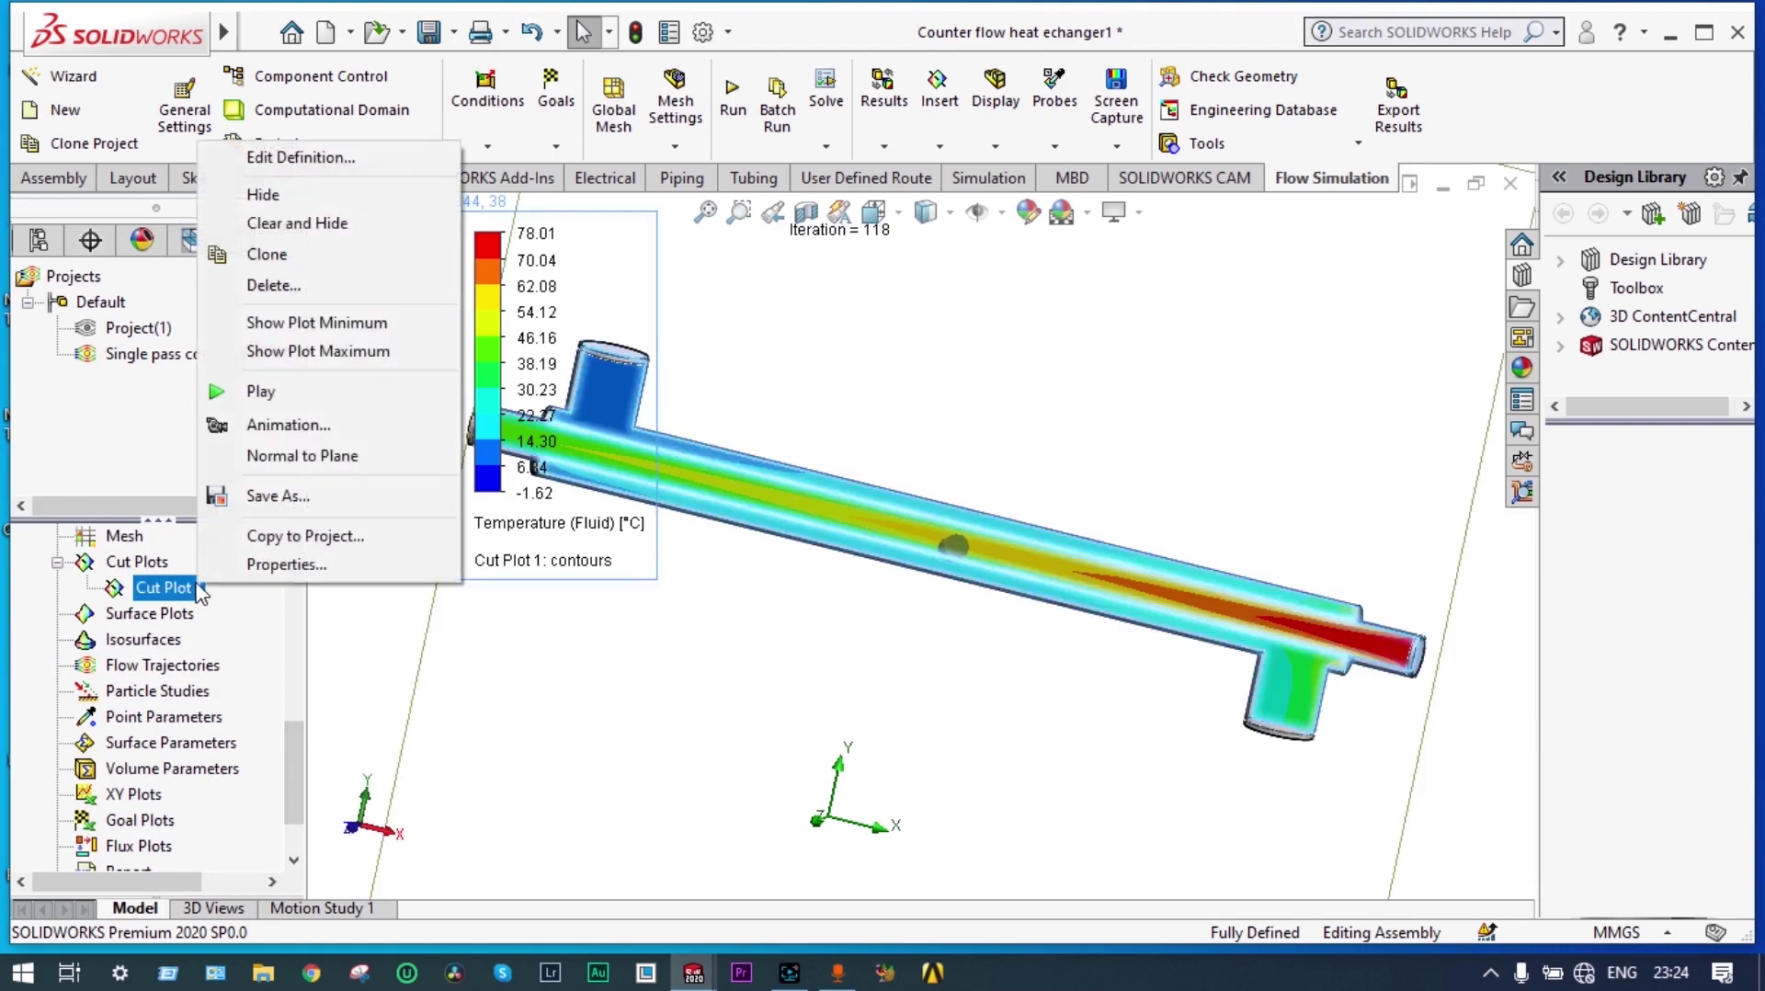
click(313, 224)
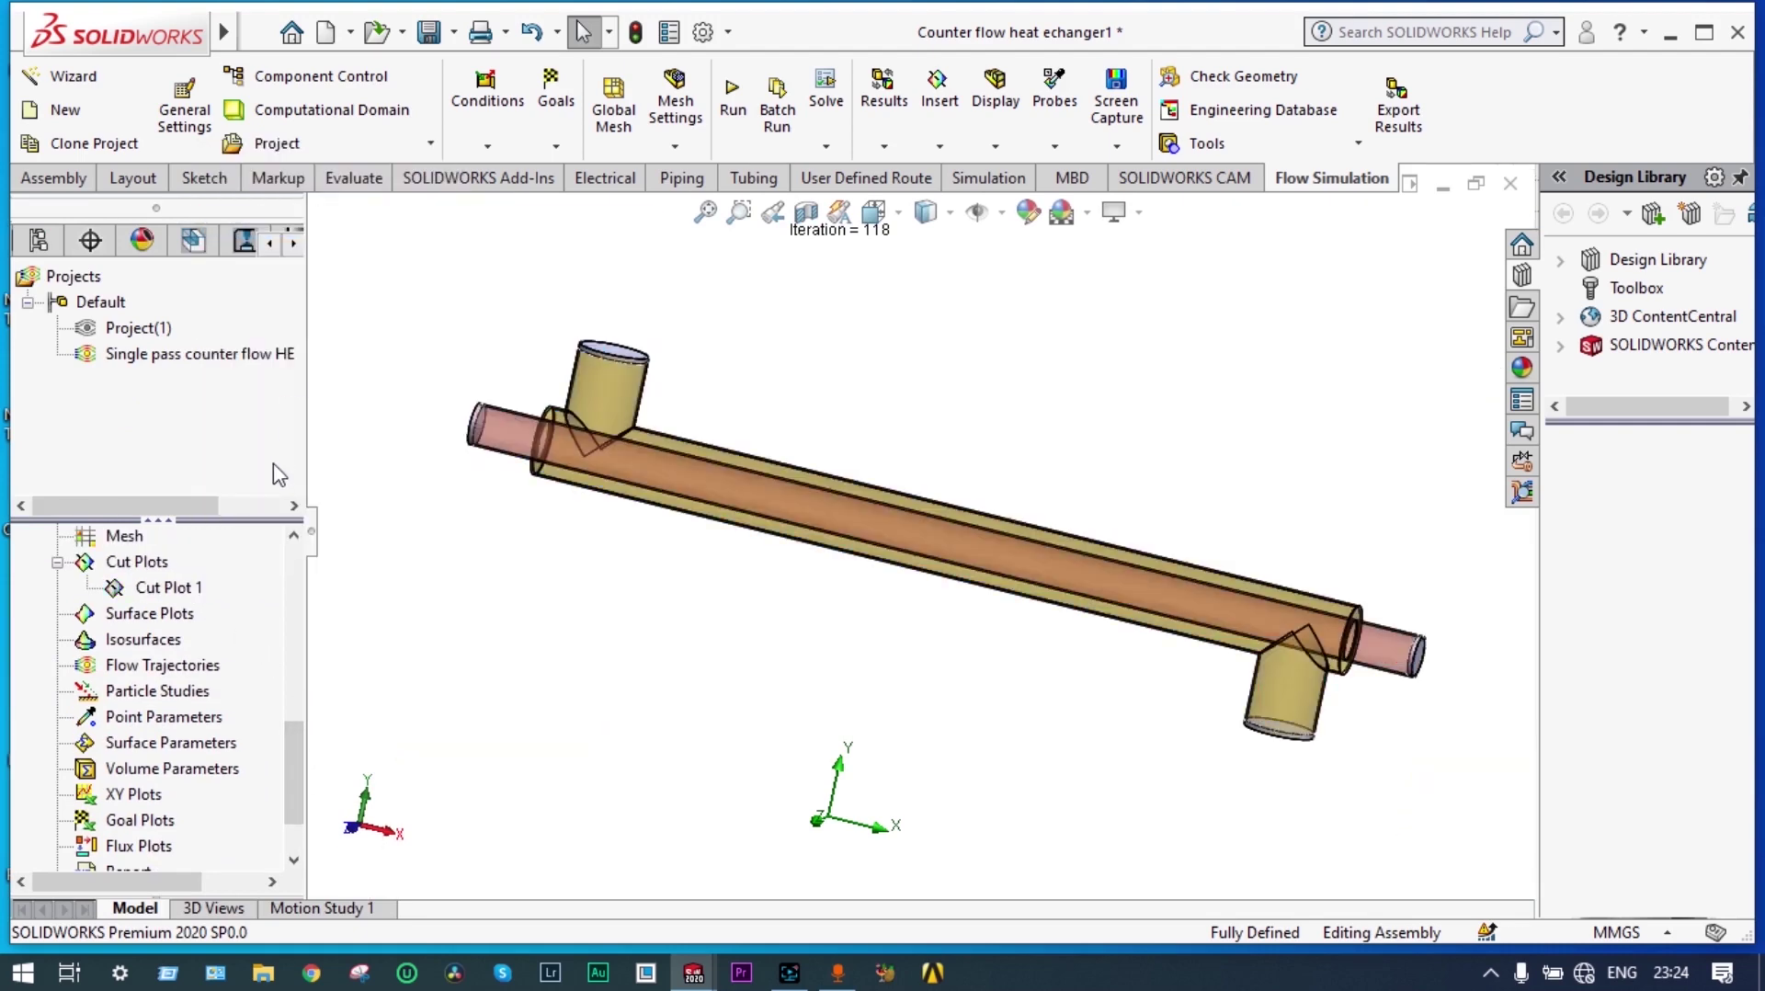
- Play the fluid temperature cut plot as an animation through the heat exchanger, and clear and hide it
right_click(191, 599)
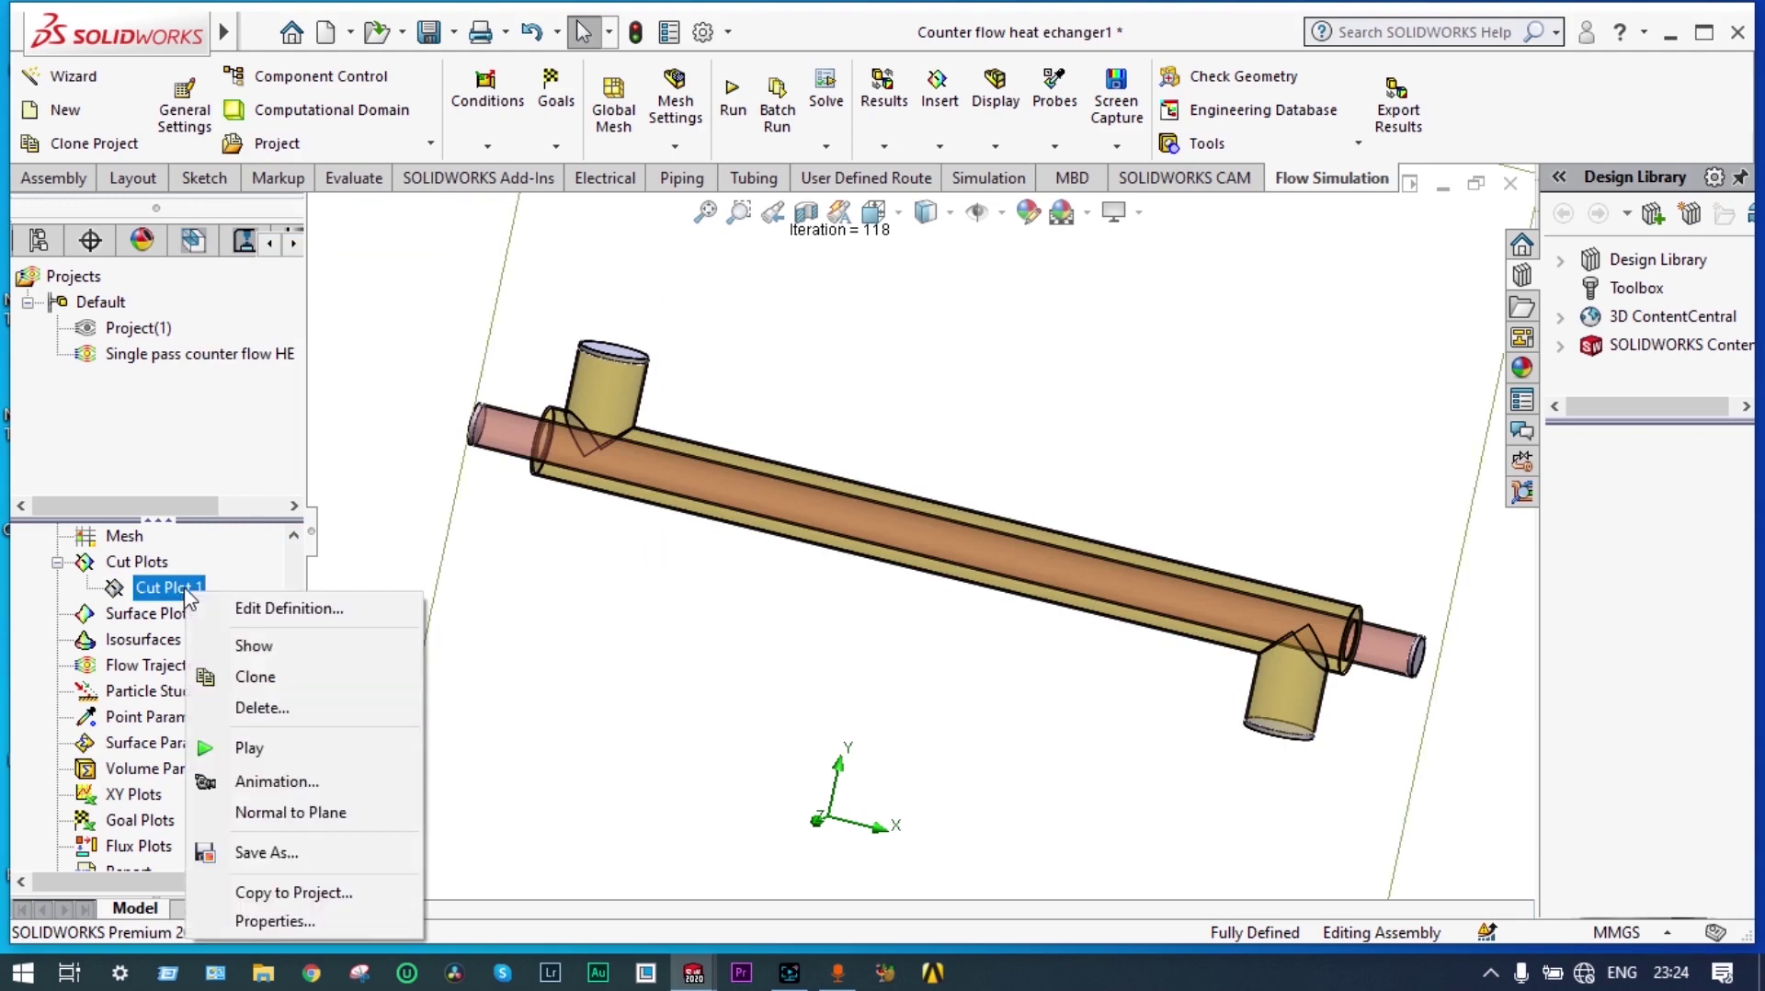
click(283, 746)
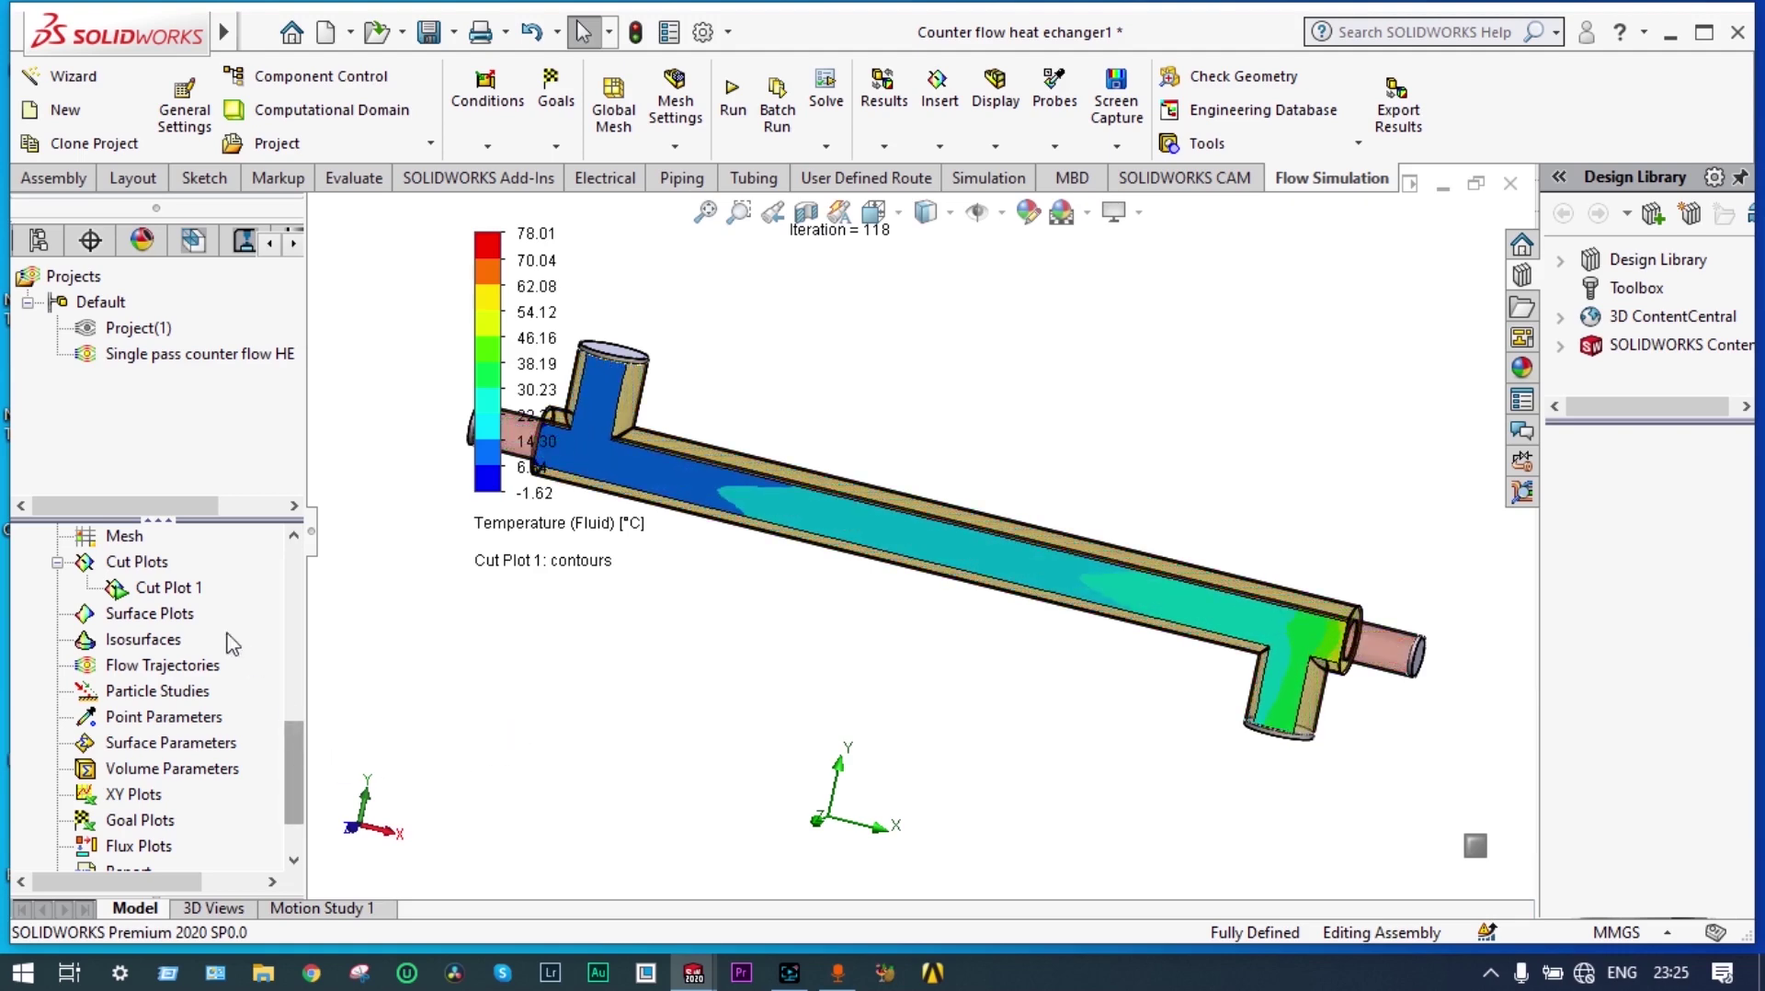
right_click(189, 588)
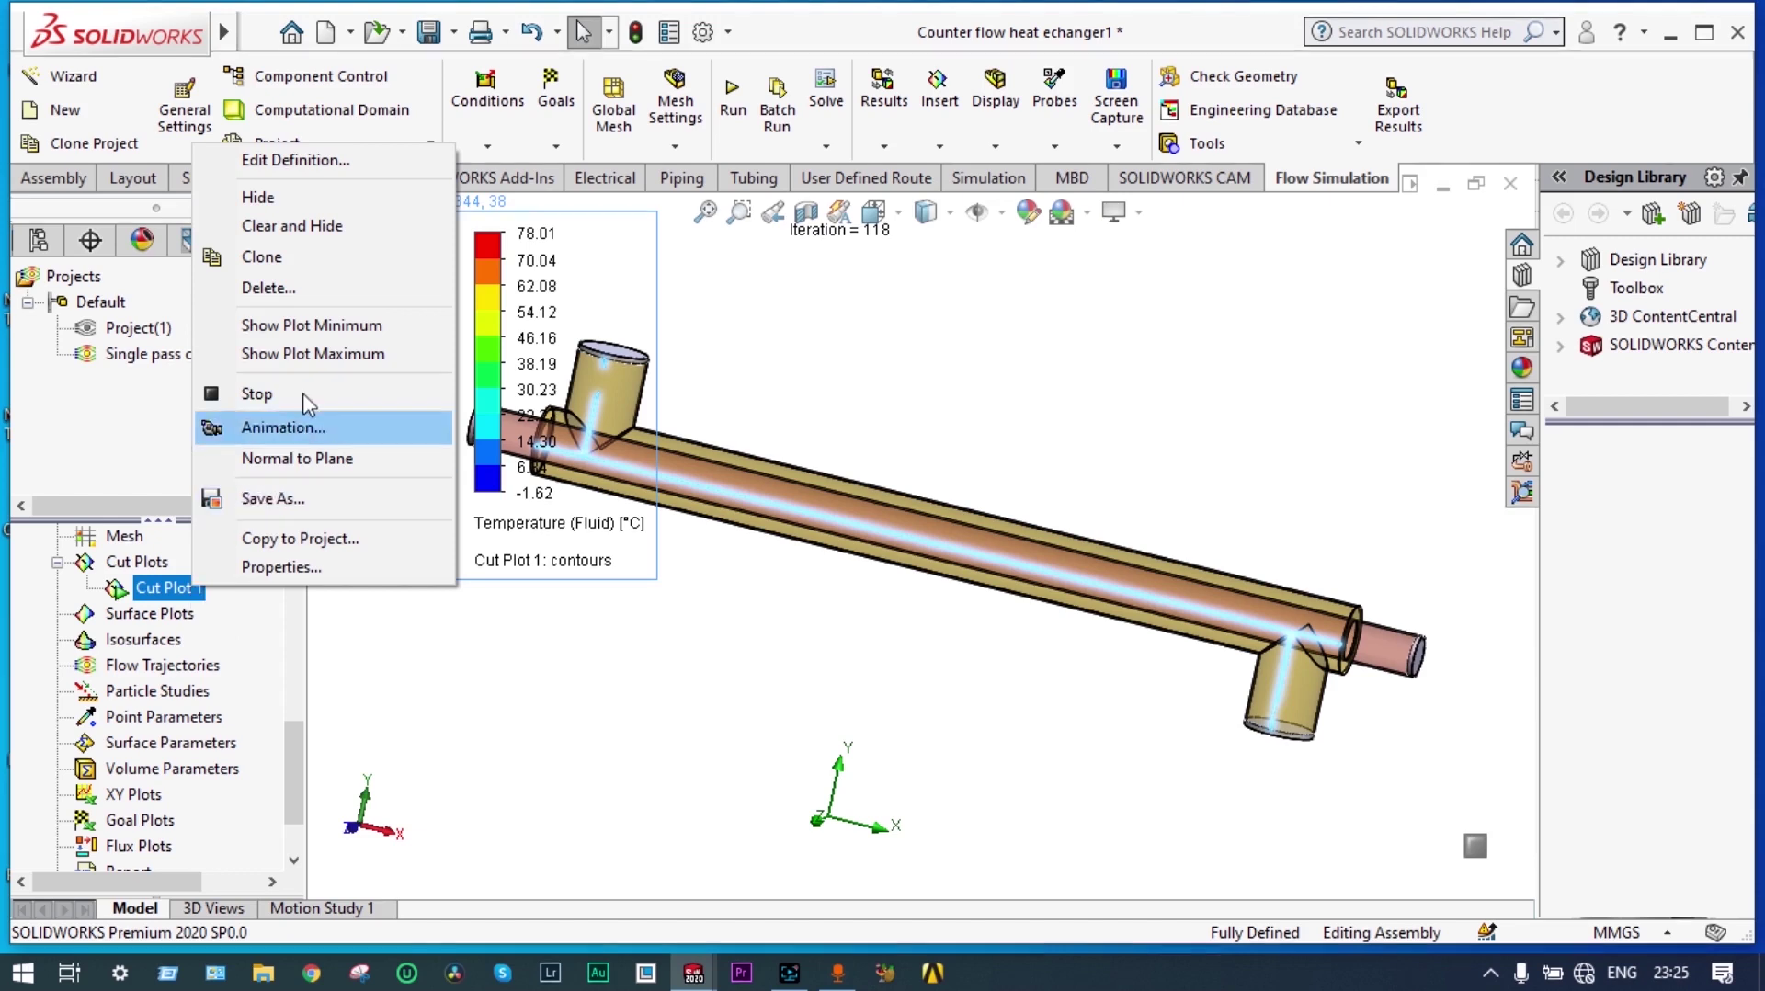
click(324, 227)
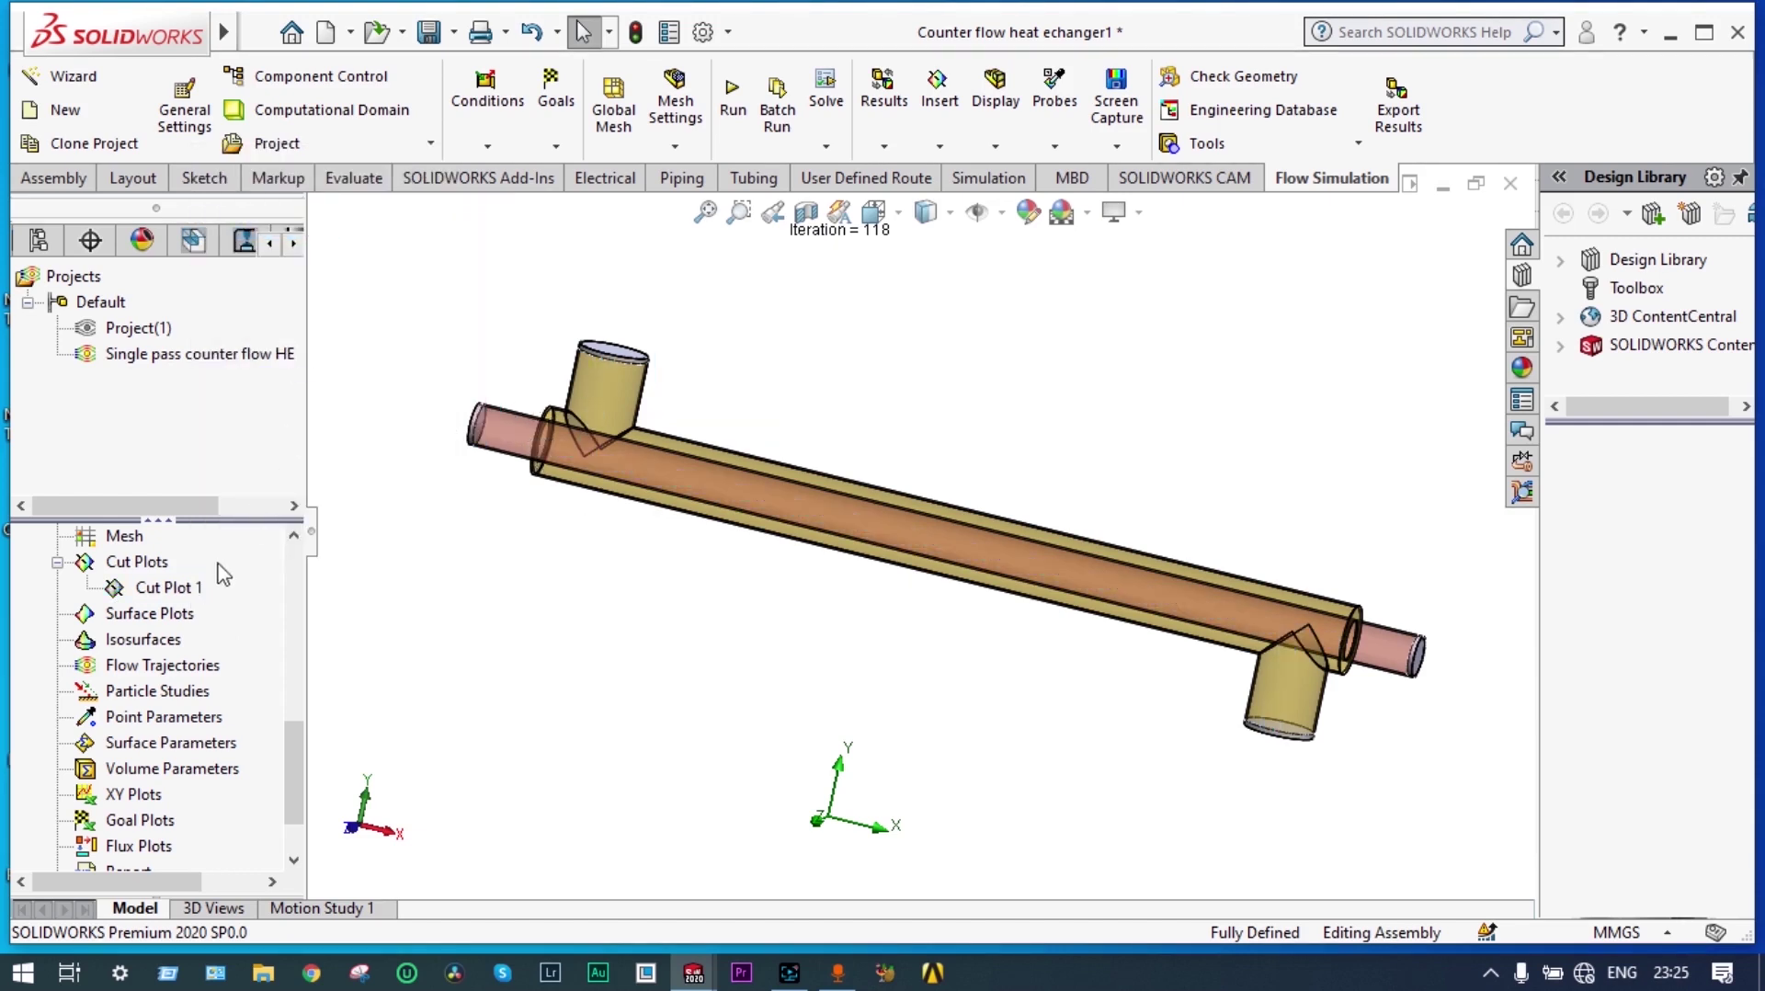
- Redefine the fluid temperature cut plot so it sections the heat exchanger on the assembly's Right Plane
right_click(204, 590)
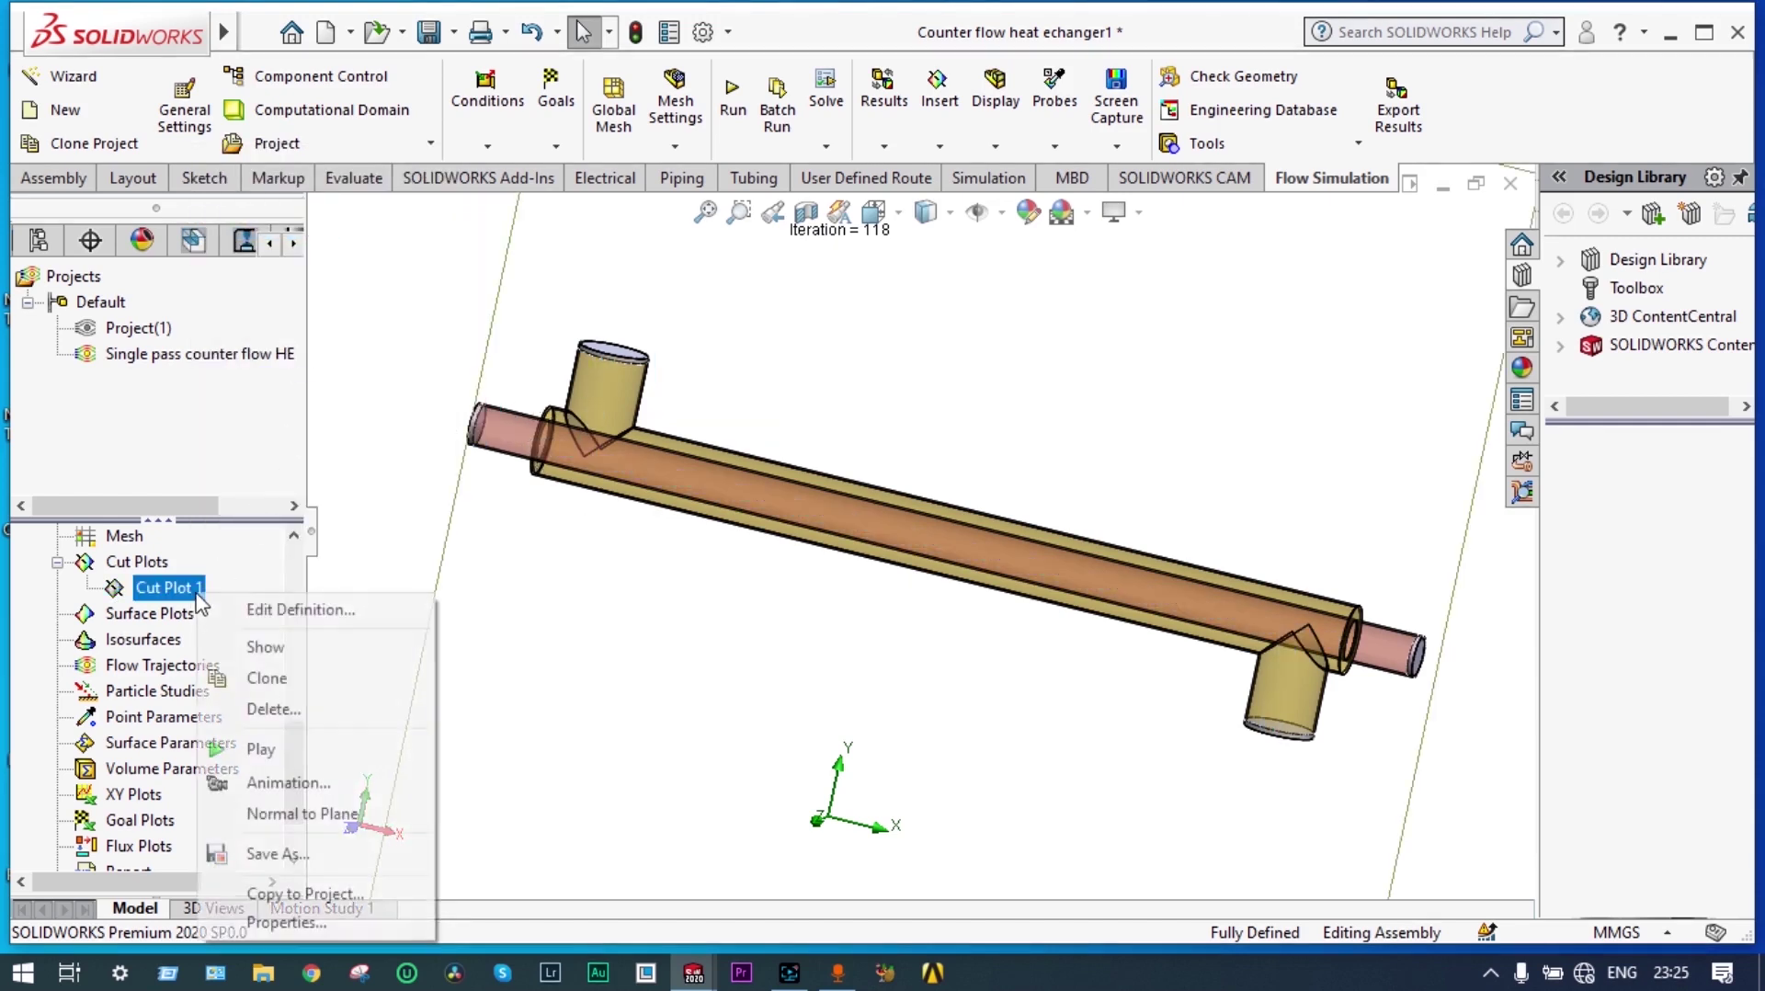
click(257, 604)
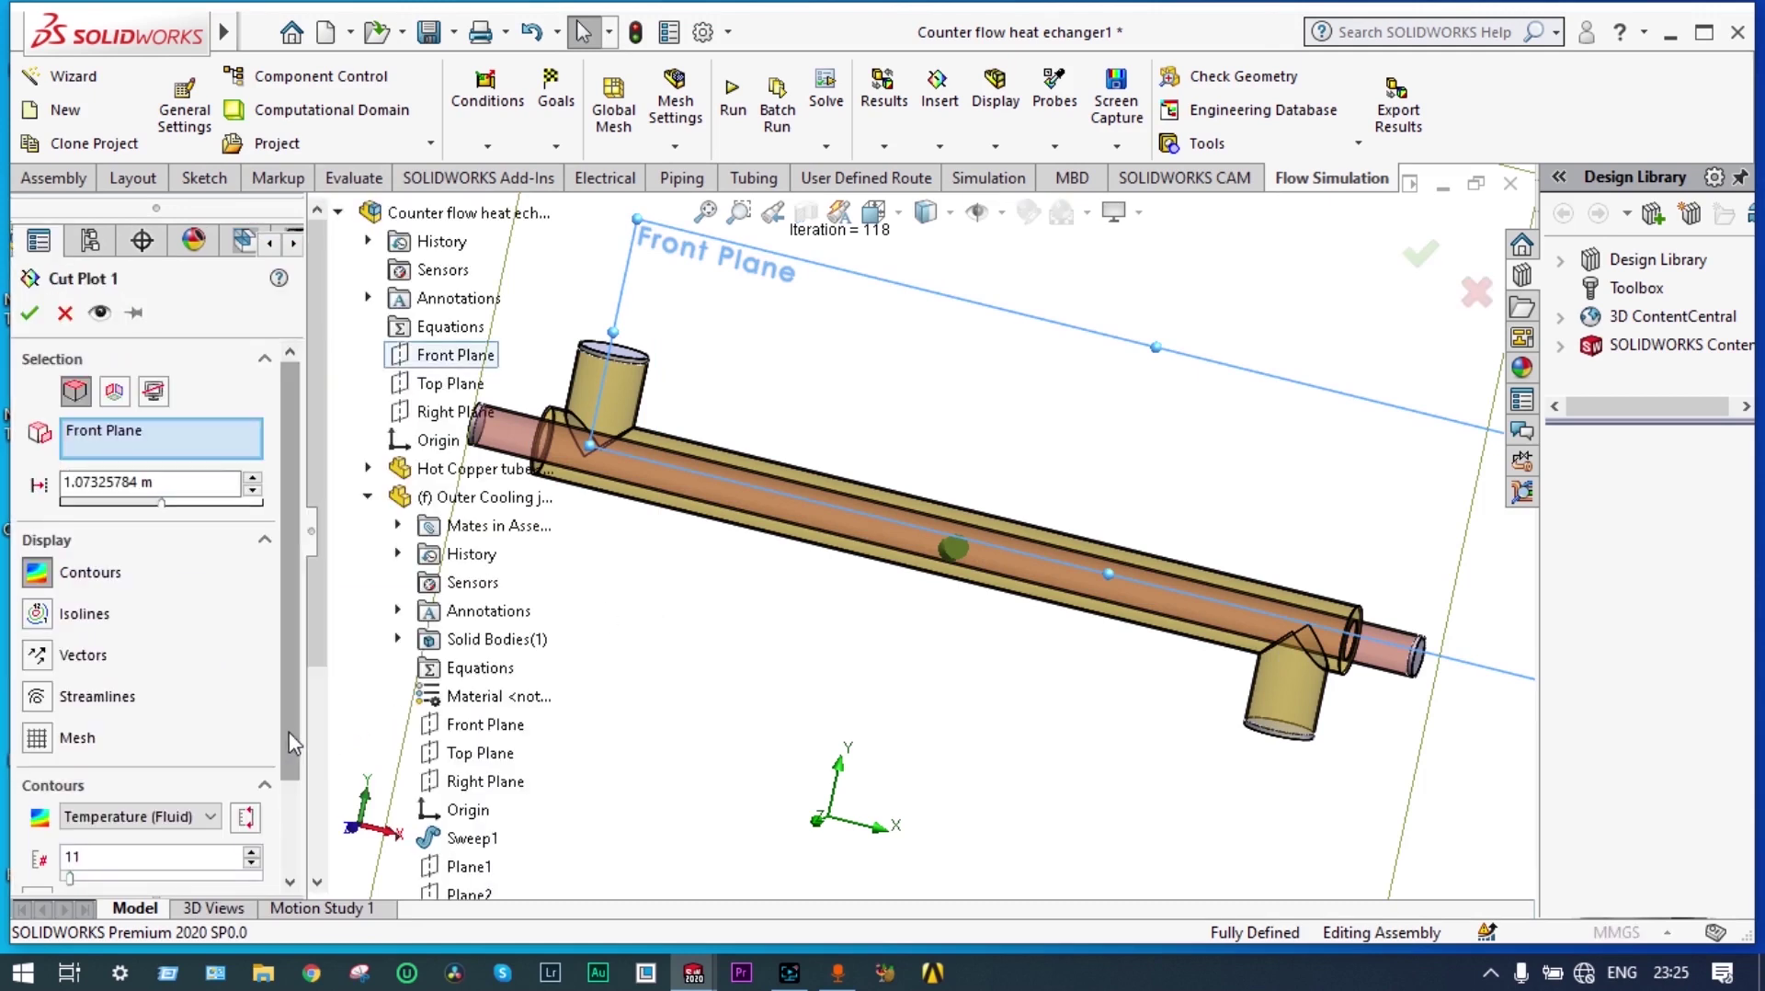
click(451, 412)
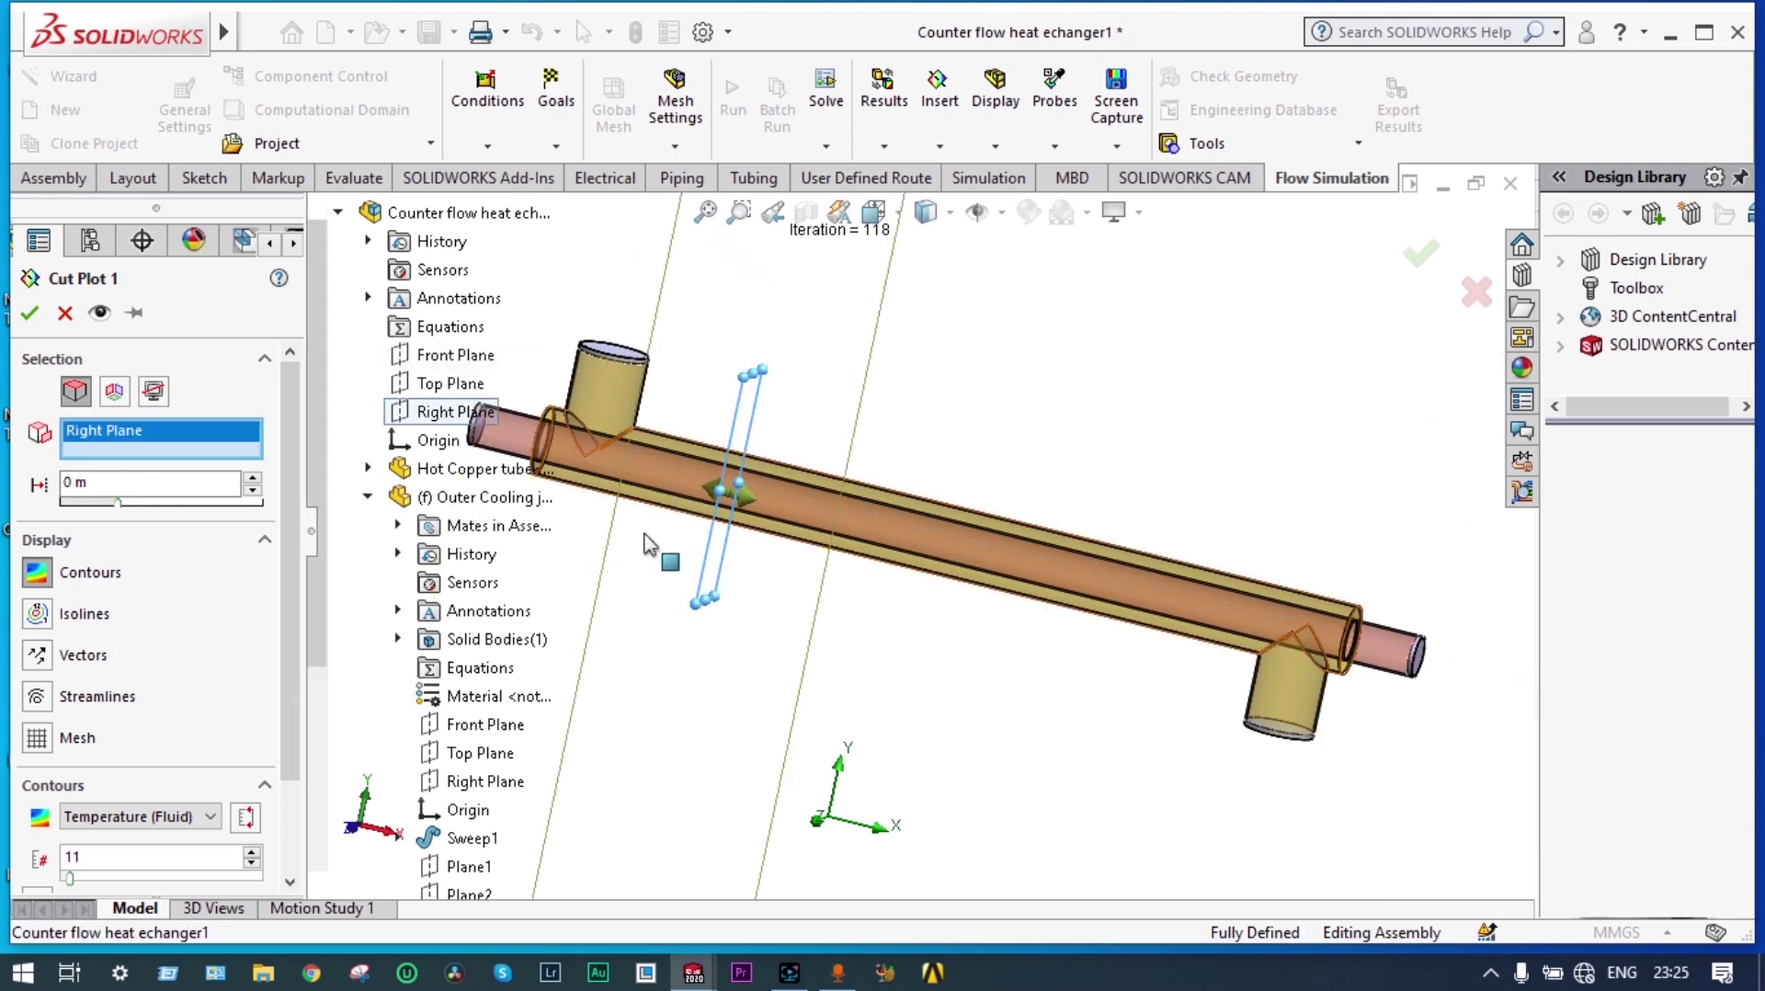
click(31, 314)
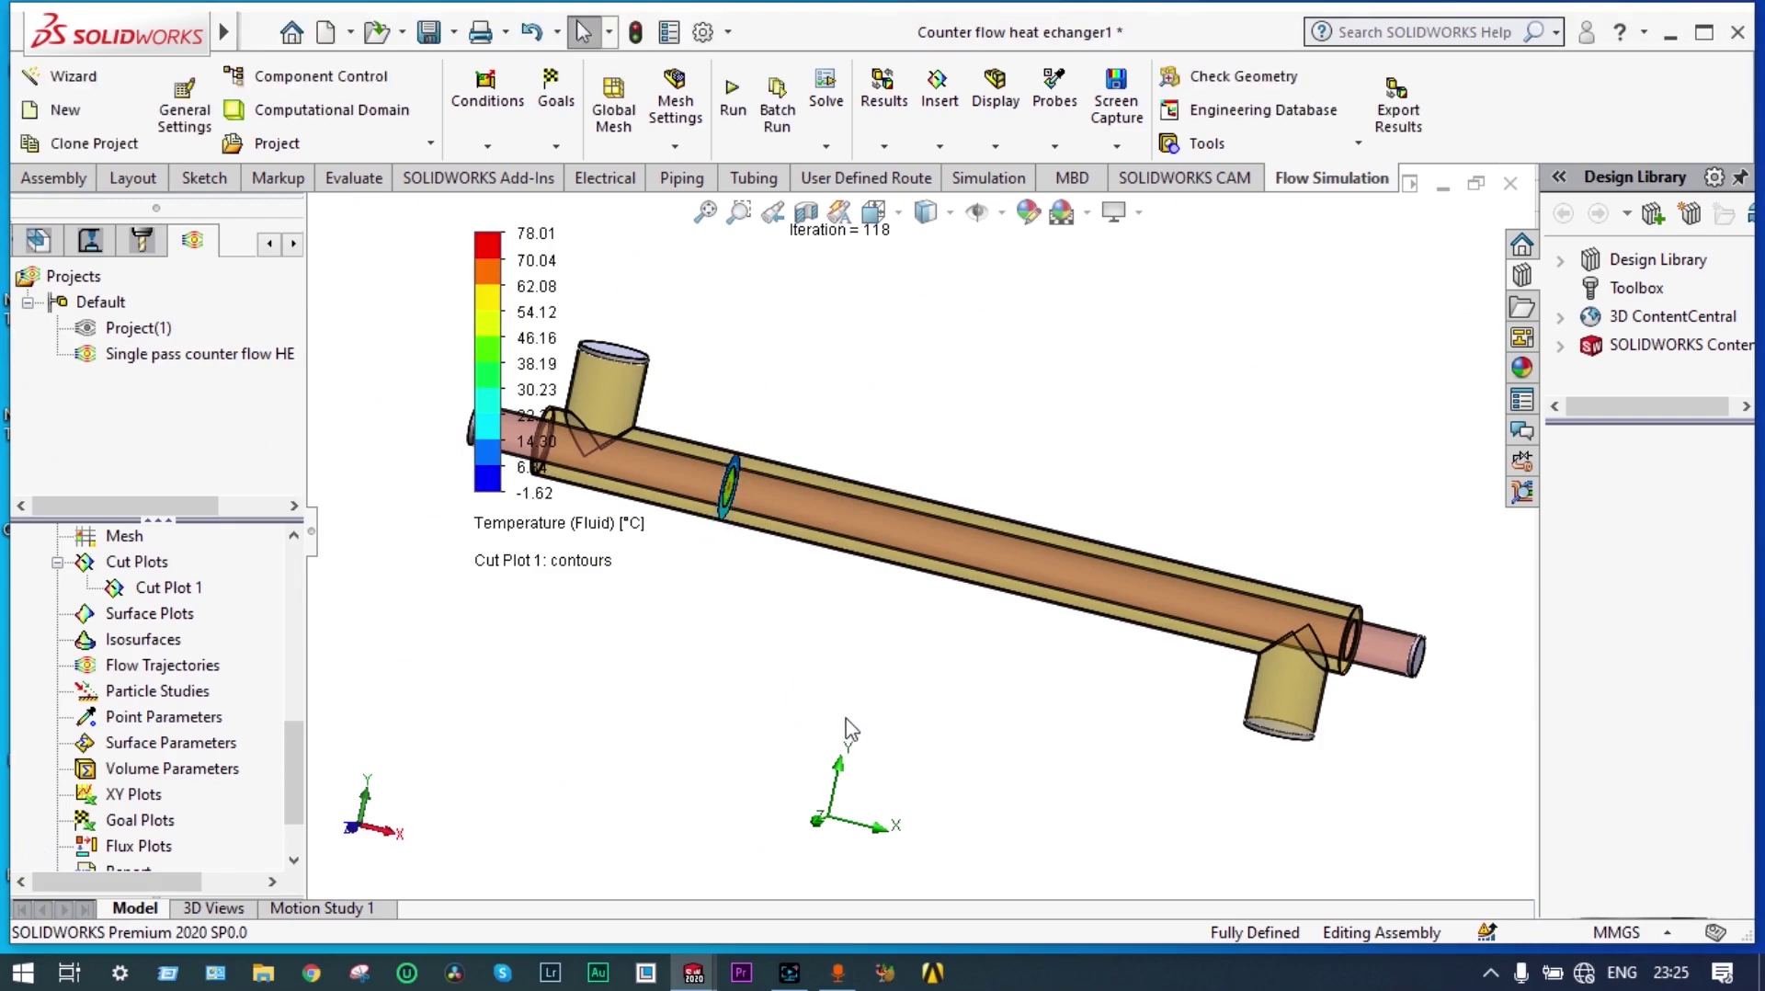
middle_drag(848, 731, 740, 675)
scroll(926, 531, down, 6)
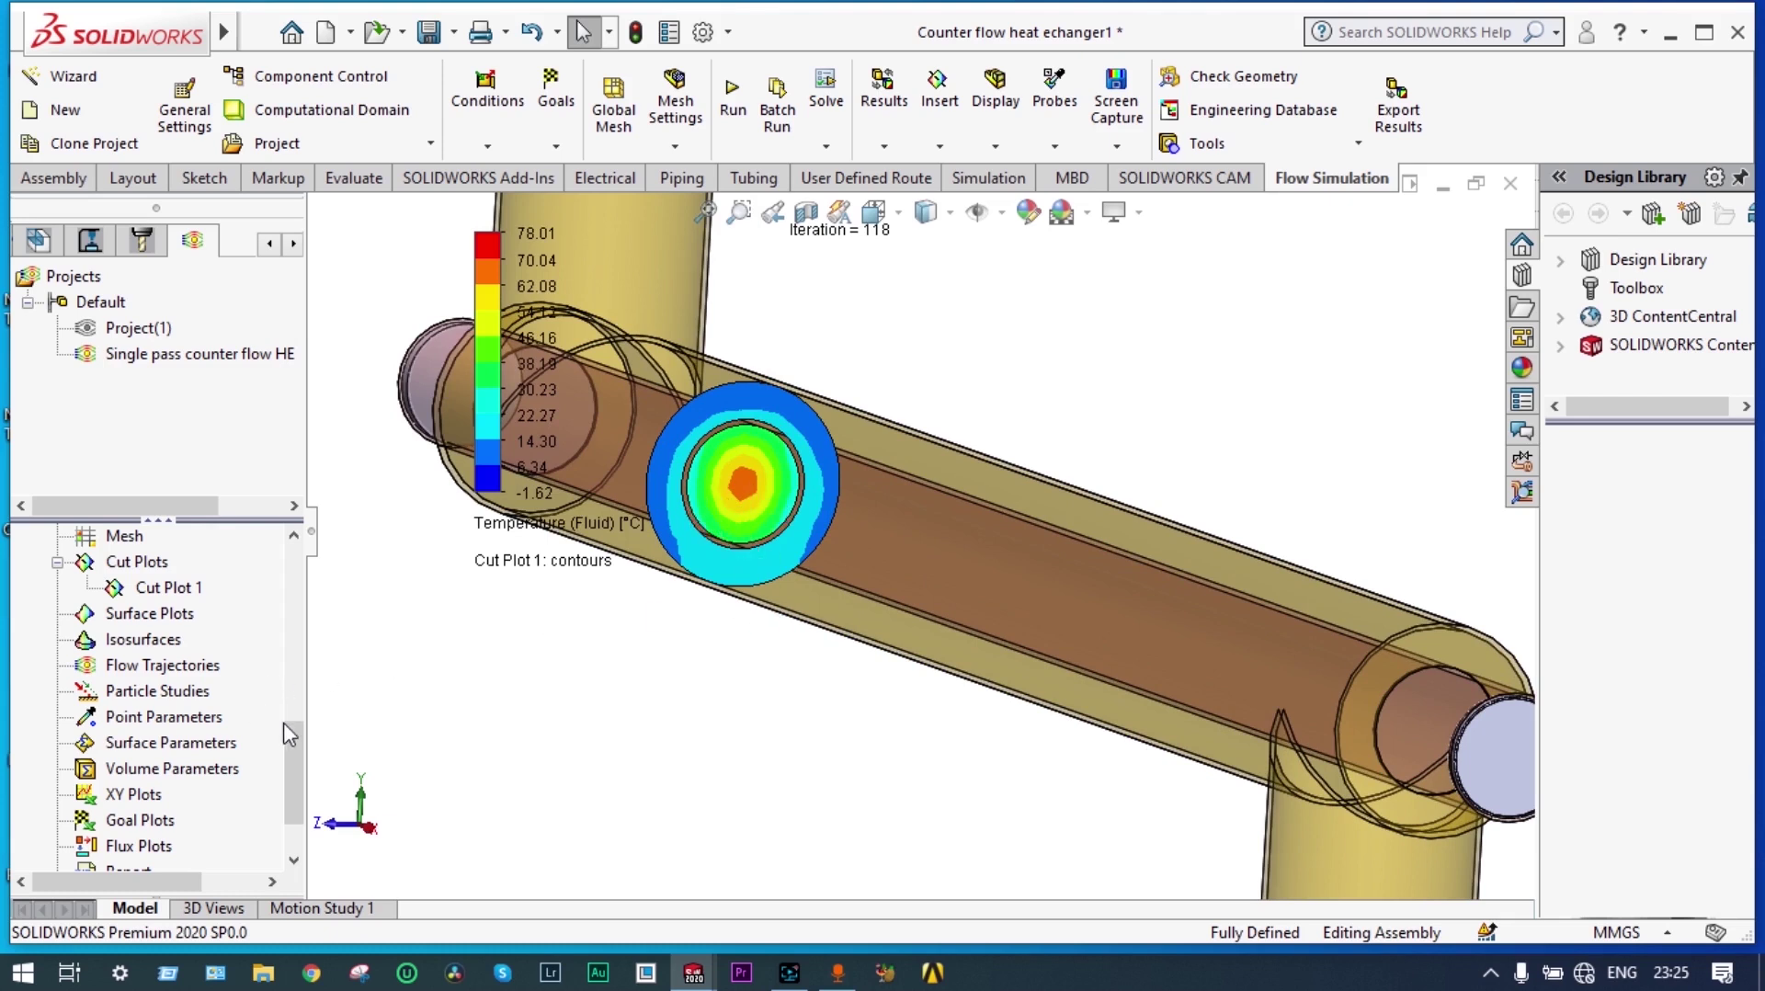
- Play the cross-sectional cut plot along the heat exchanger and examine the moving fluid temperature contours from the right-hand end and at an angle
scroll(287, 730, down, 1)
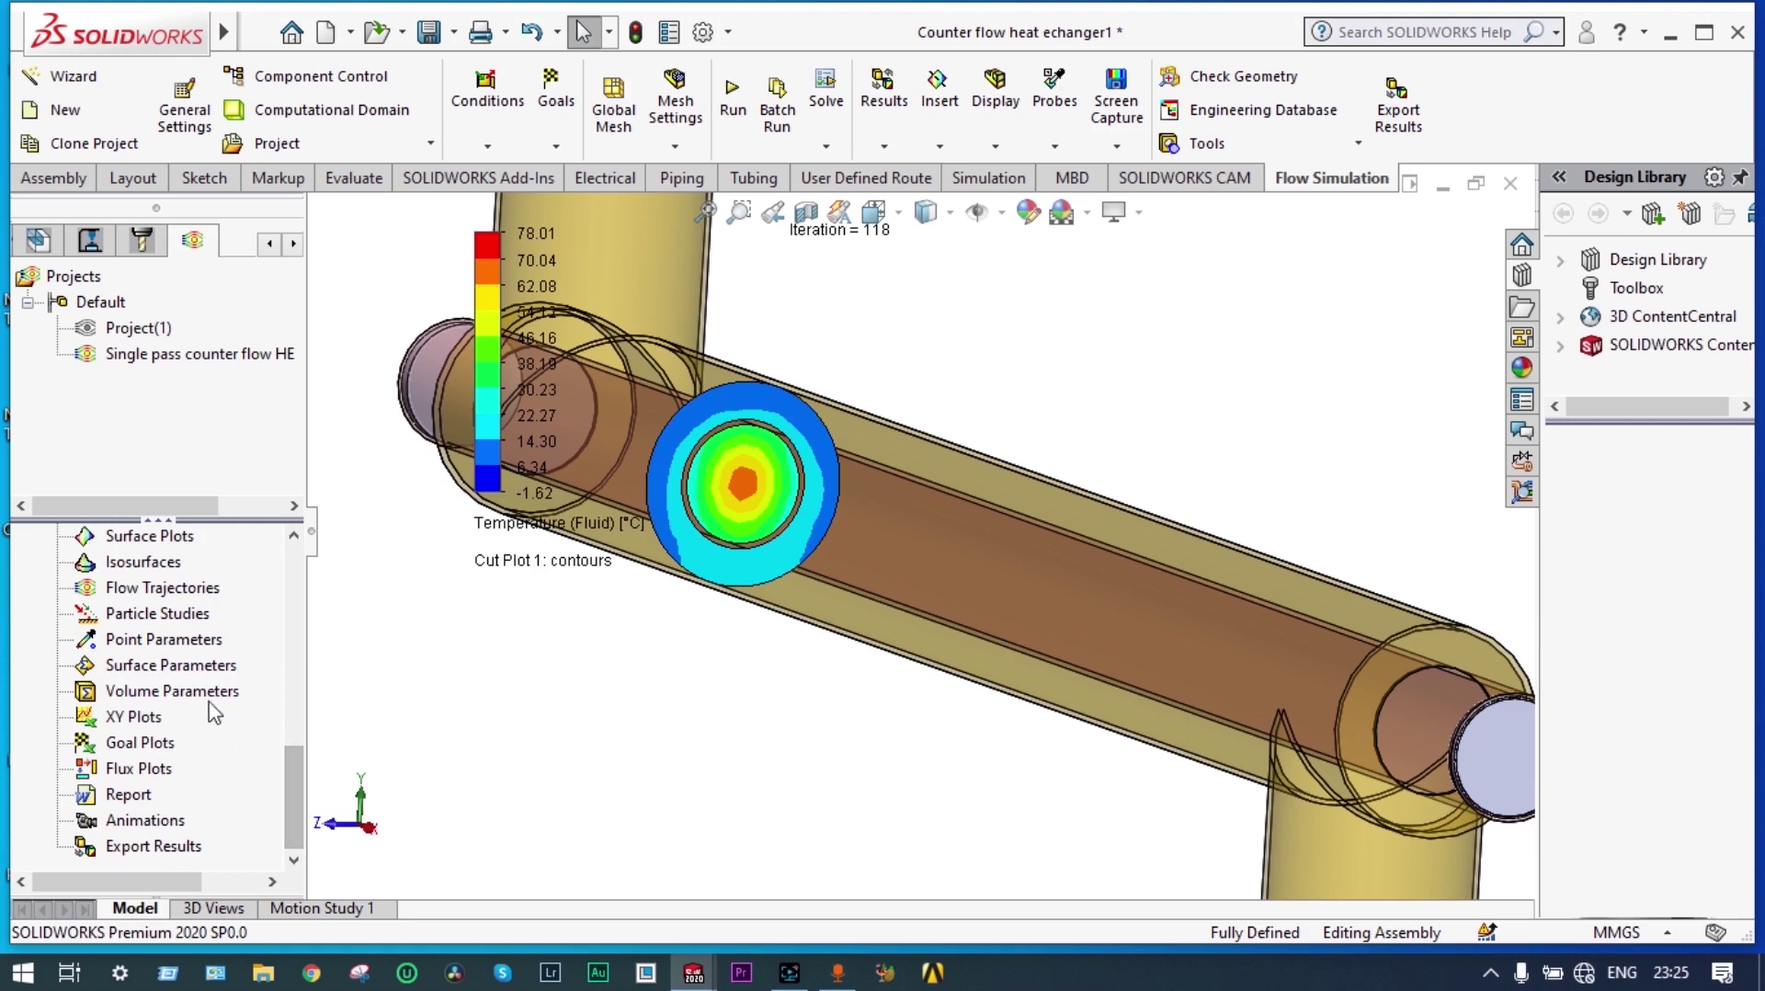
scroll(292, 776, up, 1)
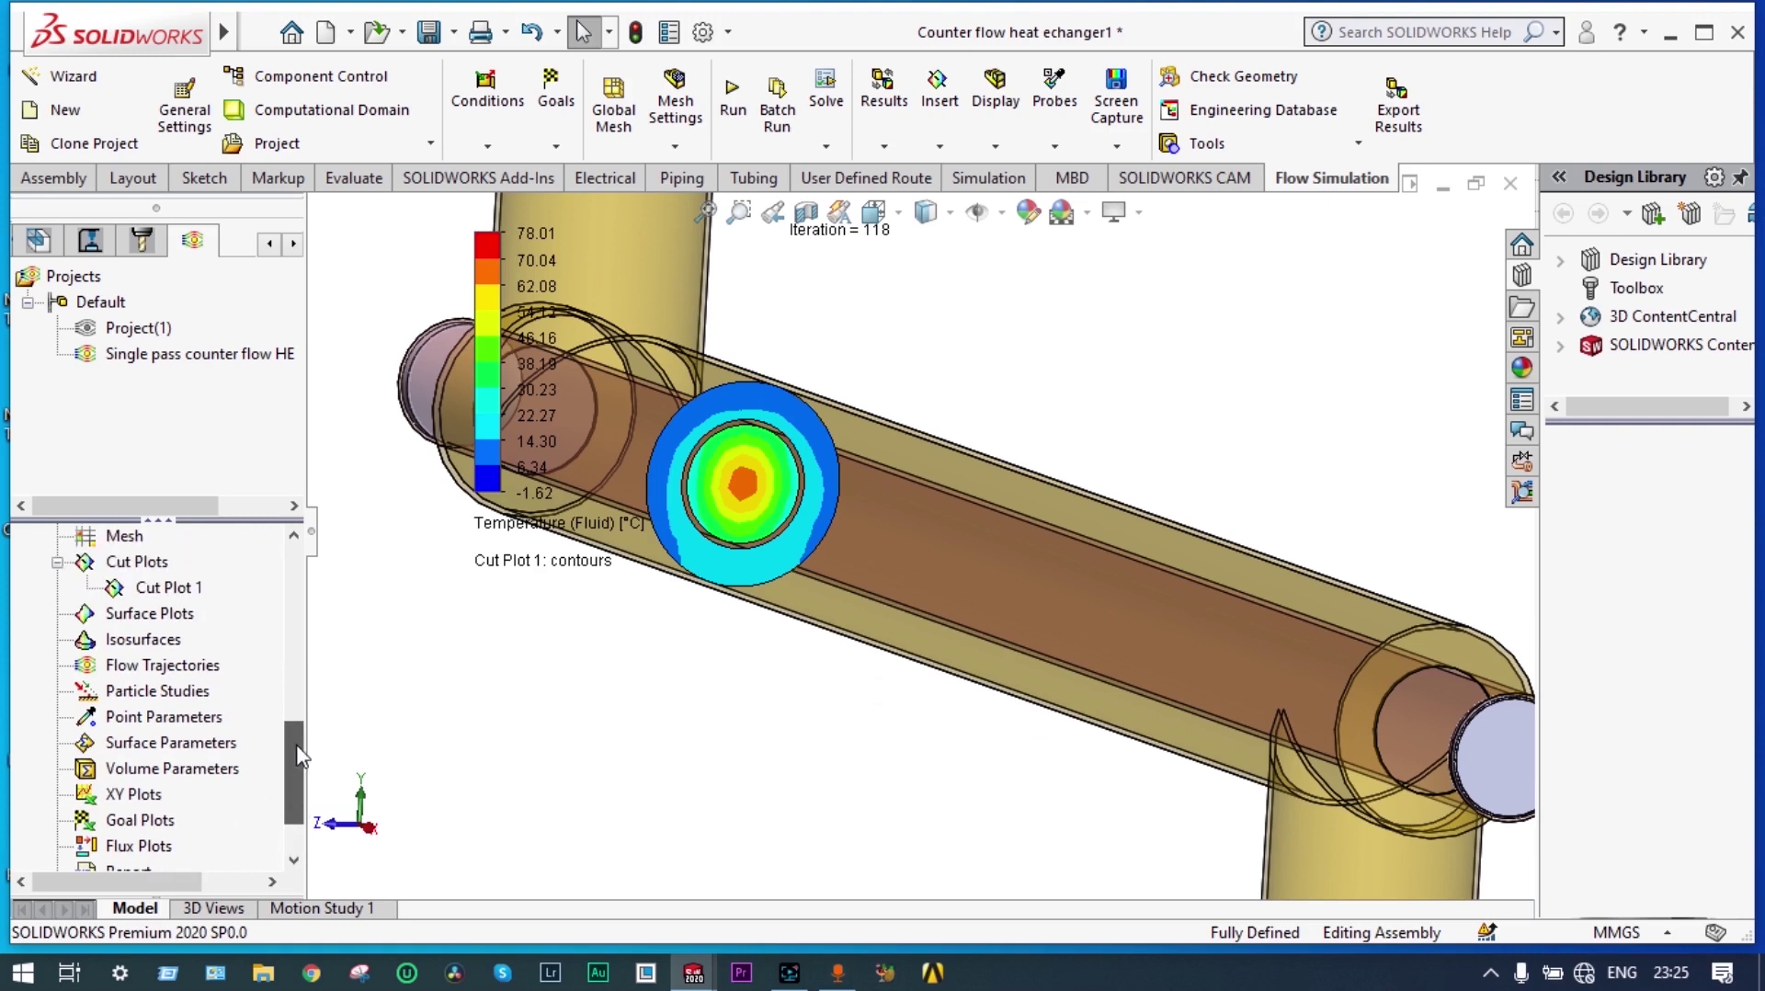
right_click(193, 589)
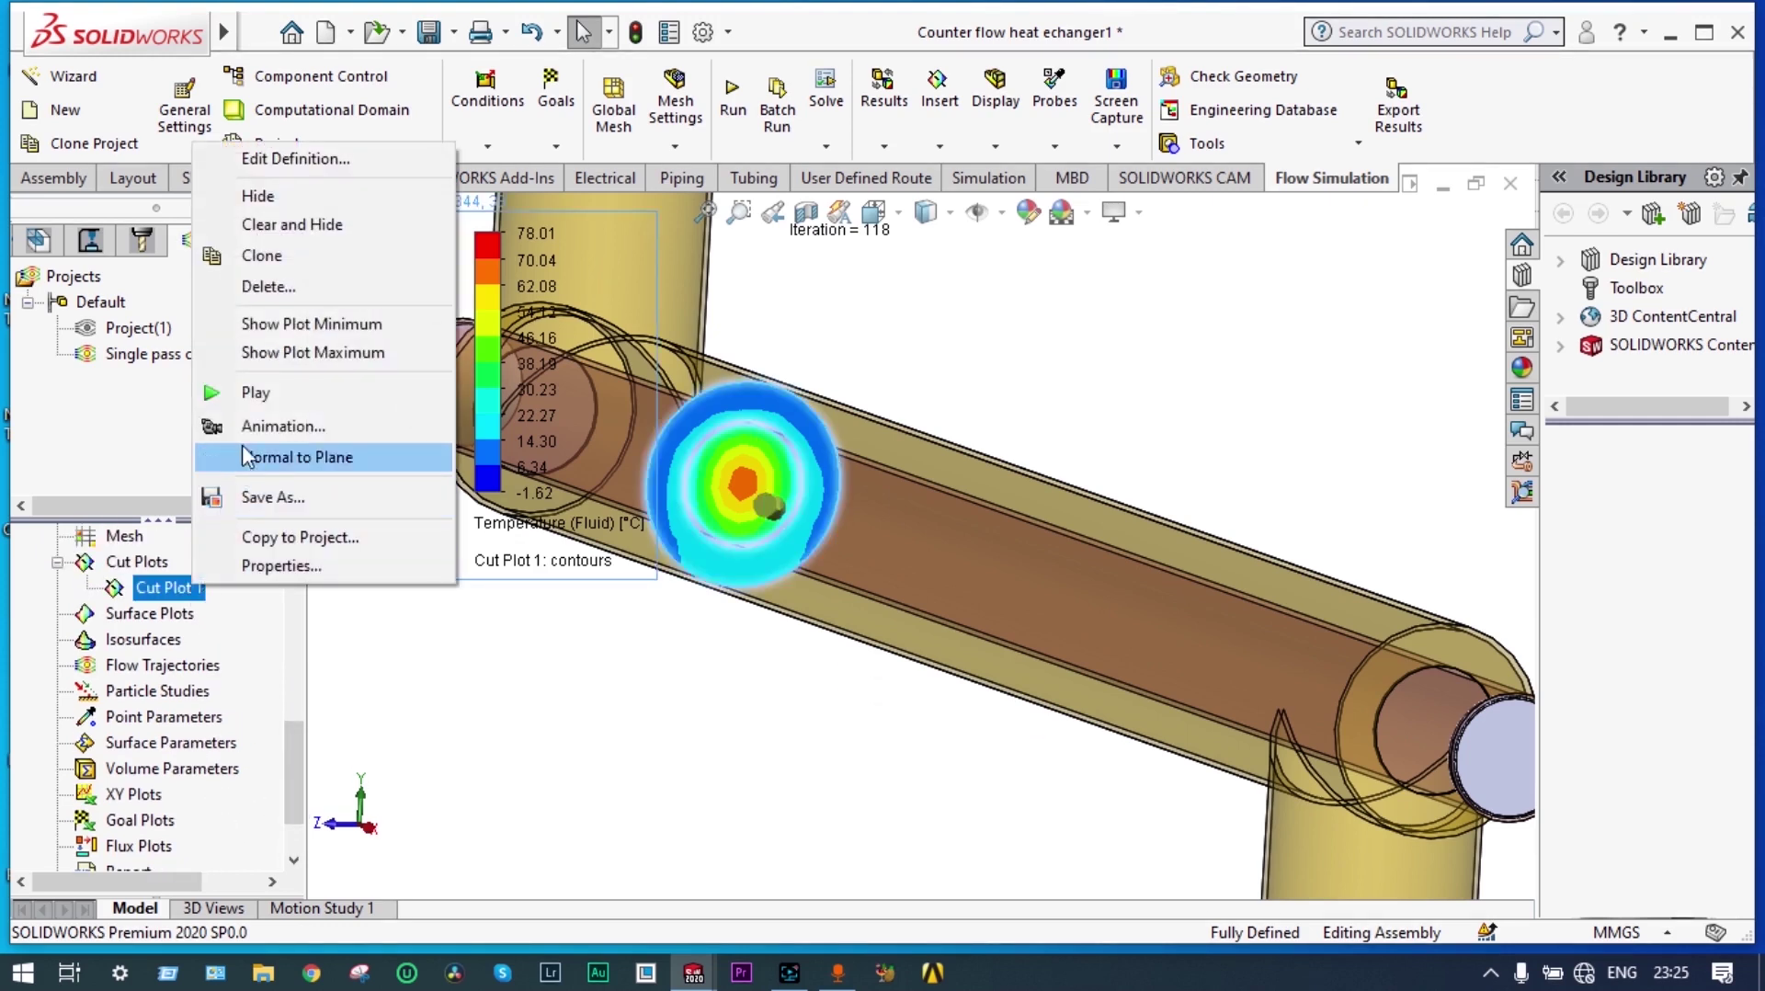
click(263, 393)
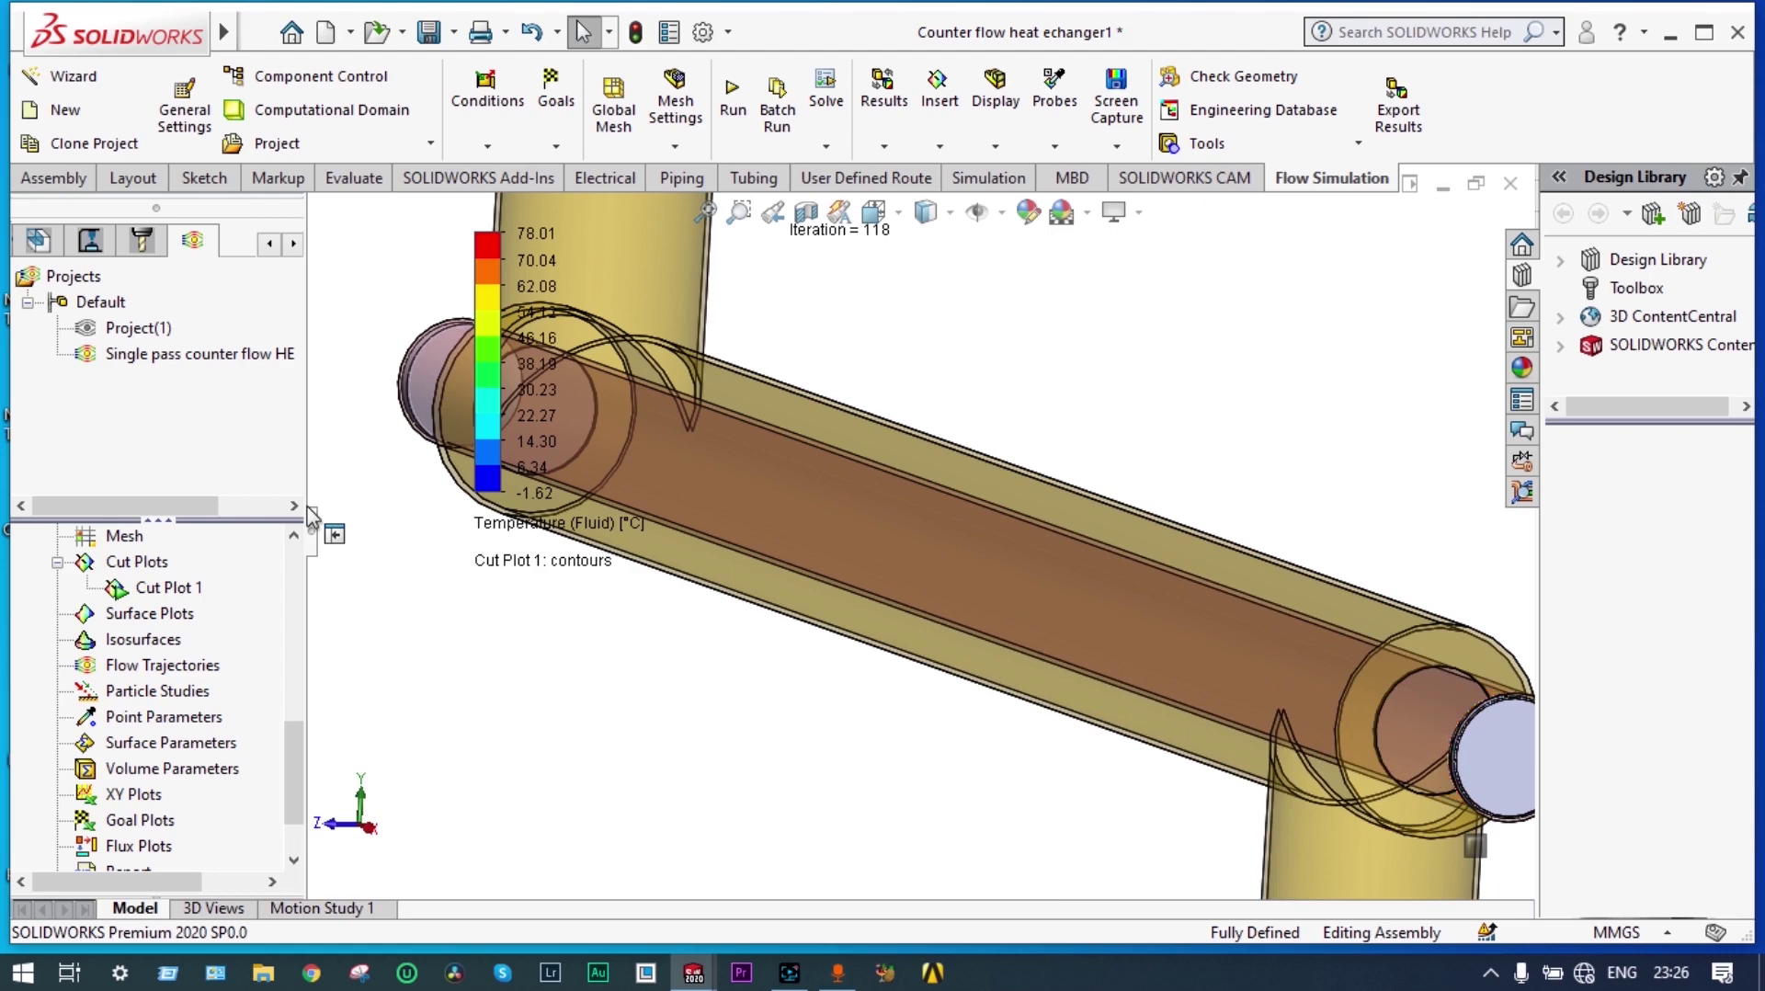
middle_drag(835, 460, 1042, 406)
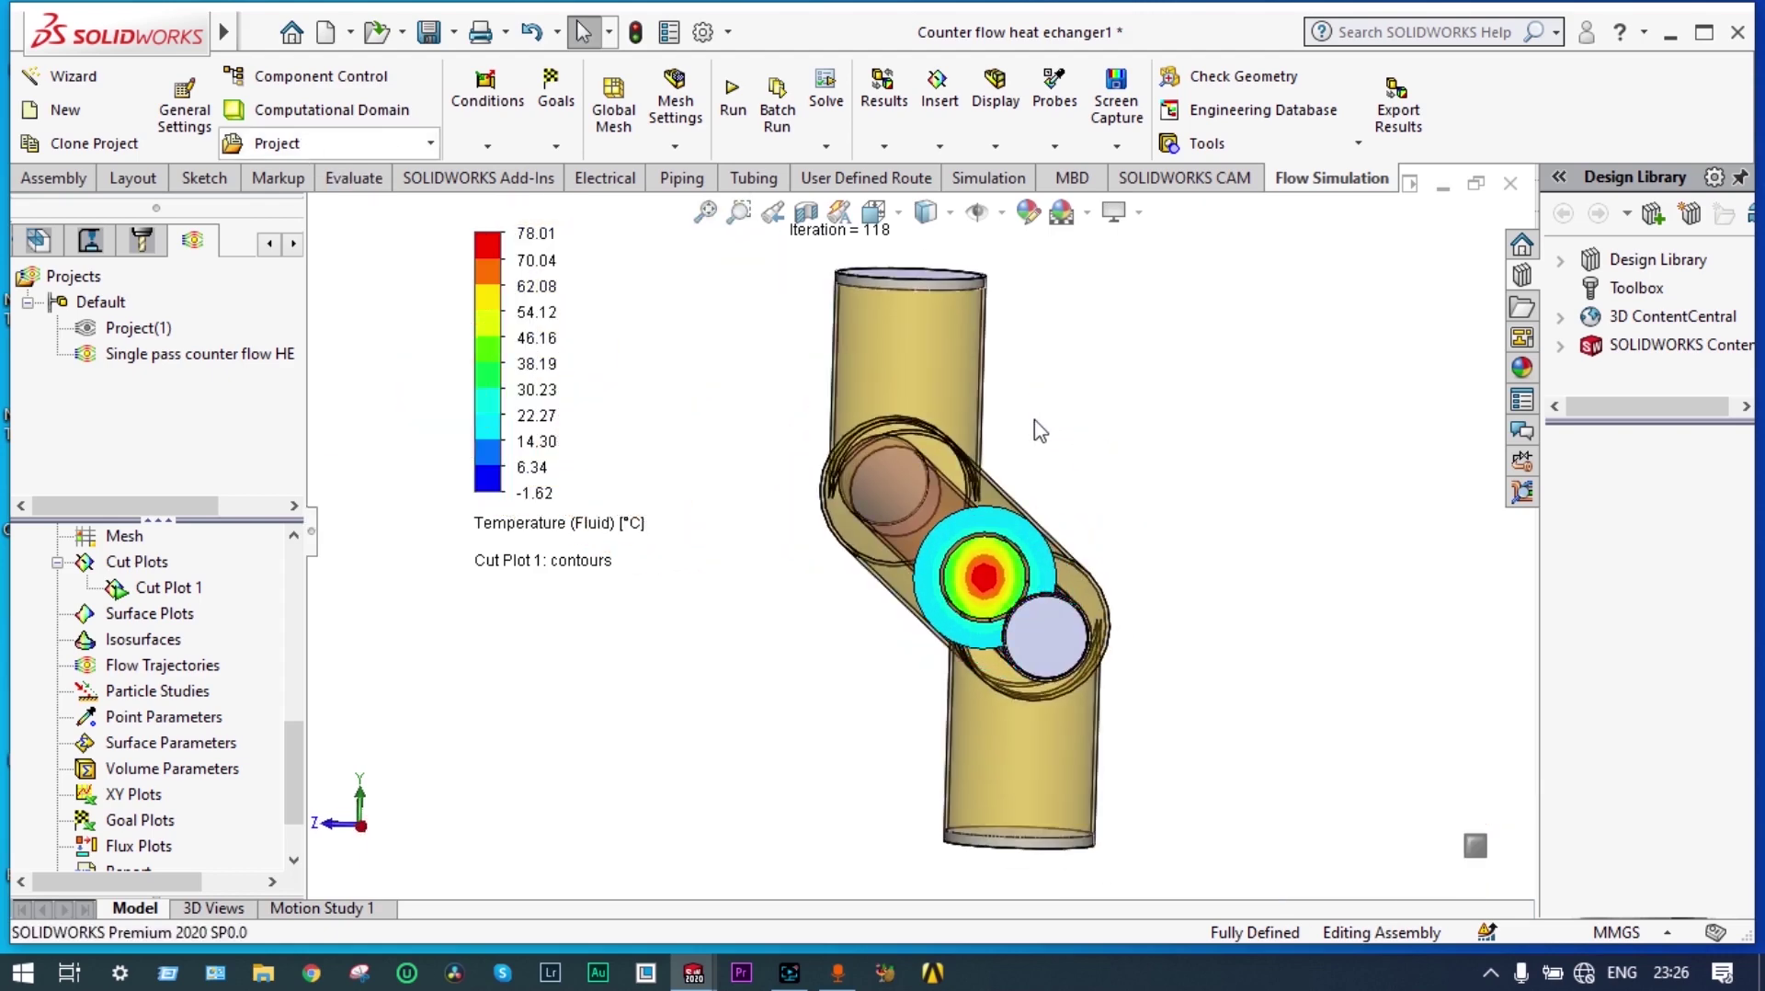
click(897, 211)
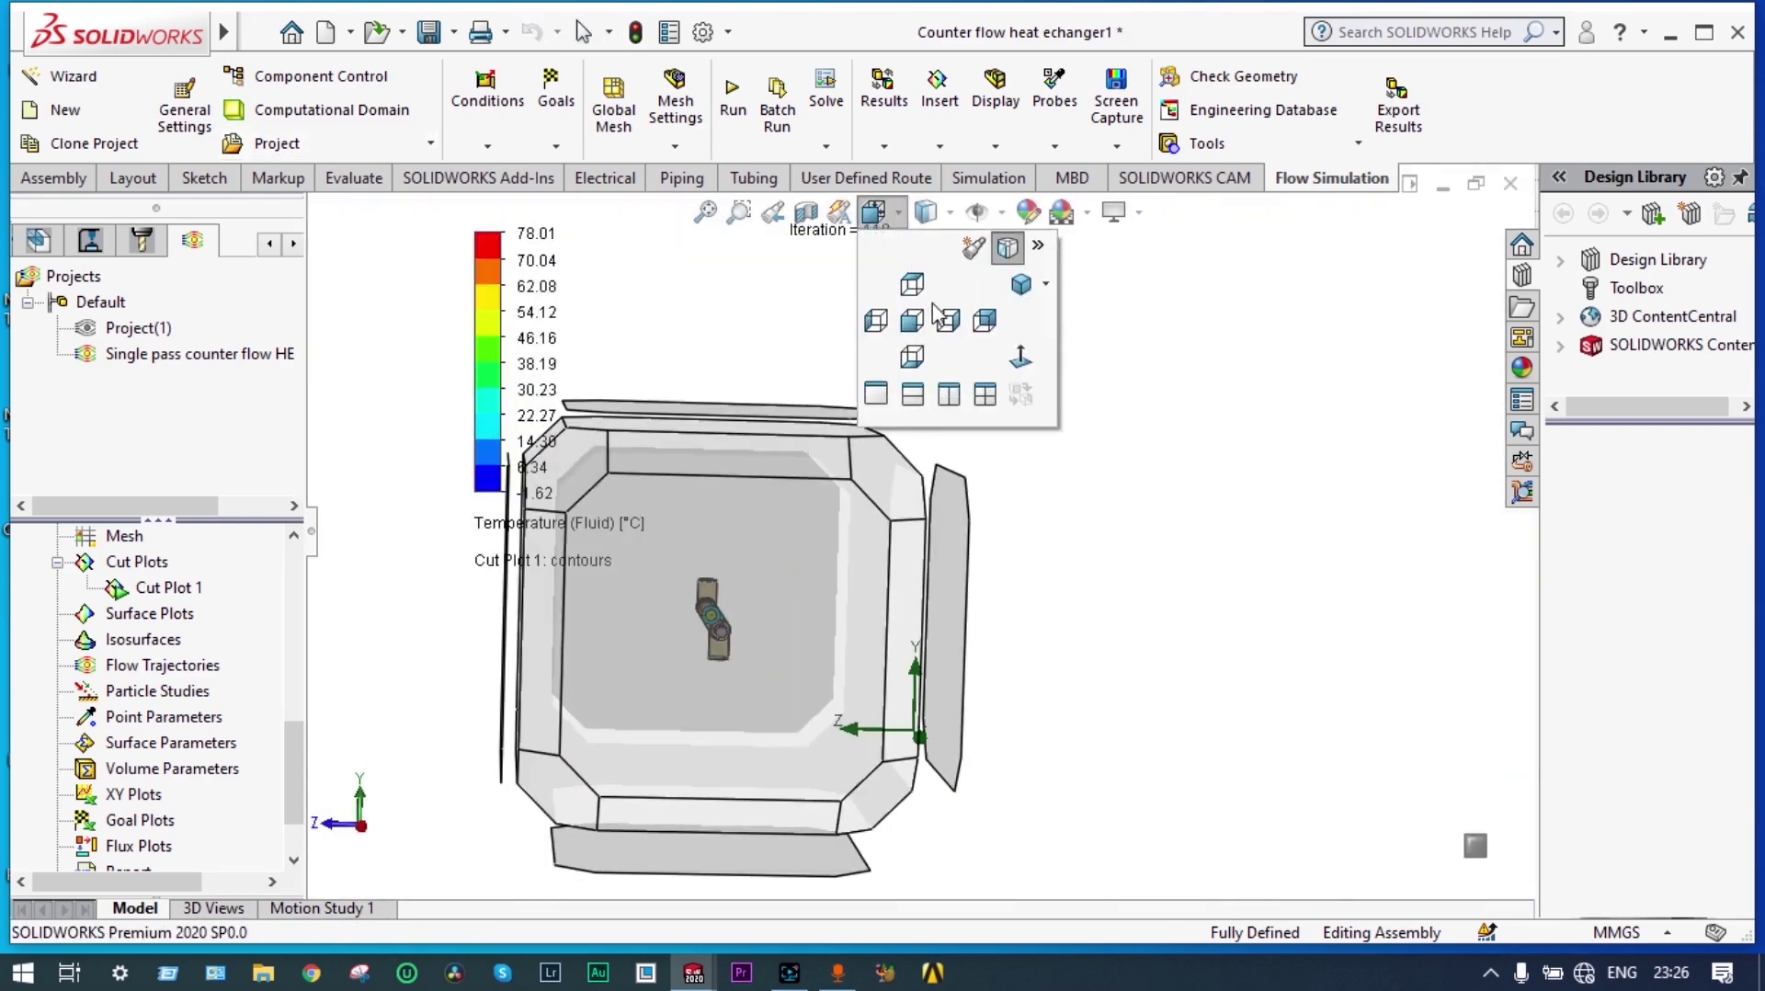
click(948, 321)
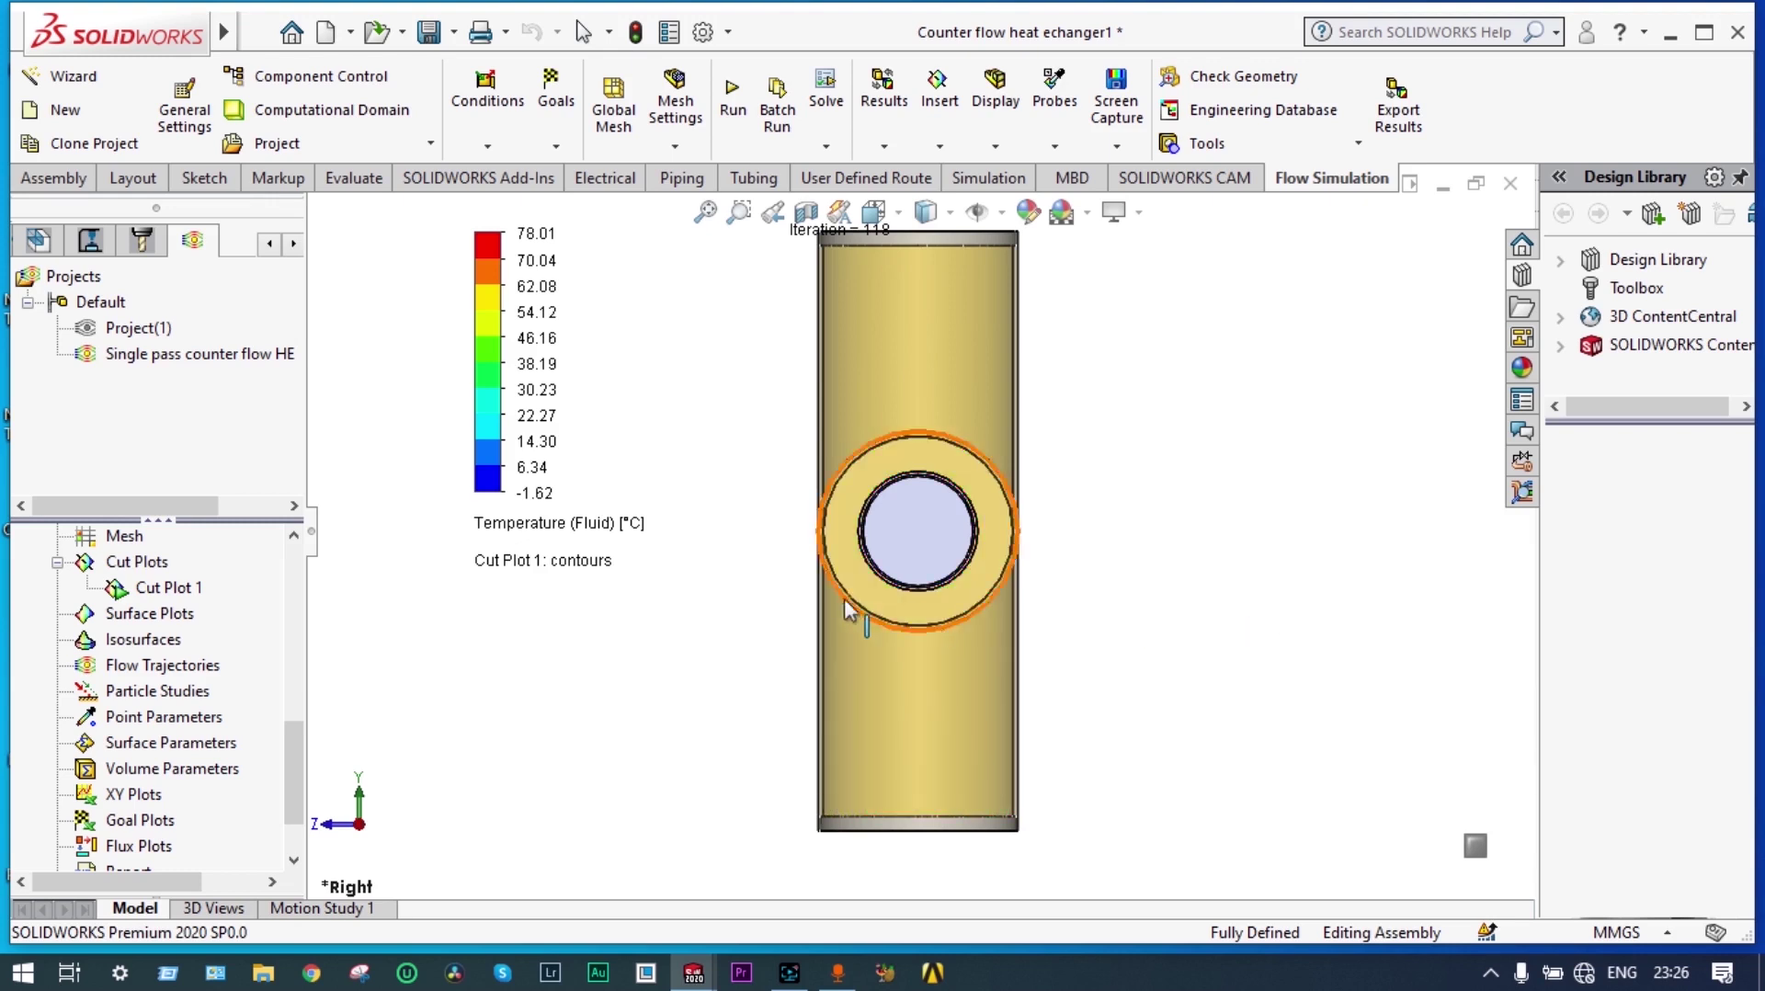
middle_drag(845, 607, 729, 598)
scroll(198, 596, down, 1)
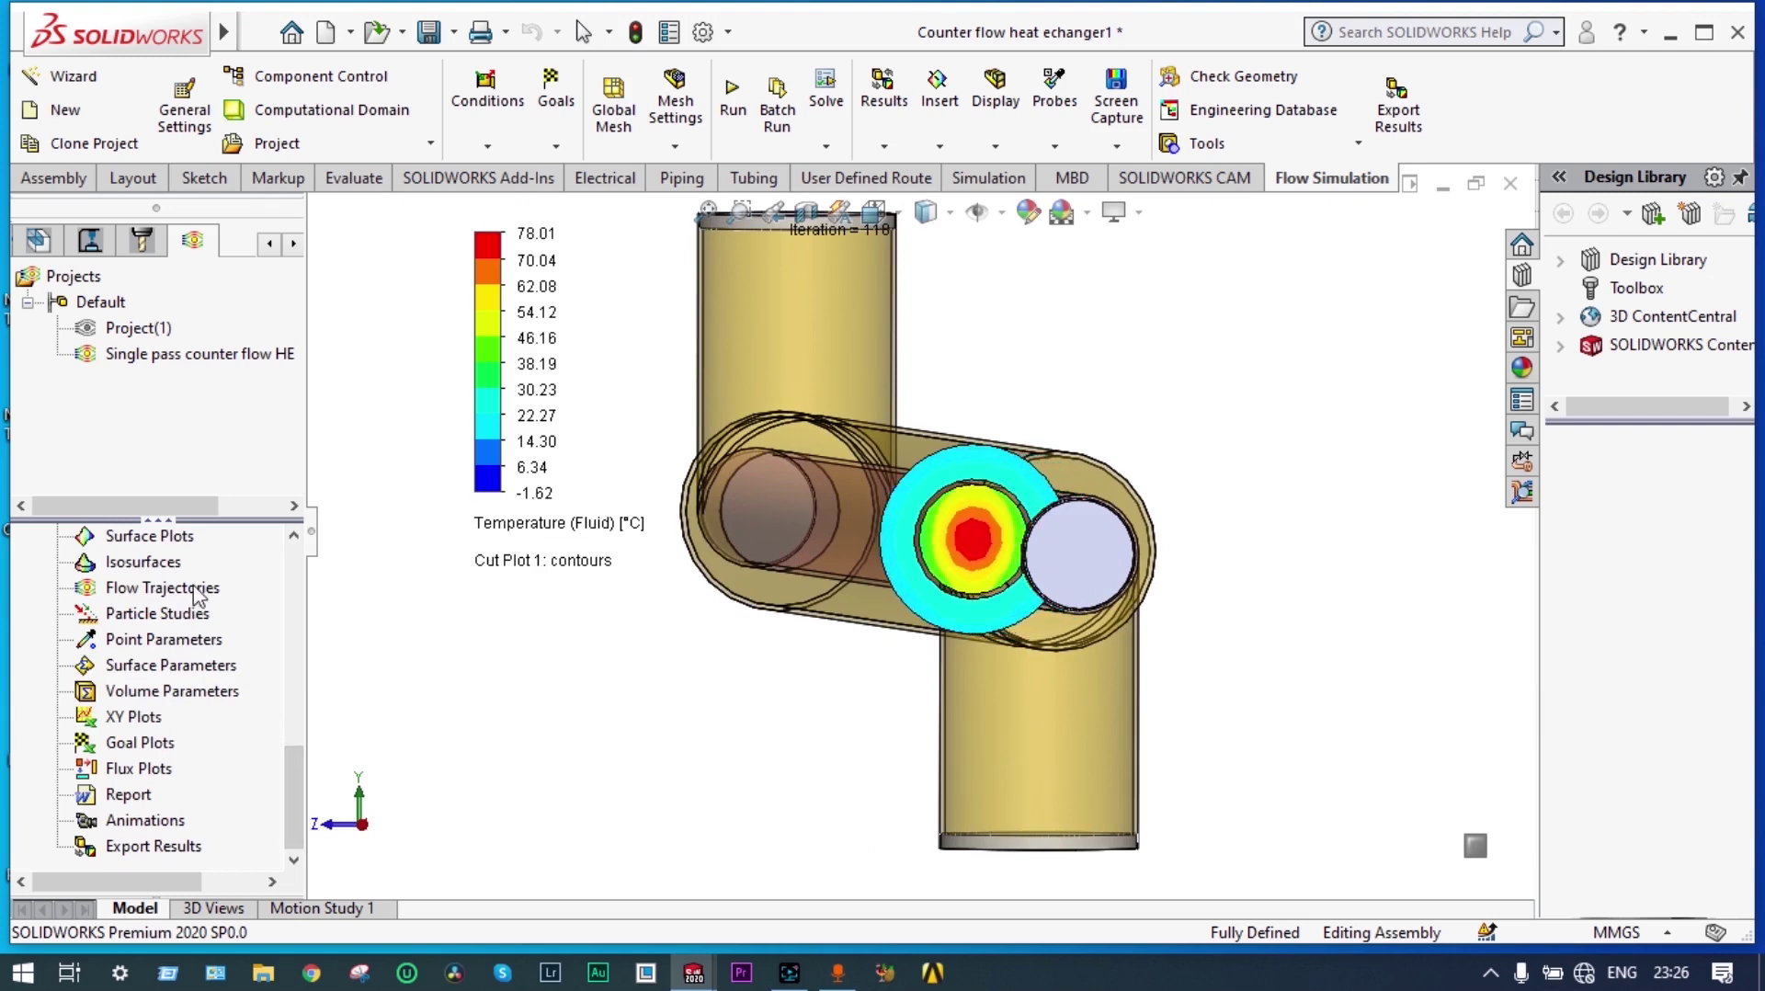
- Clear and hide the playing cross-sectional fluid temperature cut plot
drag(294, 755, 298, 725)
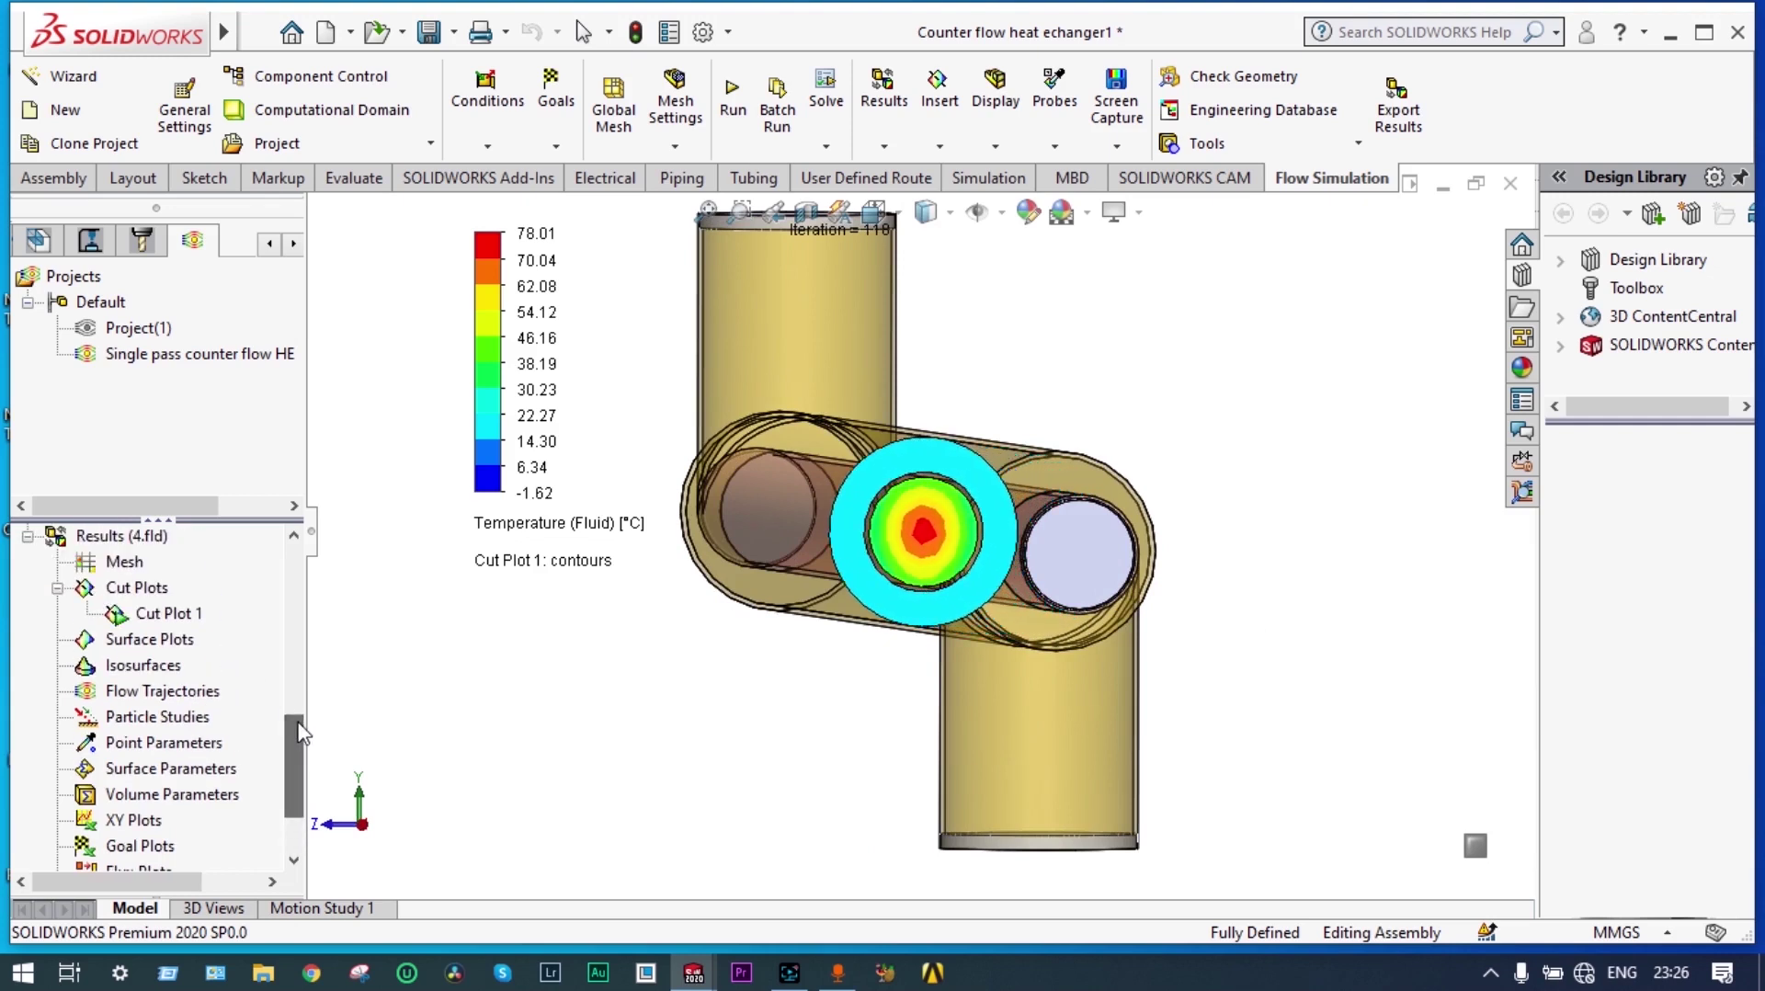
click(175, 614)
right_click(187, 613)
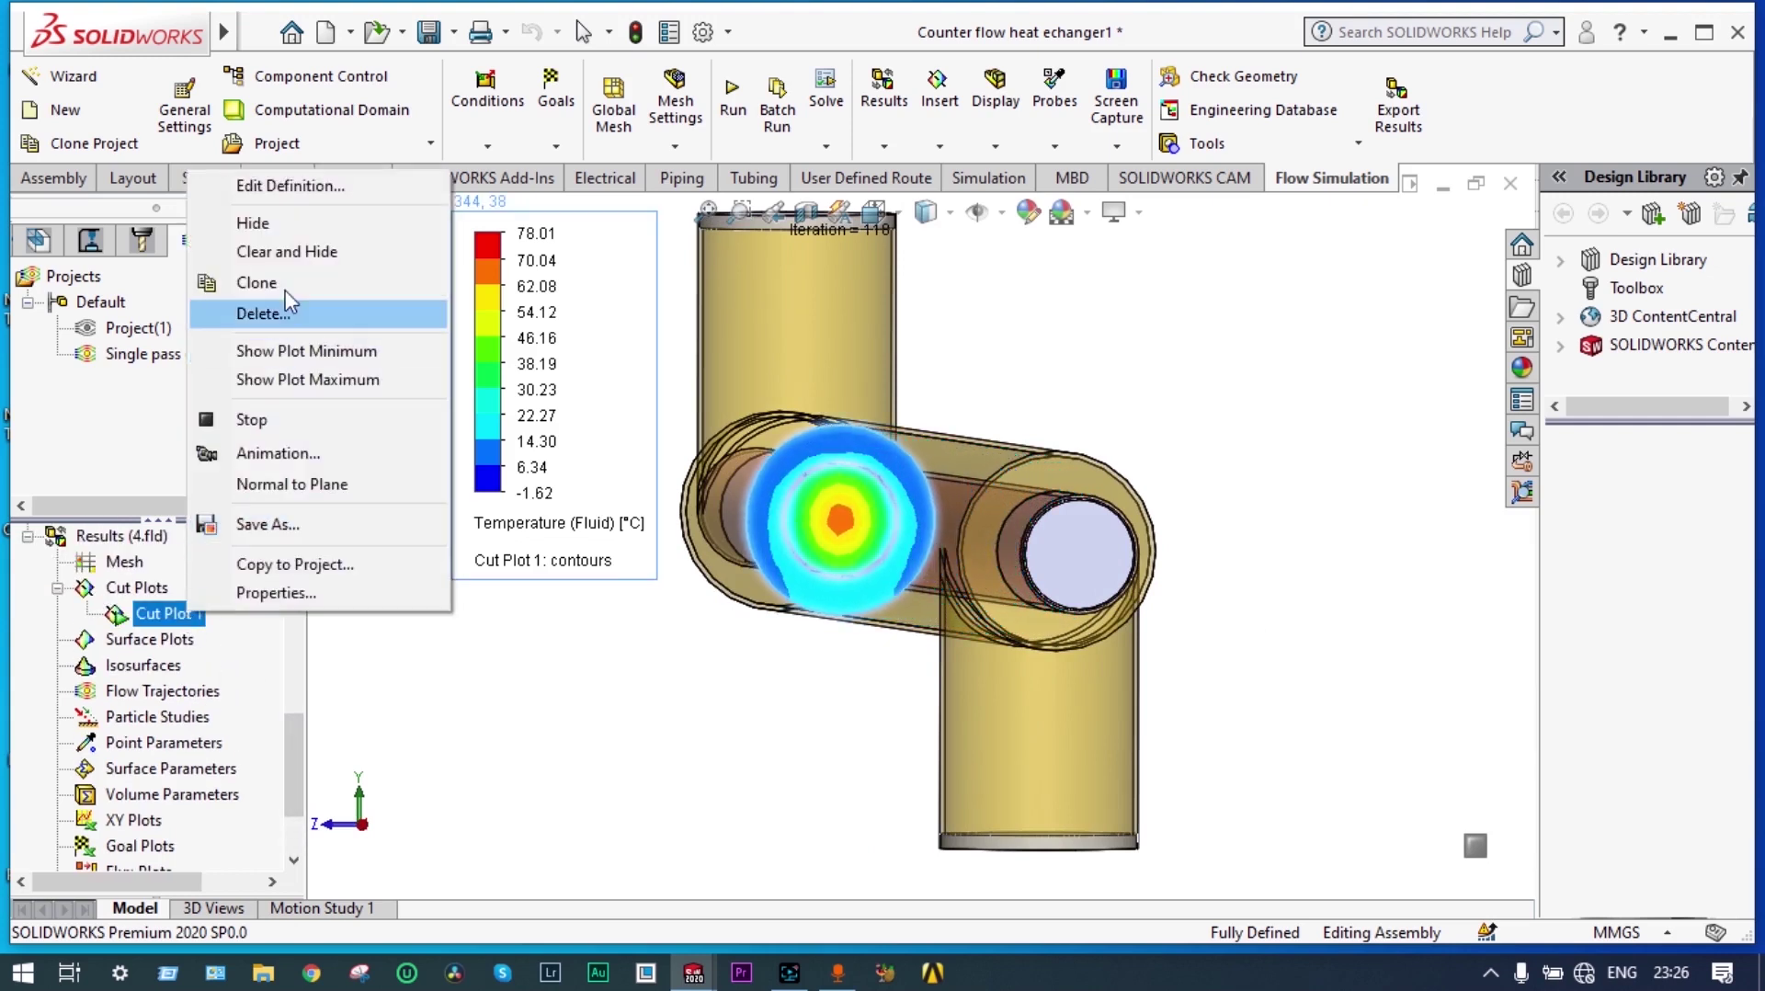
click(292, 251)
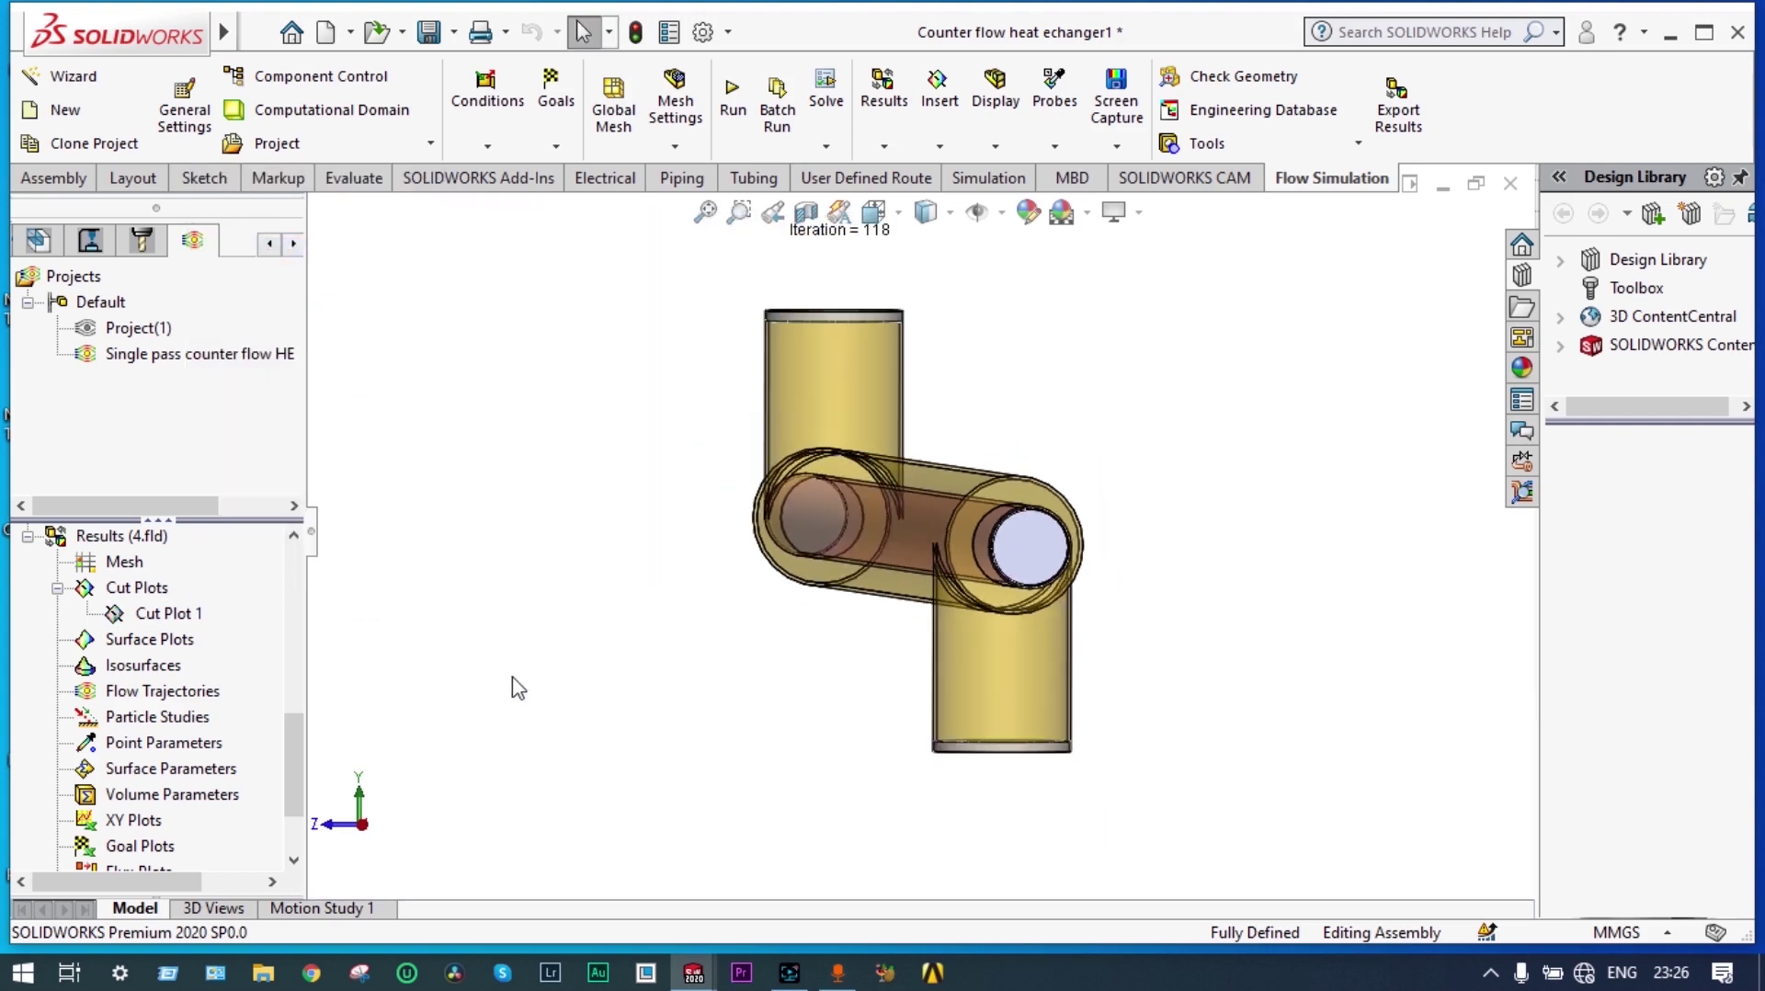
- Insert a surface plot showing Temperature (Fluid) contours on all faces of the heat exchanger
middle_drag(519, 688, 571, 677)
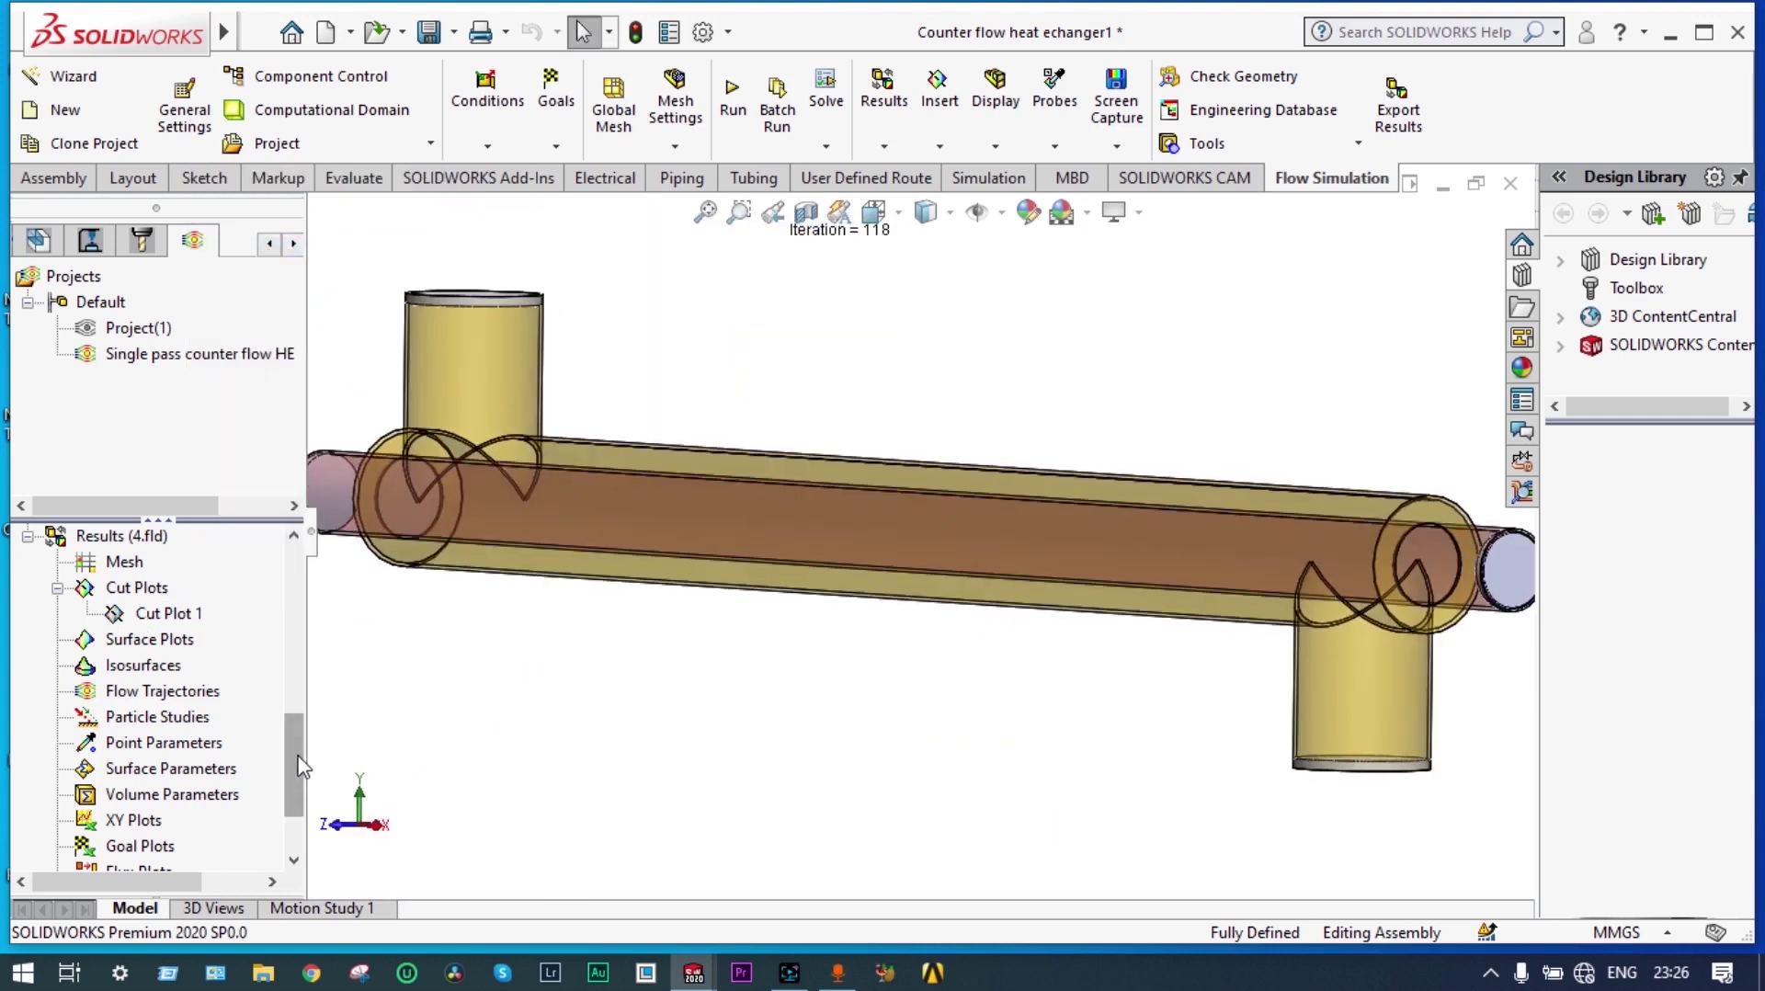
right_click(173, 649)
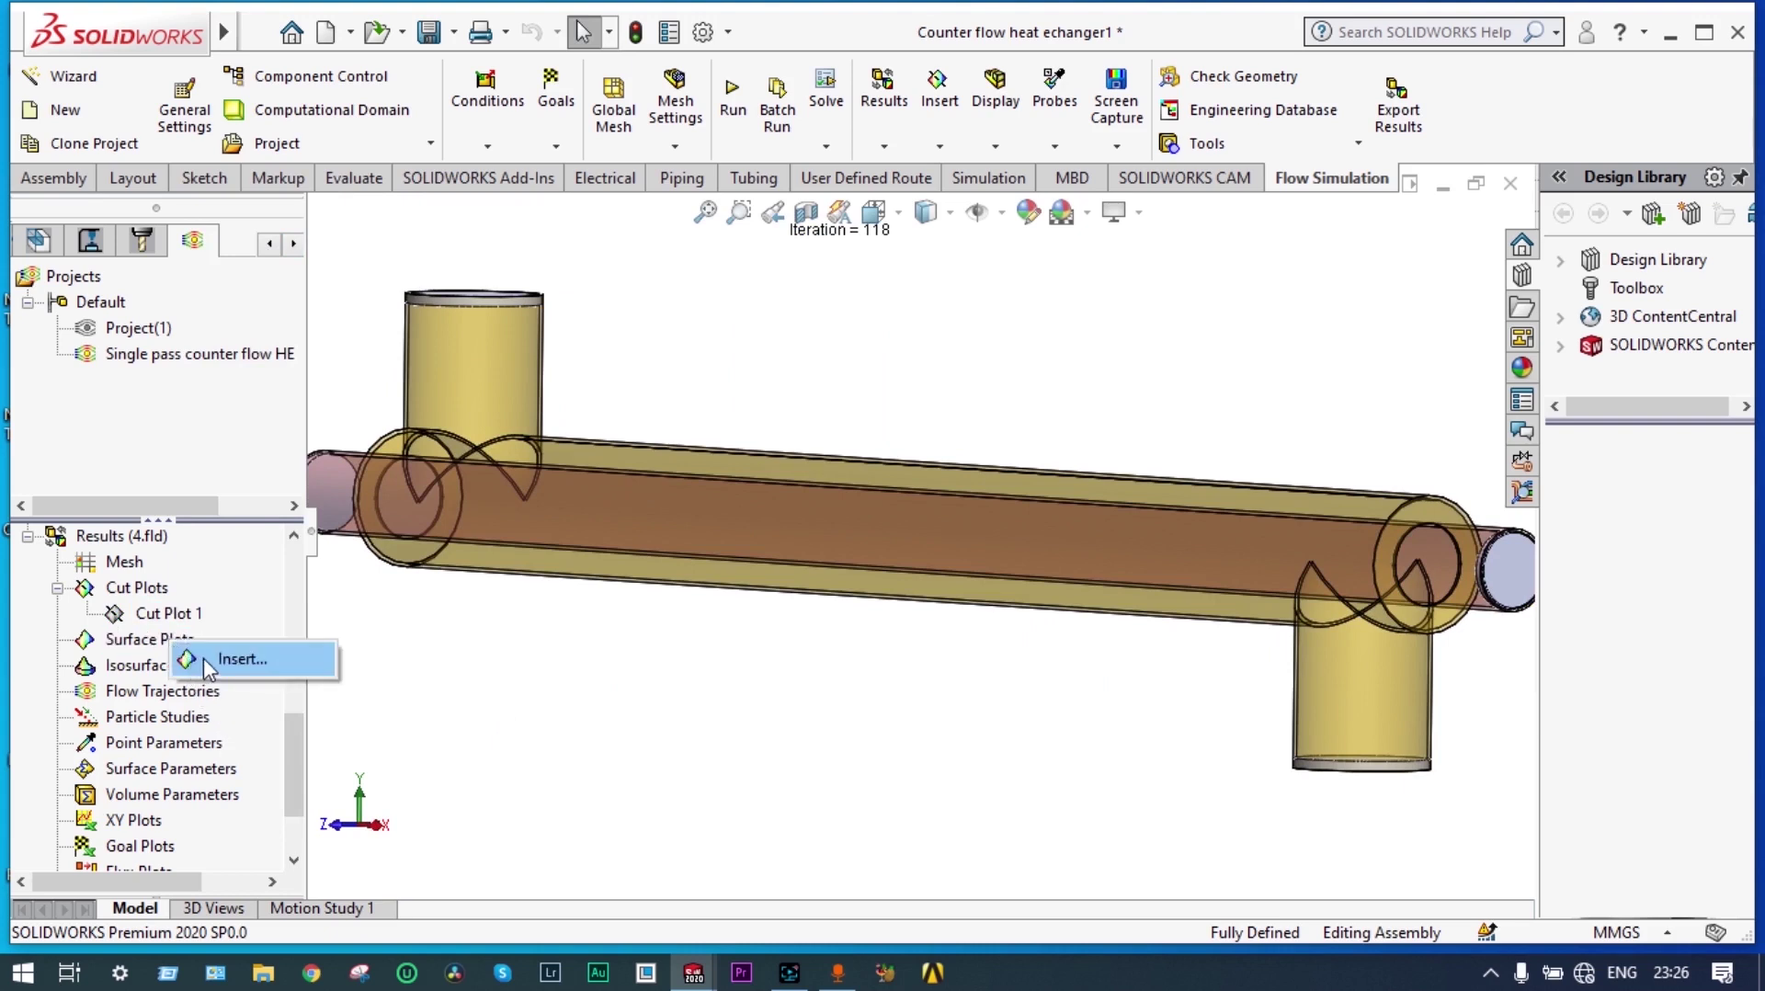
click(204, 660)
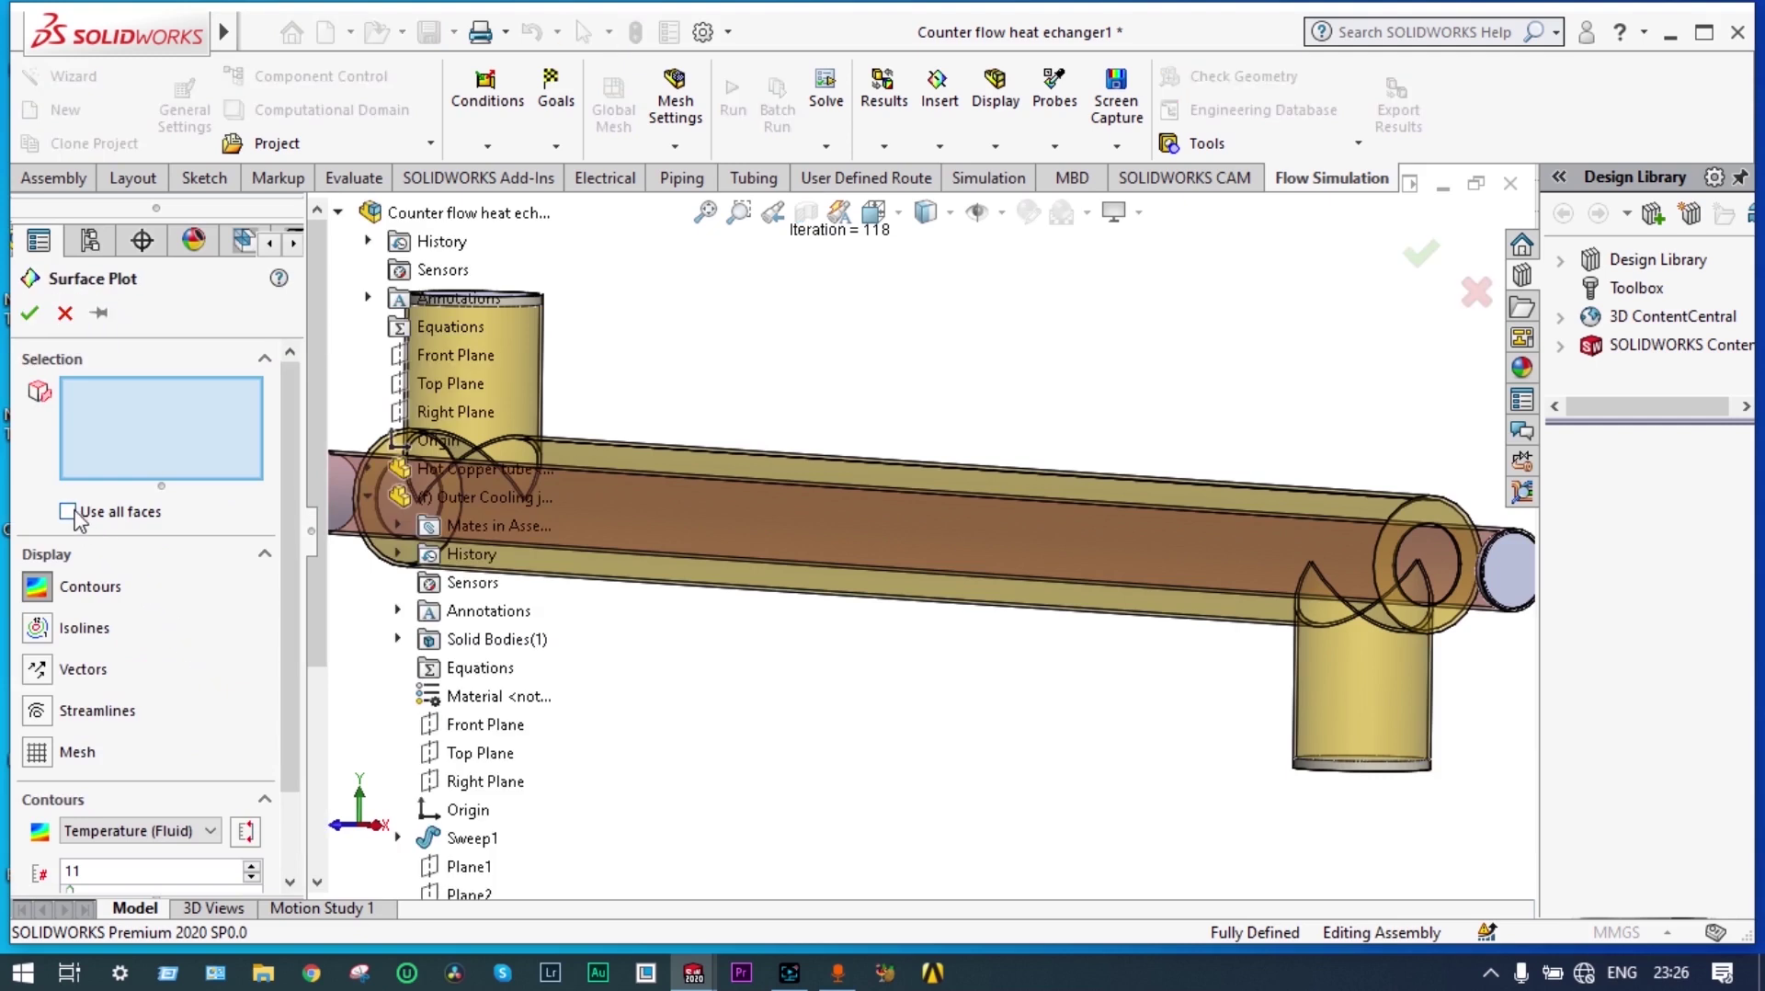
click(68, 512)
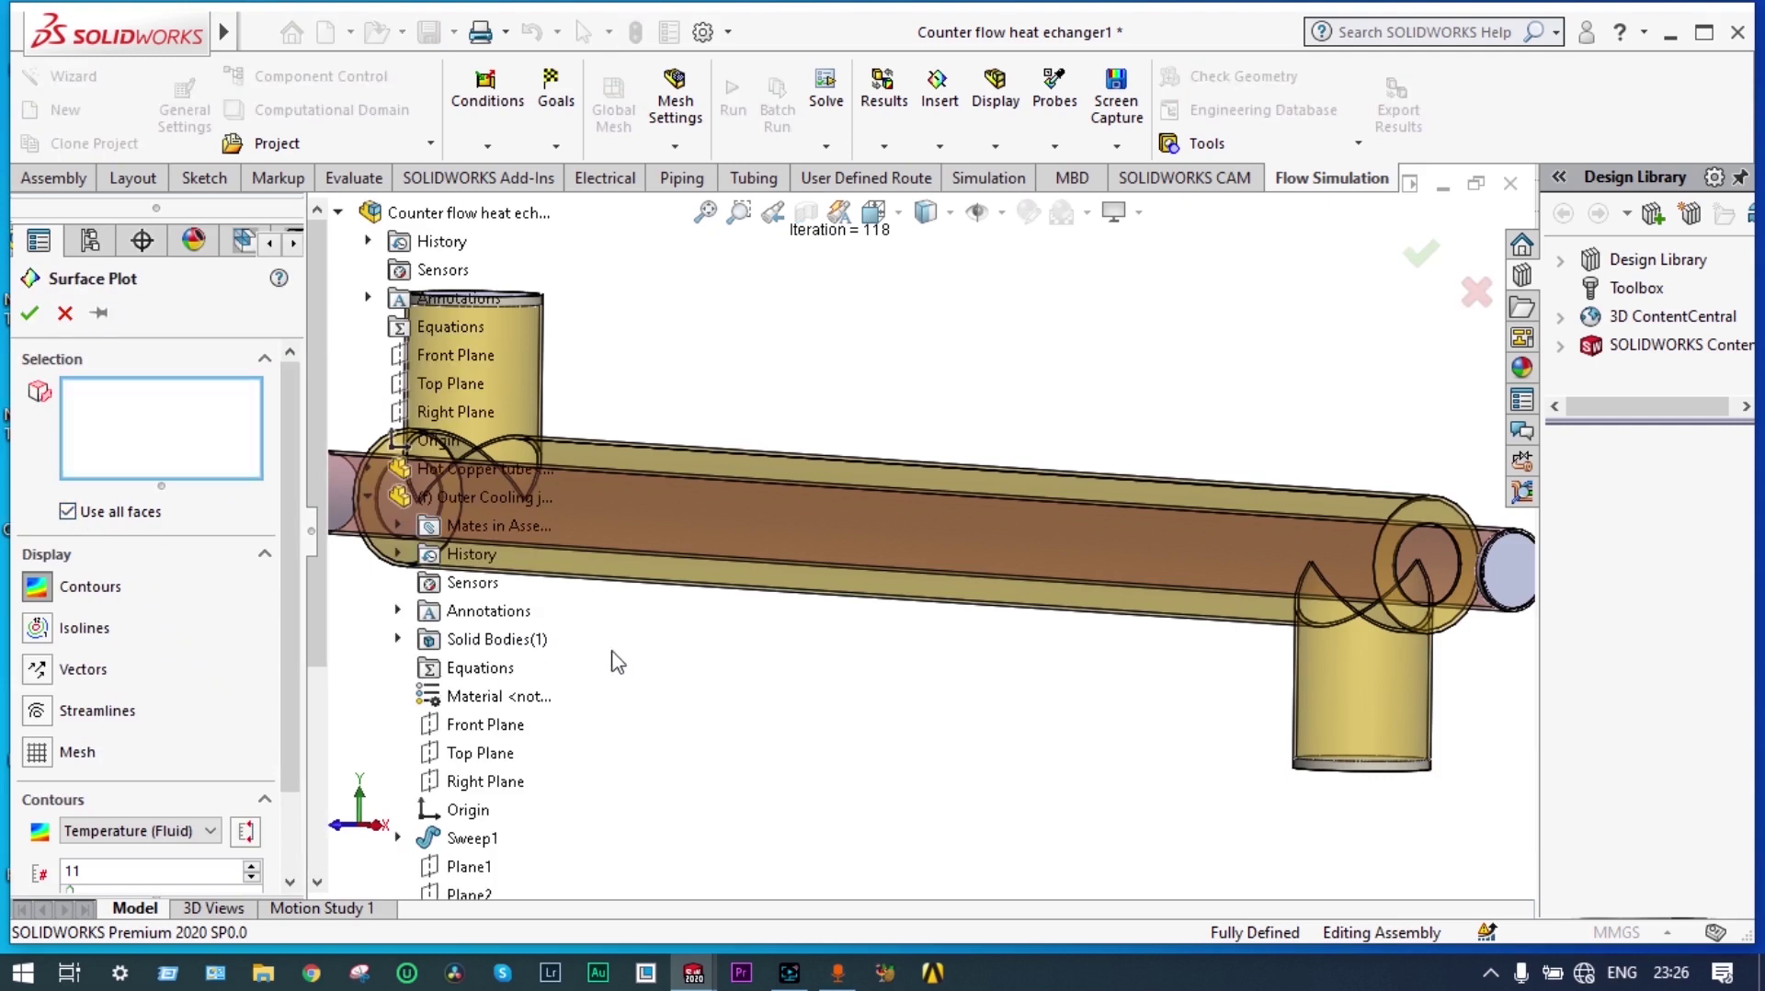
click(28, 314)
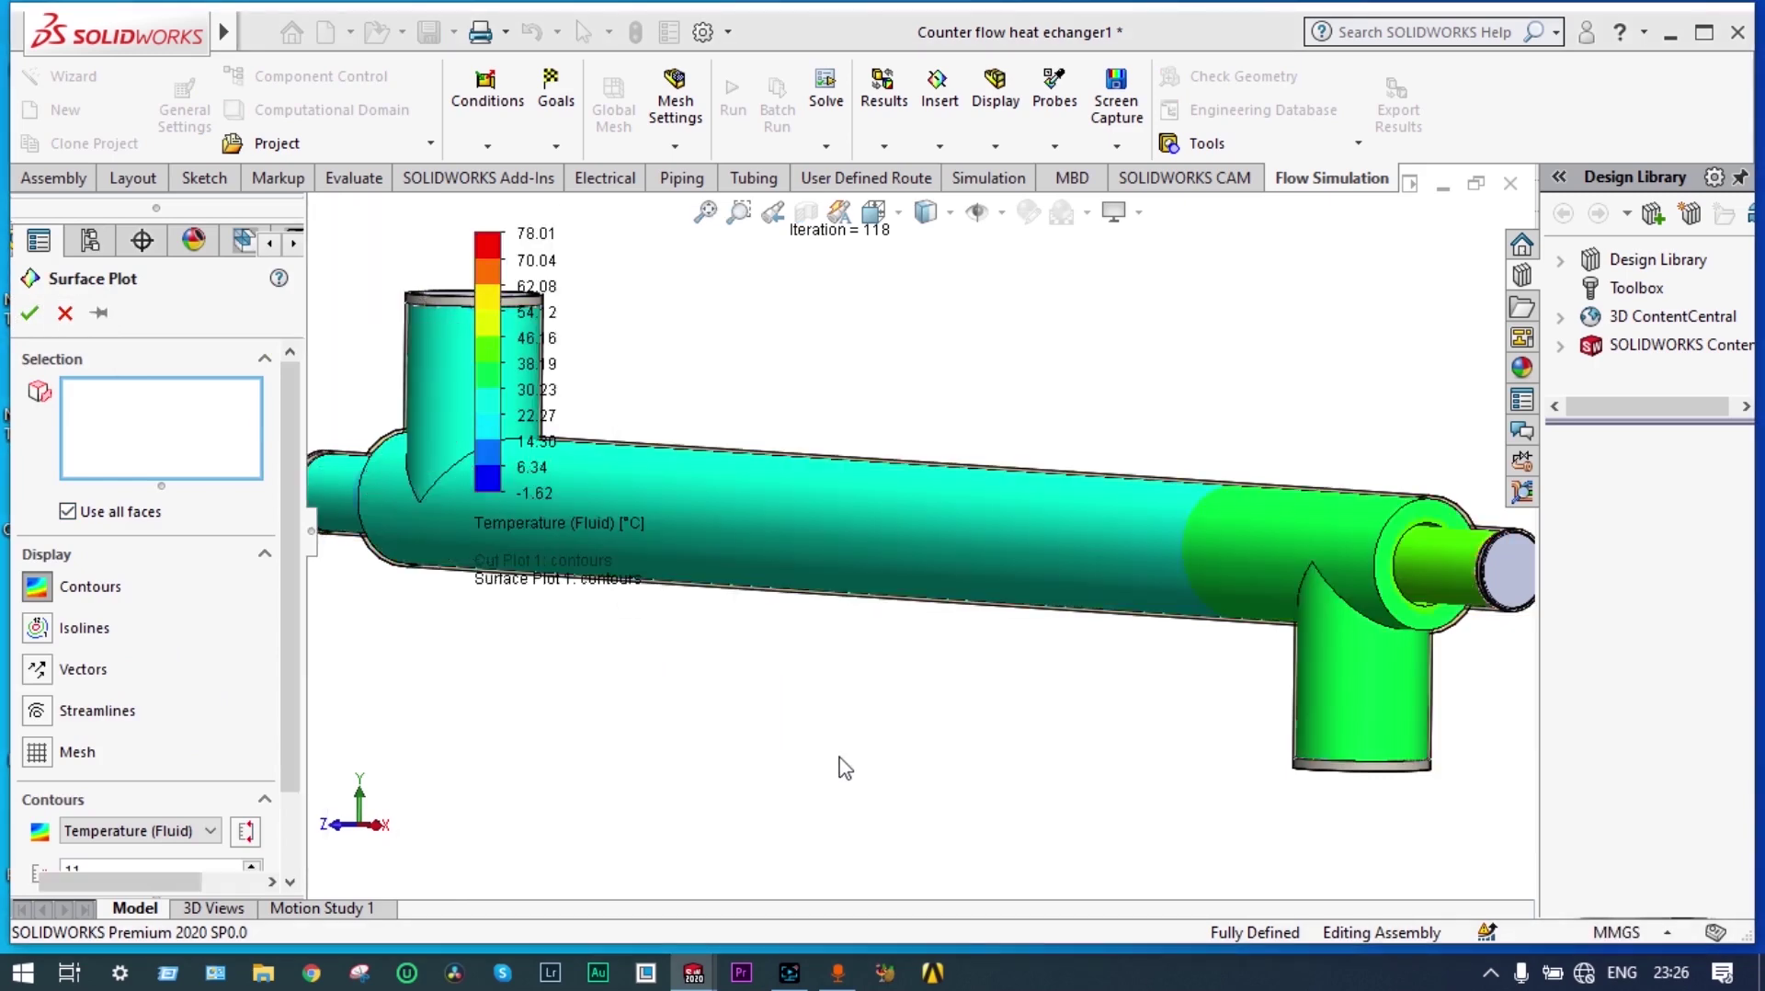
- Make the lid LID8 on the hot inlet end of the copper tube transparent
scroll(929, 749, up, 1)
middle_drag(929, 748, 930, 751)
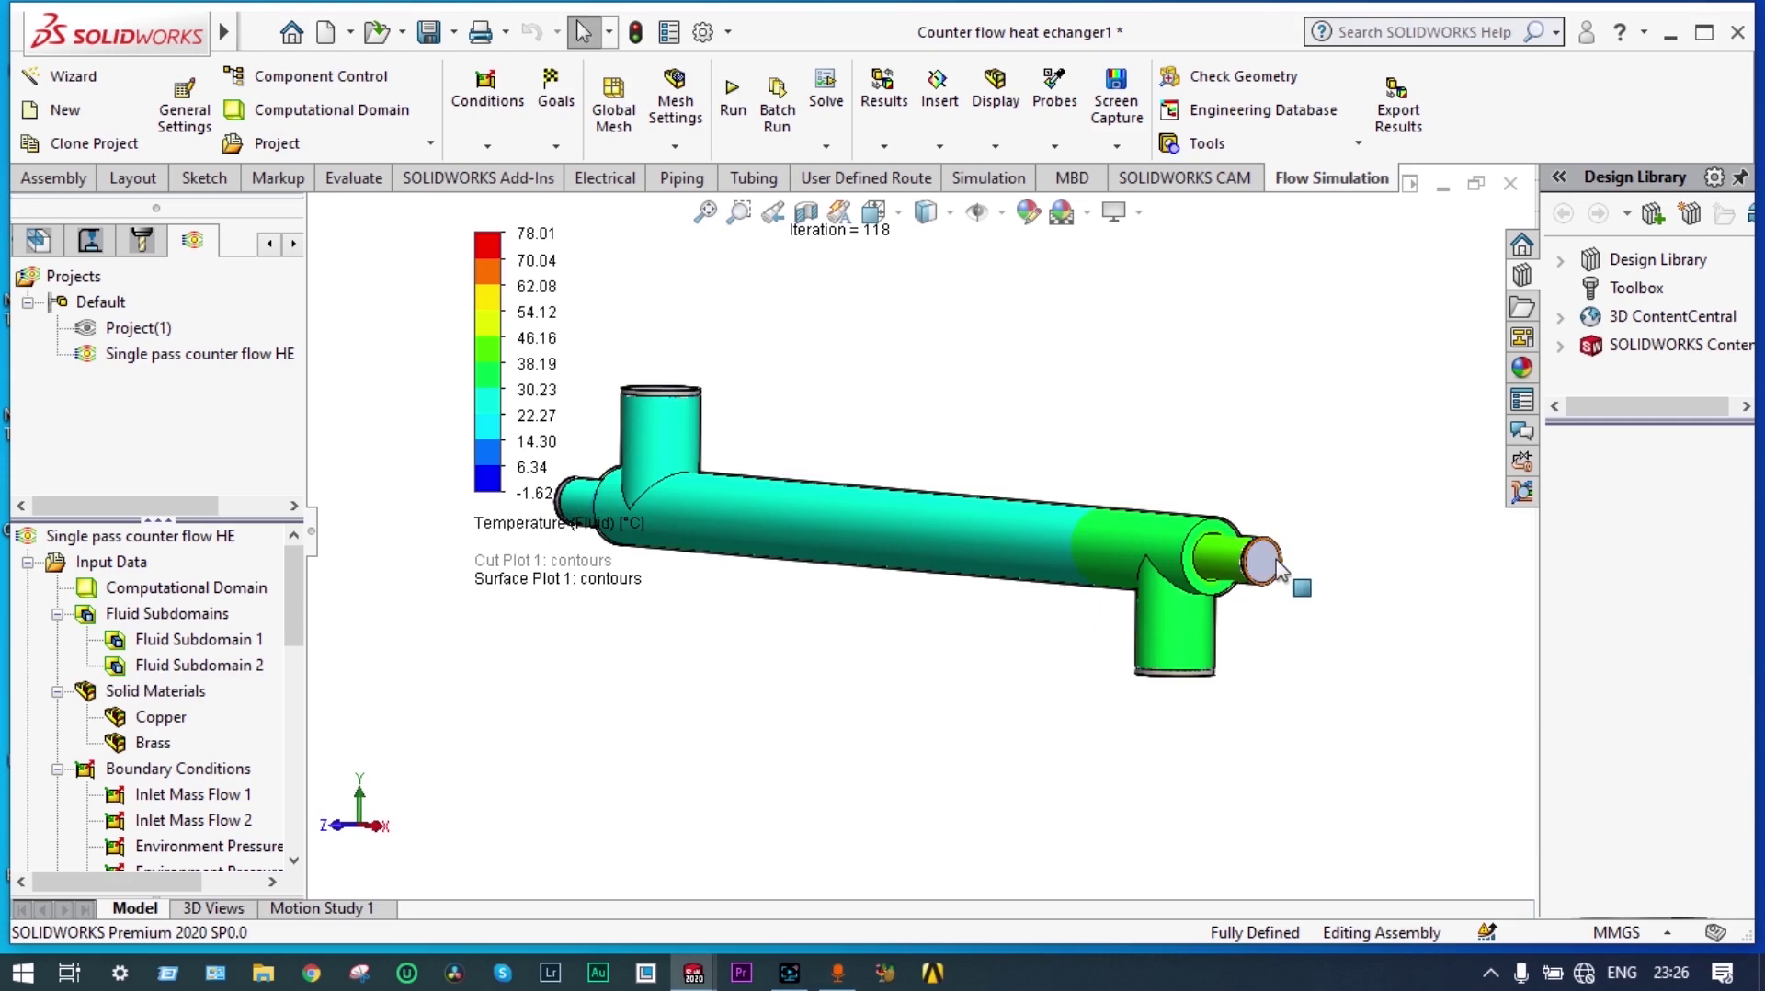
scroll(1025, 589, down, 5)
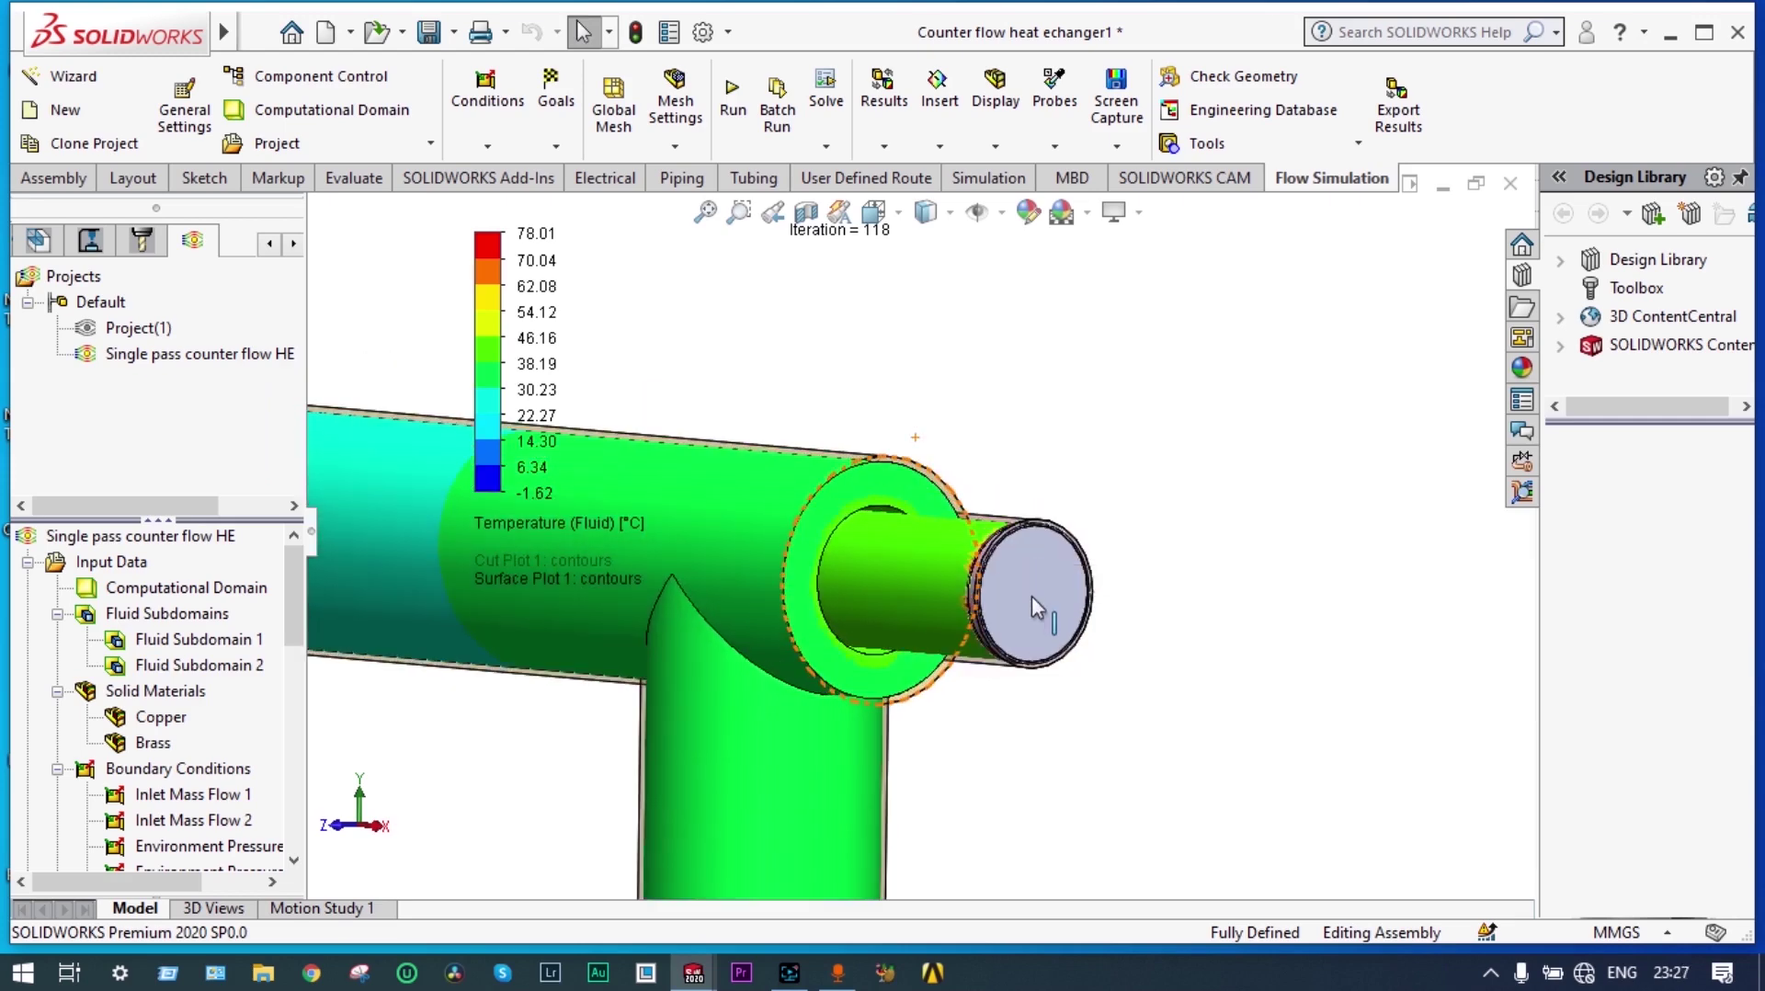
right_click(1031, 601)
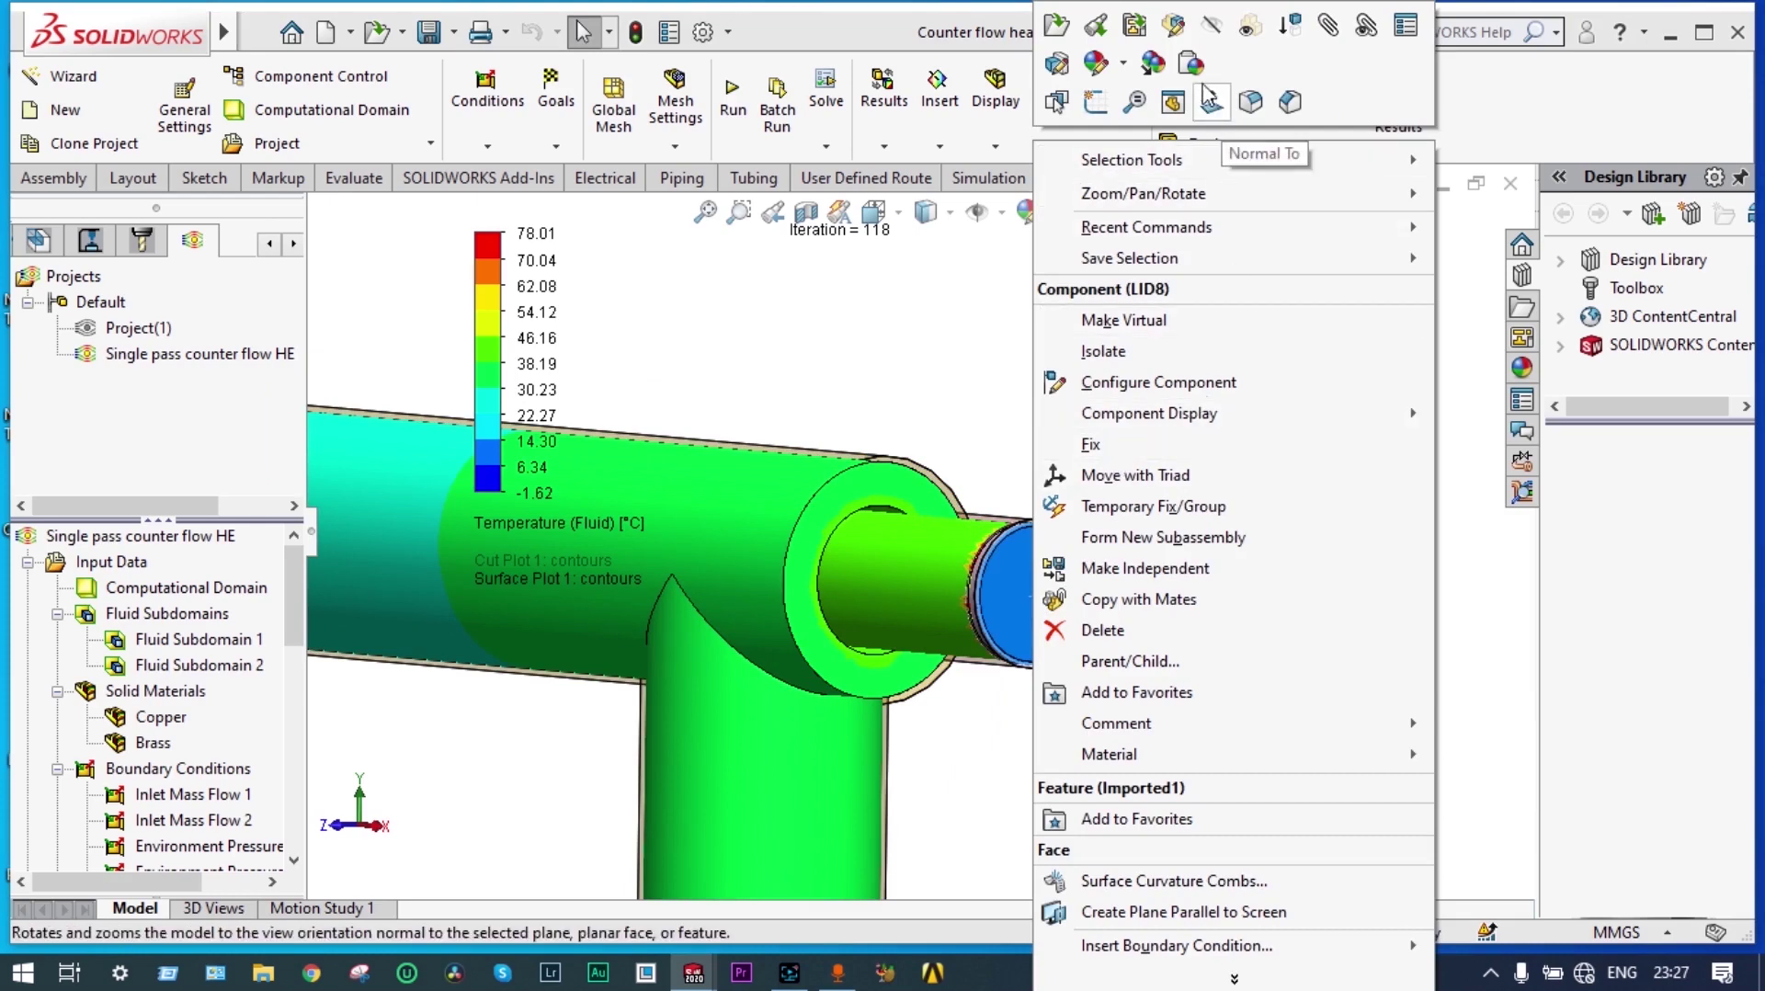
click(1255, 33)
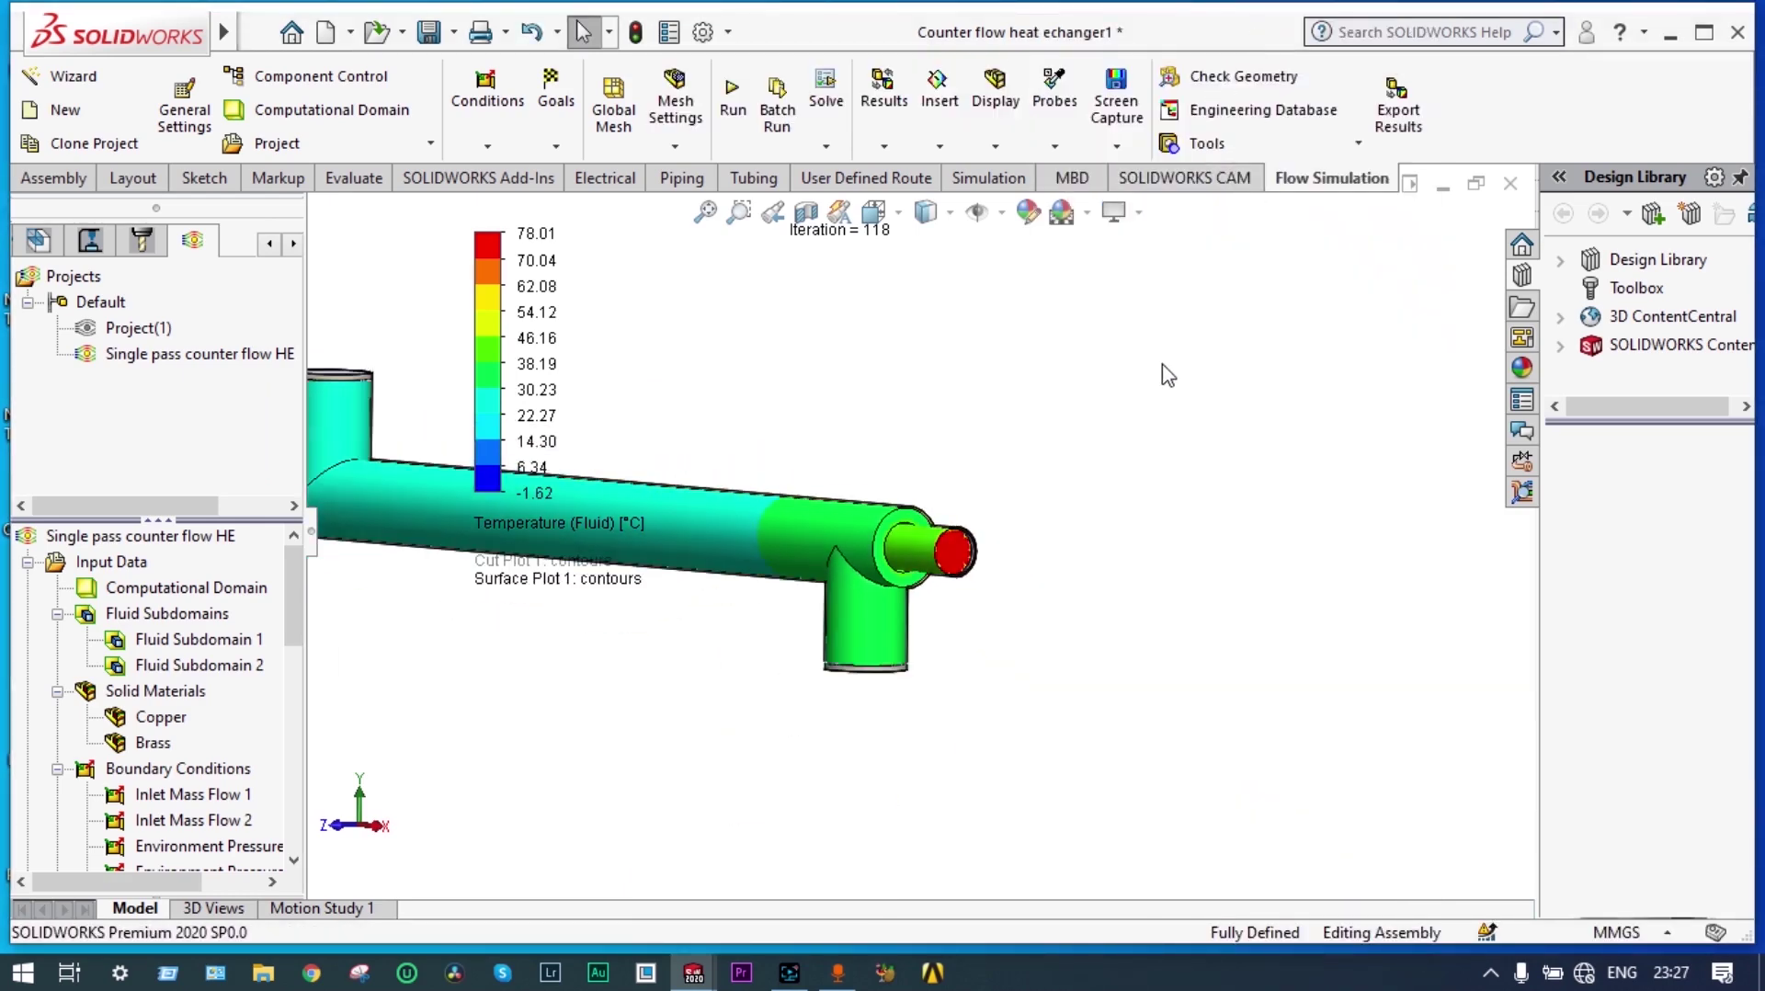
- Make the lid LID7 on the outlet end of the copper tube transparent
middle_drag(825, 428, 1059, 569)
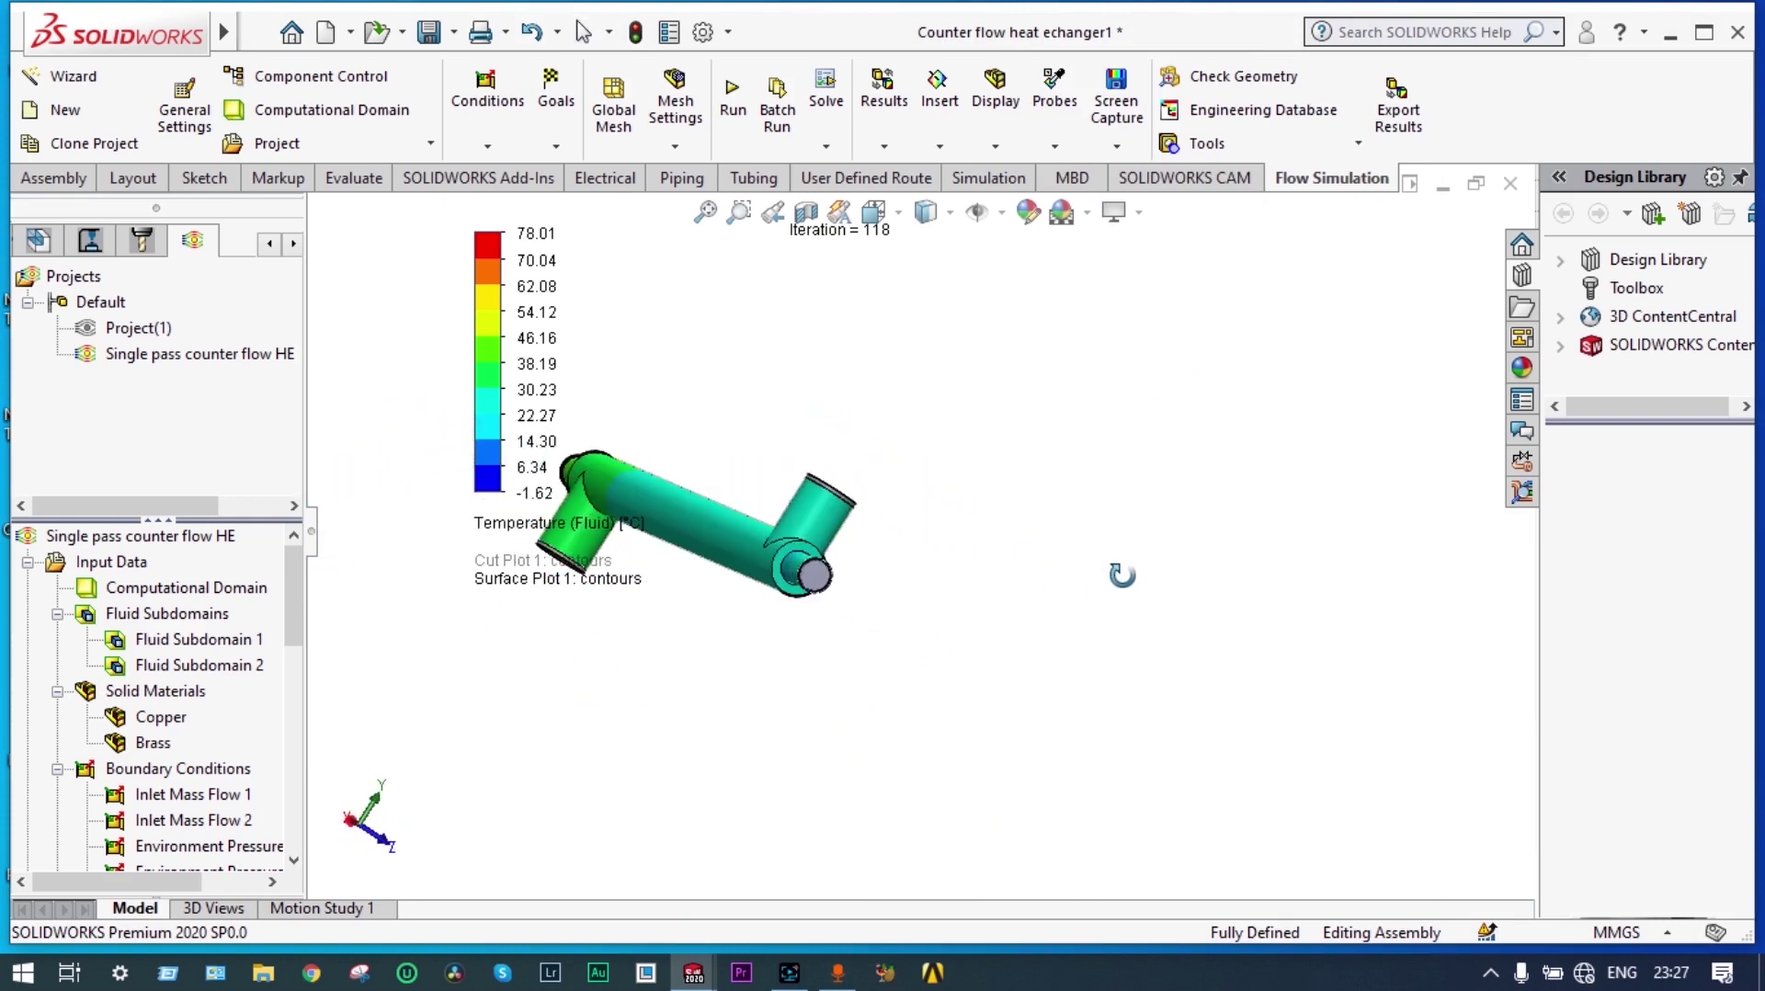
scroll(851, 583, down, 5)
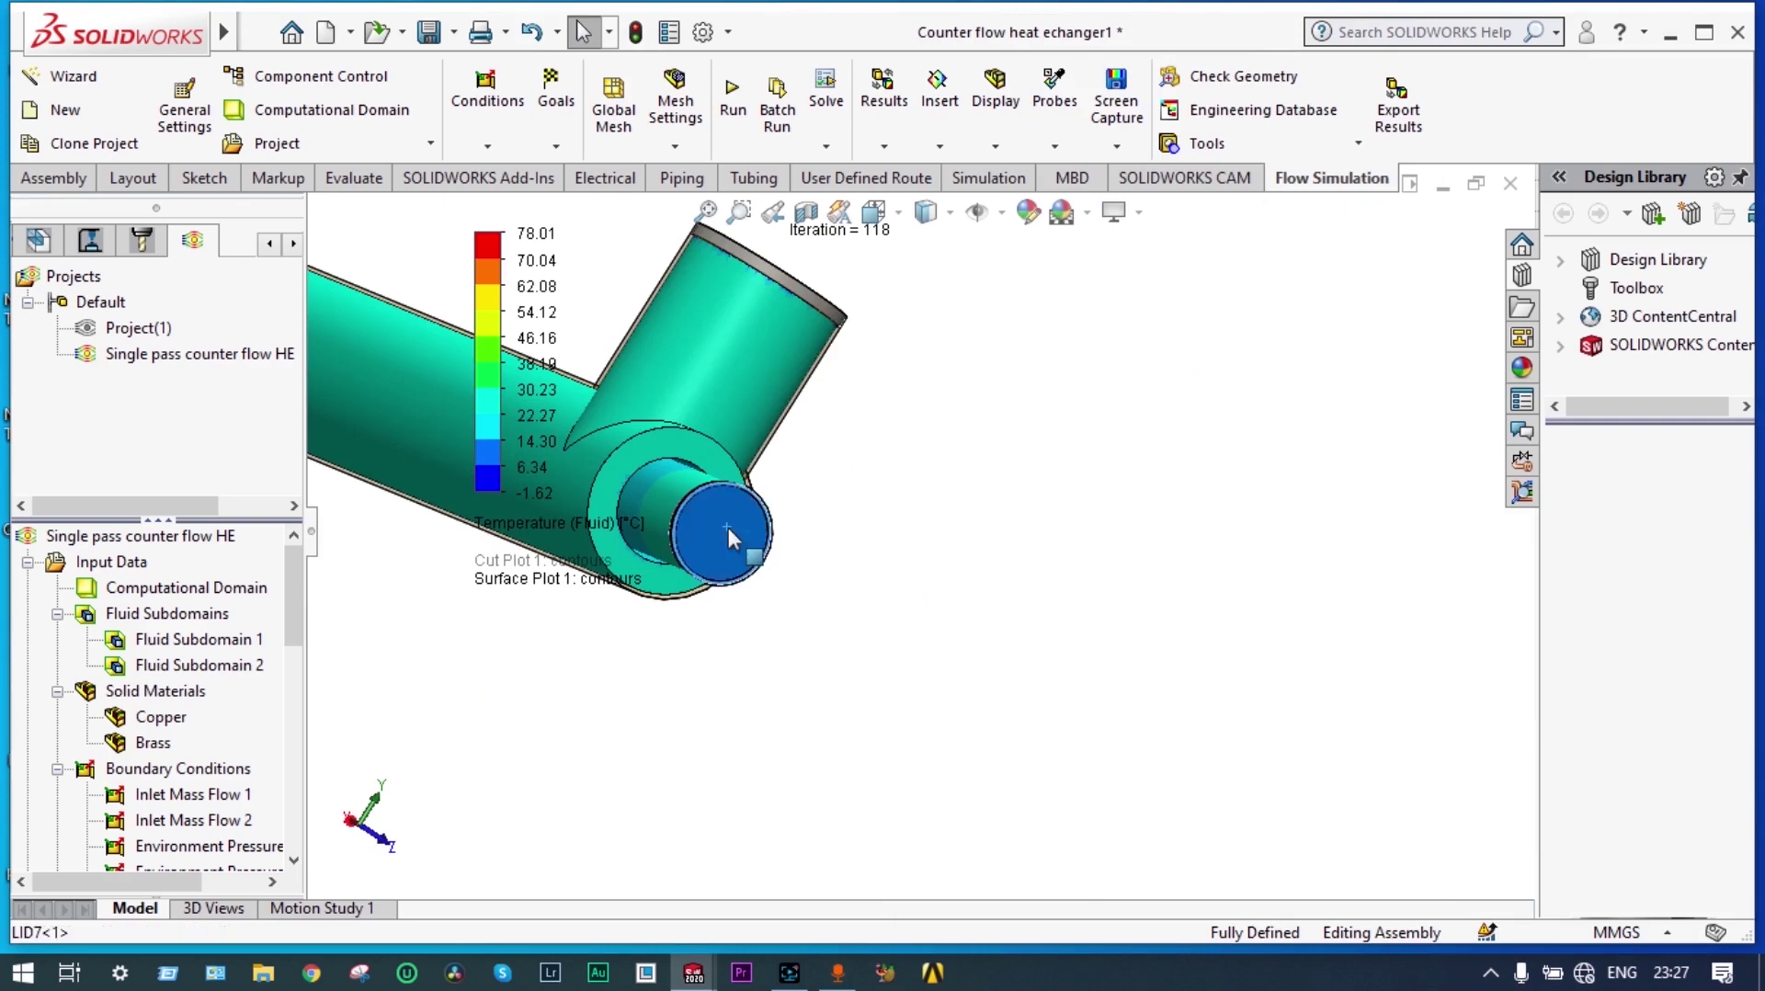
right_click(731, 535)
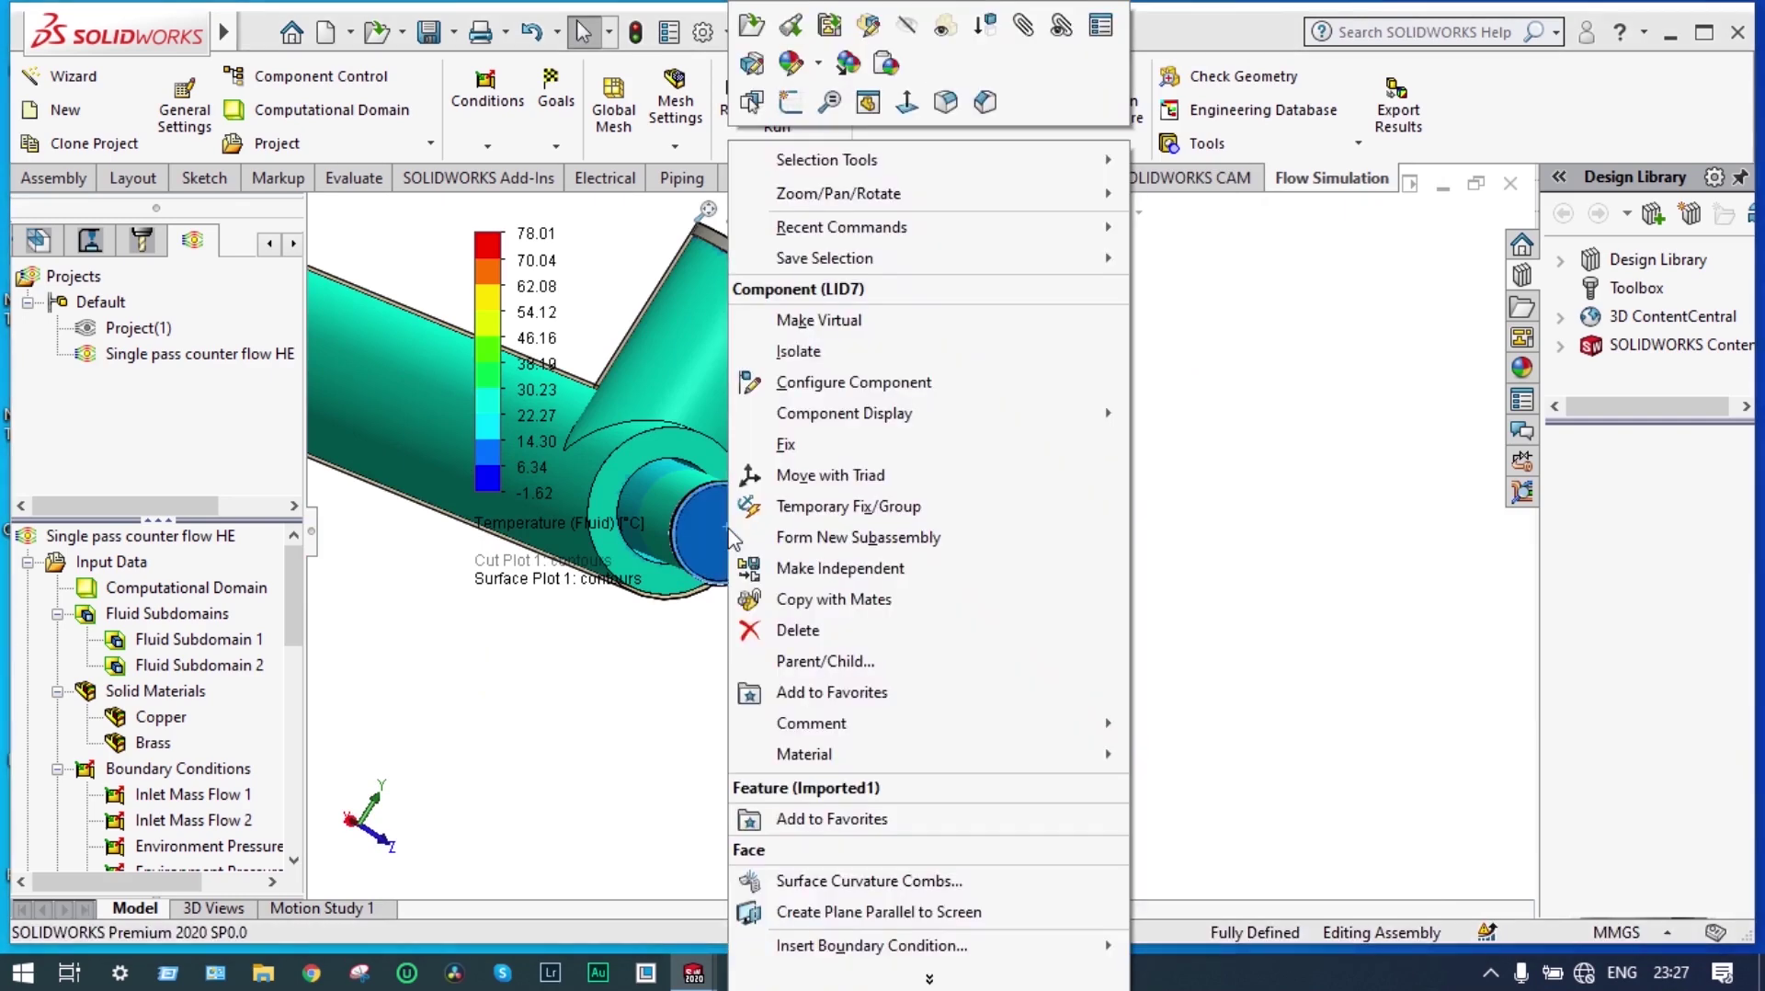
click(944, 30)
- Make the lid LID5 on the cooling jacket's cold inlet branch transparent
middle_drag(977, 305, 910, 362)
click(790, 276)
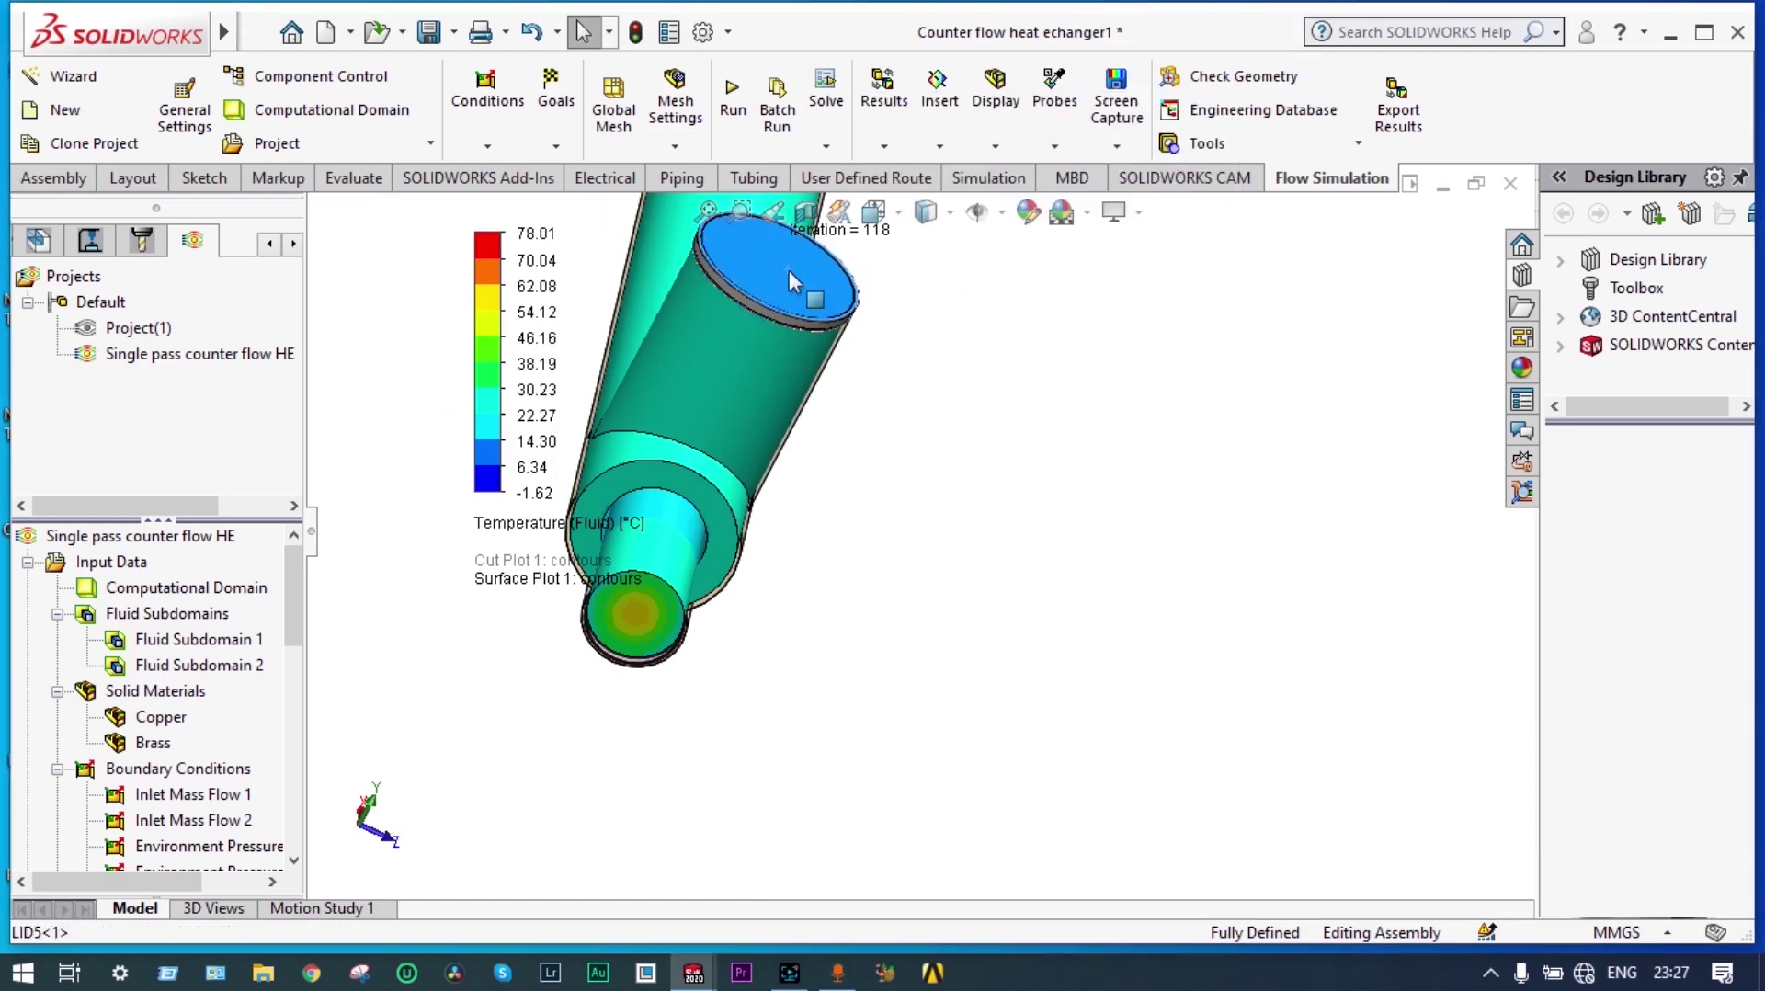
right_click(788, 270)
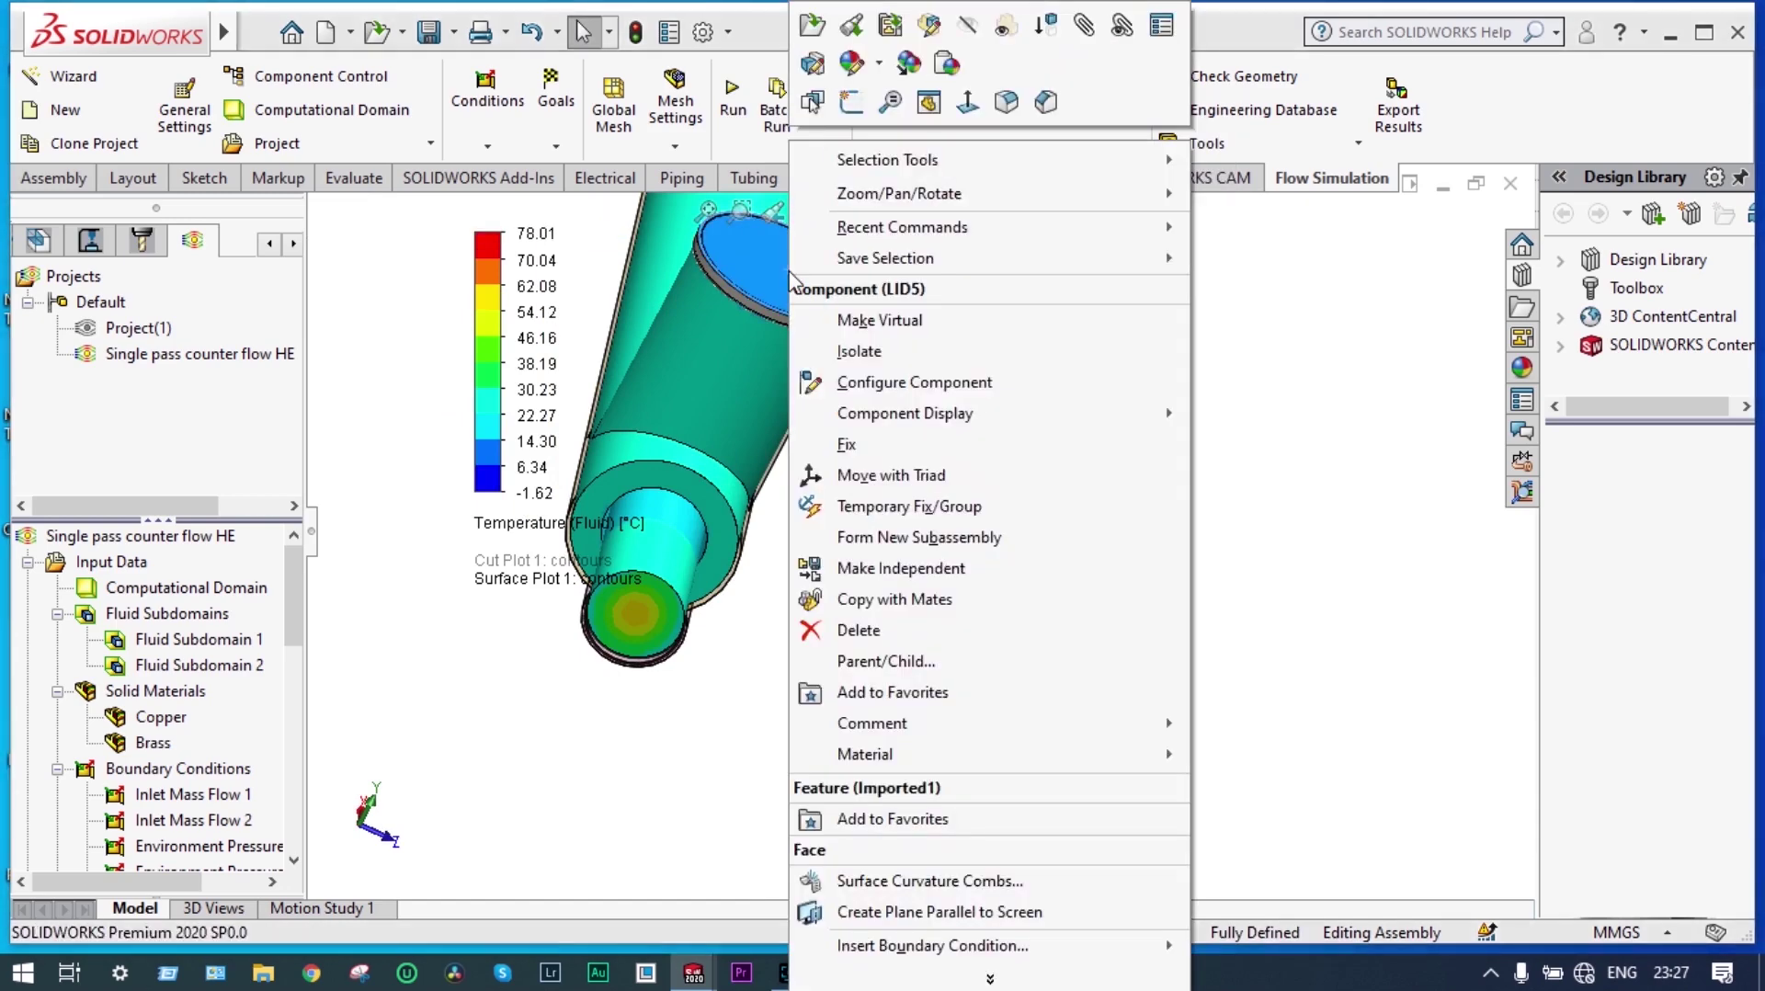
click(1005, 28)
- Make the lid LID6 on the cooling jacket's outlet branch transparent and view the surface plot over the whole heat exchanger
scroll(1057, 442, up, 5)
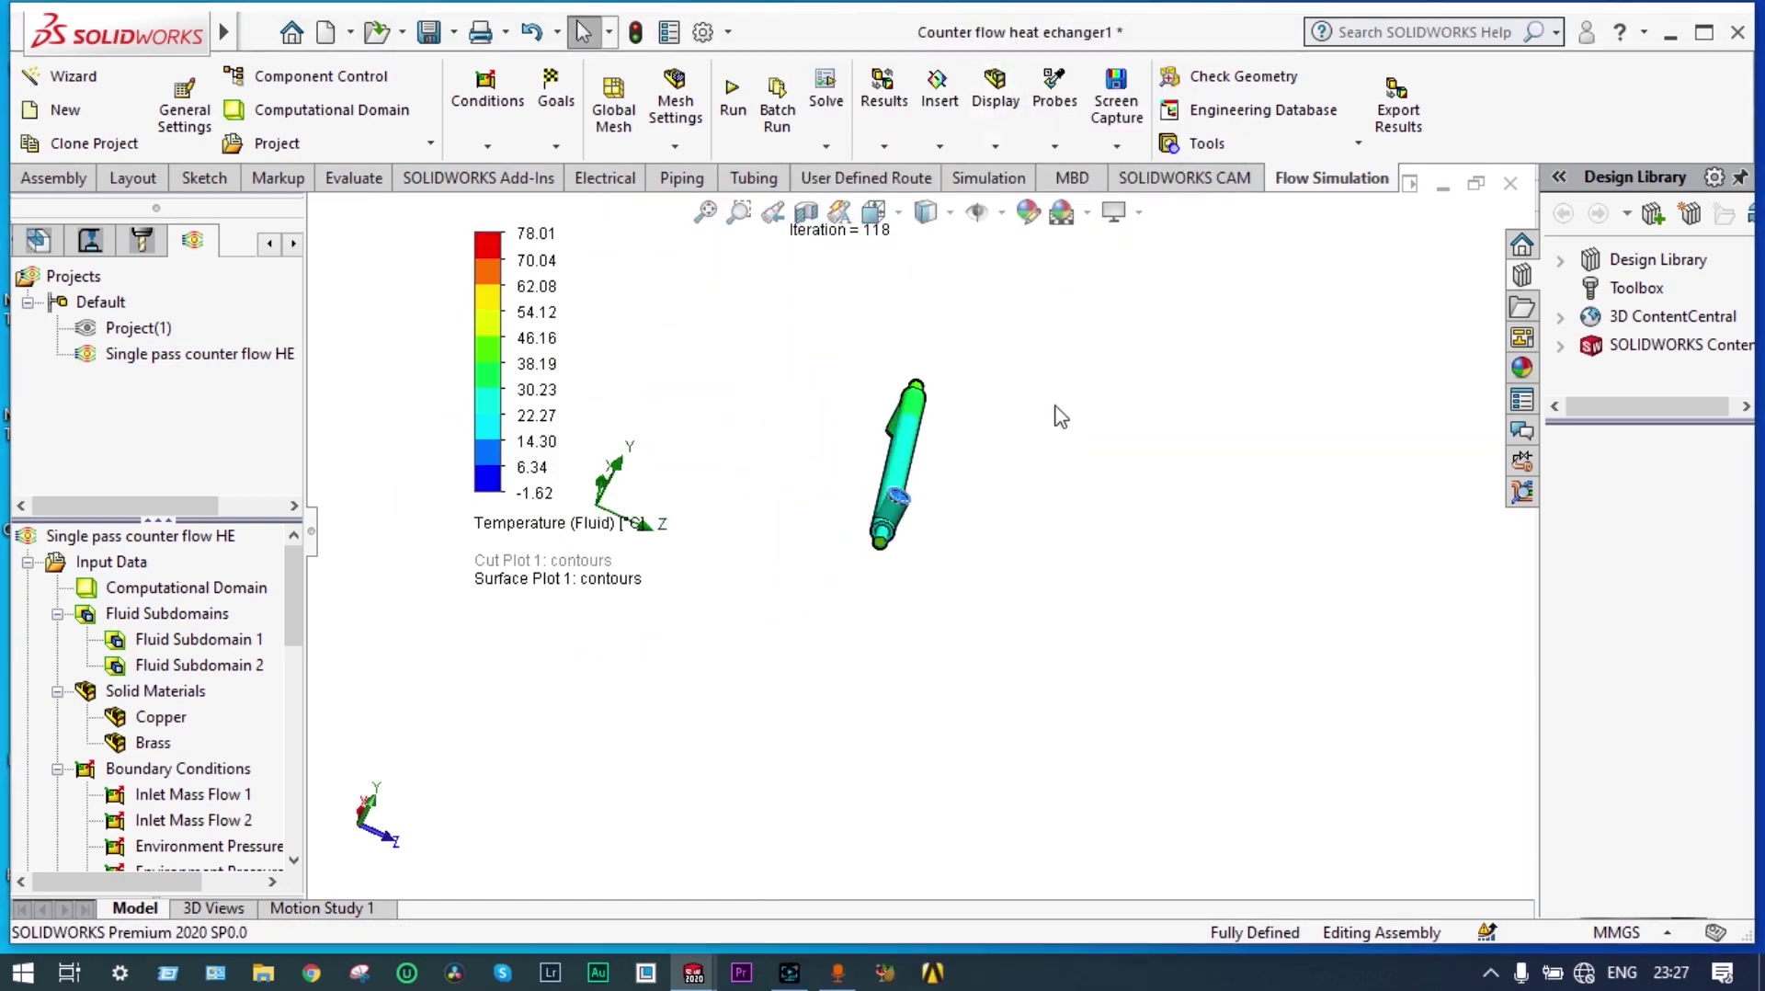
middle_drag(1055, 409, 697, 551)
scroll(882, 360, down, 7)
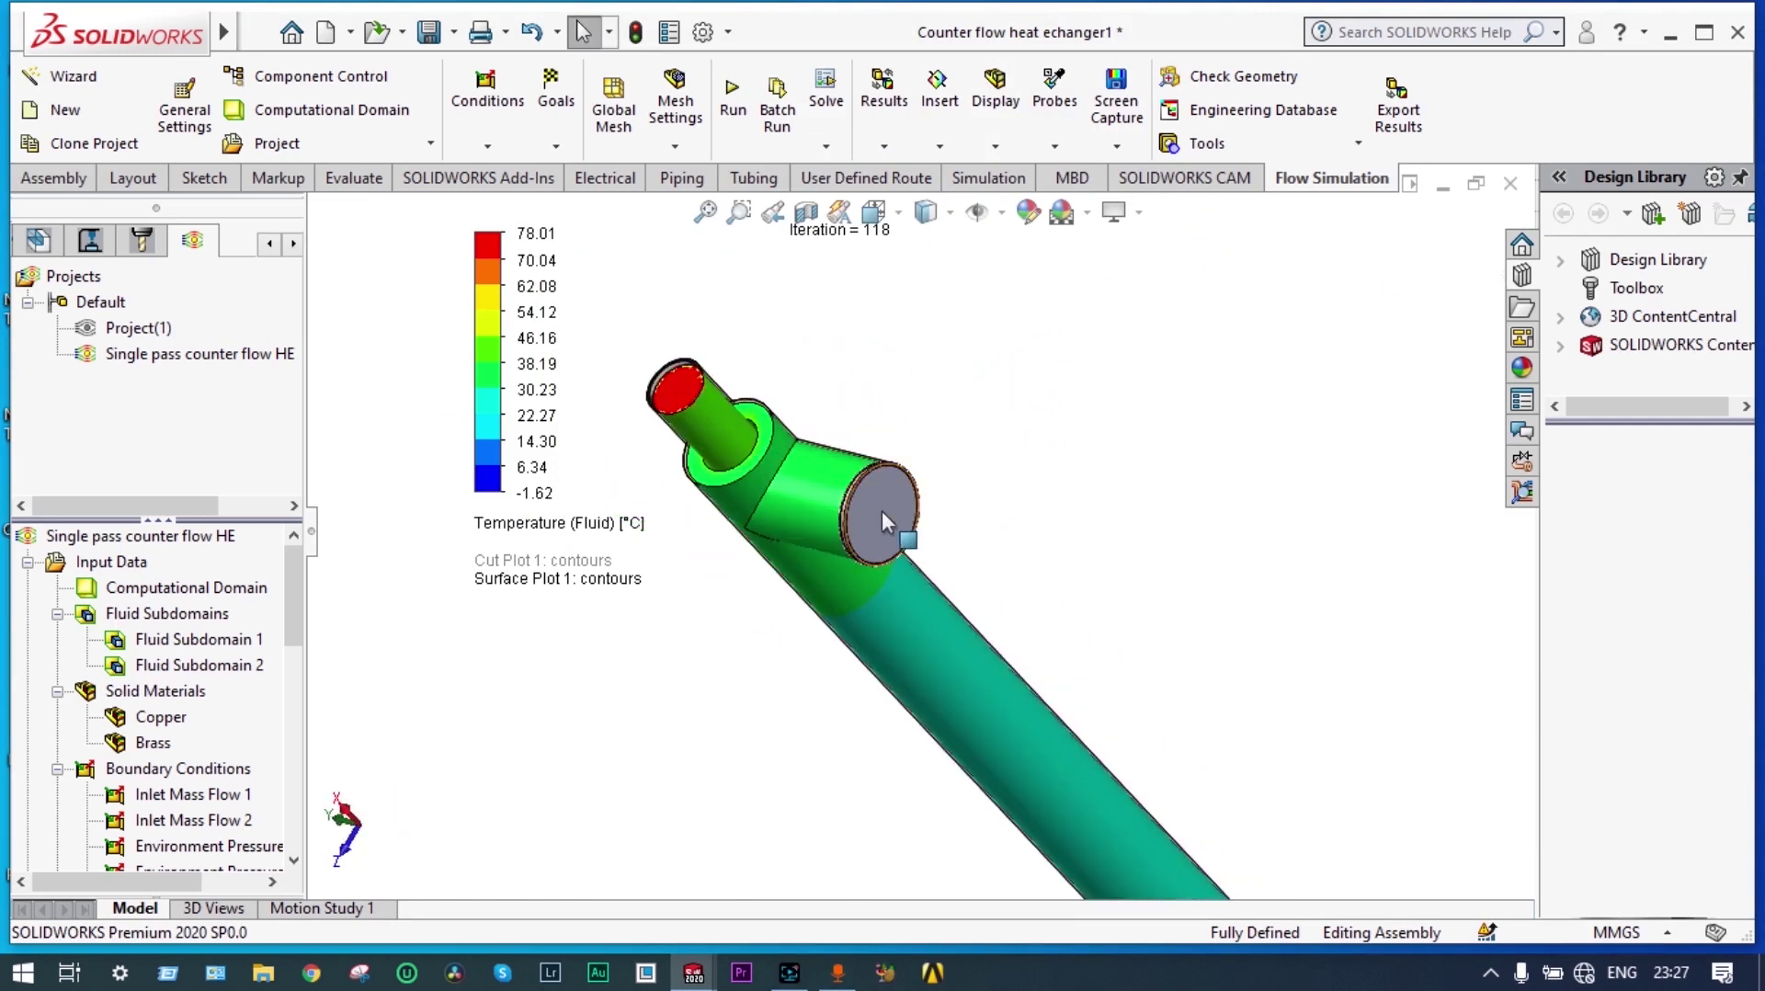
click(882, 523)
right_click(883, 523)
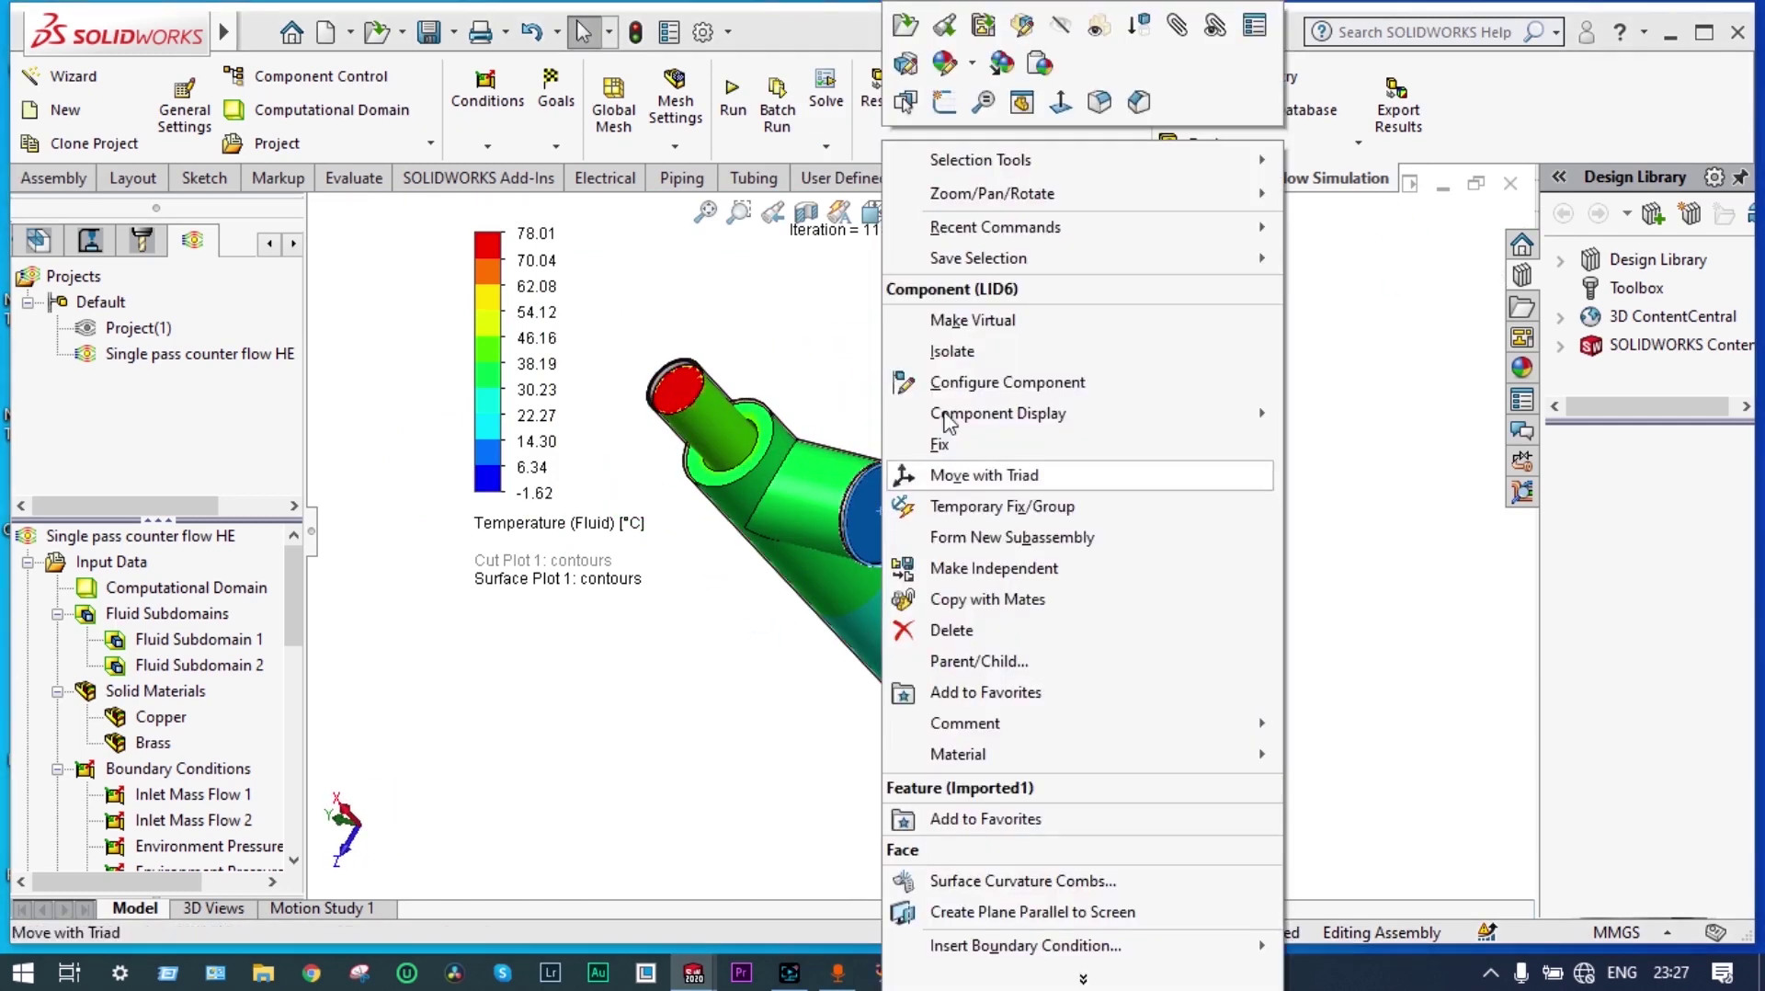
click(1098, 25)
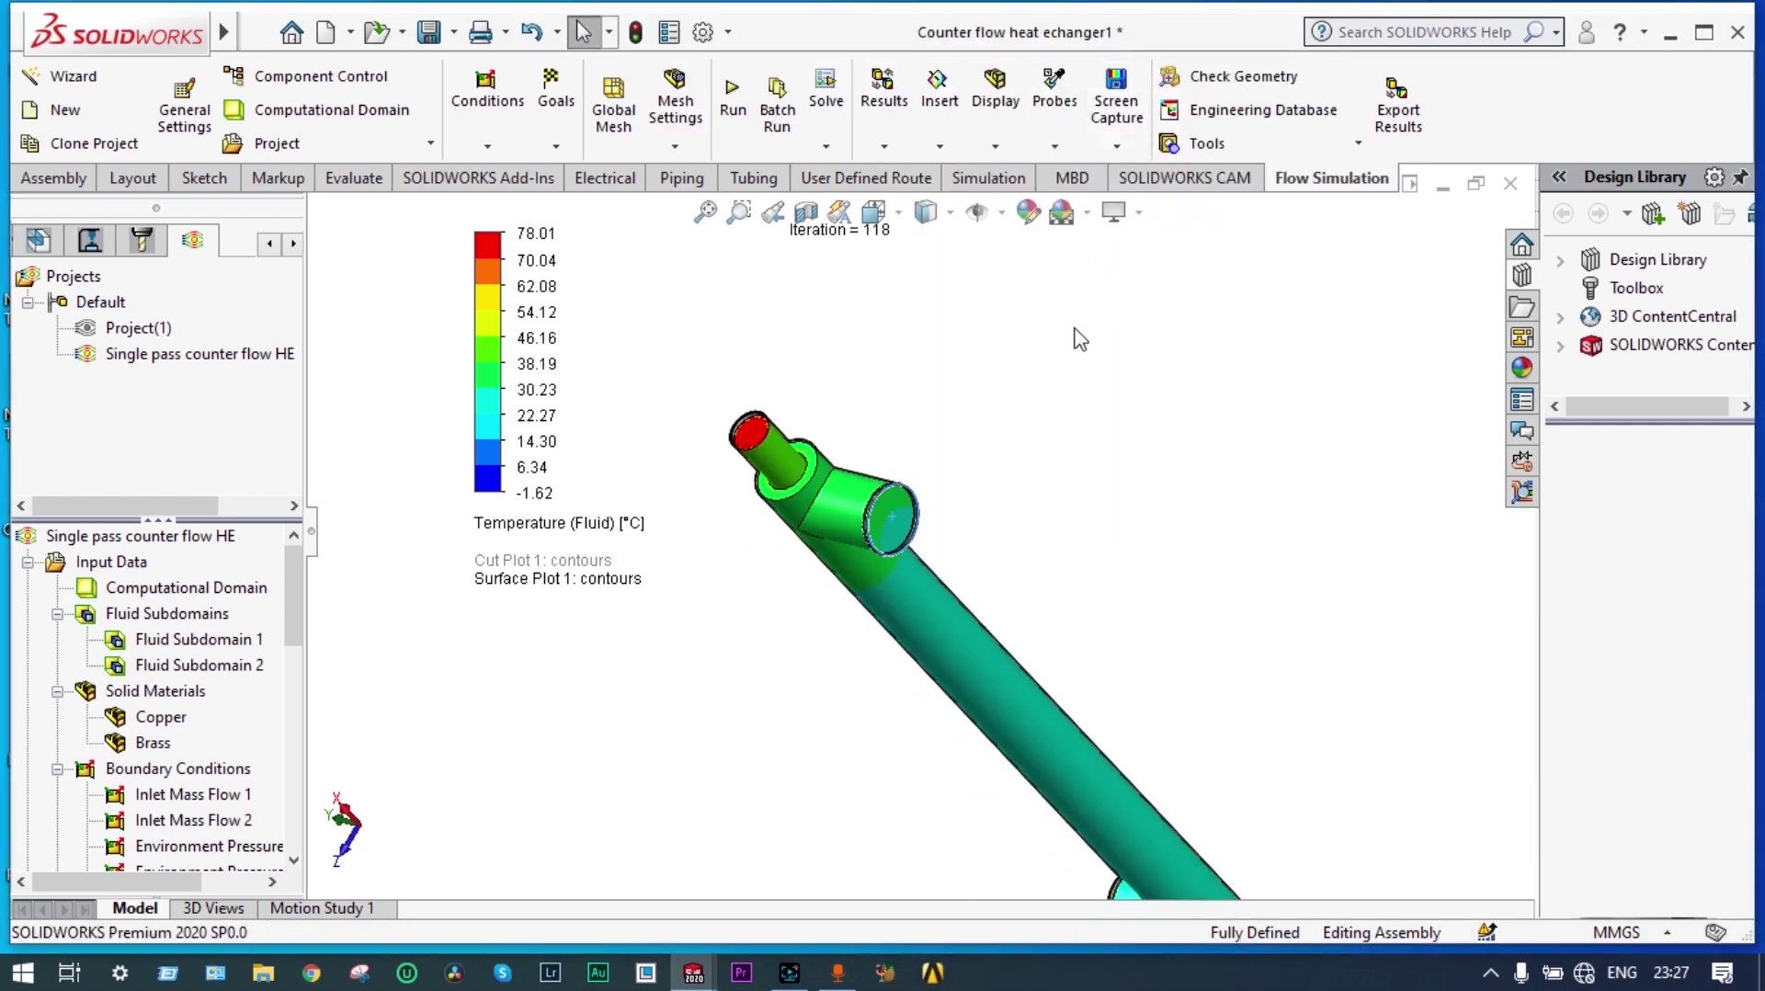
scroll(1066, 348, up, 5)
middle_drag(1048, 355, 1147, 460)
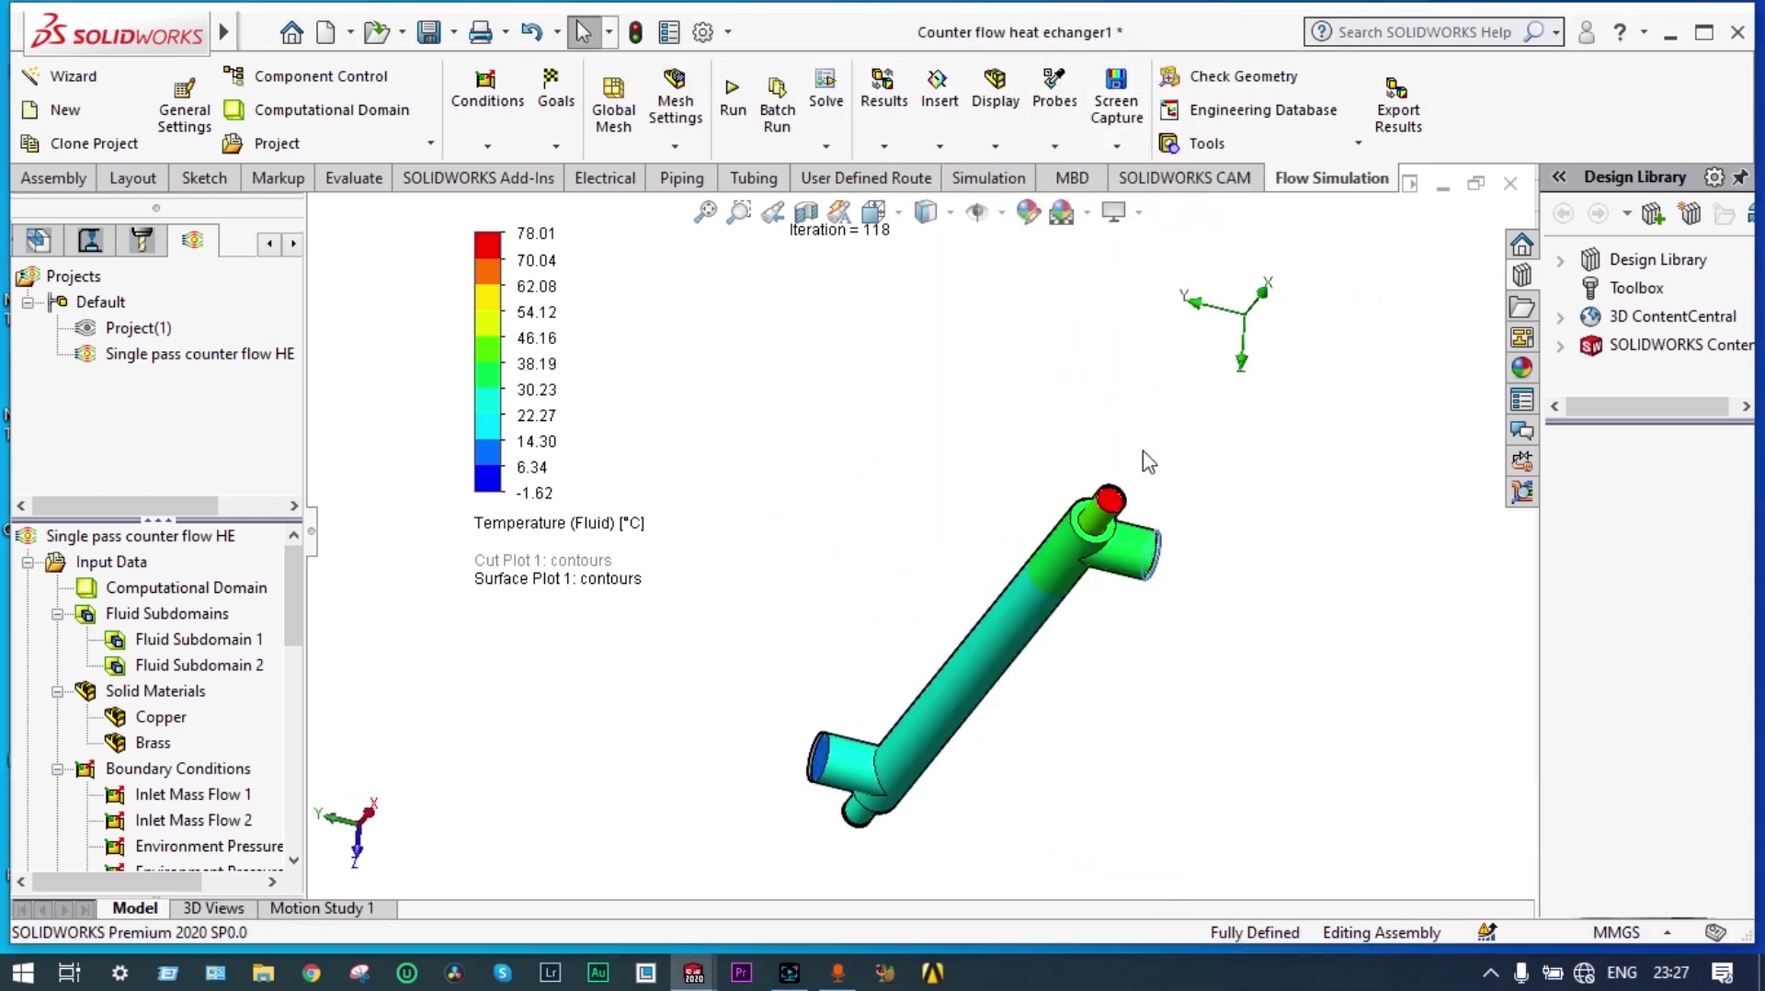
- Examine the surface plot's fluid temperature at the hot inlet and outlet ends of the copper tube
scroll(1144, 473, down, 5)
middle_drag(916, 526, 1099, 513)
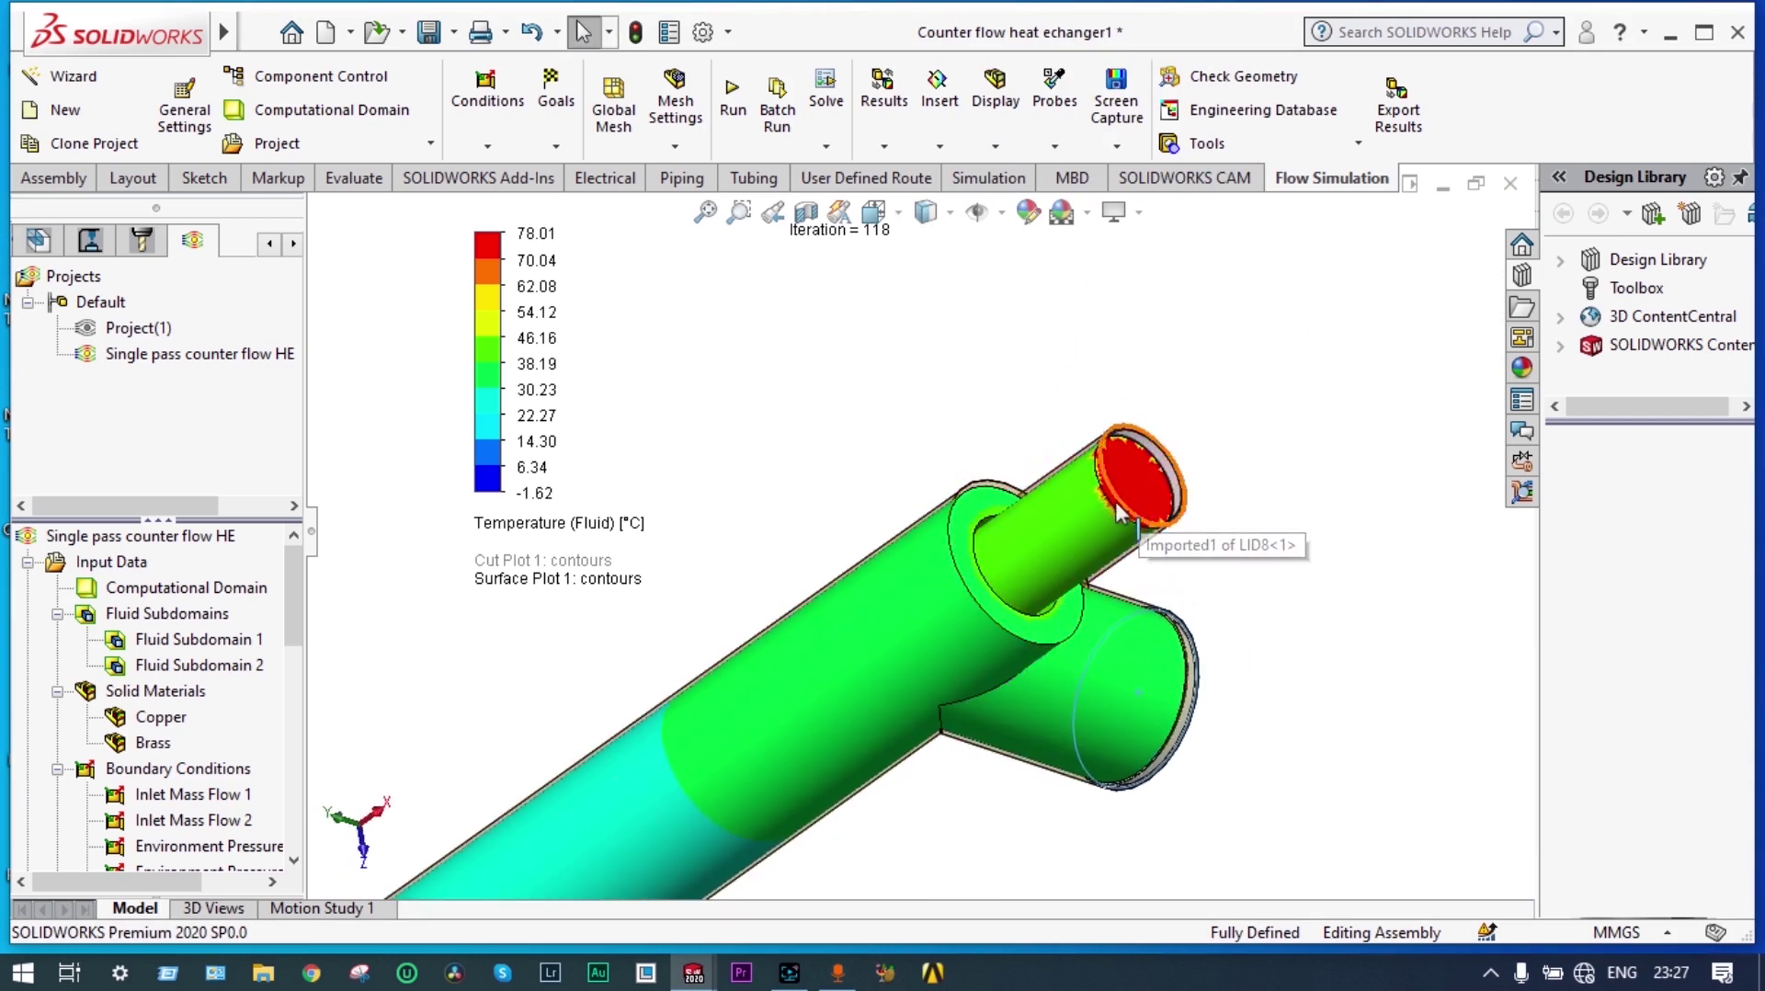
scroll(1034, 557, up, 6)
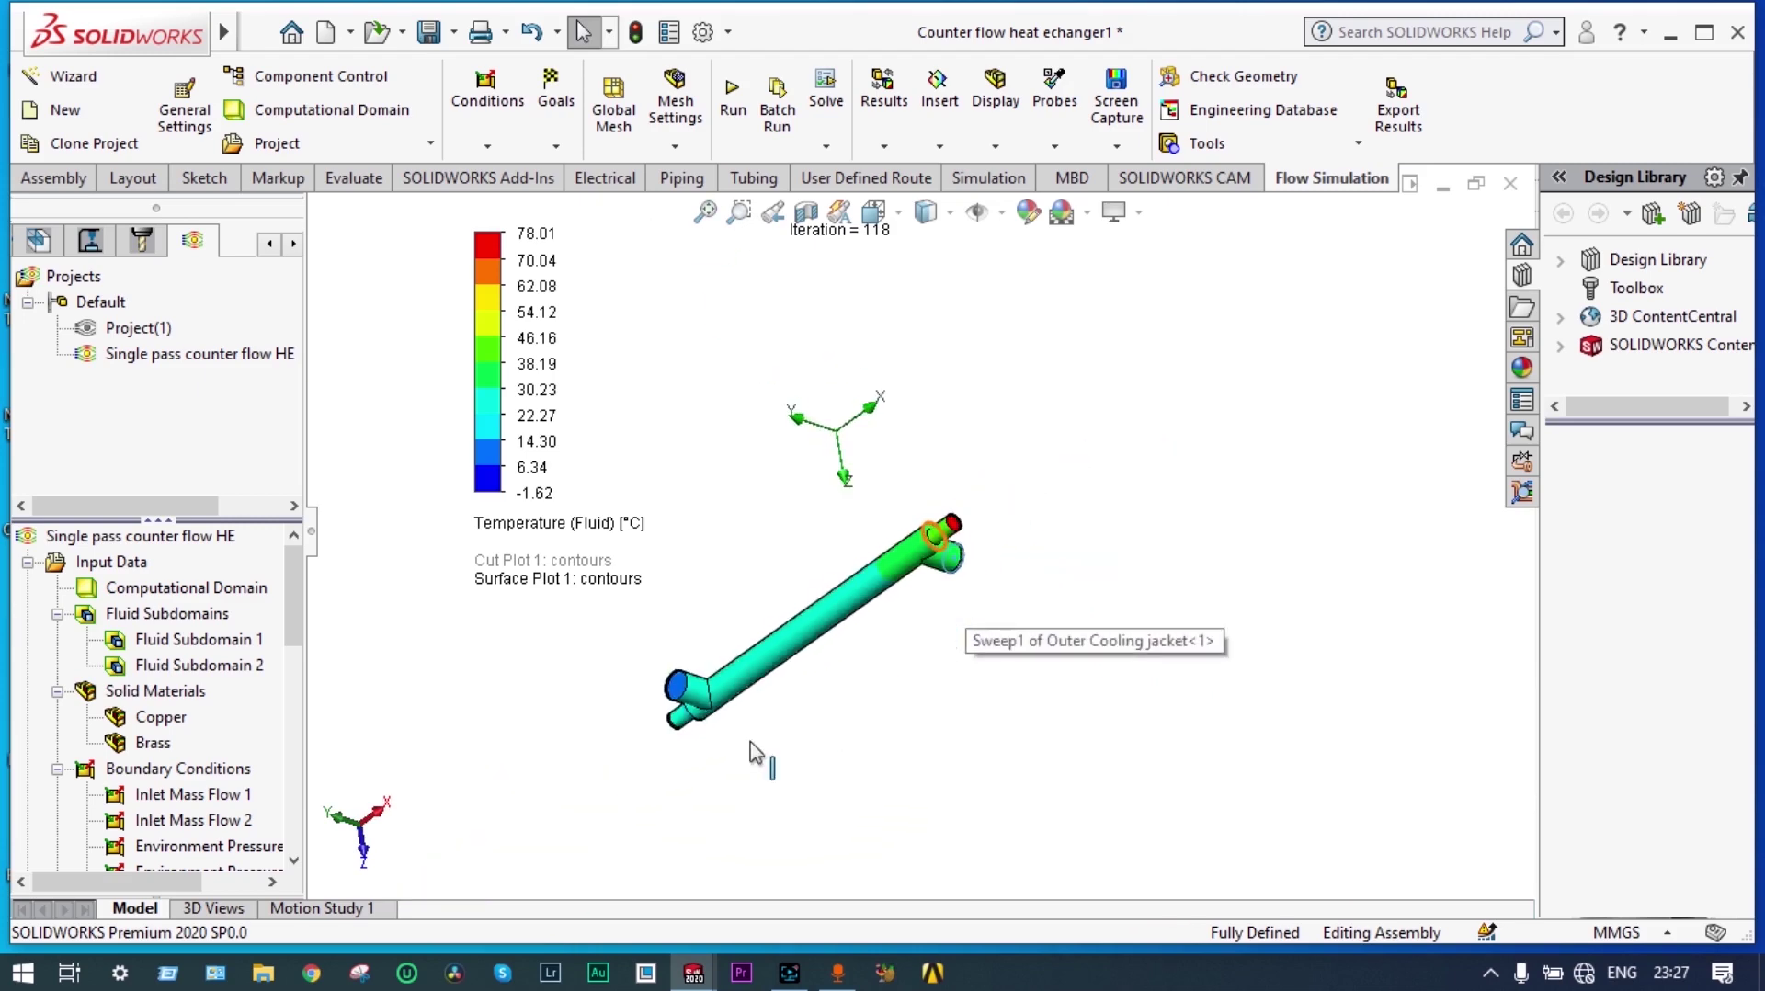
middle_drag(754, 749, 787, 582)
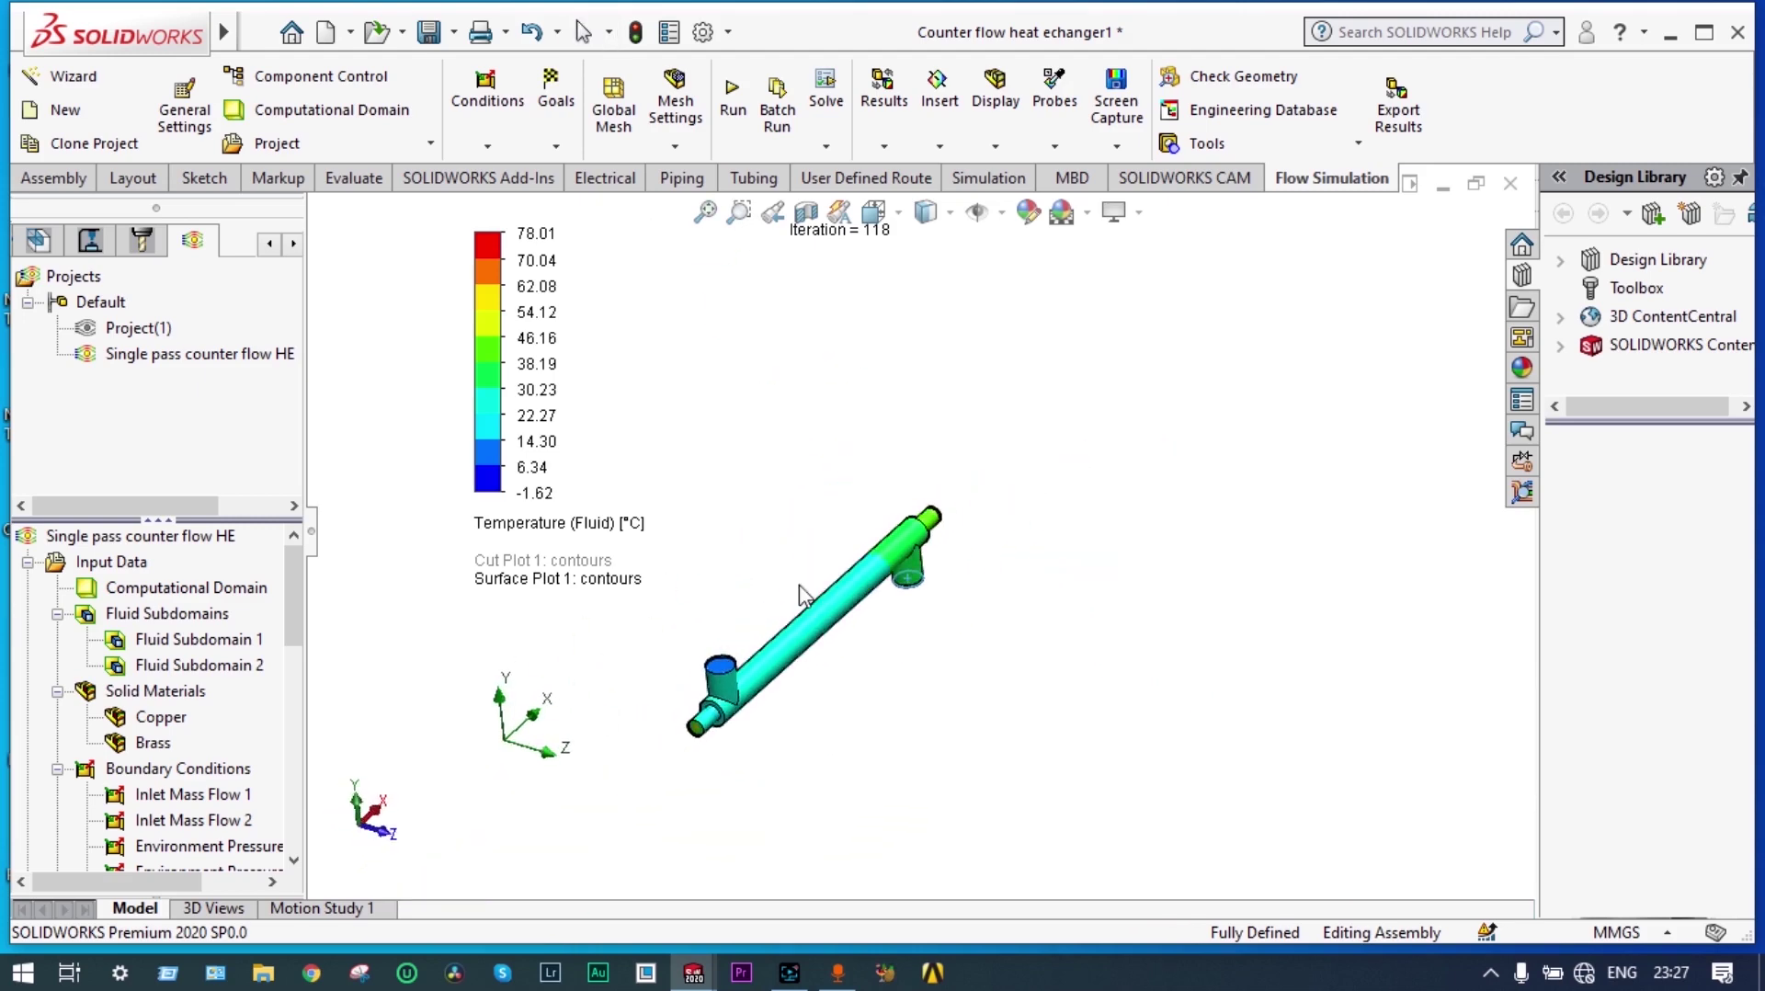
scroll(726, 671, down, 8)
scroll(853, 592, down, 2)
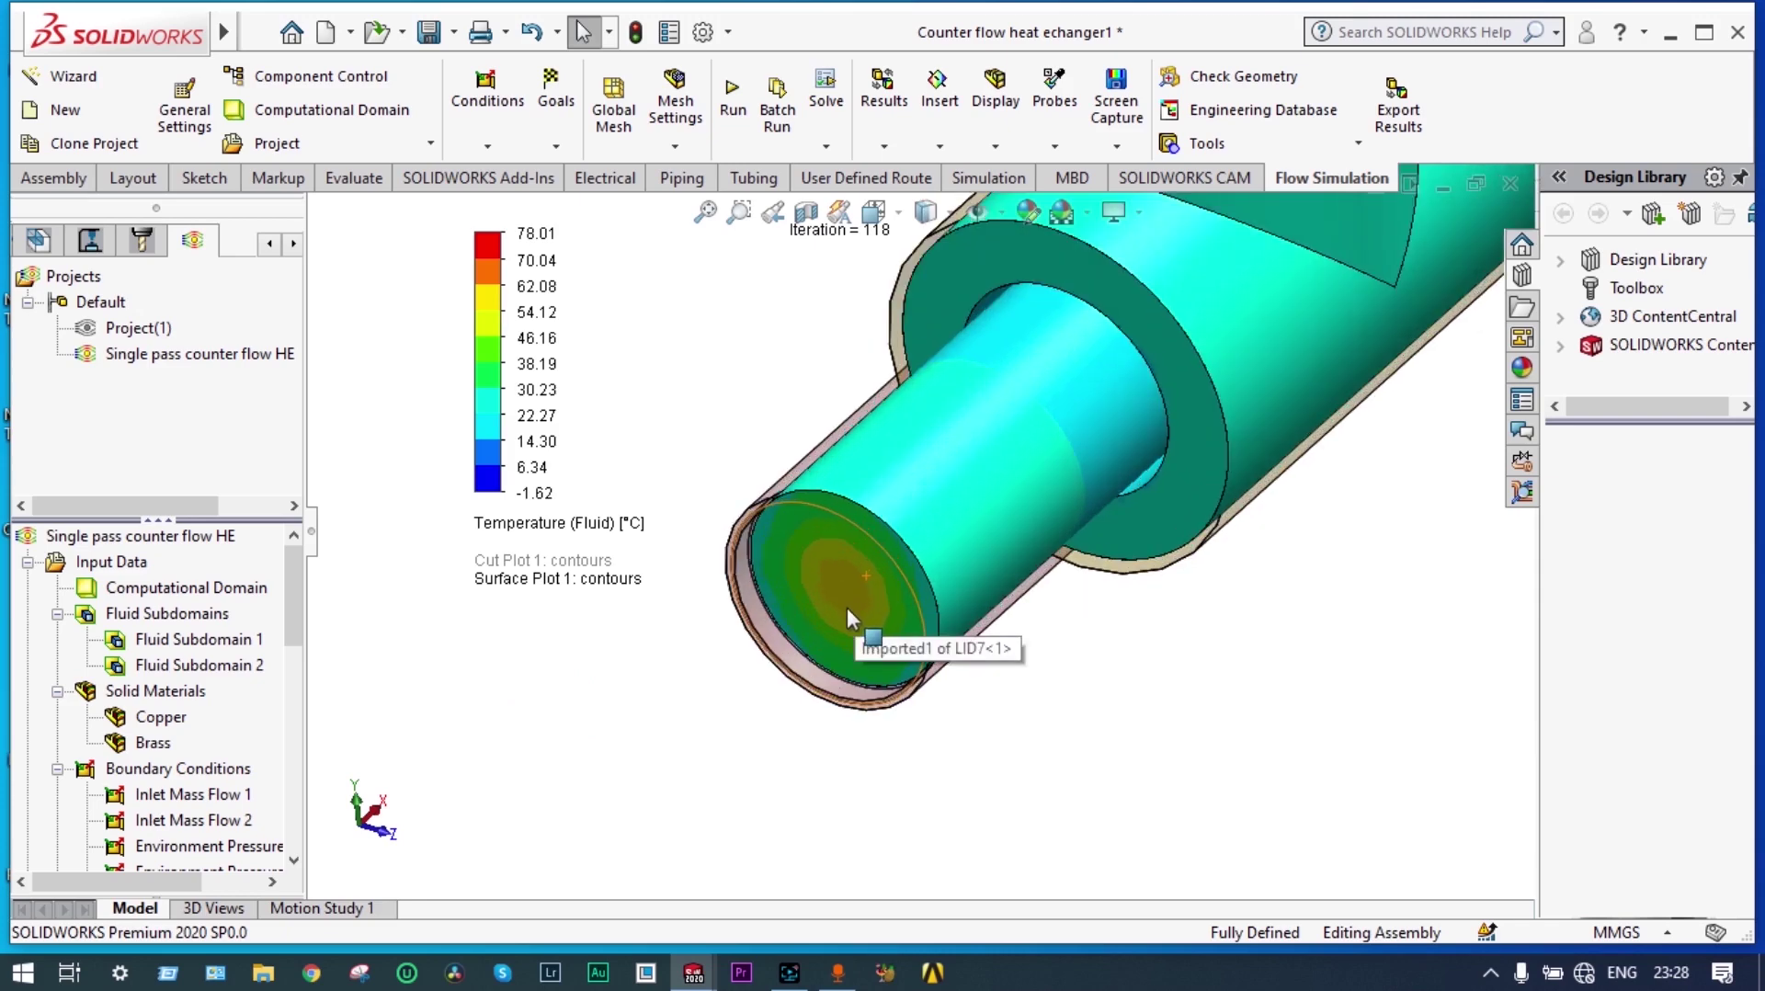
scroll(847, 609, down, 2)
scroll(846, 609, up, 5)
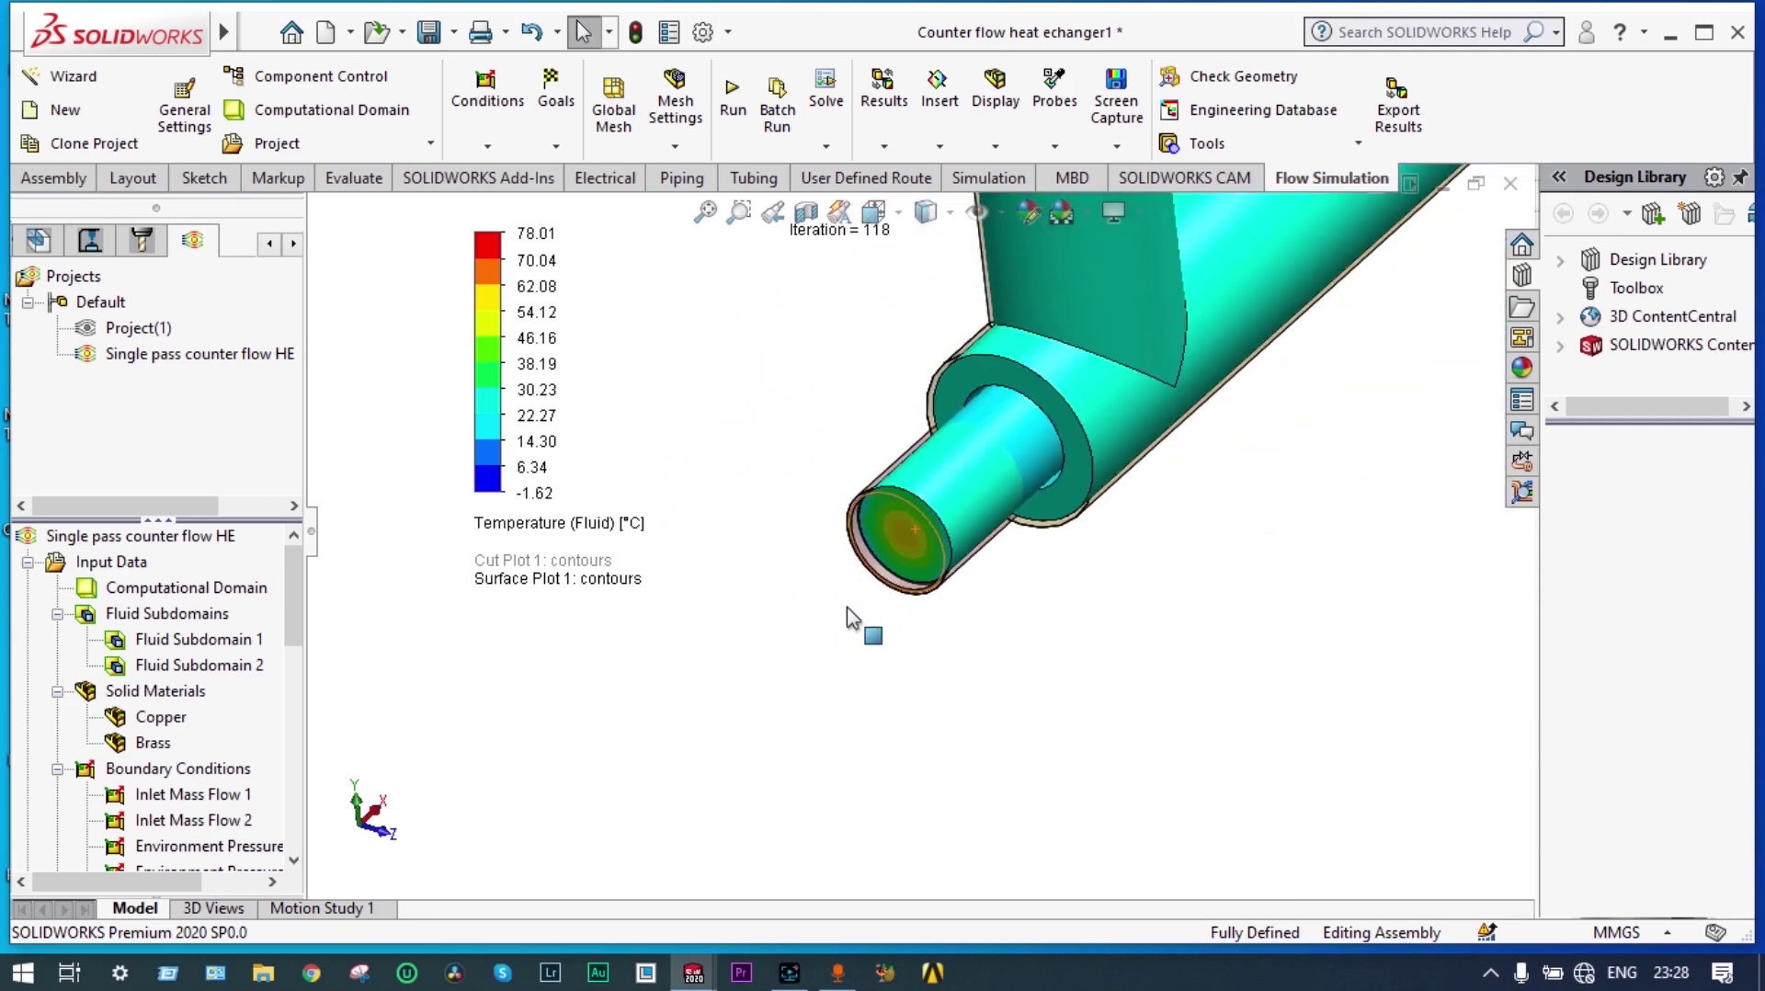
scroll(949, 524, up, 2)
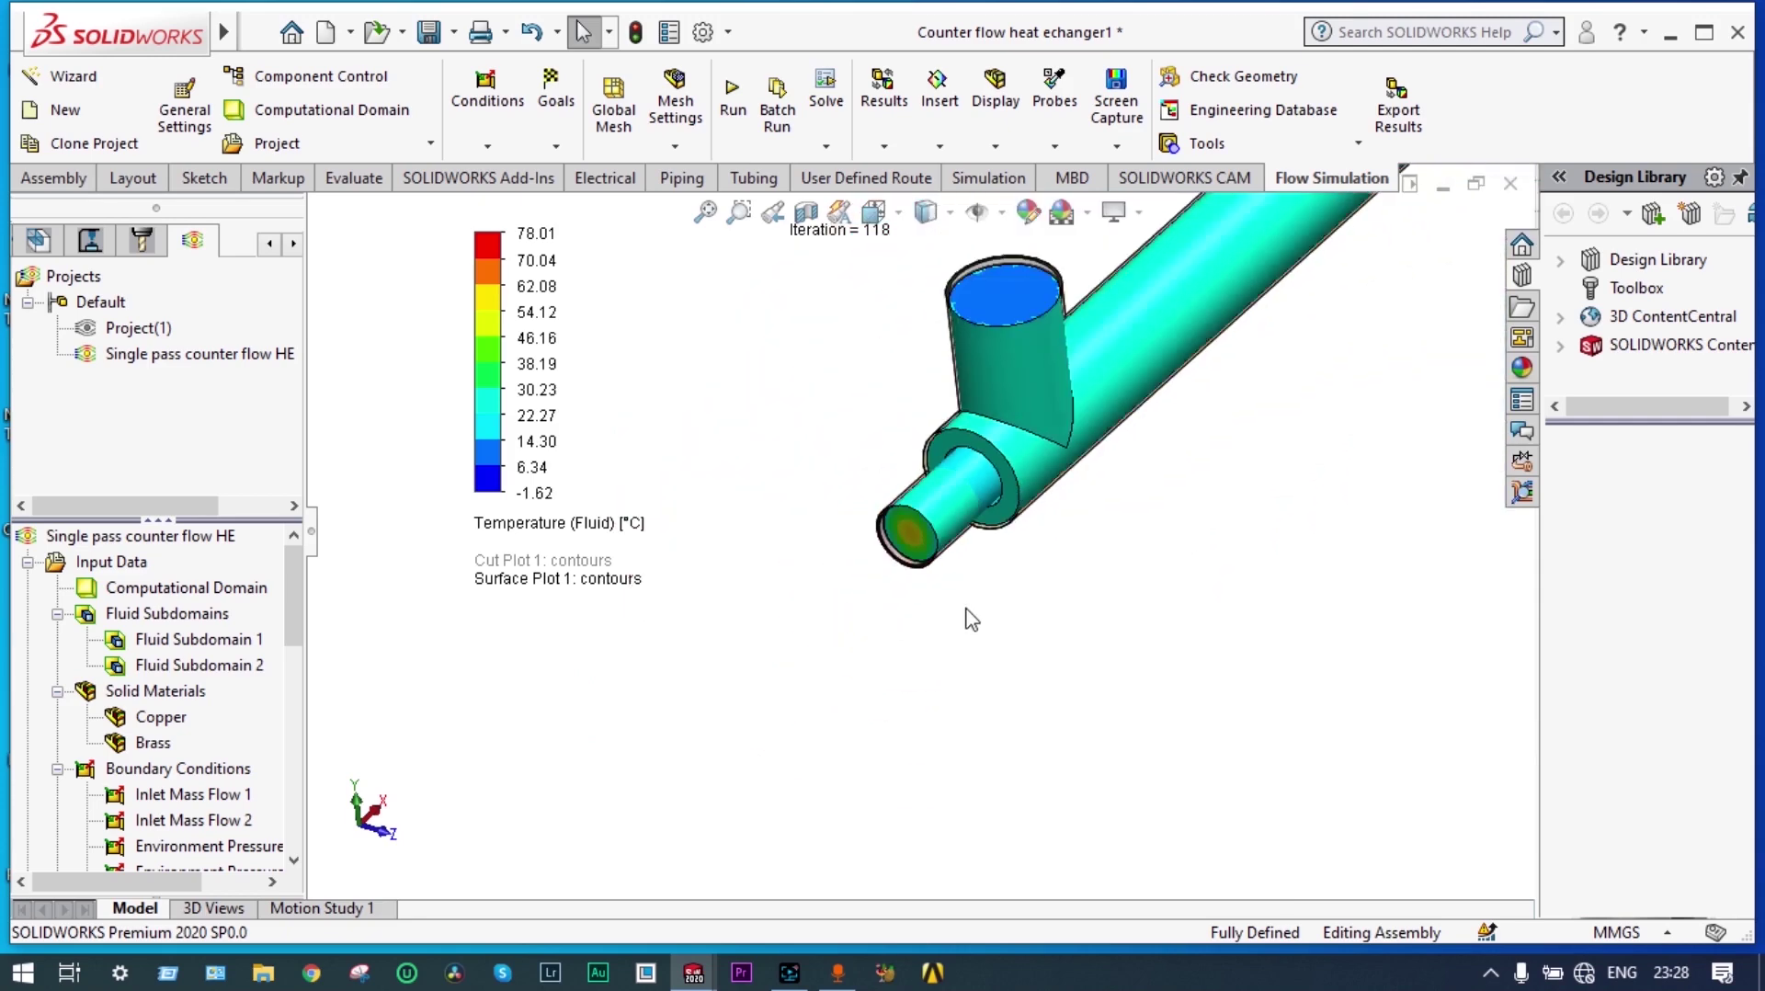
- Examine the surface plot's fluid temperature at the cold inlet and outlet branches of the cooling jacket
middle_drag(1140, 601, 1076, 678)
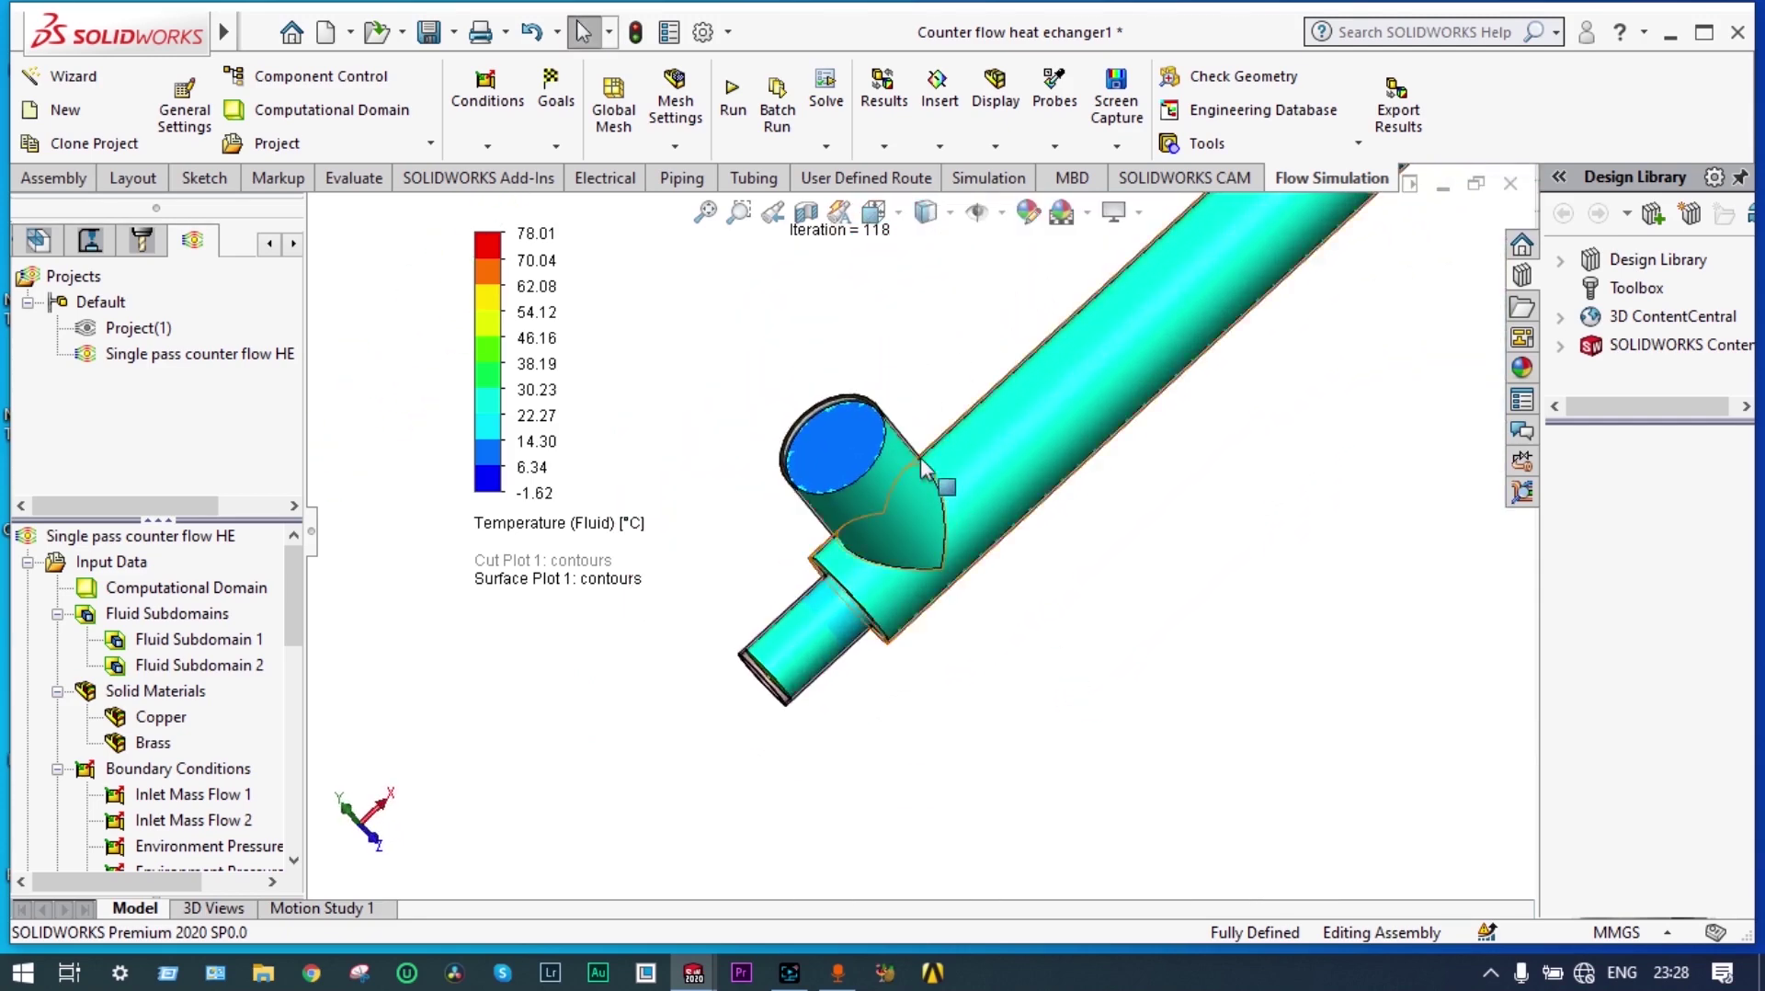
scroll(882, 453, down, 3)
scroll(855, 446, down, 2)
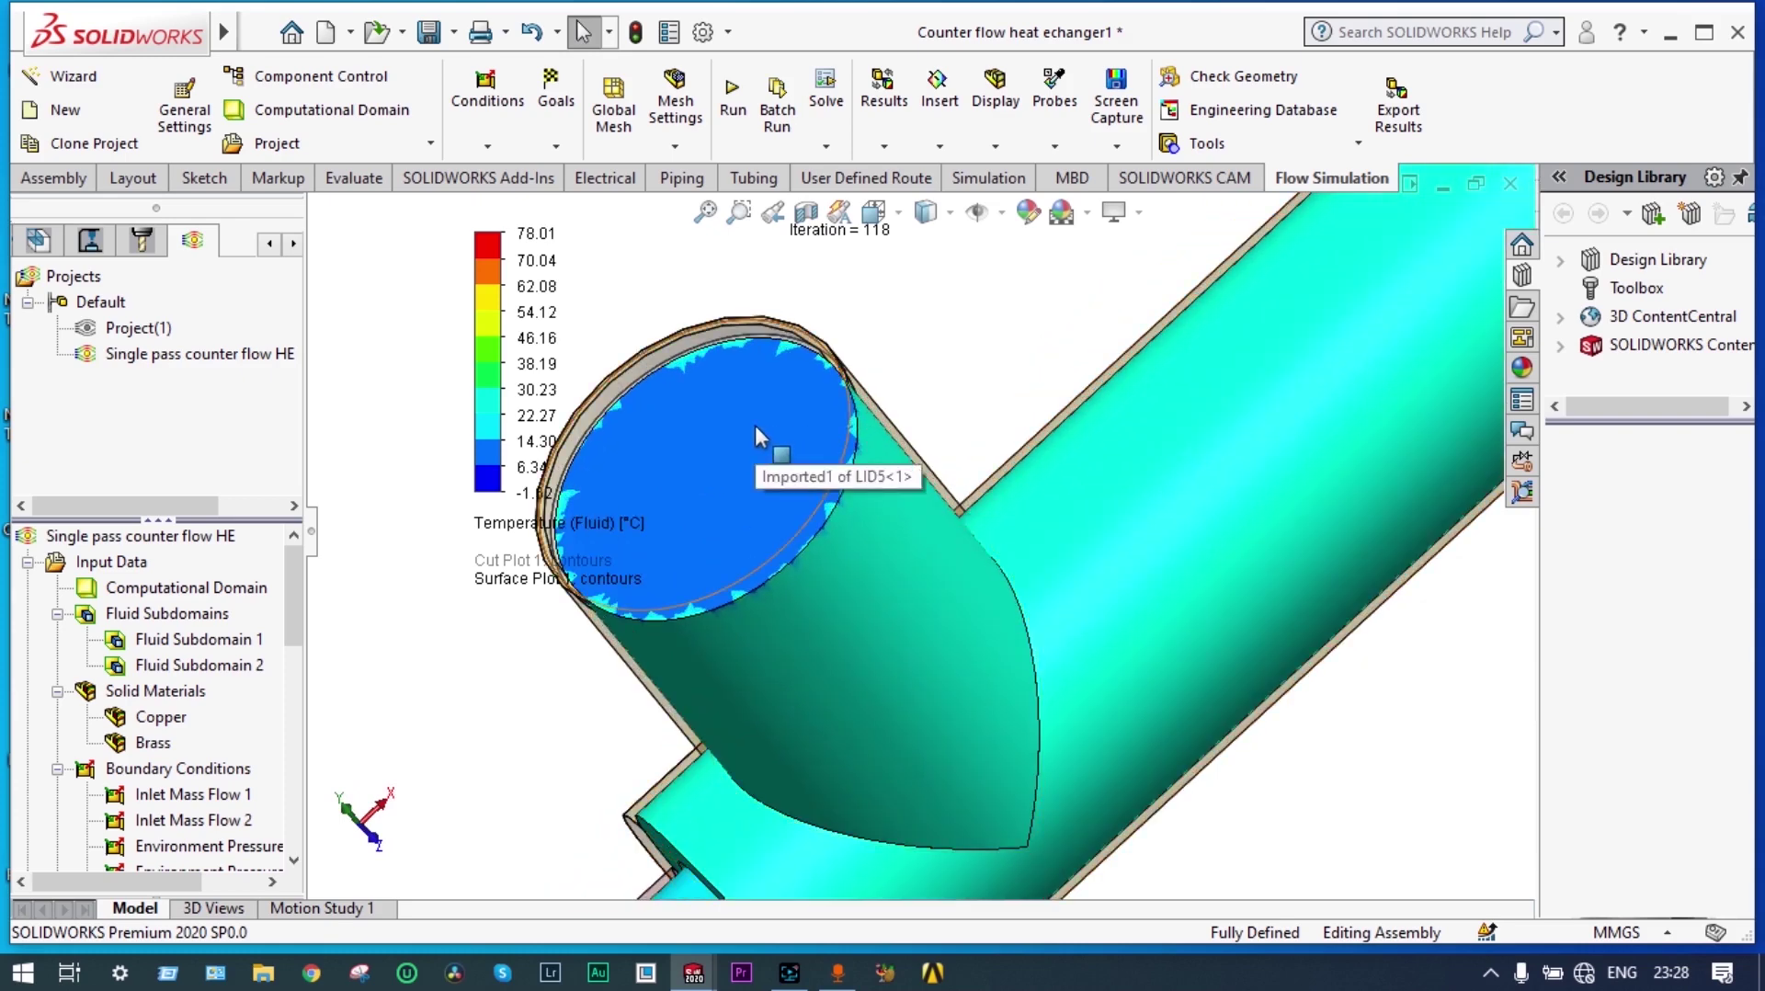
scroll(754, 421, up, 3)
scroll(868, 544, up, 3)
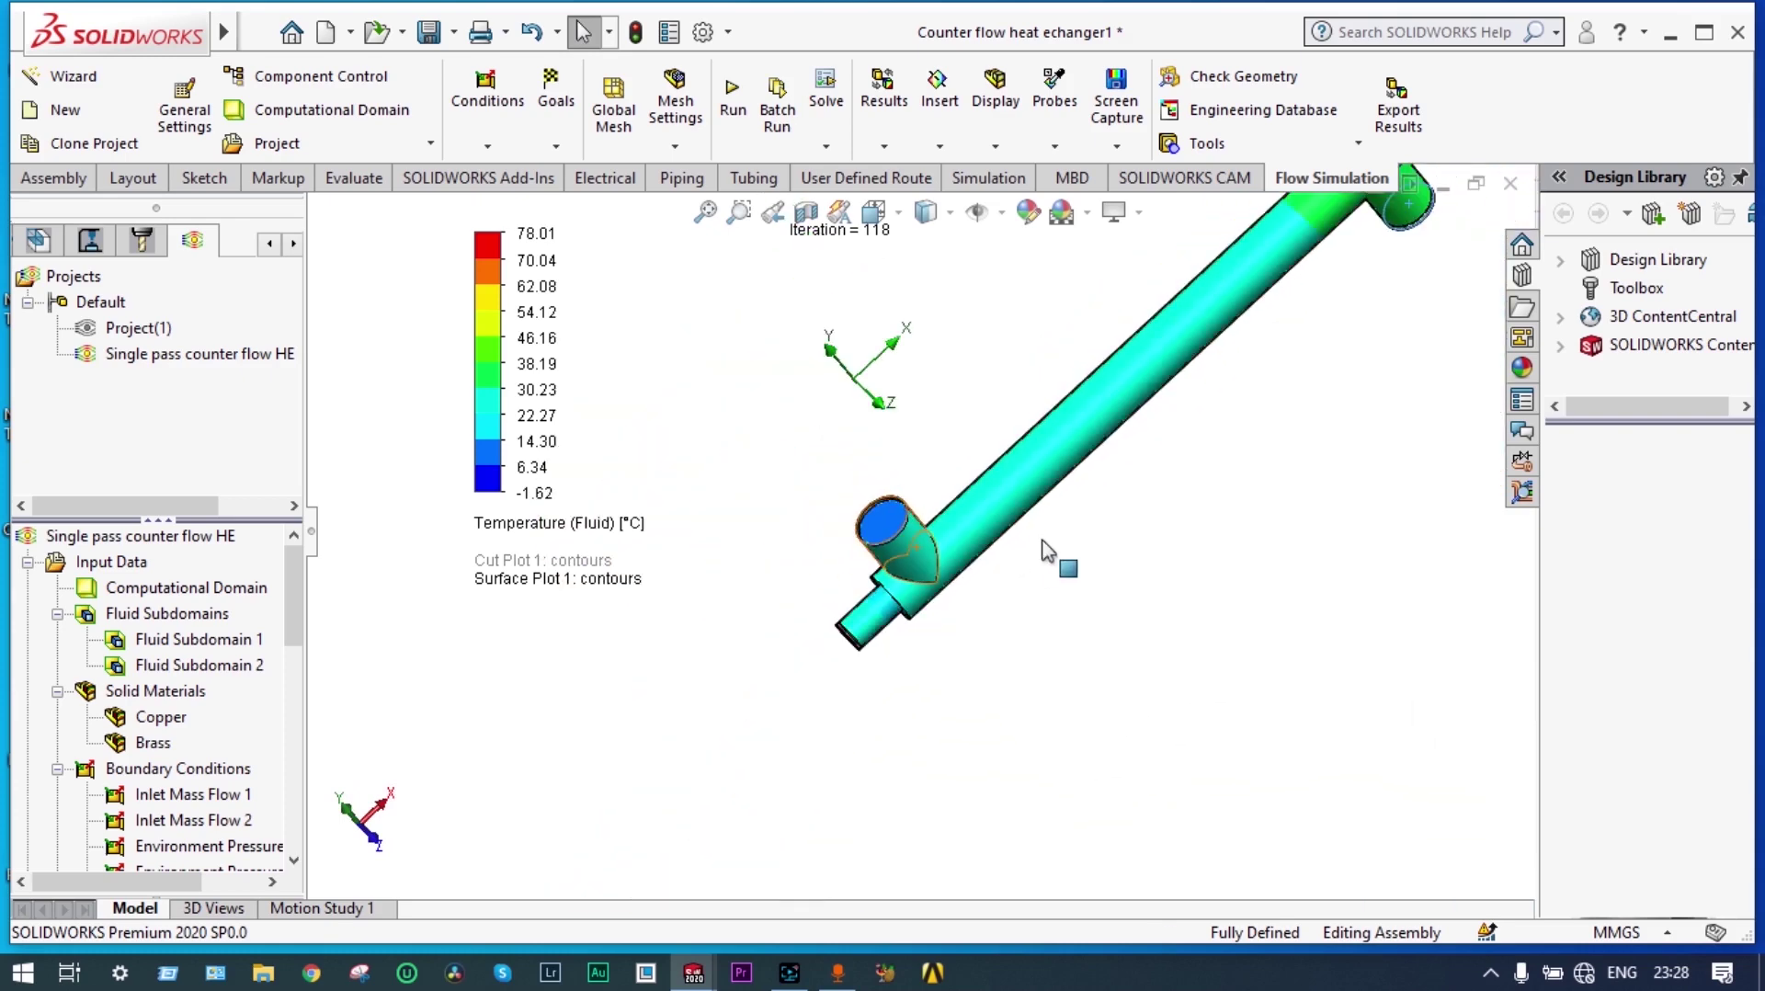
scroll(1117, 414, down, 3)
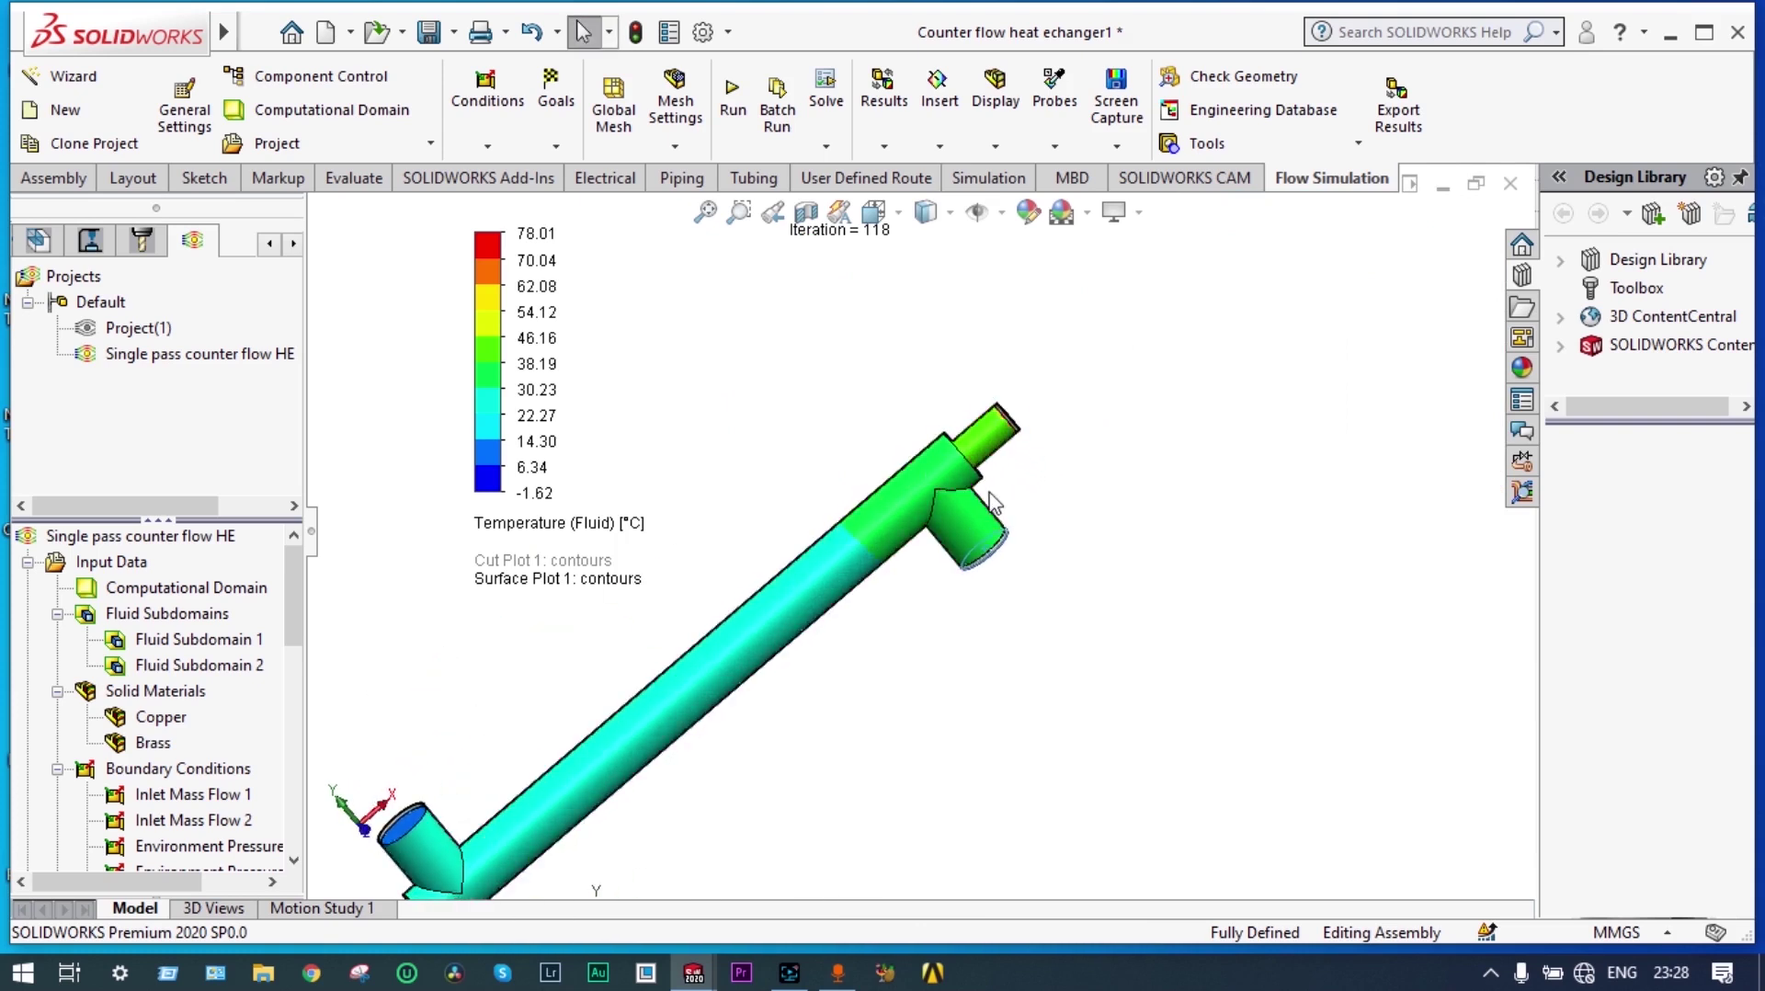
scroll(980, 540, down, 3)
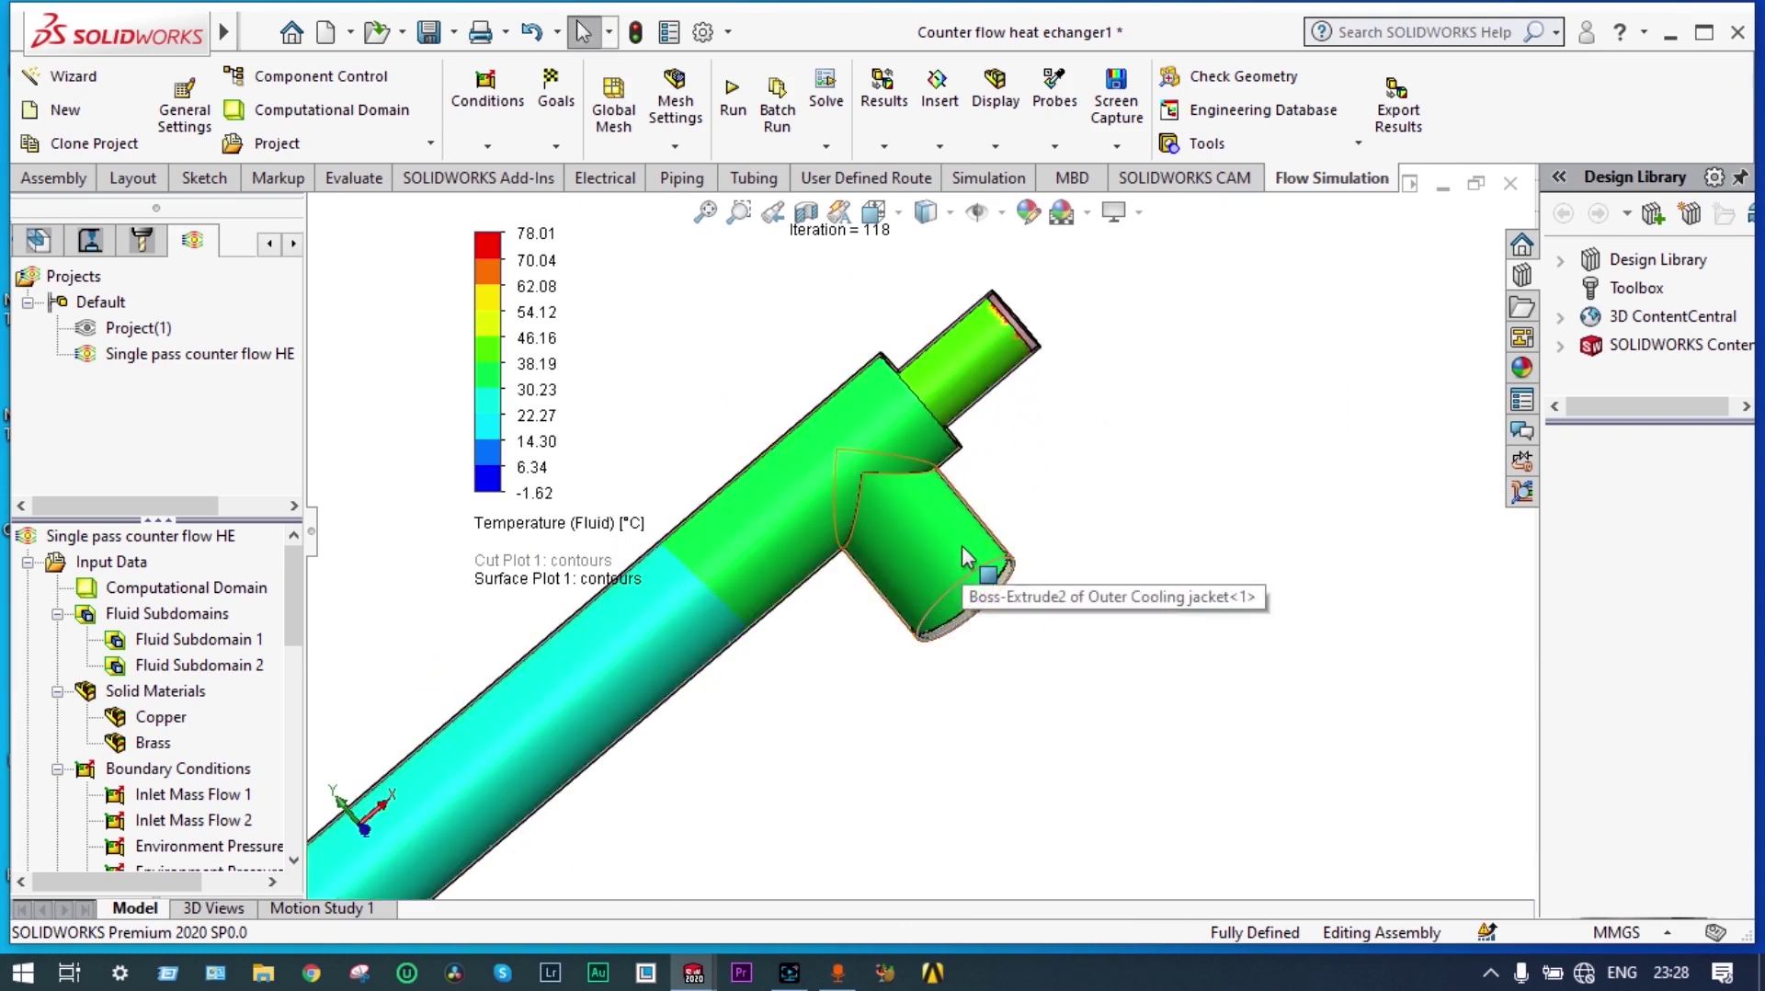
middle_drag(961, 544, 1016, 465)
scroll(956, 515, up, 5)
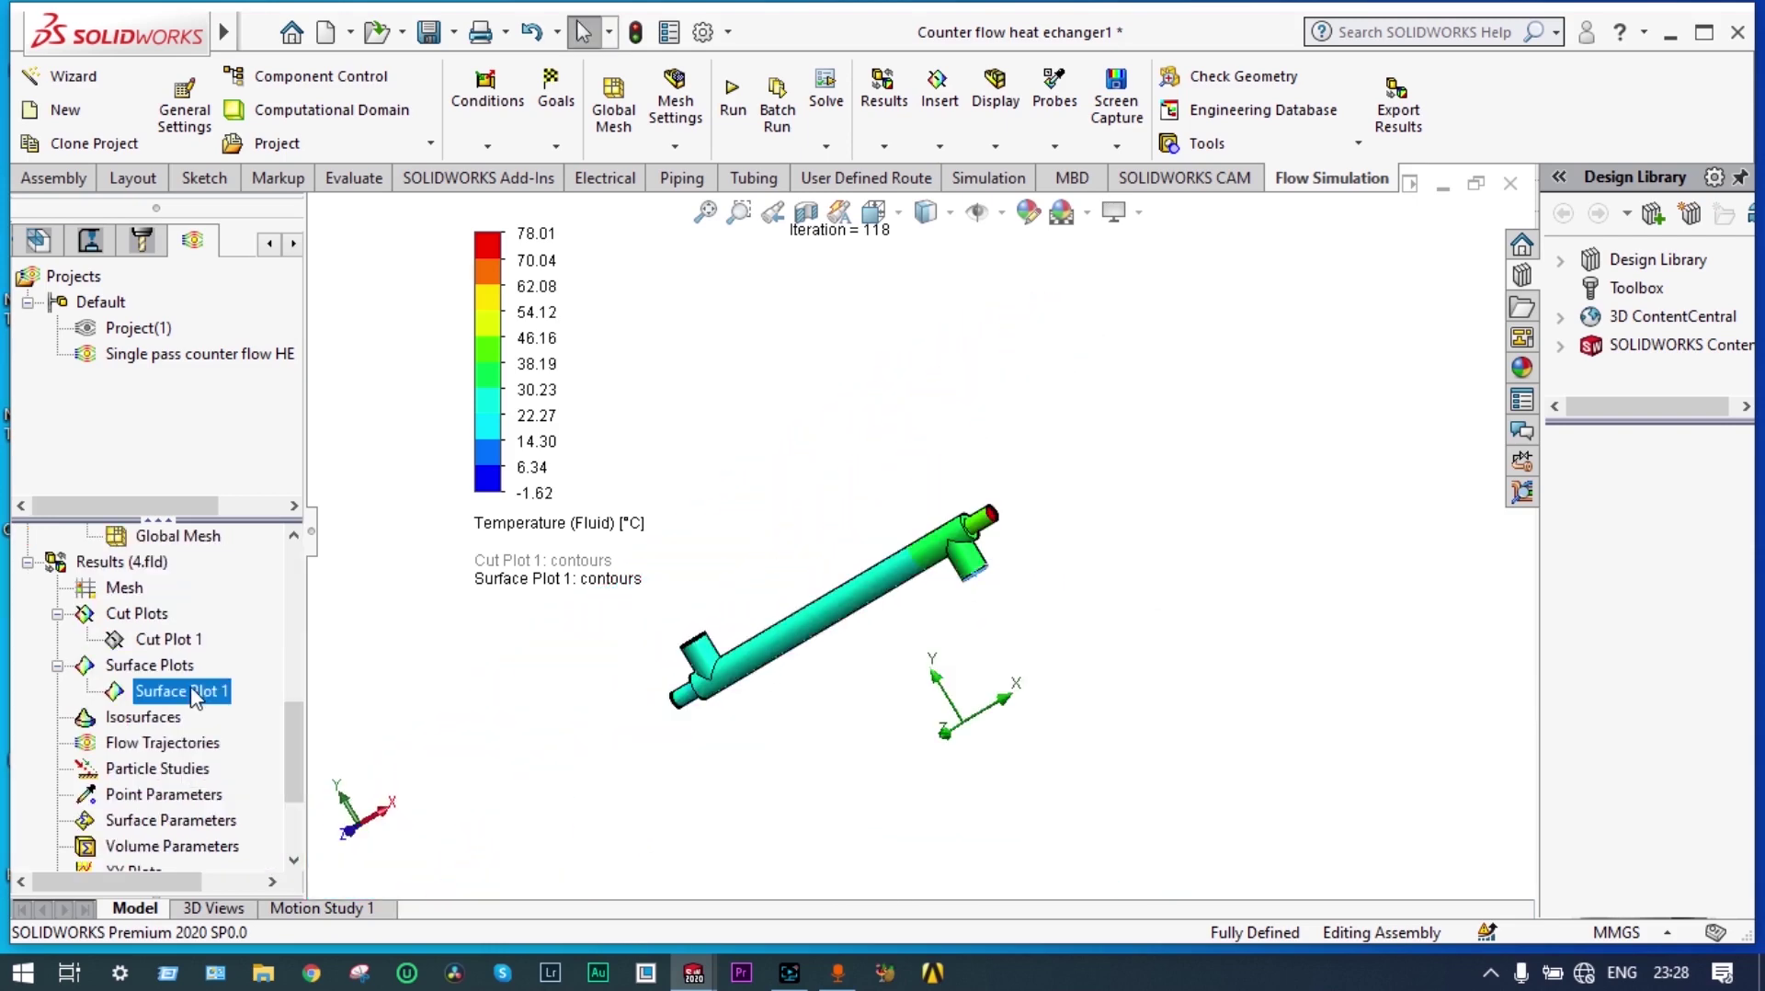
- Clear and hide Surface Plot 1
right_click(183, 689)
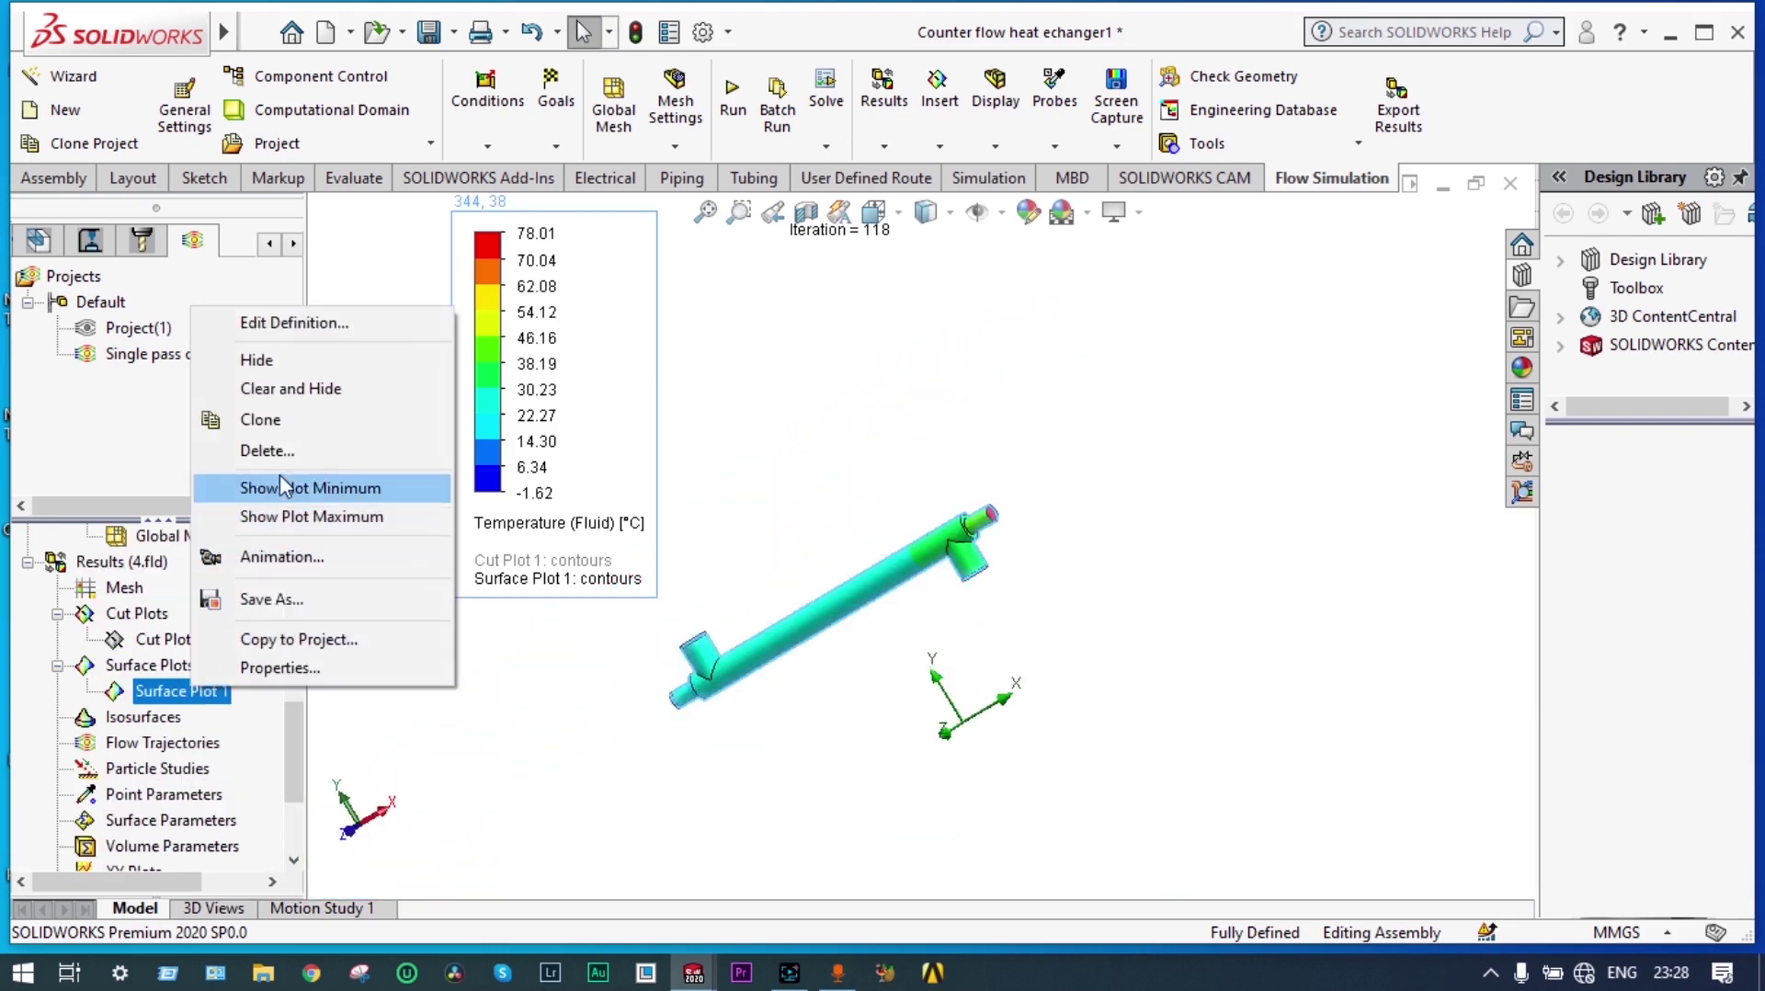
click(322, 389)
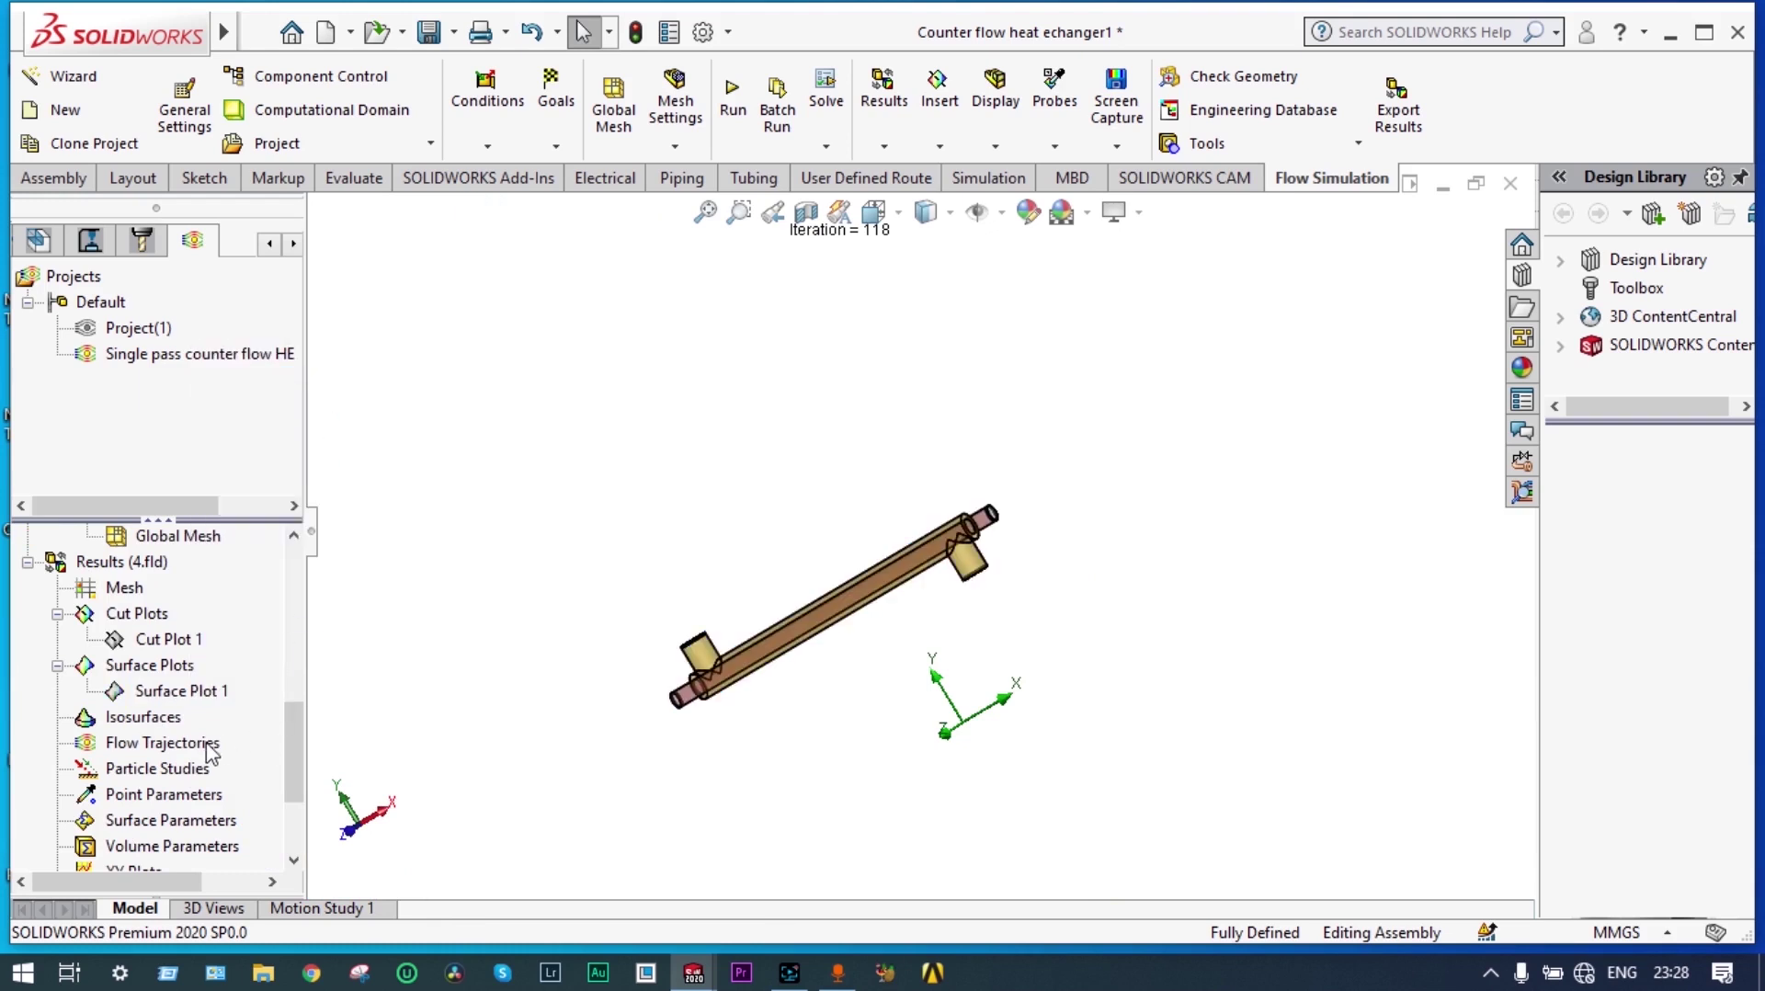
- Start a new flow trajectories plot with 60 points, drawn as Arrows
click(262, 769)
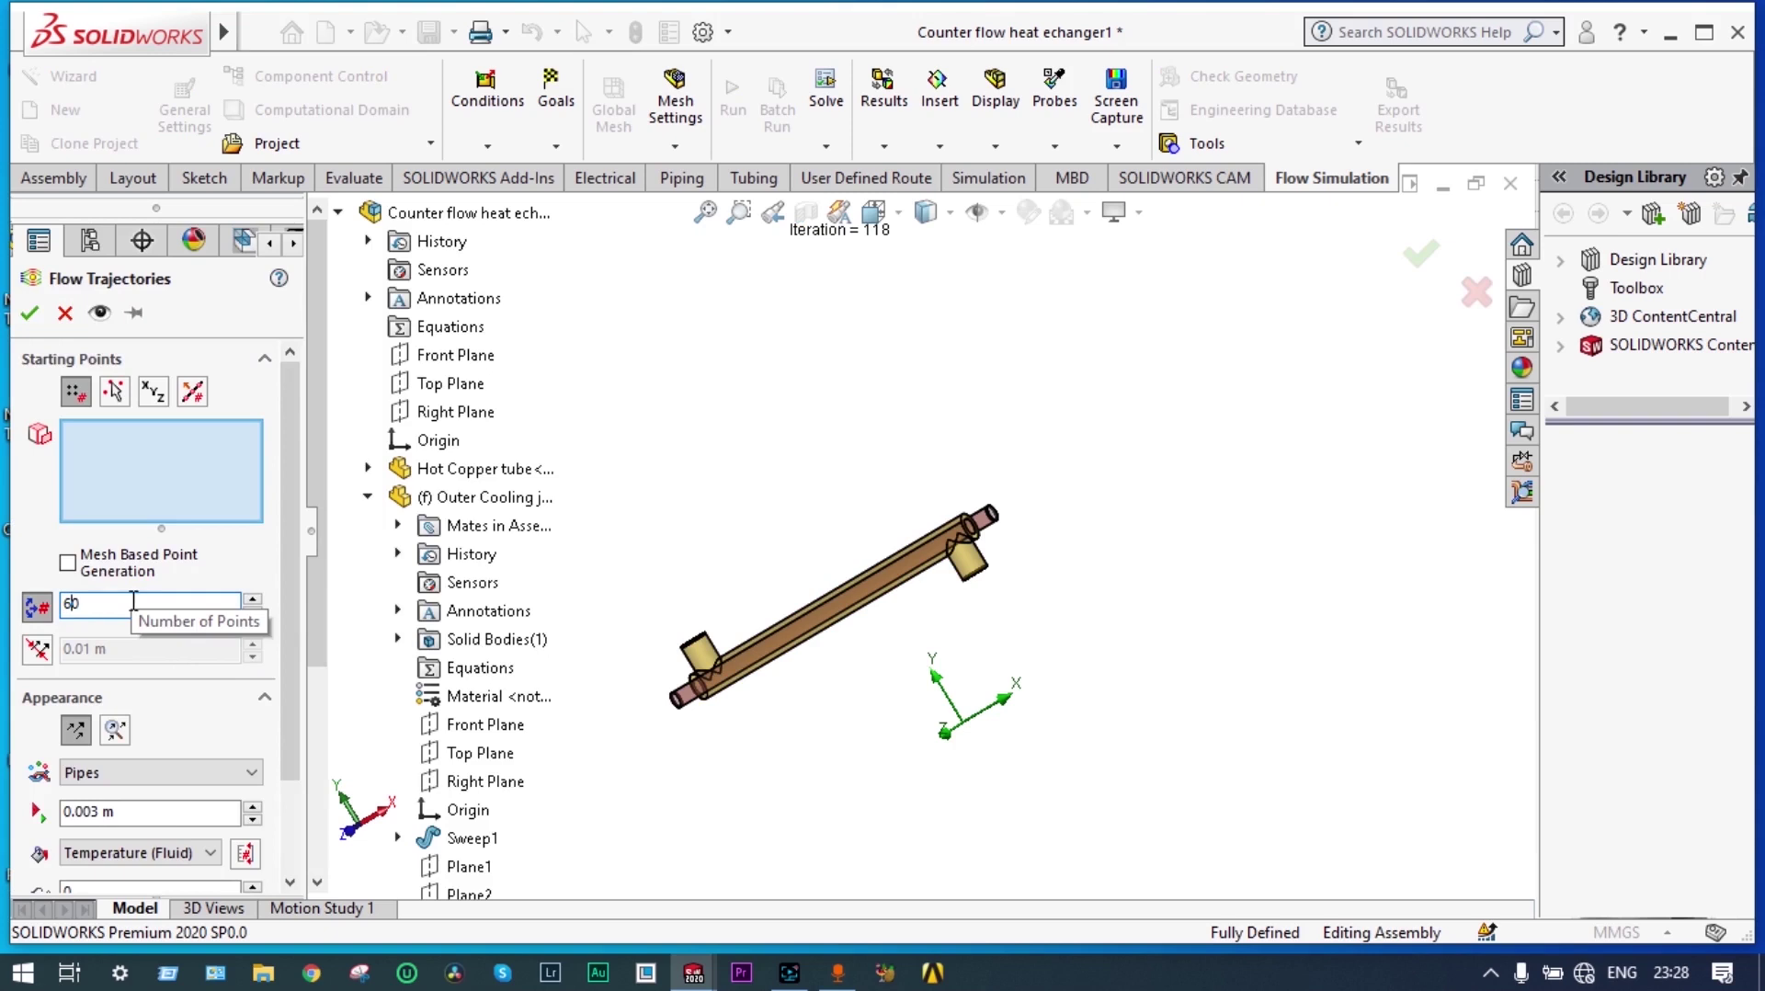
click(251, 773)
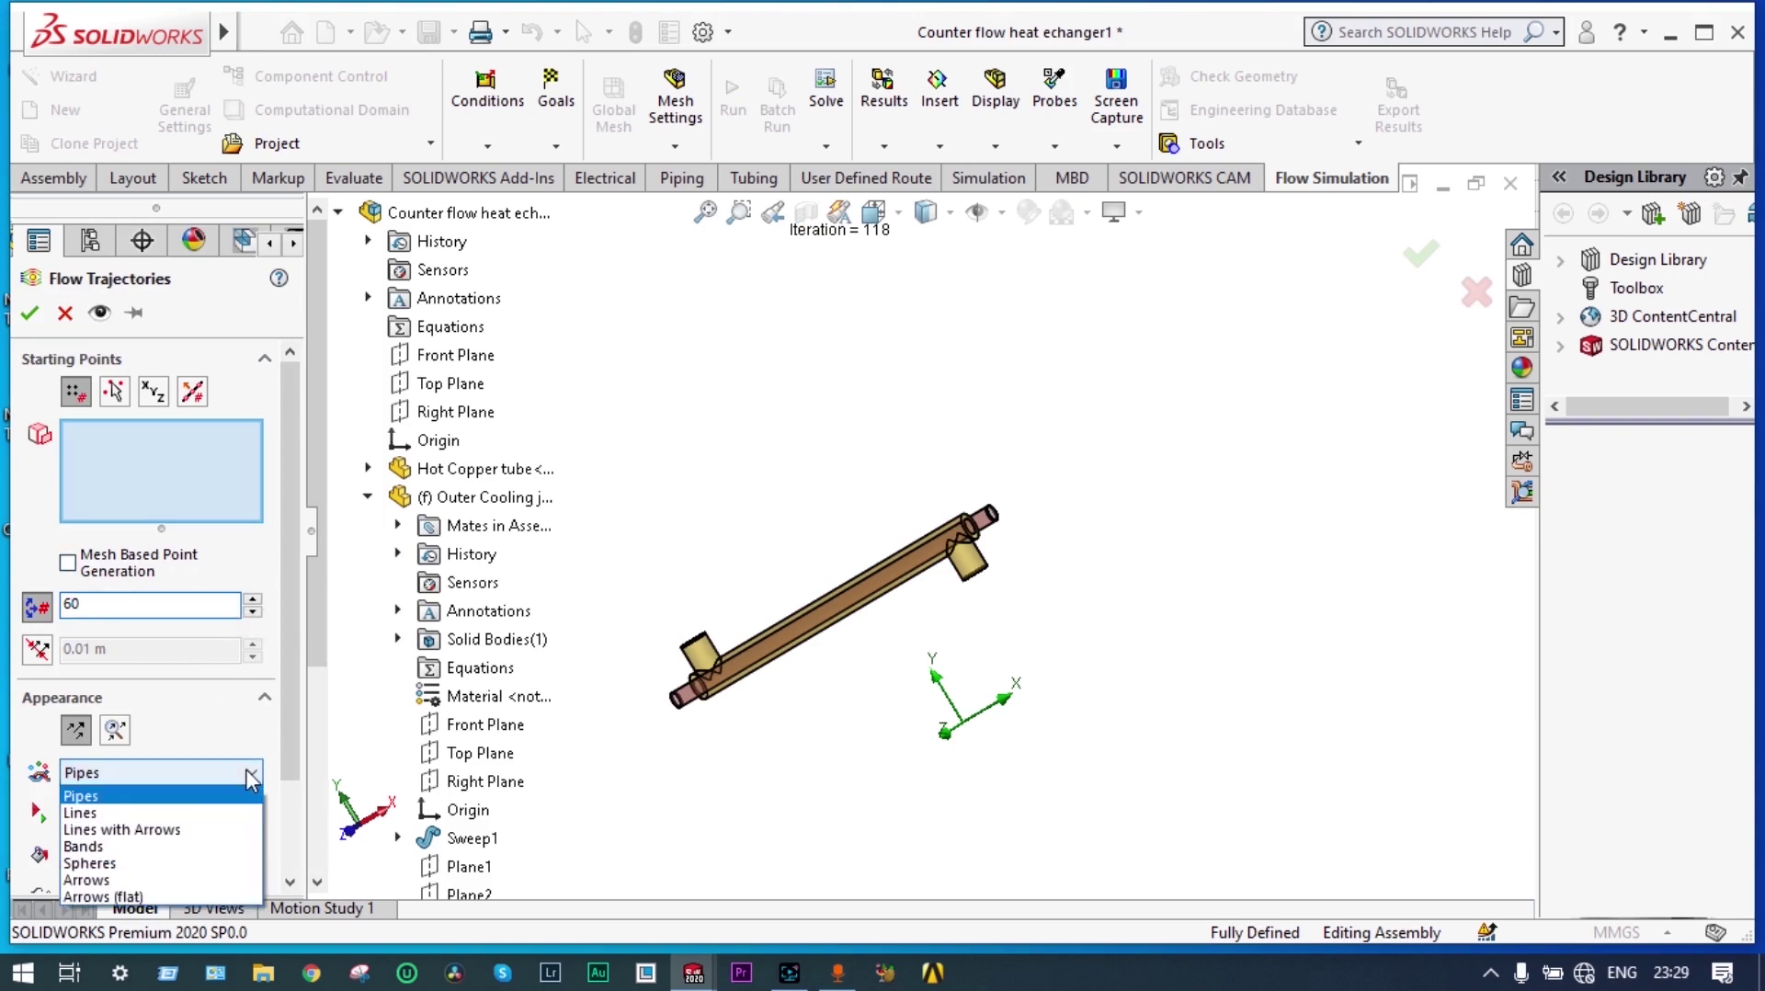
click(130, 880)
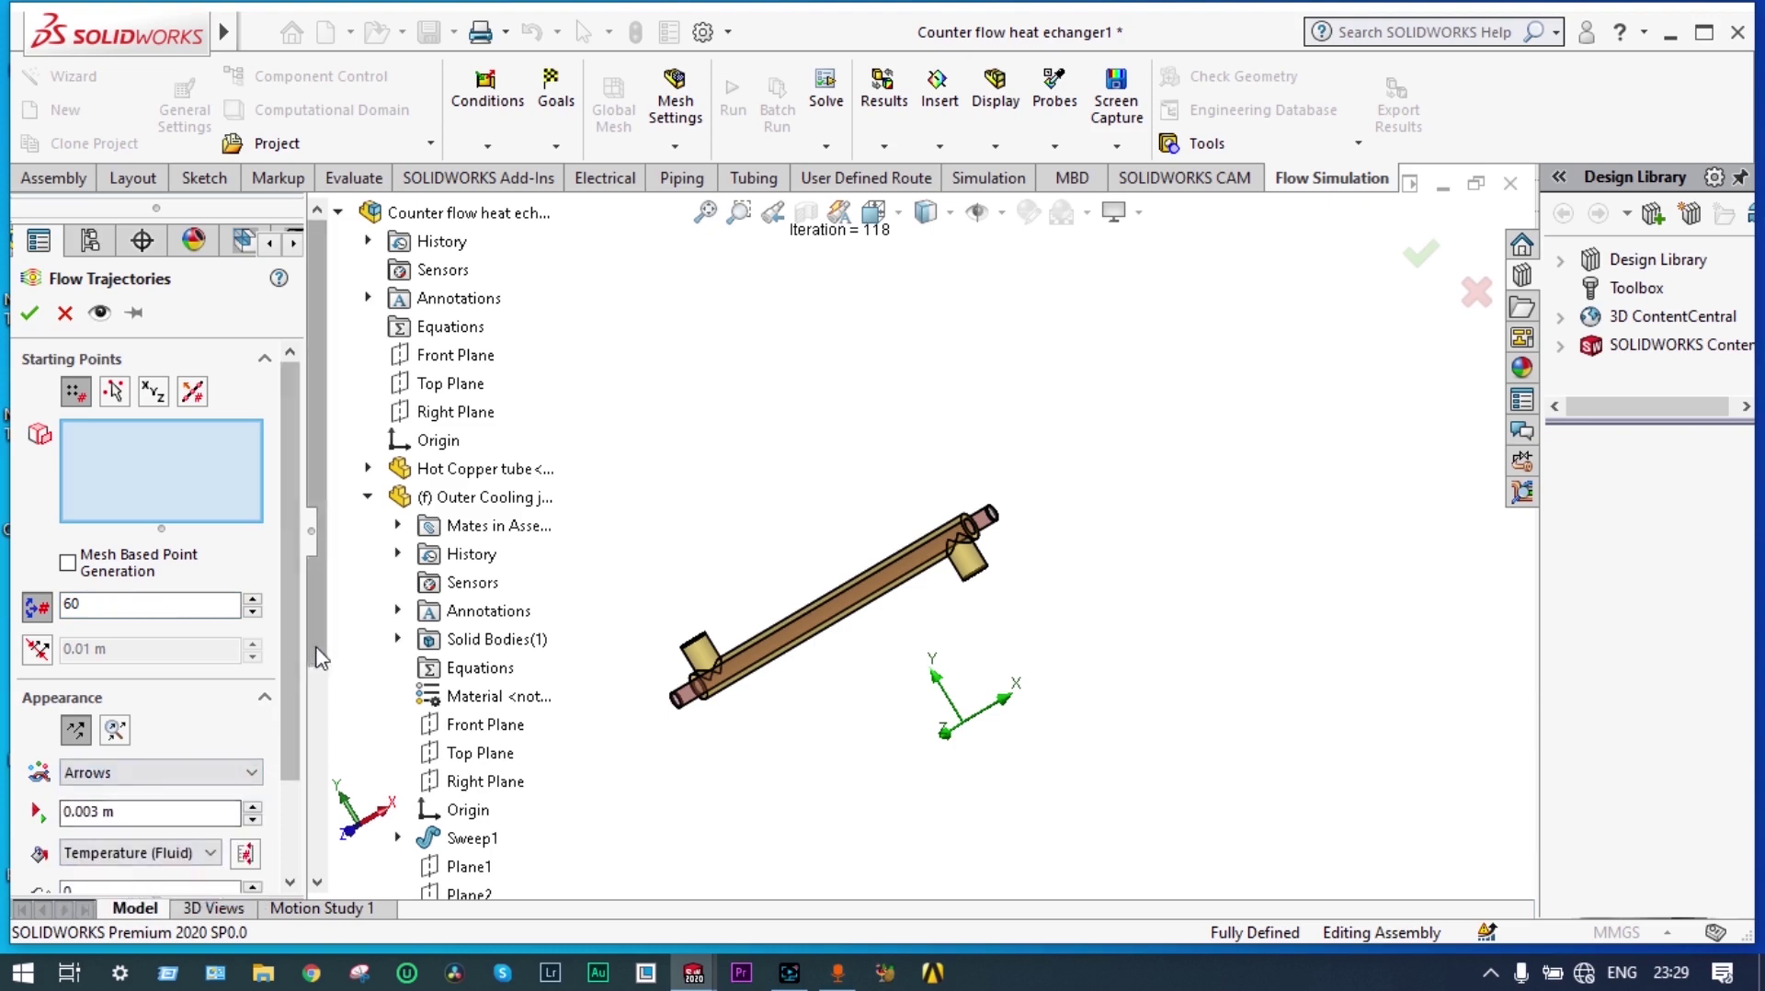
- Add the face of LID8 at the copper tube's hot inlet to the trajectories' starting points using Select Other
scroll(334, 736, down, 2)
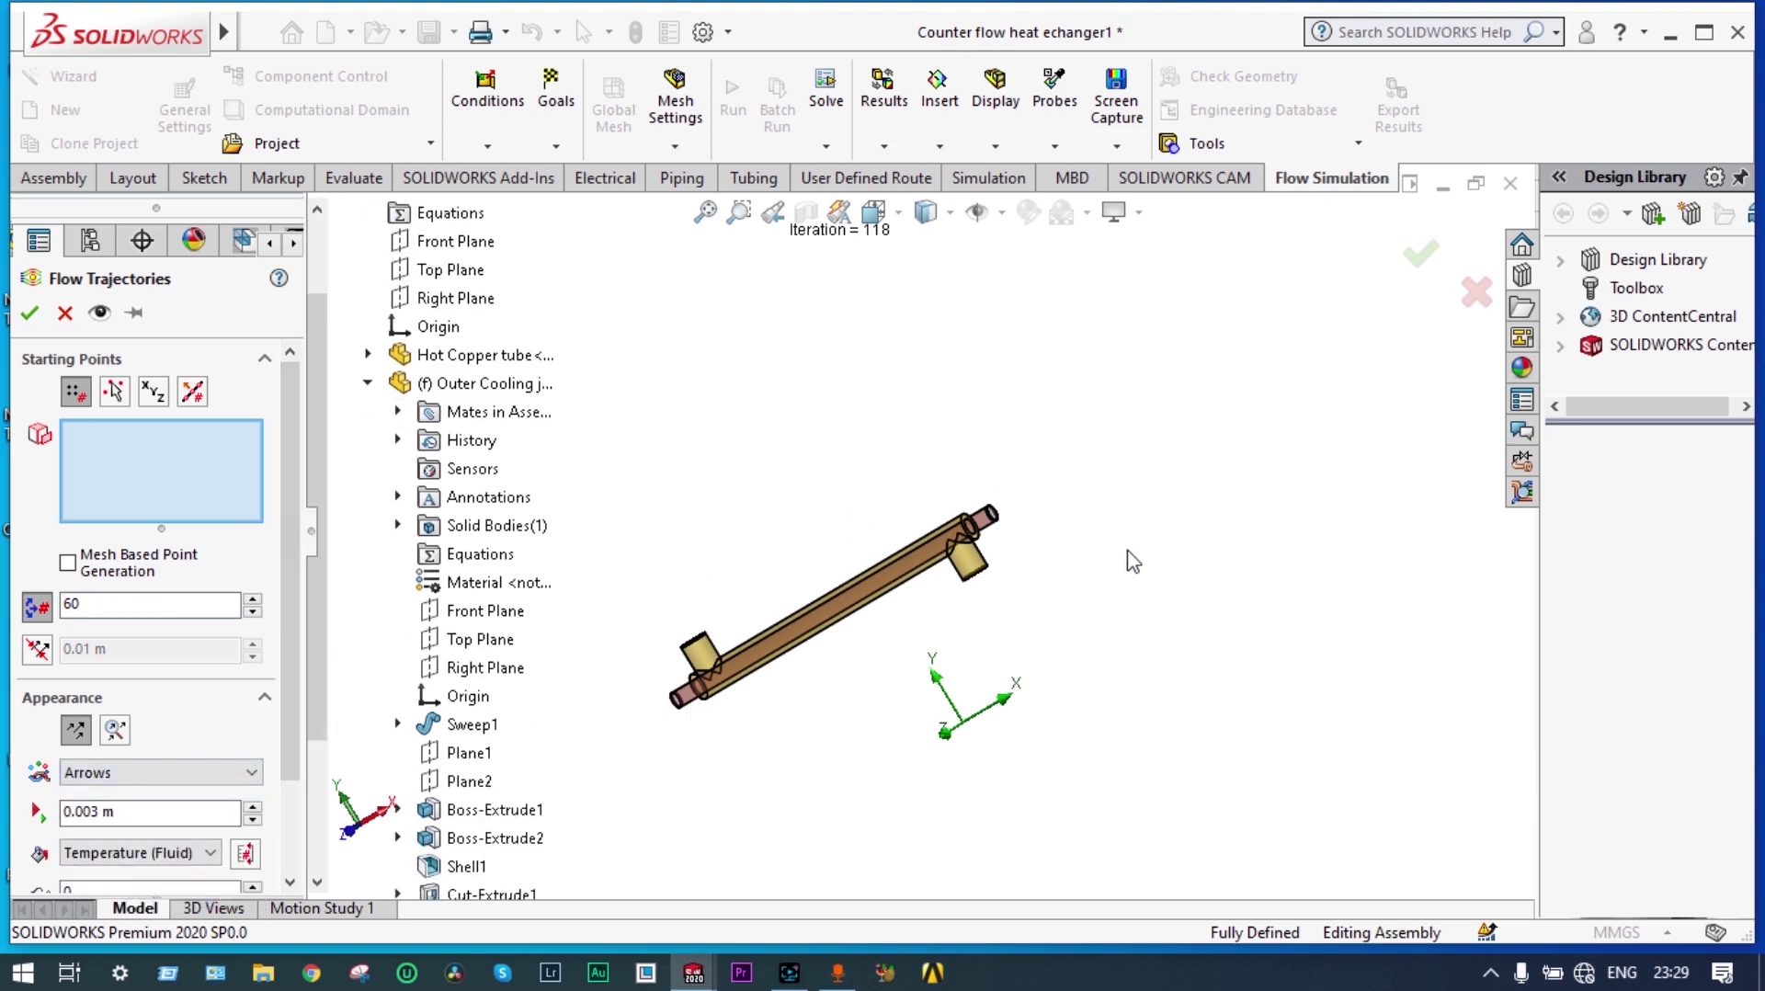
middle_drag(1133, 561, 1110, 642)
scroll(938, 543, down, 3)
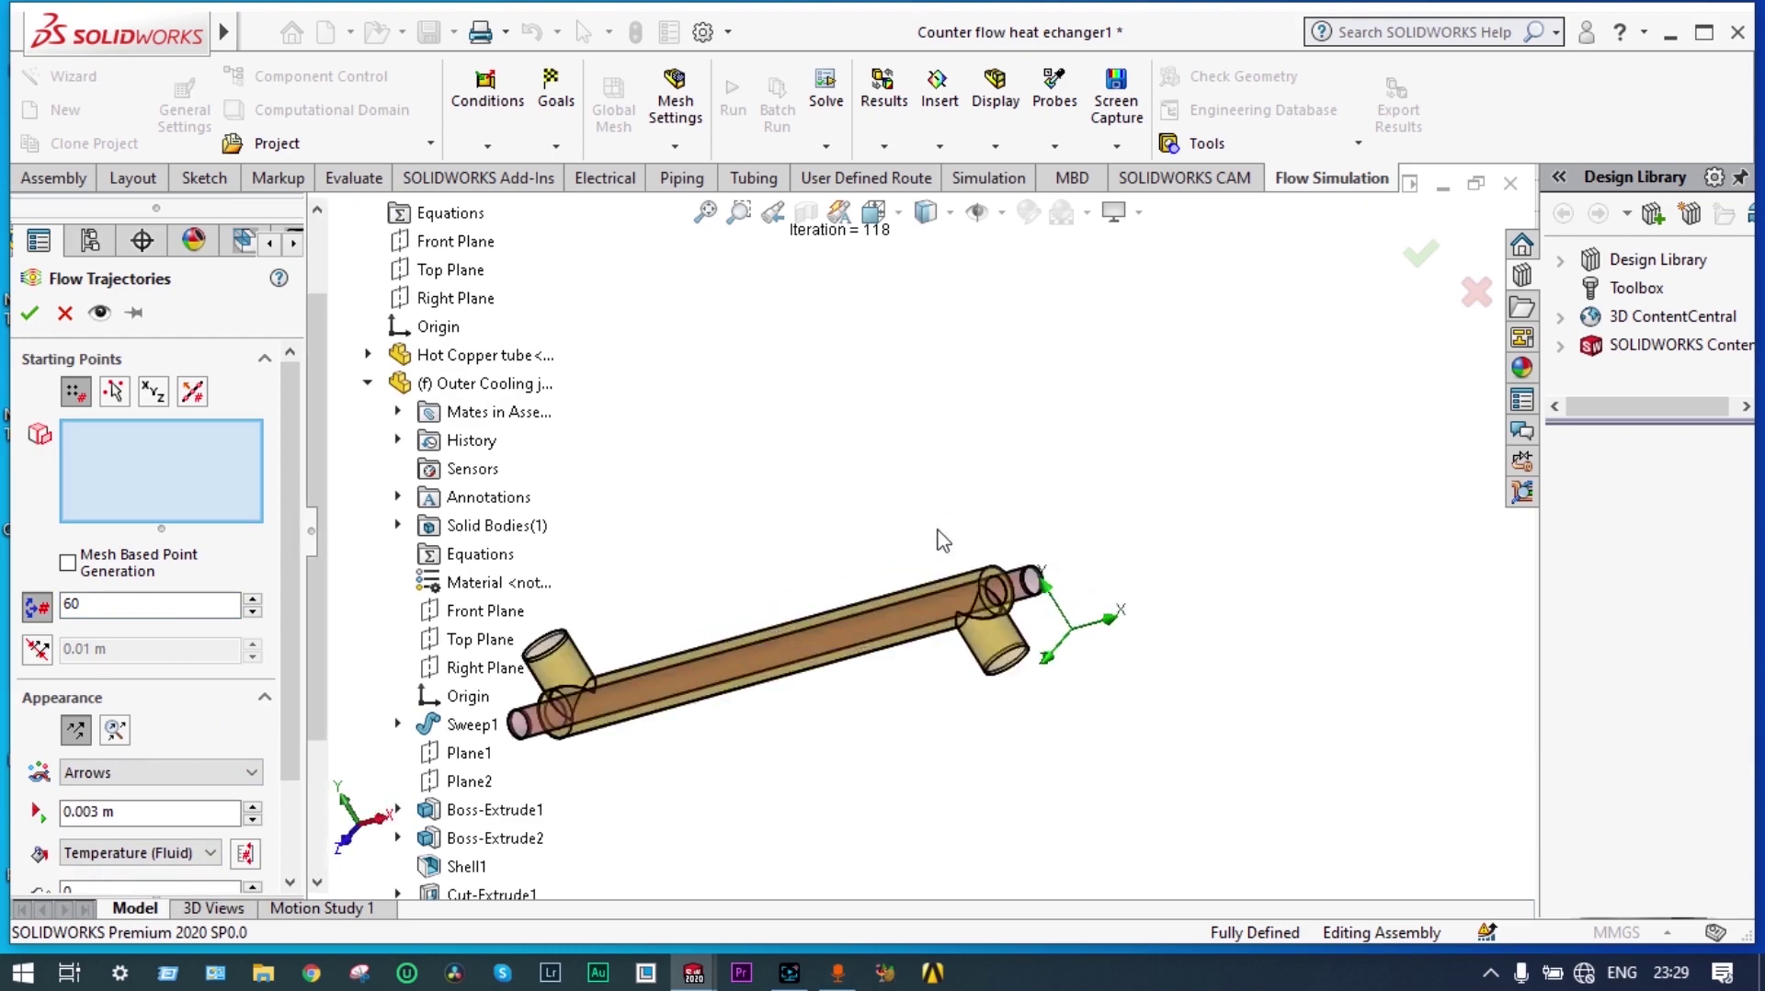
scroll(942, 540, down, 2)
scroll(1142, 547, down, 1)
mouse_move(1143, 550)
middle_down()
mouse_move(1118, 555)
mouse_move(1092, 620)
mouse_move(1134, 575)
middle_up()
scroll(1103, 632, down, 2)
scroll(1106, 634, down, 3)
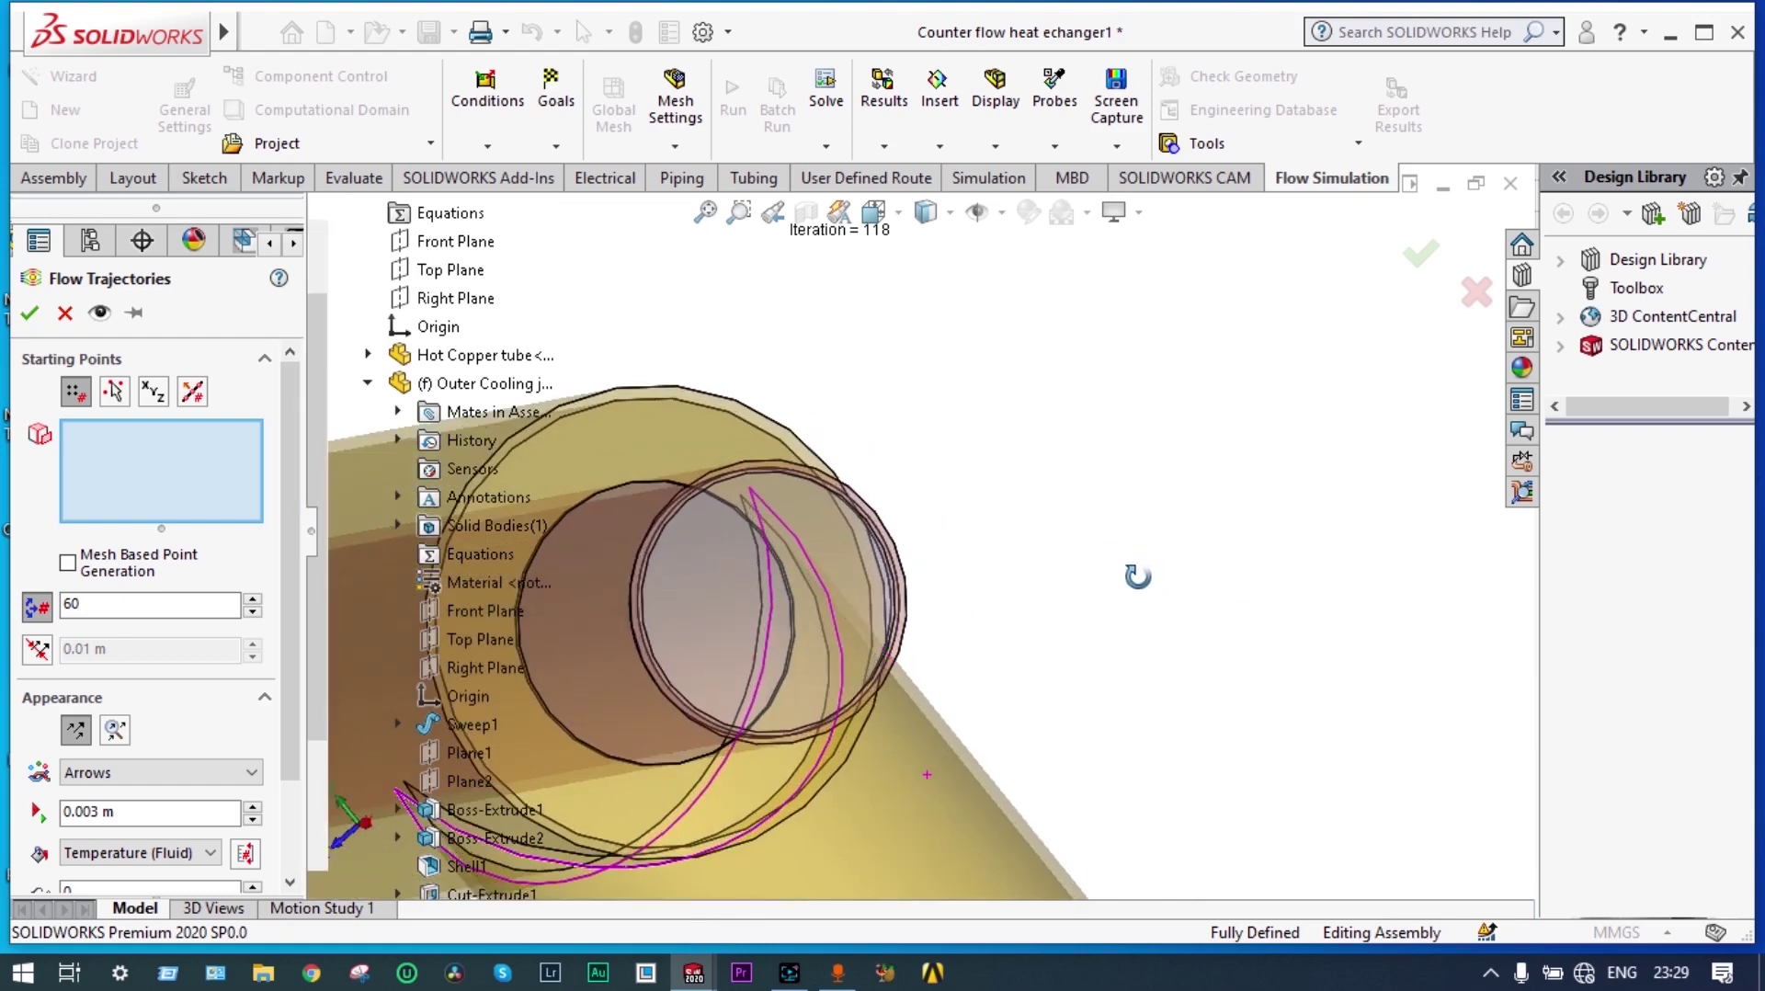
scroll(717, 544, up, 3)
scroll(715, 543, down, 2)
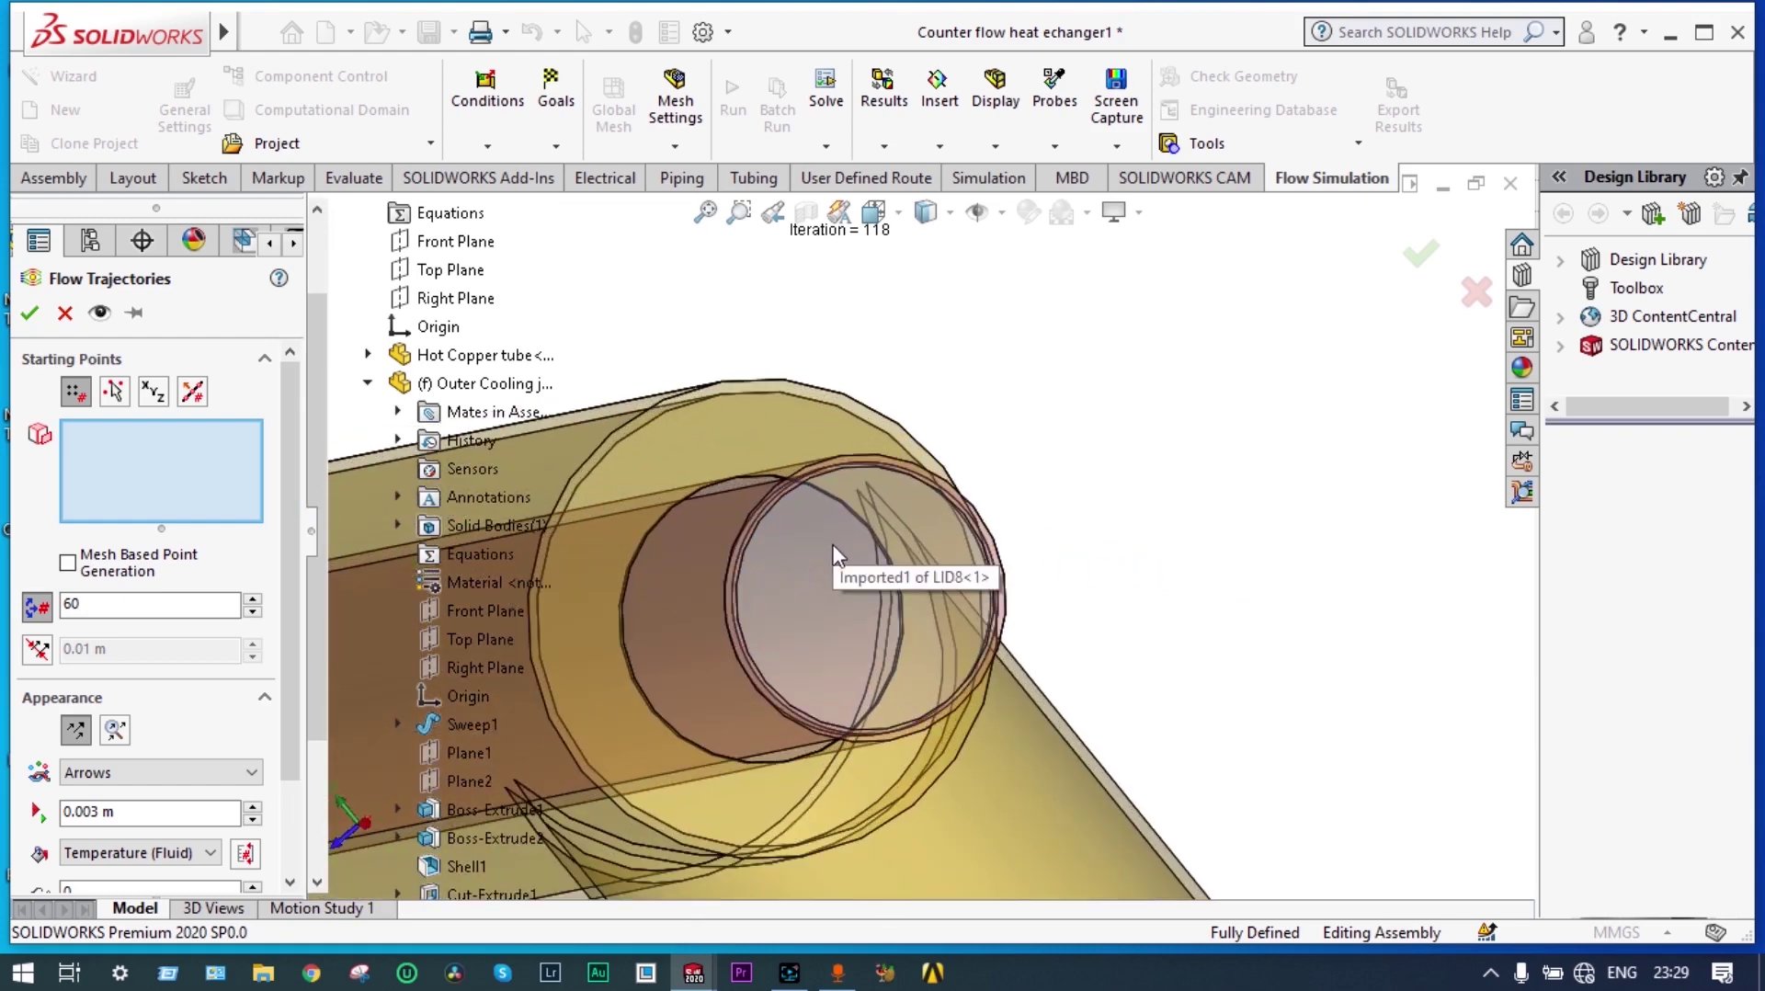
right_click(840, 557)
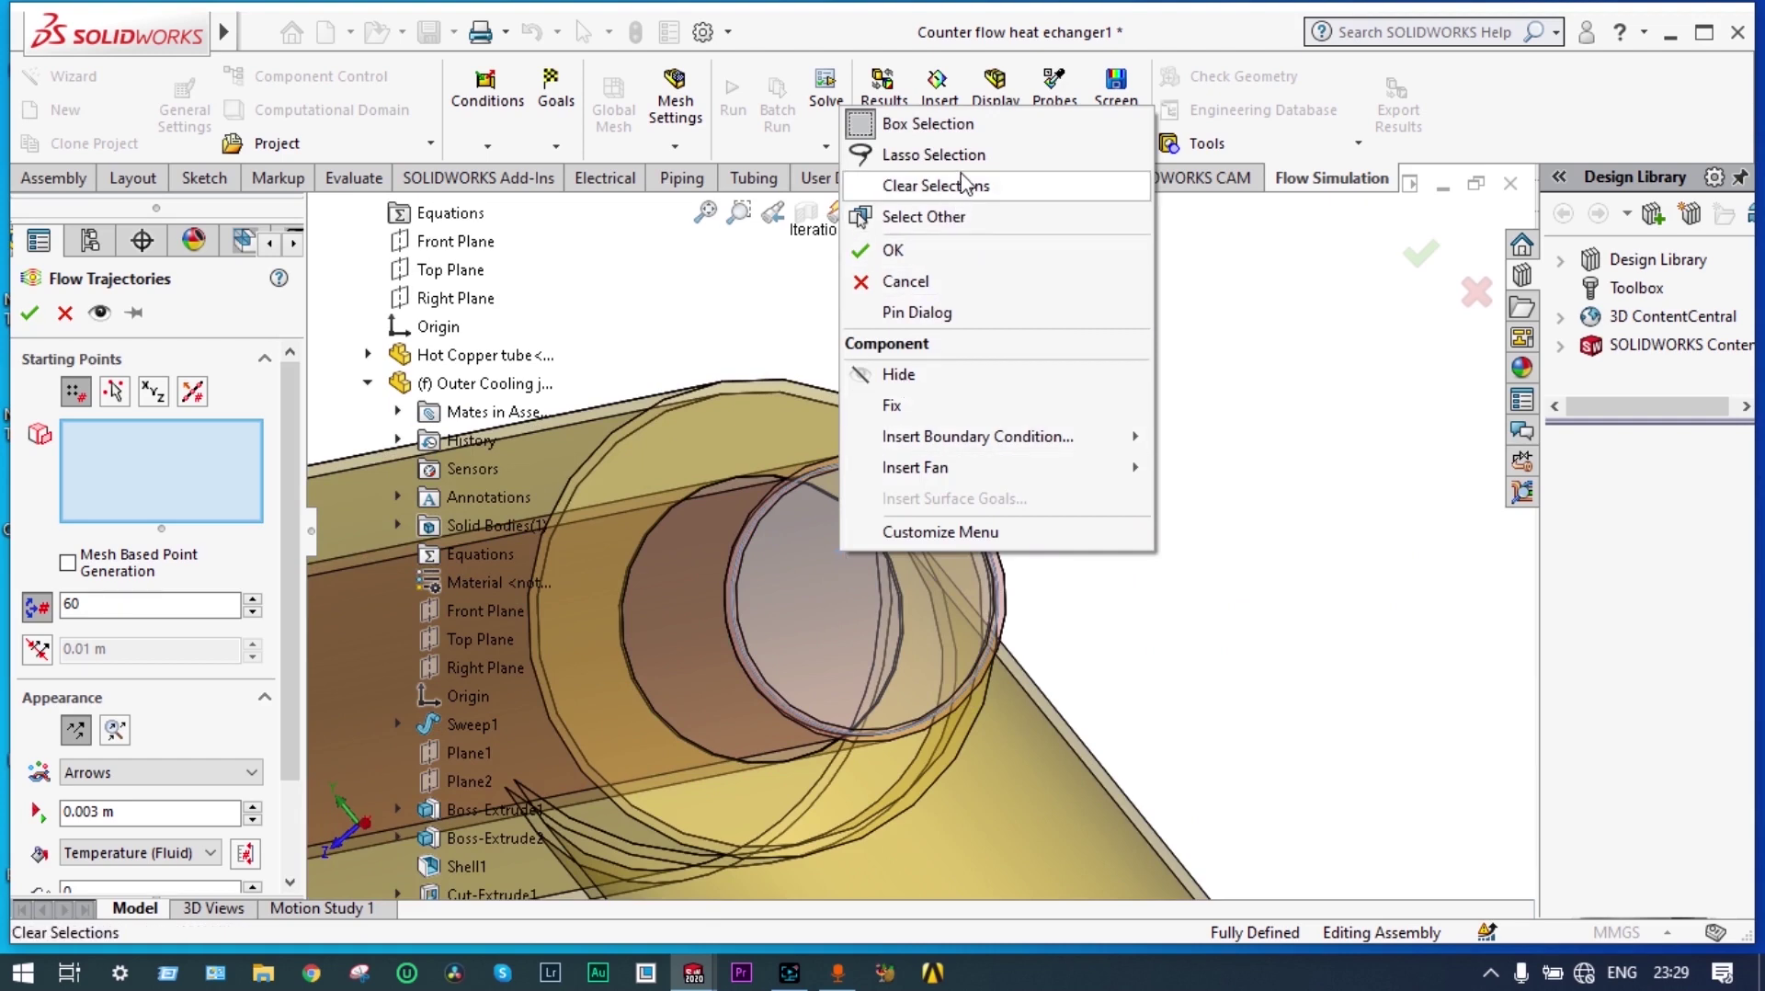
click(963, 219)
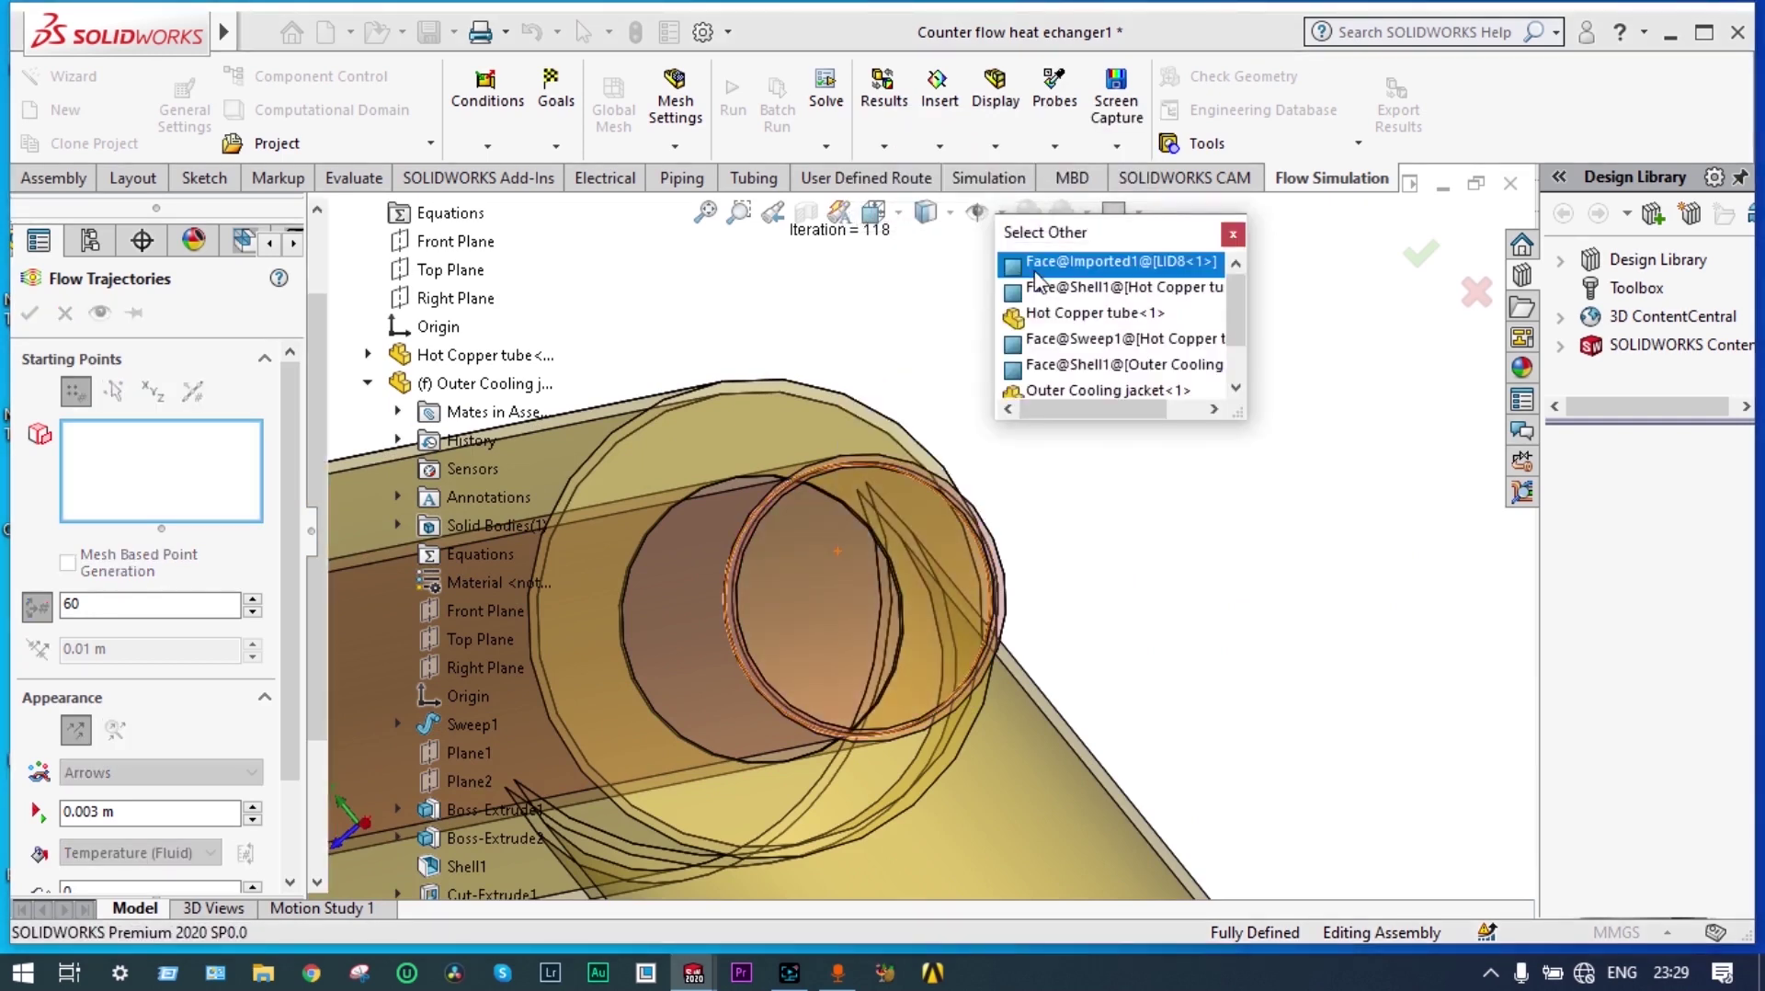
click(1110, 264)
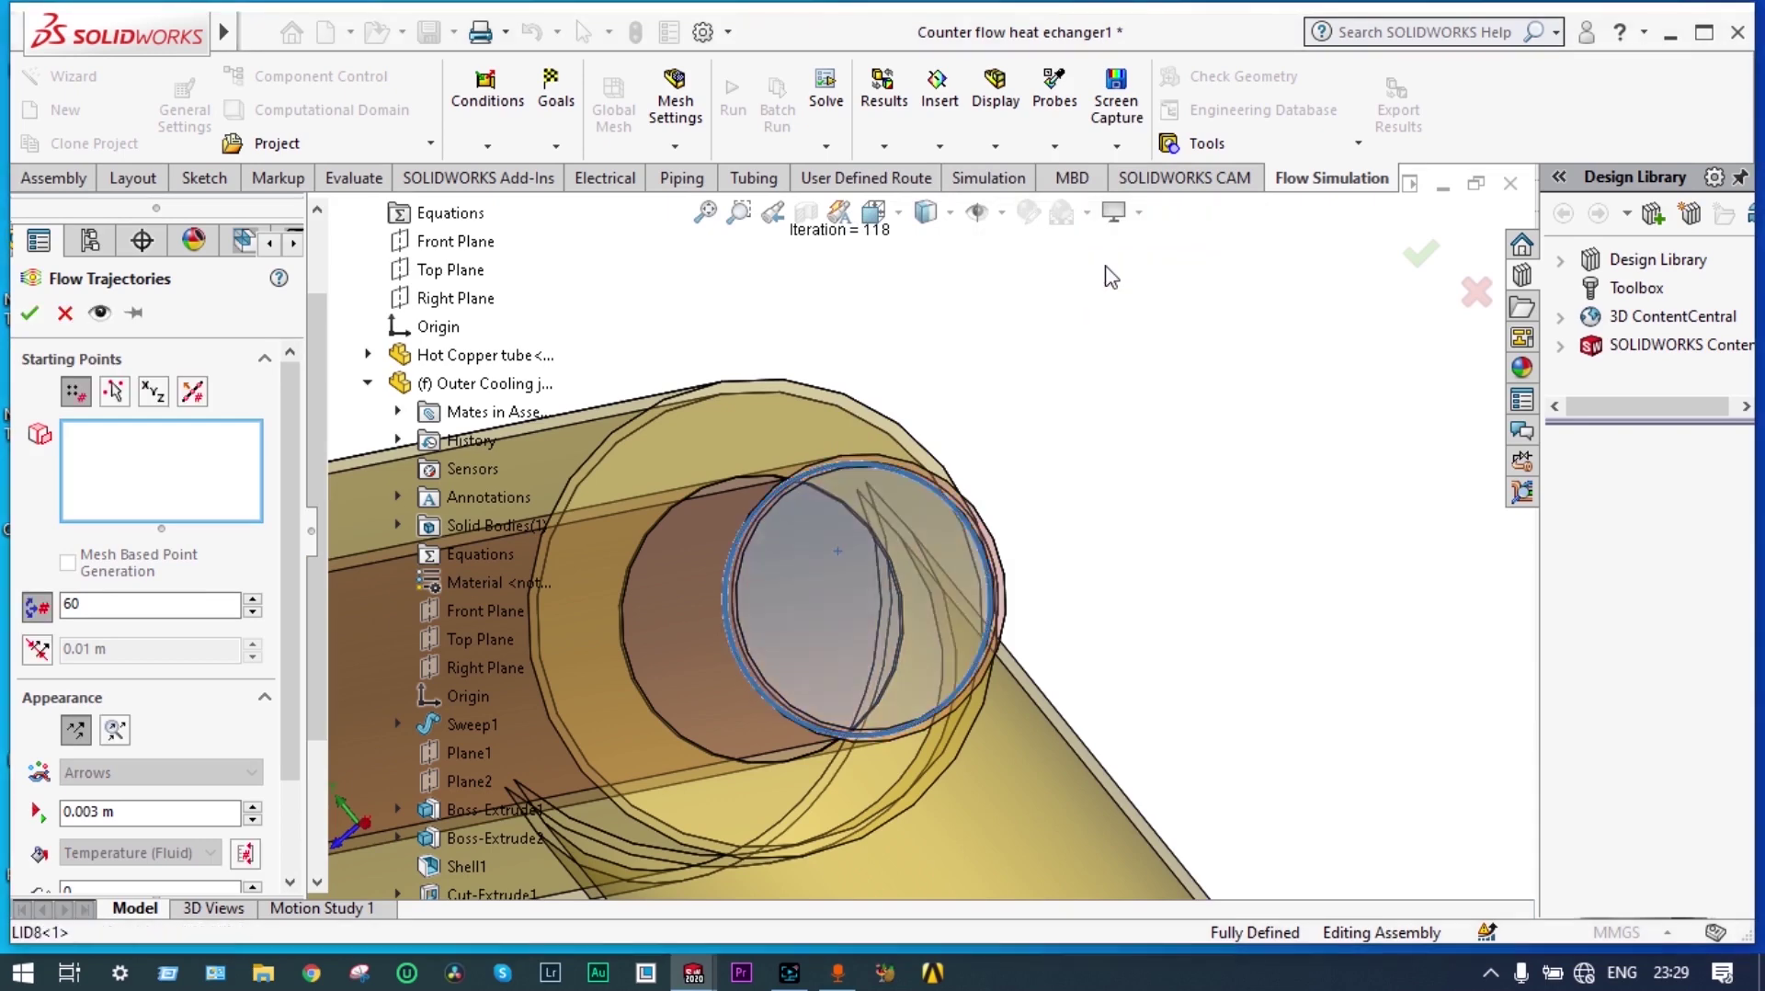
- Add the face of LID5 on the cooling jacket's cold inlet branch to the trajectories' starting points using Select Other
key(f)
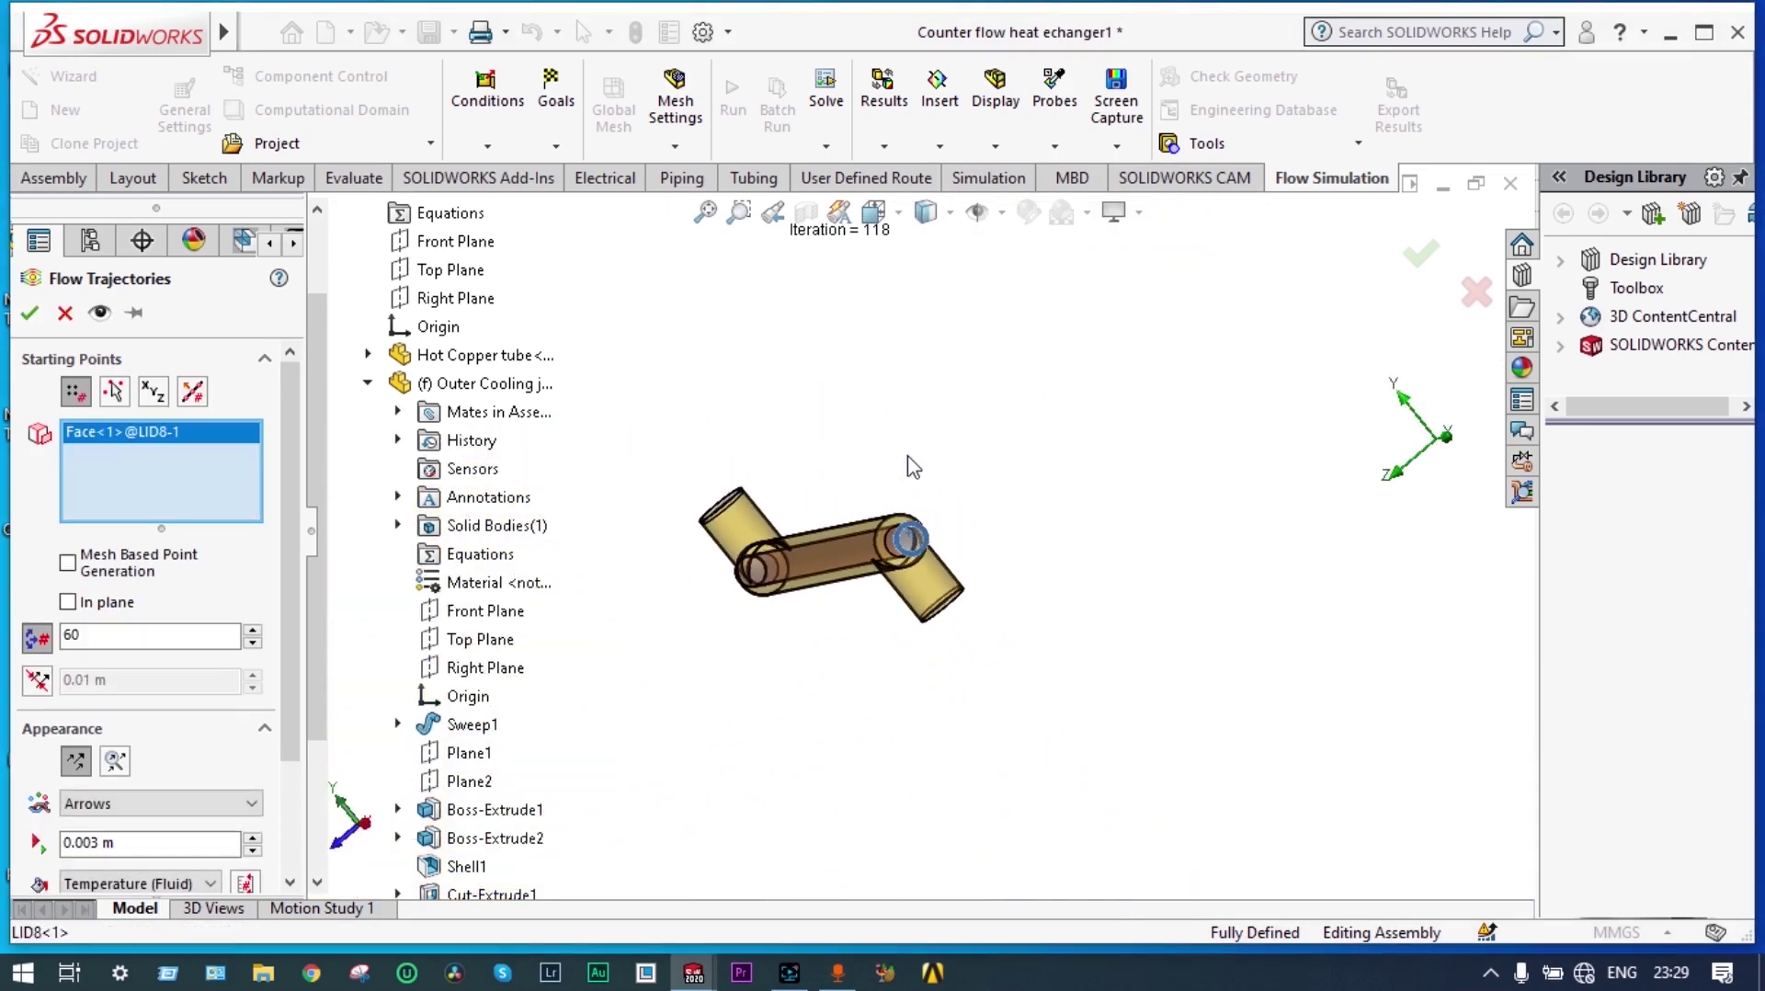
middle_drag(913, 467, 703, 549)
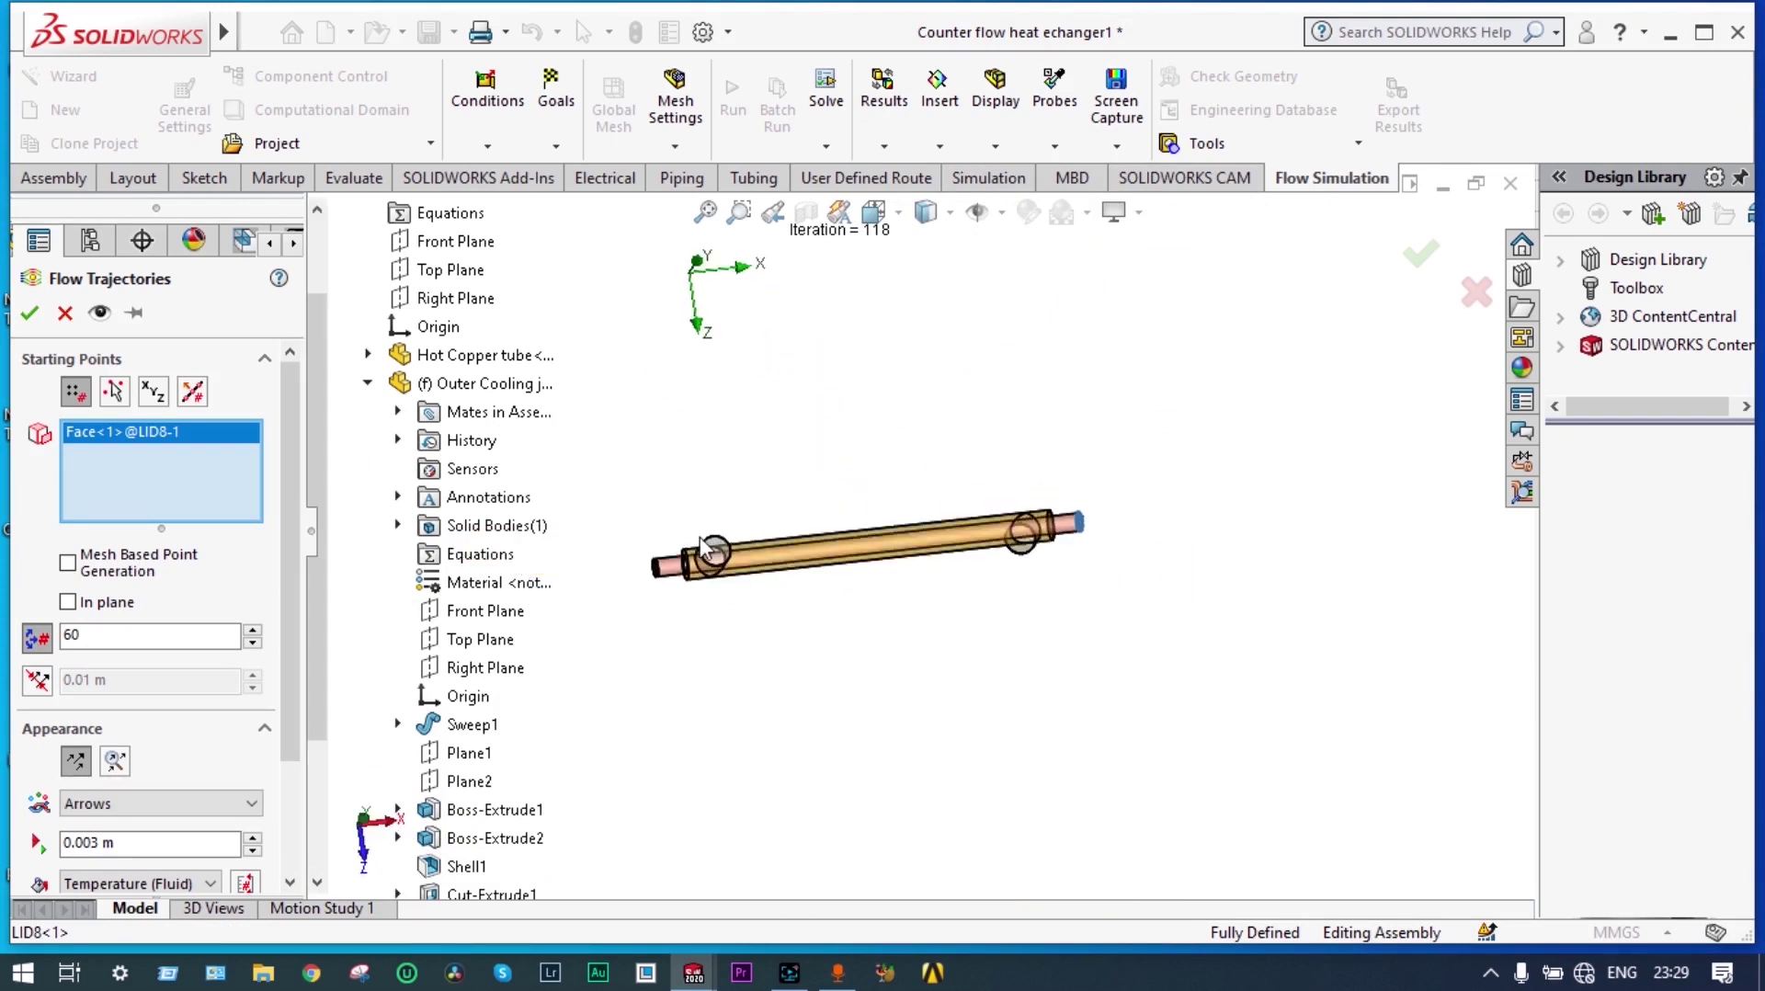
scroll(726, 545, down, 5)
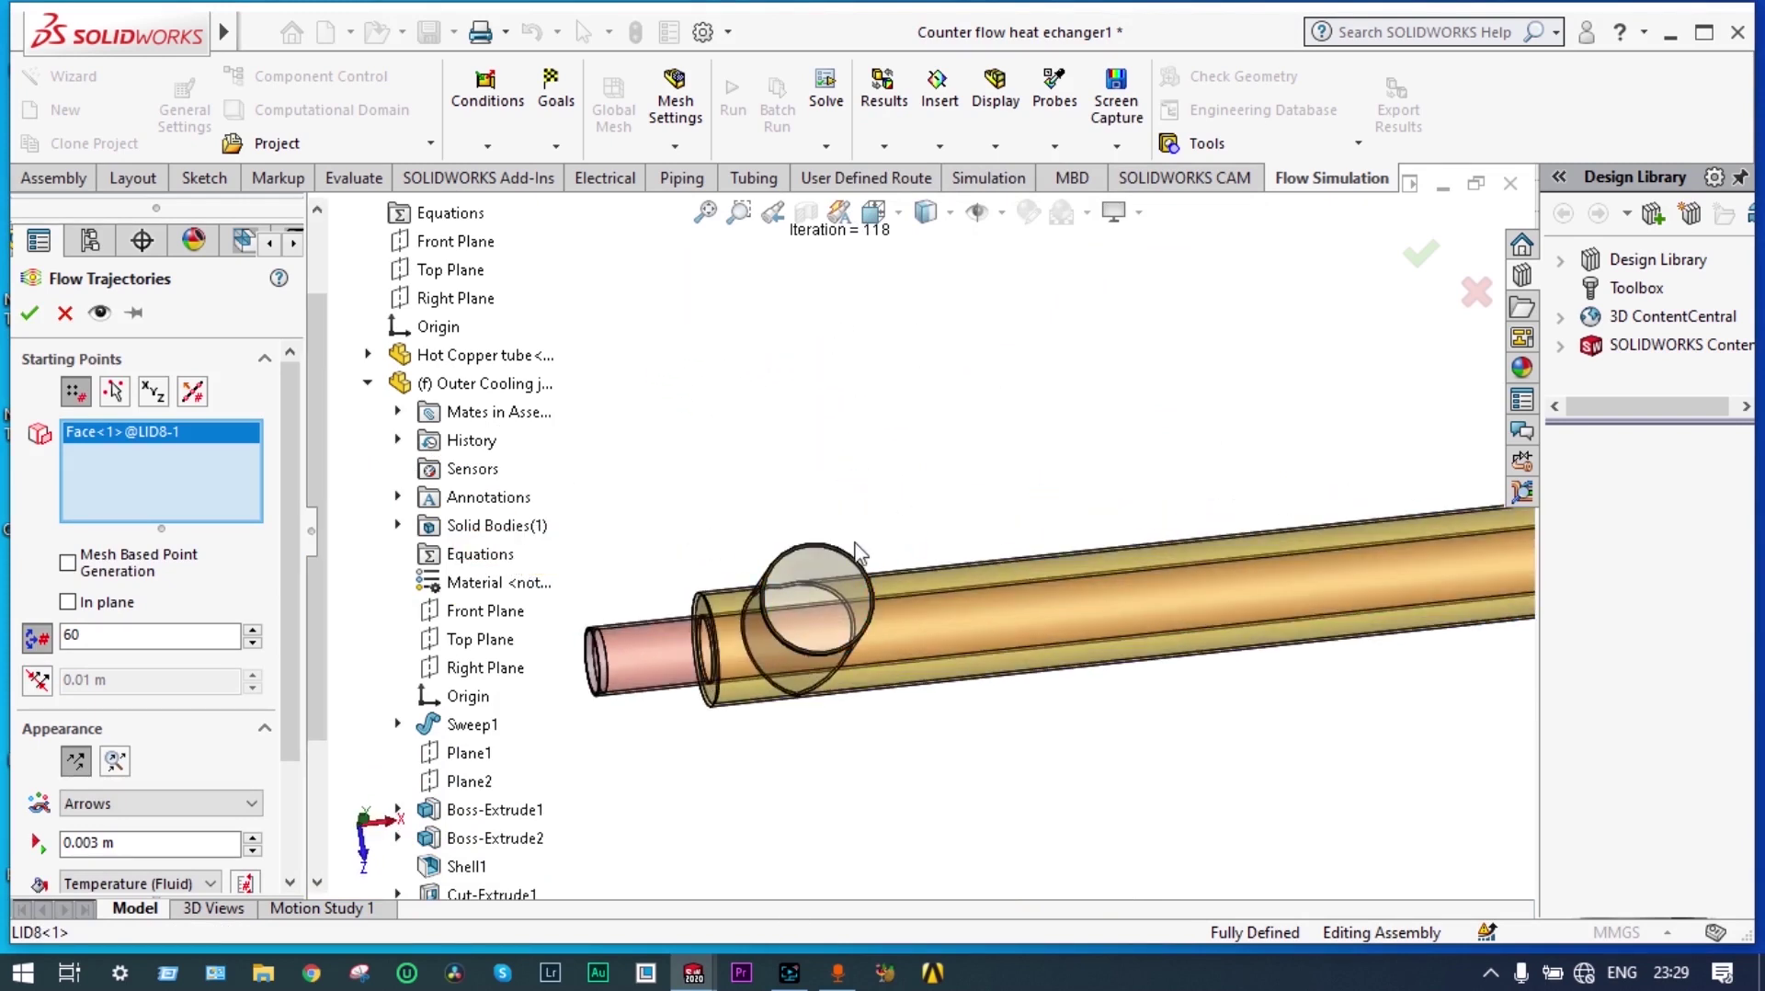
middle_drag(925, 444, 871, 549)
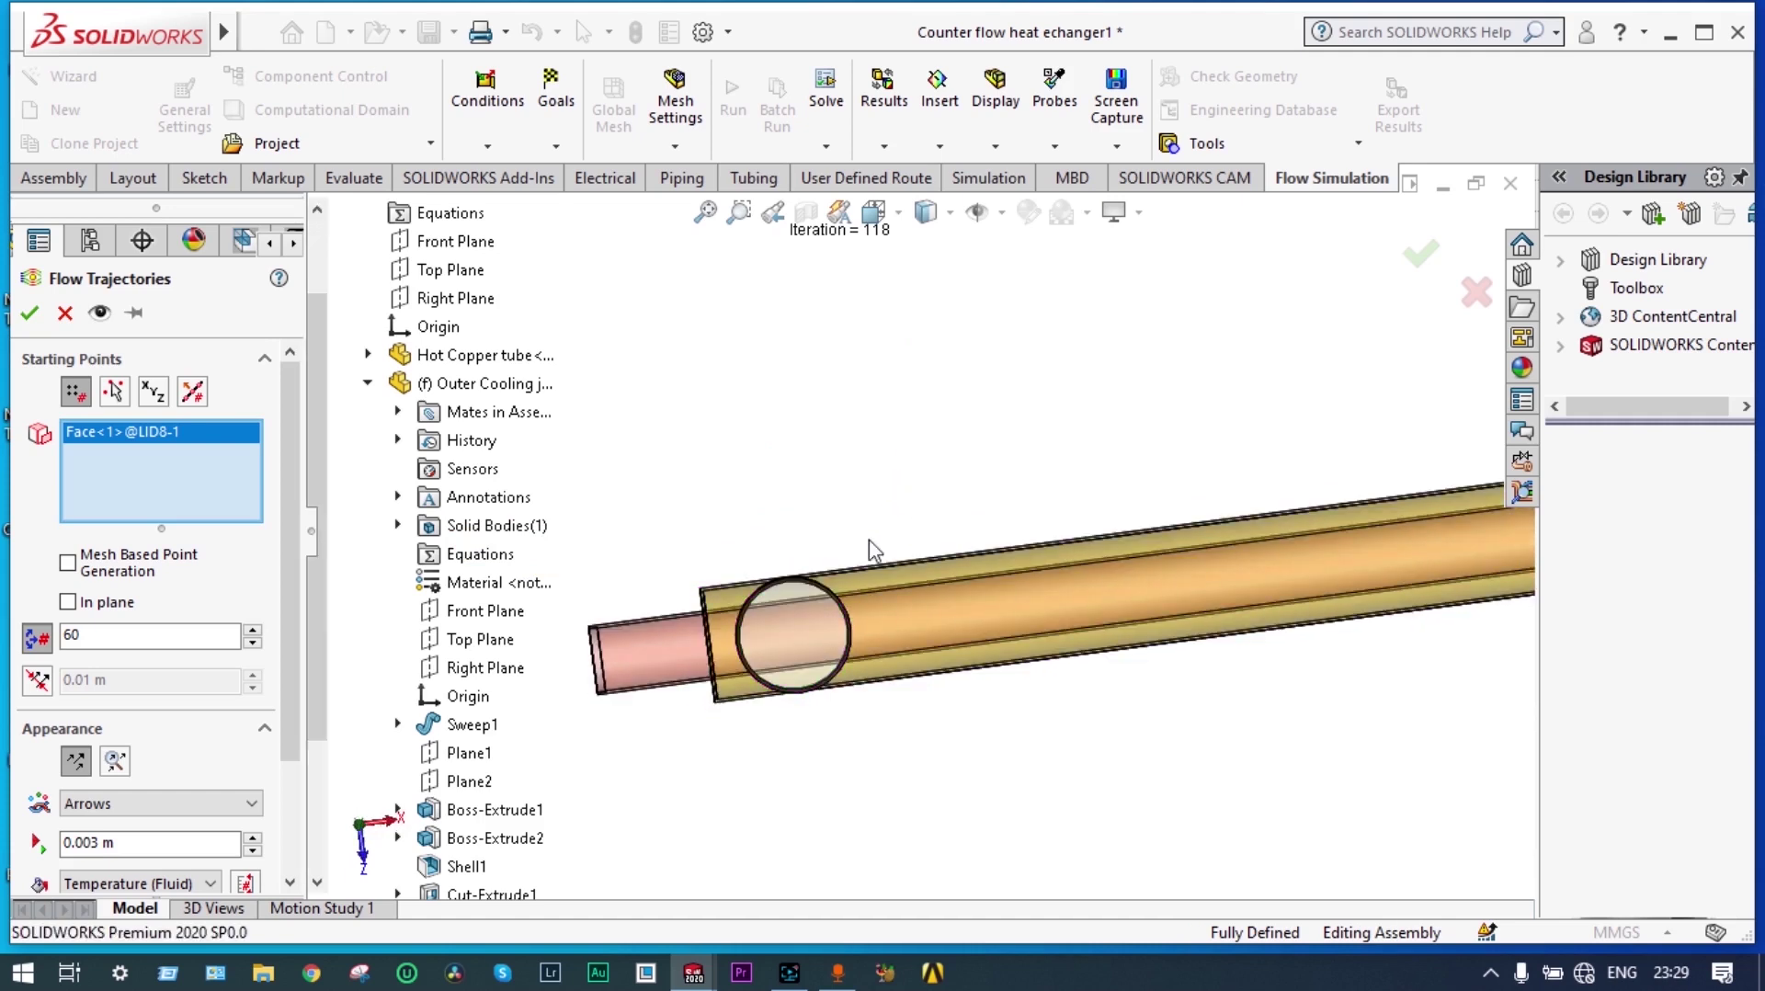
right_click(800, 609)
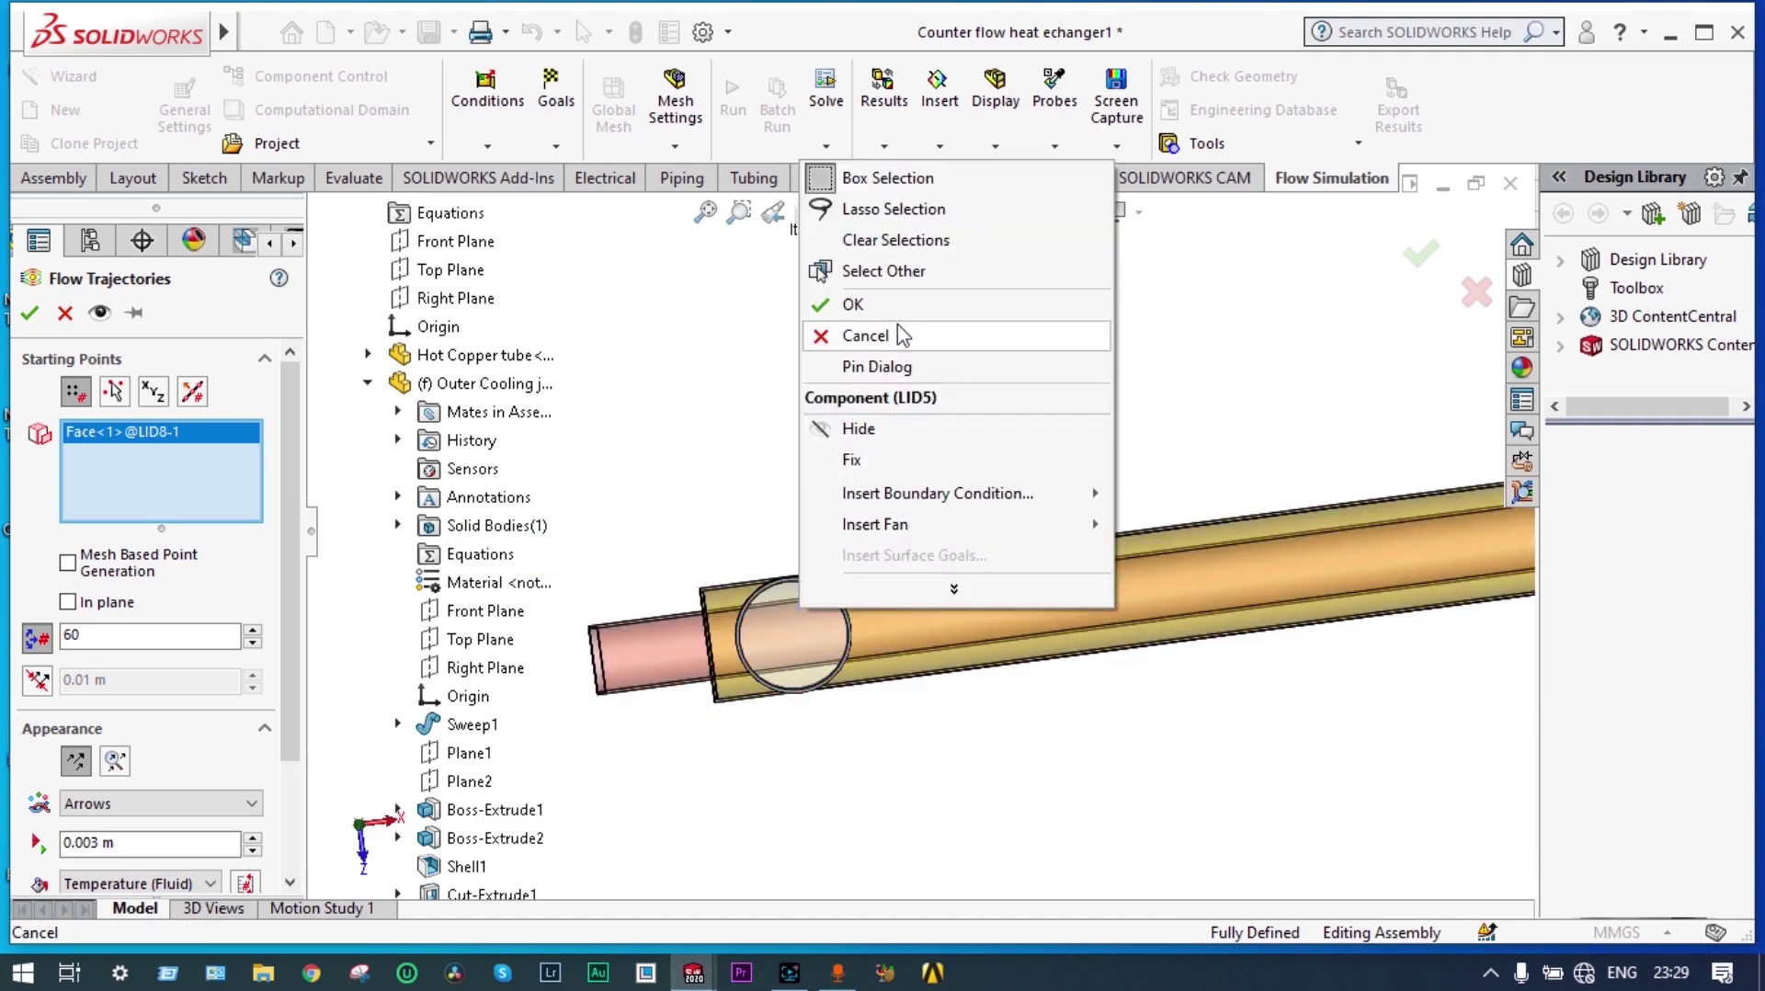
click(914, 270)
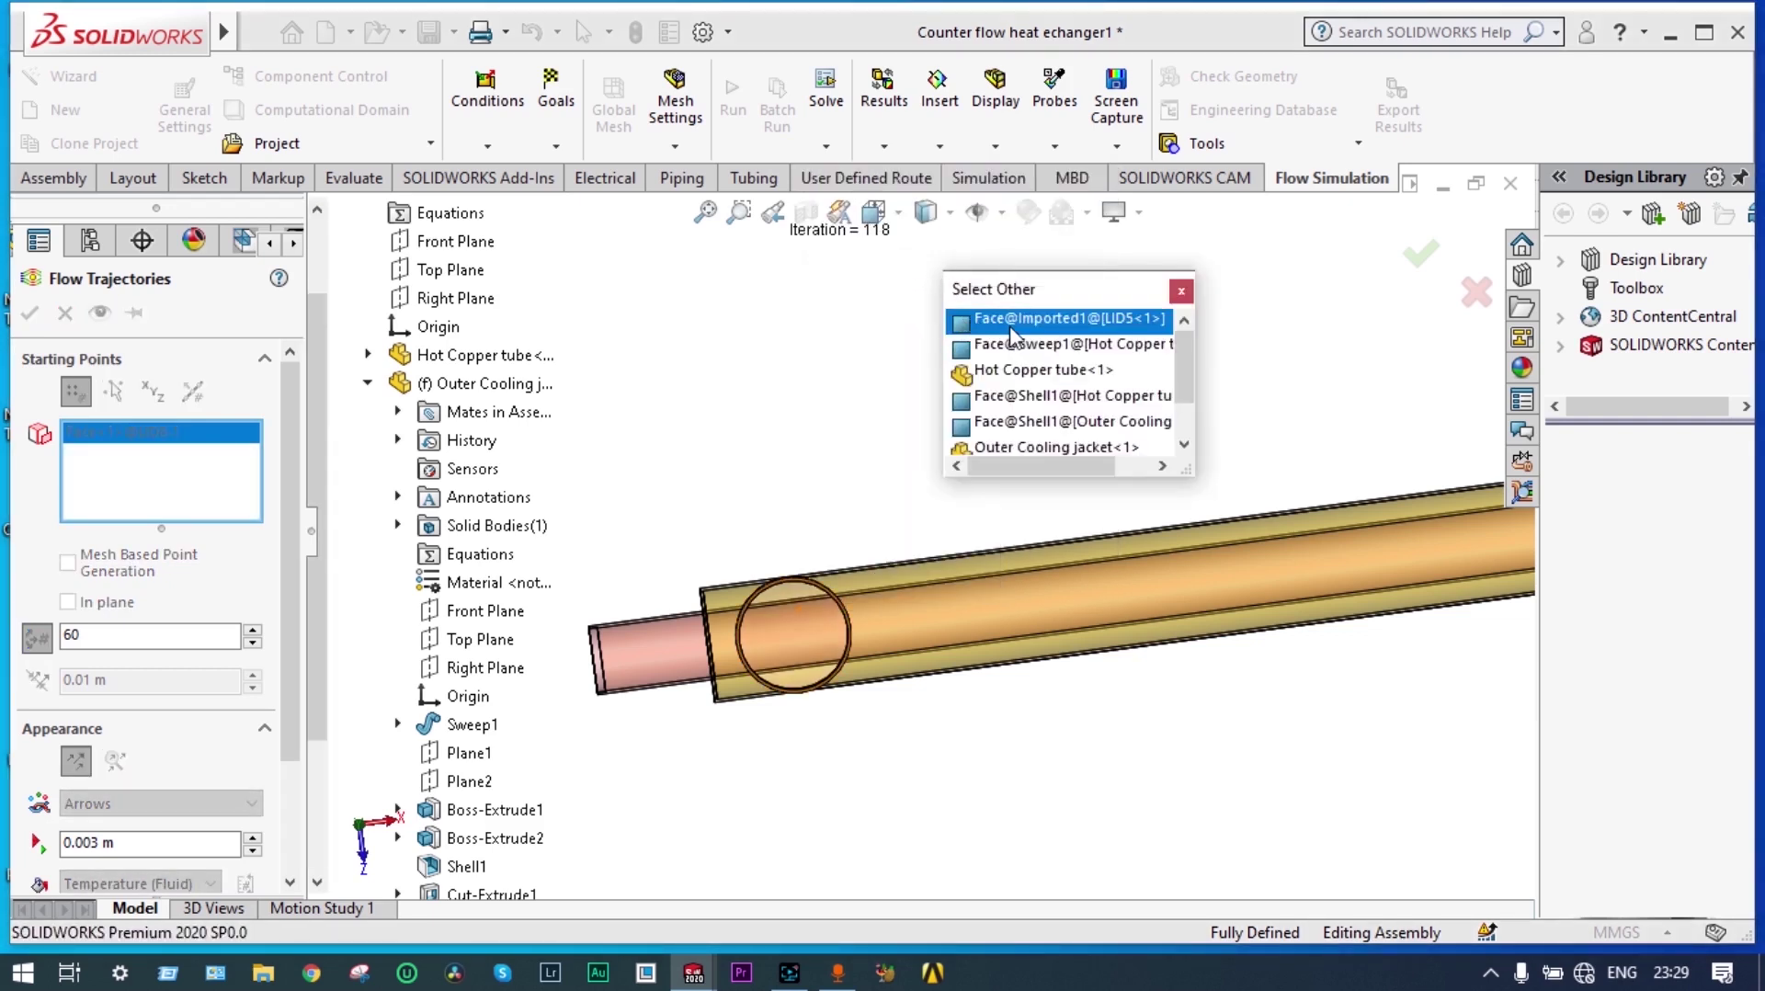
click(1049, 324)
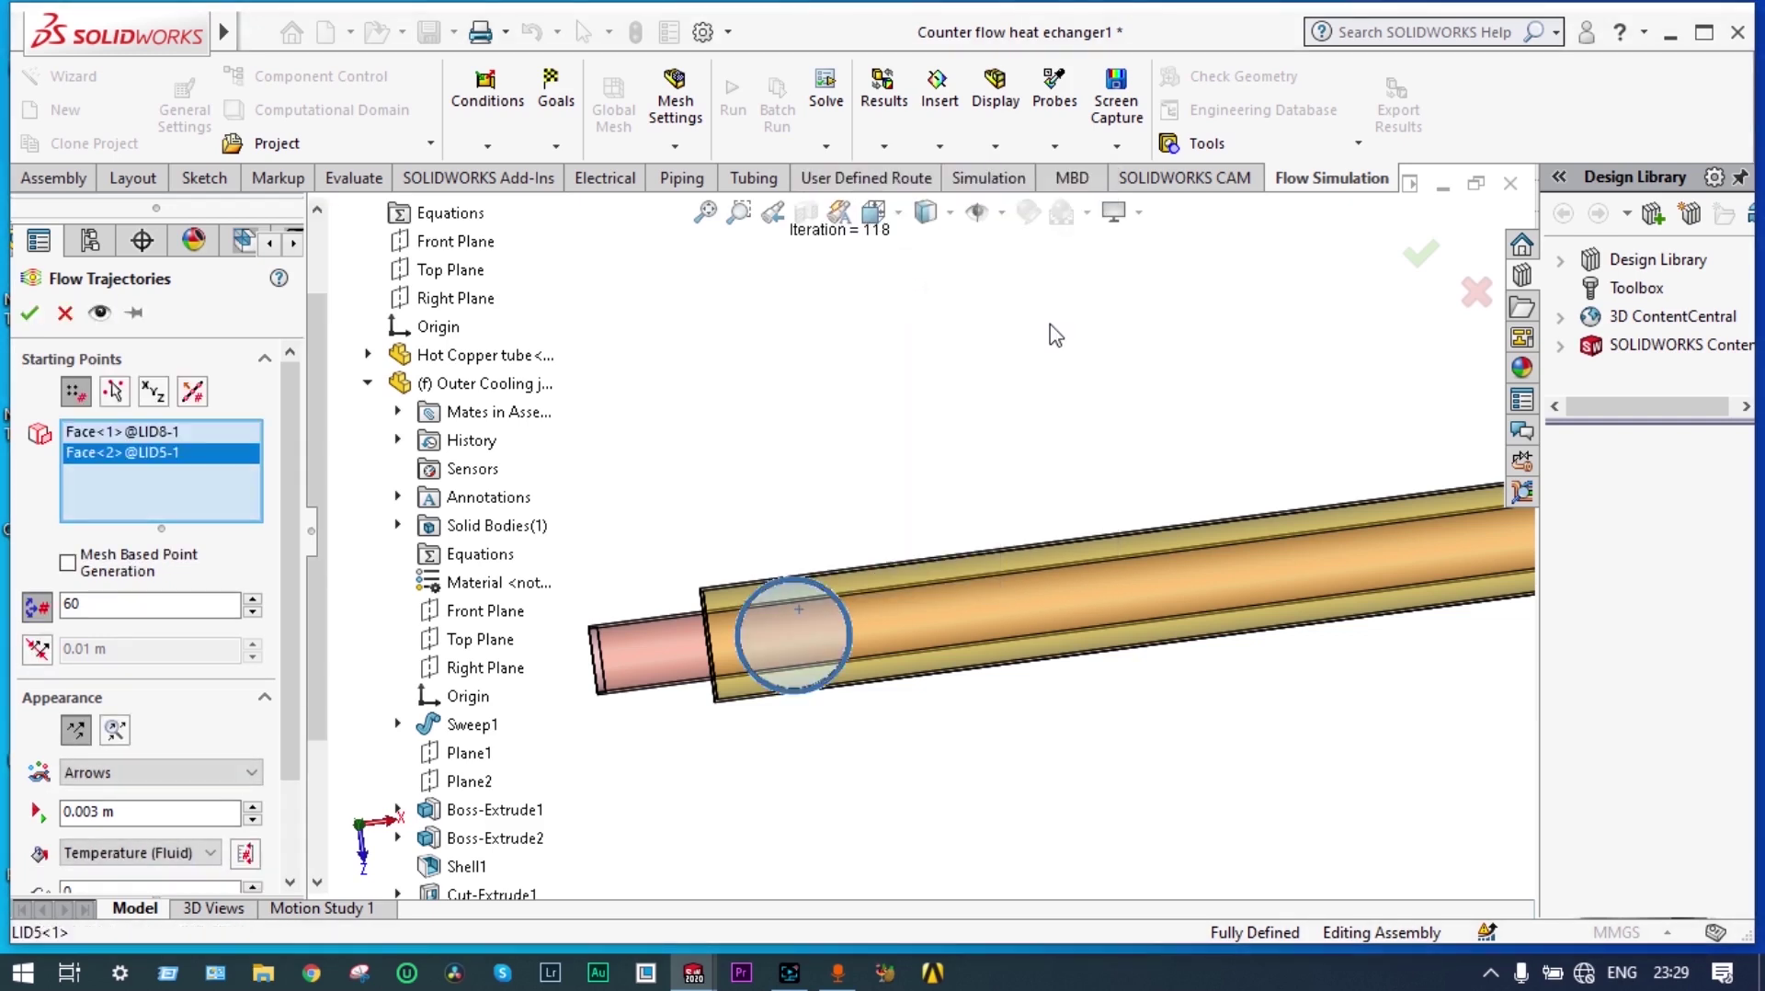
- Generate the flow trajectories from the two inlet faces and view them from the side along the whole heat exchanger
scroll(1011, 364, up, 4)
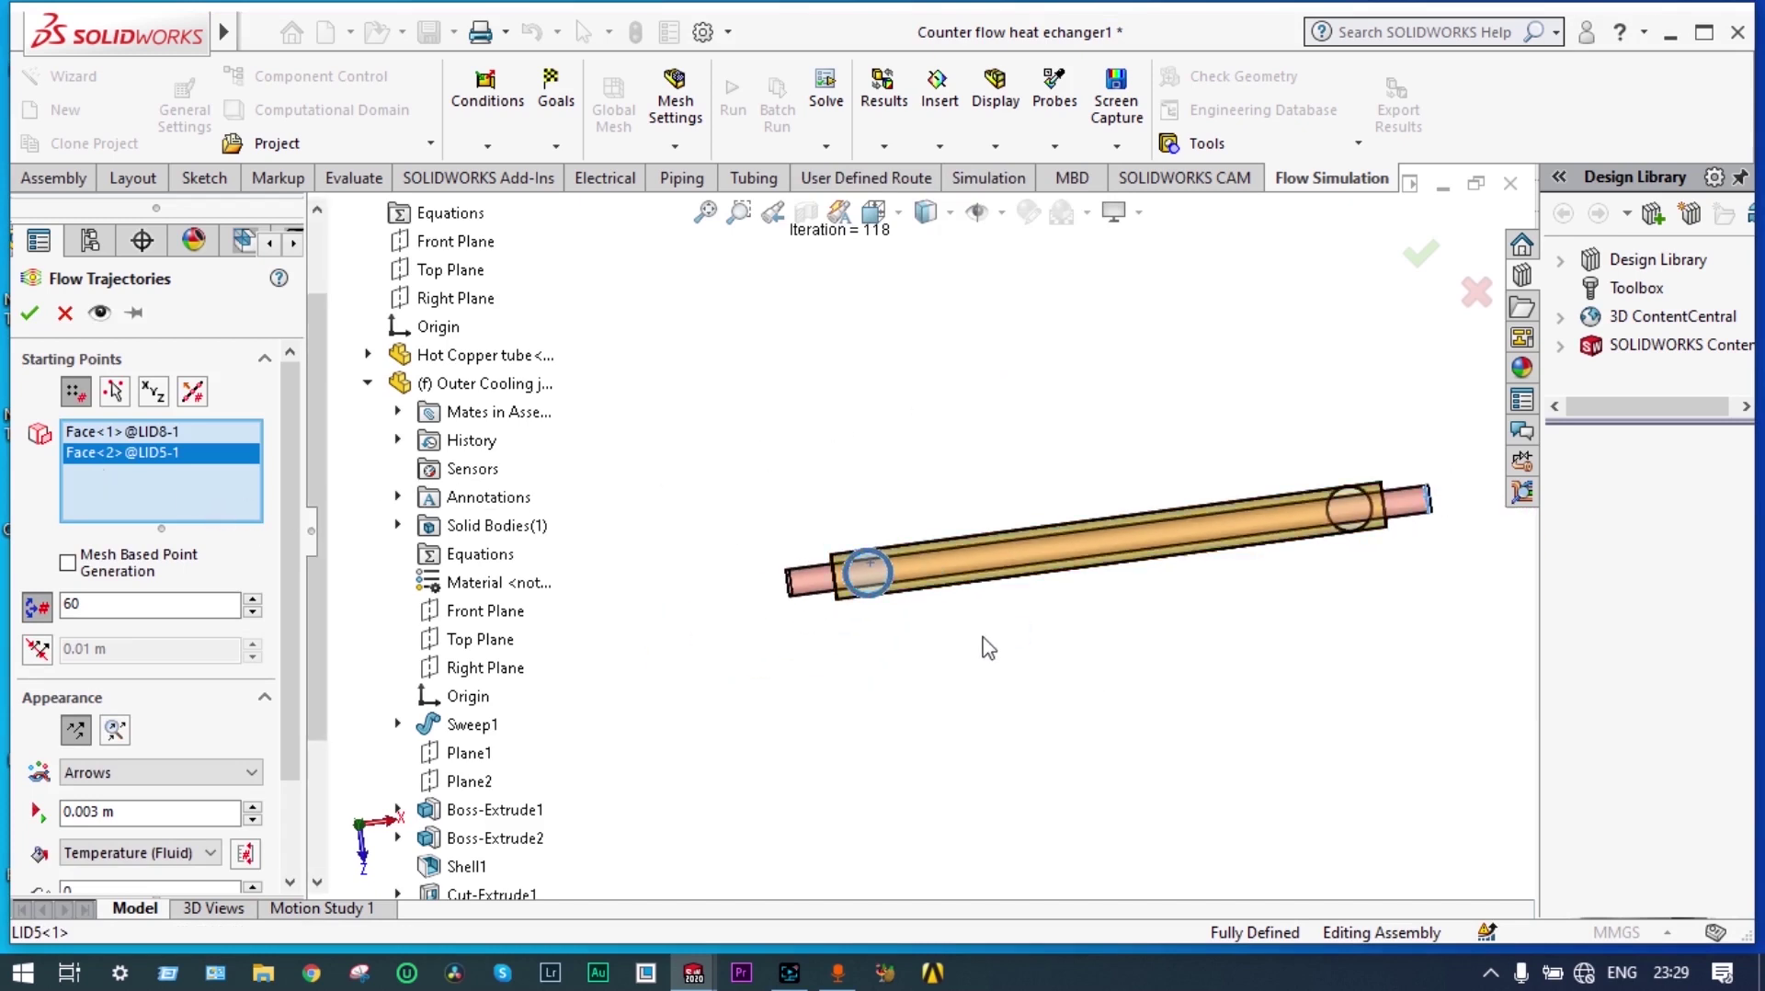
click(30, 315)
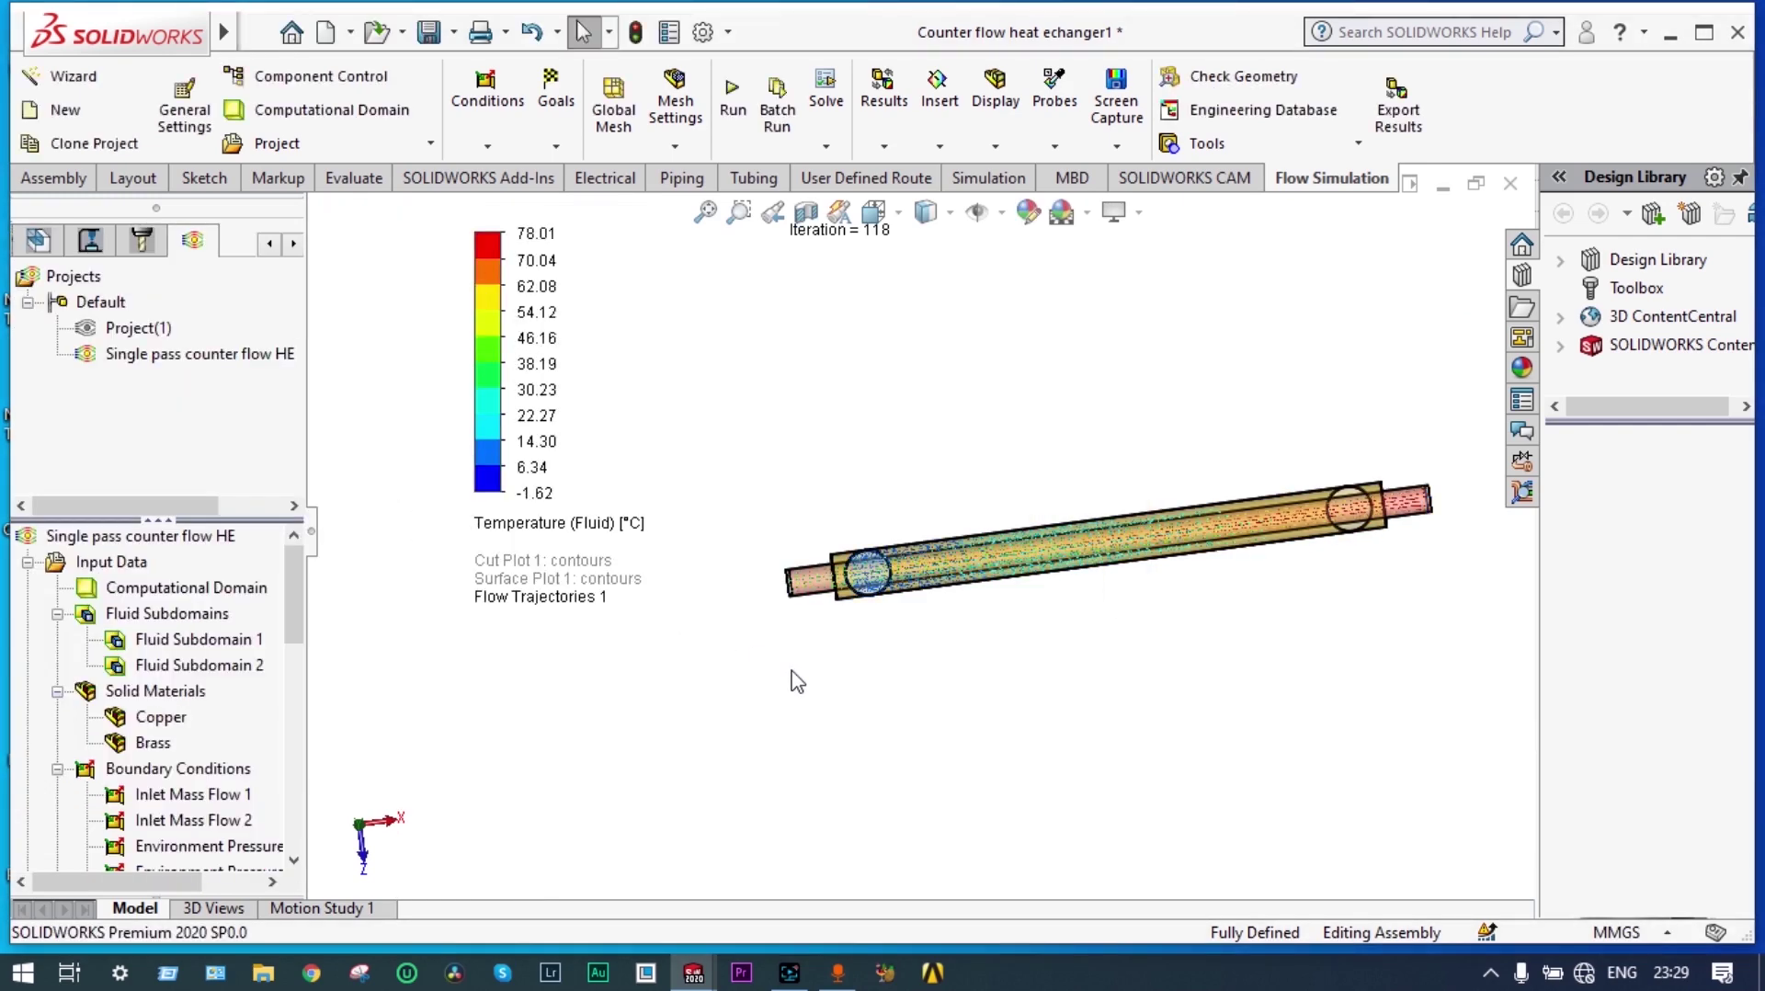
middle_drag(975, 754, 1269, 477)
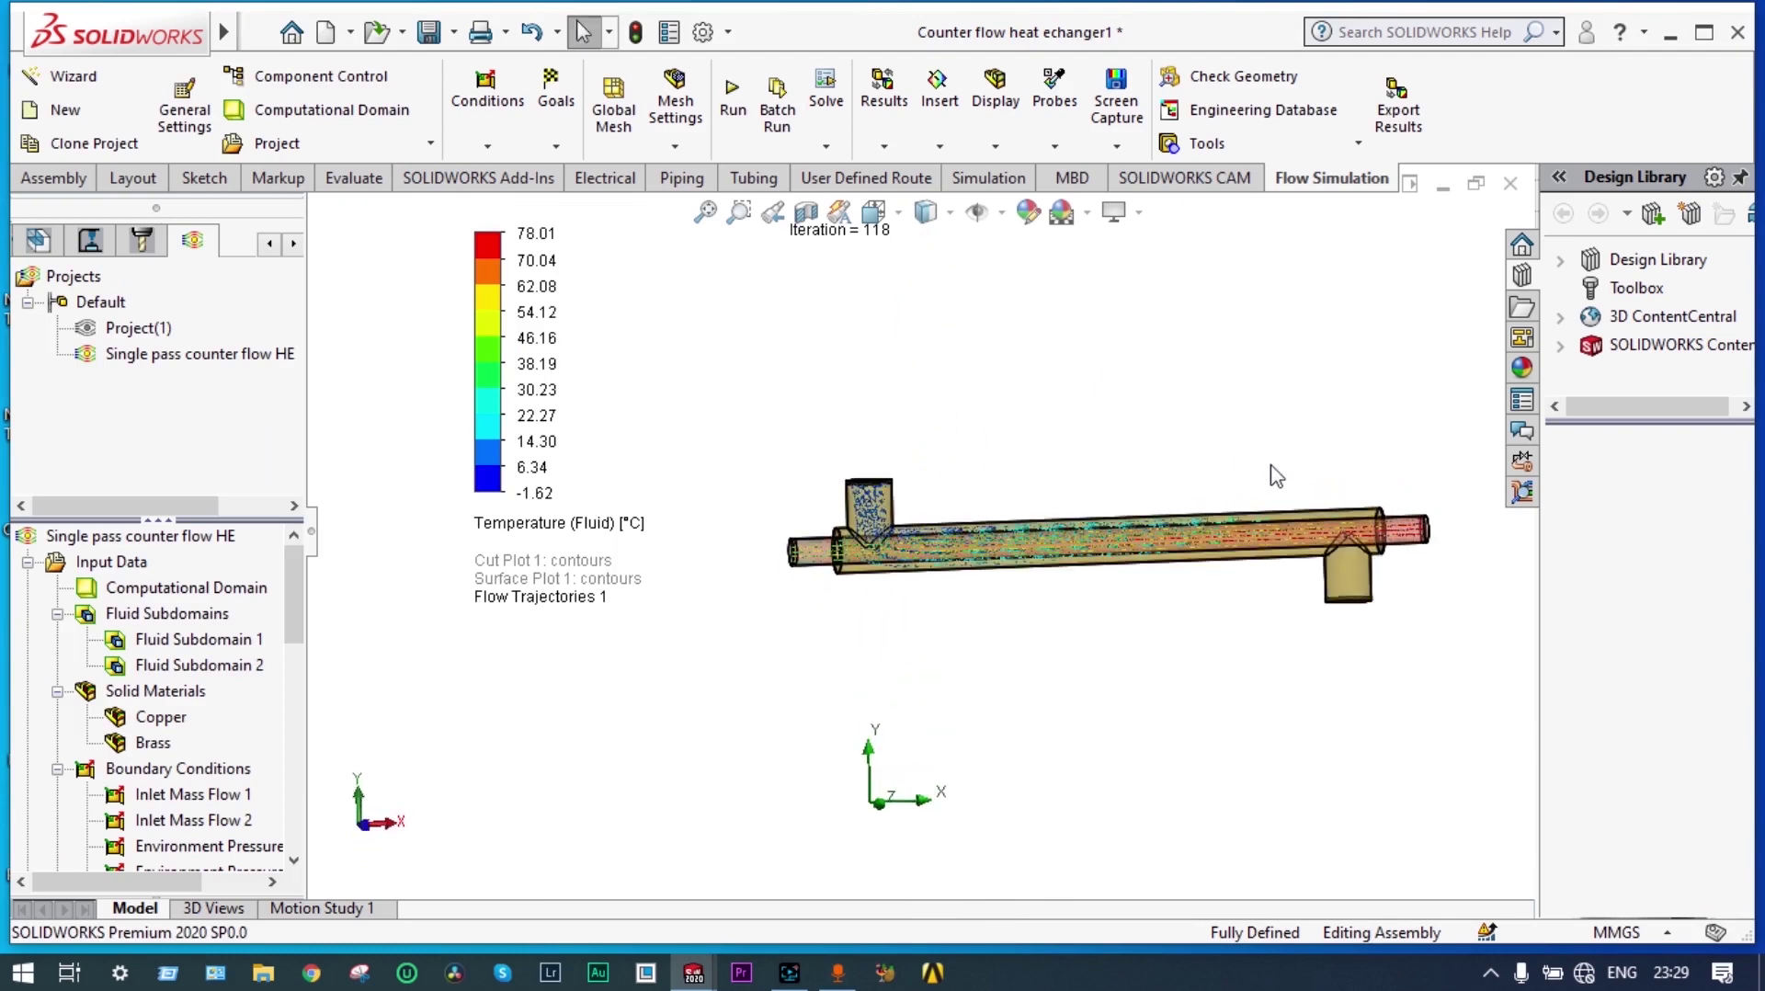
key(f)
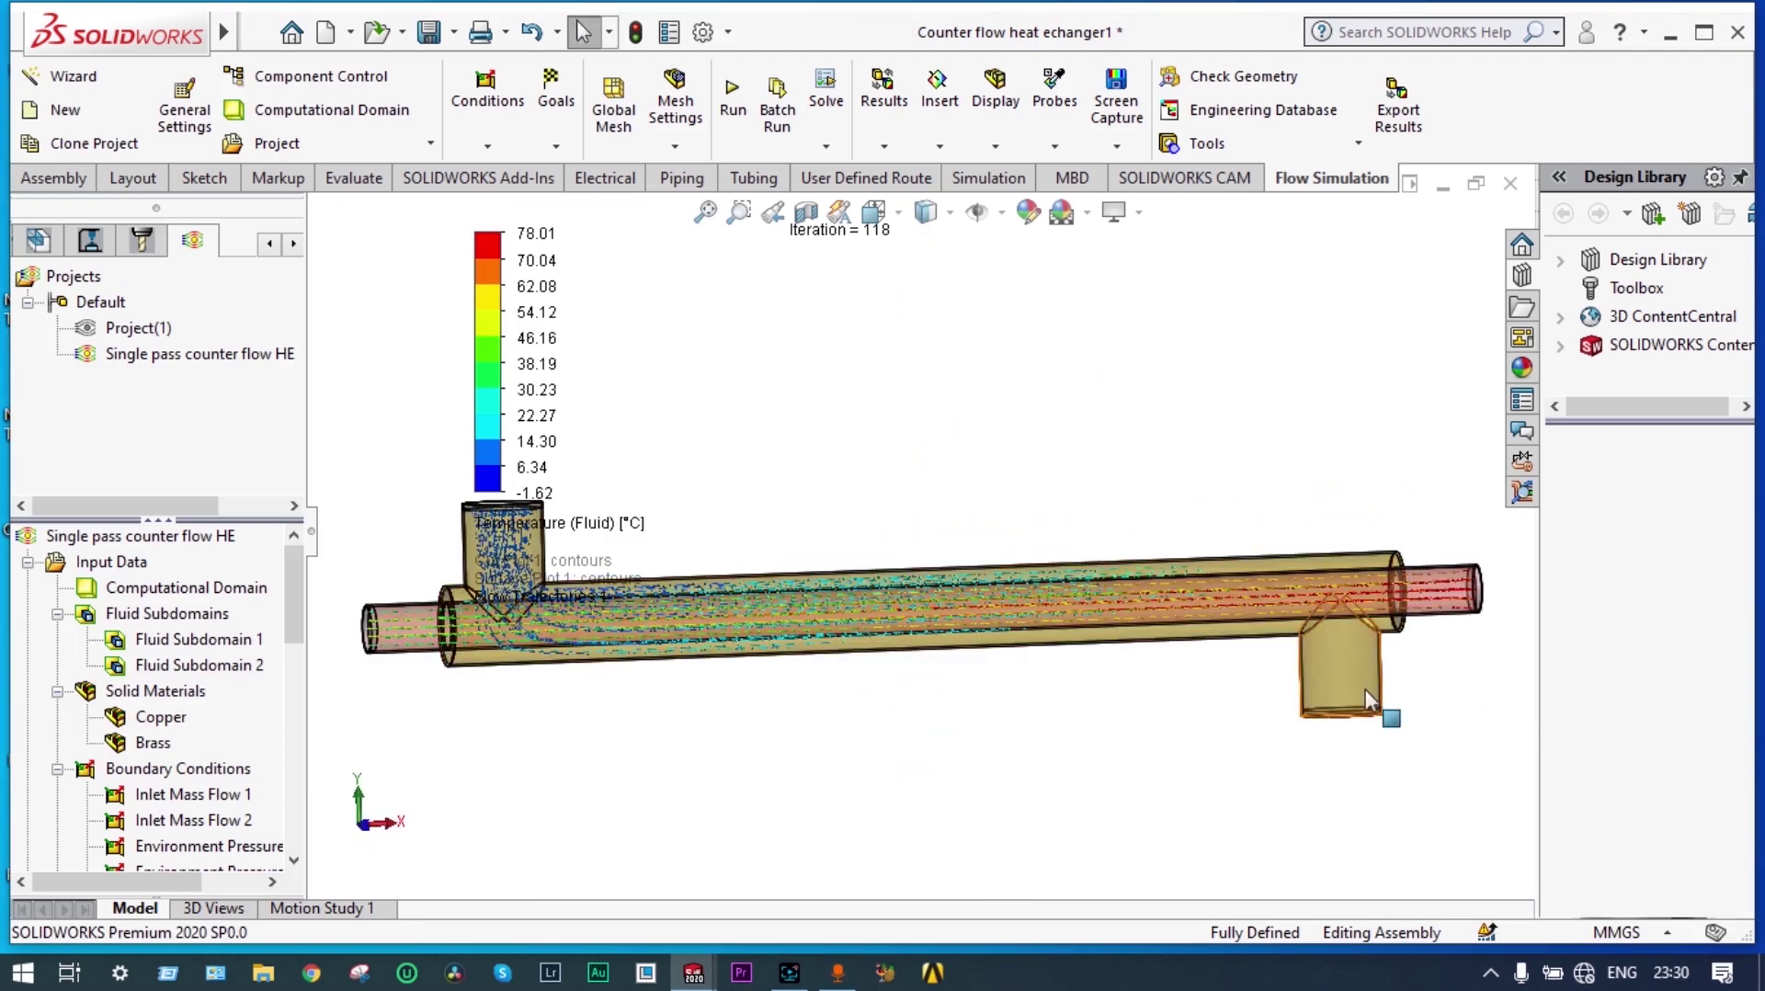
- Edit the flow trajectories plot to add the LID6 face on the cooling jacket's outlet branch to its starting points using Select Other
scroll(1365, 688, down, 2)
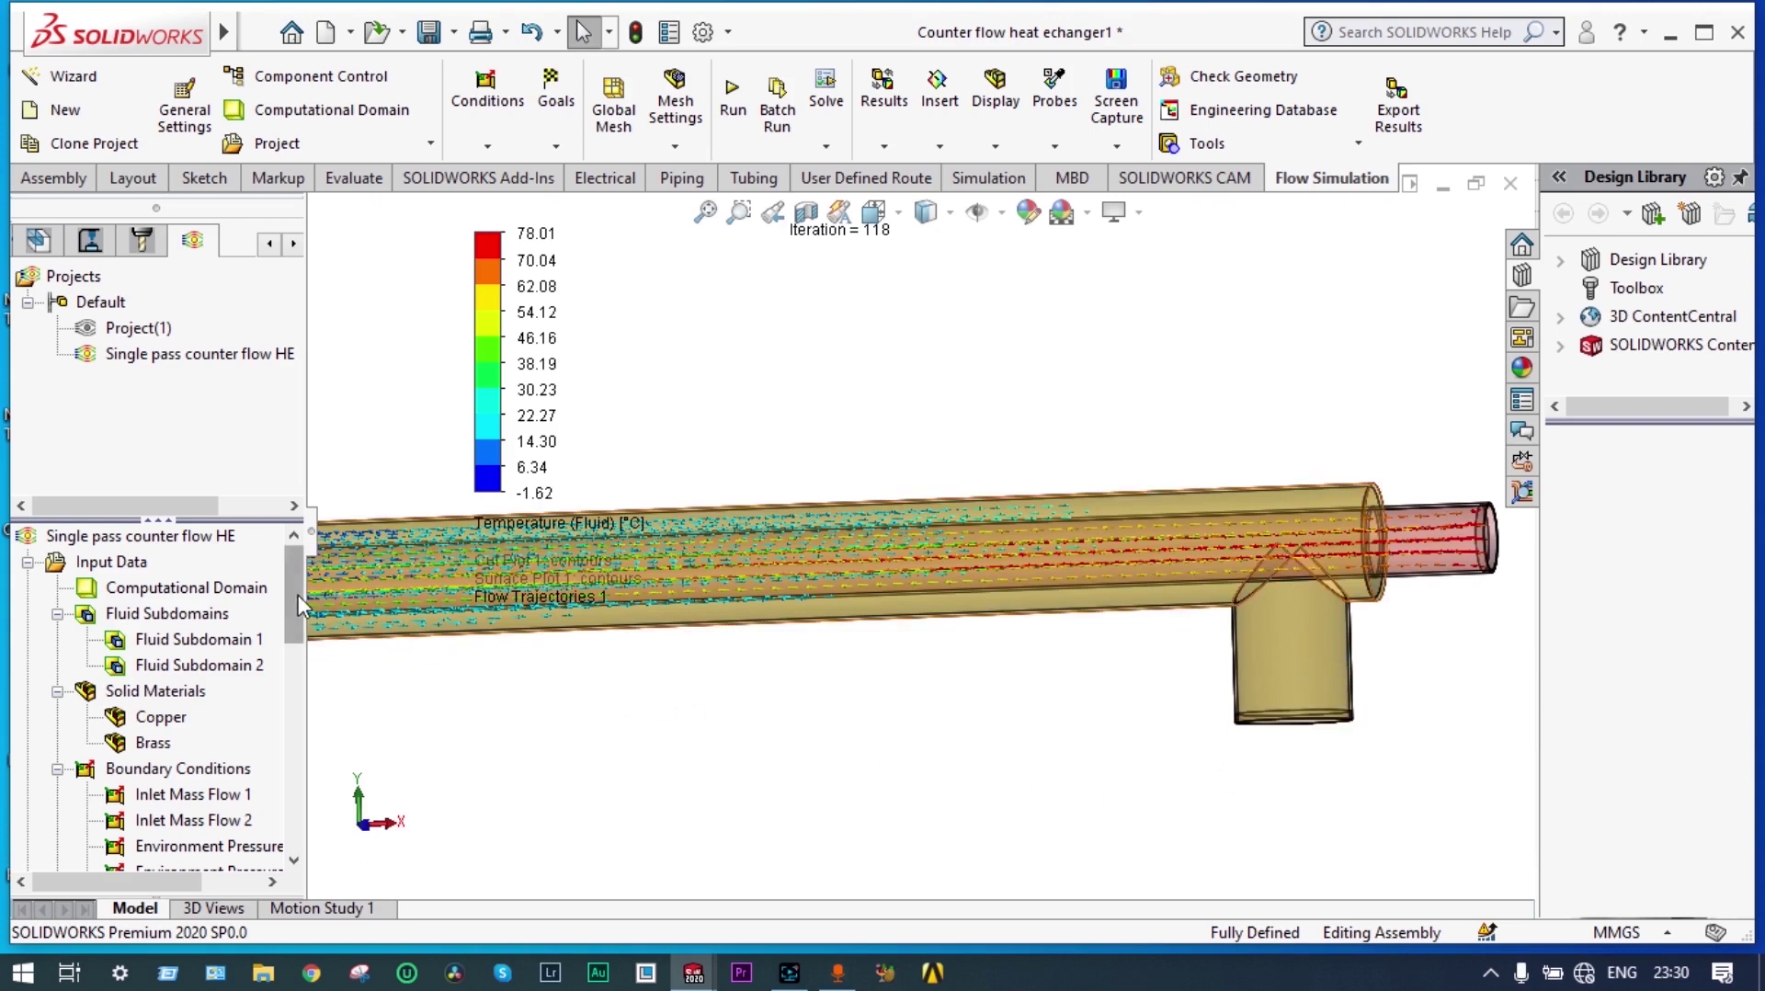
drag(298, 594, 299, 841)
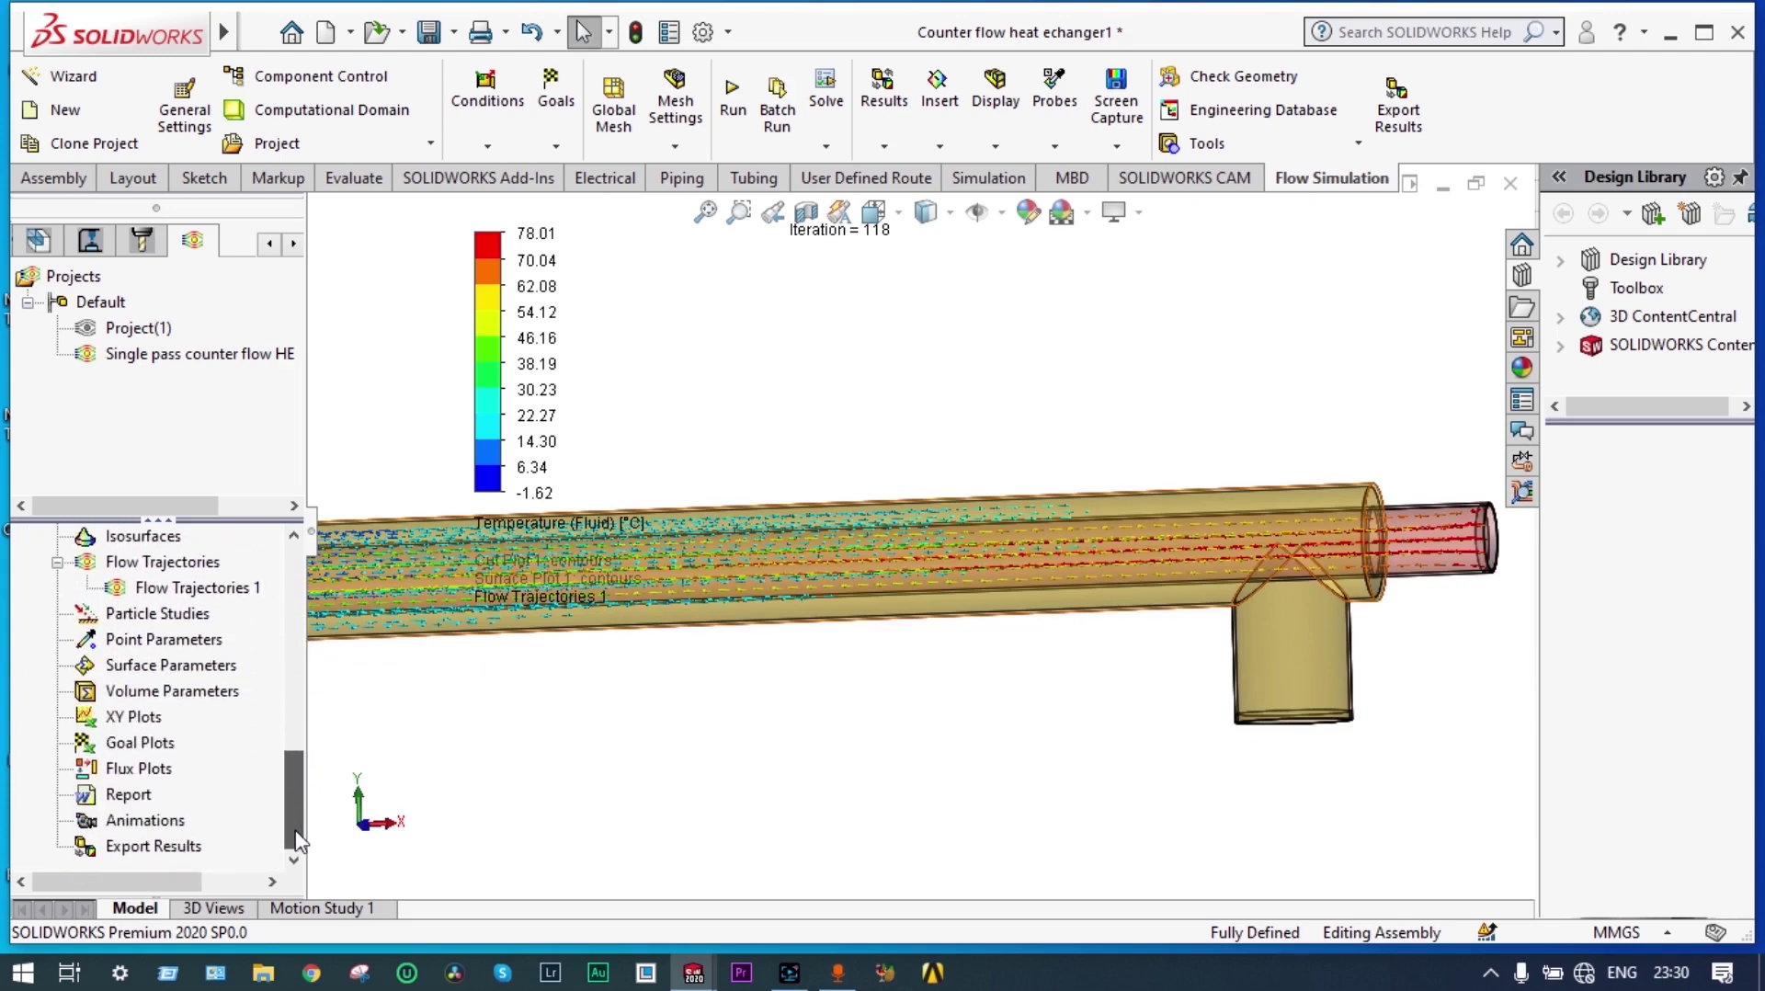
right_click(181, 592)
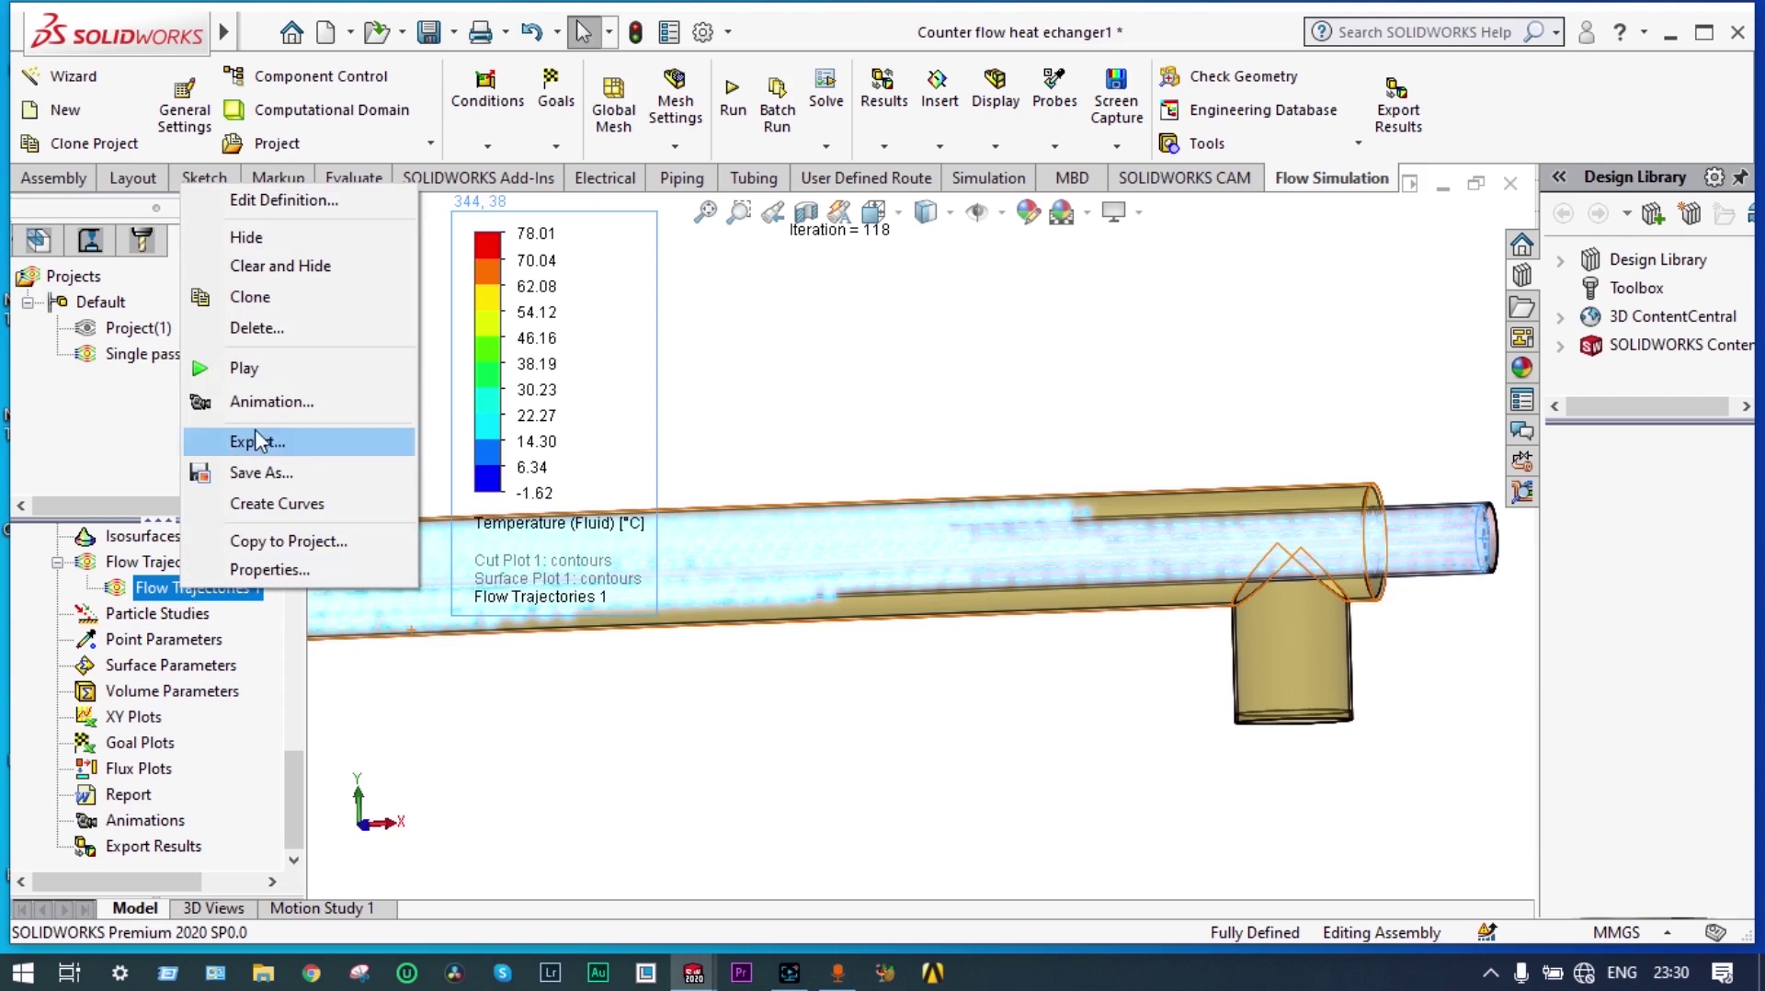
click(283, 199)
drag(584, 528, 722, 554)
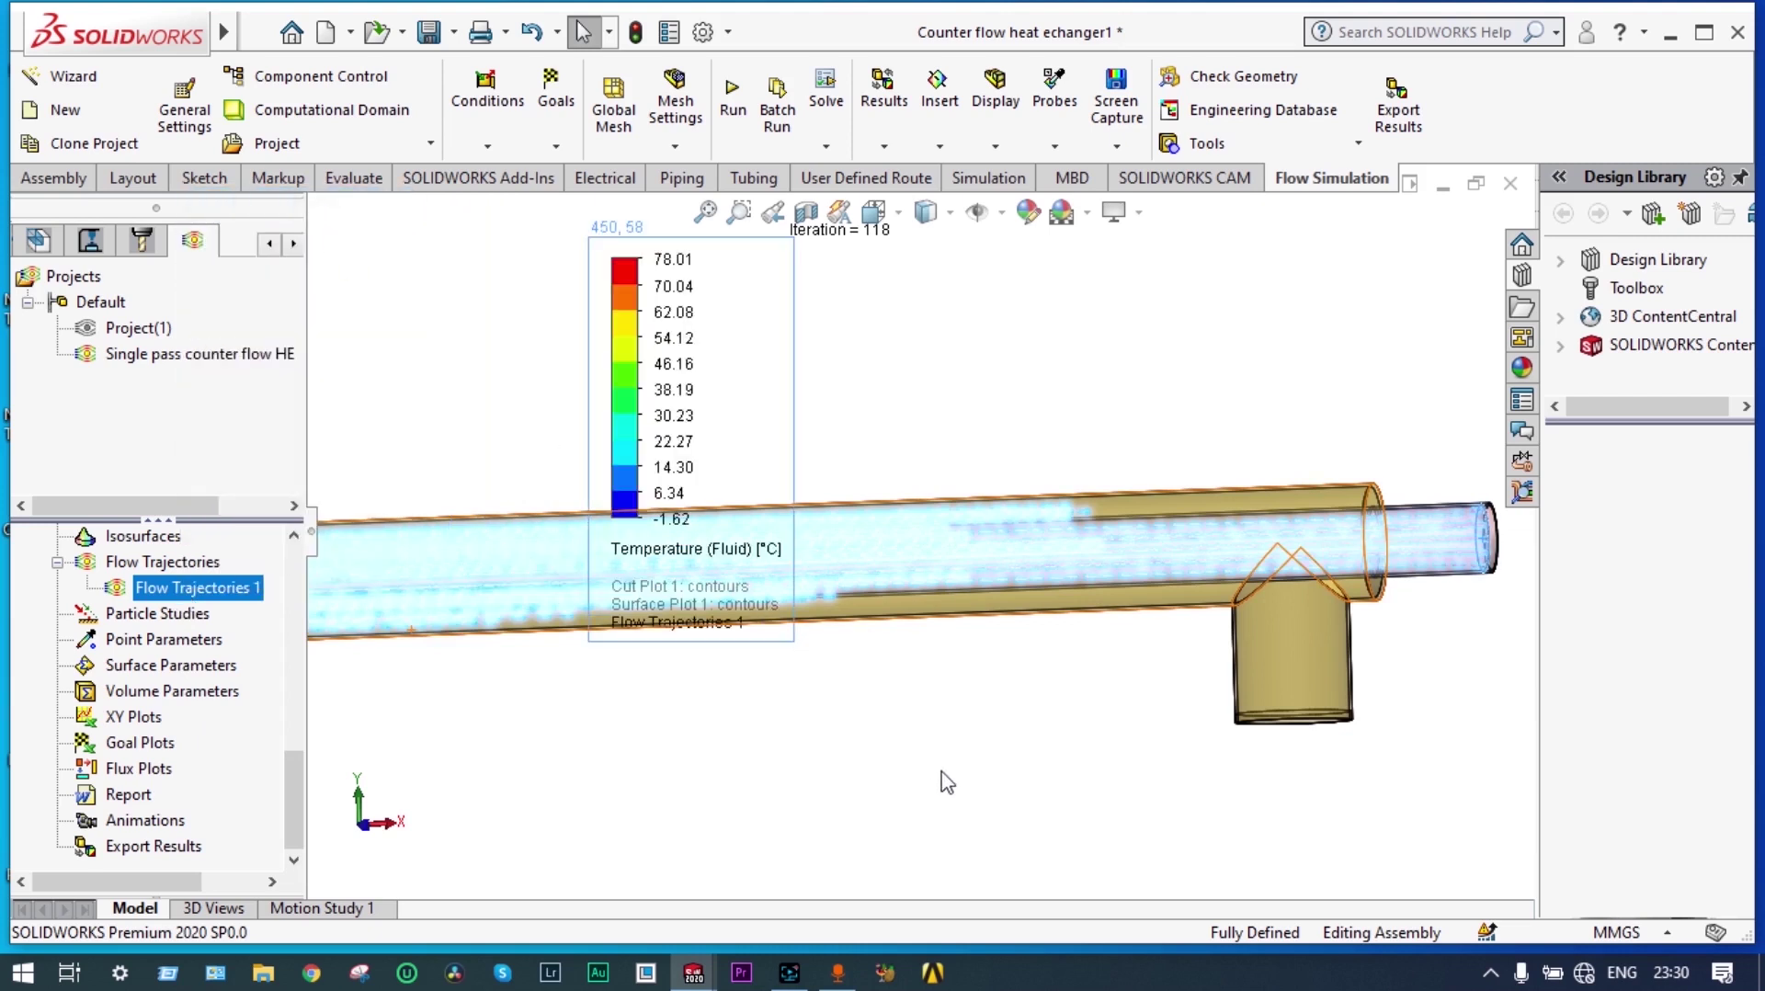
scroll(1080, 752, up, 3)
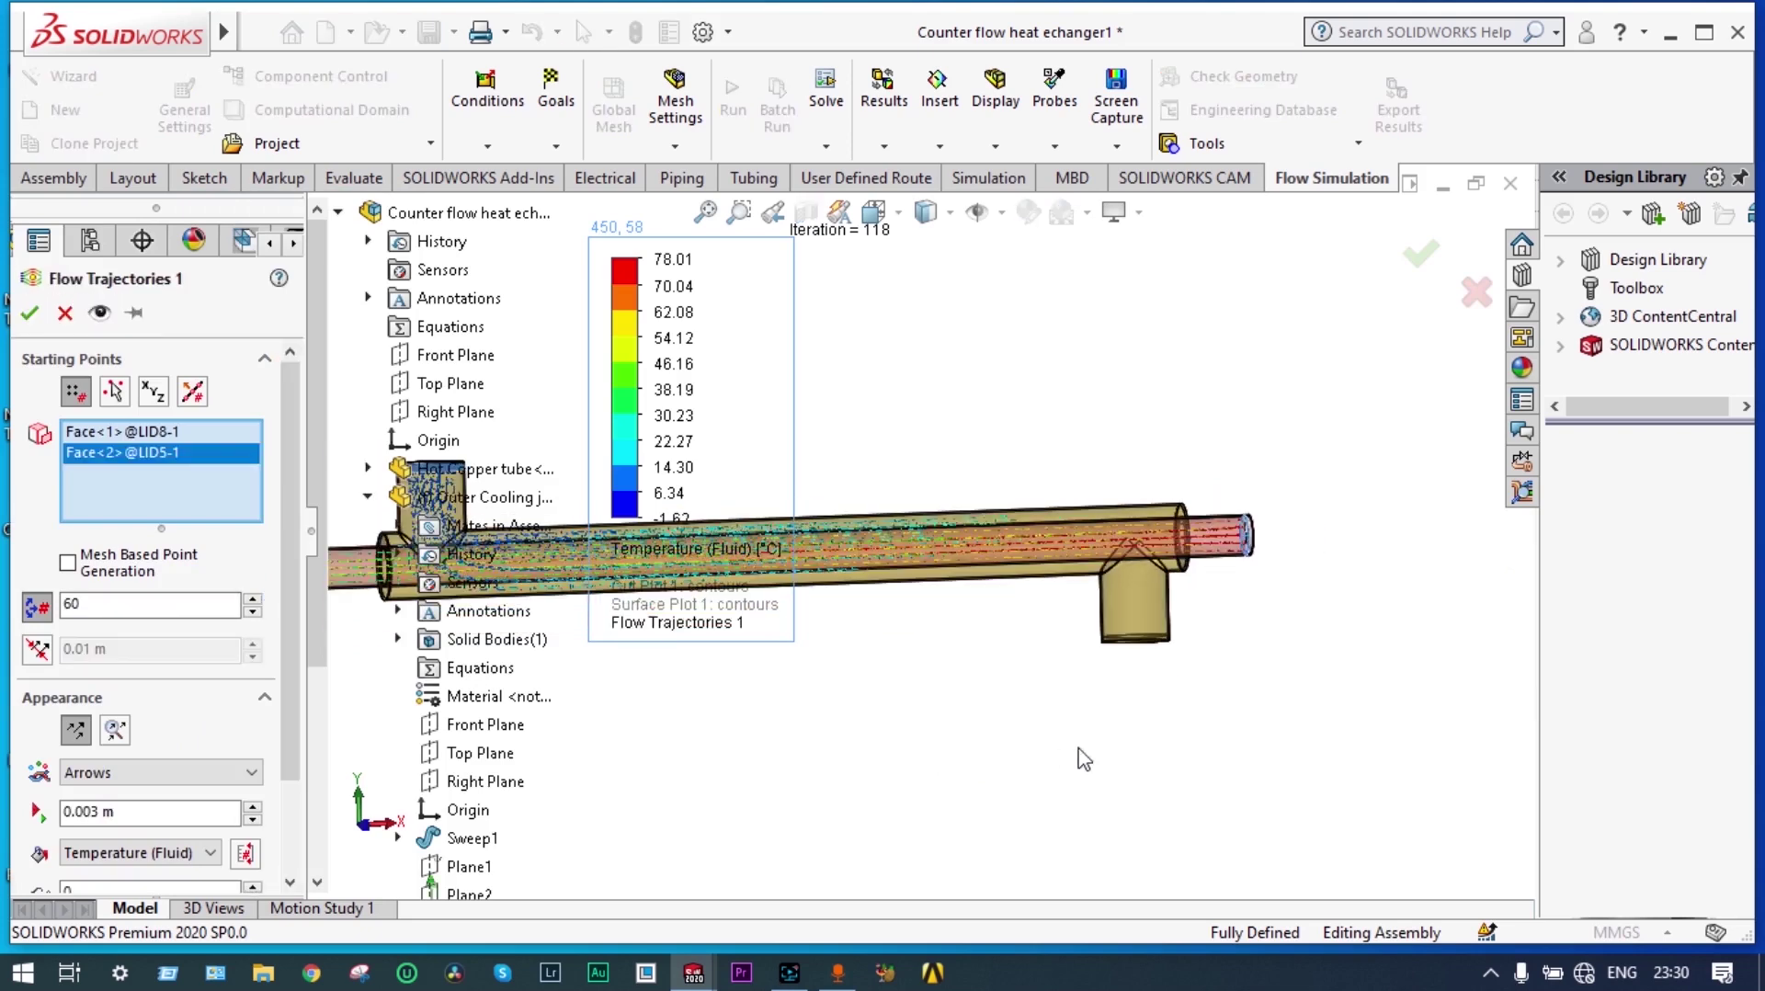
middle_drag(1082, 754, 1045, 680)
scroll(1045, 680, down, 5)
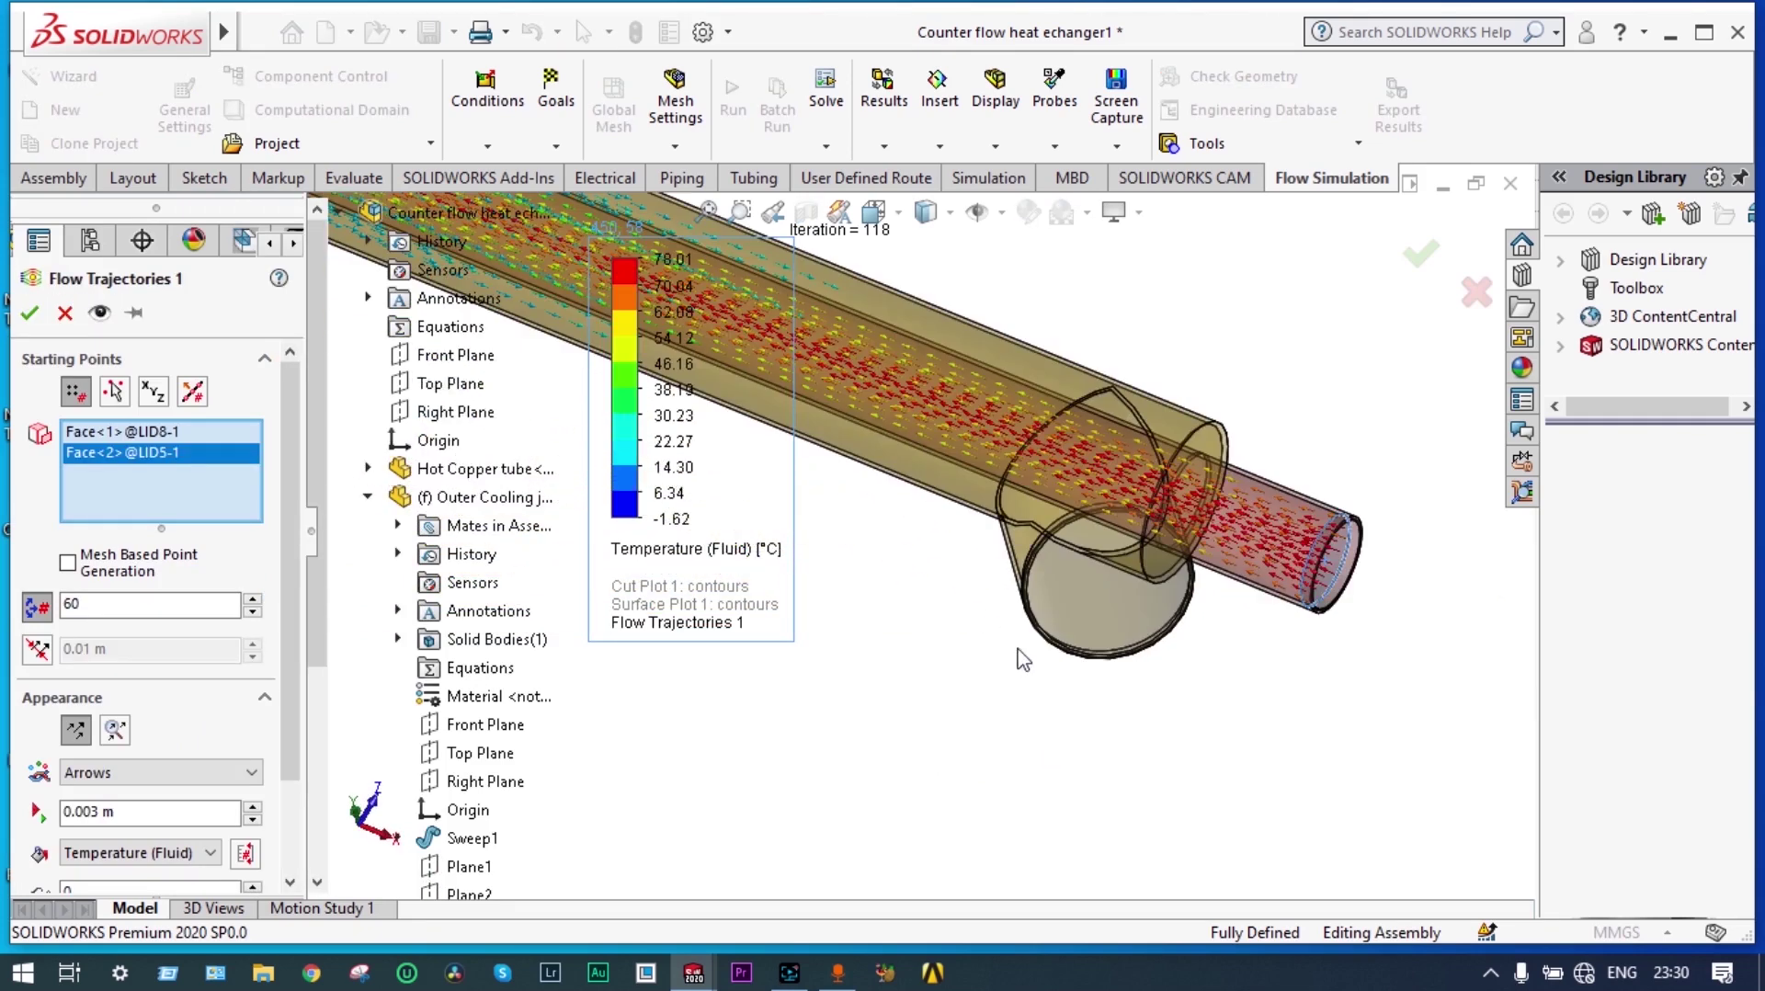
right_click(1079, 561)
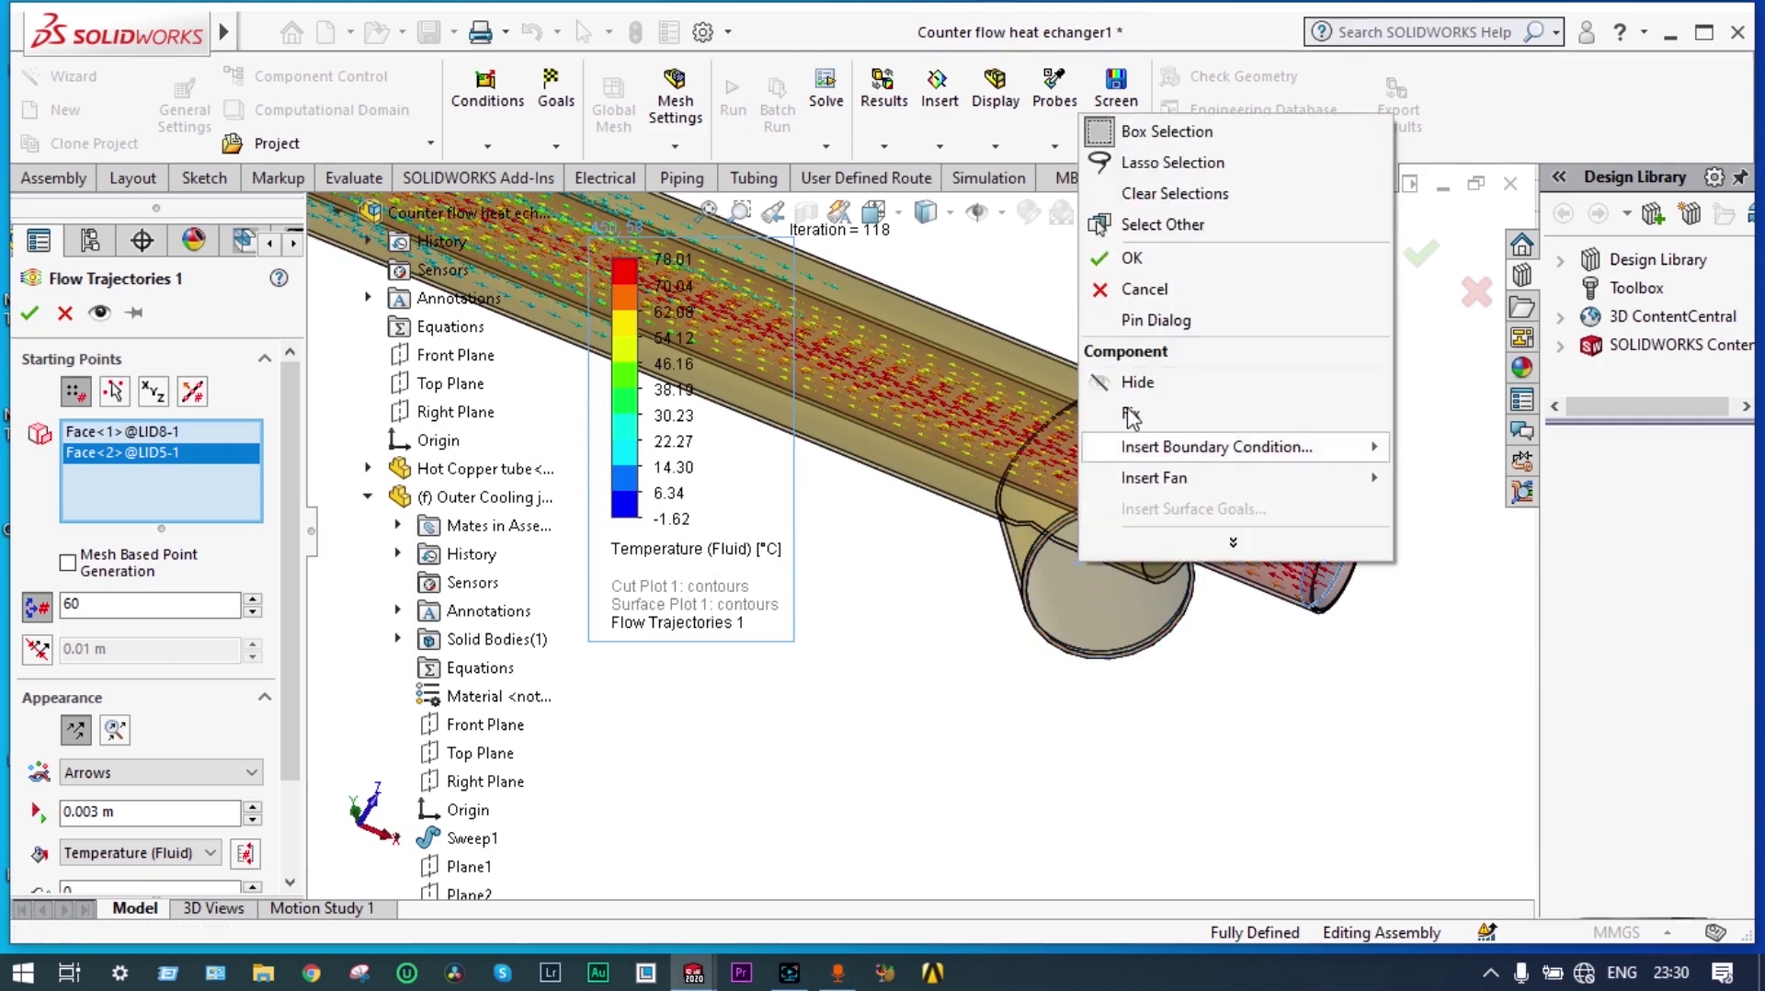
click(1224, 227)
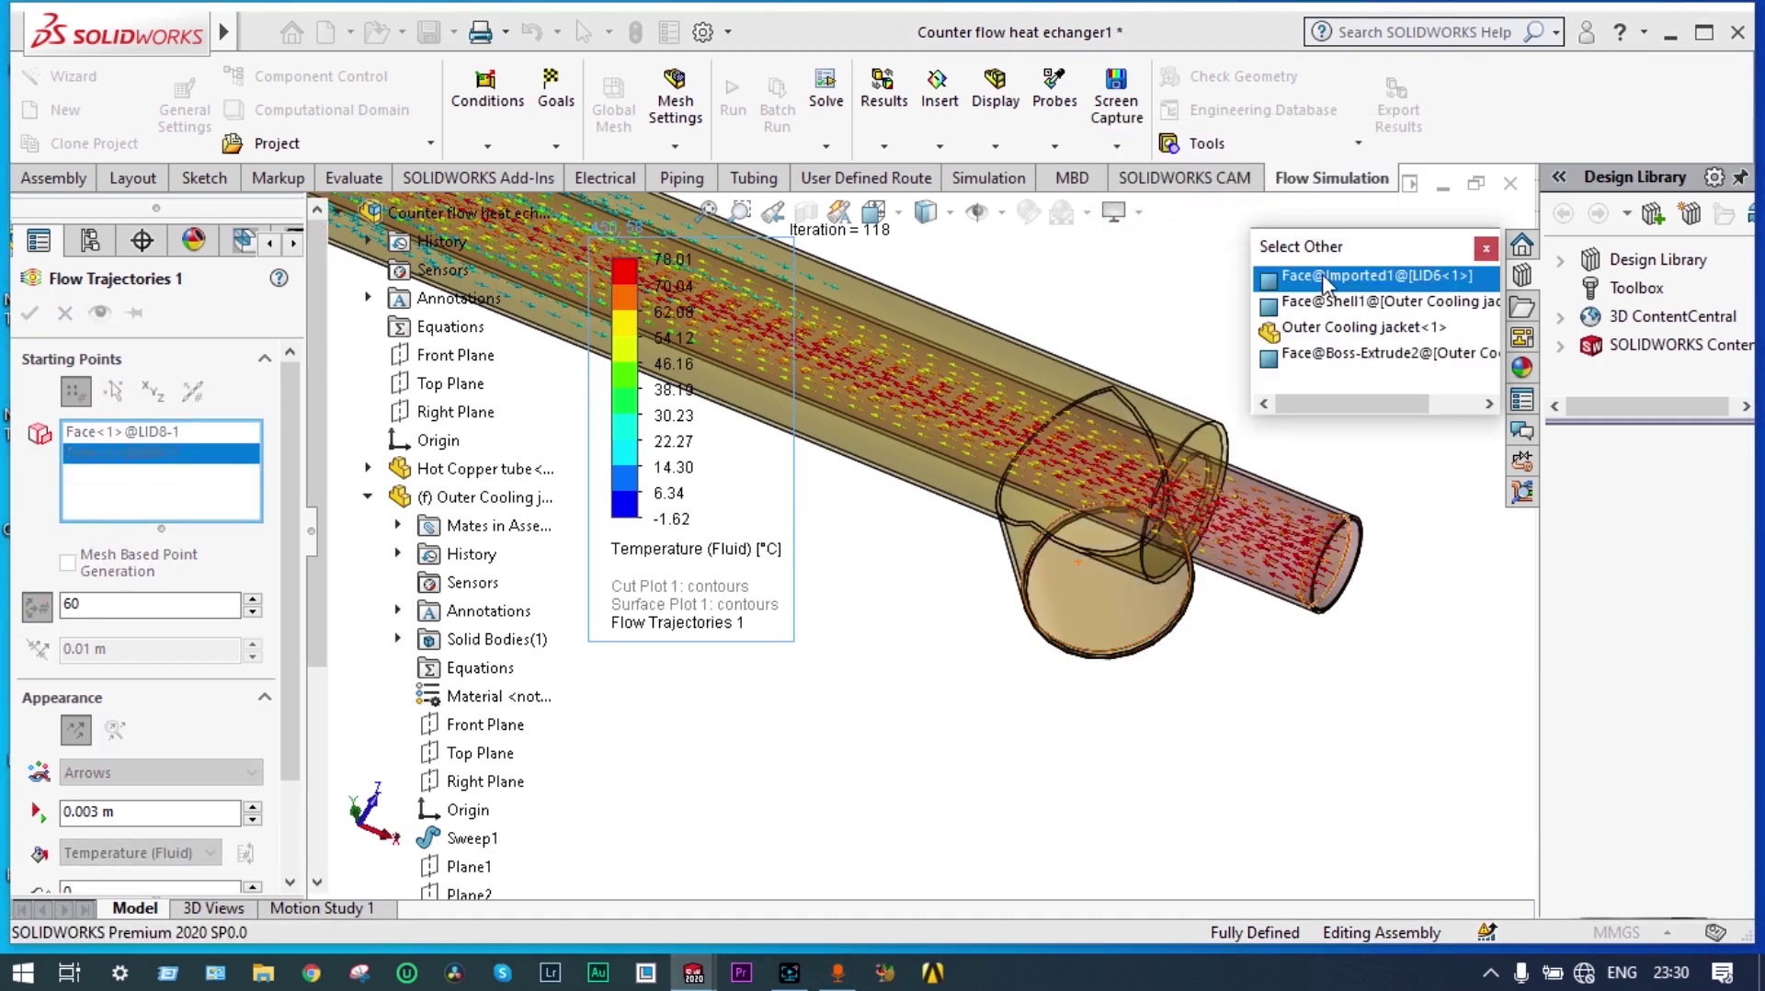
click(1322, 274)
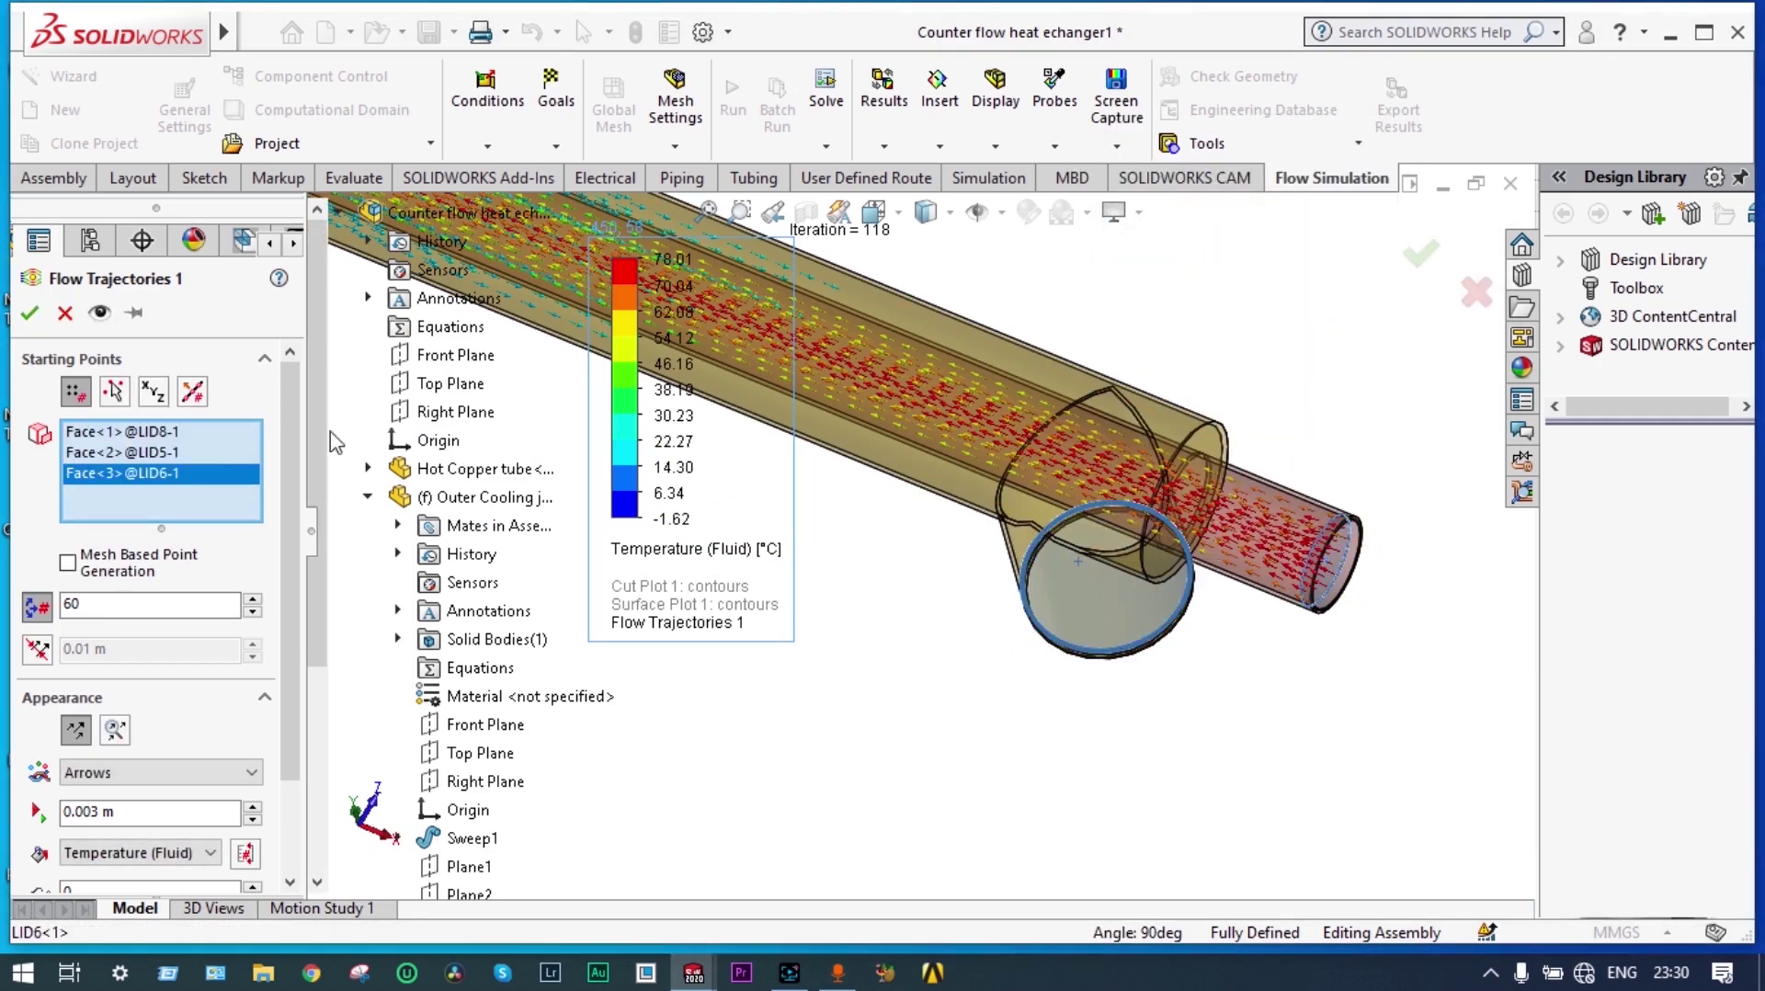
click(30, 316)
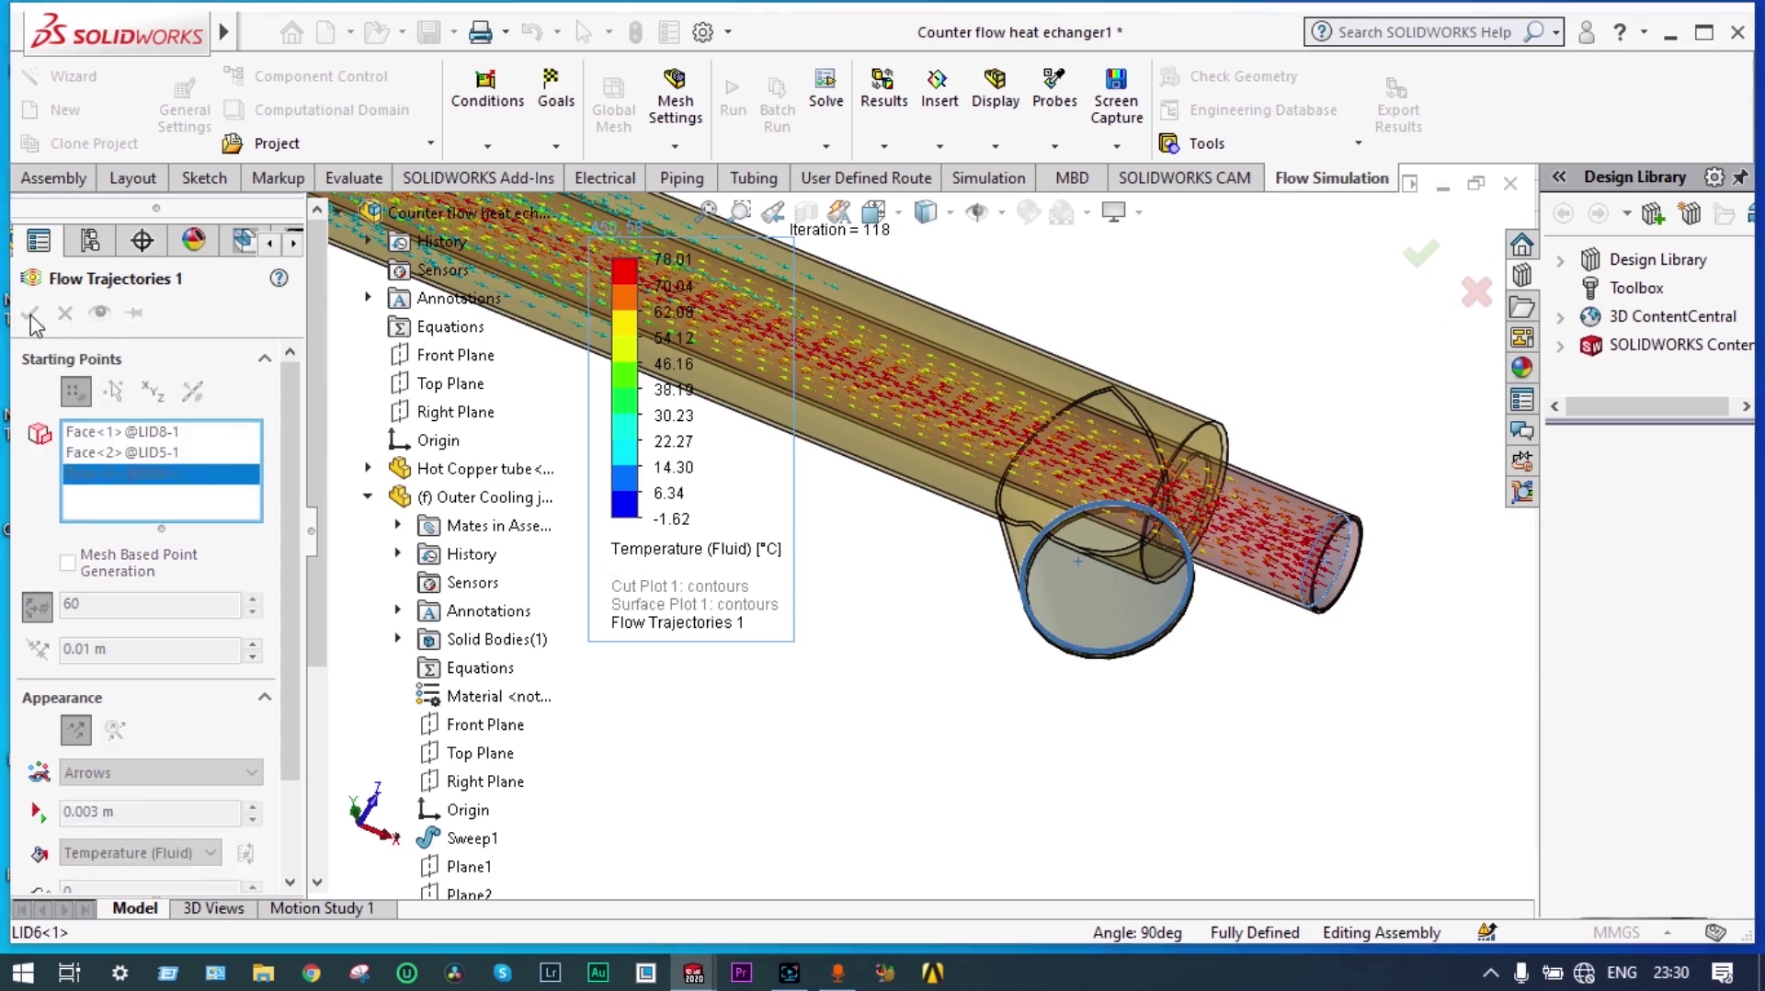
- Examine the regenerated flow trajectories along the whole heat exchanger and up close in the copper tube and the cooling jacket
scroll(831, 504, up, 5)
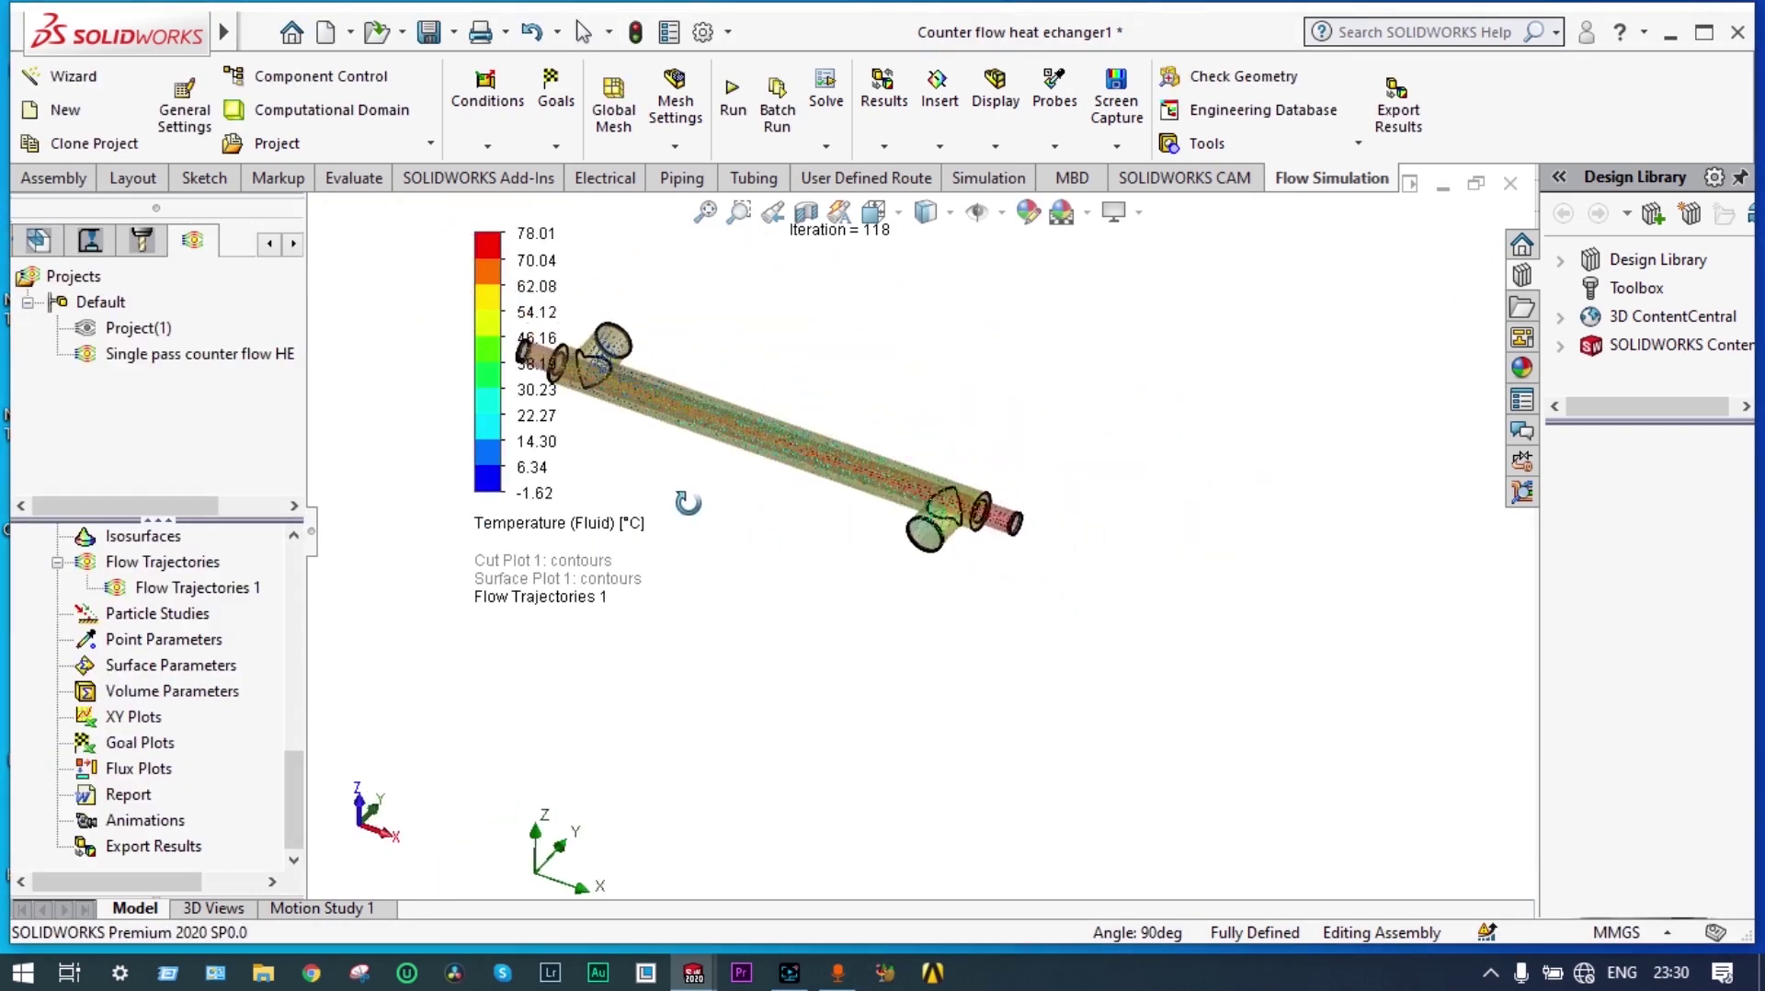
scroll(661, 368, down, 3)
scroll(723, 398, up, 3)
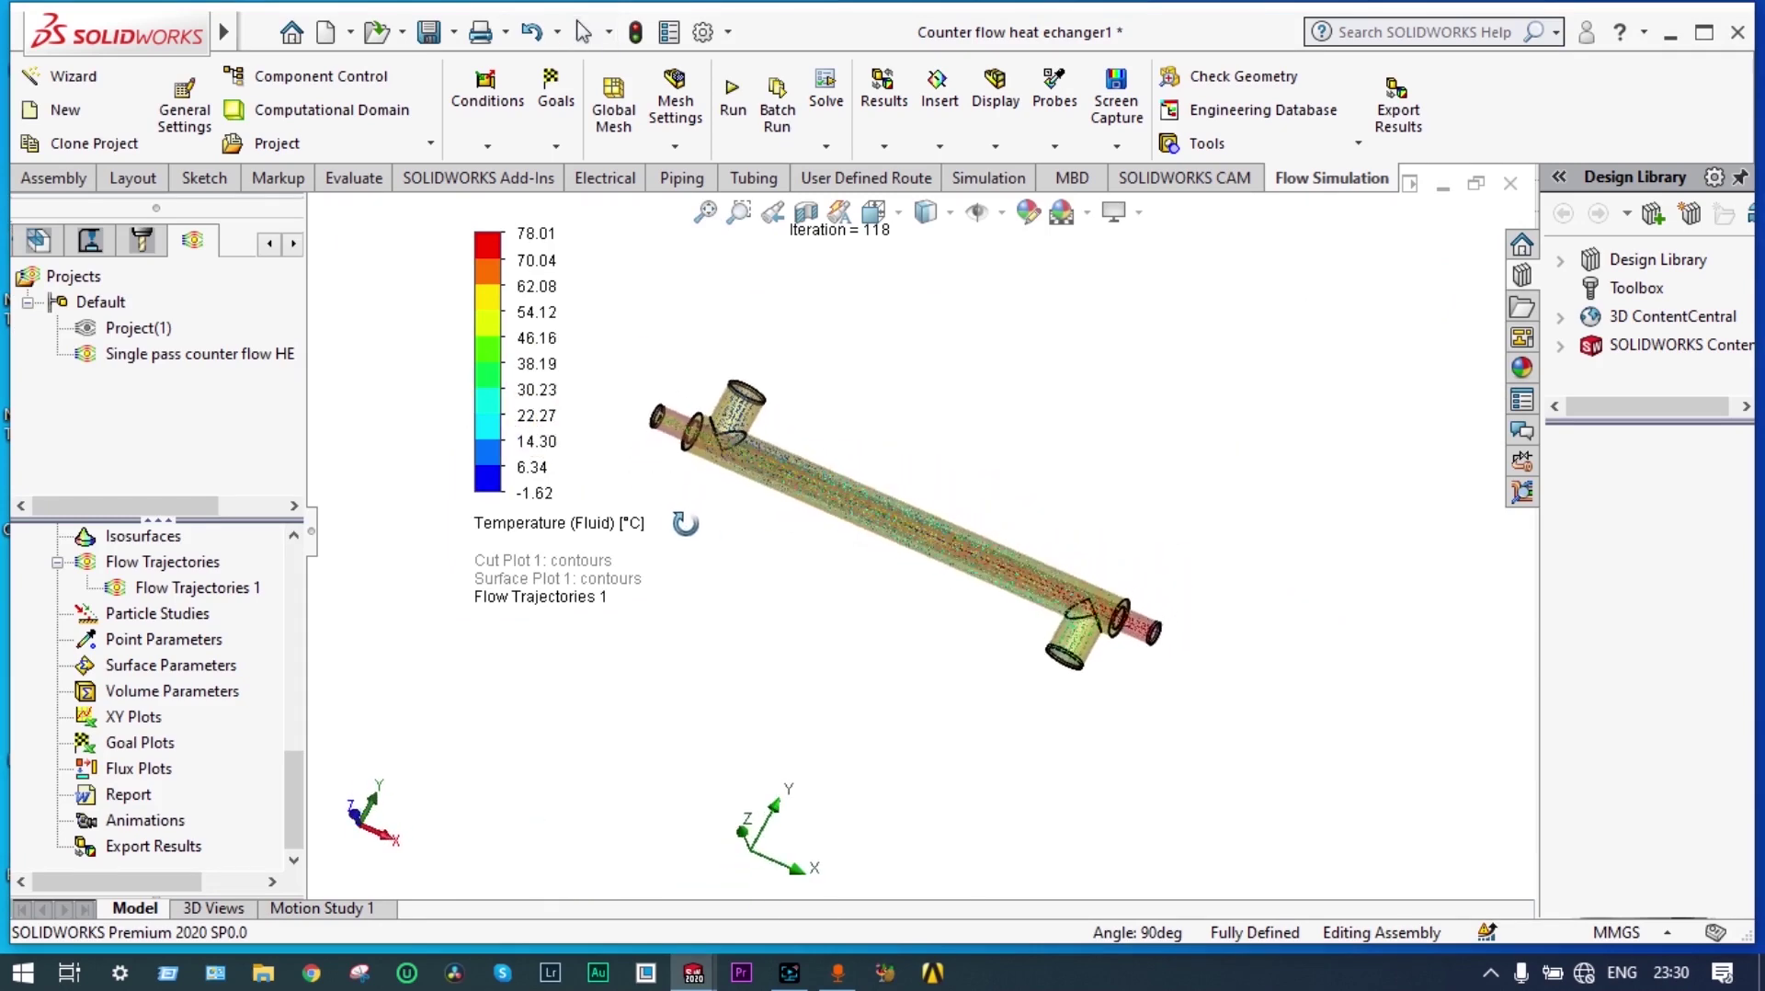
scroll(689, 510, down, 3)
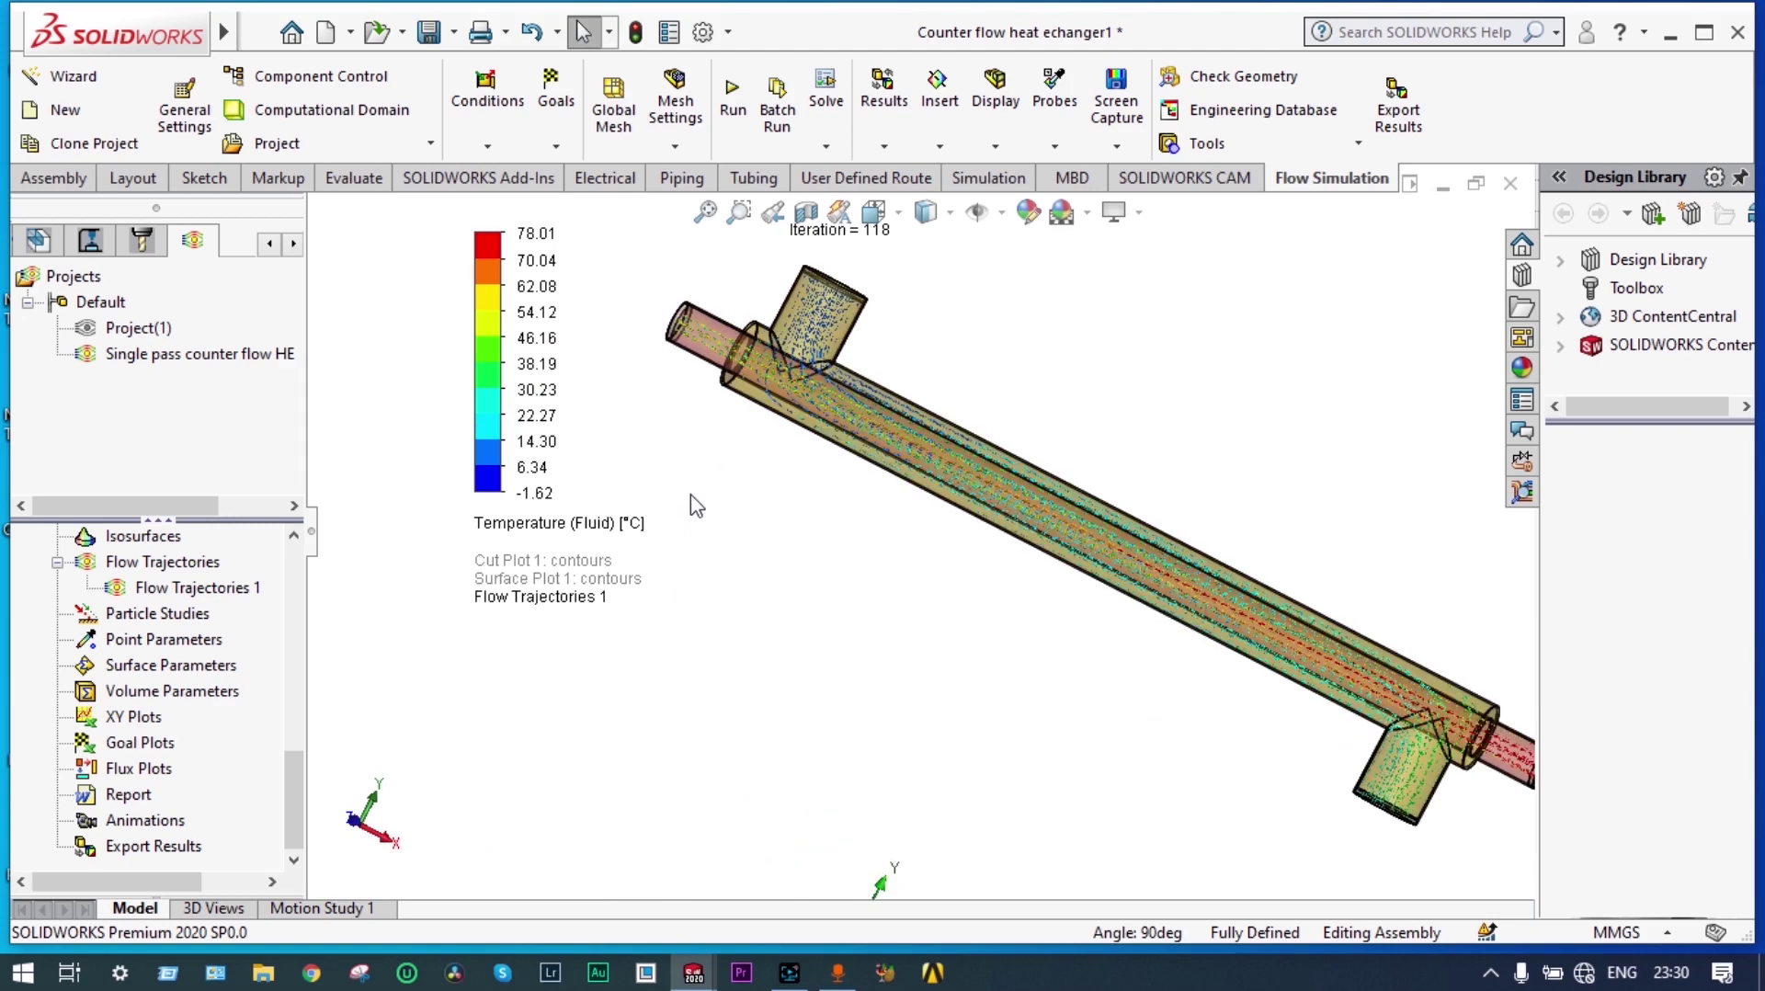
scroll(796, 515, up, 1)
middle_drag(789, 498, 764, 517)
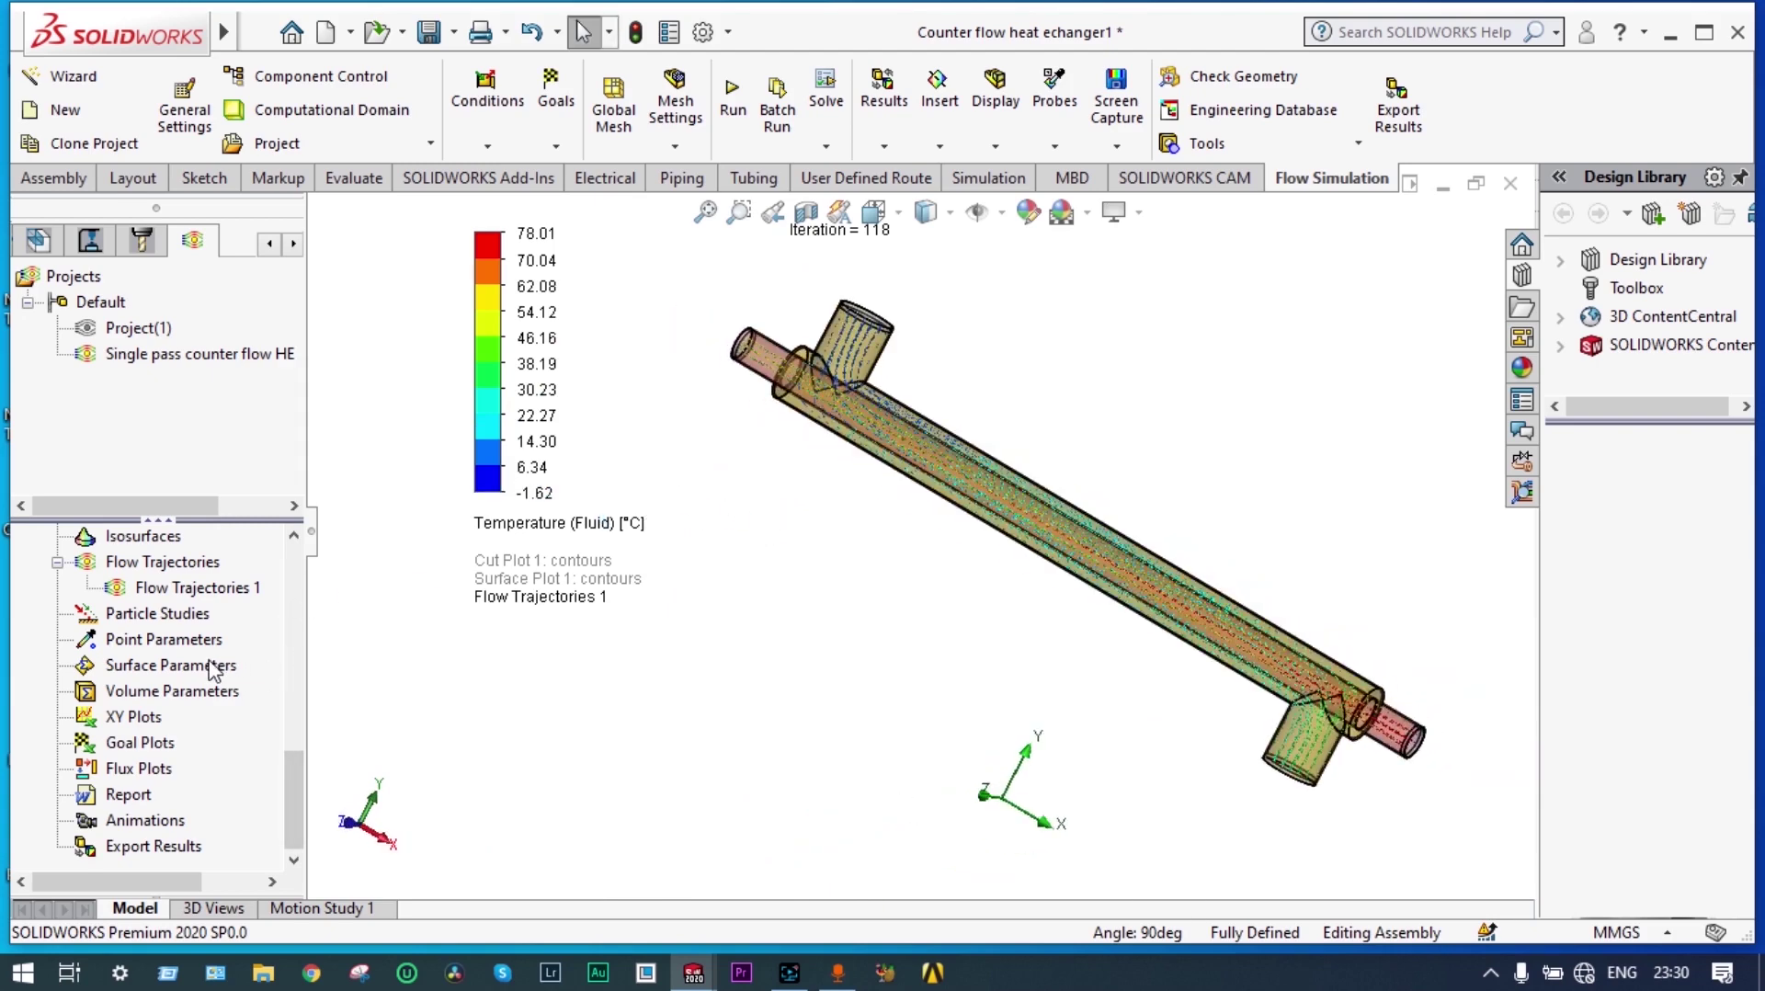
scroll(1145, 485, down, 5)
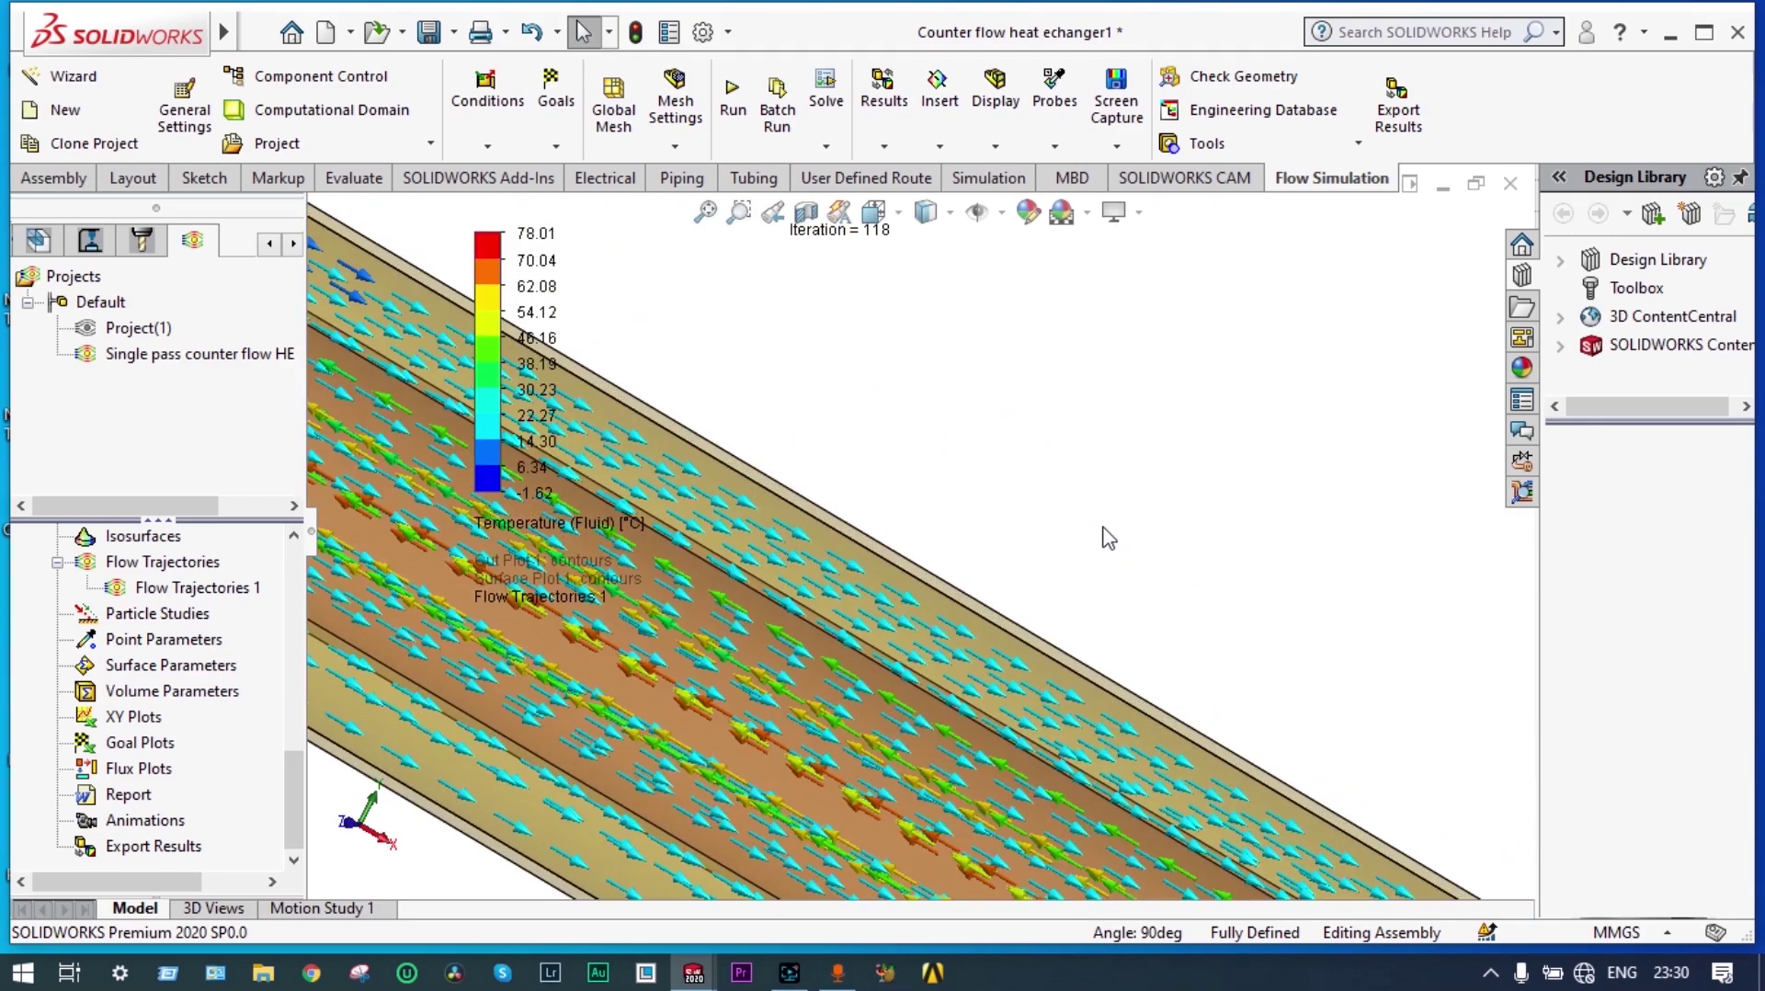
scroll(1107, 532, up, 4)
scroll(825, 496, down, 3)
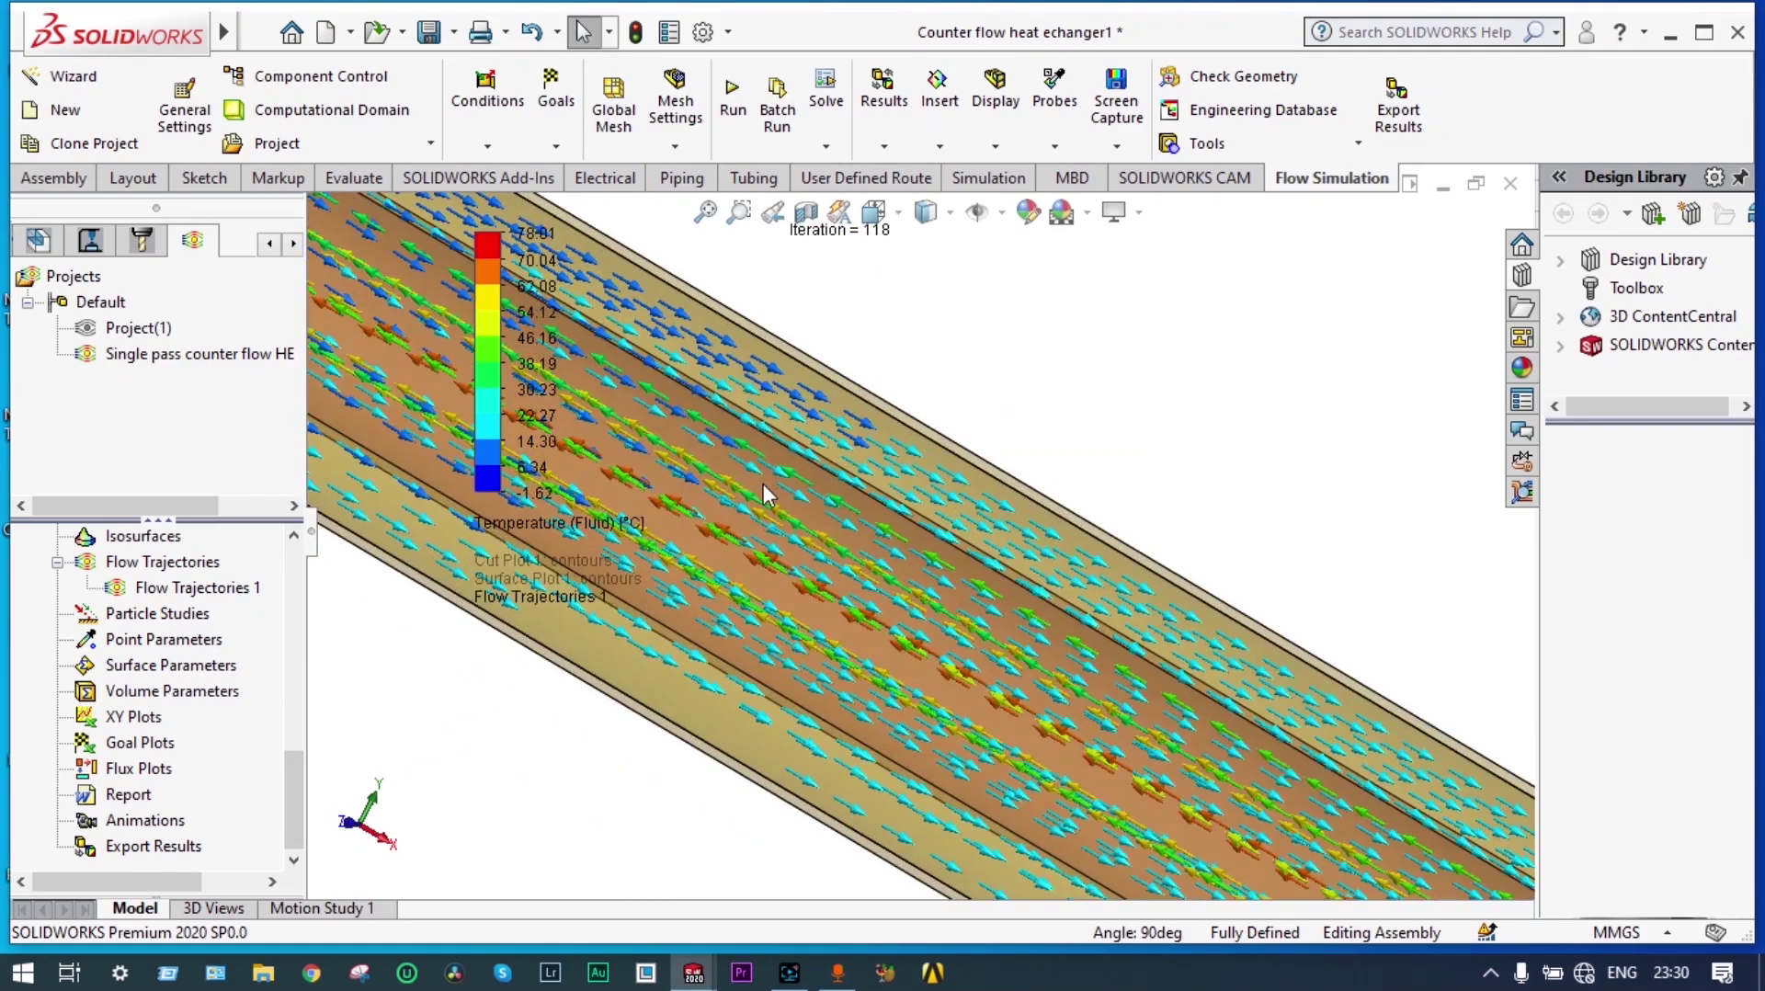
scroll(772, 495, up, 4)
scroll(818, 491, down, 2)
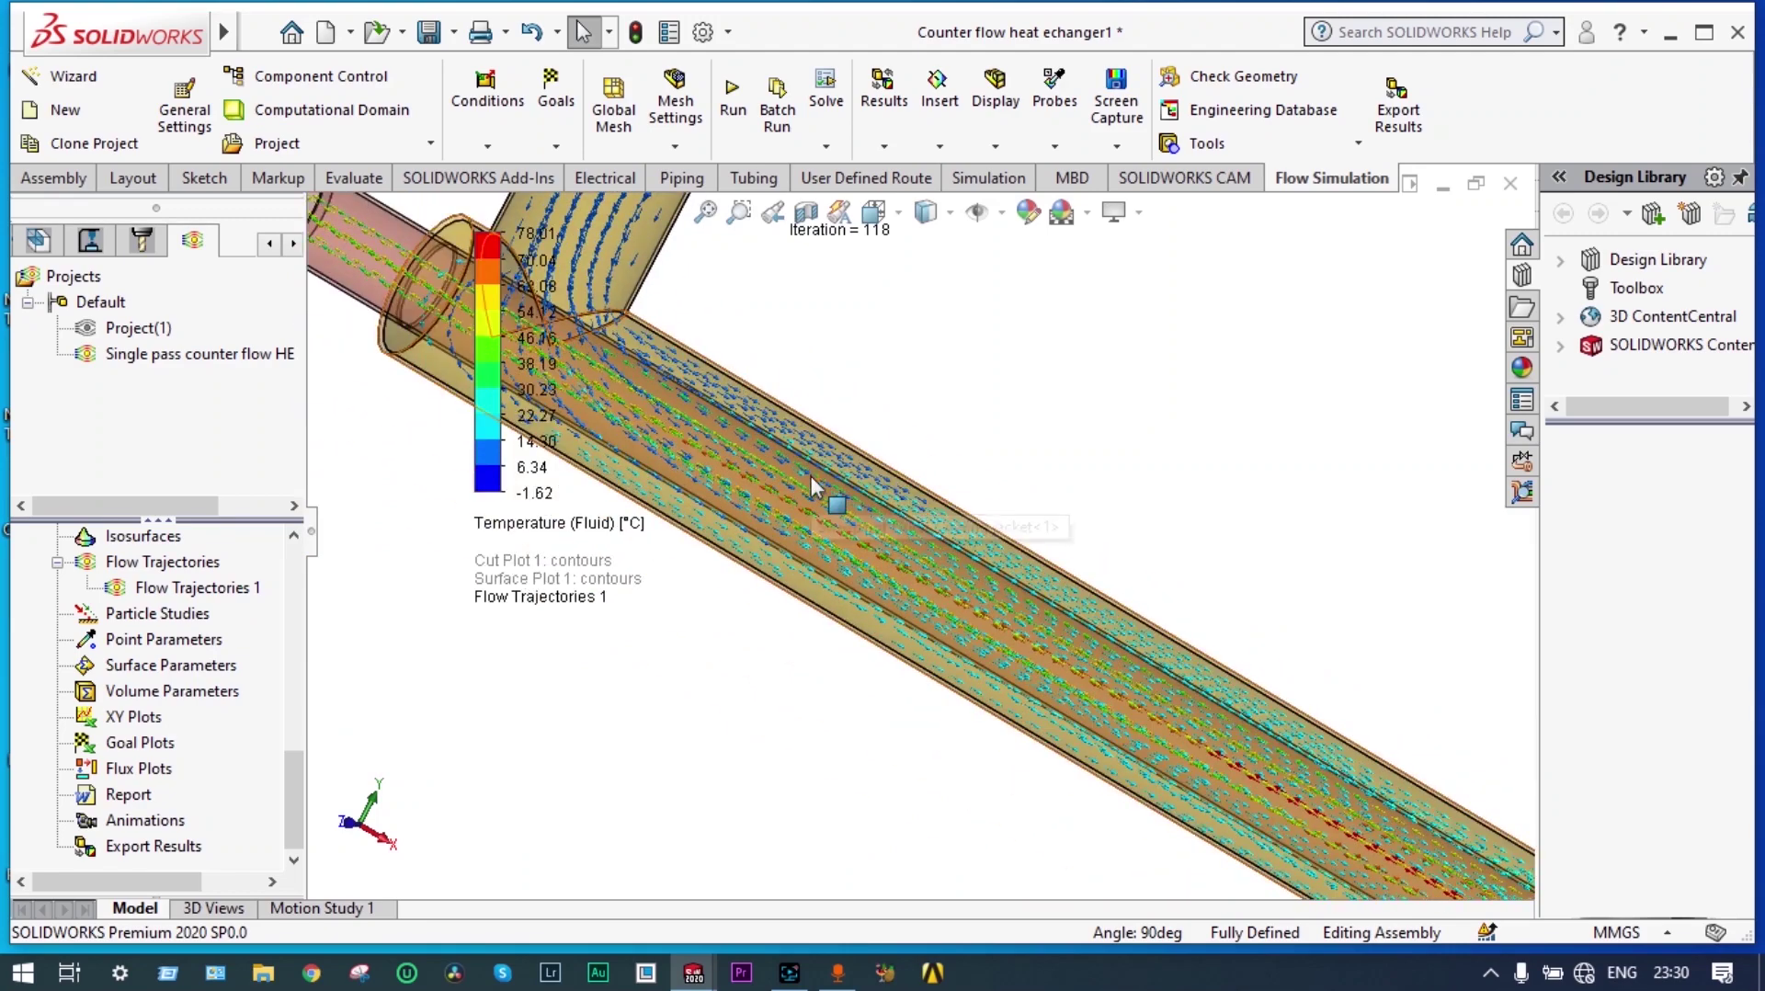
scroll(819, 489, up, 5)
scroll(881, 526, down, 4)
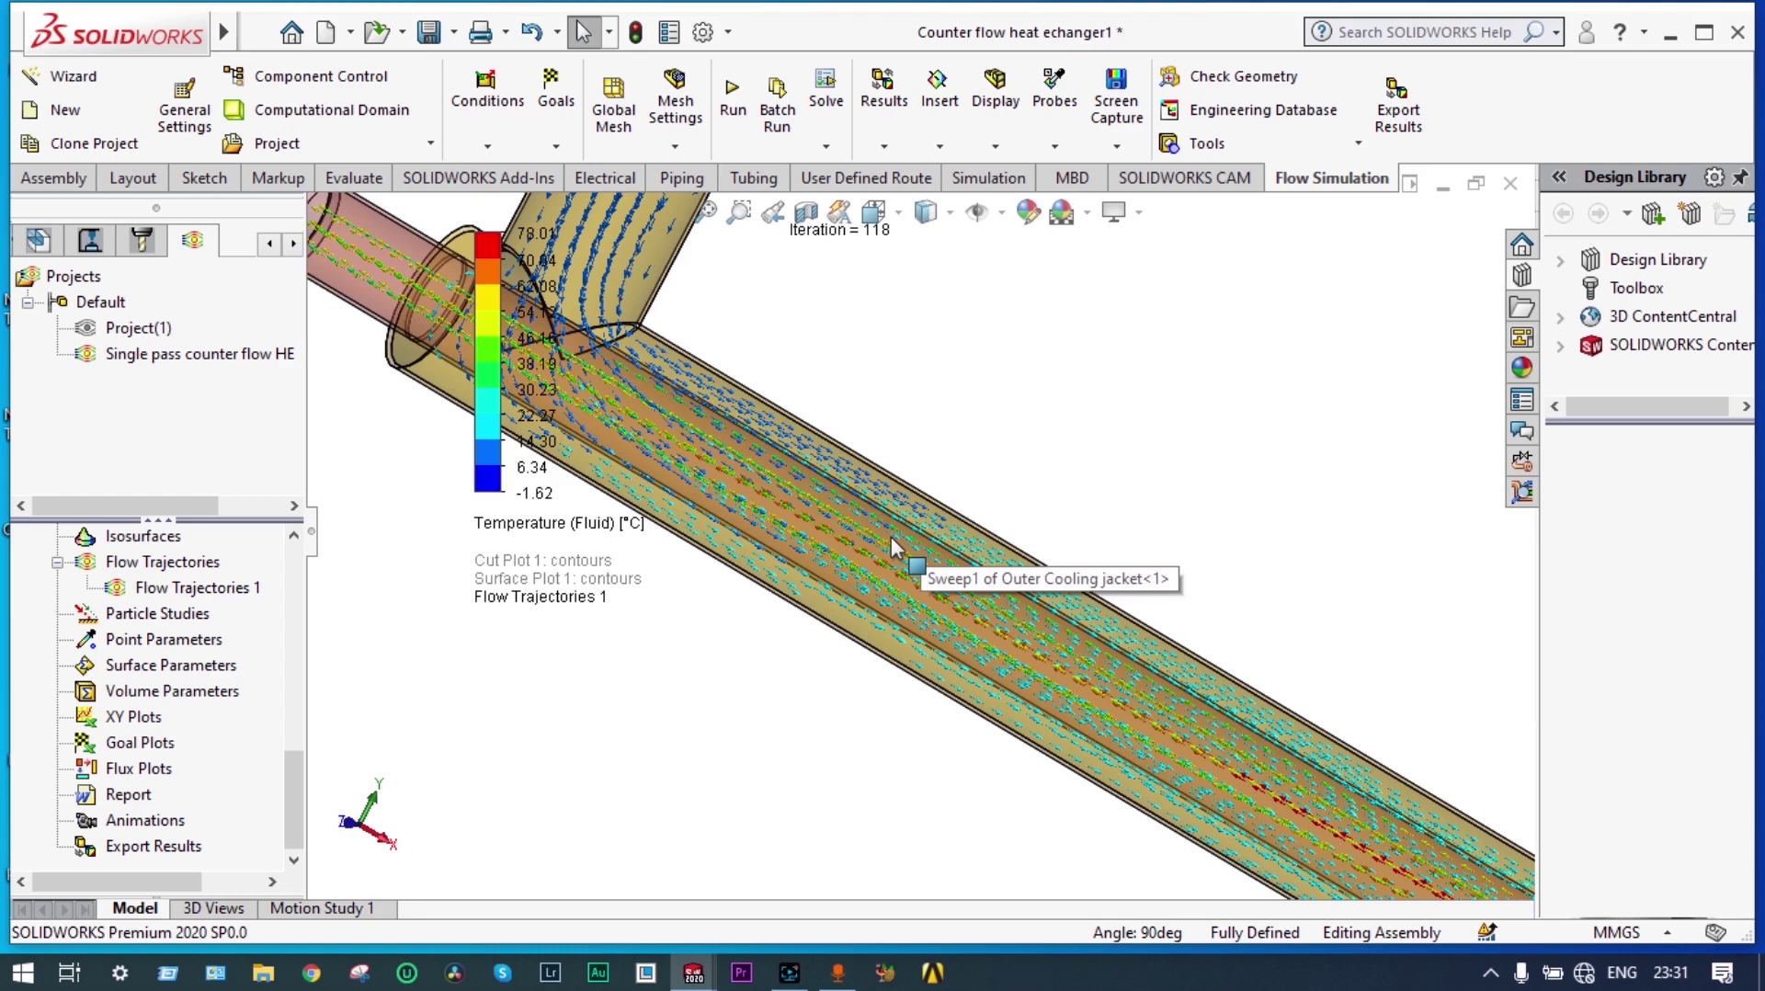
scroll(892, 547, up, 3)
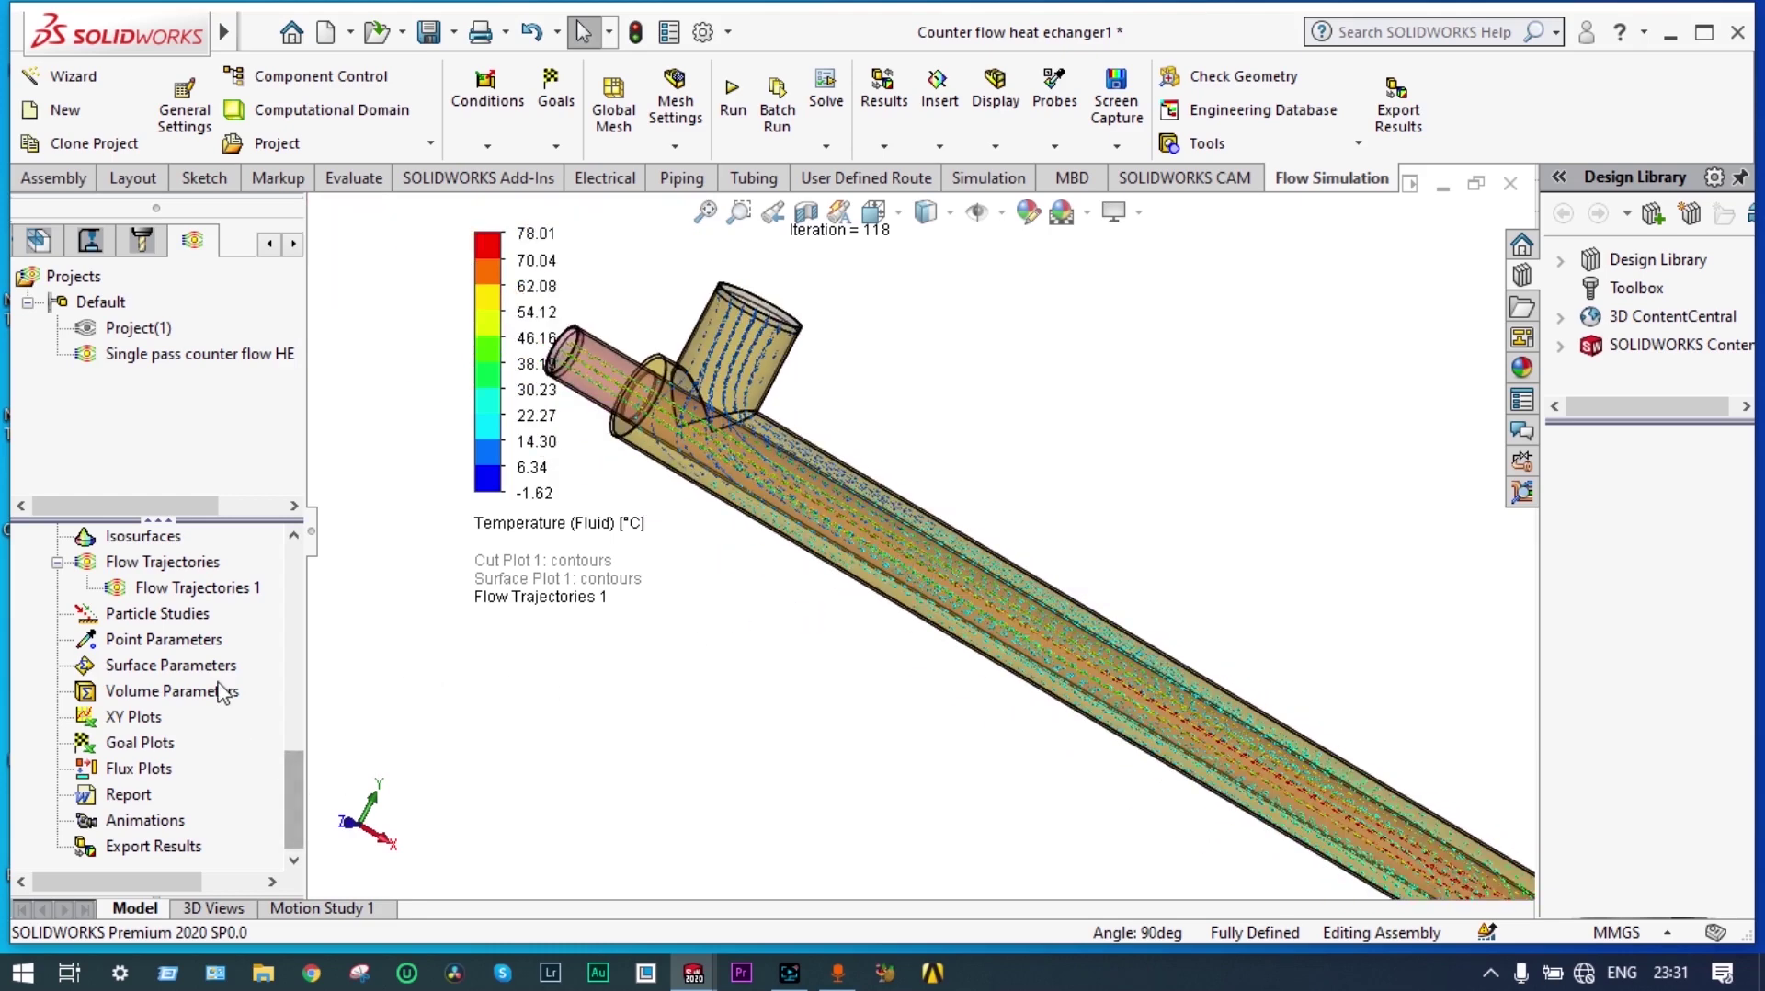
- Edit the flow trajectories plot to set the arrow size to 0.006 m
right_click(210, 593)
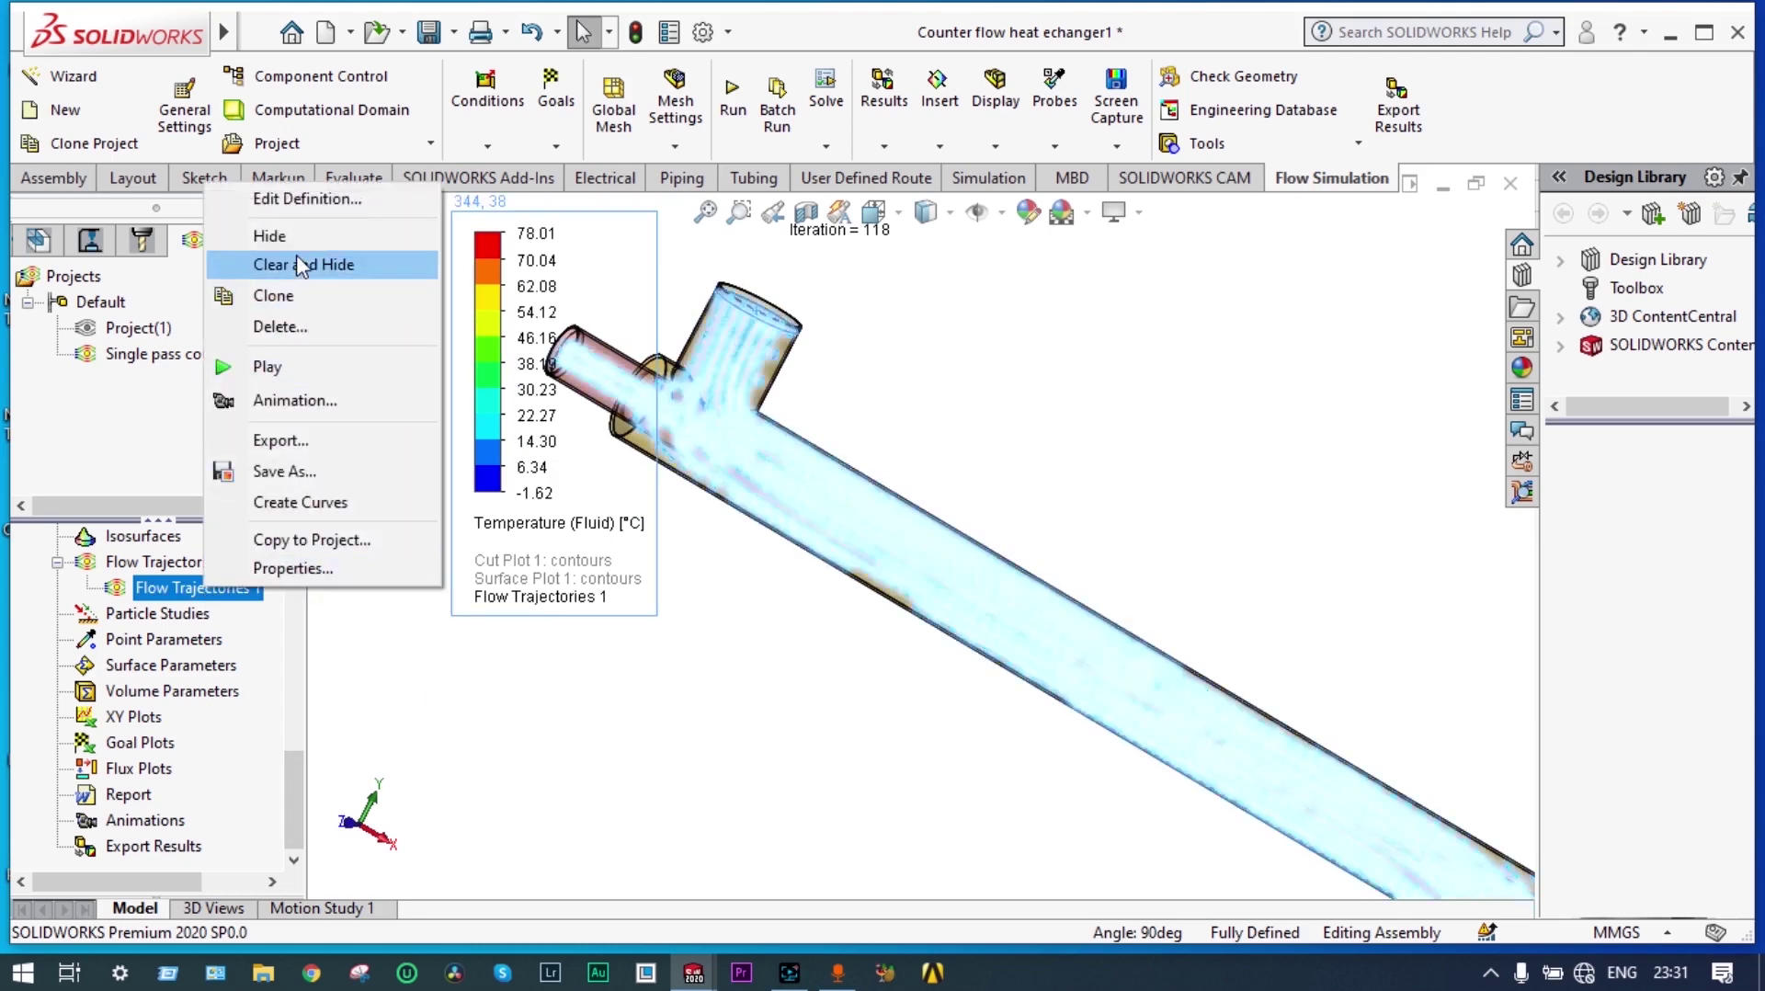
click(298, 201)
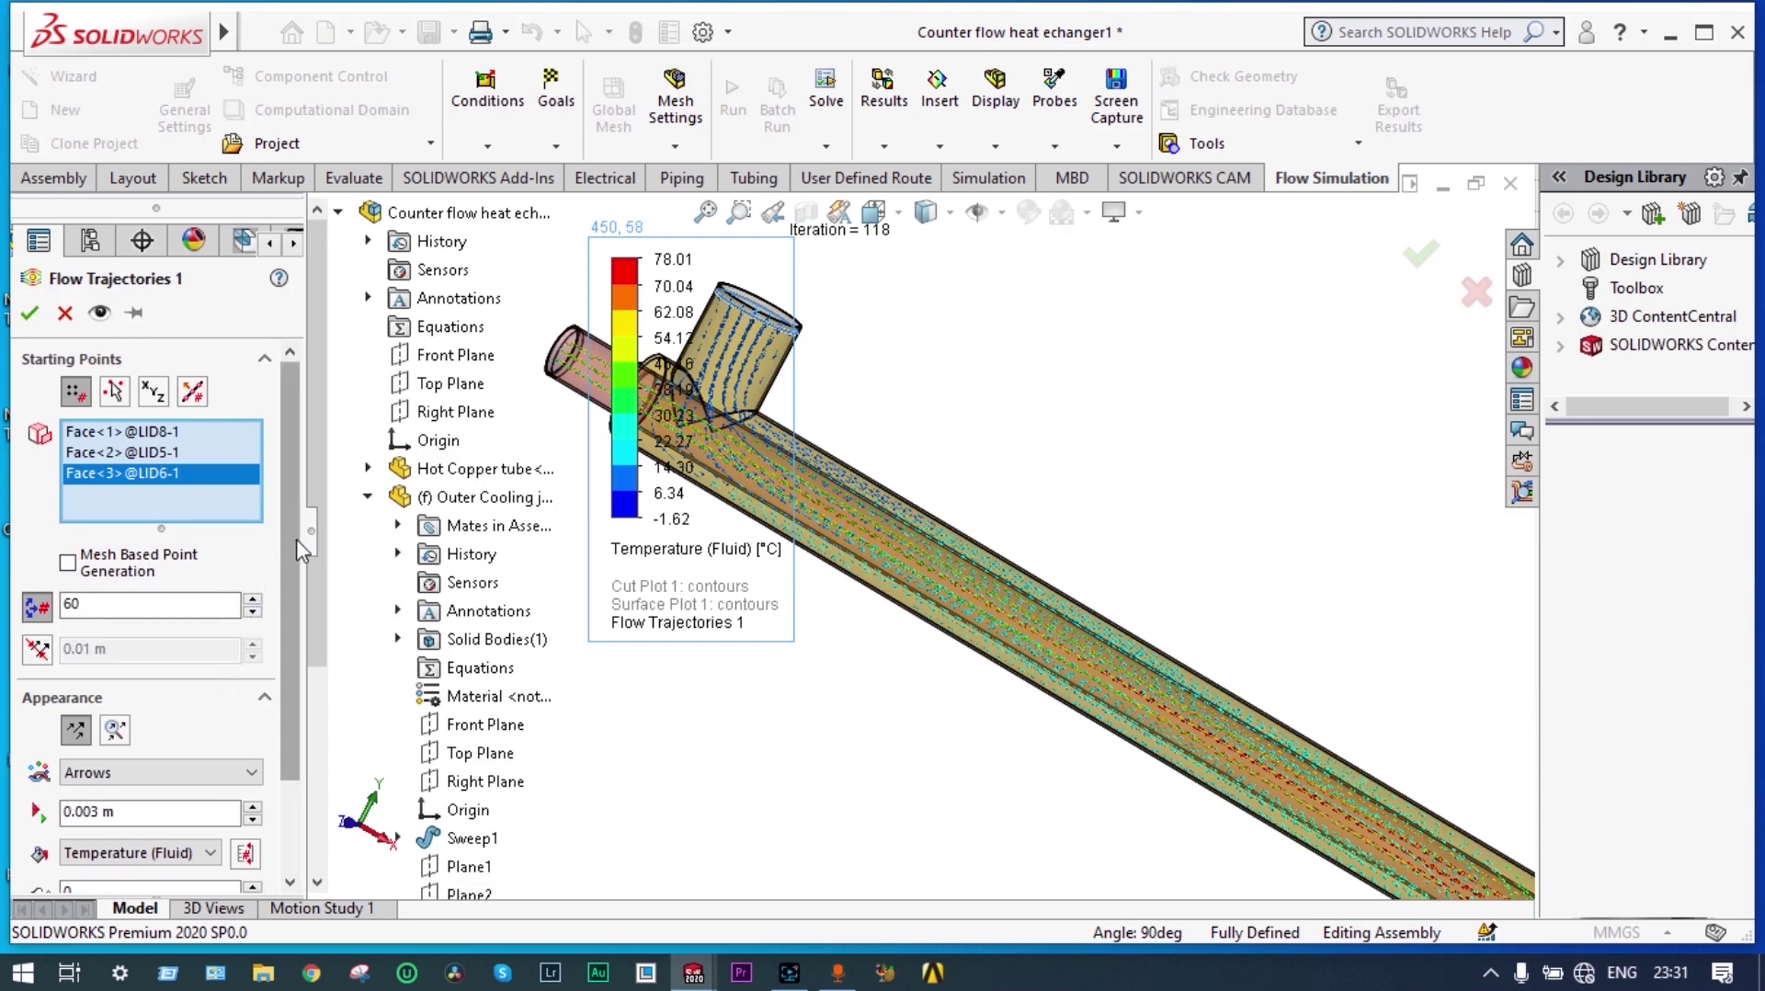
scroll(315, 666, down, 1)
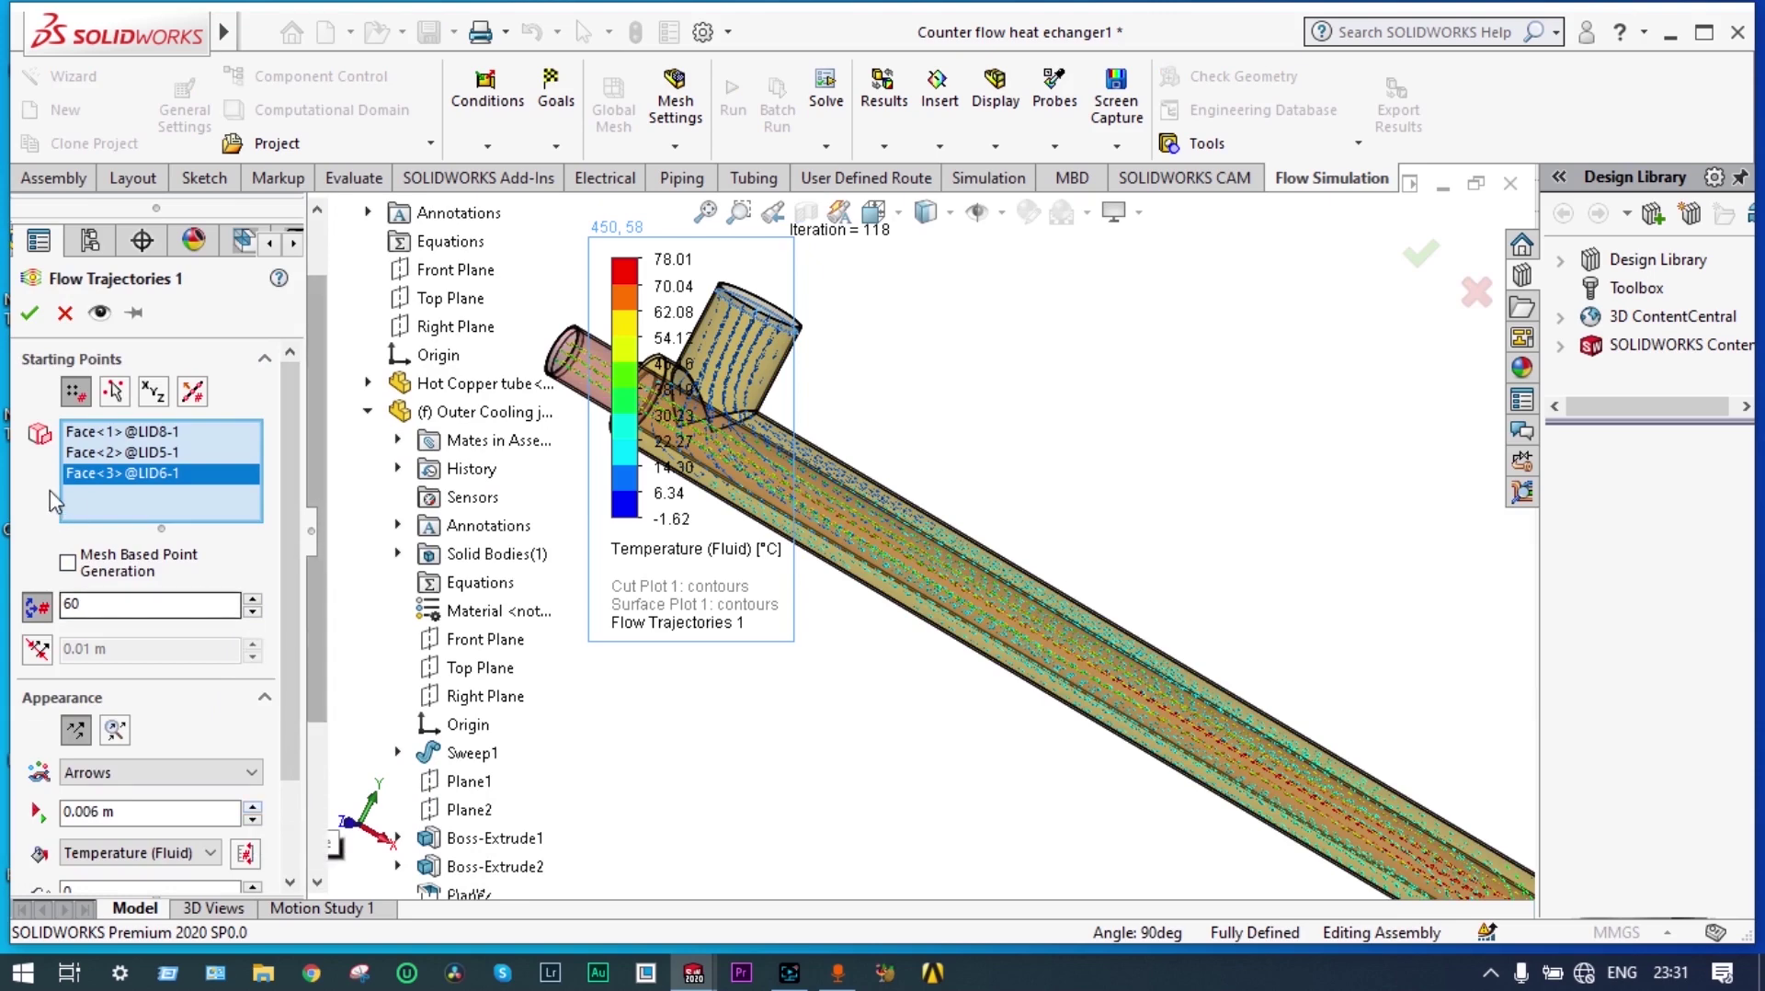
click(28, 317)
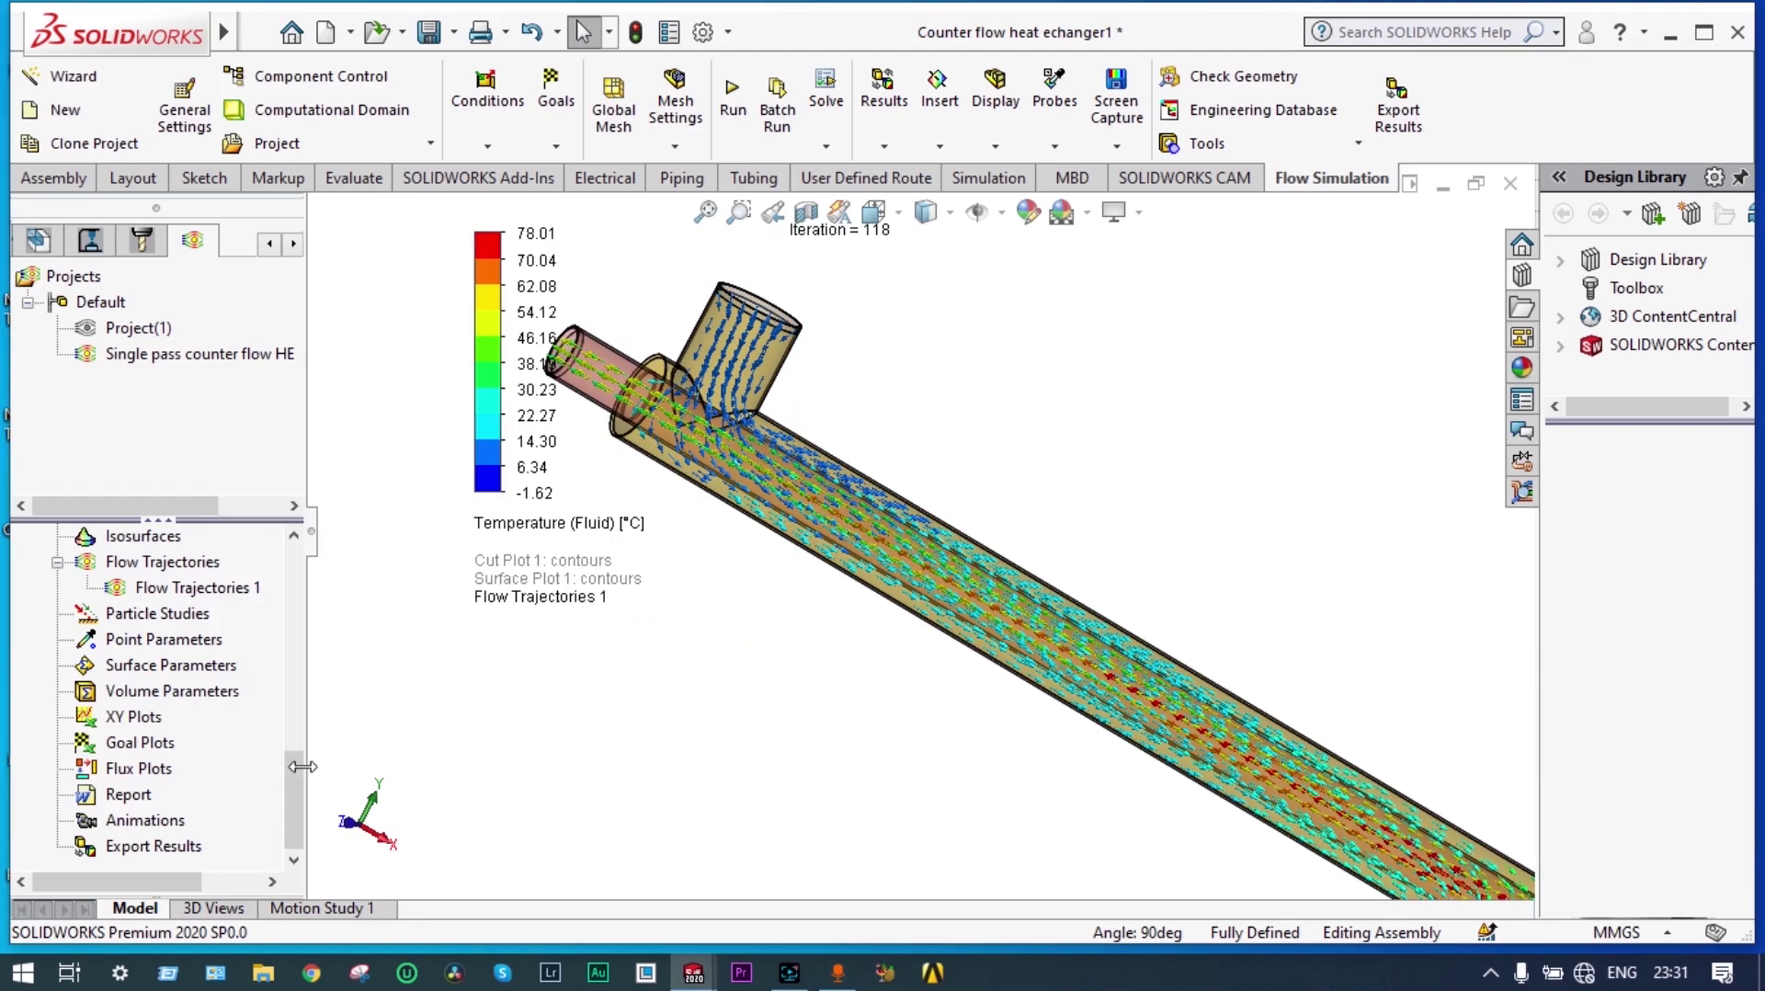
- Clear and hide the flow trajectories plot, and play its flow animation
right_click(193, 589)
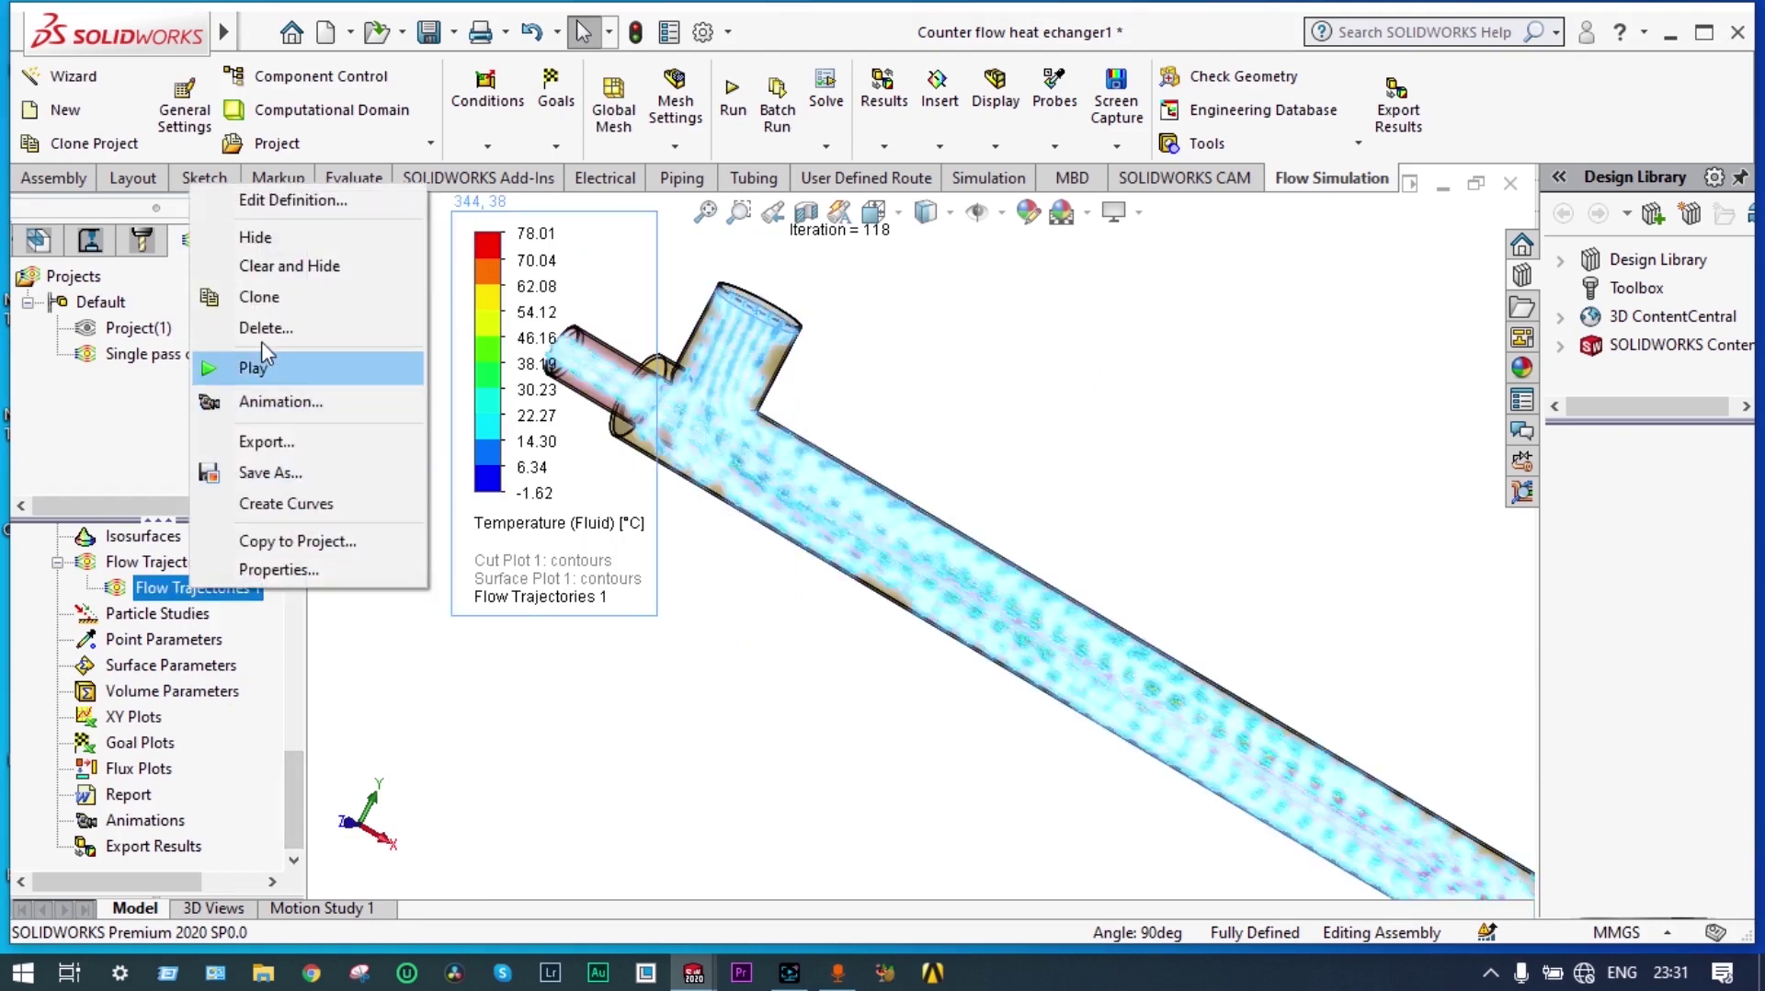
click(293, 273)
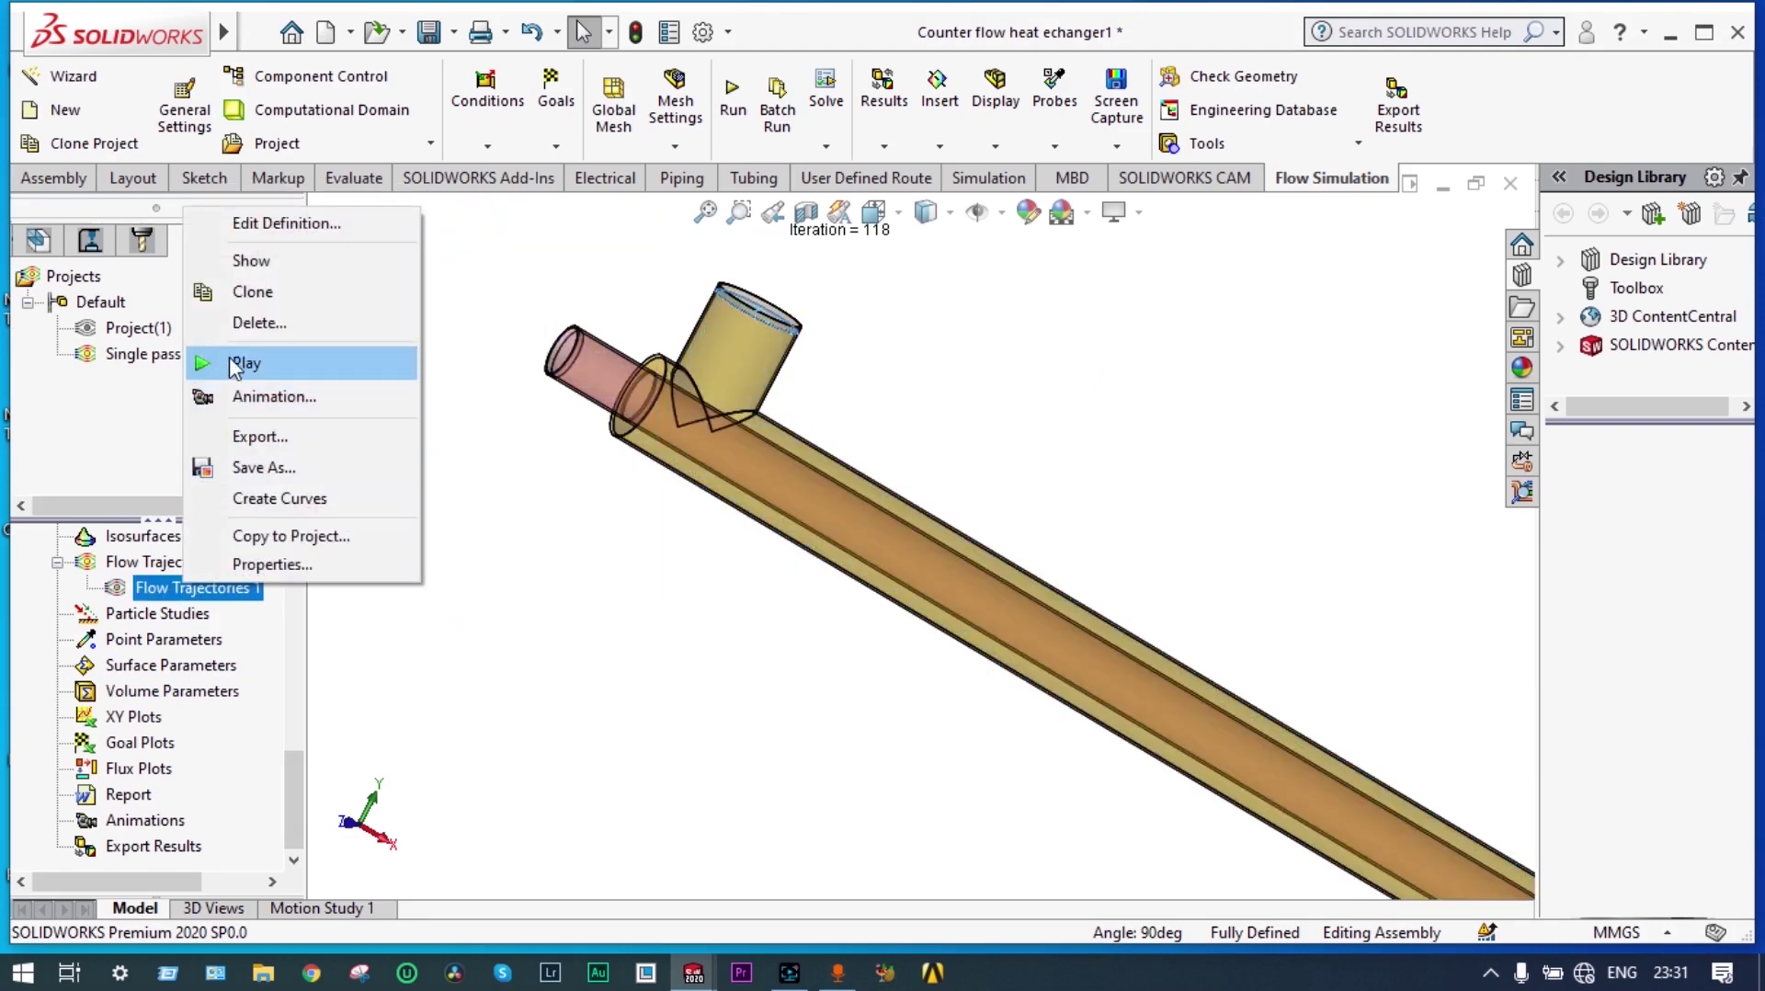
click(237, 366)
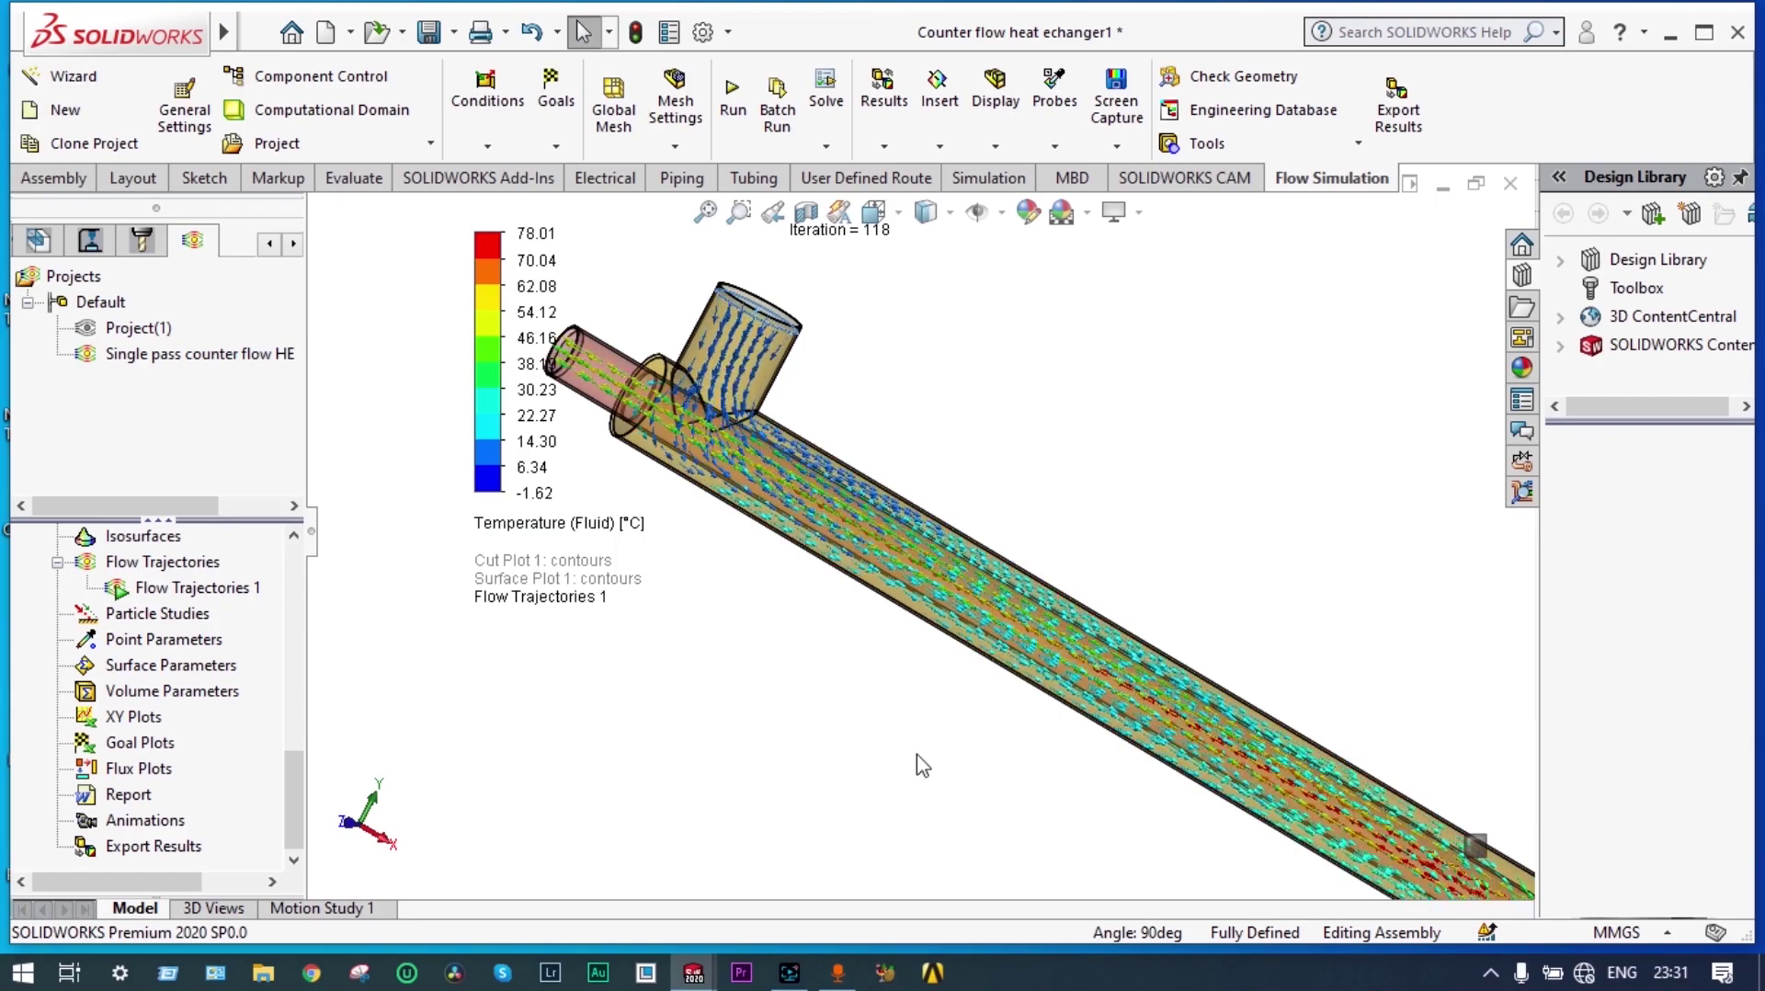
- Examine the animated hot and cold streams at the inlets and outlets and in the Front view along the heat exchanger
scroll(914, 754, up, 2)
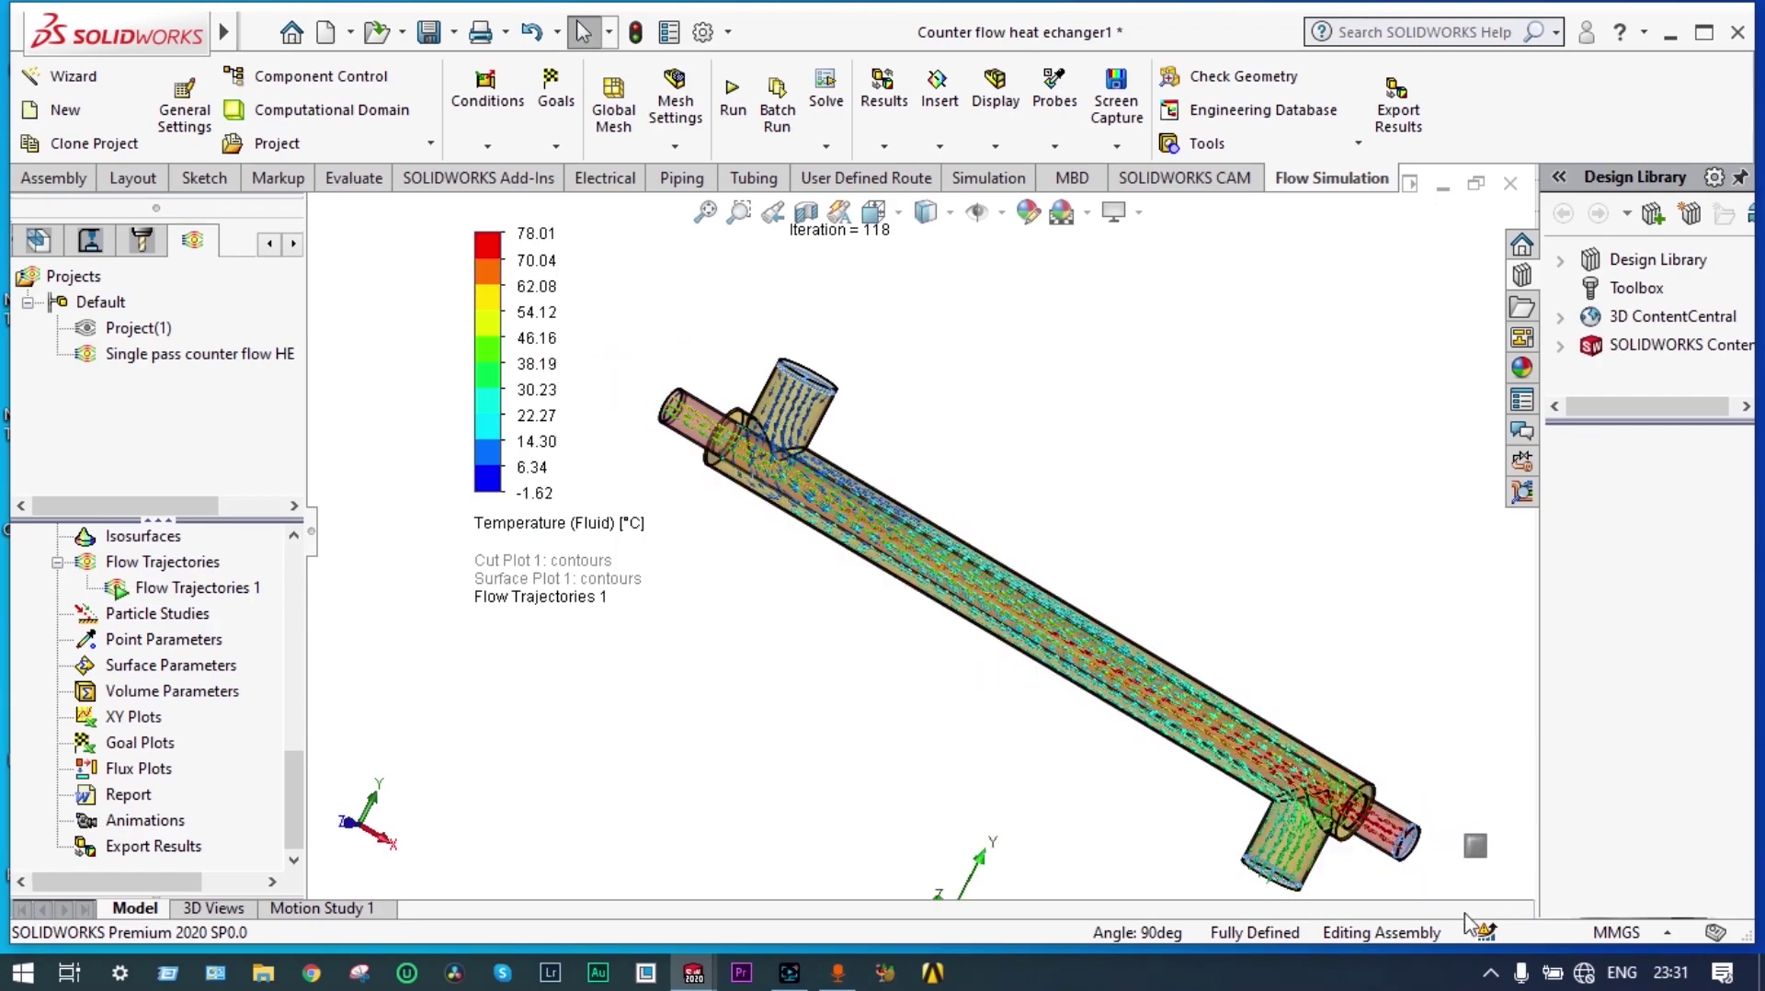
scroll(1370, 819, down, 2)
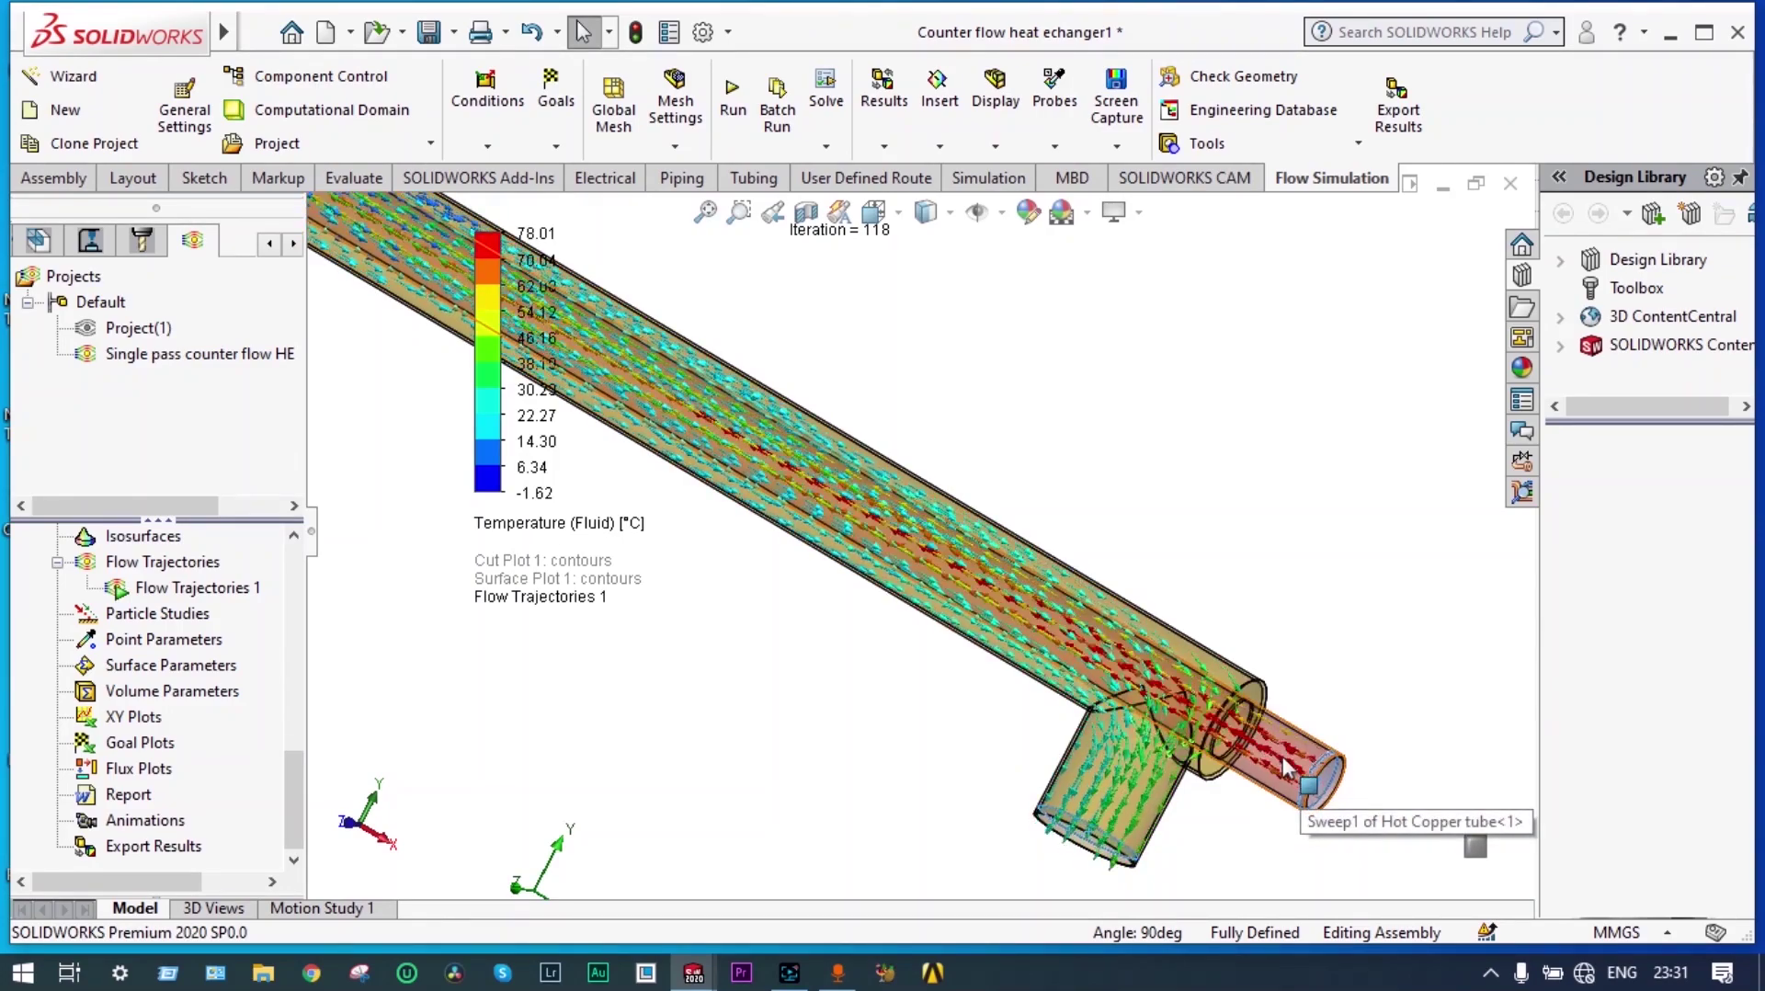
key(f)
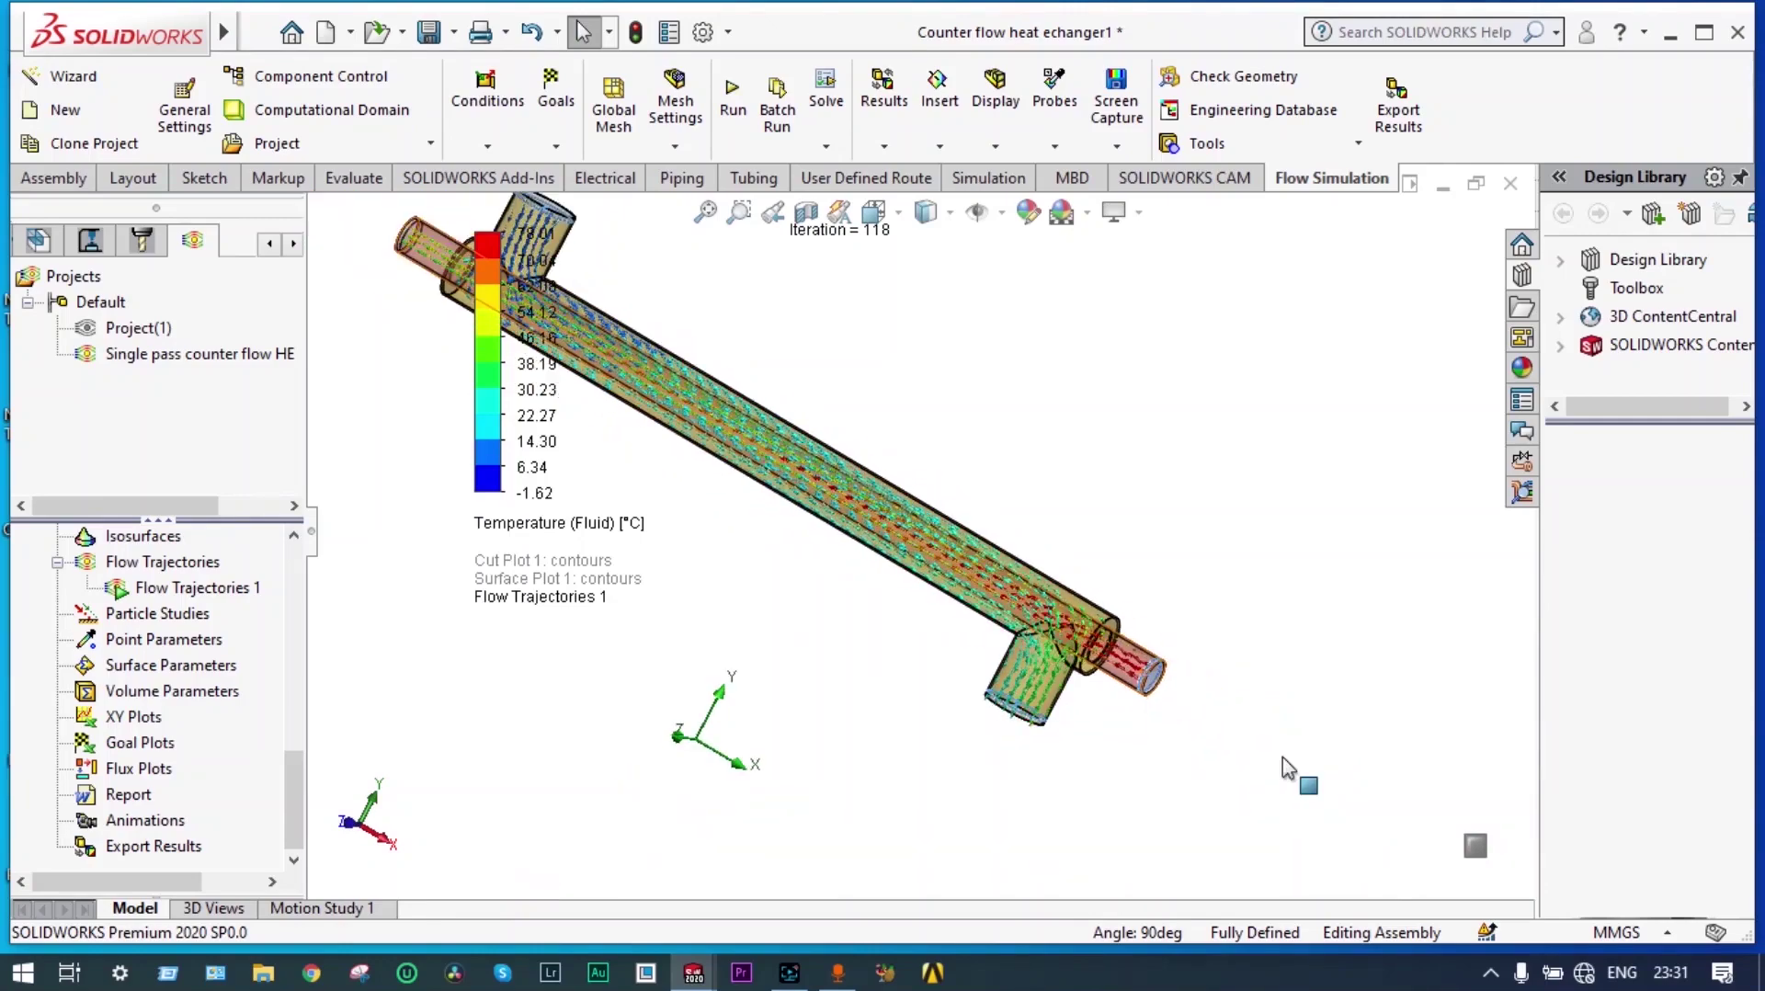
scroll(919, 614, up, 3)
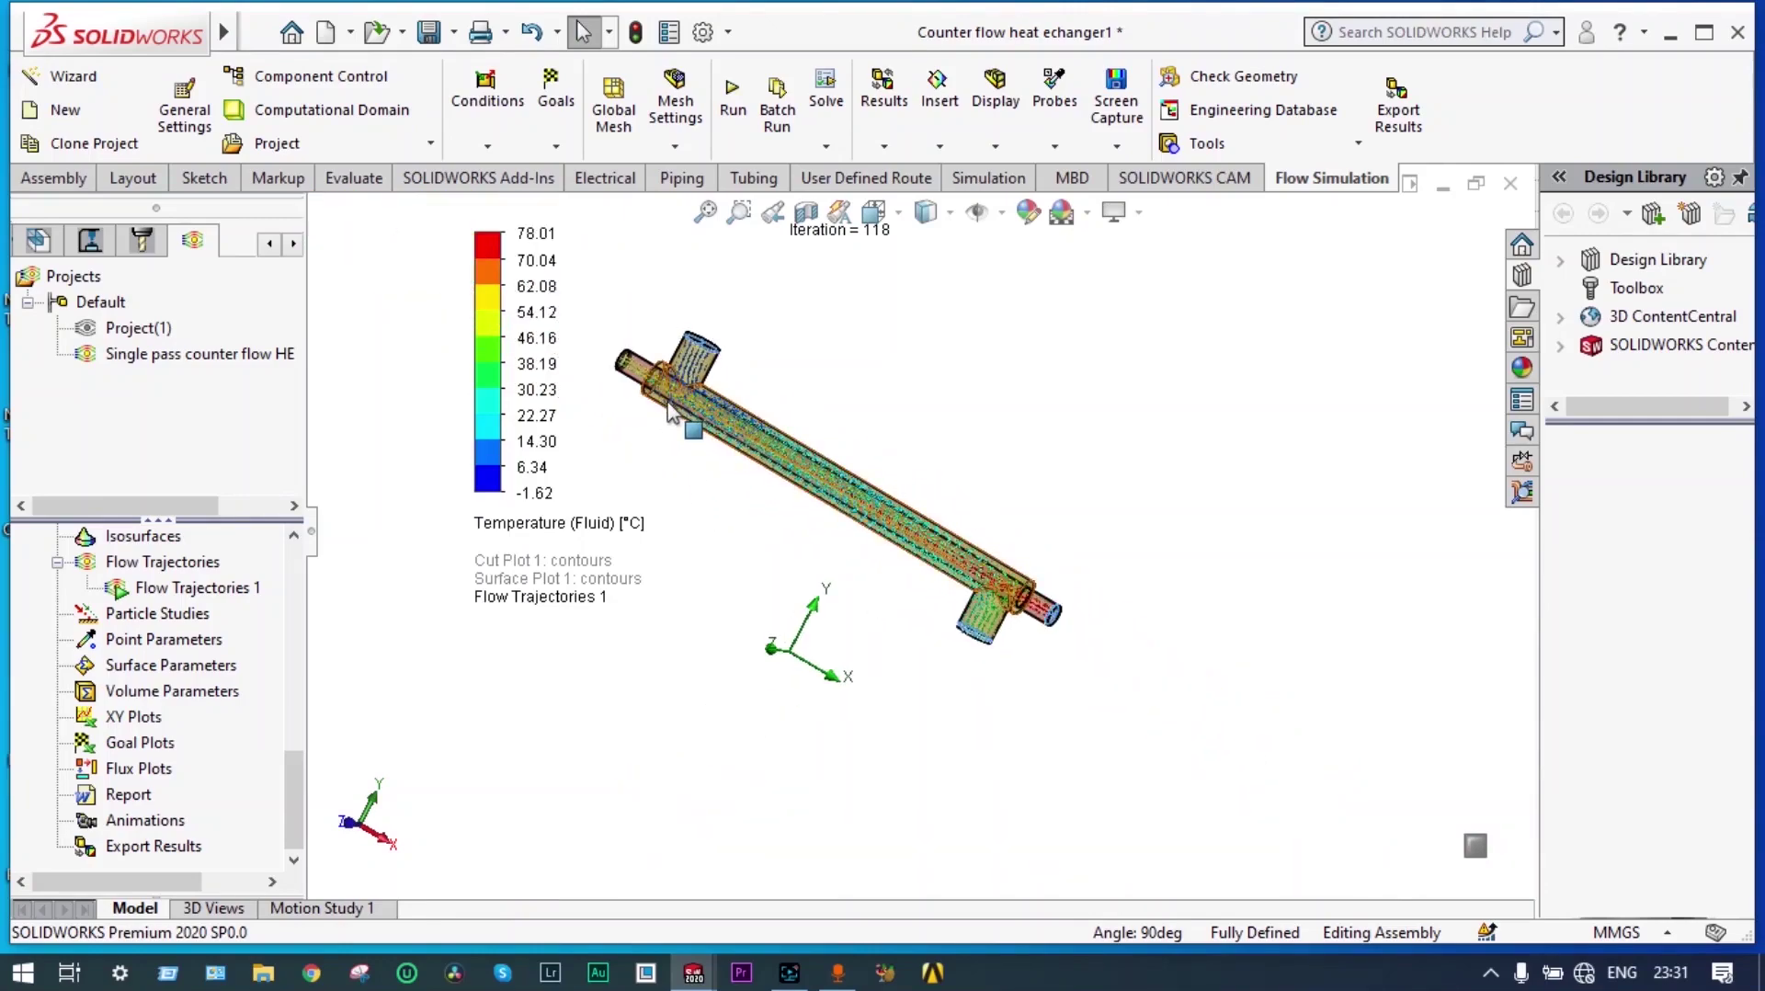
scroll(670, 410, down, 5)
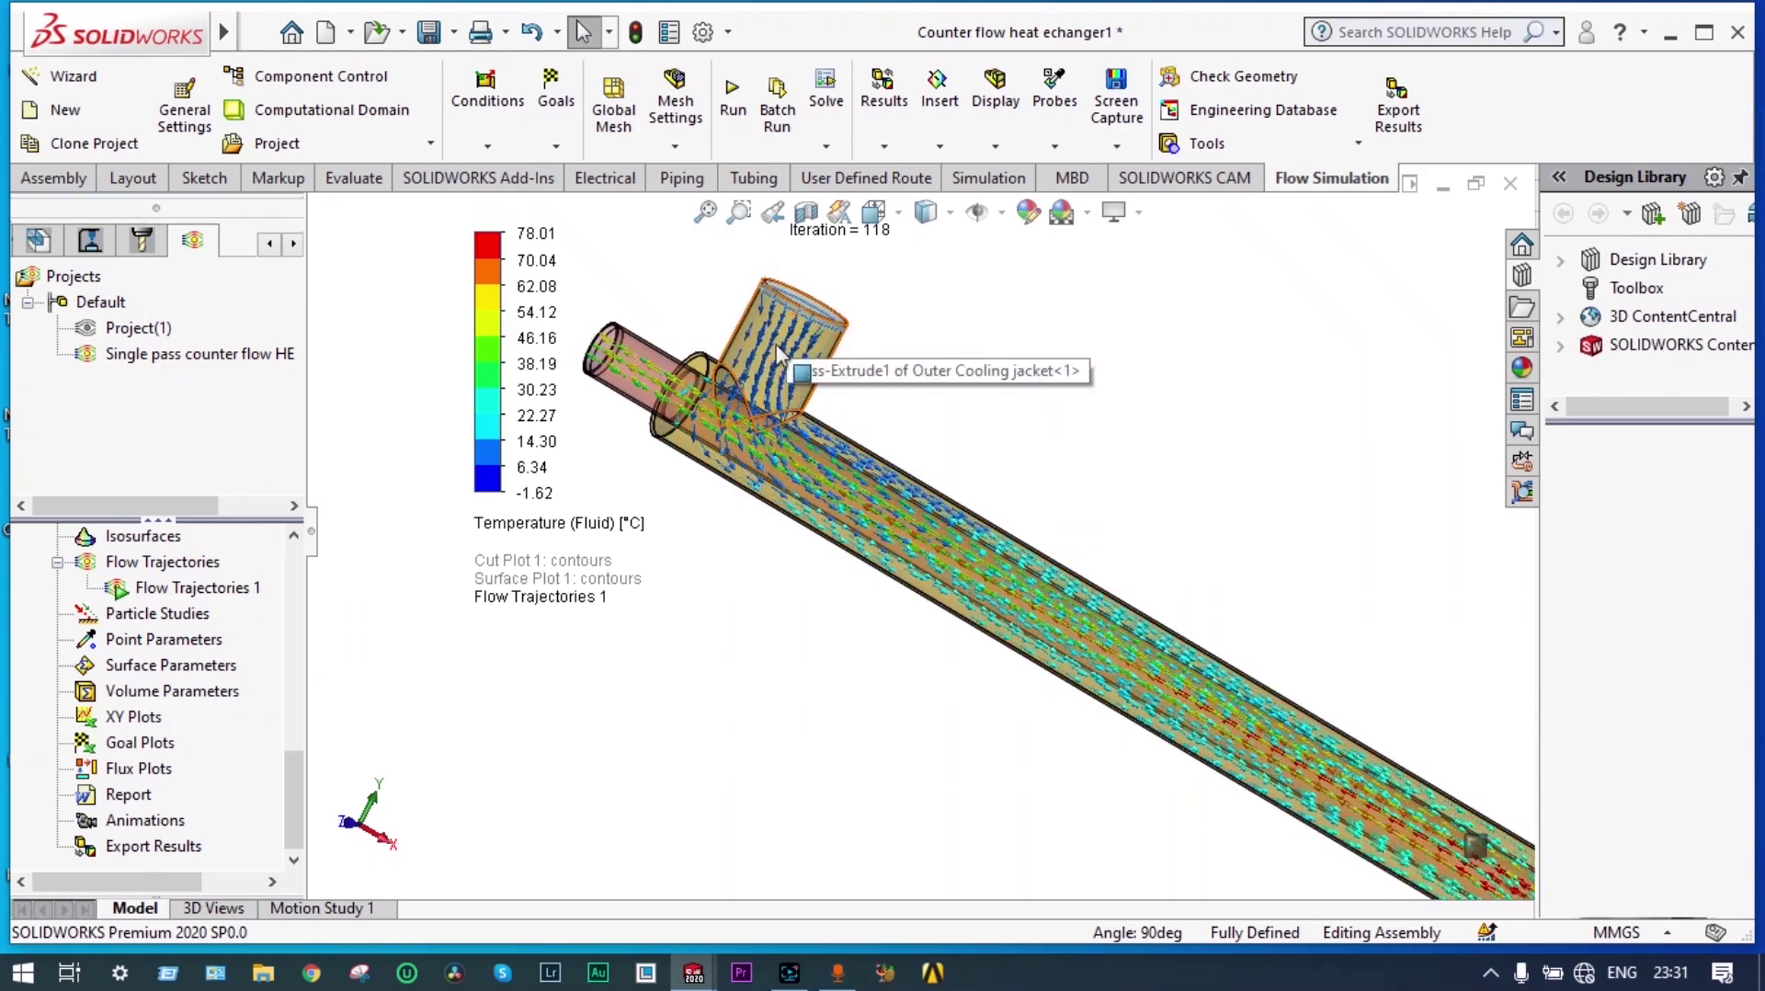
scroll(958, 566, up, 3)
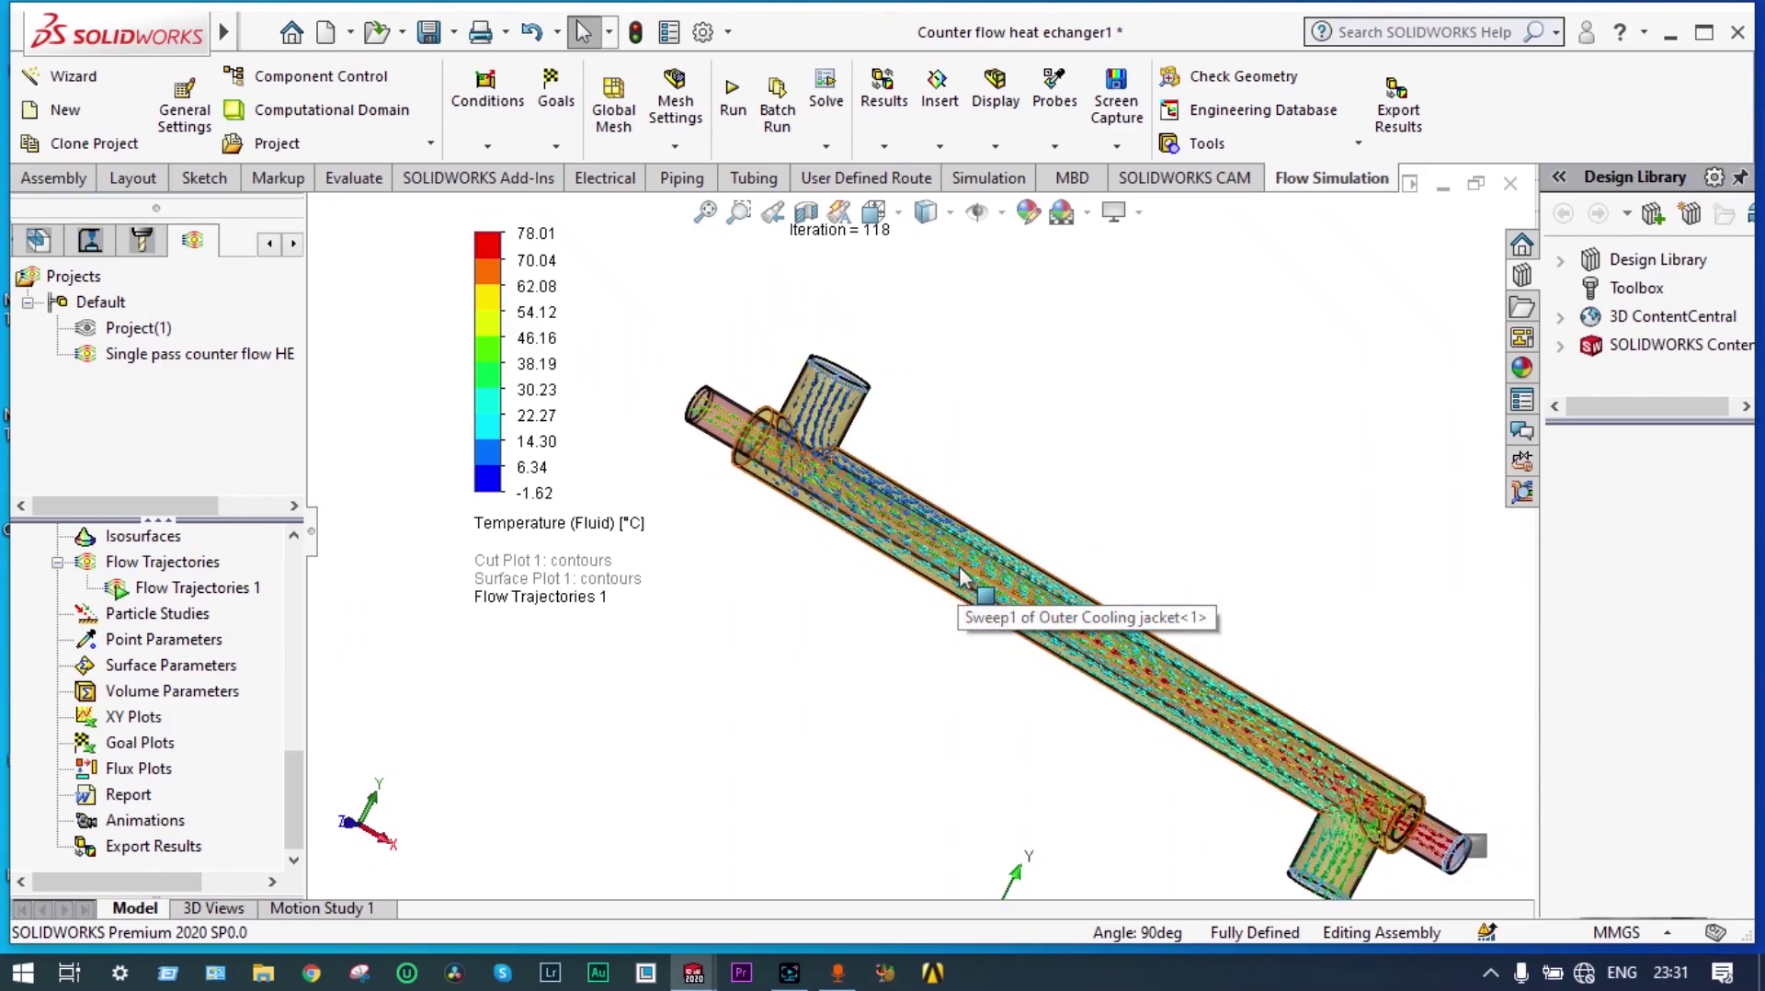
scroll(1344, 809, down, 2)
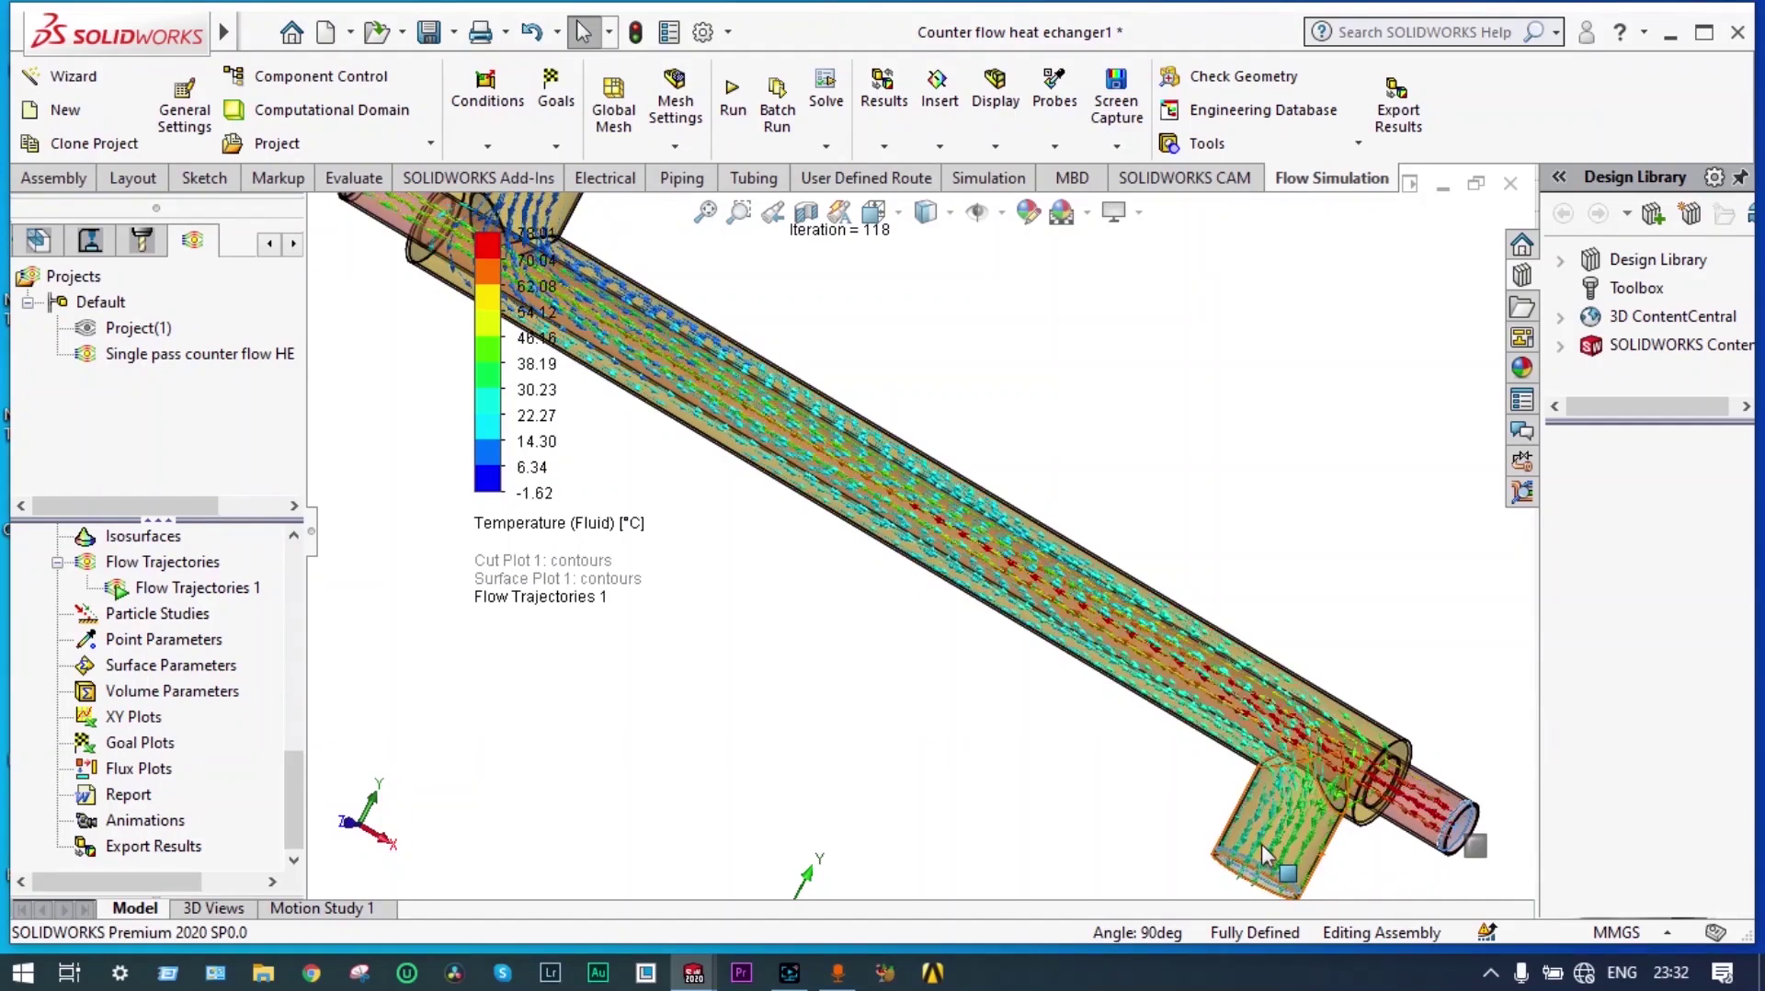
key(f)
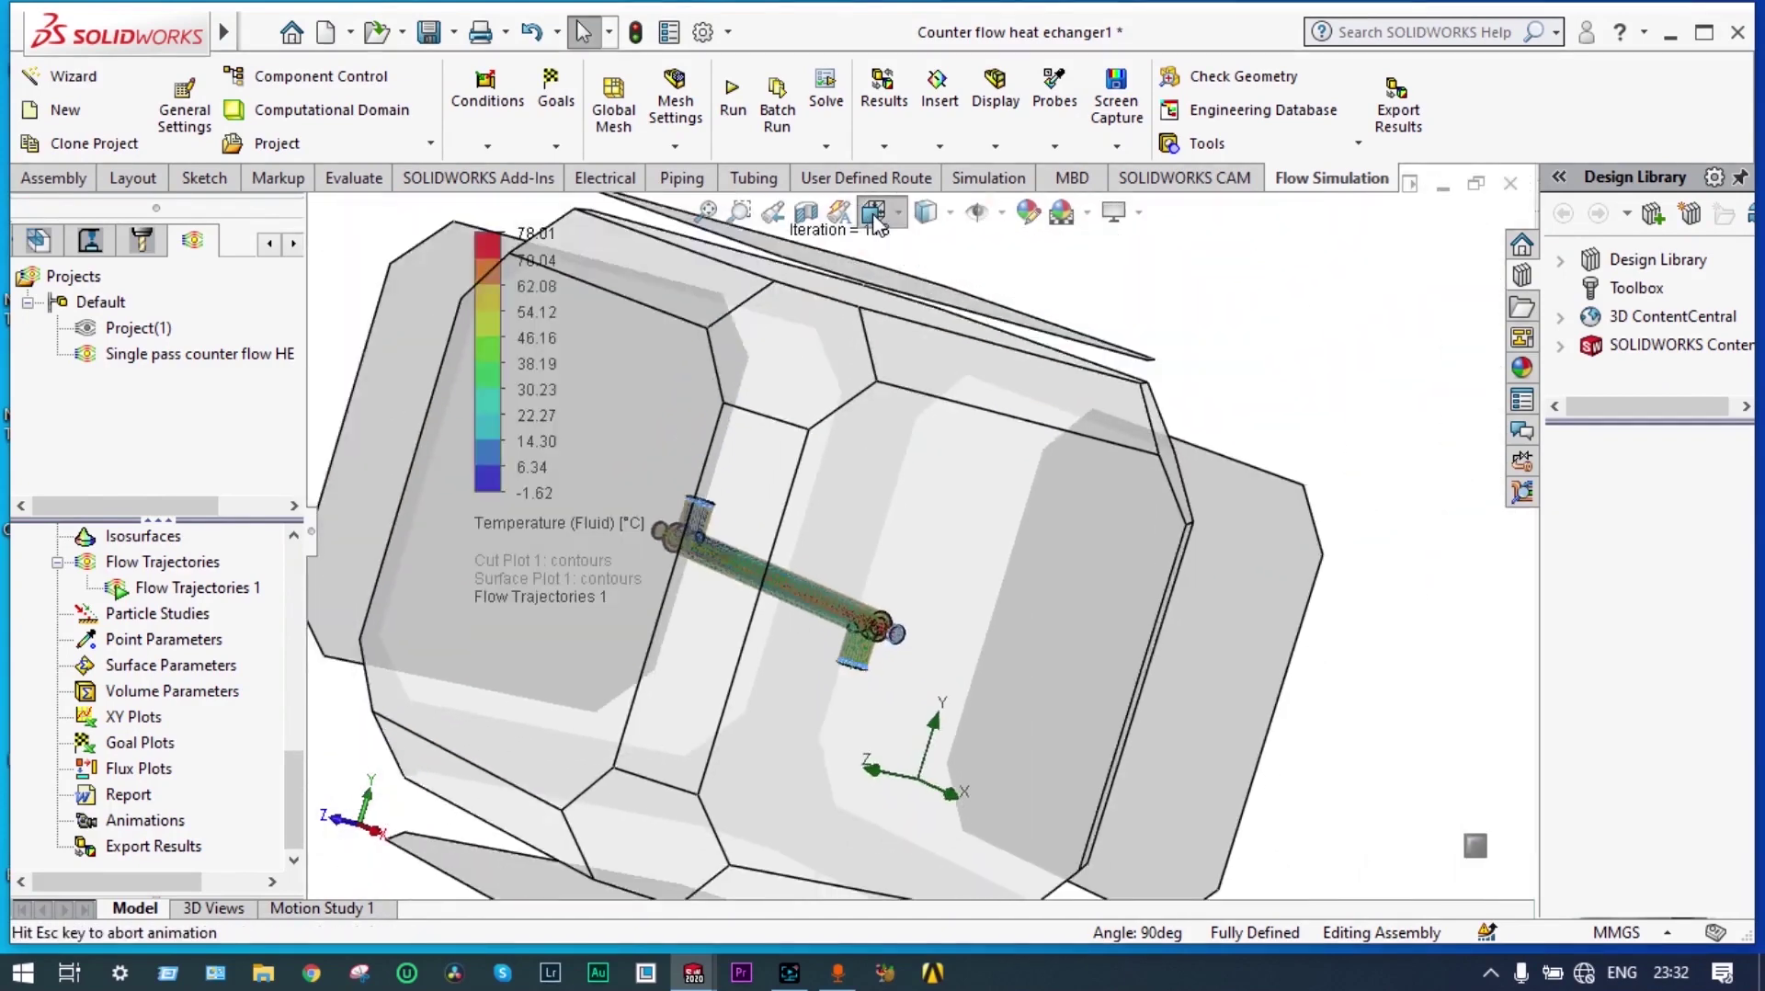
click(876, 214)
click(911, 317)
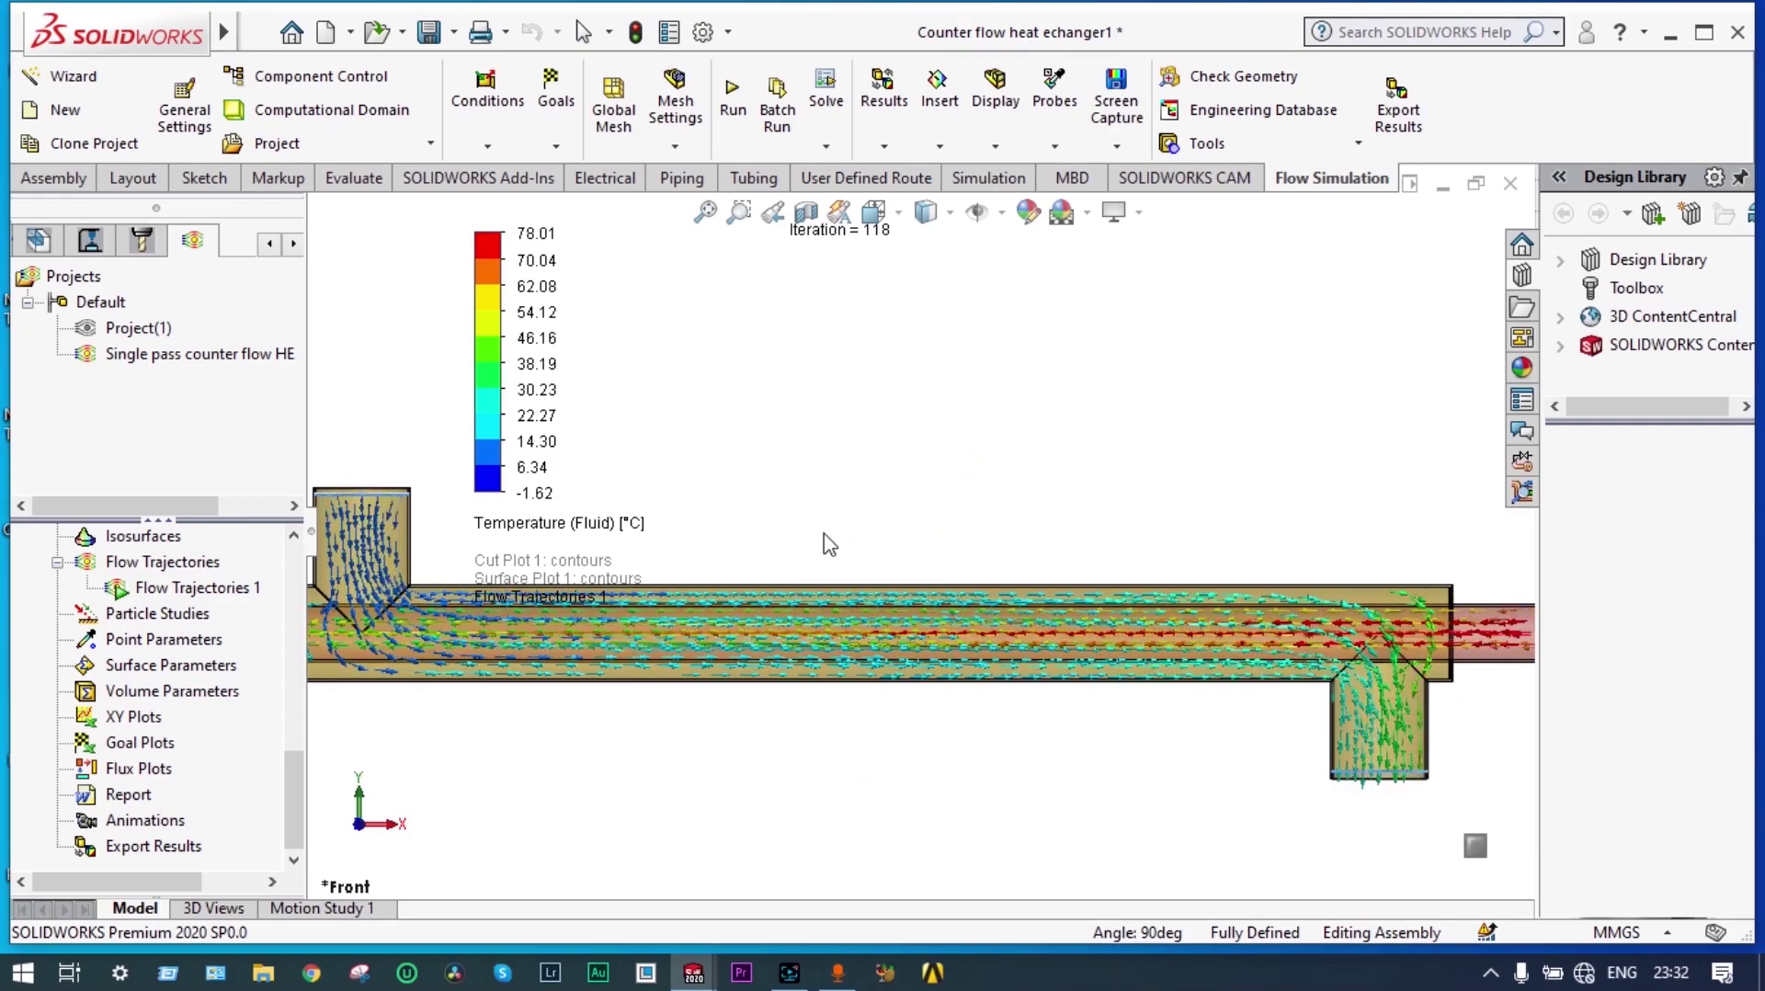
- Examine the animated flow arrows at both ends of the copper tube and at the cooling jacket's inlet against the temperature legend
scroll(1425, 689, up, 5)
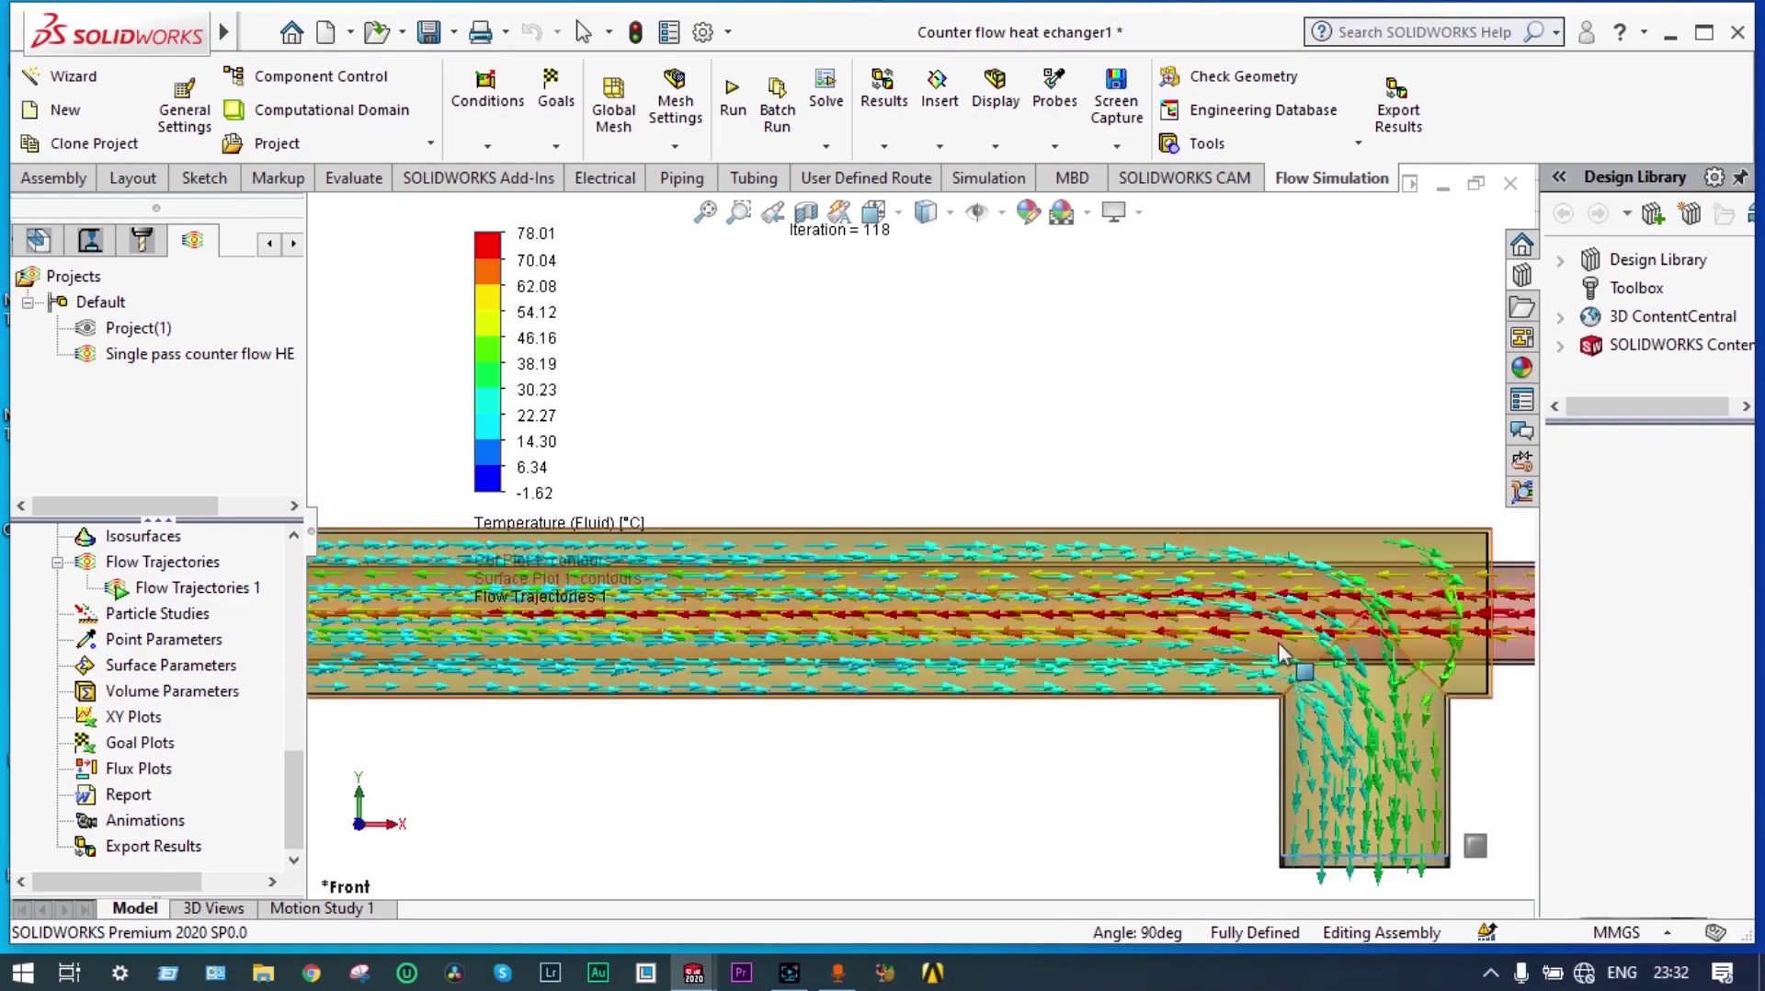
scroll(1415, 680, up, 3)
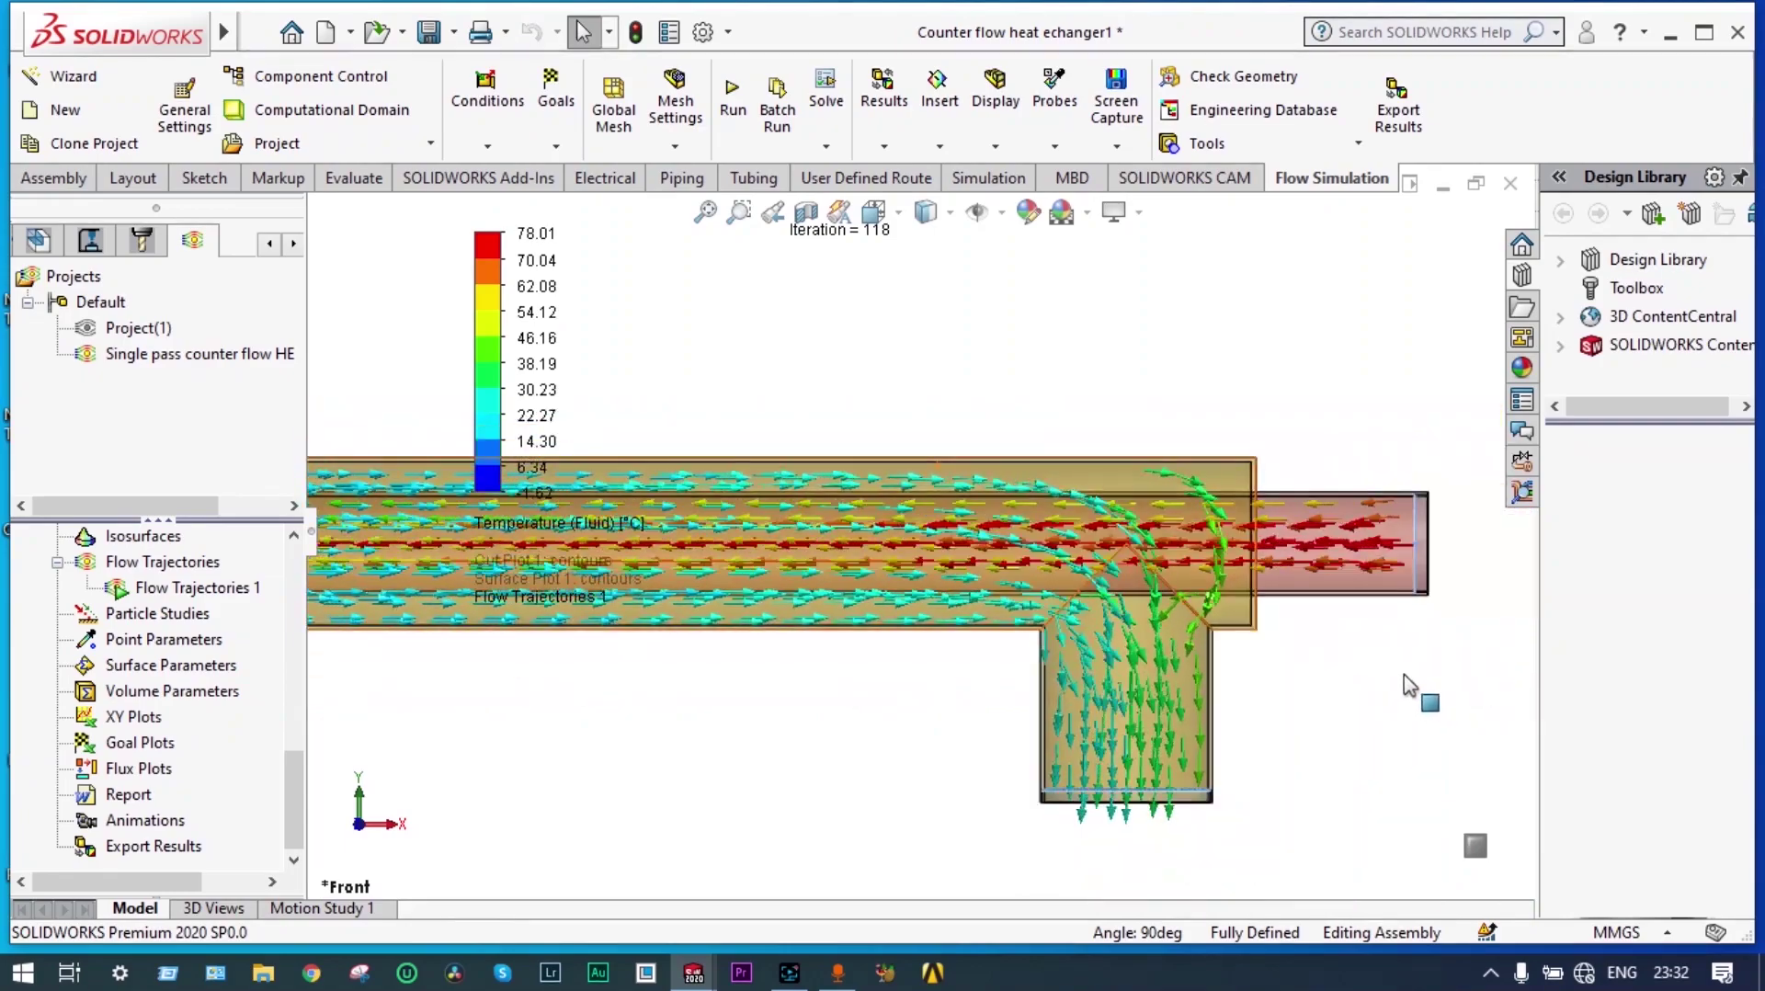
scroll(1397, 684, down, 3)
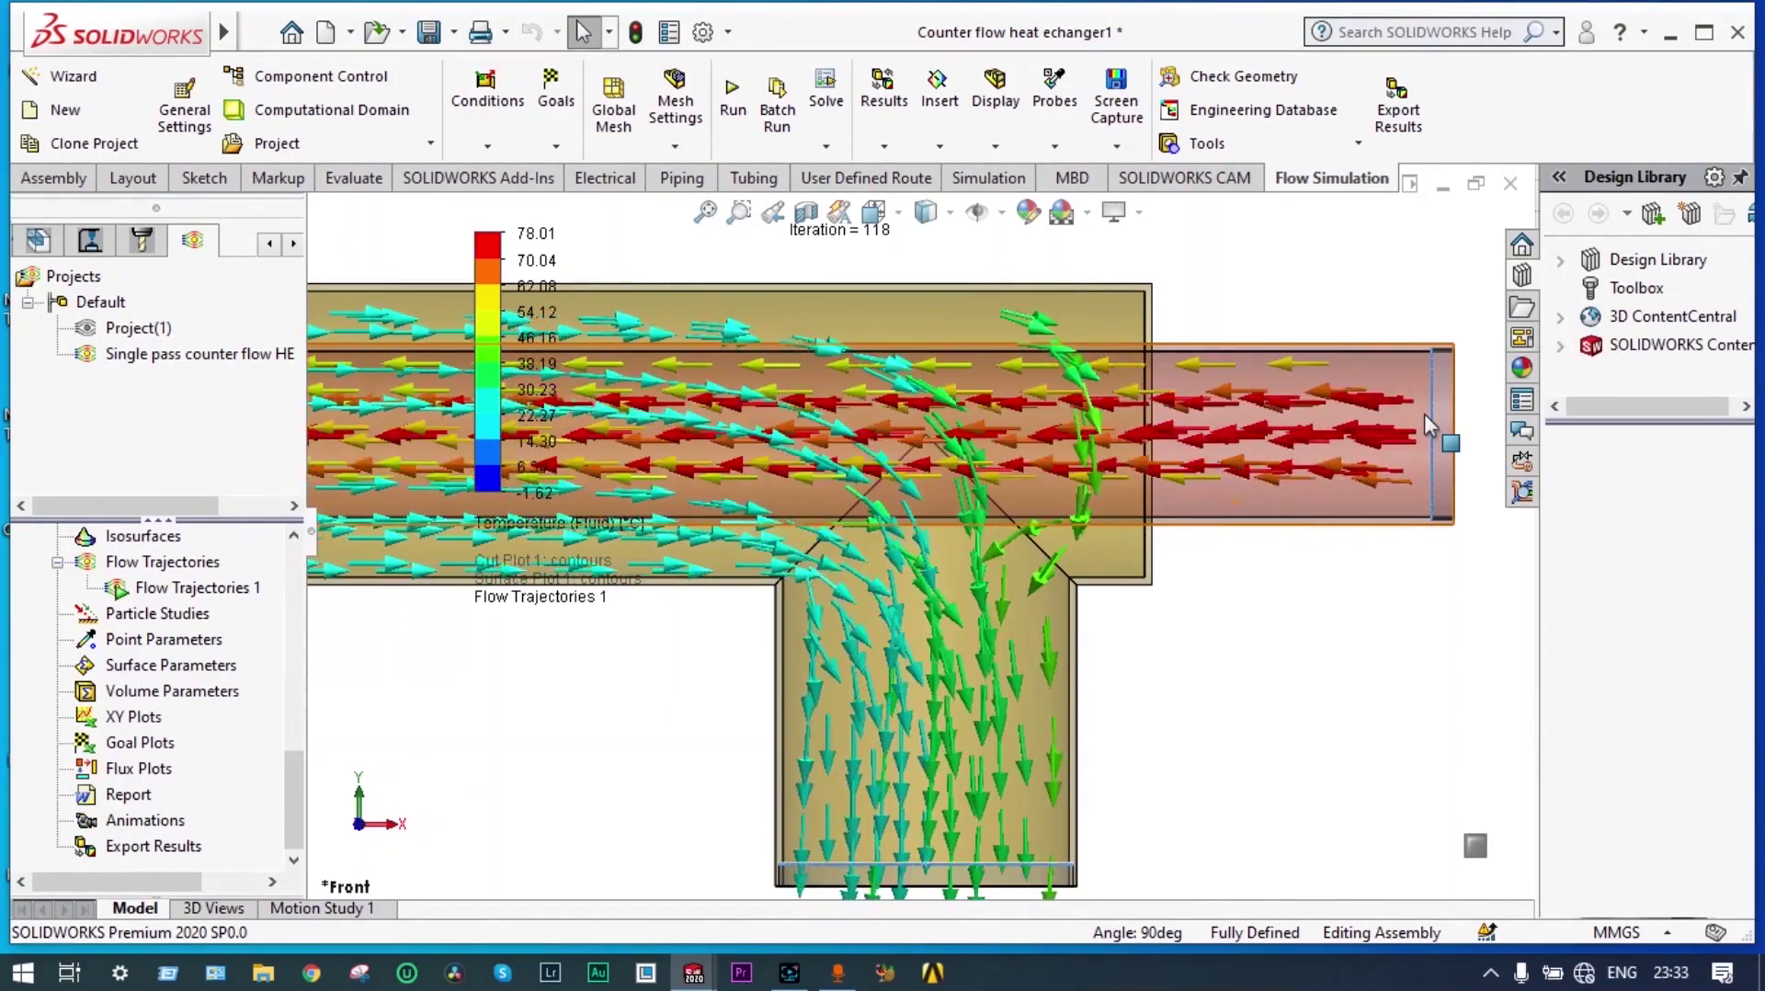
scroll(922, 530, up, 5)
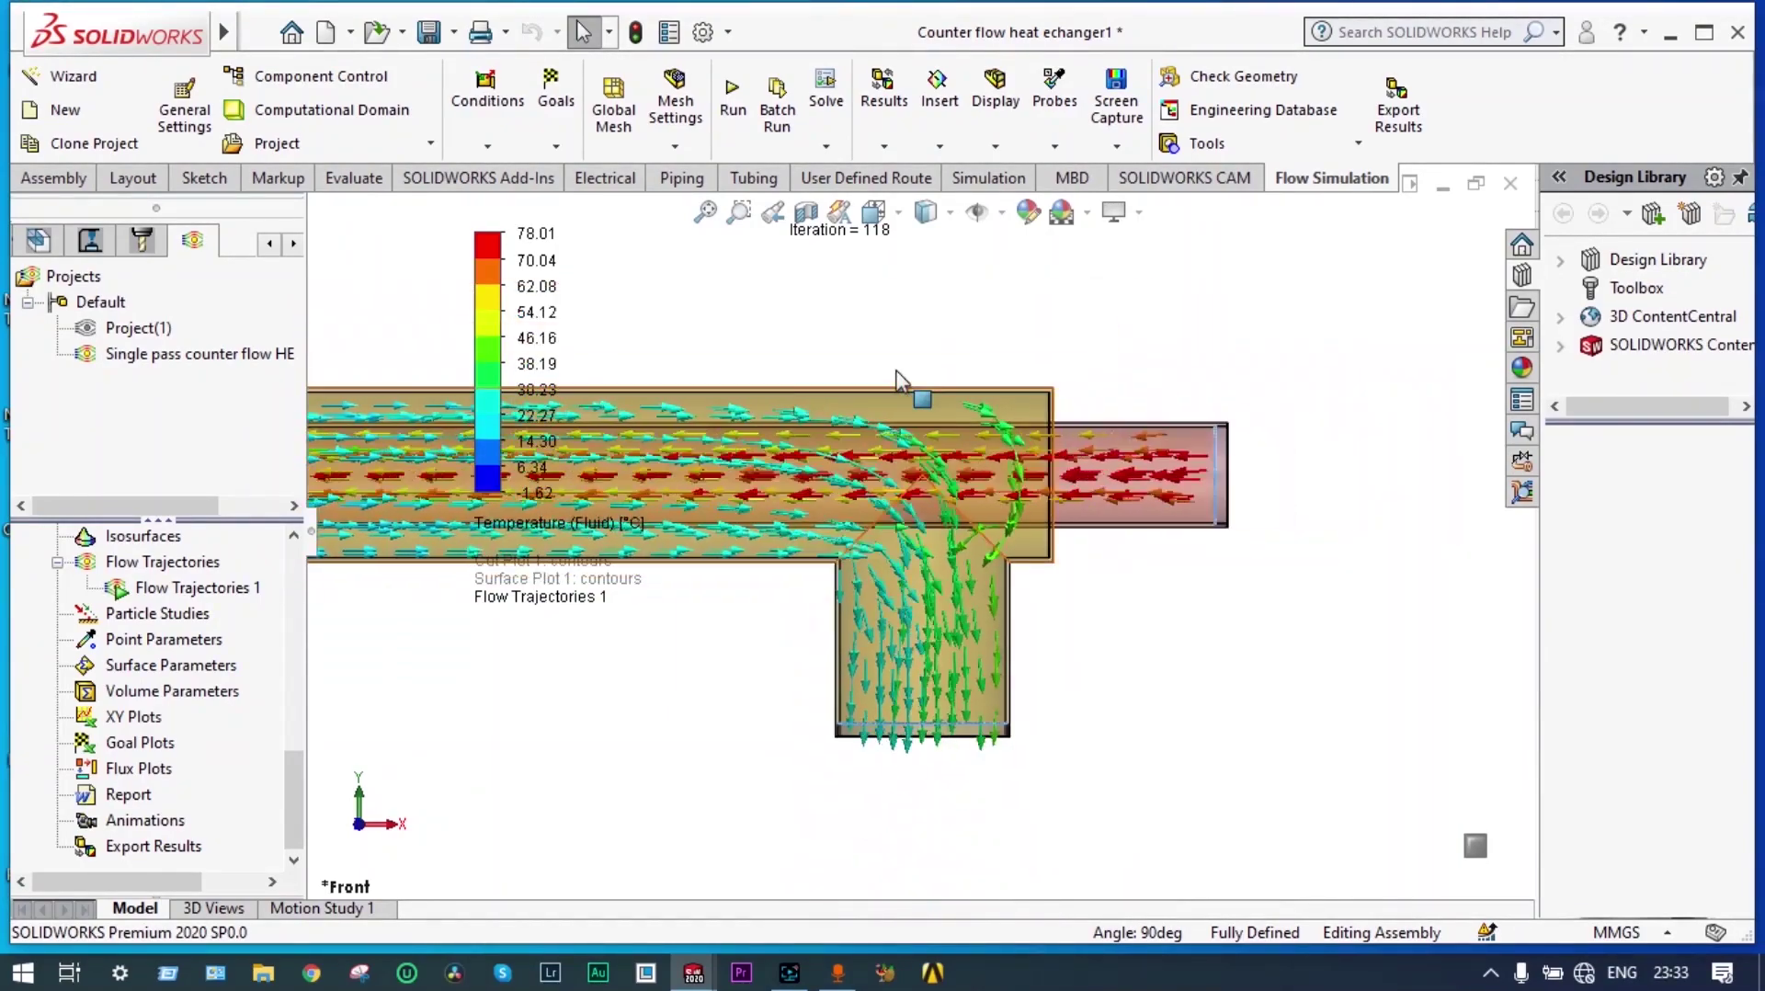
middle_drag(896, 377, 611, 514)
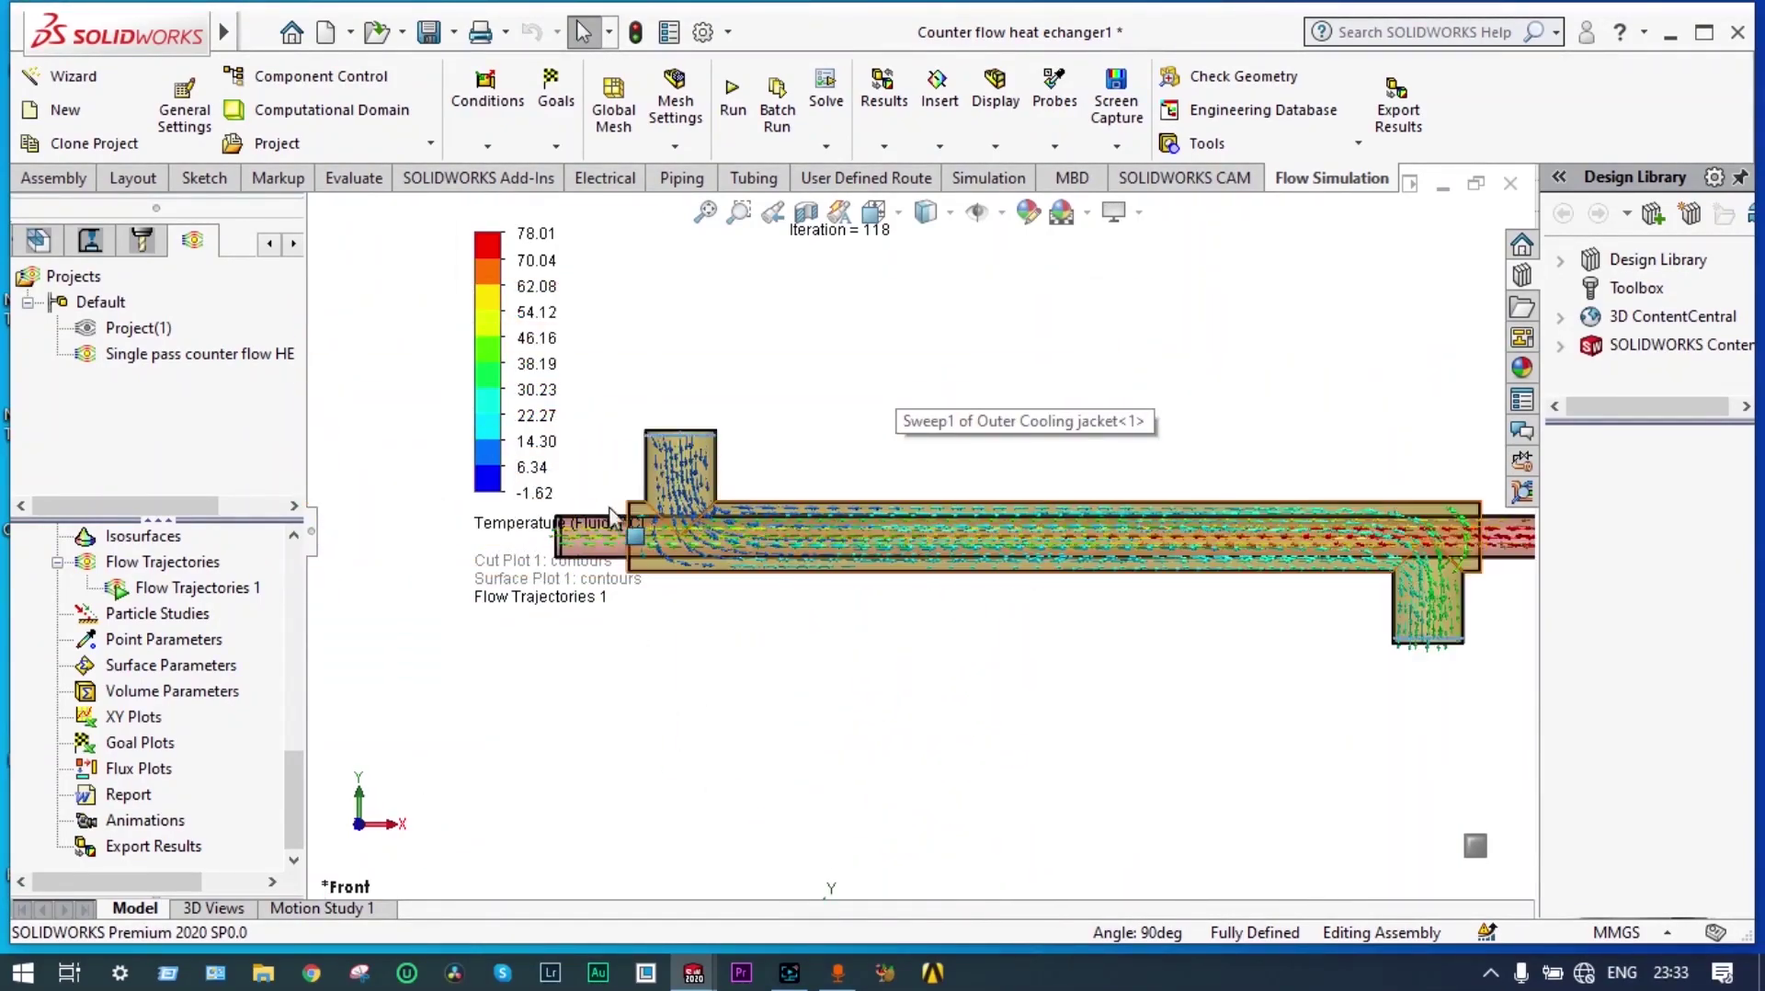
scroll(611, 515, down, 8)
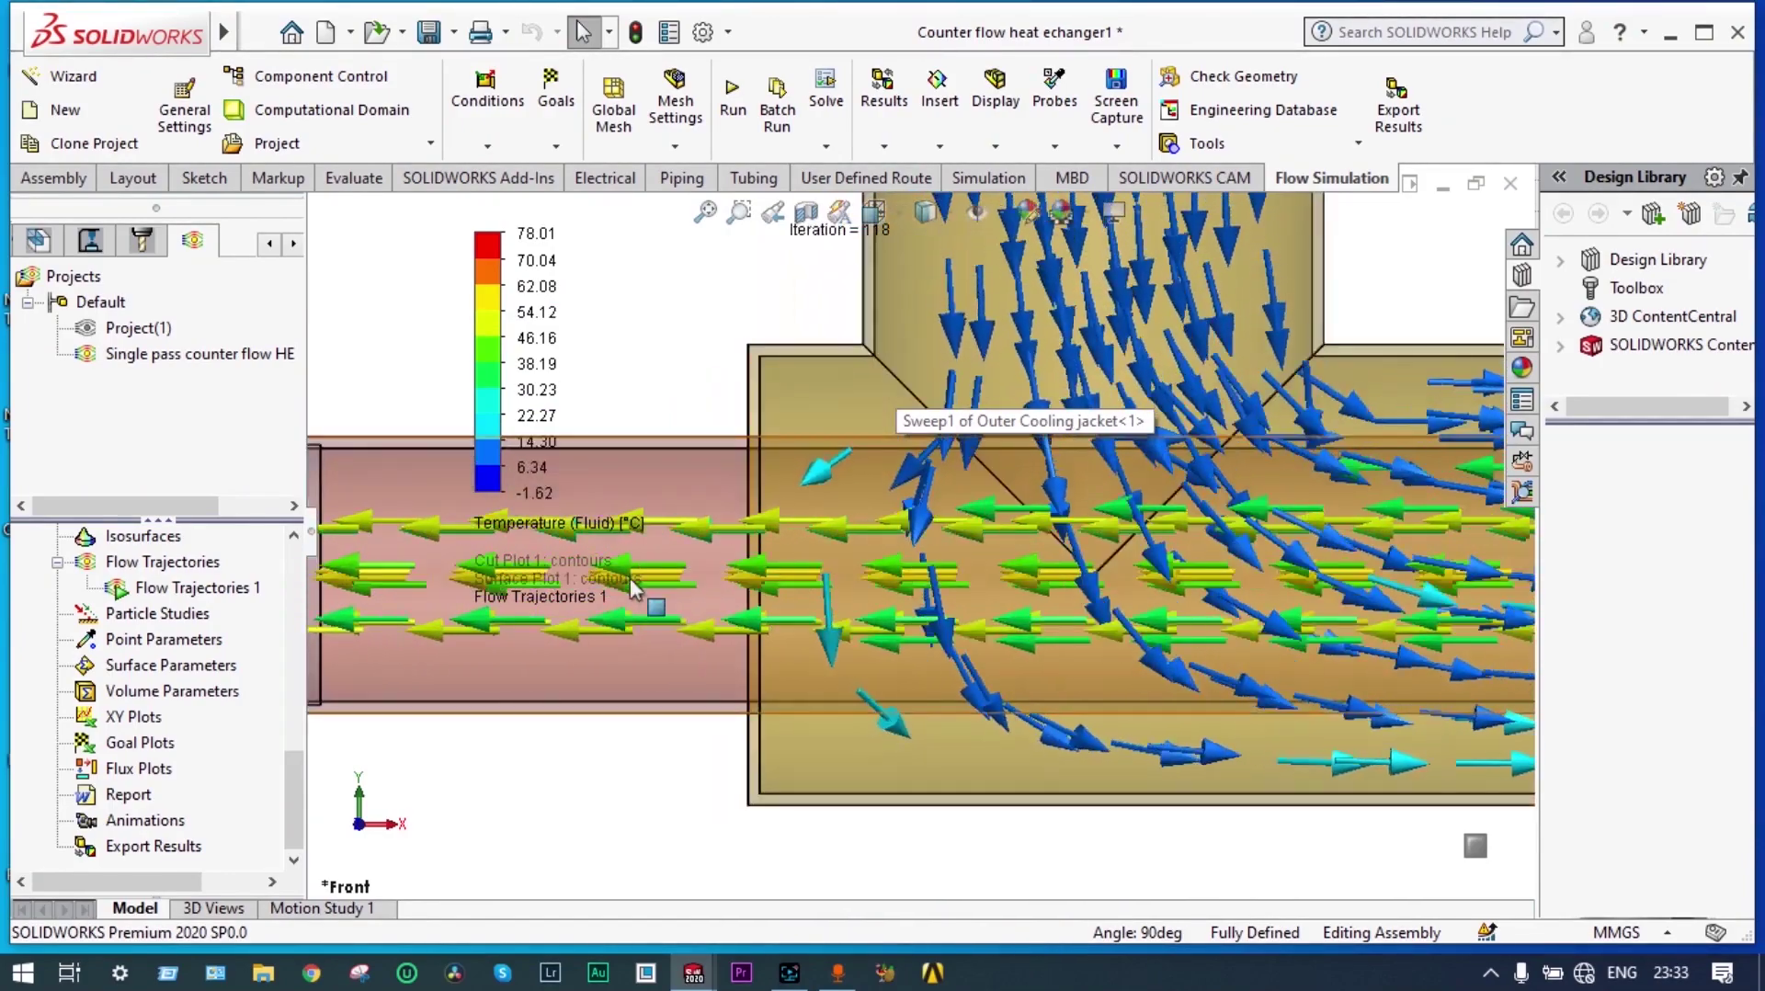
scroll(473, 611, up, 2)
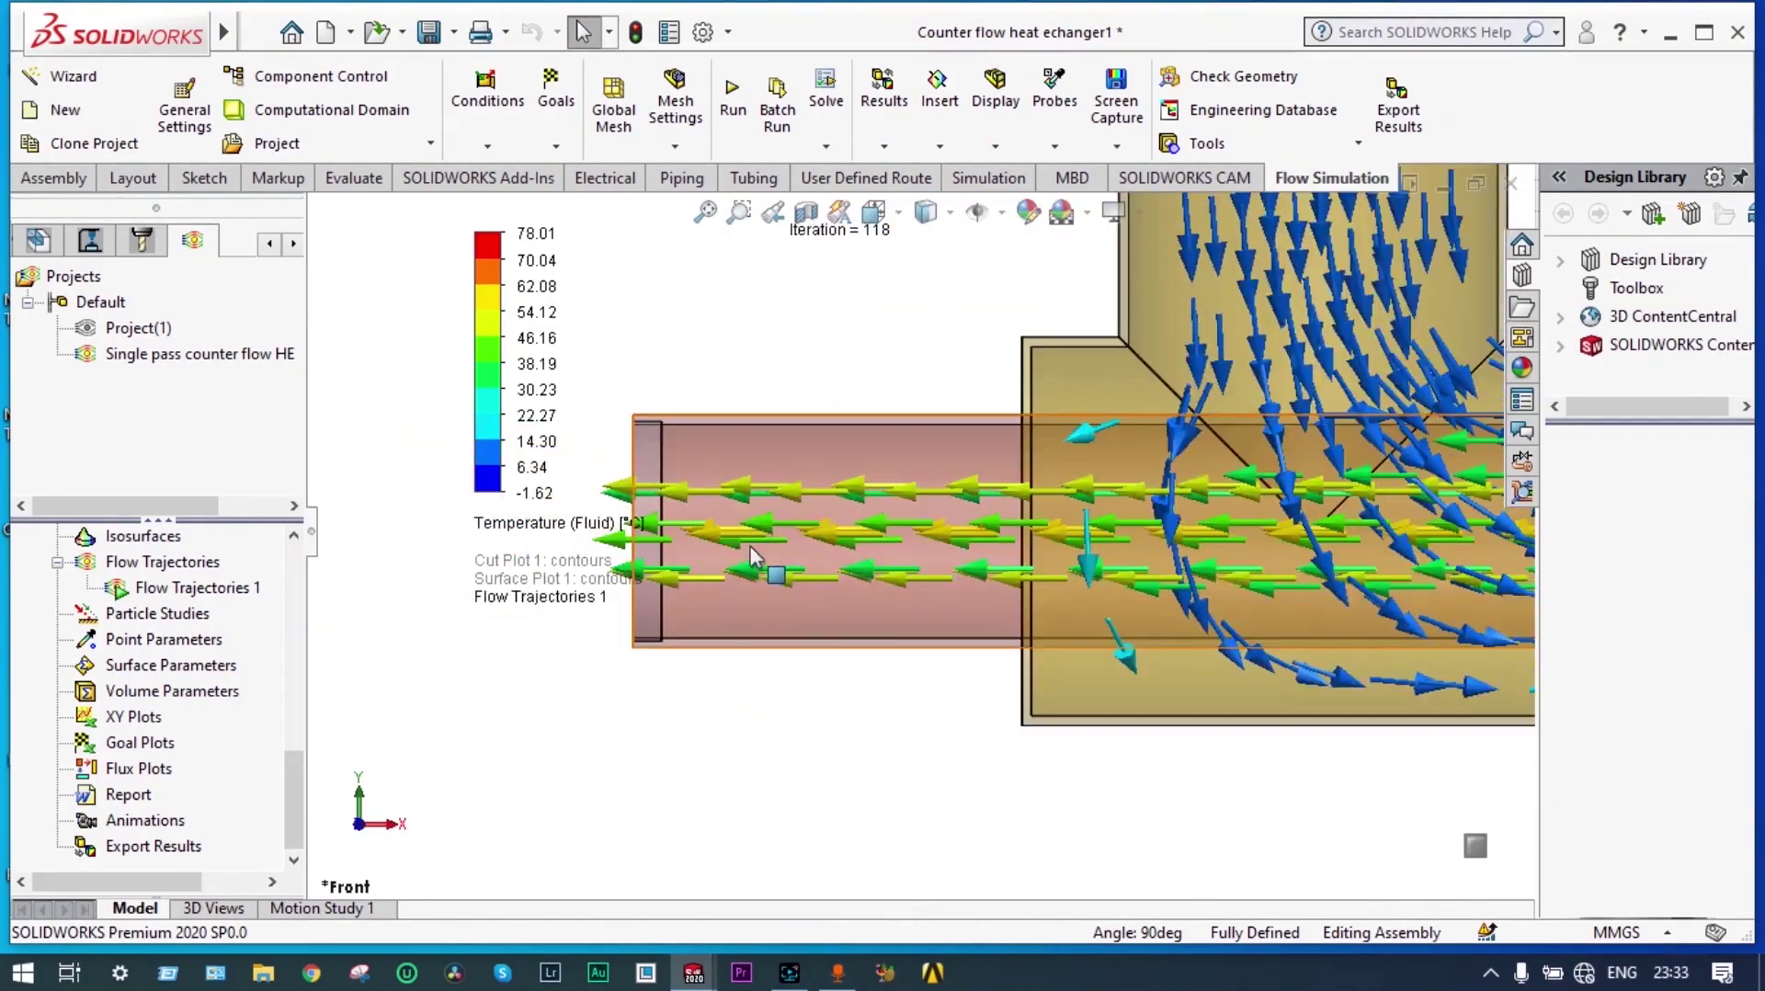
scroll(752, 552, down, 1)
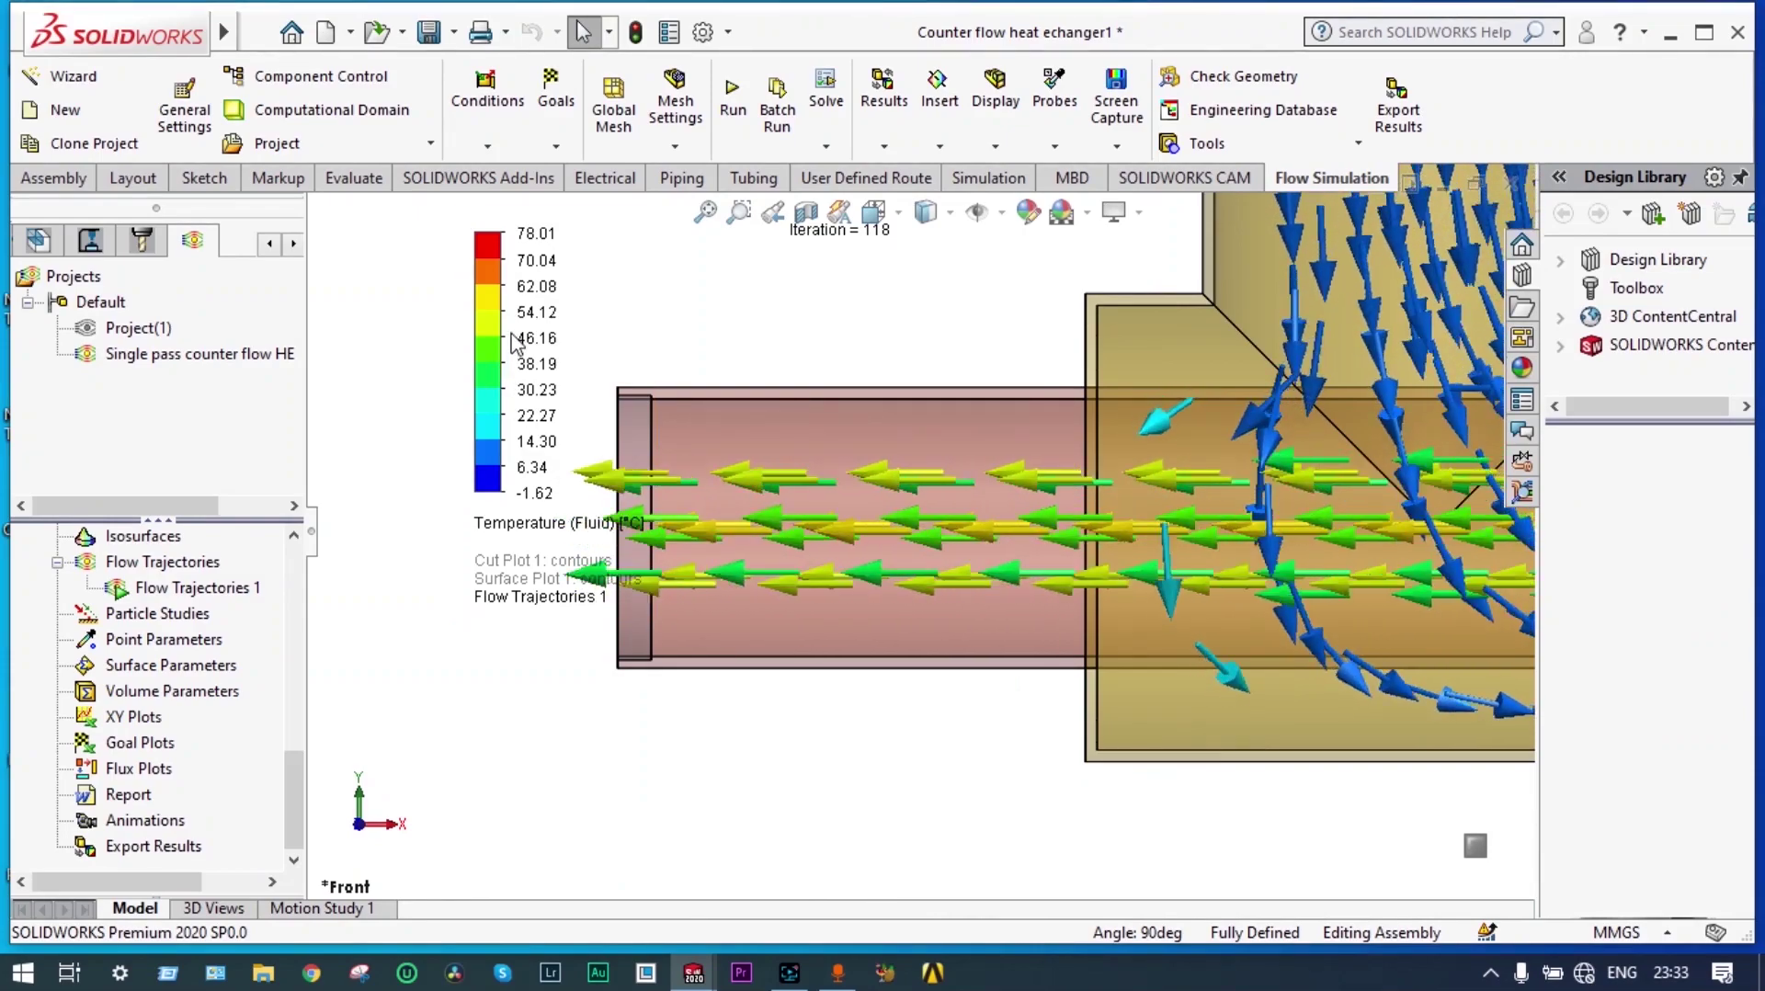
scroll(1175, 522, up, 2)
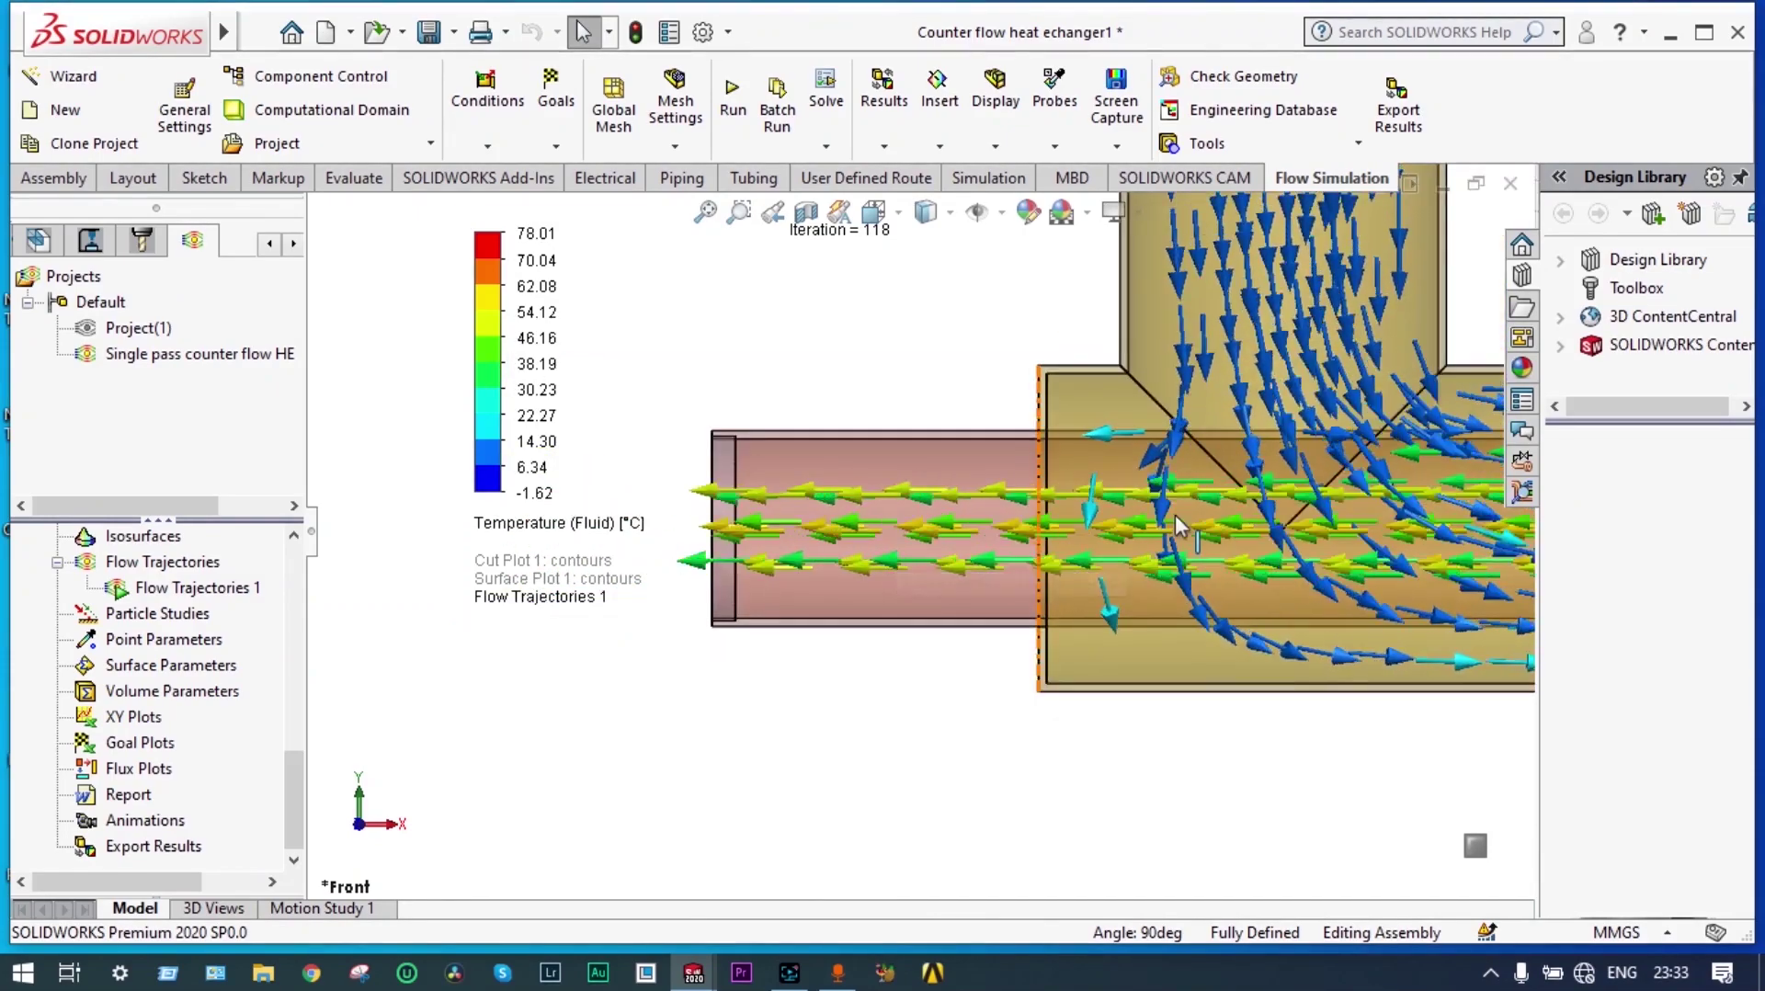
scroll(1260, 393, up, 2)
scroll(1153, 413, down, 5)
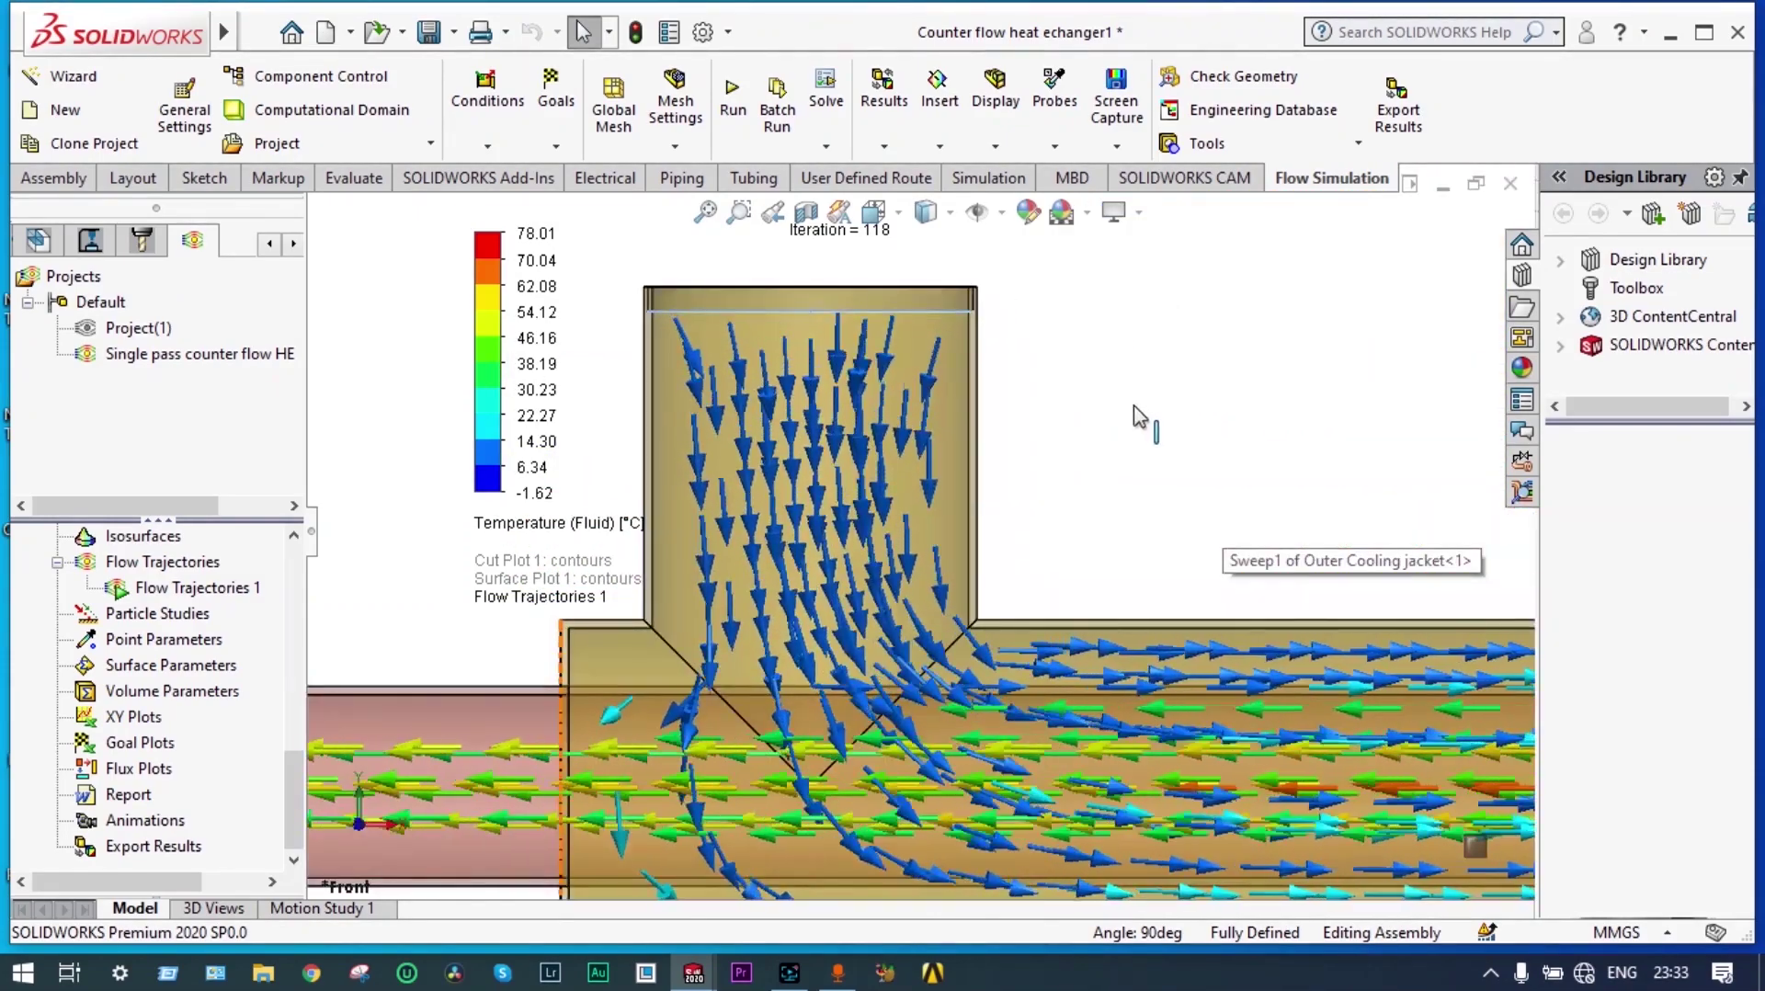
scroll(1064, 426, down, 1)
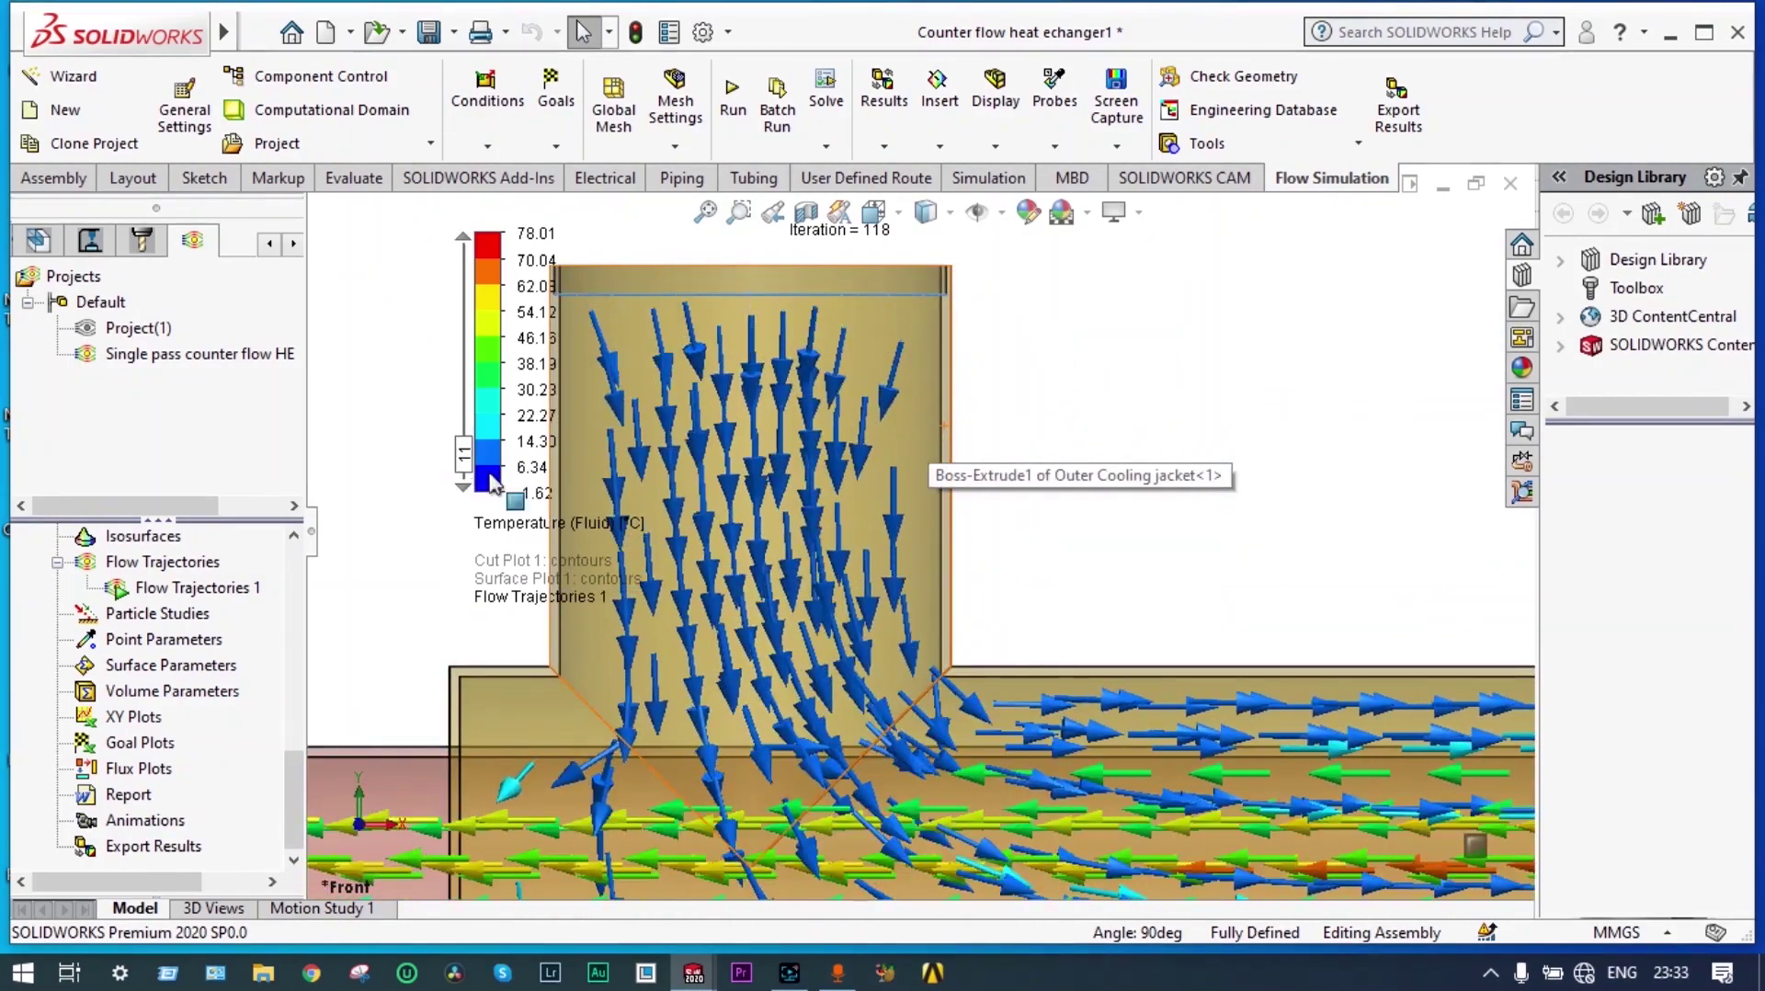
- Examine the opposing hot and cold streams along the middle of the heat exchanger and at the cooling jacket's outlet
scroll(1095, 579, up, 4)
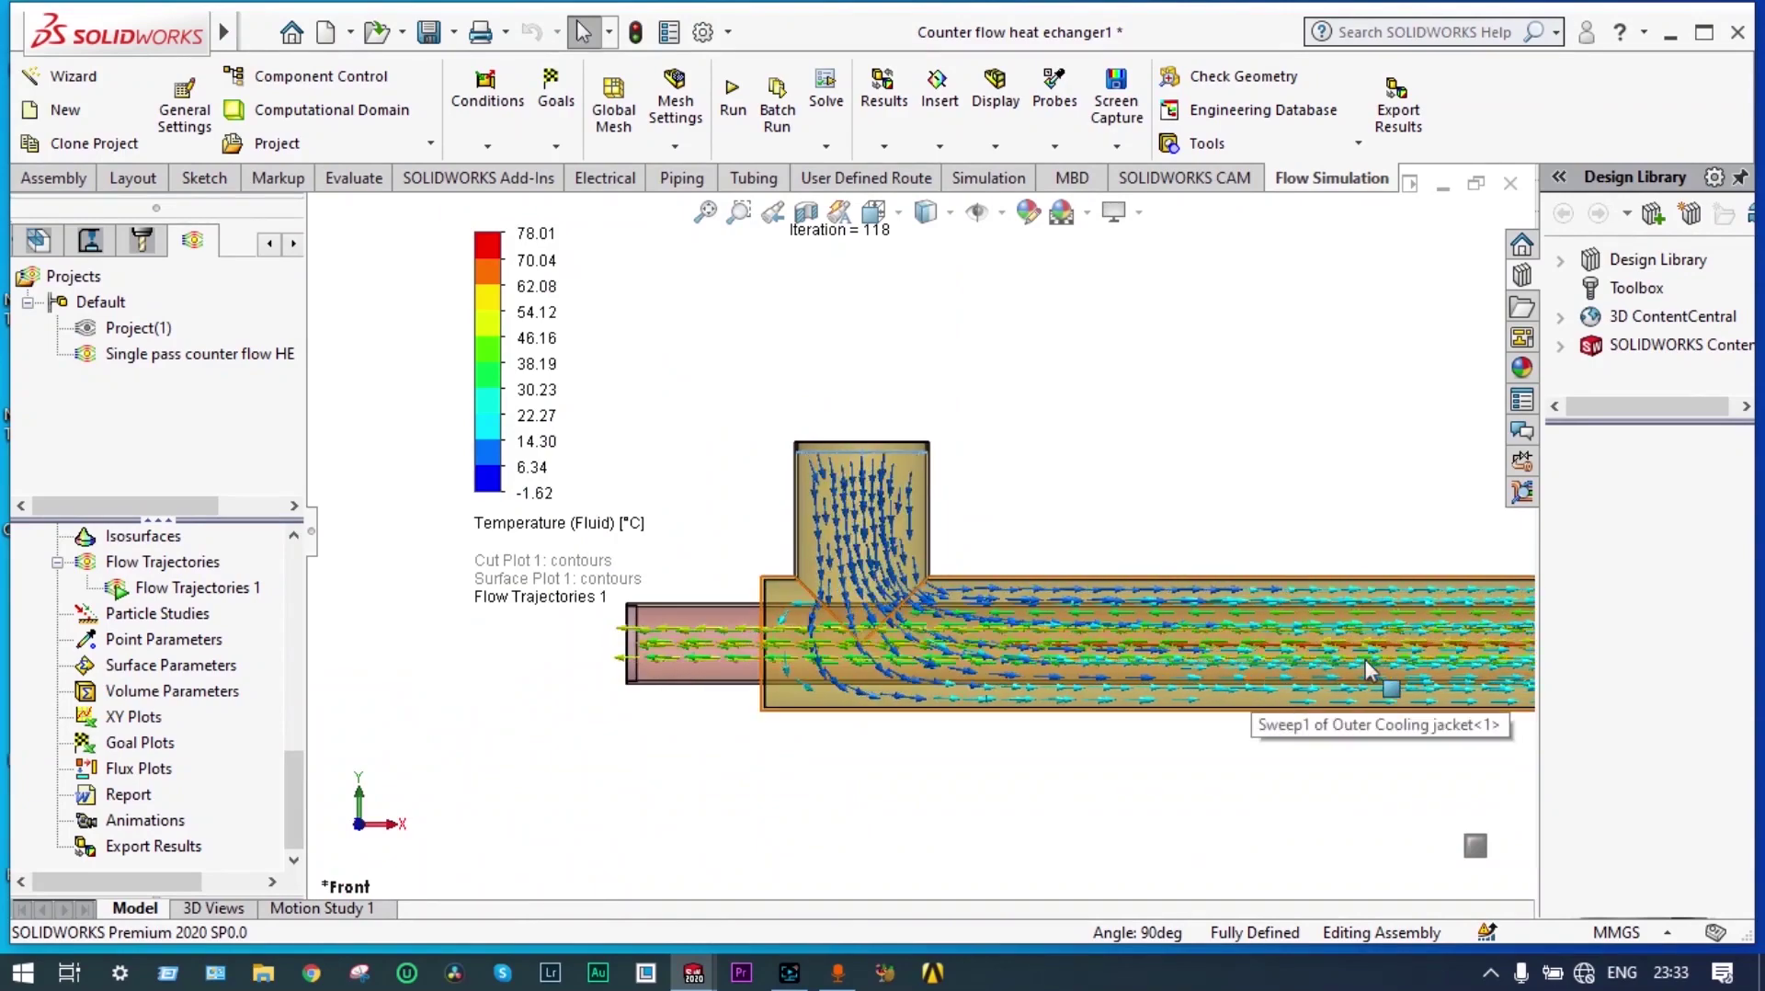
scroll(1342, 625, up, 2)
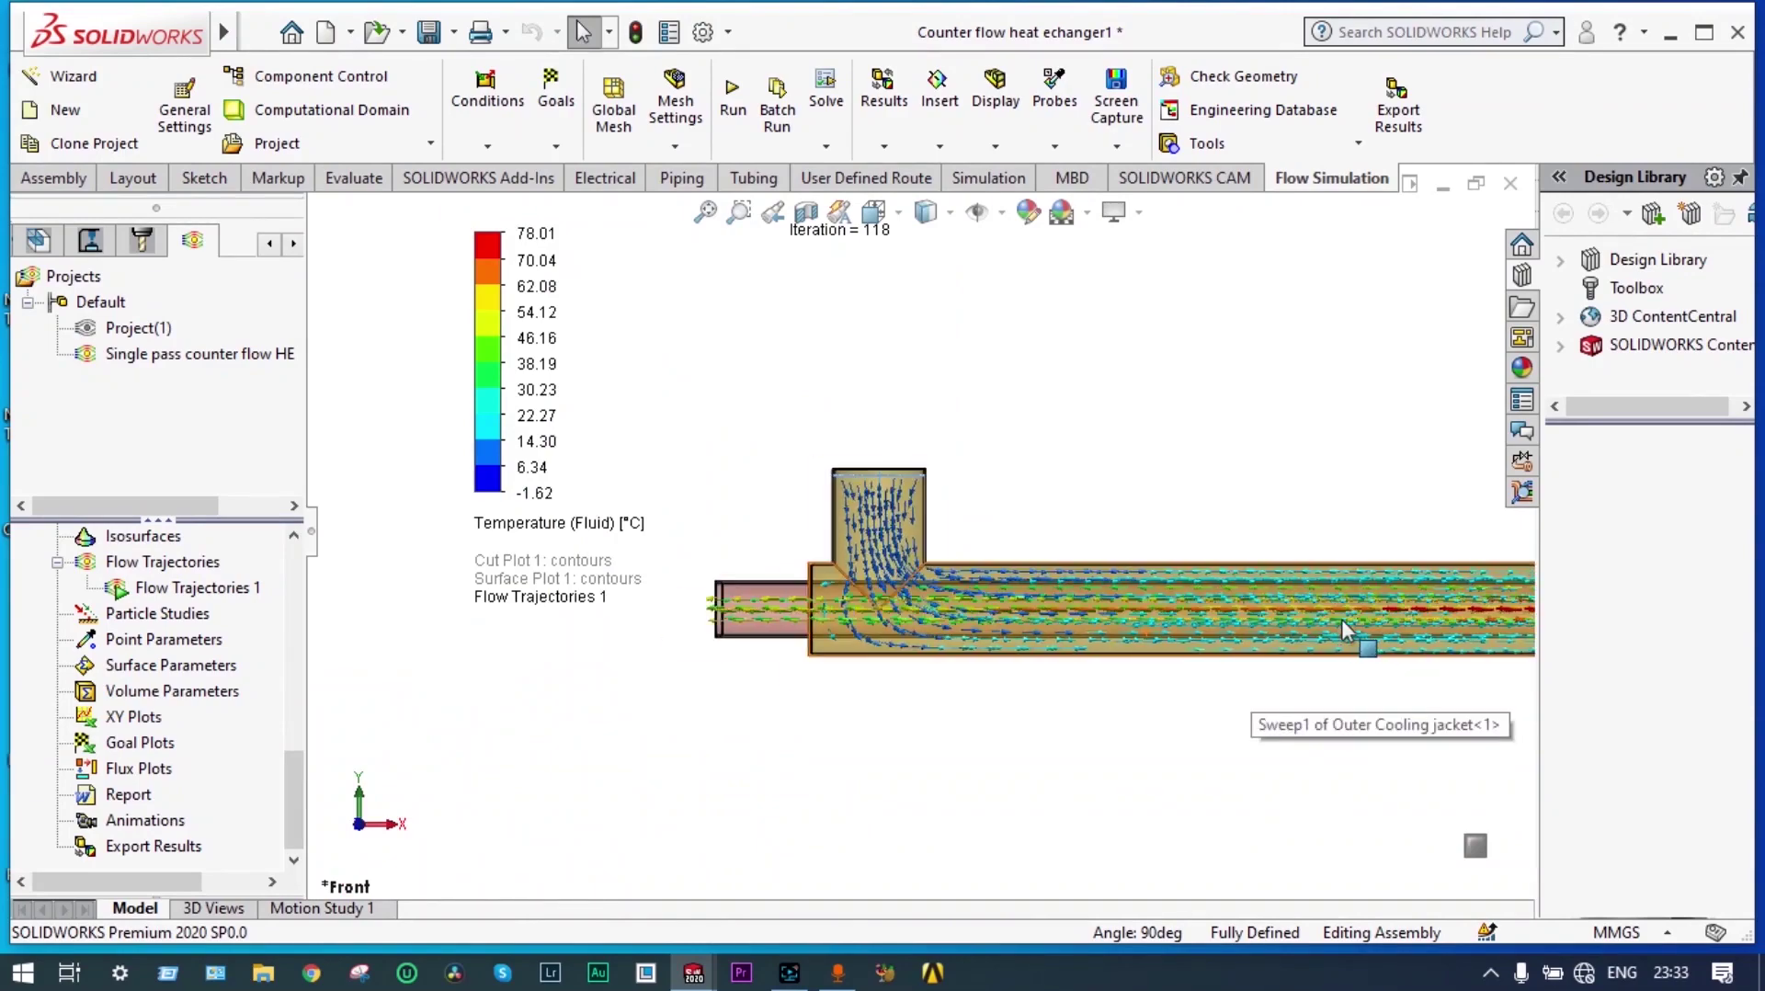
scroll(1332, 620, down, 5)
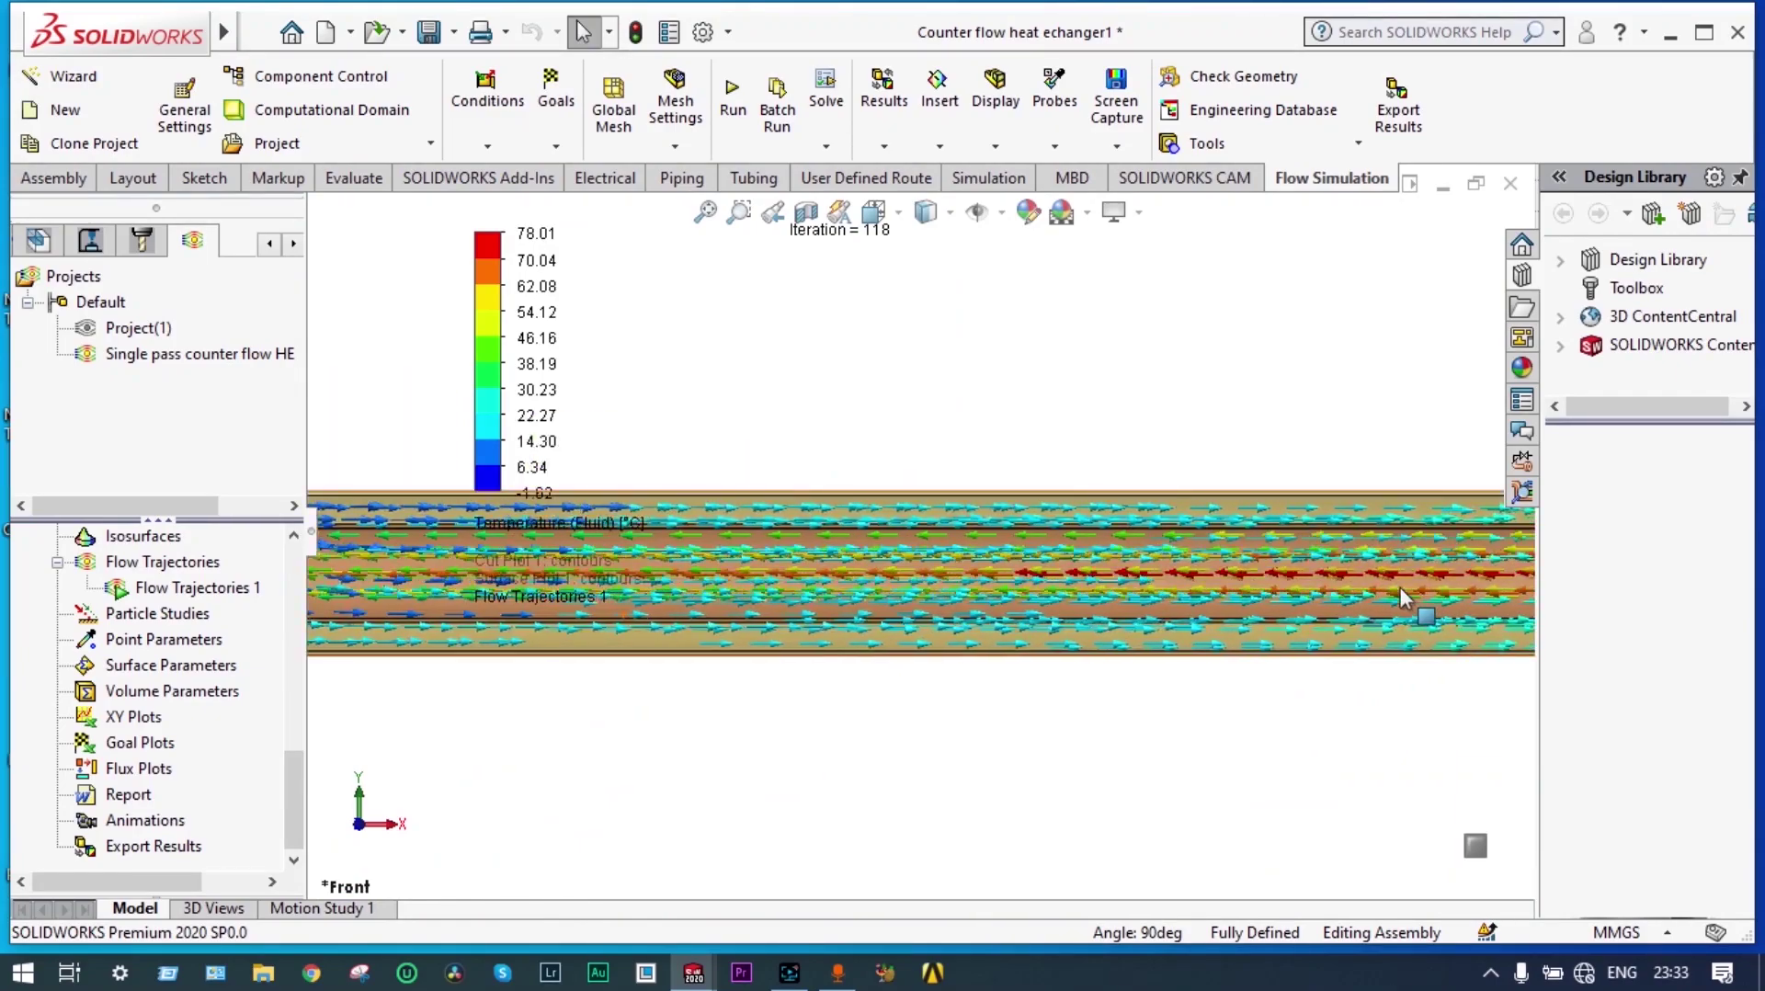
scroll(1382, 589, down, 4)
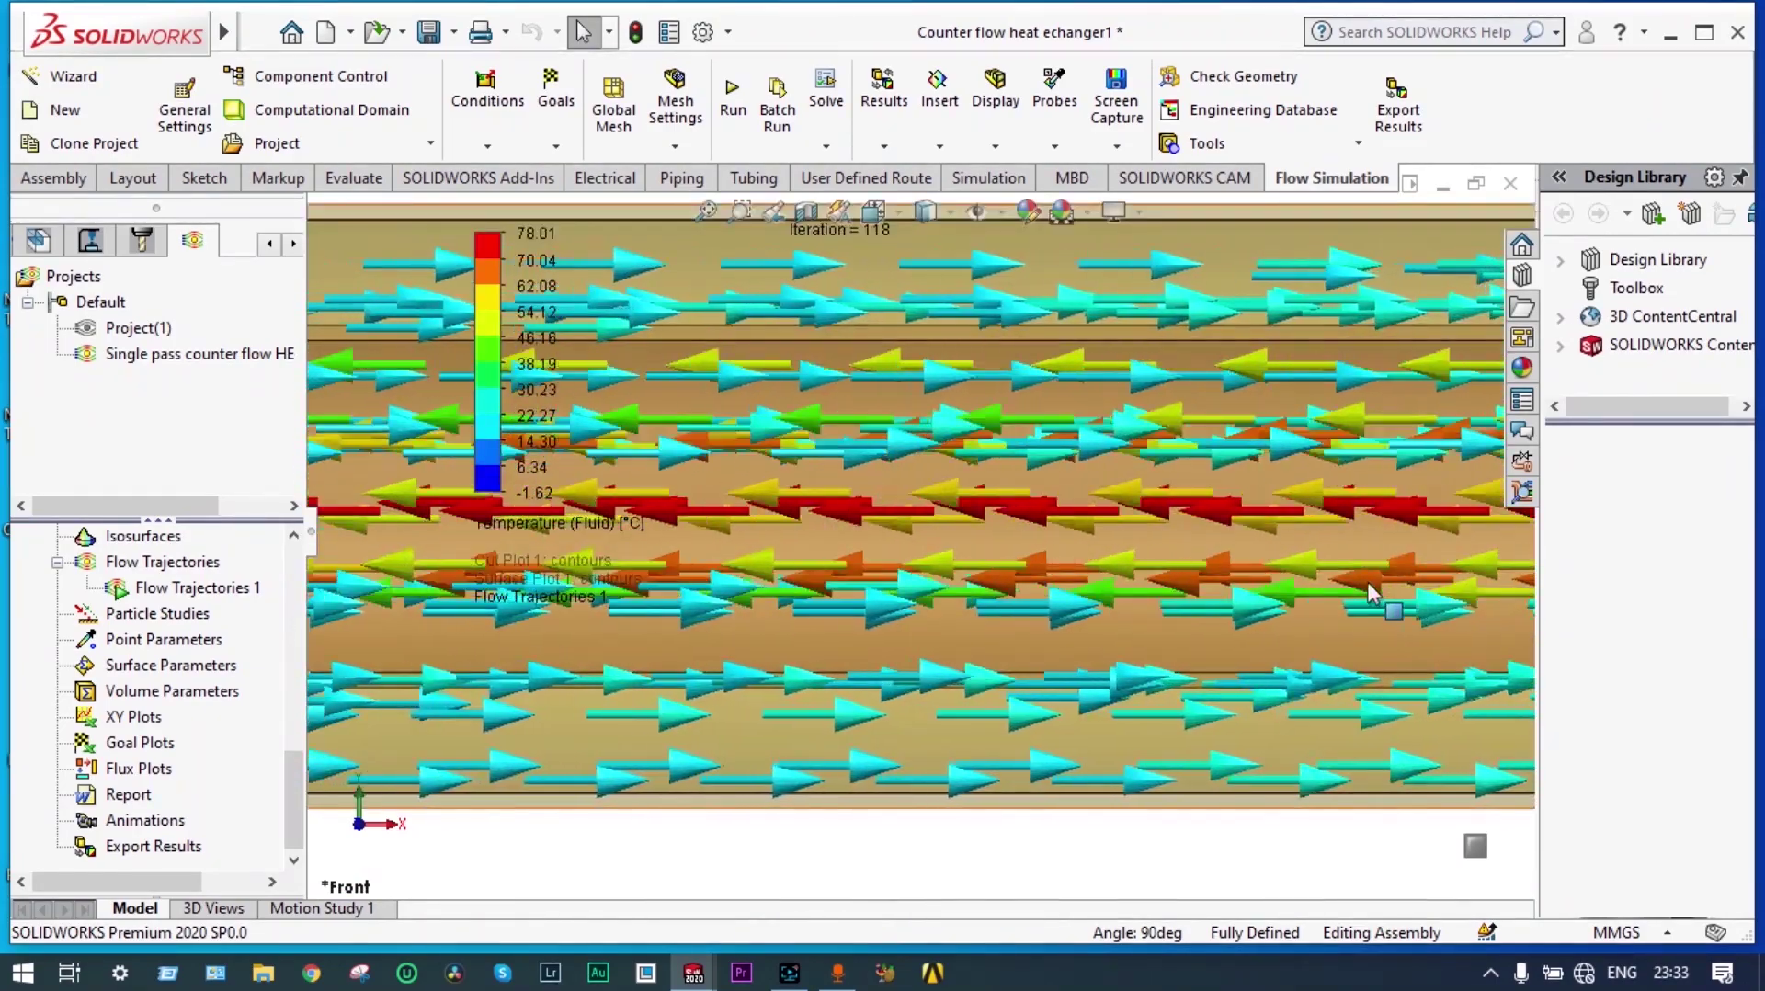
scroll(1366, 590, up, 1)
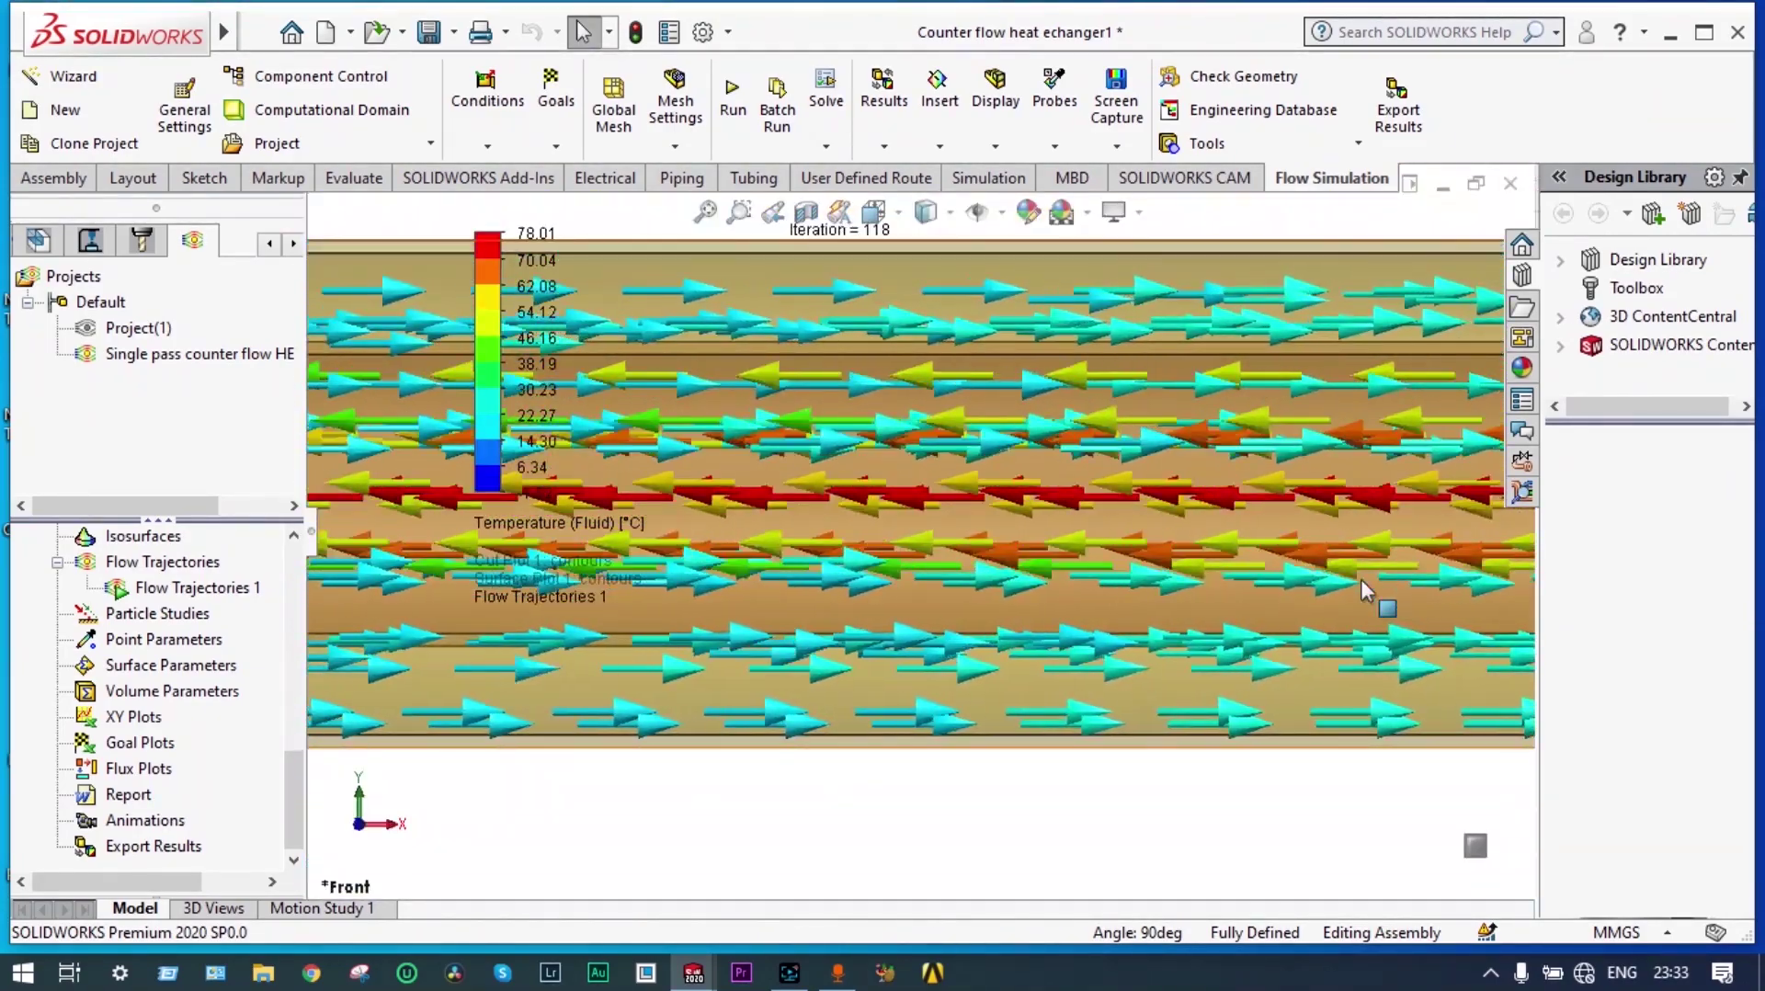
scroll(1361, 580, up, 1)
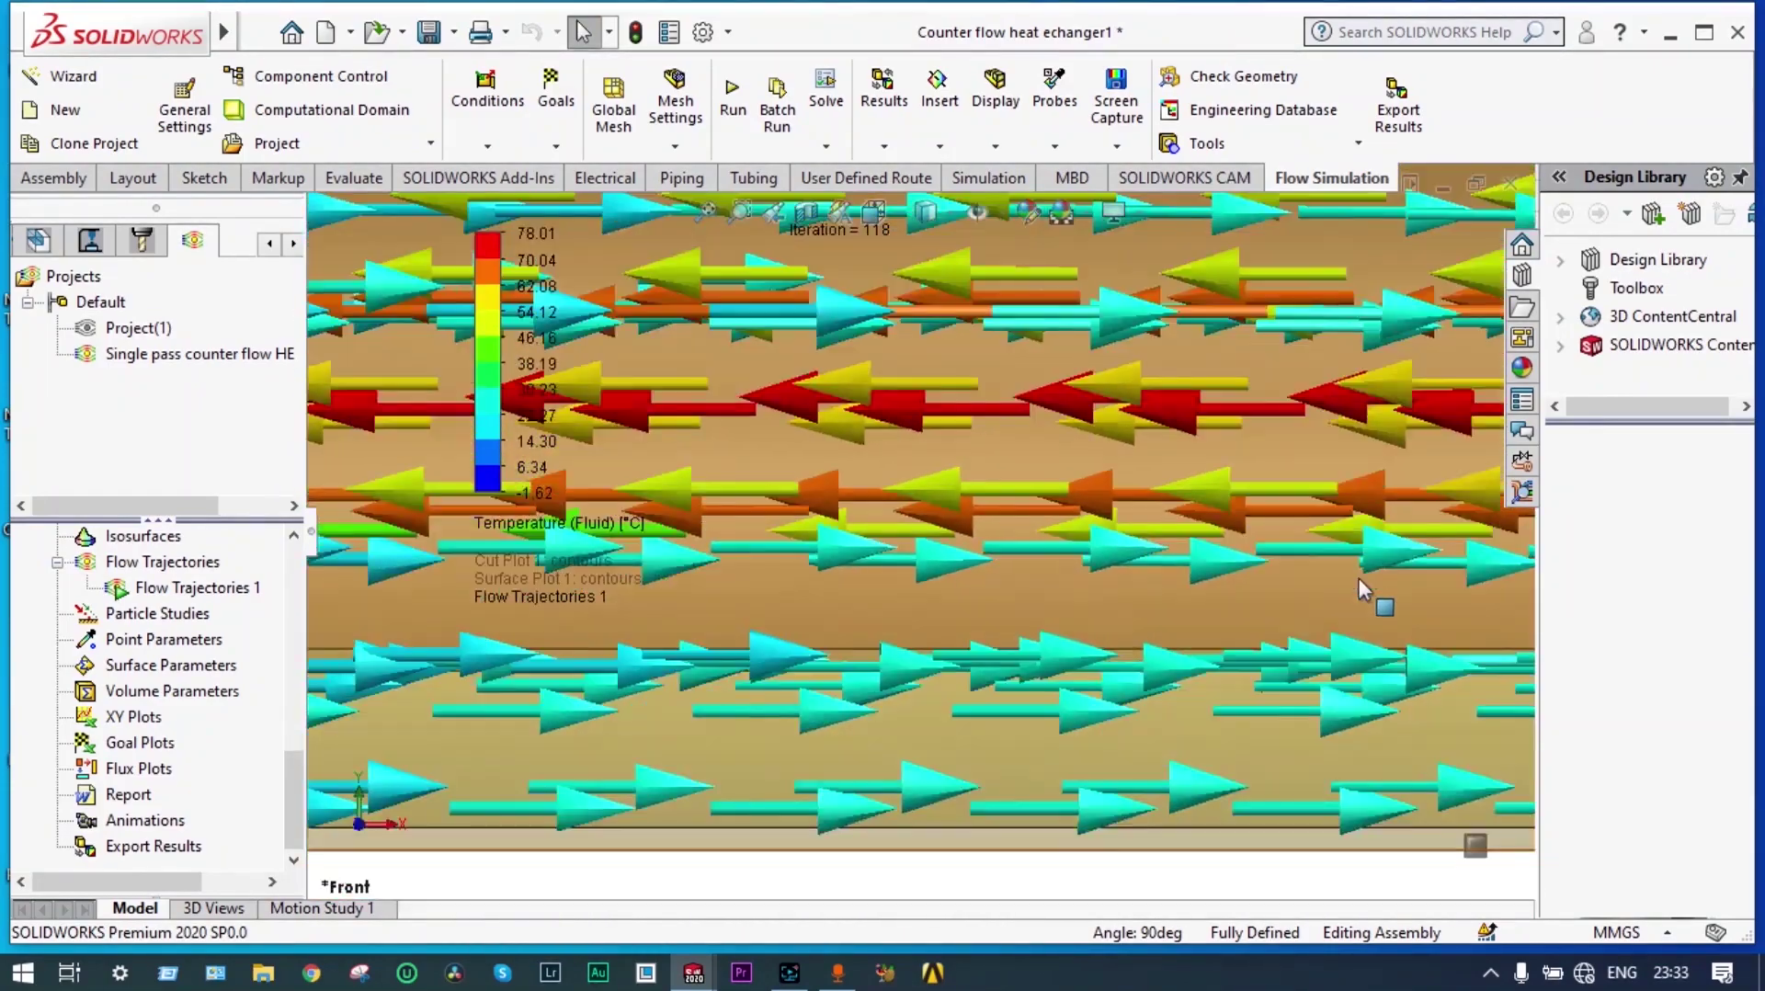
scroll(1360, 592, up, 2)
scroll(1195, 644, down, 4)
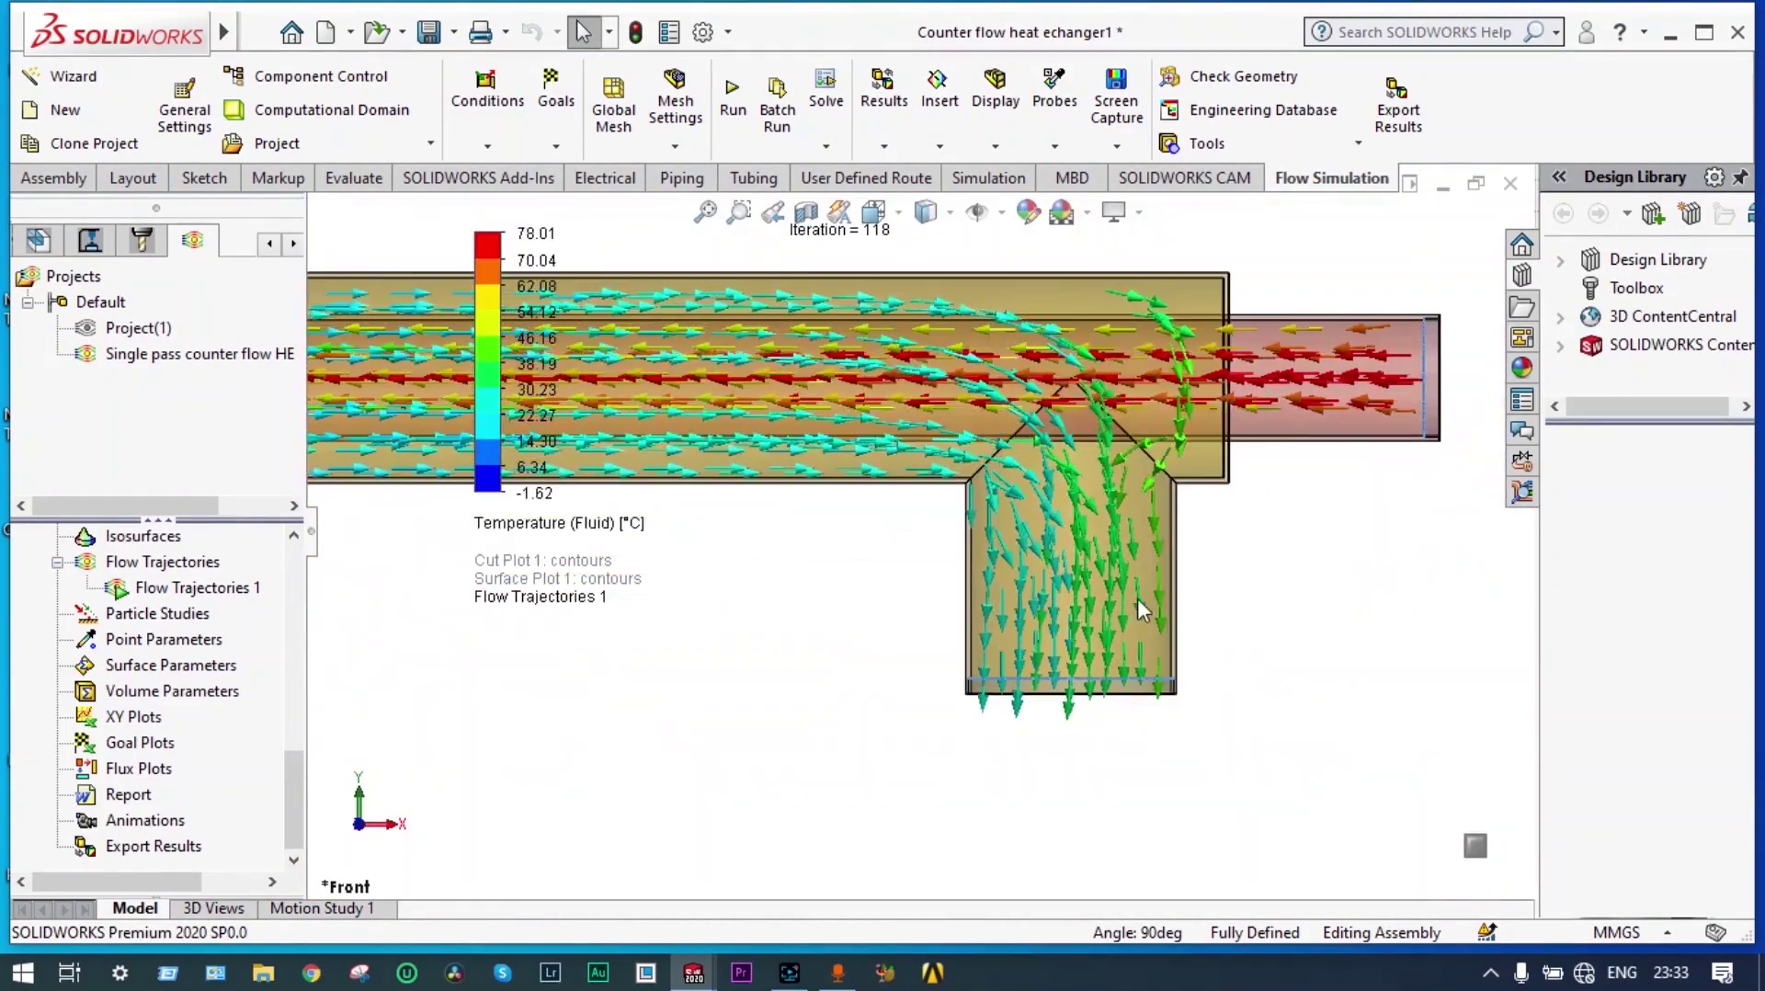
scroll(1103, 633, down, 3)
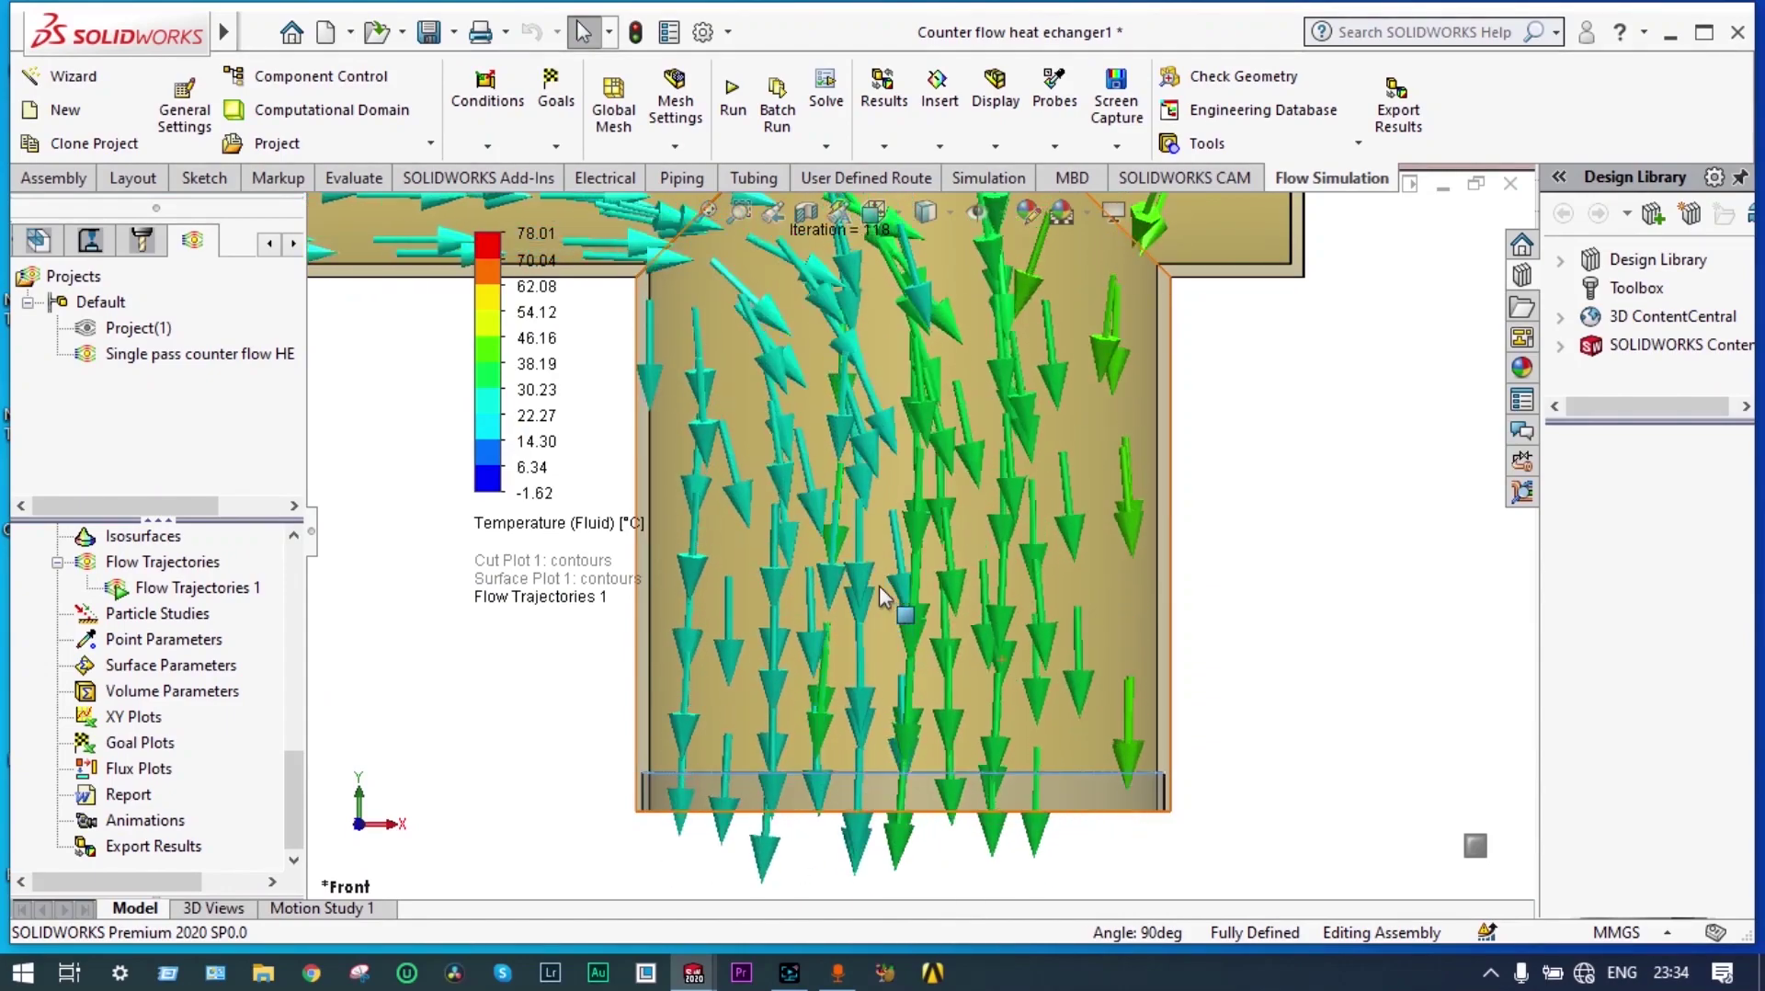
scroll(881, 581, up, 10)
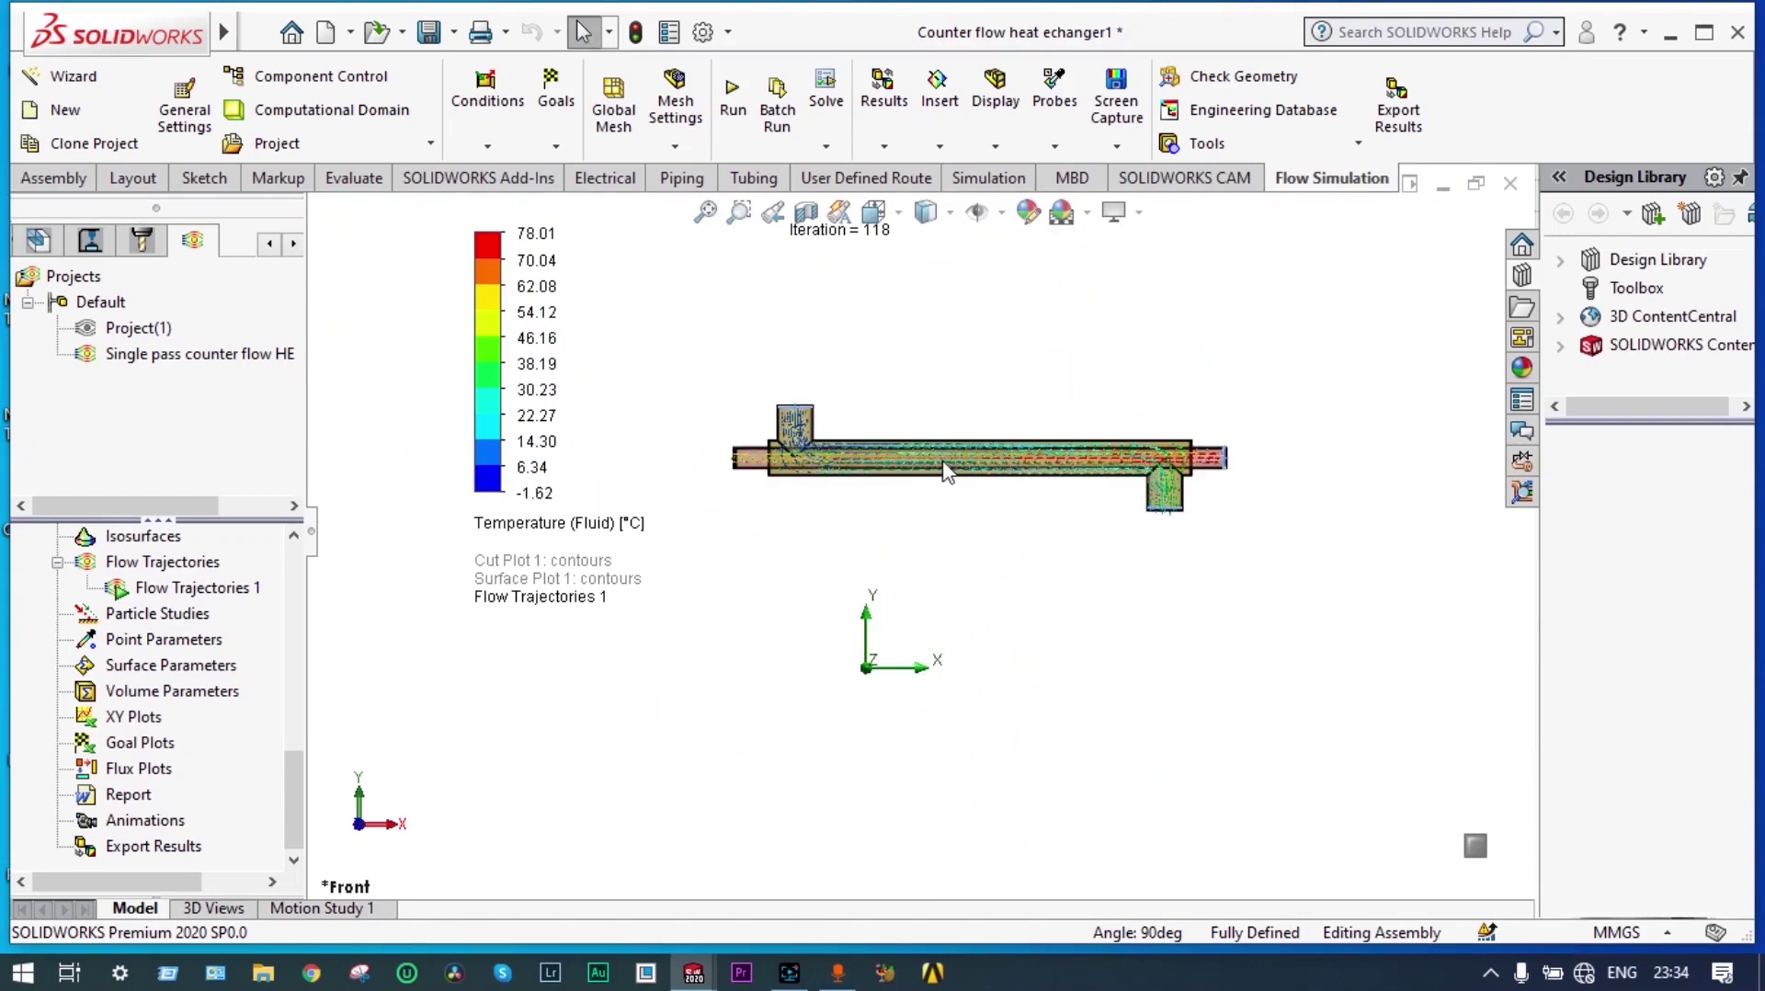
scroll(946, 471, down, 3)
scroll(956, 463, down, 2)
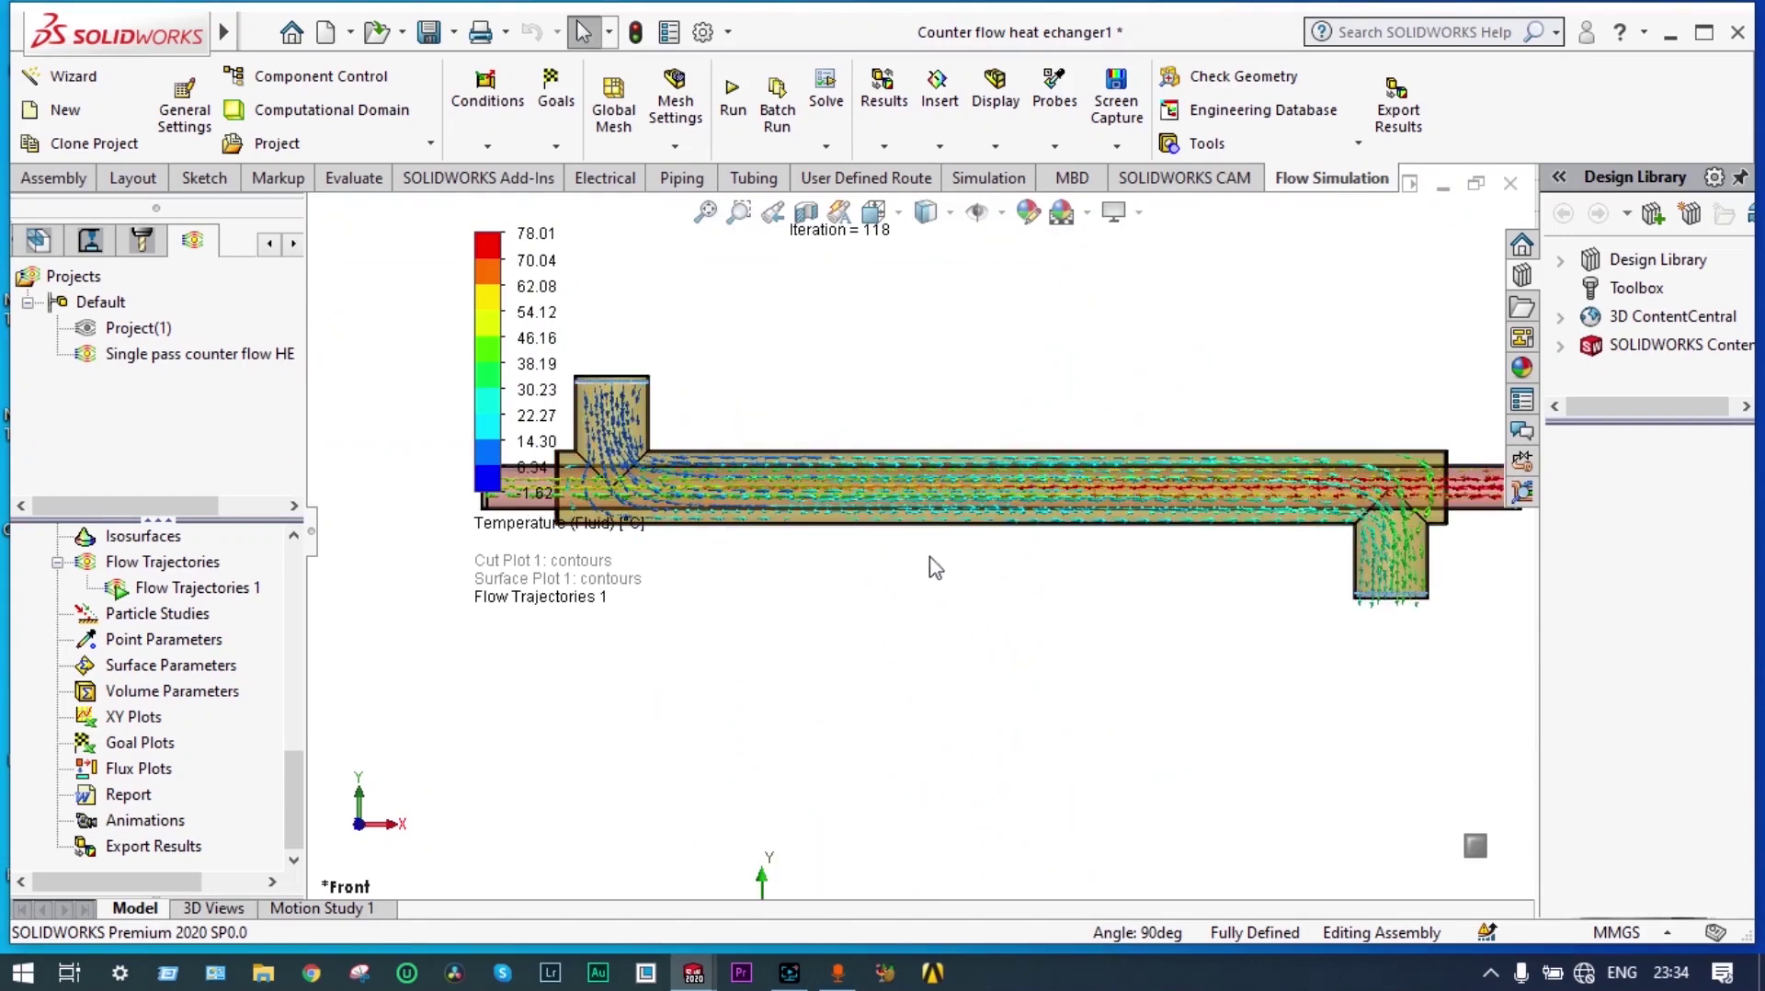
- Insert a goal plot with all goals selected and show its summary table
scroll(290, 763, up, 4)
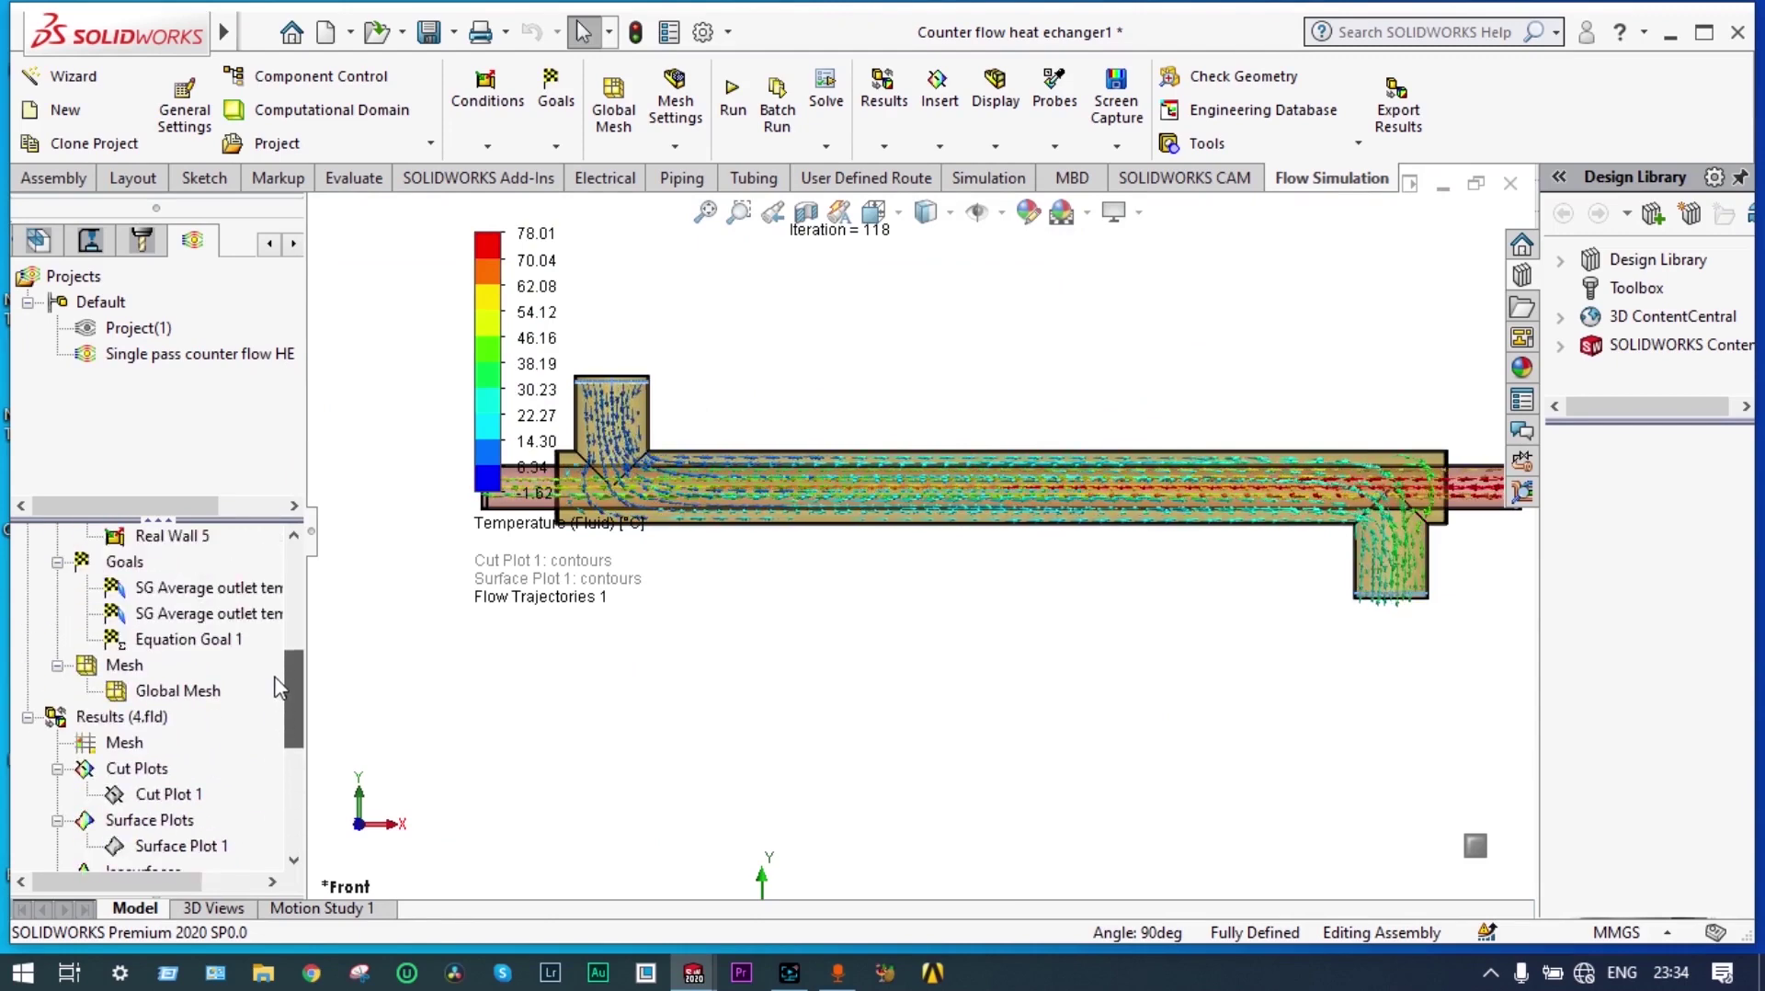
scroll(275, 791, down, 4)
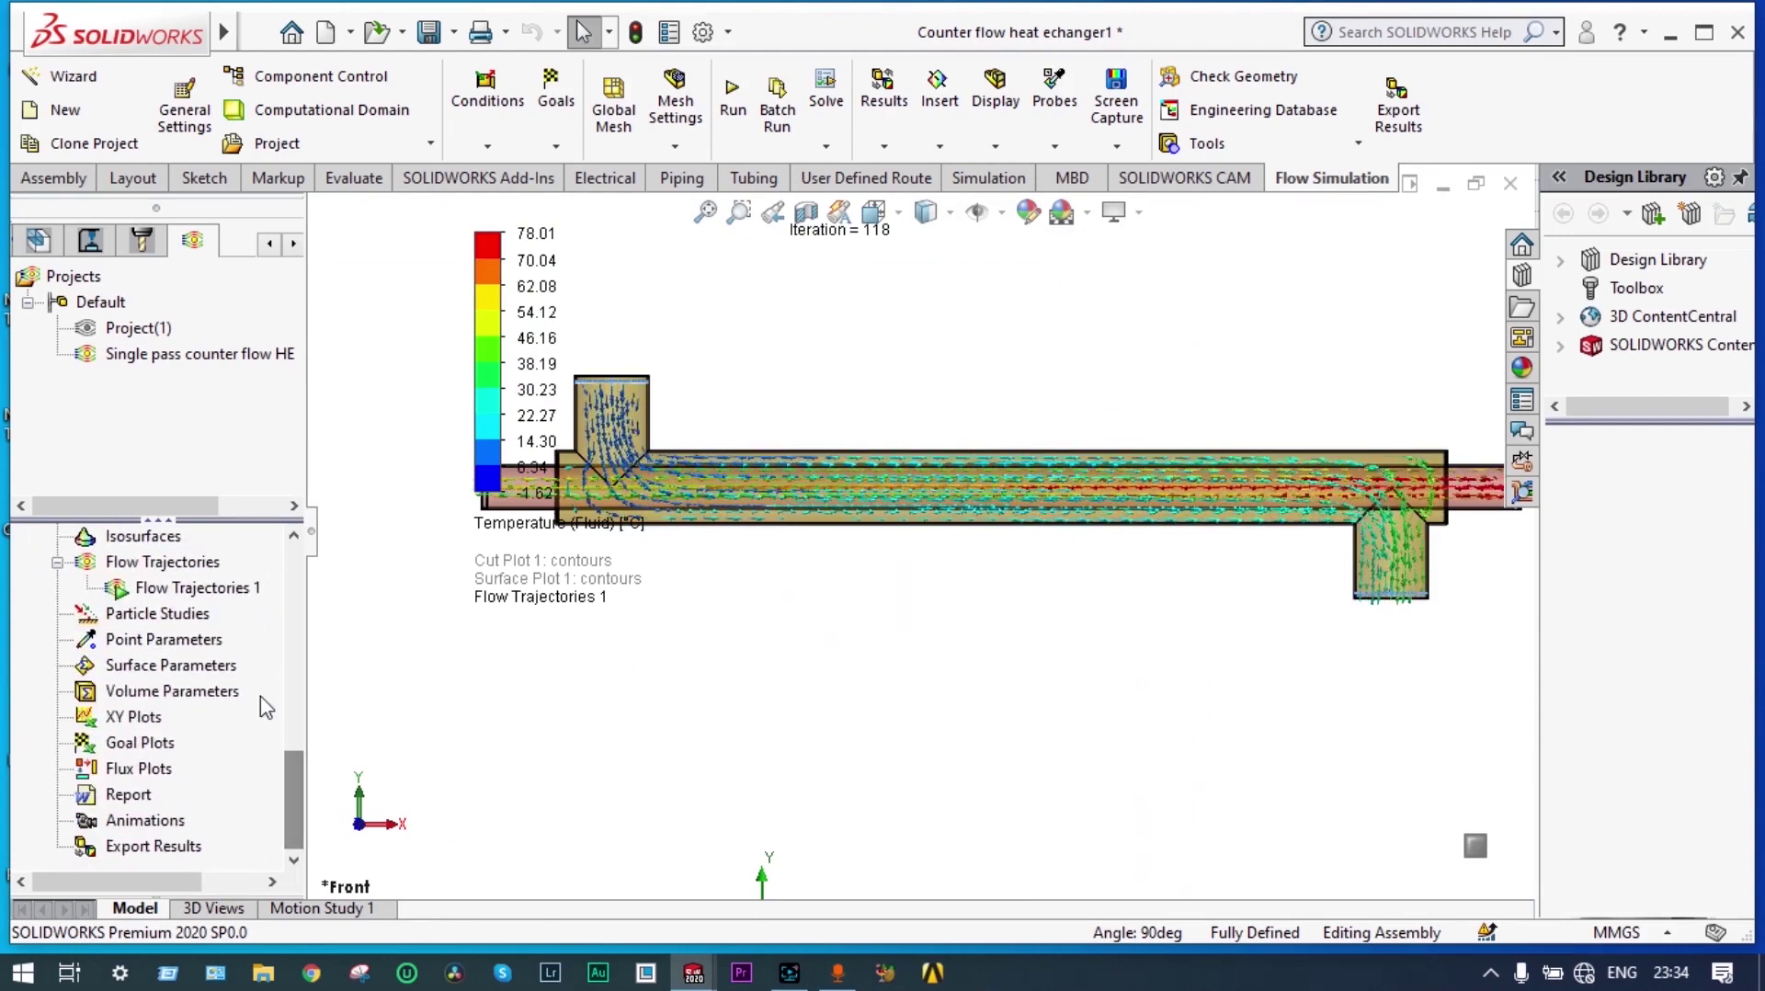
right_click(164, 749)
click(188, 768)
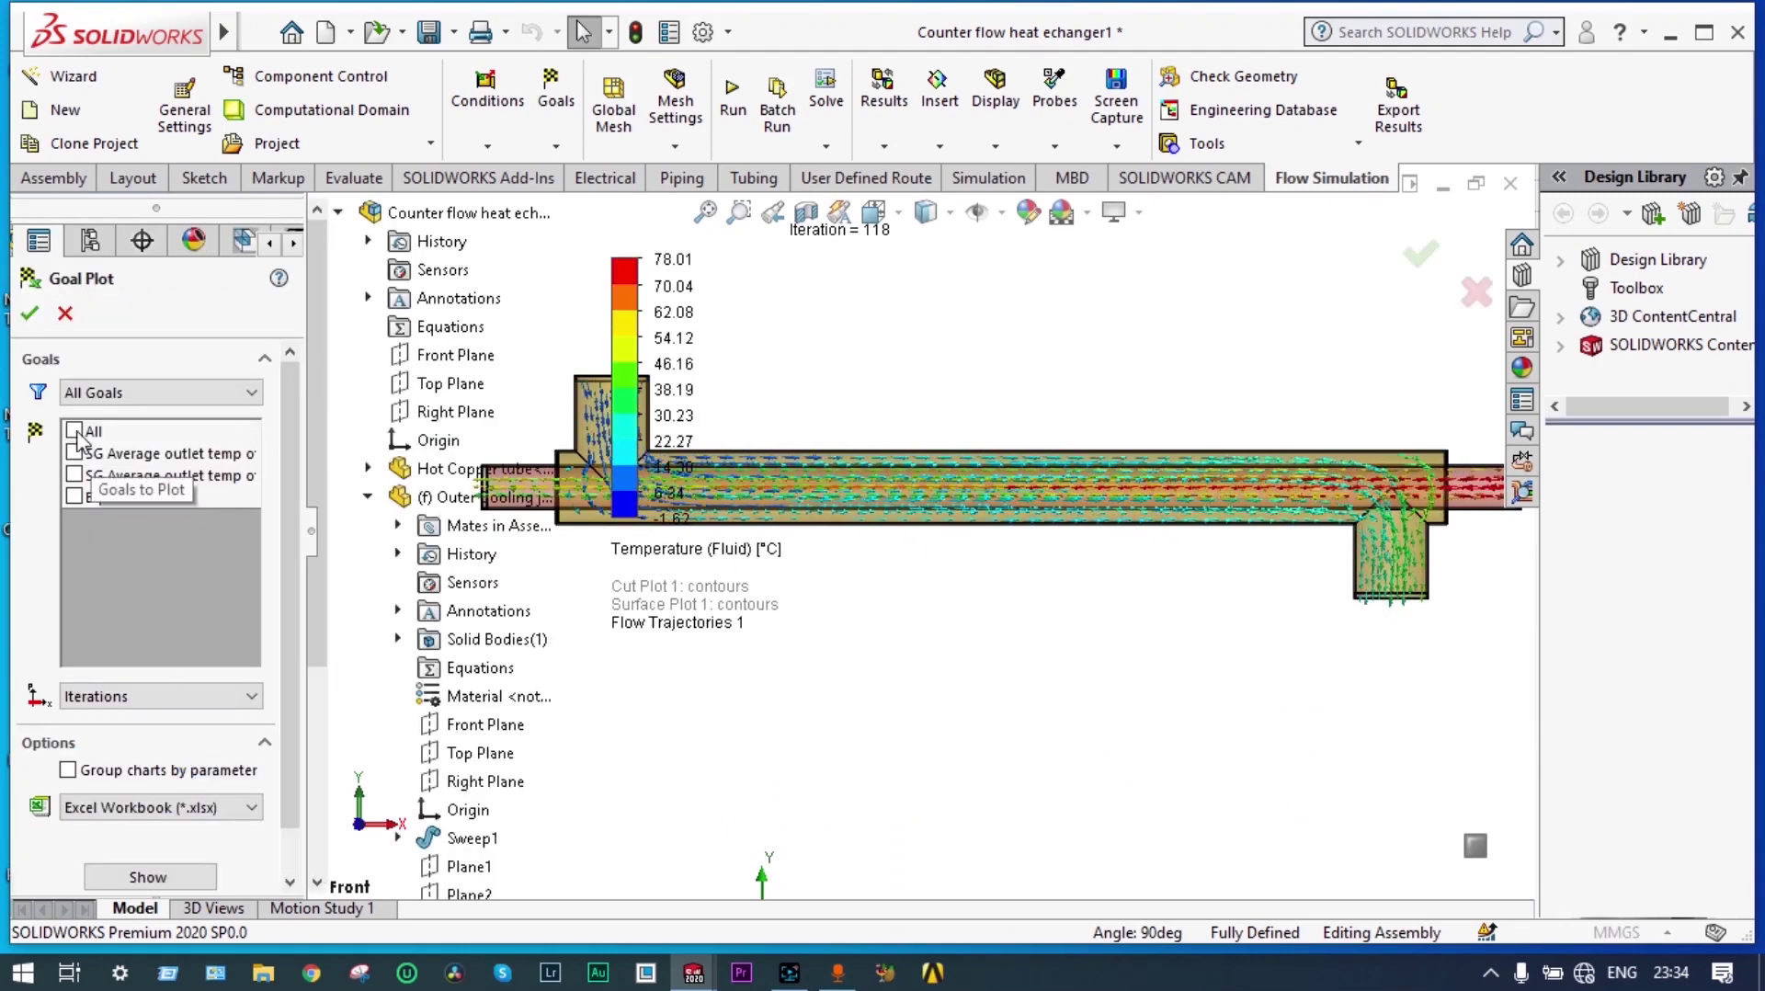
click(75, 431)
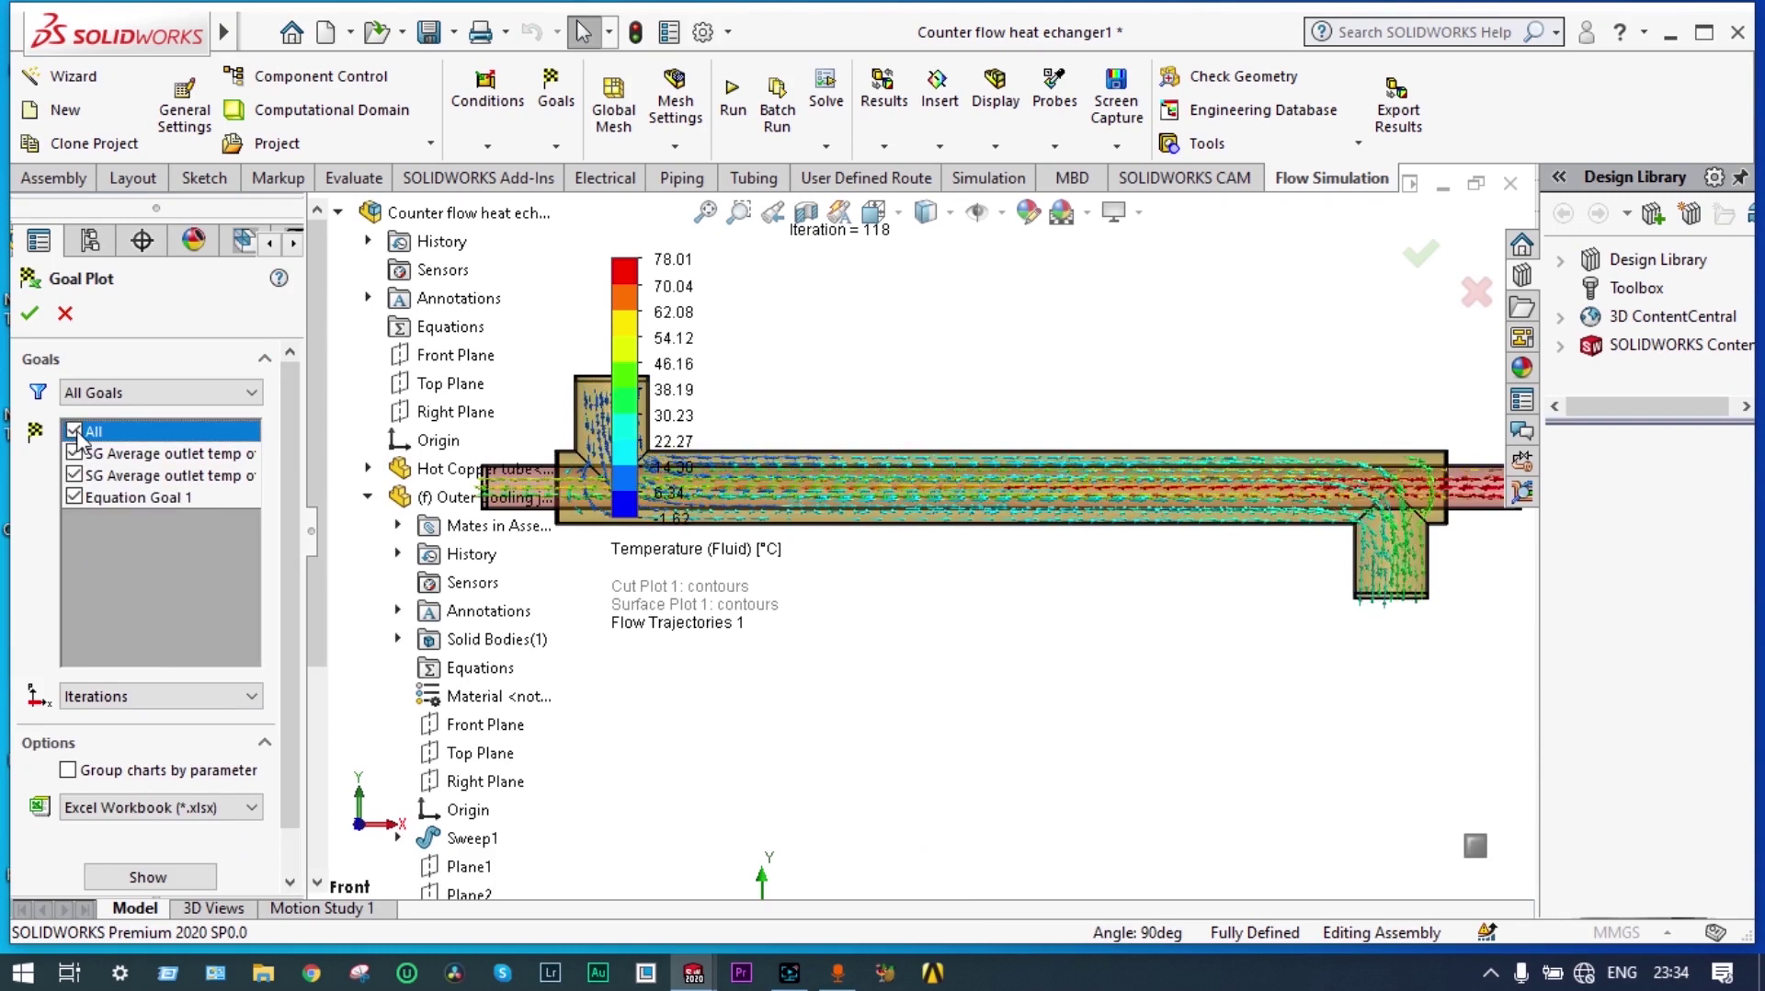
click(191, 877)
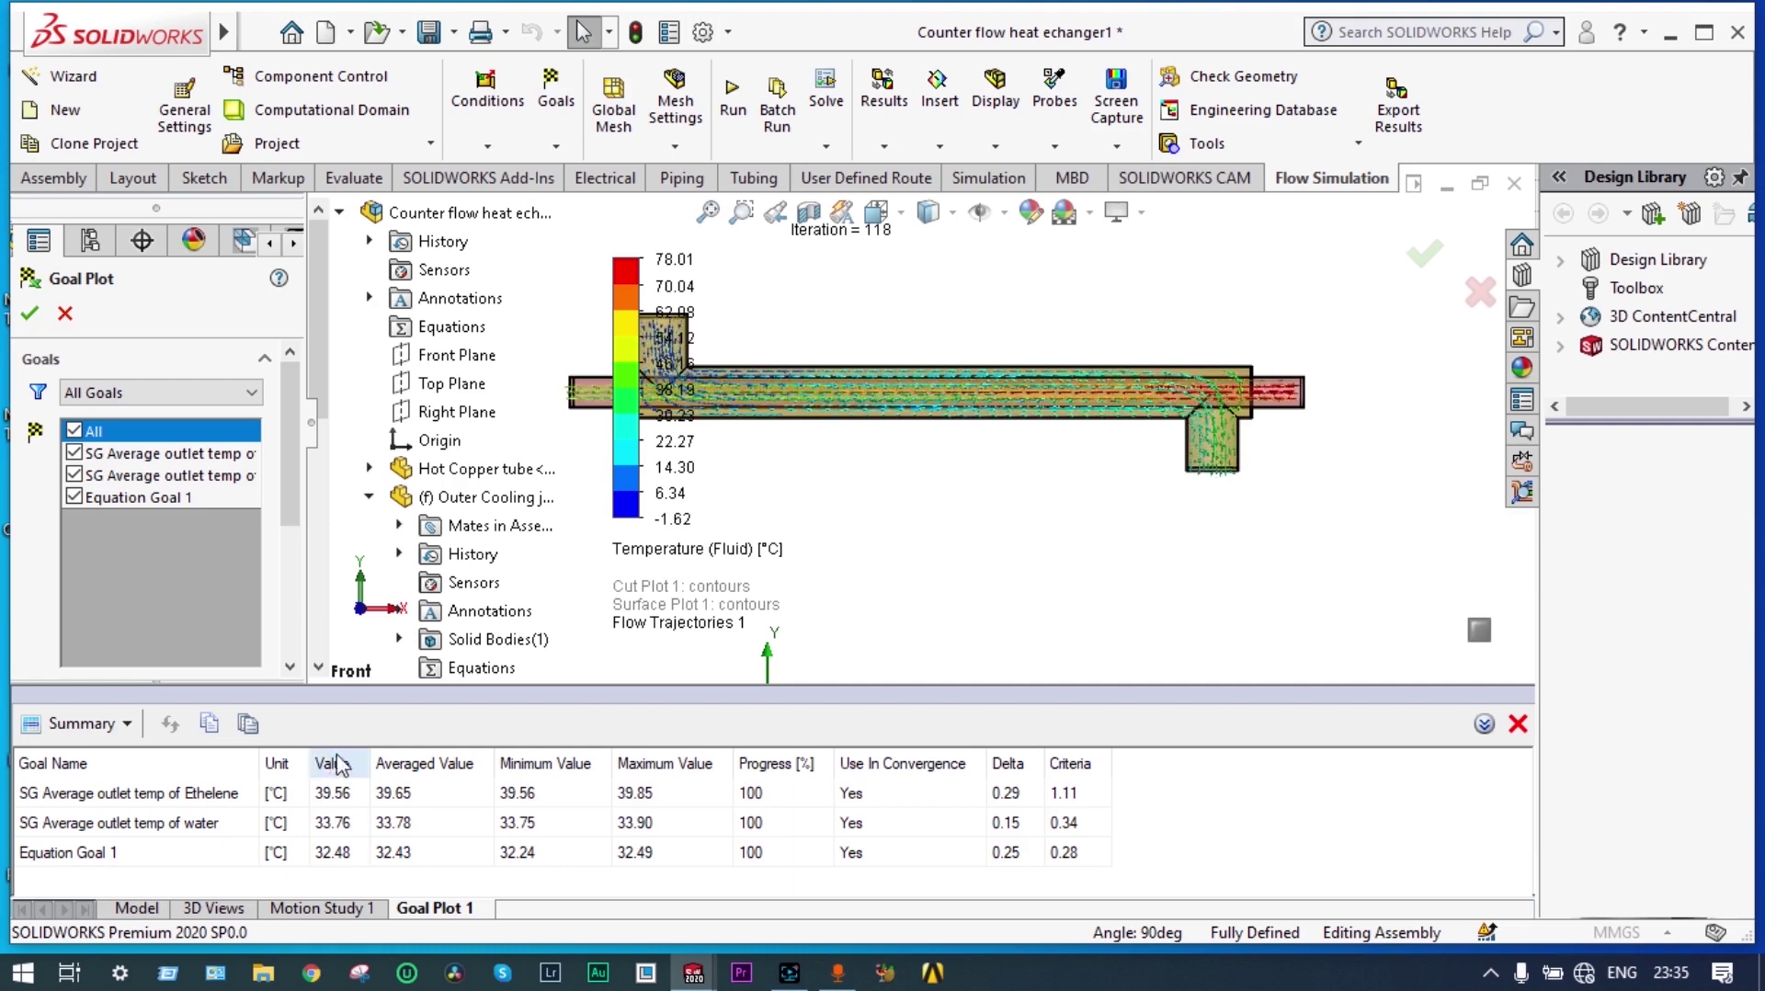
- Switch the goal plot to History and examine the iteration charts of both outlet temperatures and Equation Goal 1
click(127, 723)
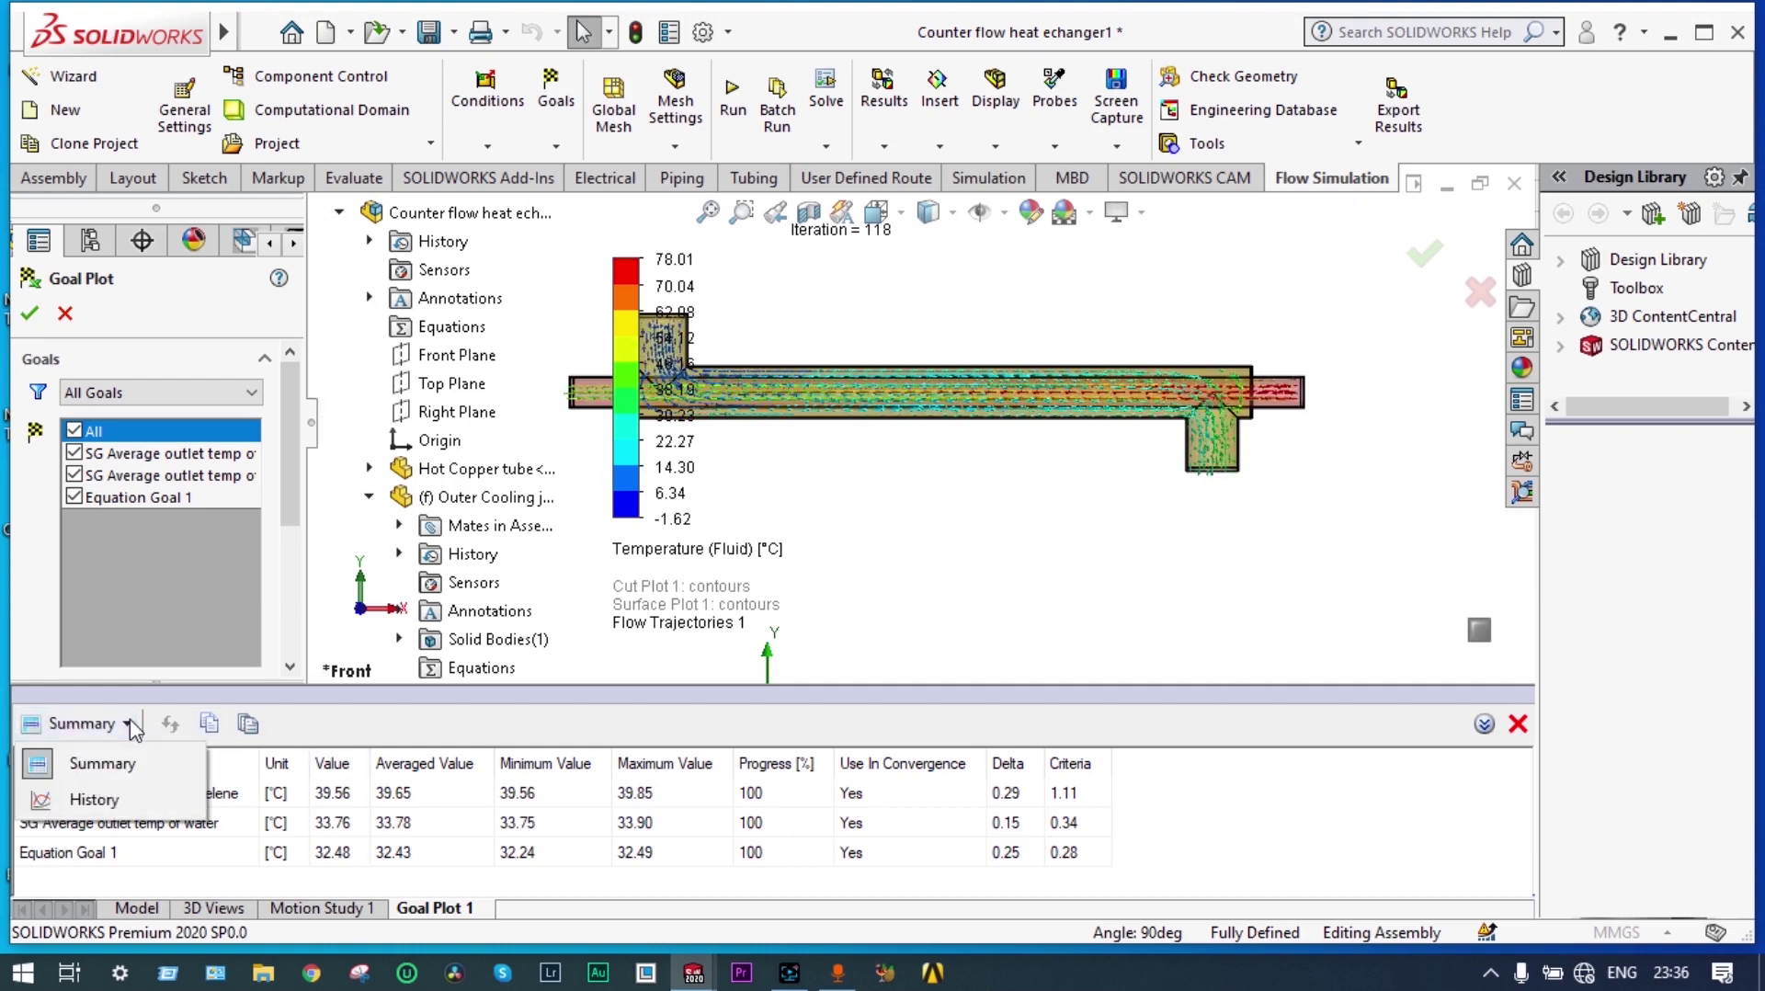
click(108, 799)
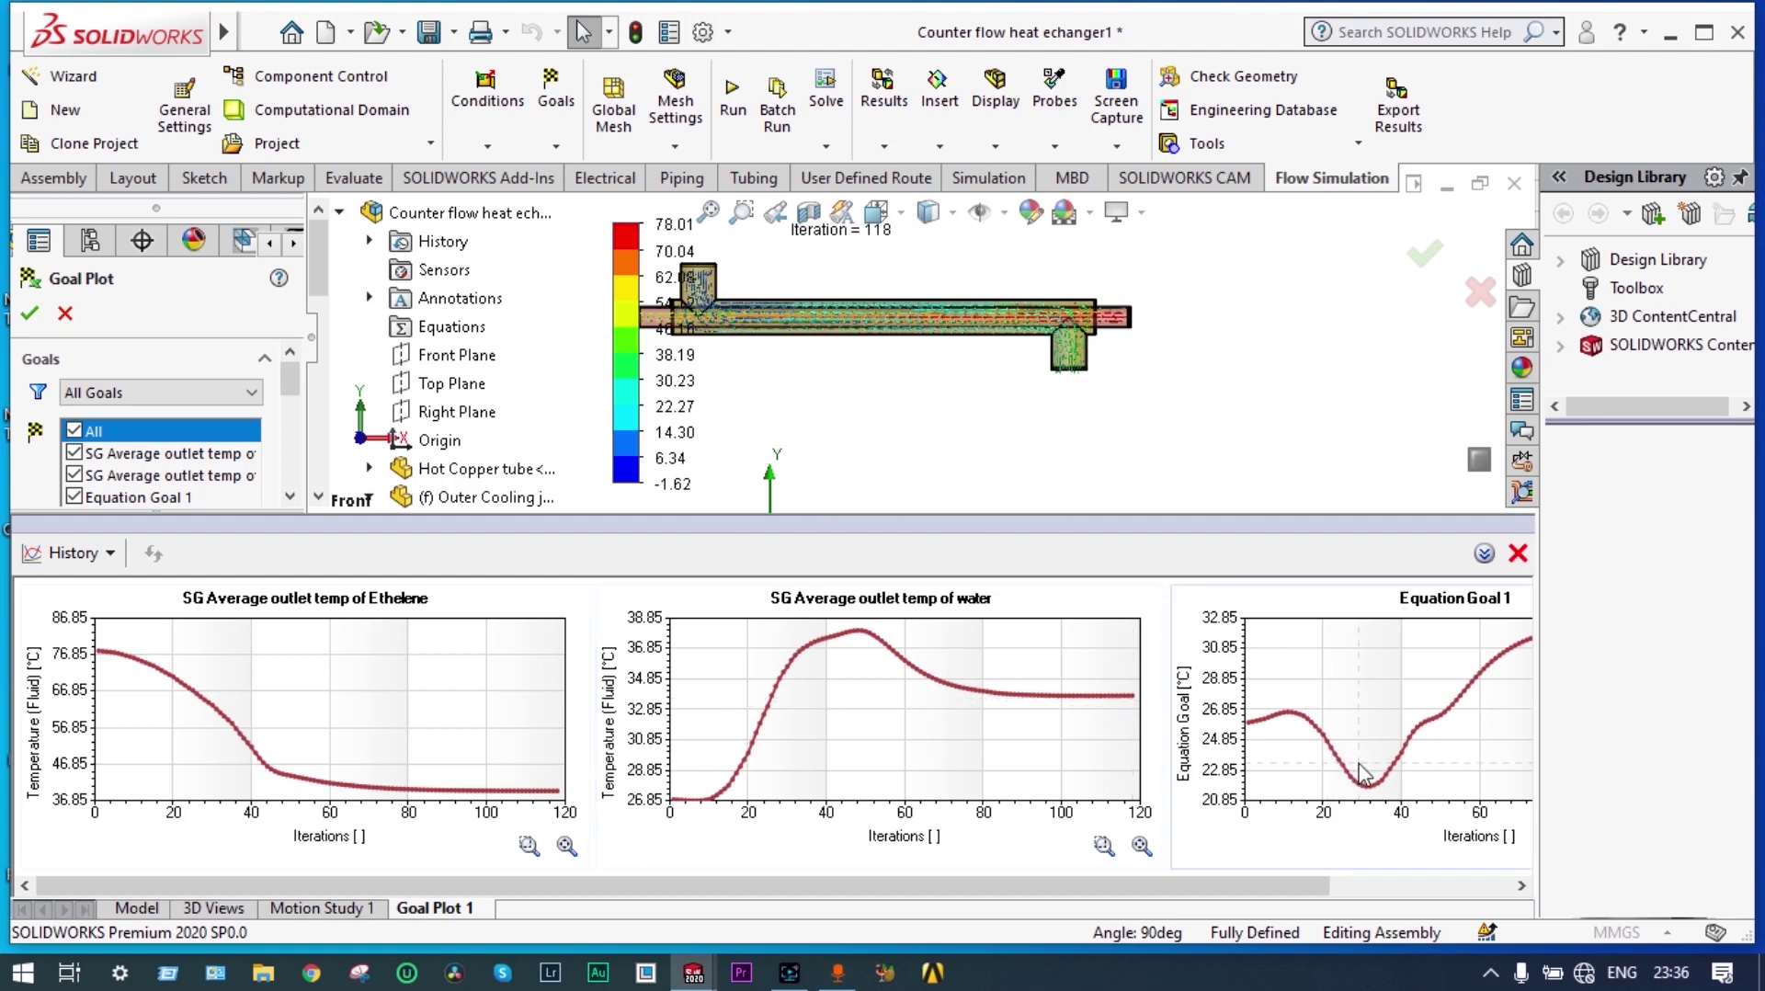
click(1349, 885)
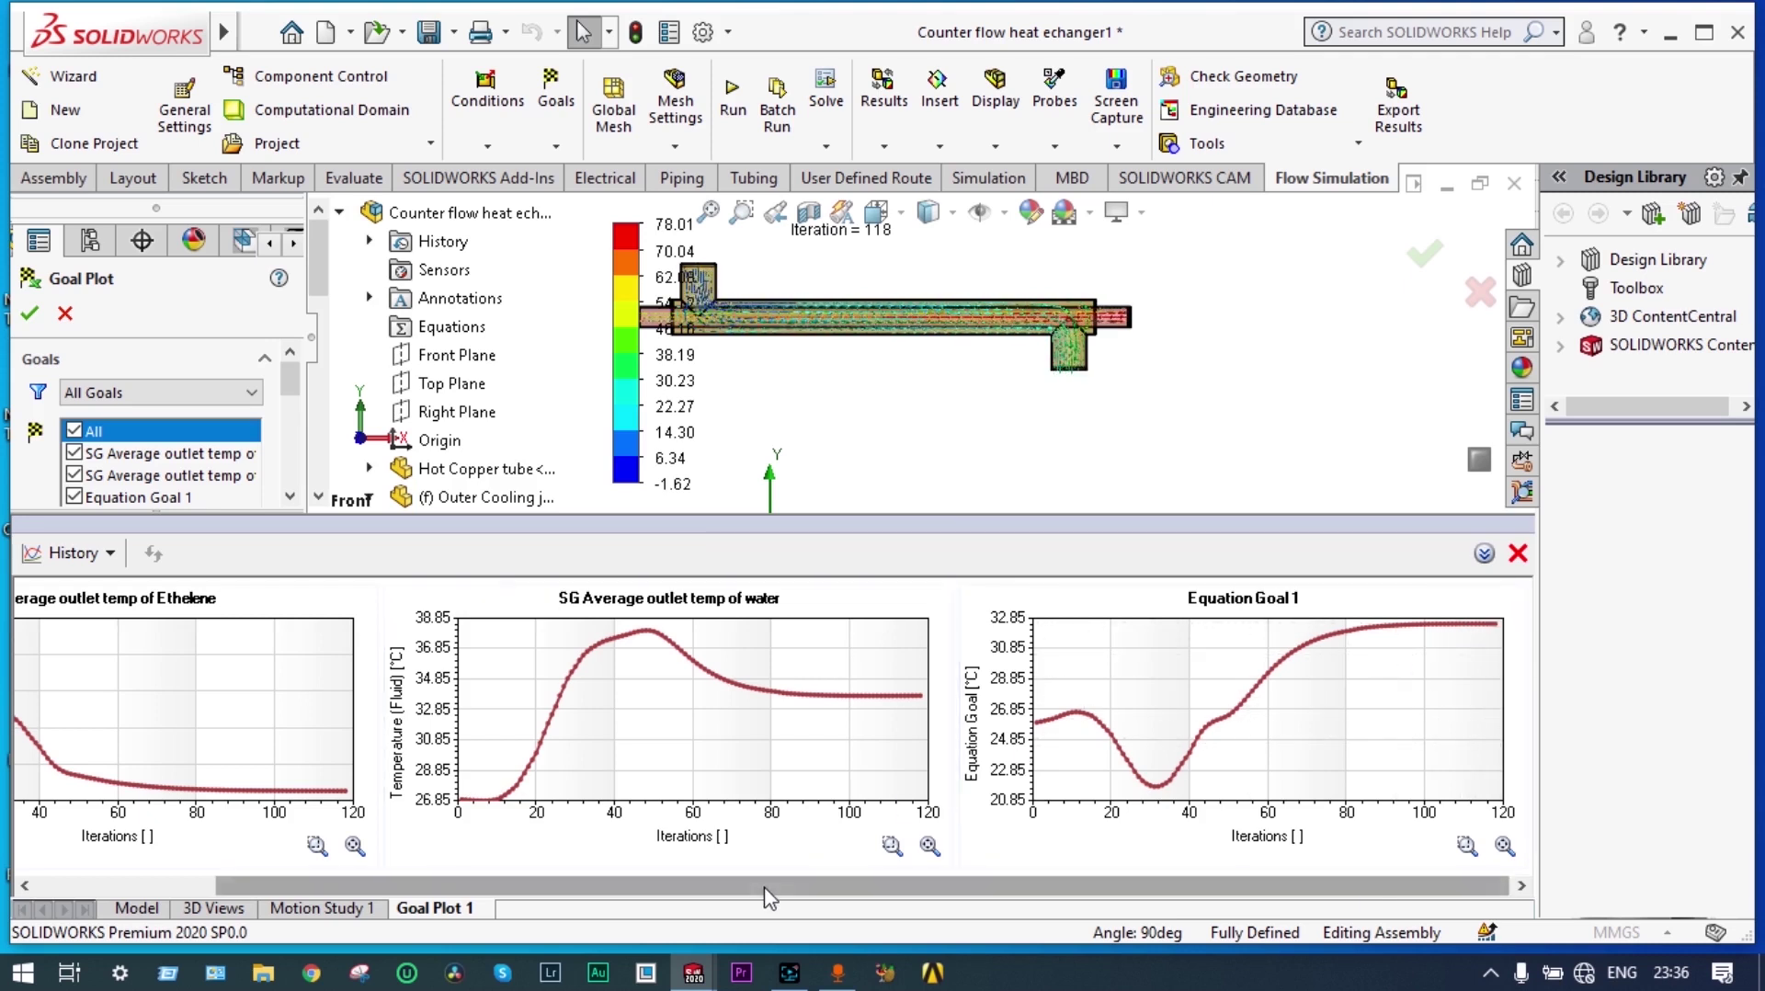
drag(712, 887, 517, 890)
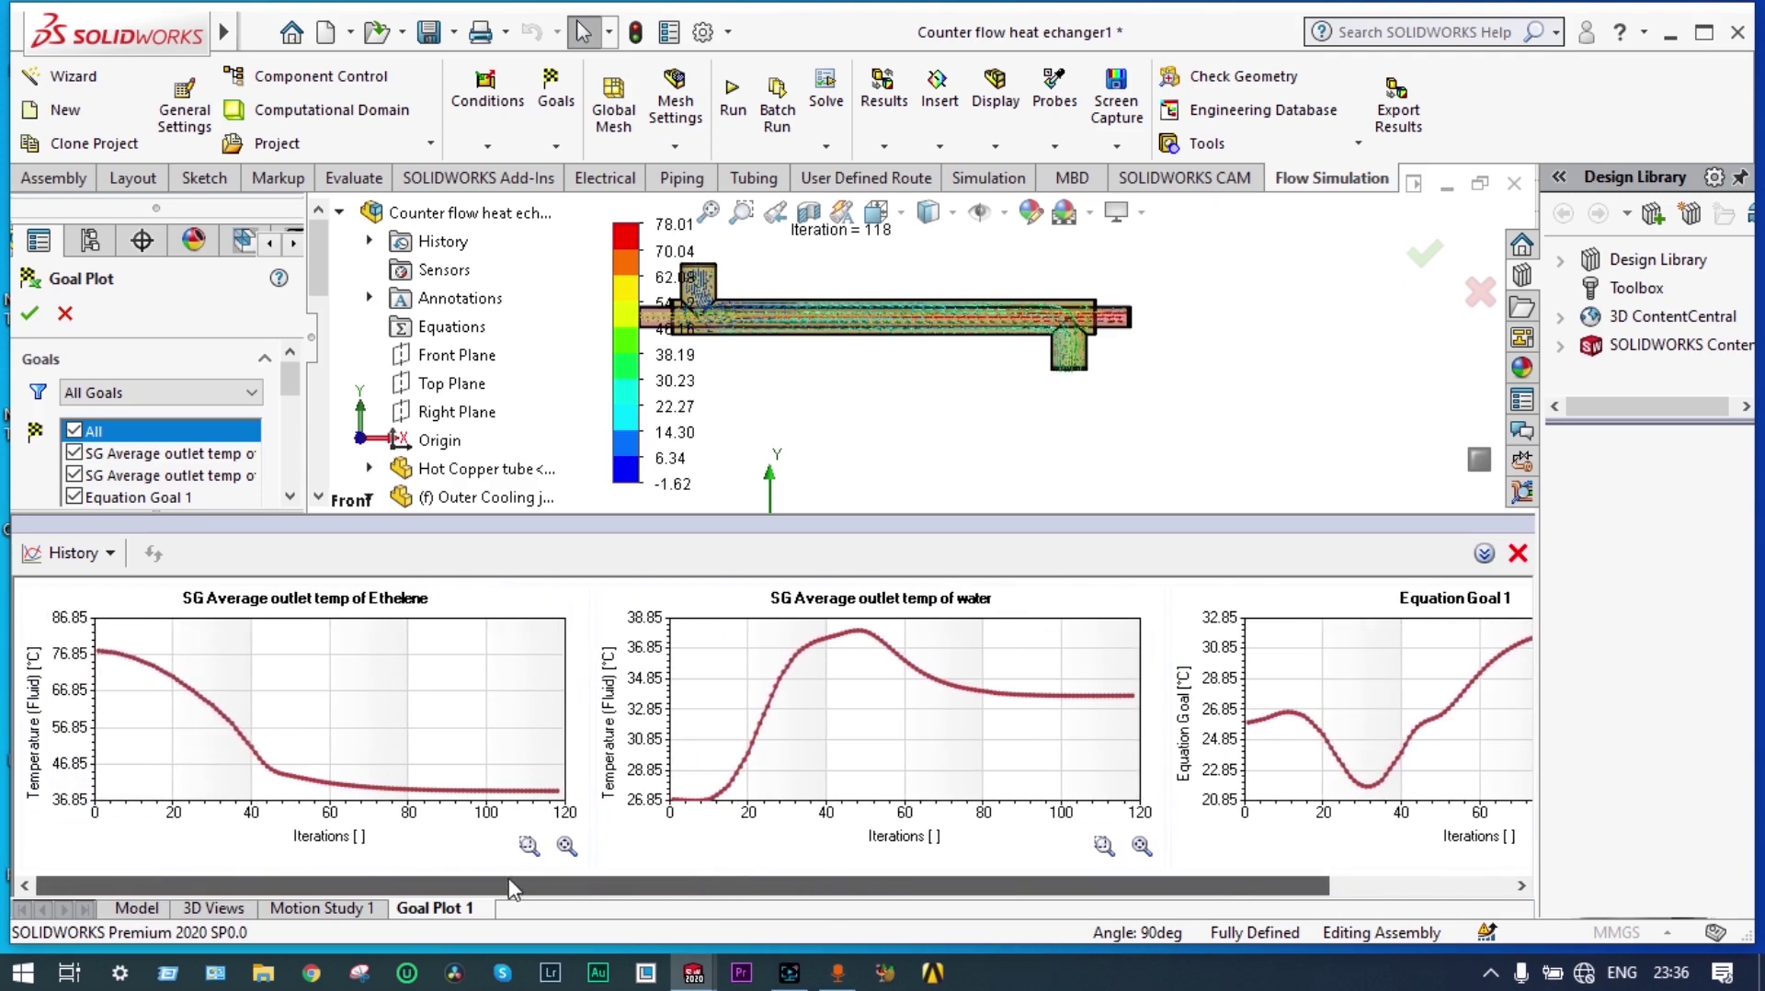